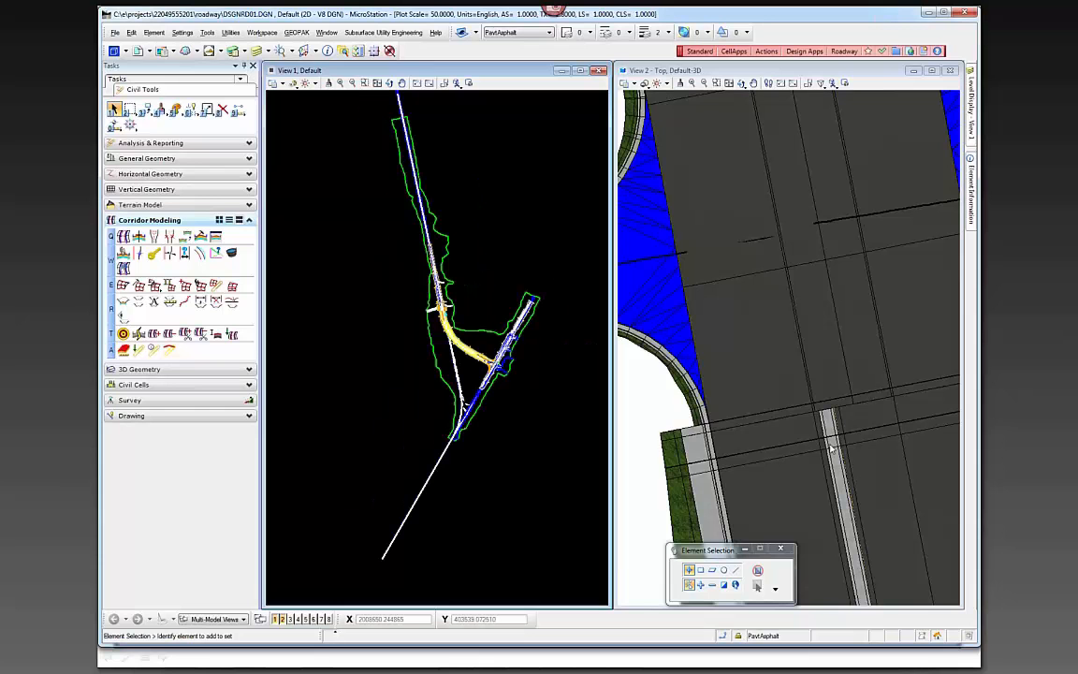
# Step: Open corridor template SR61 for editing, hide its point names and show the active template's contents
pyautogui.scroll(-5, 740, 342)
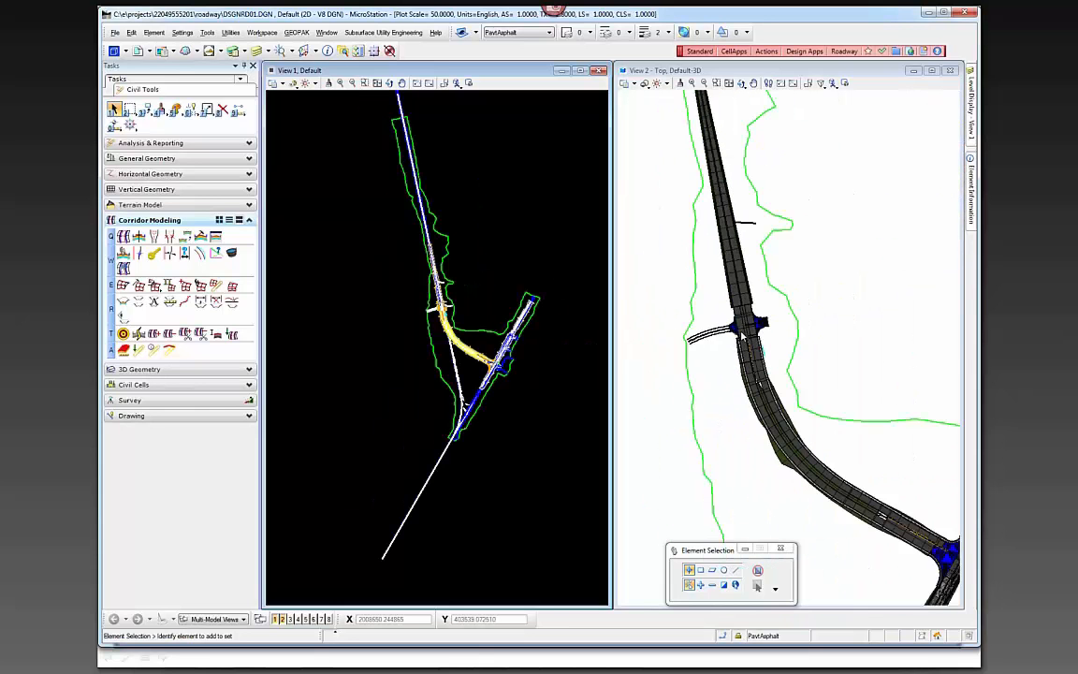
pyautogui.scroll(4, 868, 469)
pyautogui.scroll(-4, 816, 382)
pyautogui.scroll(5, 715, 279)
pyautogui.scroll(3, 713, 253)
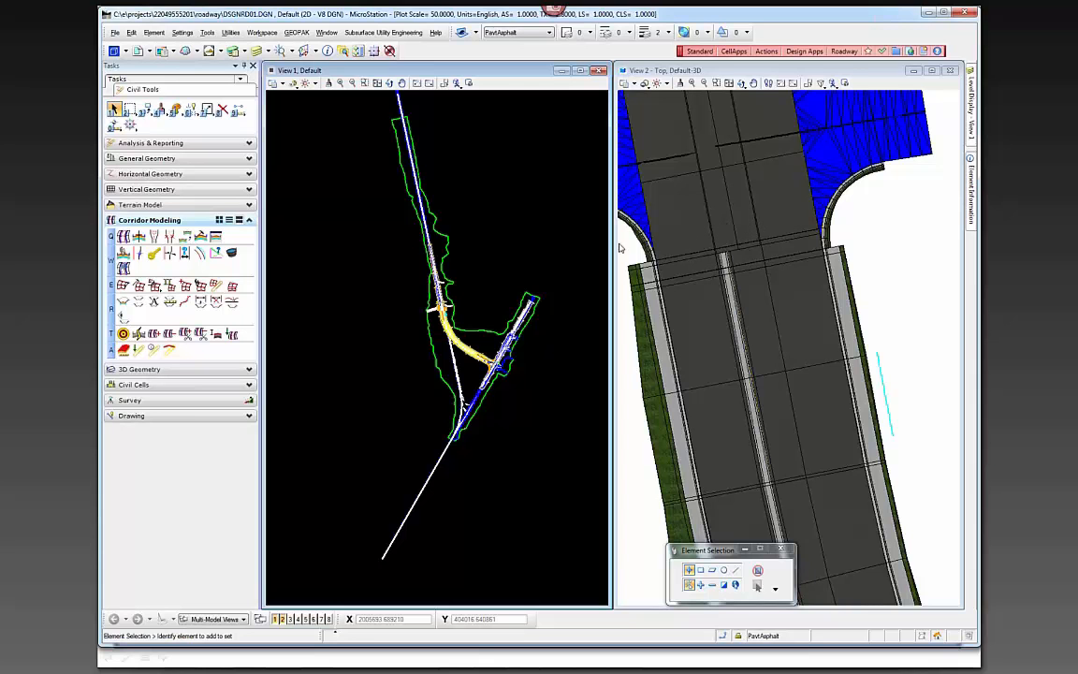
pyautogui.click(200, 237)
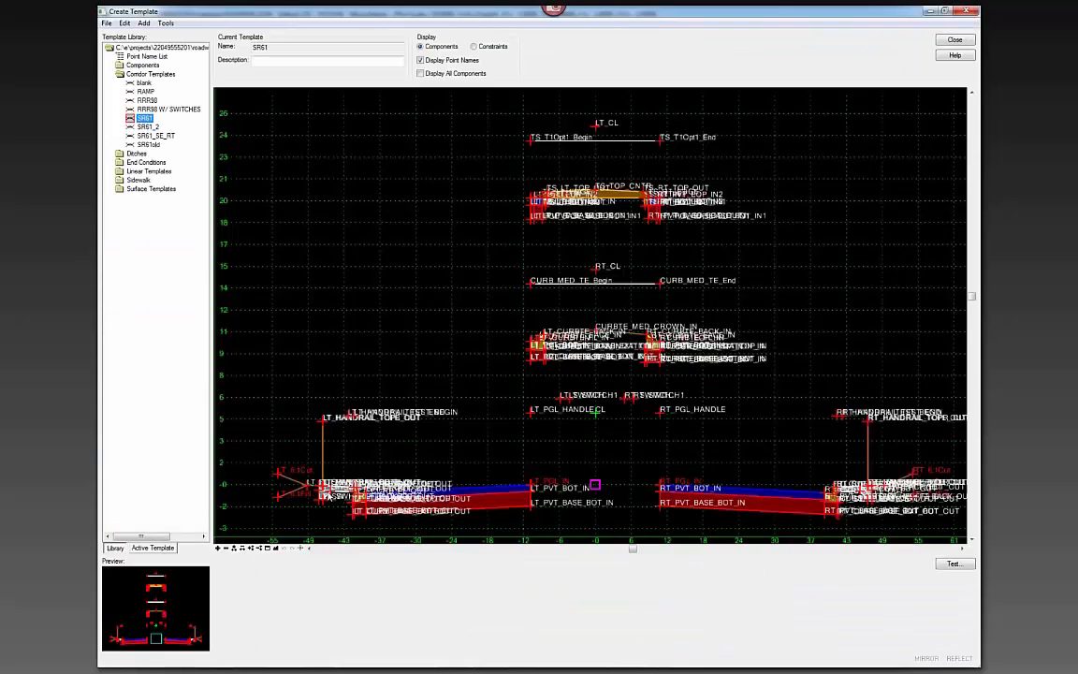
pyautogui.click(421, 59)
pyautogui.scroll(2, 582, 507)
pyautogui.scroll(-1, 607, 334)
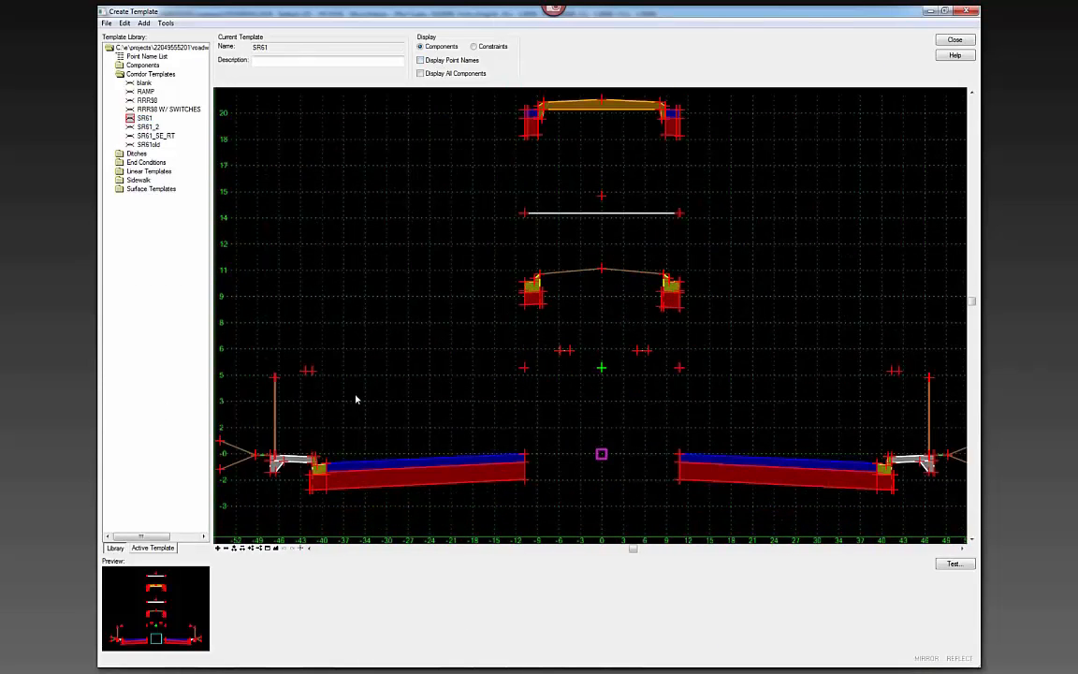
pyautogui.click(165, 550)
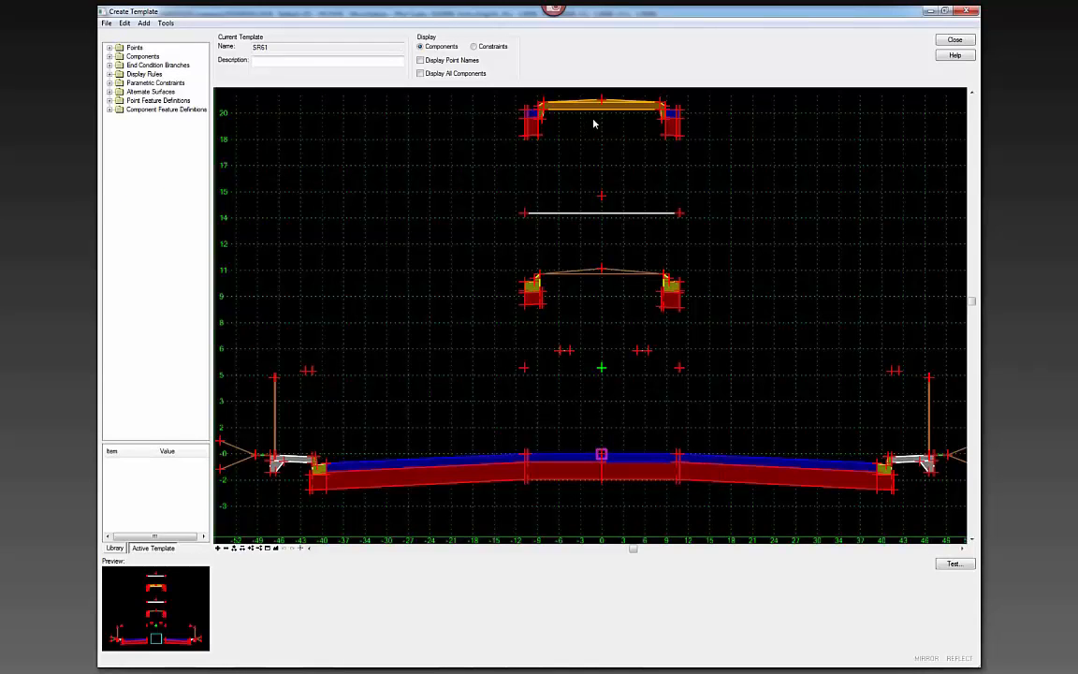
# Step: Test the SR61 template's end conditions against the traffic separator target, then close the test and the template editor
pyautogui.click(952, 564)
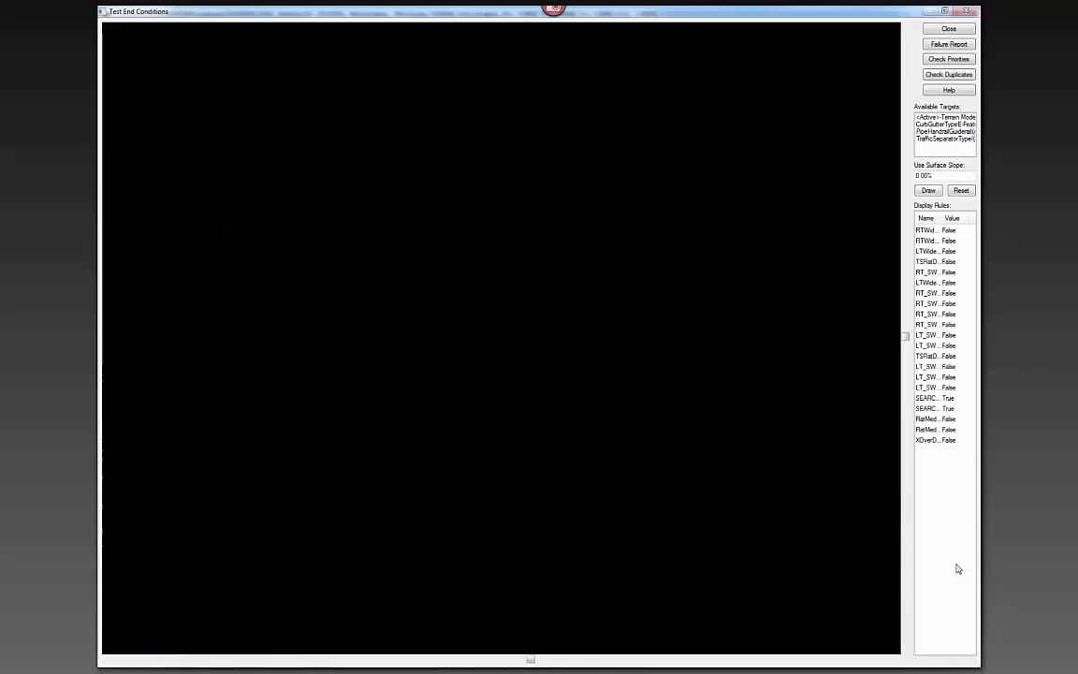
pyautogui.click(643, 381)
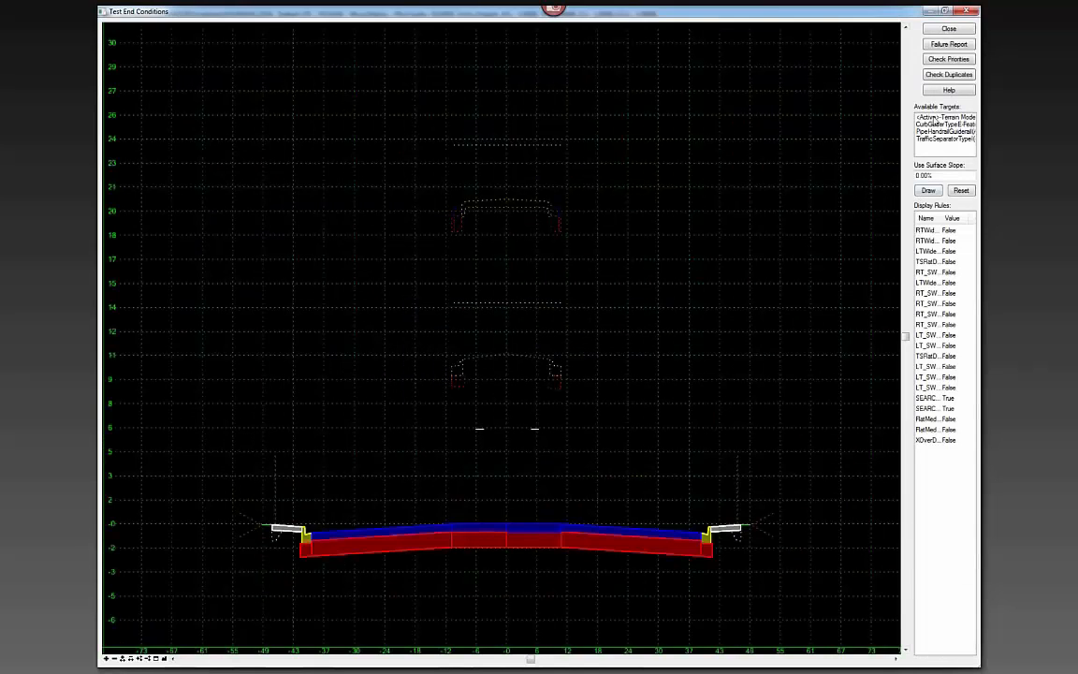
pyautogui.click(945, 139)
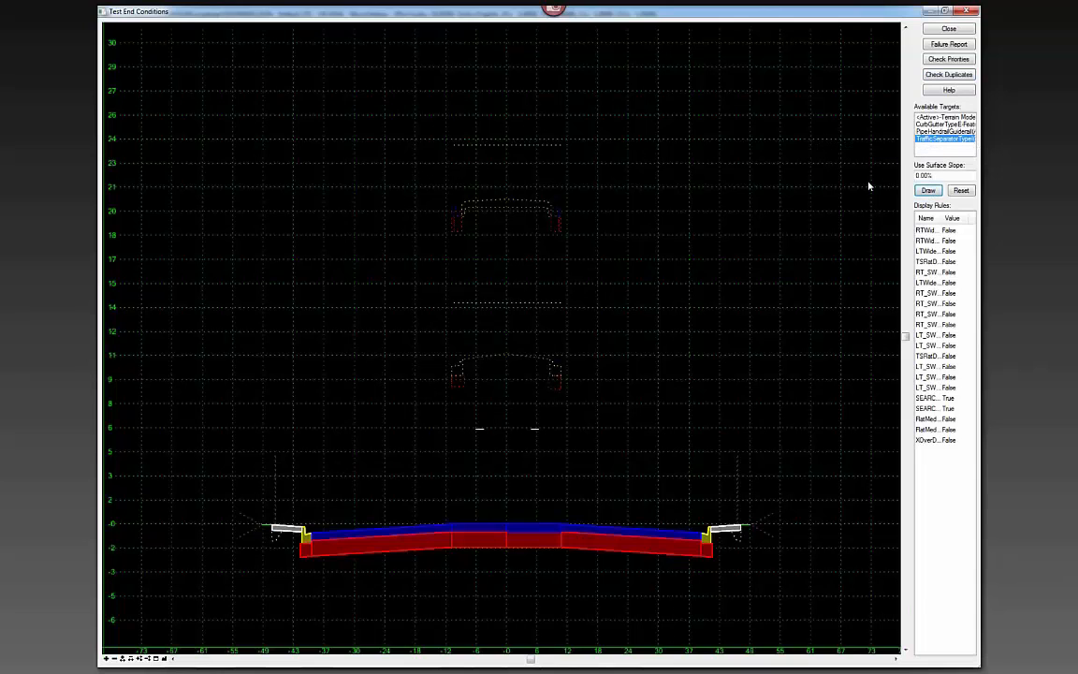
pyautogui.click(928, 190)
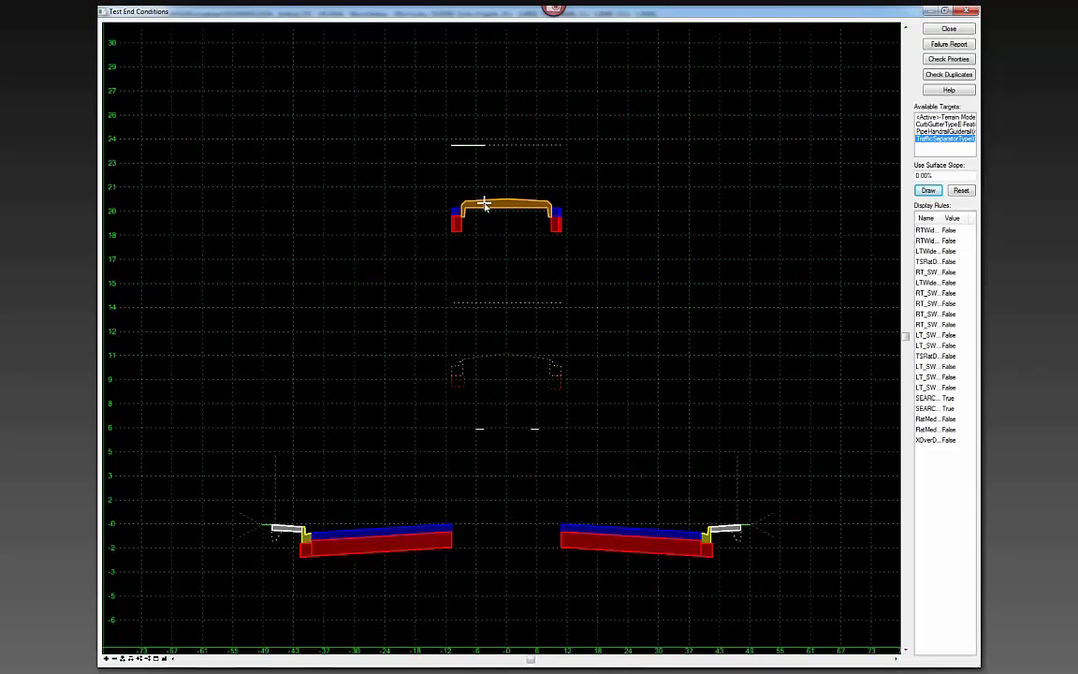
pyautogui.click(504, 521)
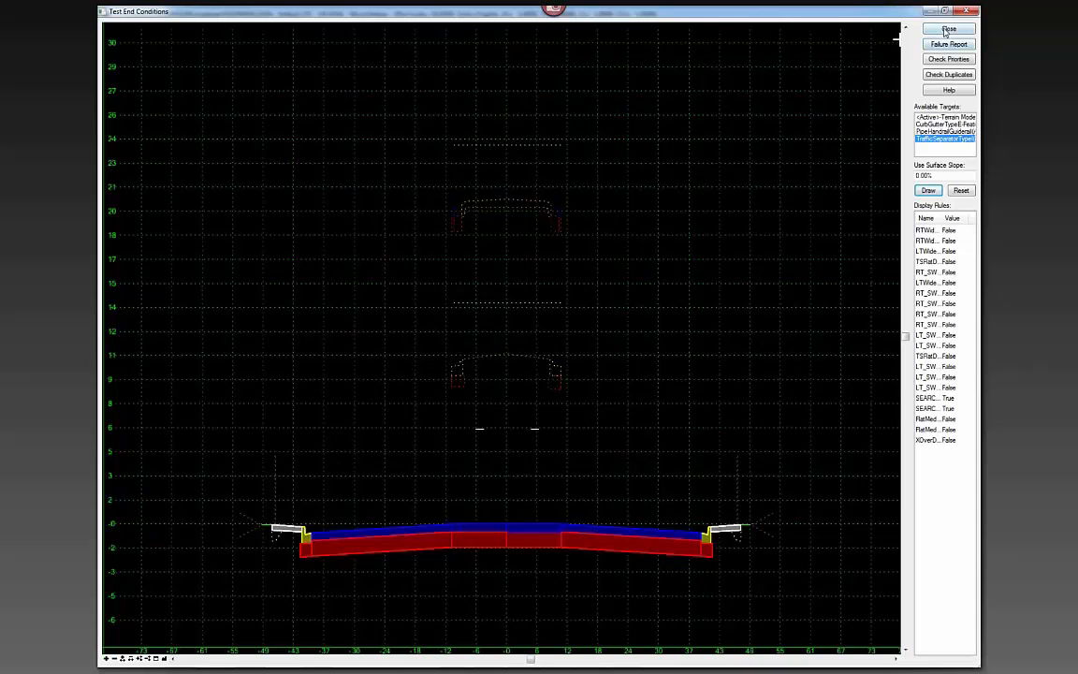
pyautogui.click(947, 30)
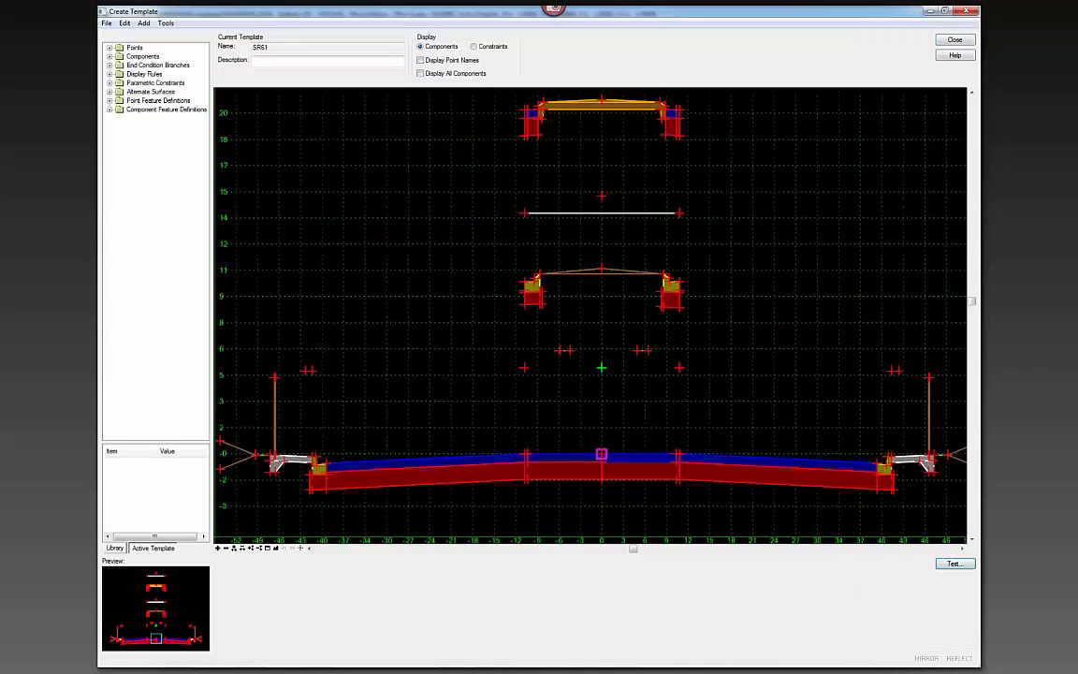
pyautogui.click(954, 39)
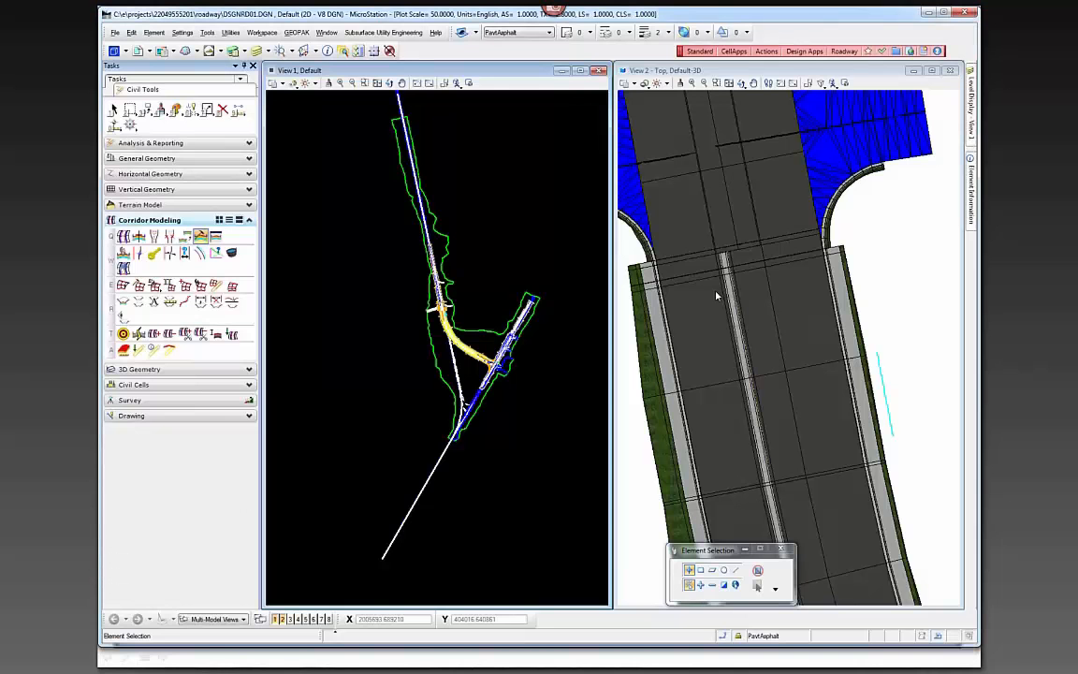
# Step: Examine the crossover pavement and the end of the median at the intersection in the 3D model
pyautogui.keyDown('shift'); pyautogui.moveTo(716, 296); pyautogui.dragTo(905, 248, button='middle'); pyautogui.keyUp('shift')
pyautogui.keyDown('shift'); pyautogui.moveTo(631, 373); pyautogui.dragTo(771, 249, button='middle'); pyautogui.keyUp('shift')
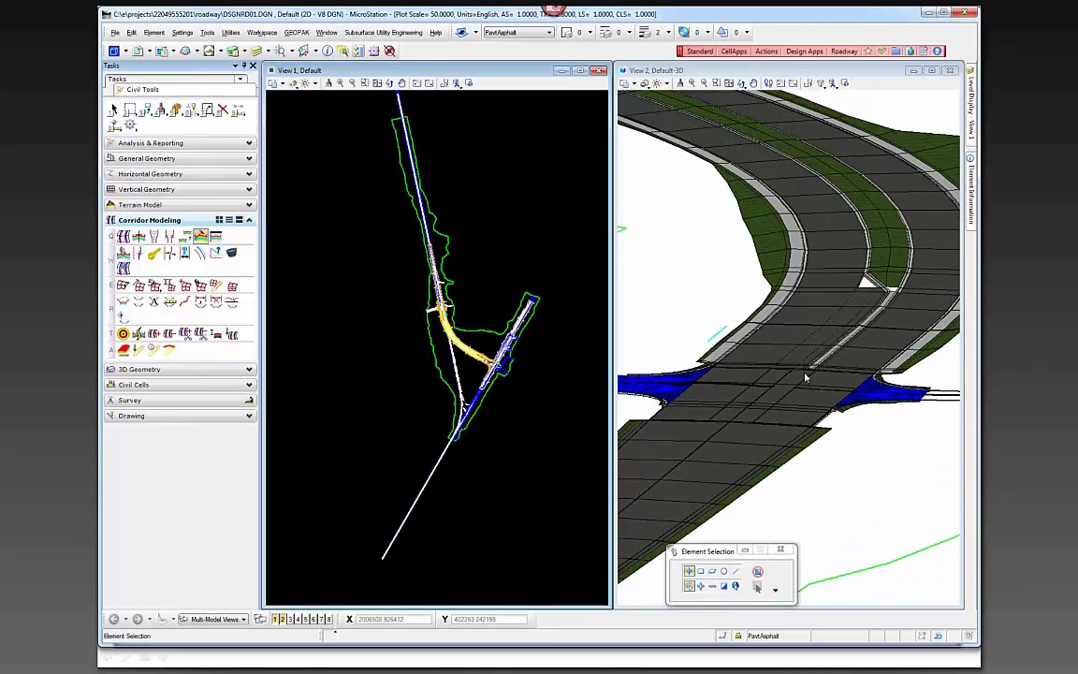
pyautogui.click(729, 327)
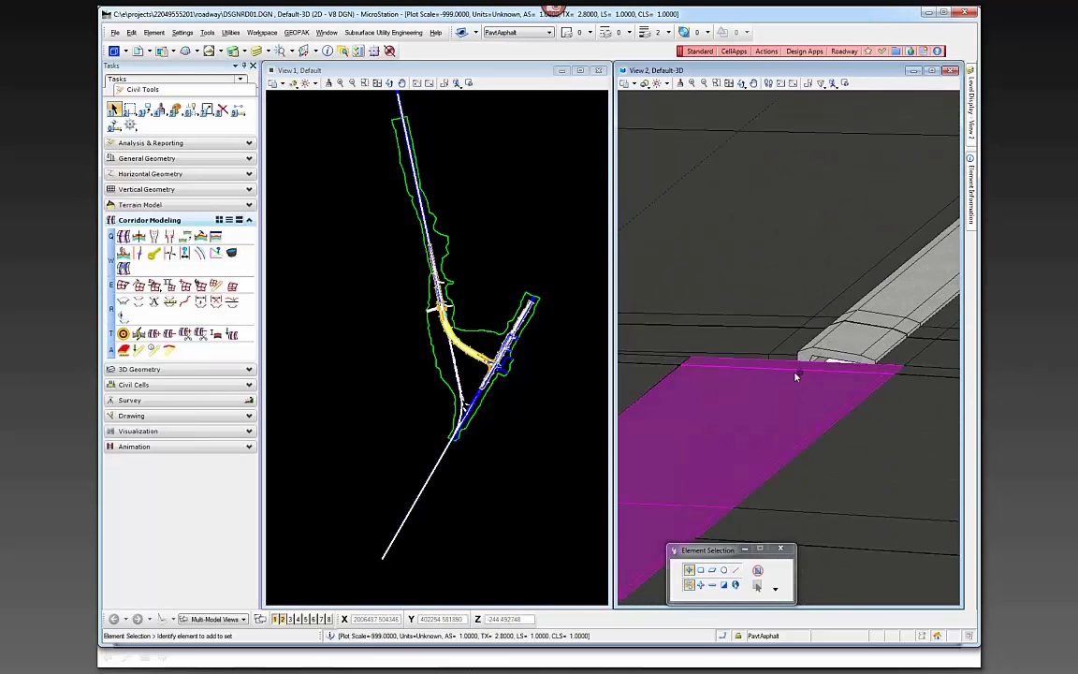
pyautogui.scroll(-3, 790, 352)
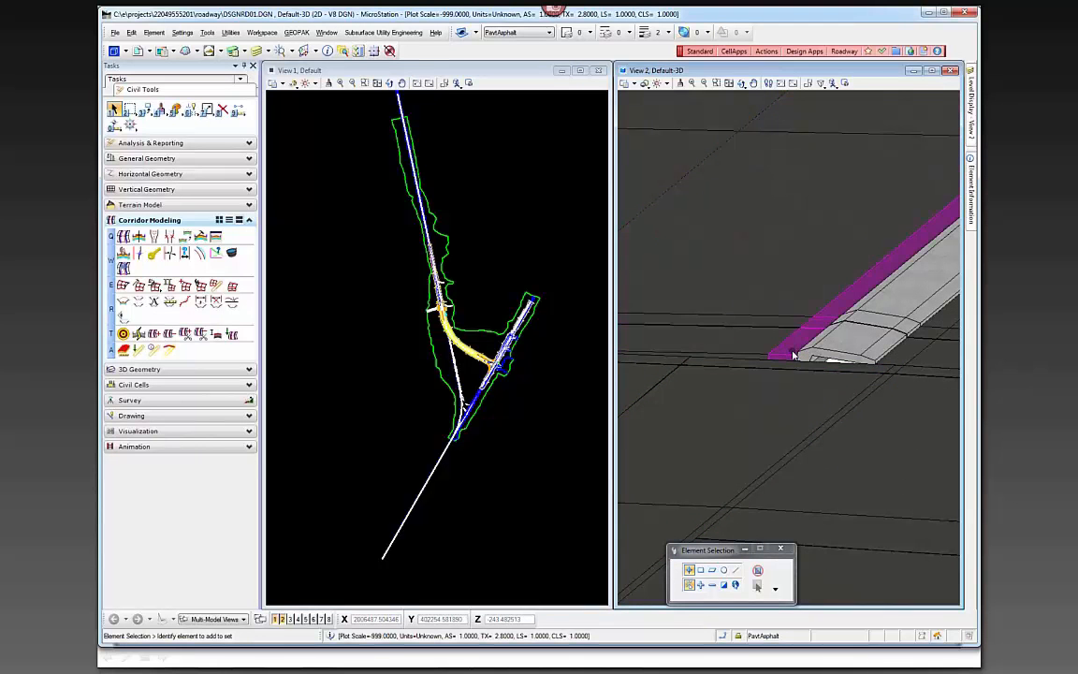
pyautogui.scroll(2, 750, 353)
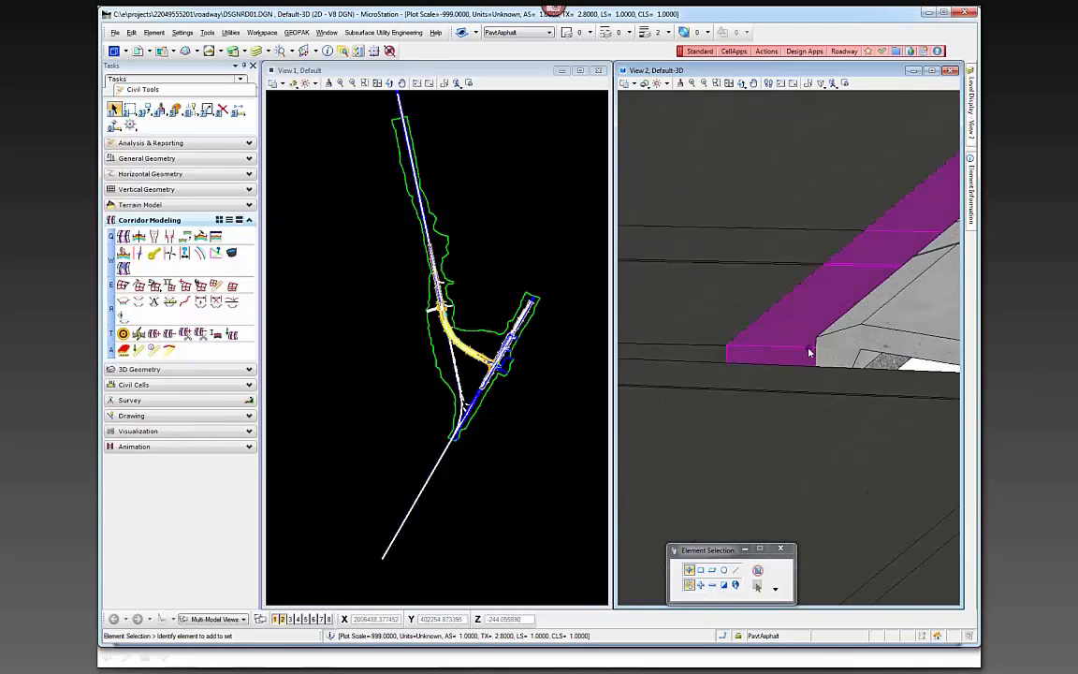
pyautogui.scroll(-2, 808, 352)
pyautogui.scroll(-1, 805, 359)
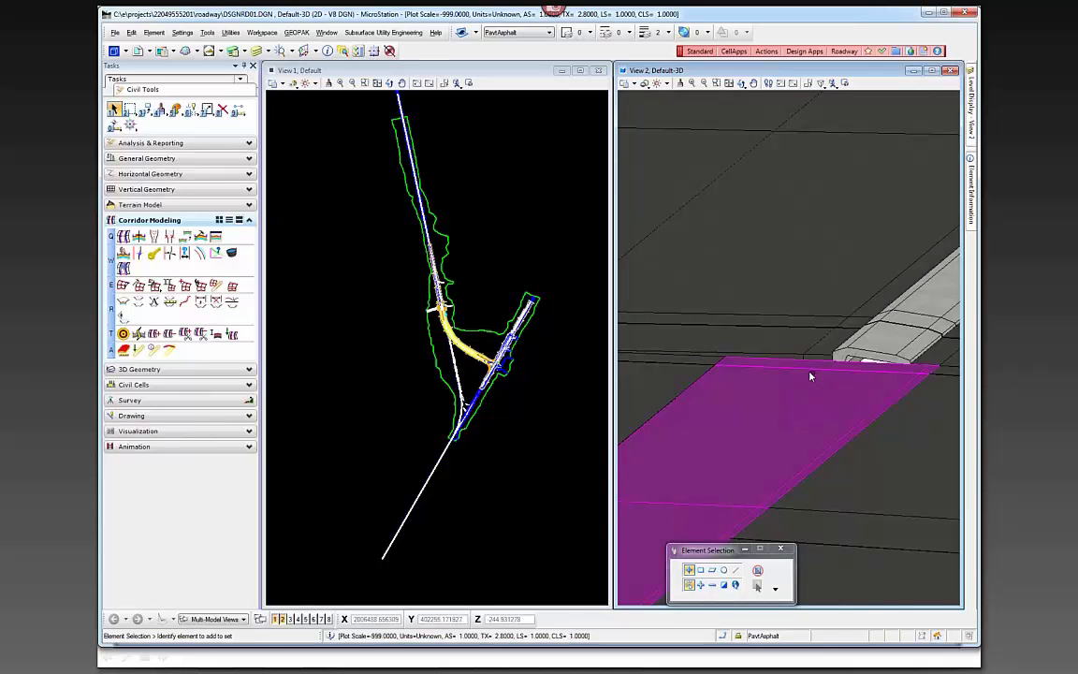
pyautogui.scroll(3, 438, 304)
pyautogui.scroll(2, 438, 304)
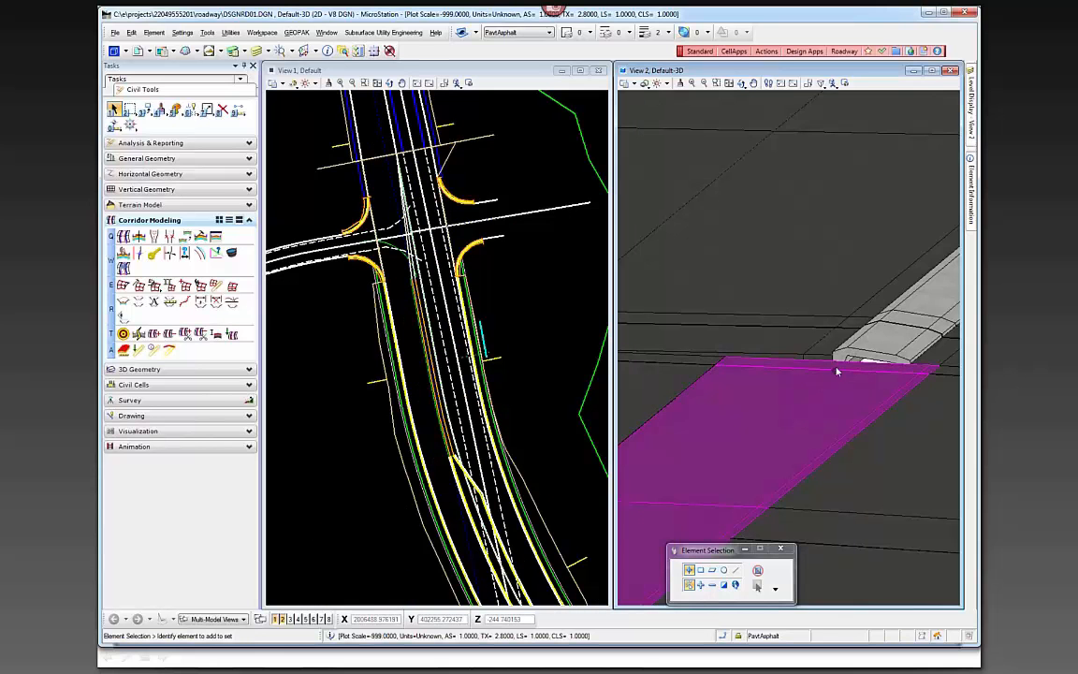
pyautogui.scroll(-2, 871, 352)
pyautogui.scroll(-2, 871, 352)
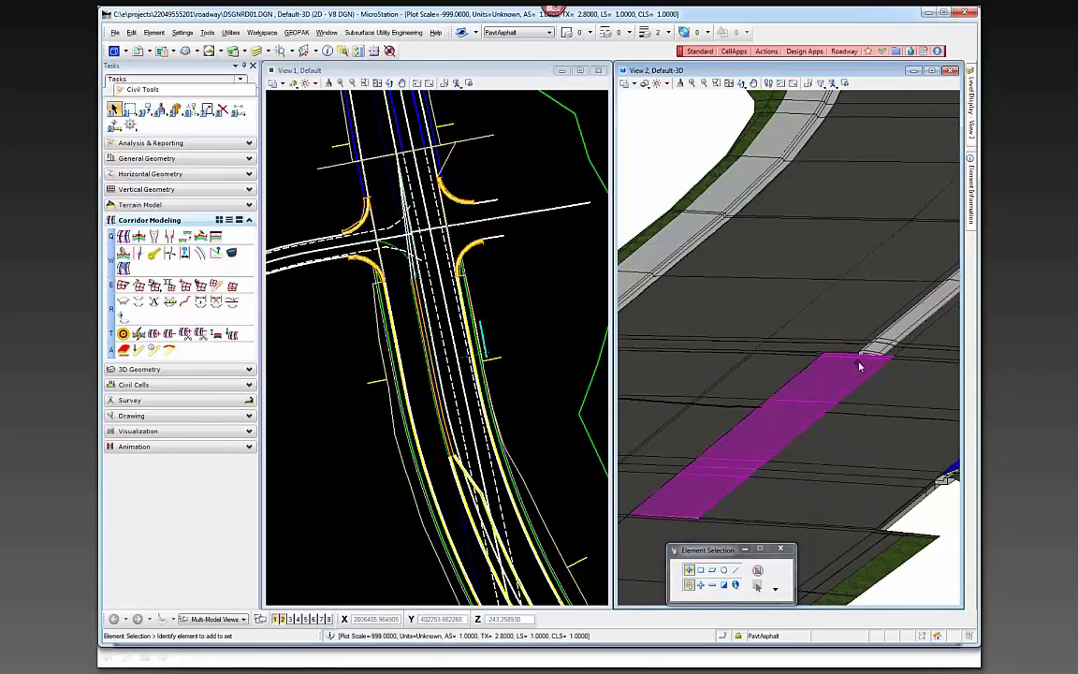
pyautogui.scroll(-3, 714, 479)
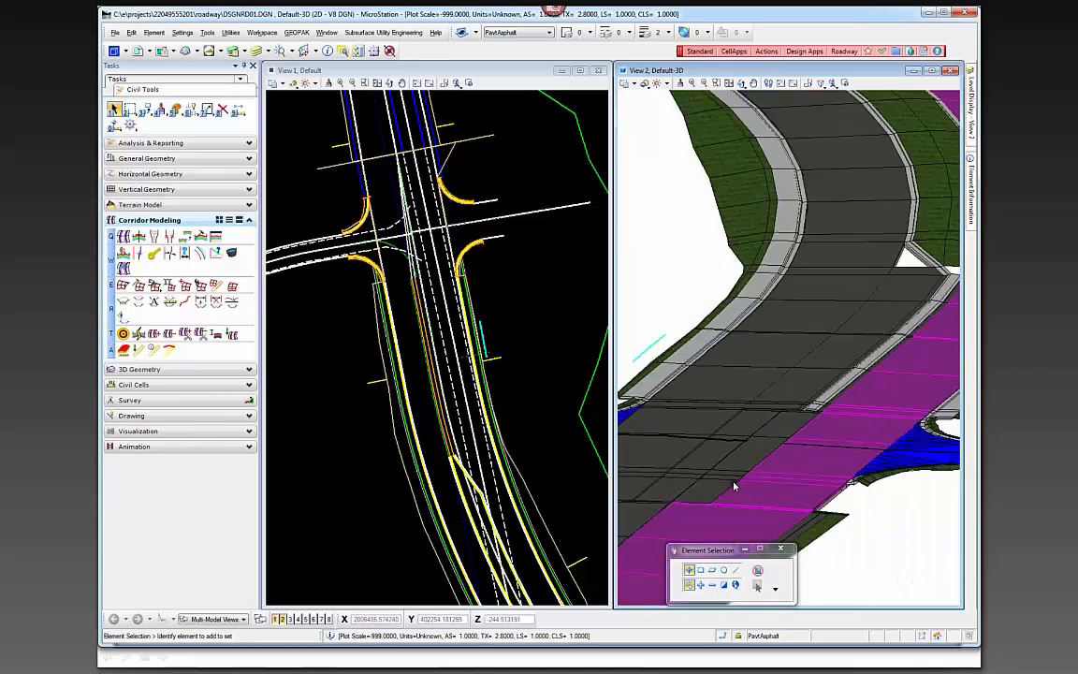
pyautogui.scroll(4, 702, 487)
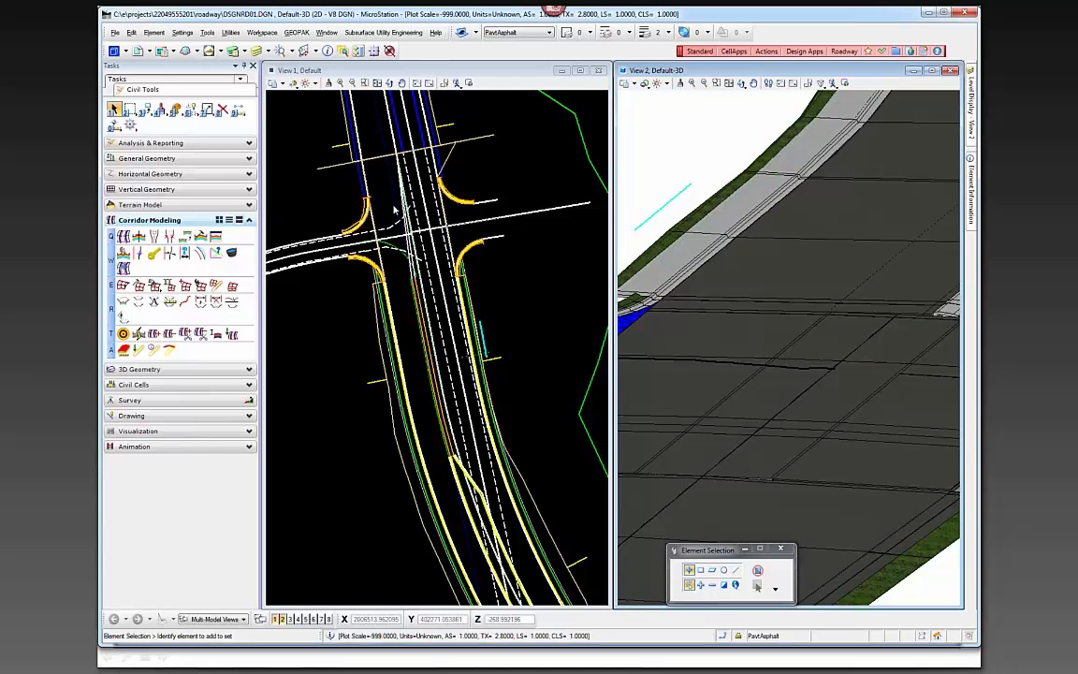
# Step: Reopen template SR61 with its active contents shown and test the horizontal point control of RT_XOVER_CTL
pyautogui.scroll(2, 394, 207)
pyautogui.scroll(2, 395, 204)
pyautogui.moveTo(406, 204); pyautogui.dragTo(421, 317, button='middle')
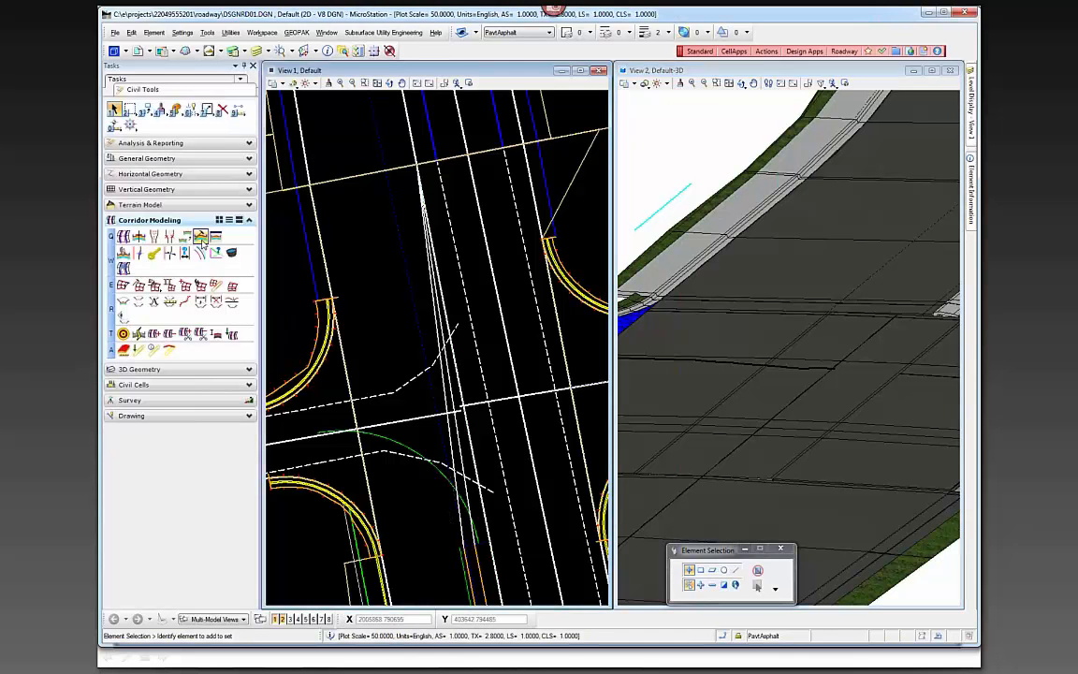
pyautogui.click(200, 238)
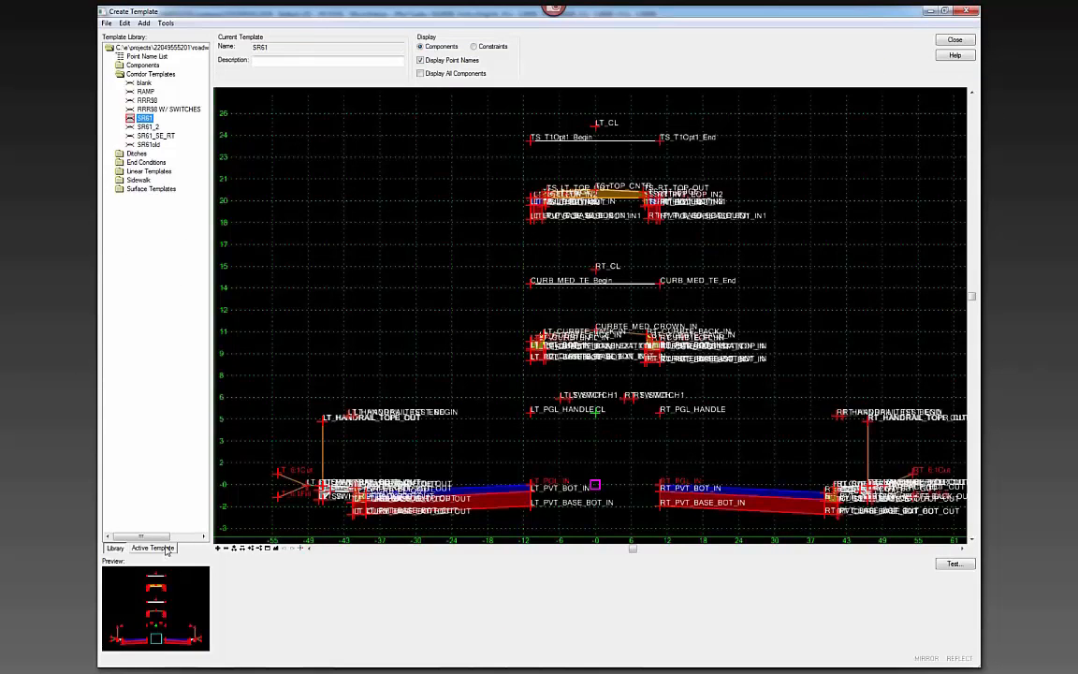
pyautogui.click(153, 548)
pyautogui.scroll(3, 522, 528)
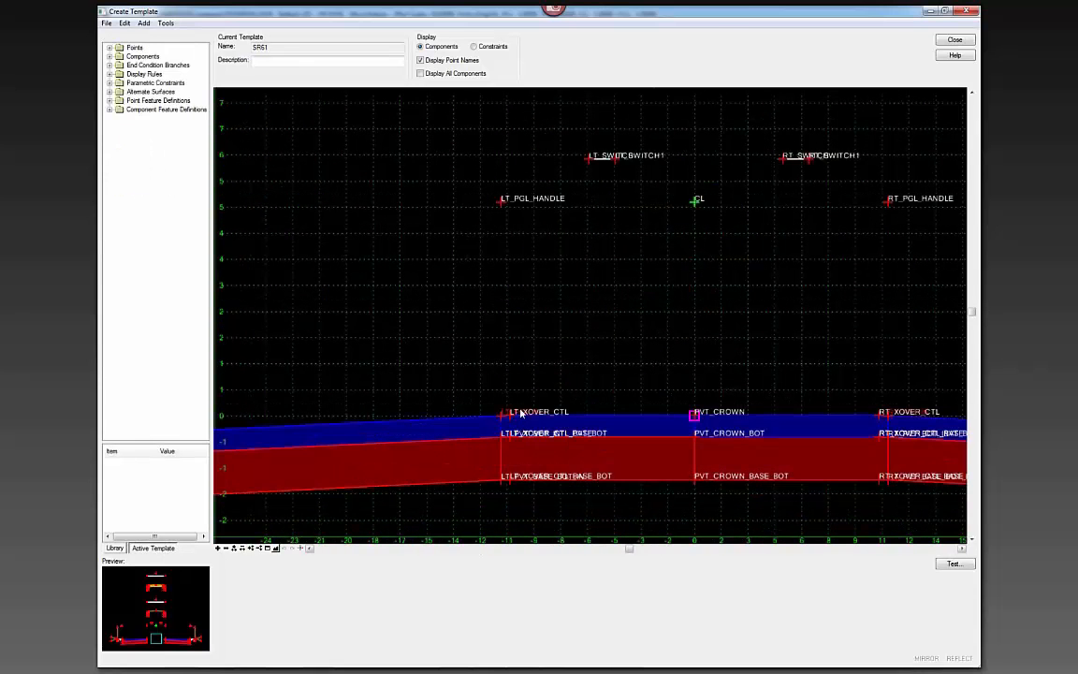
pyautogui.moveTo(504, 420)
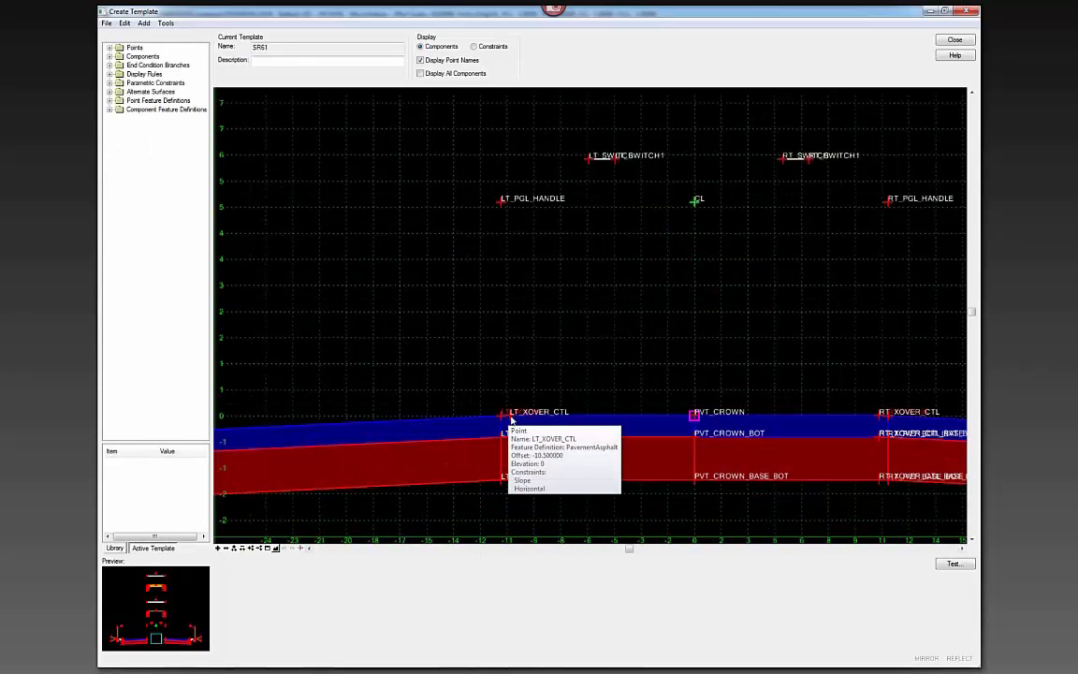
pyautogui.rightClick(885, 414)
pyautogui.moveTo(851, 593)
pyautogui.click(755, 601)
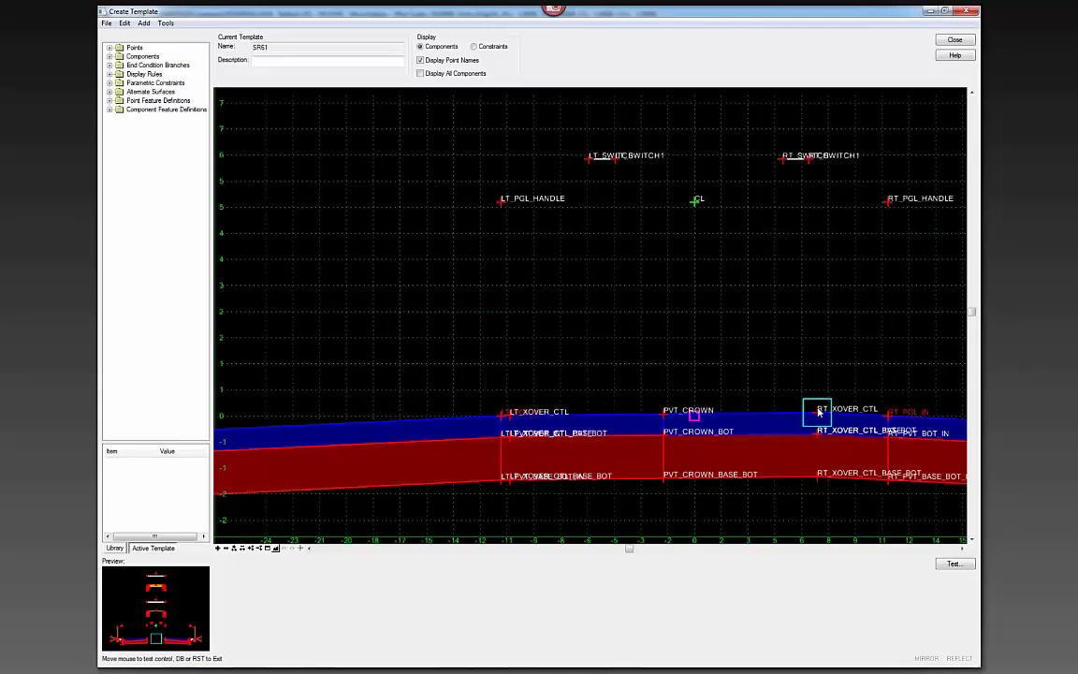
pyautogui.click(548, 421)
# Step: Test the horizontal point control of template point LT_XOVER_CTL
pyautogui.rightClick(511, 418)
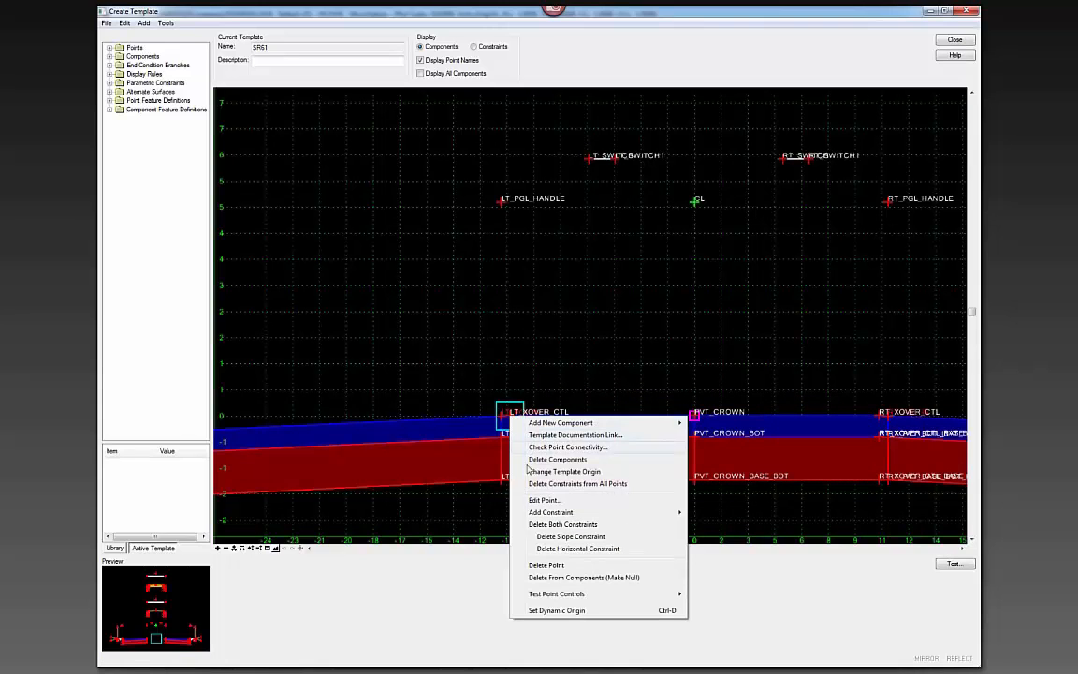
pyautogui.moveTo(593, 600)
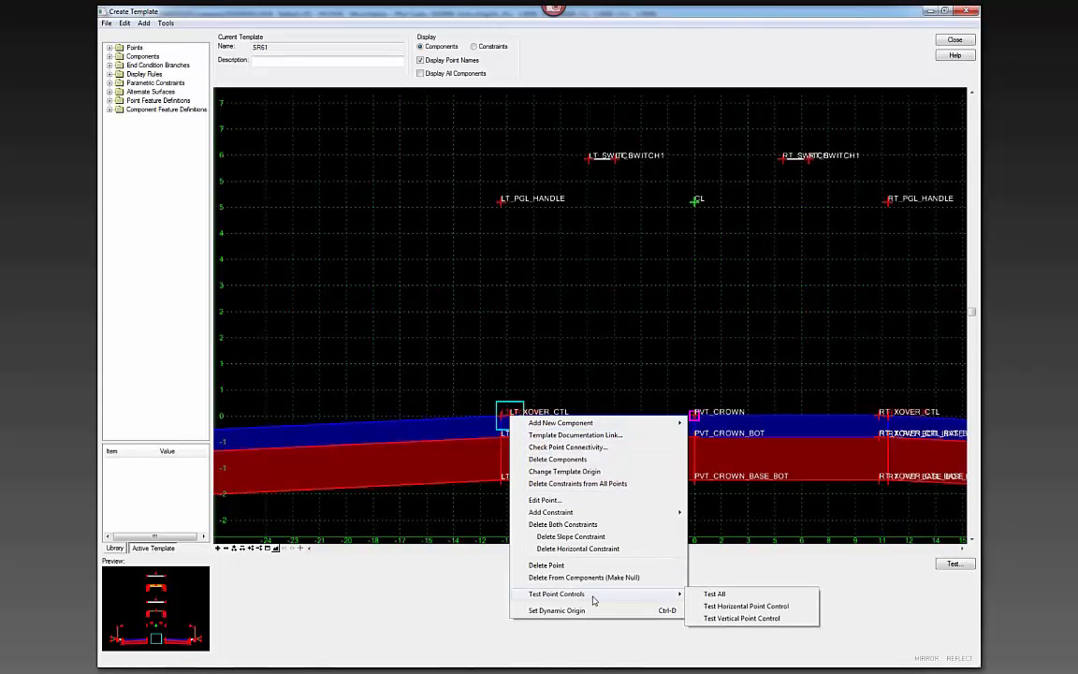
pyautogui.click(743, 619)
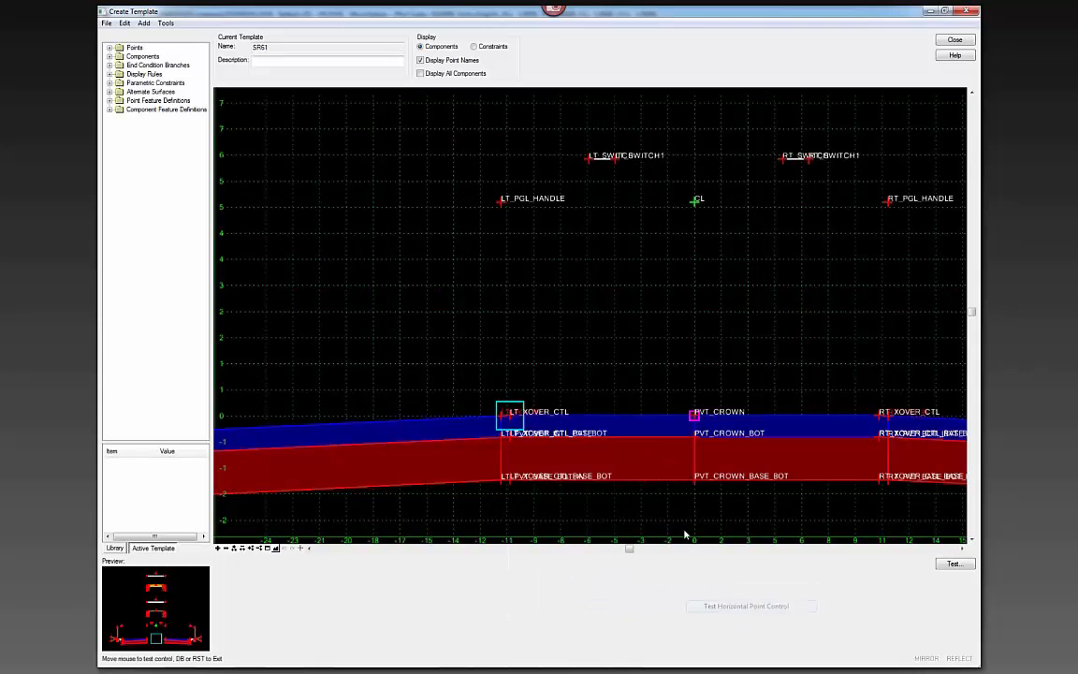
pyautogui.click(683, 366)
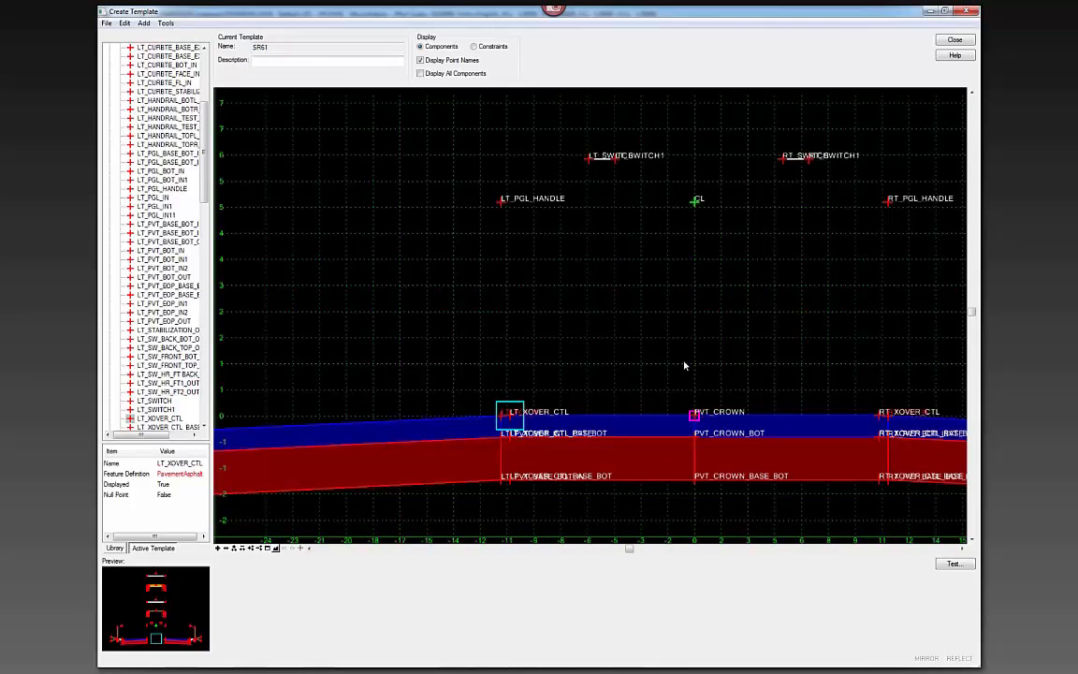
# Step: Review the constraints in LT_XOVER_CTL's point properties, then close the properties and the template editor
pyautogui.doubleClick(511, 420)
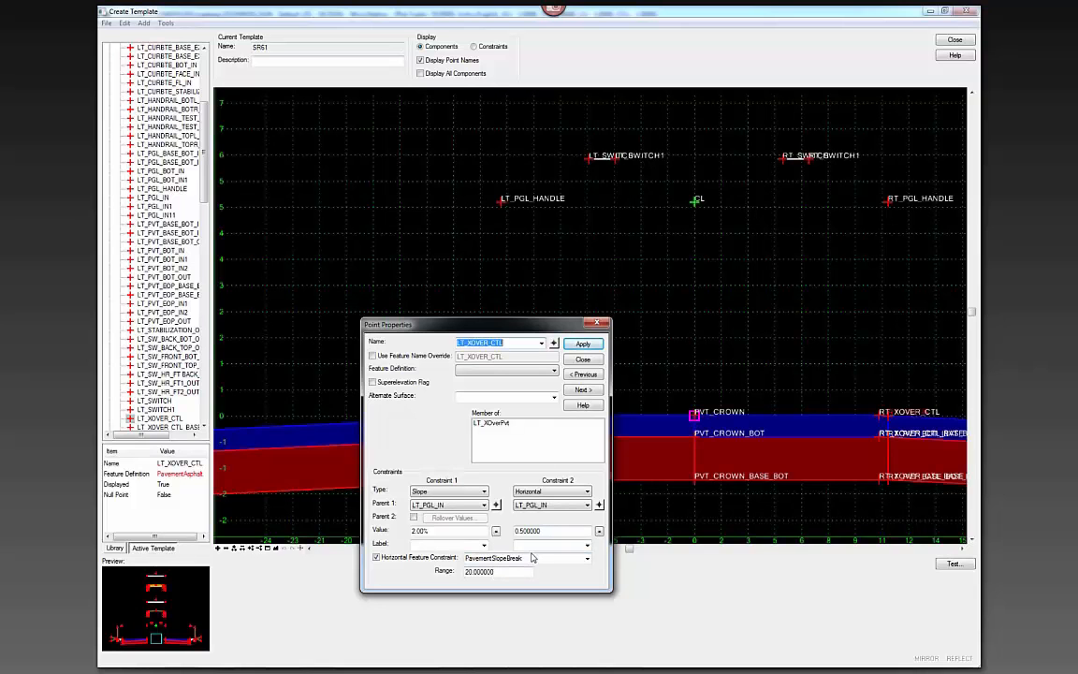
pyautogui.click(588, 361)
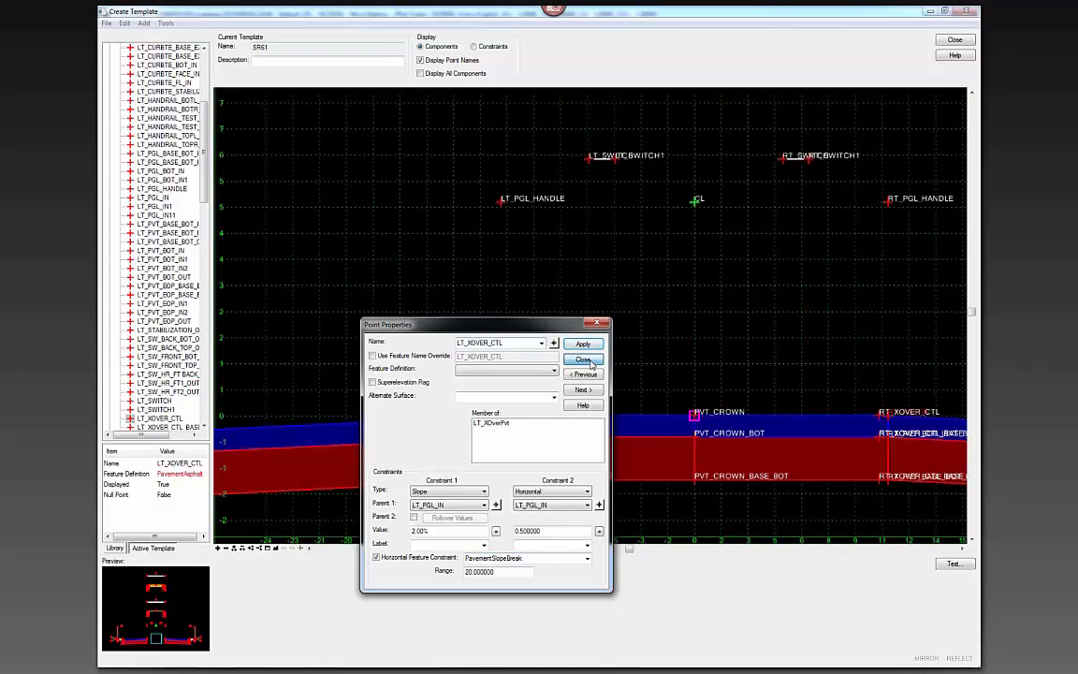
pyautogui.click(951, 42)
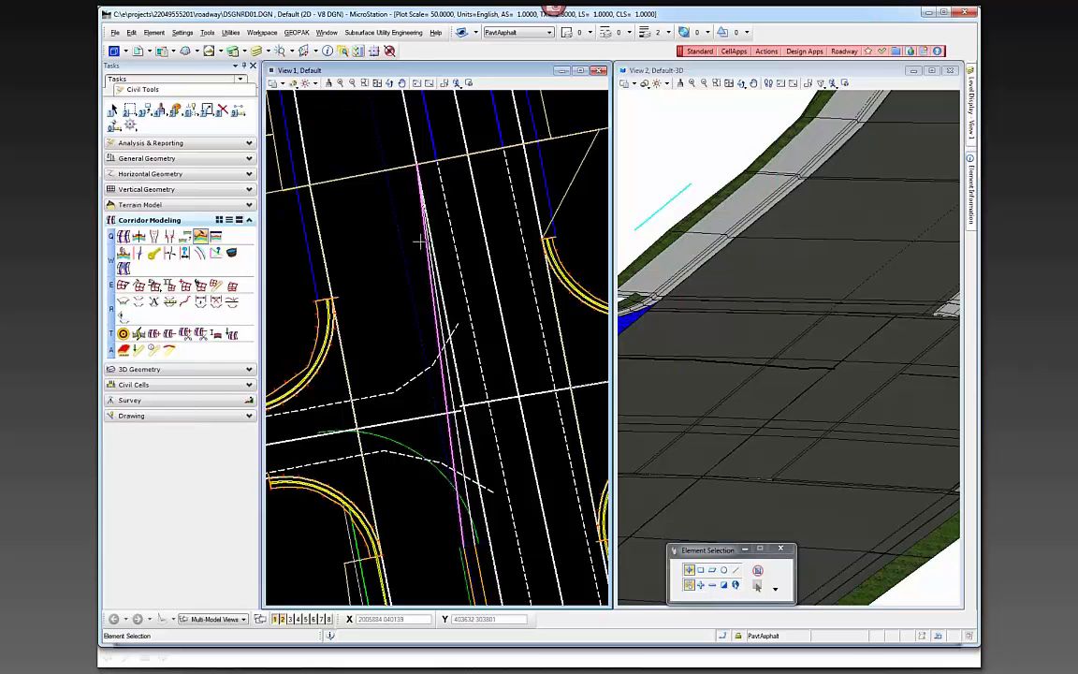
# Step: Inspect the lines in the plan view where the crossover pavement meets the start of the median
pyautogui.scroll(2, 423, 513)
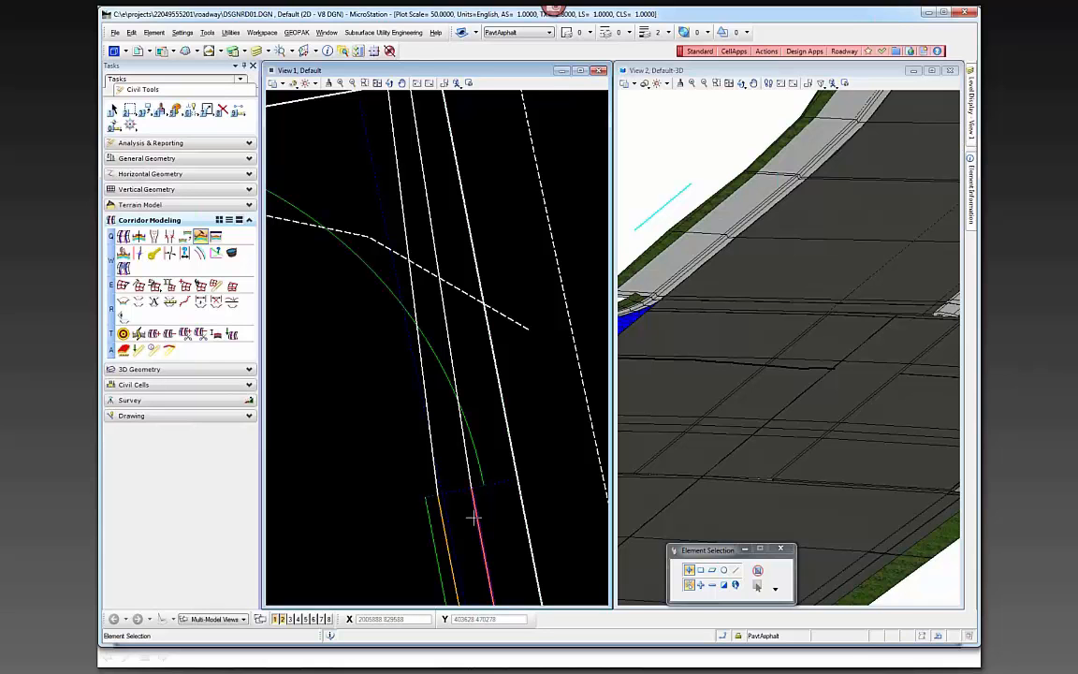
pyautogui.moveTo(473, 519)
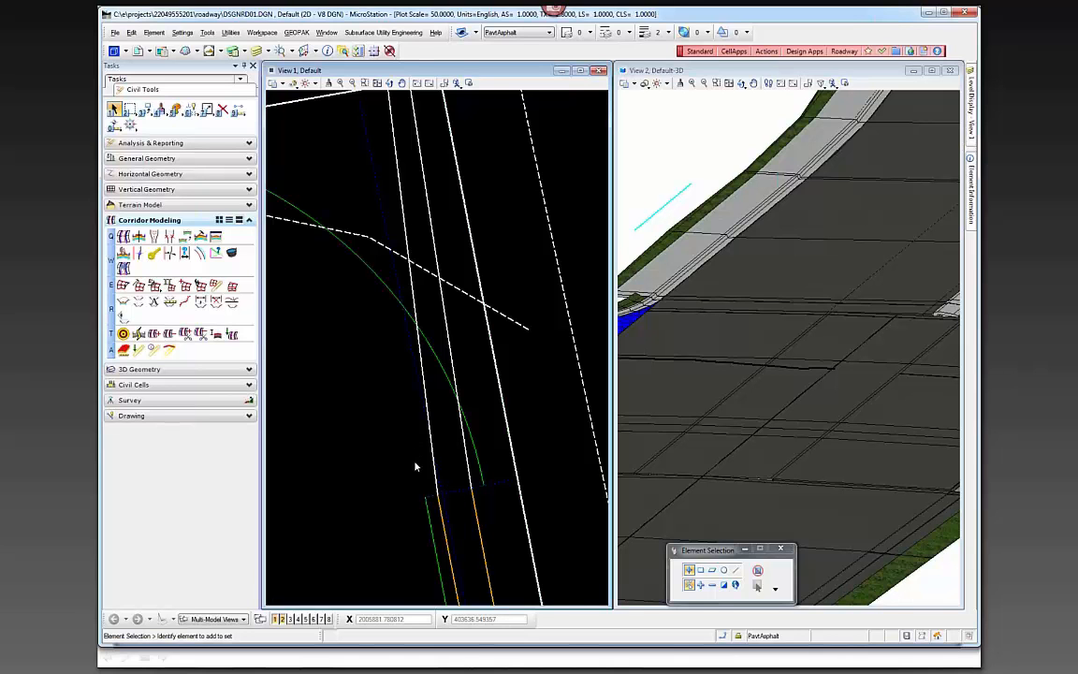
# Step: Undo the last change and inspect in the 3D view how the crossover pavement lines meet the end of the median
pyautogui.hotkey('ctrl', 'z')
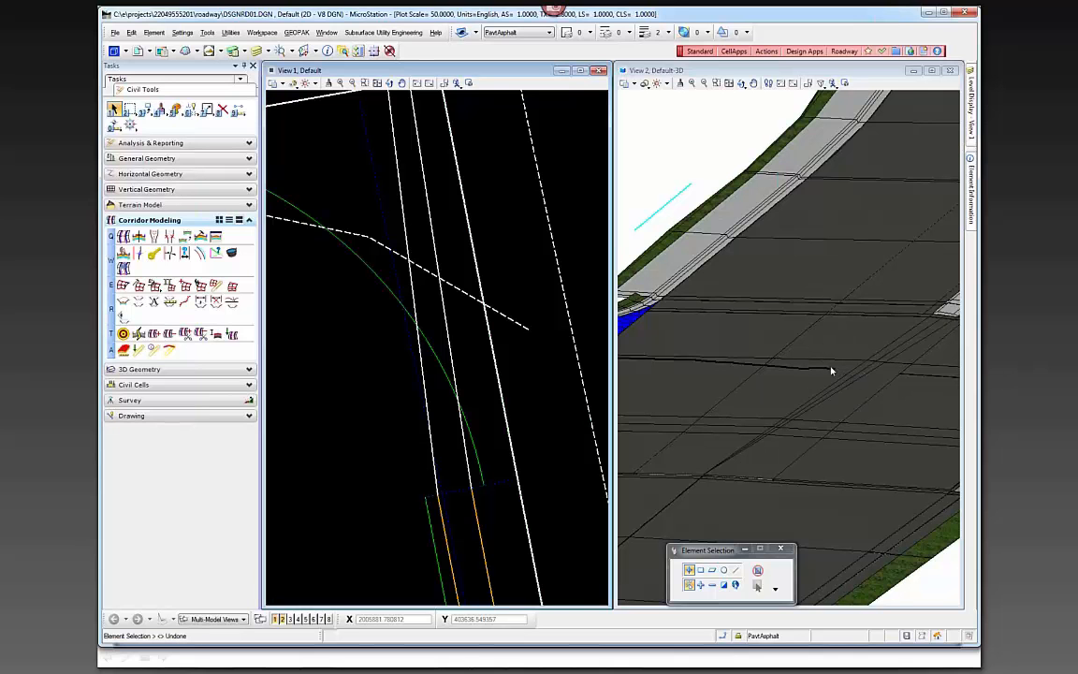
pyautogui.scroll(-2, 818, 357)
pyautogui.scroll(3, 876, 356)
pyautogui.moveTo(885, 349); pyautogui.dragTo(829, 355, button='middle')
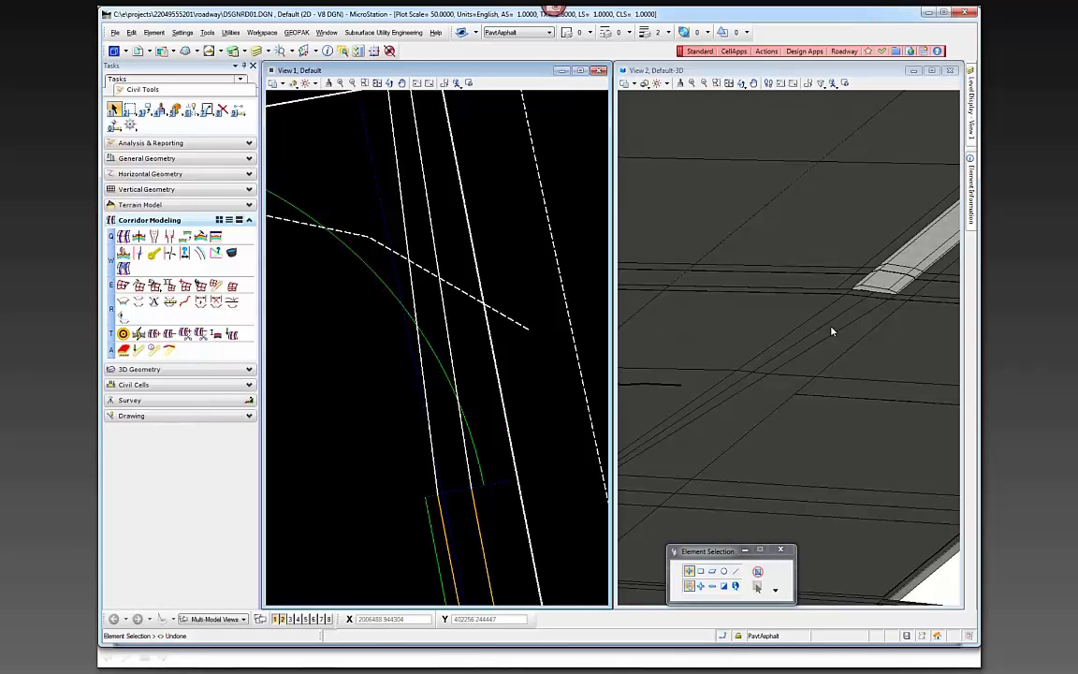
pyautogui.scroll(-1, 863, 328)
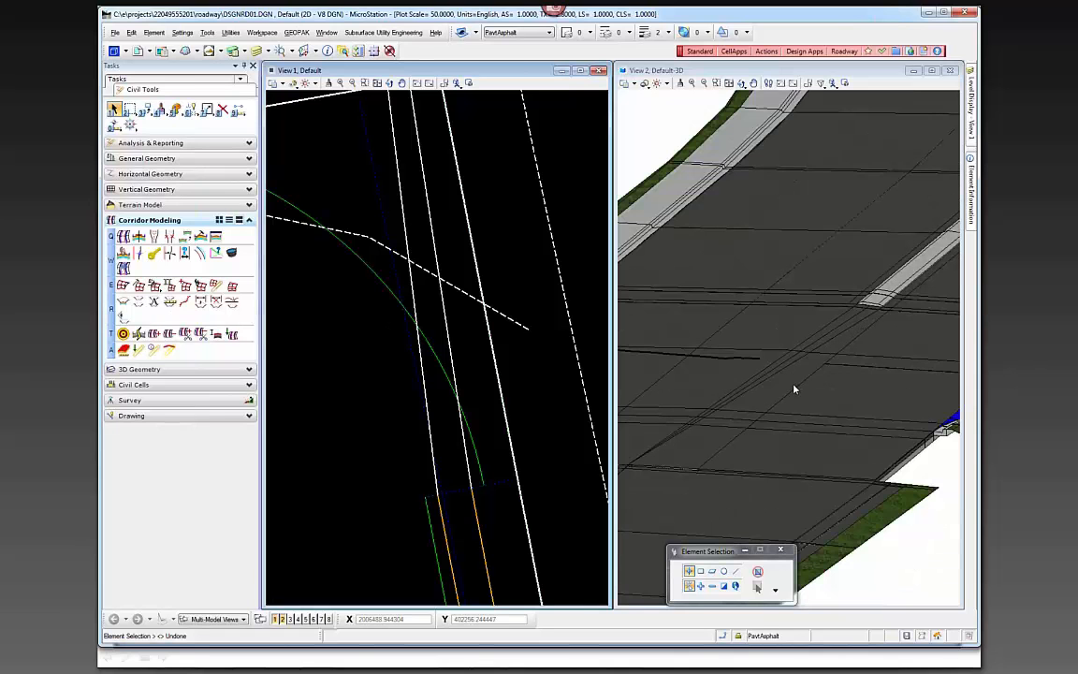
pyautogui.moveTo(749, 380); pyautogui.dragTo(887, 394, button='middle')
pyautogui.scroll(-1, 887, 394)
pyautogui.scroll(3, 707, 348)
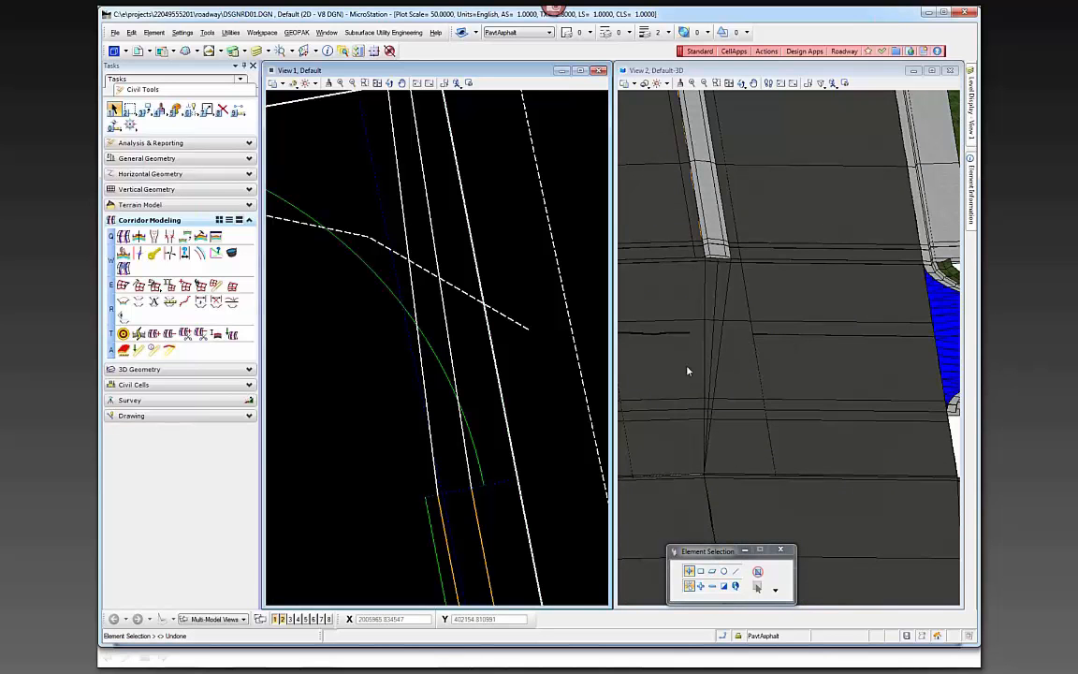
pyautogui.scroll(-1, 789, 359)
pyautogui.scroll(3, 741, 308)
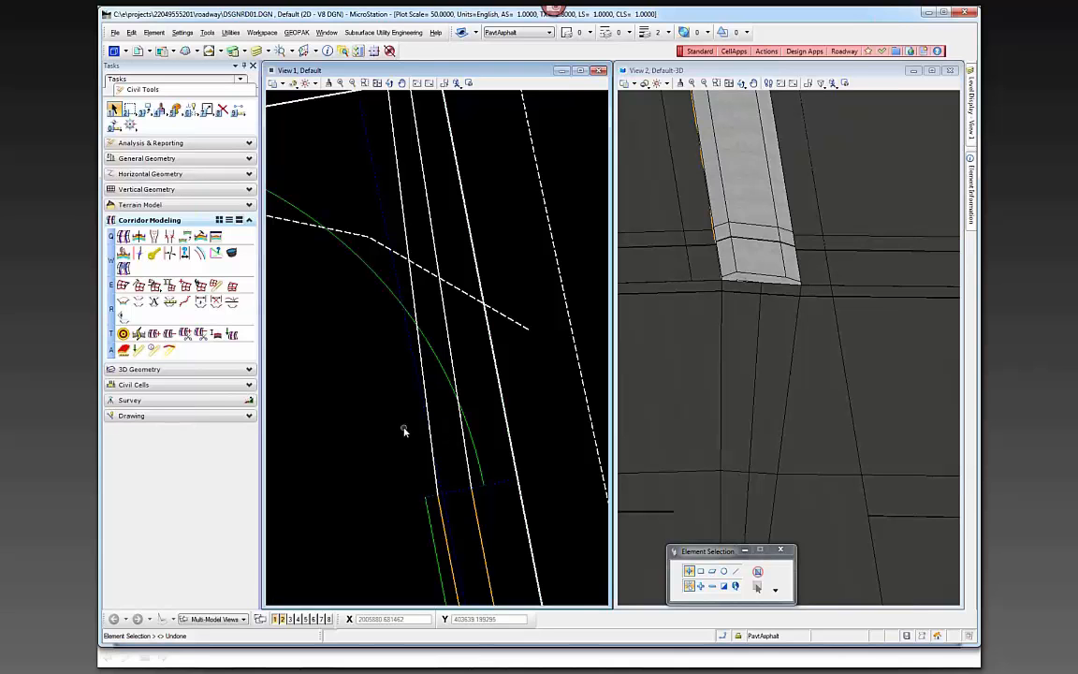
# Step: Start placing a civil cell and choose TSNose from FDOT_Intersections.dgnlib
pyautogui.click(119, 387)
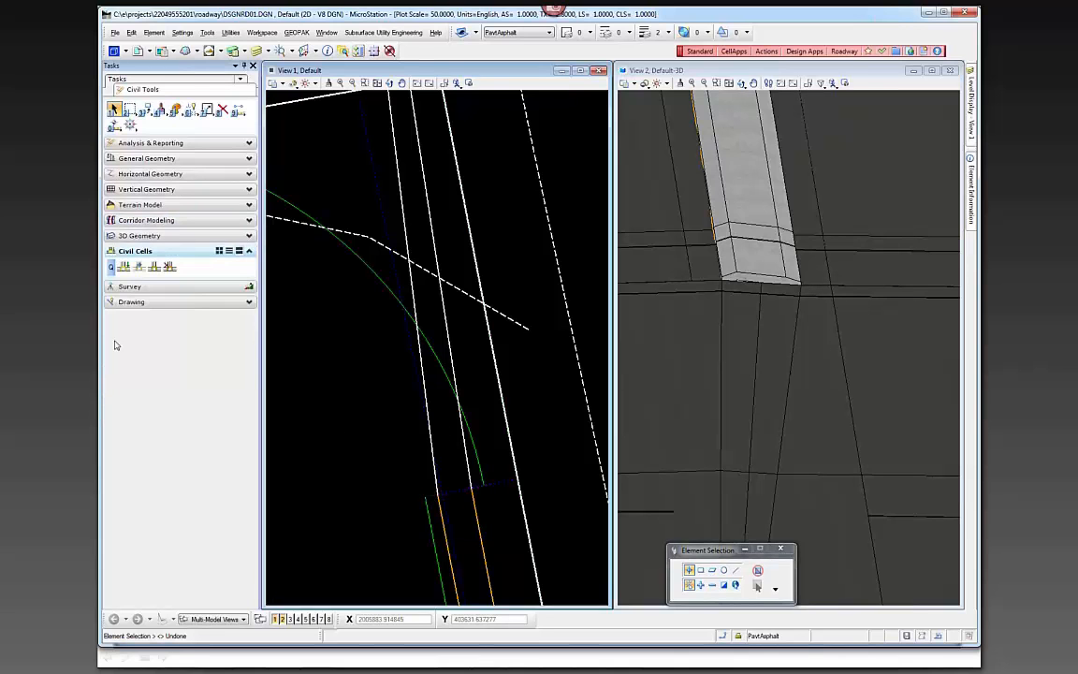
pyautogui.click(123, 266)
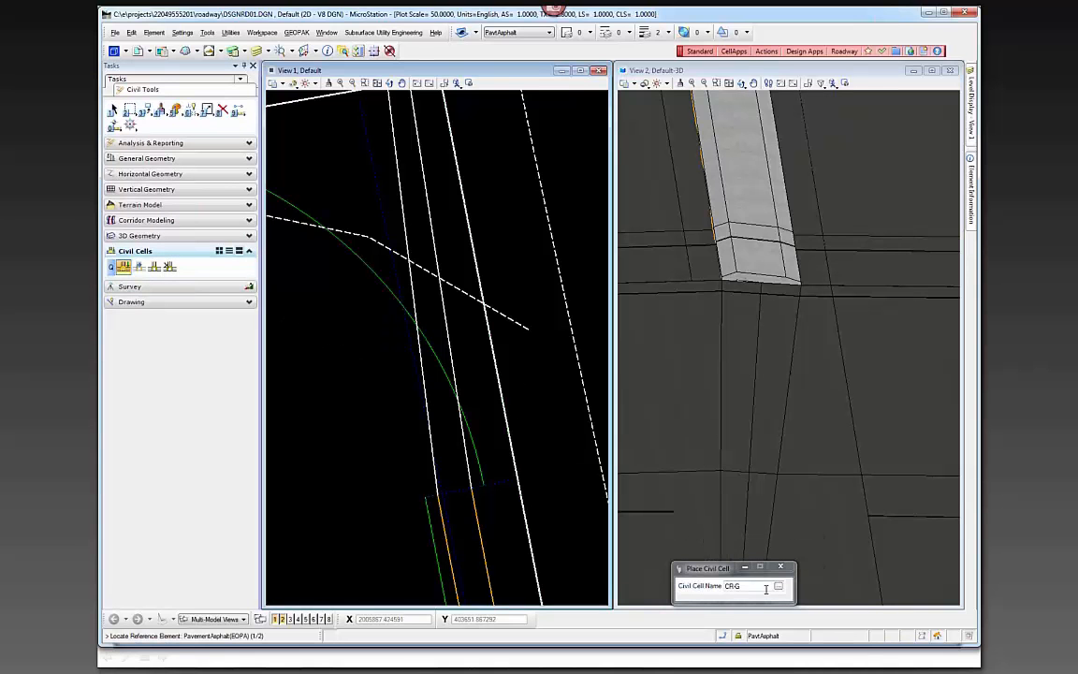
pyautogui.click(779, 588)
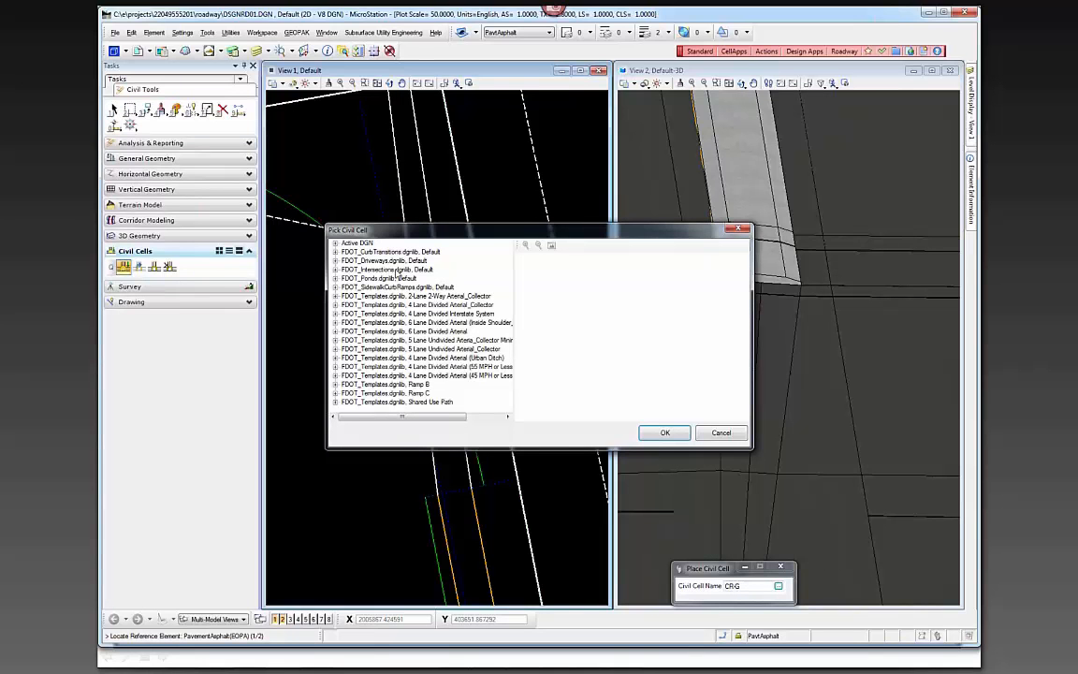
pyautogui.click(335, 269)
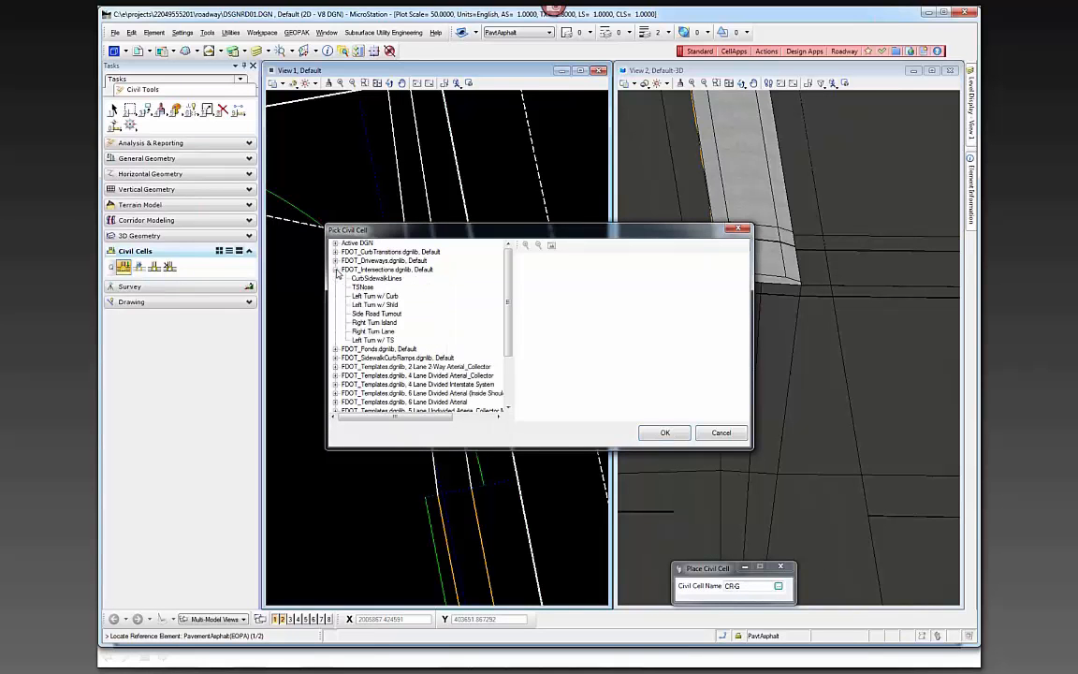
pyautogui.click(362, 288)
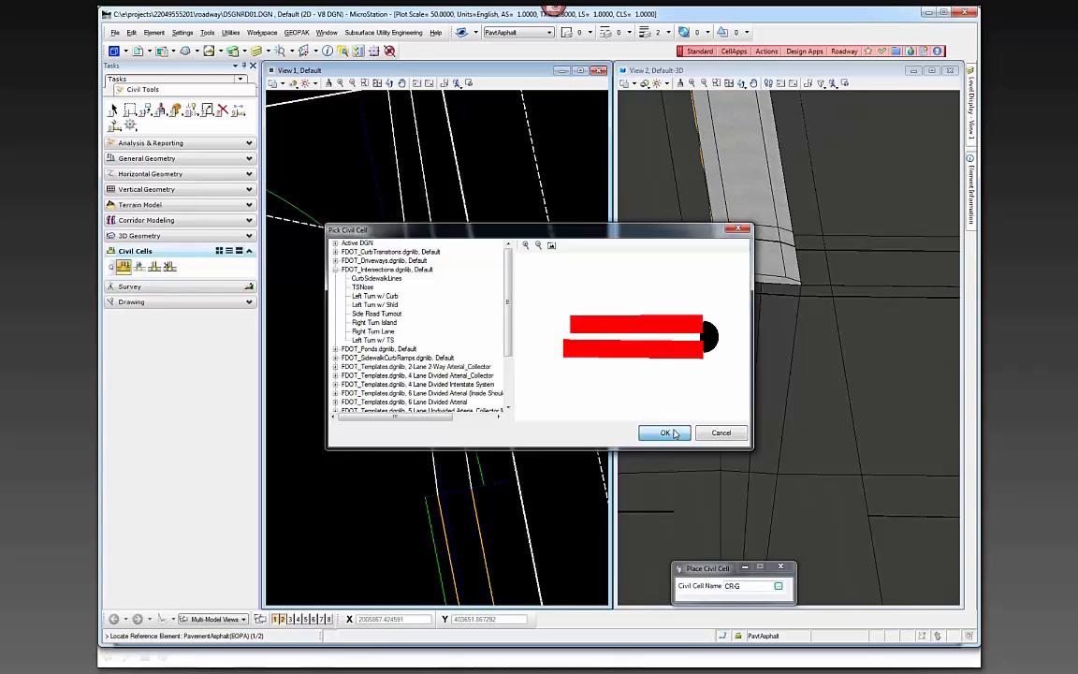
pyautogui.click(664, 433)
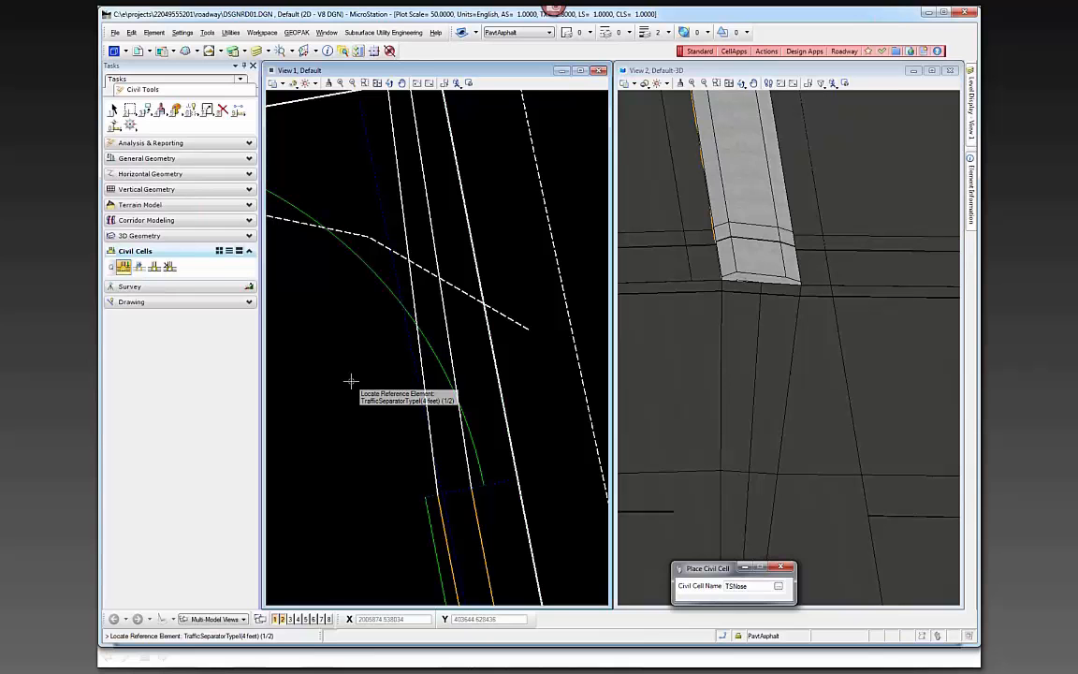
# Step: Place the TSNose cell between the two traffic separator edge lines, flipping the second line's direction so the nose rounds off the median end
pyautogui.click(438, 507)
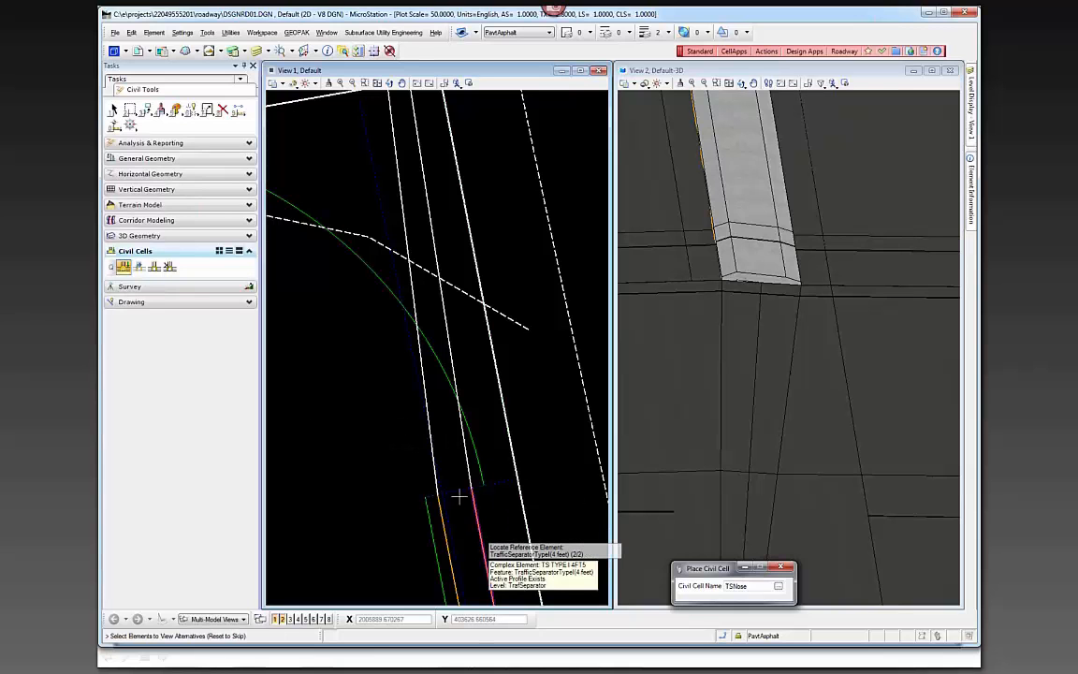
pyautogui.click(371, 393)
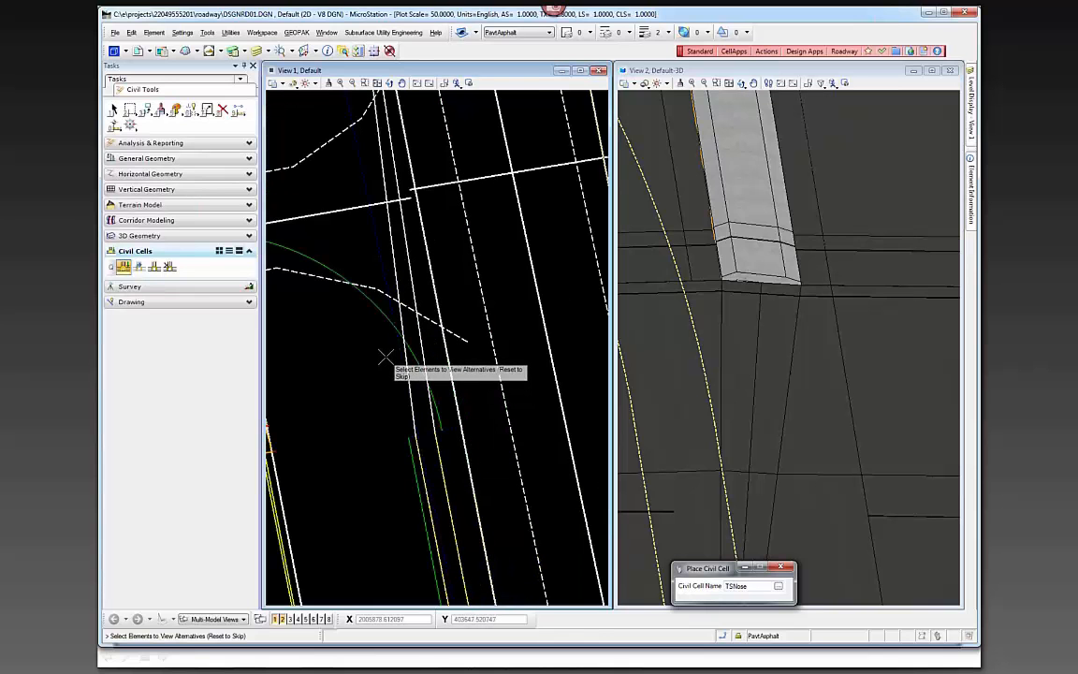
pyautogui.scroll(1, 385, 382)
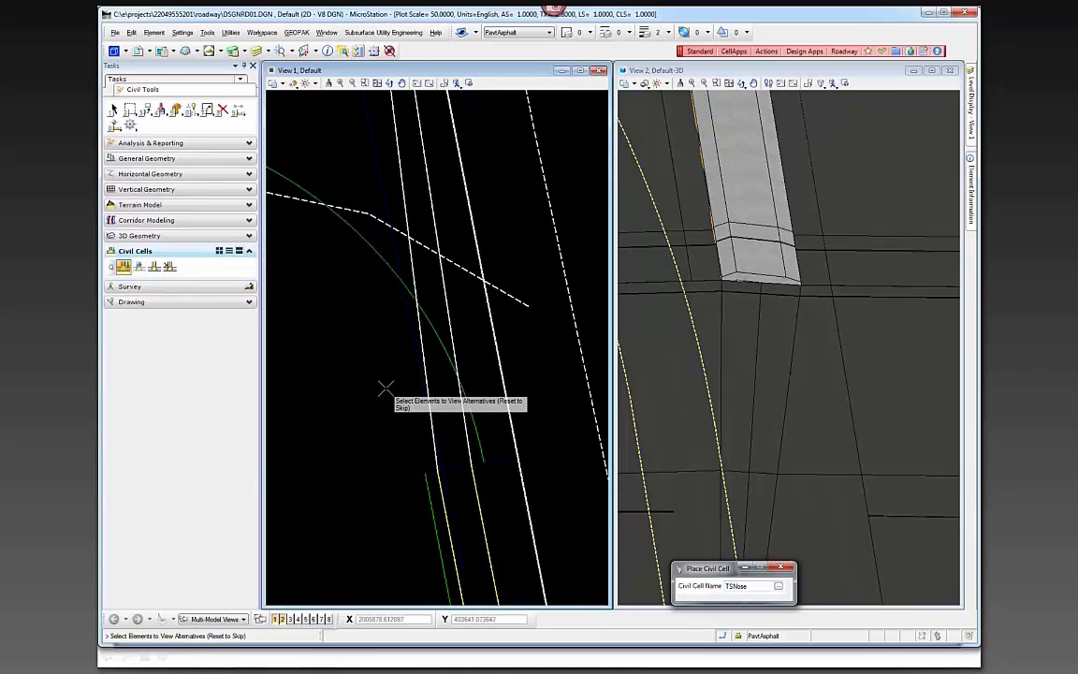
pyautogui.click(444, 513)
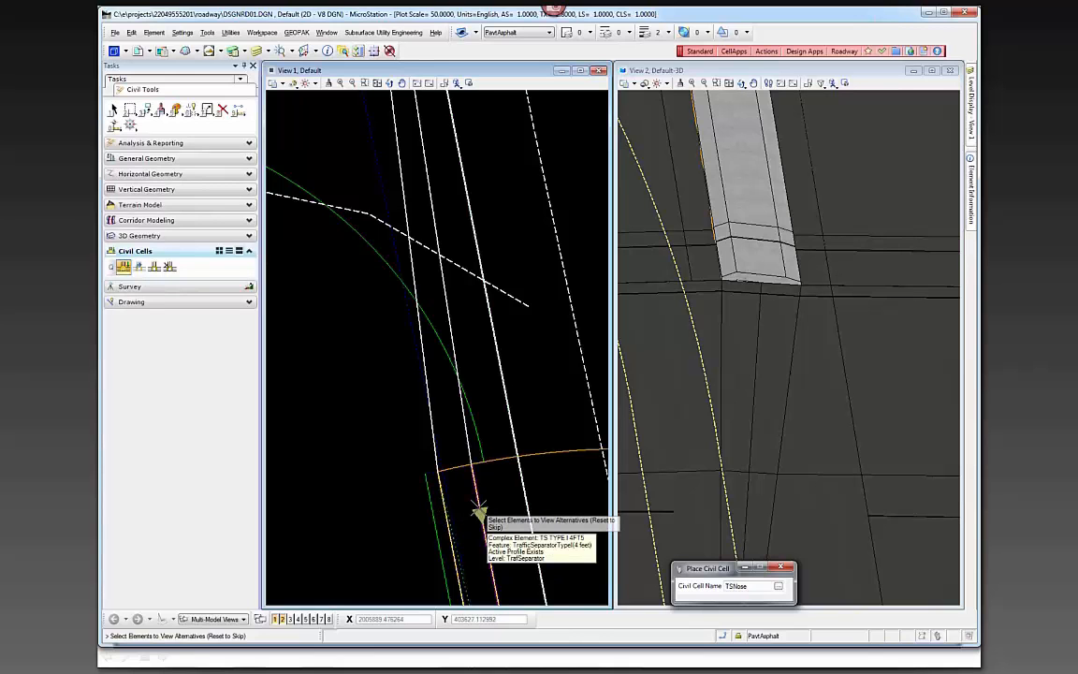
pyautogui.click(477, 512)
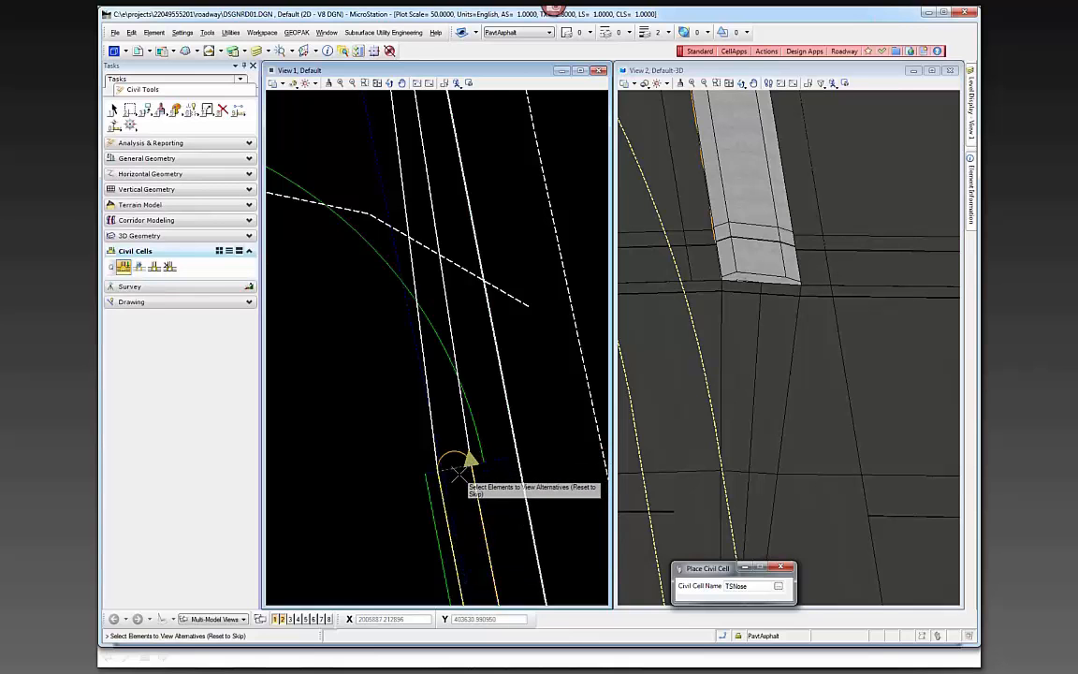
pyautogui.rightClick(377, 440)
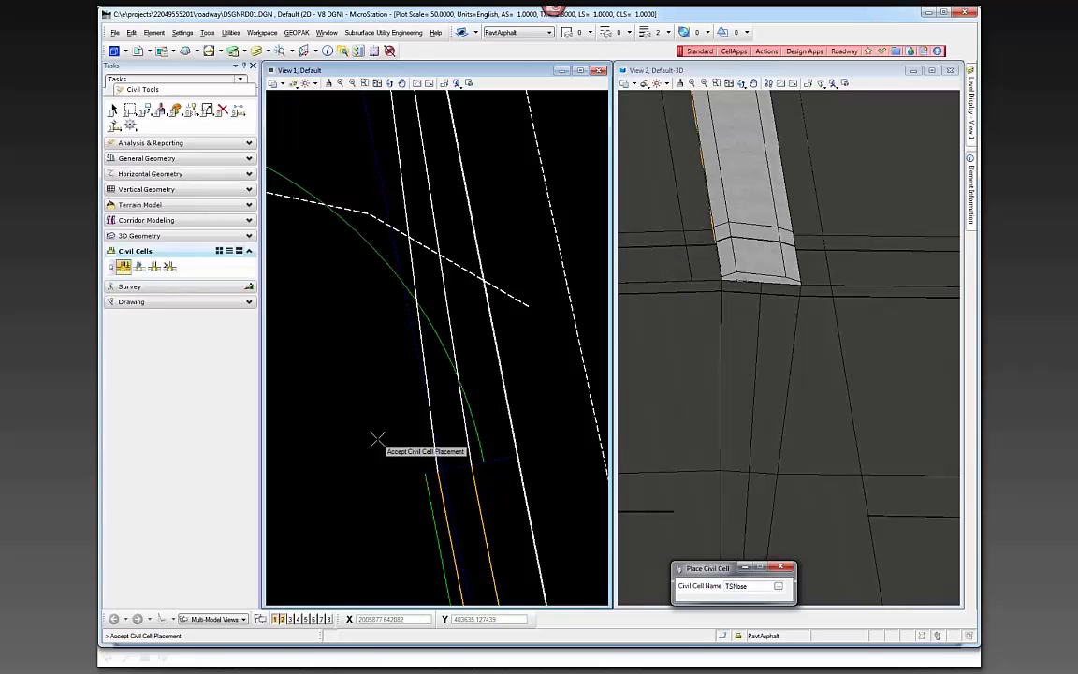
pyautogui.click(377, 440)
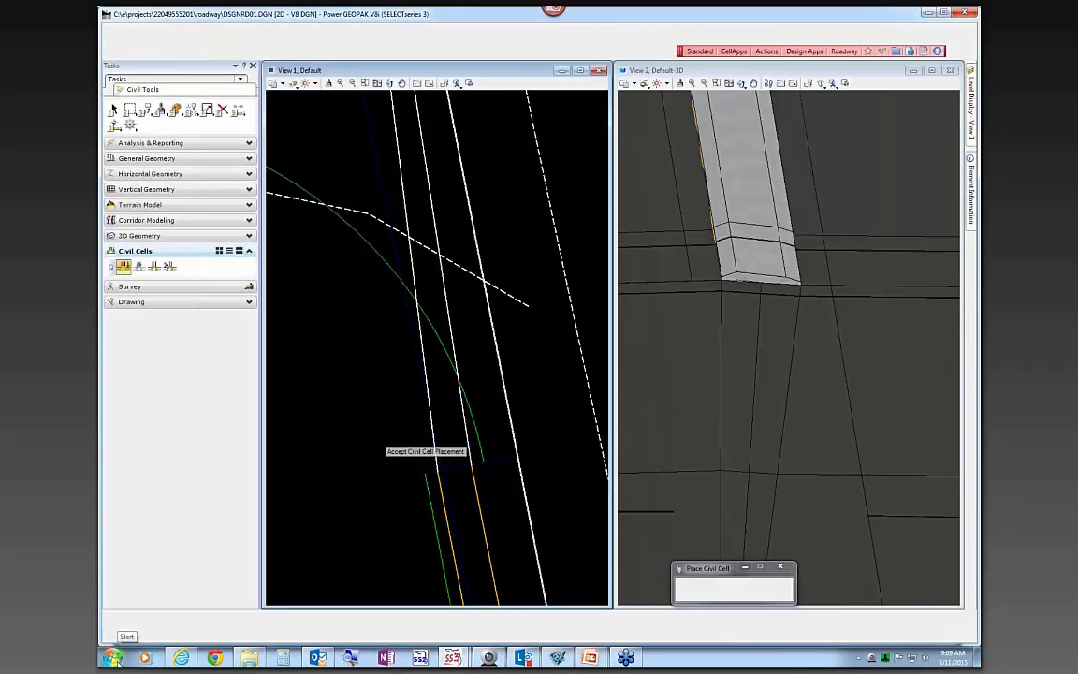
# Step: Examine the placed traffic separator nose up close in the 3D view and end the civil cell placement
pyautogui.scroll(2, 767, 272)
pyautogui.scroll(-1, 784, 303)
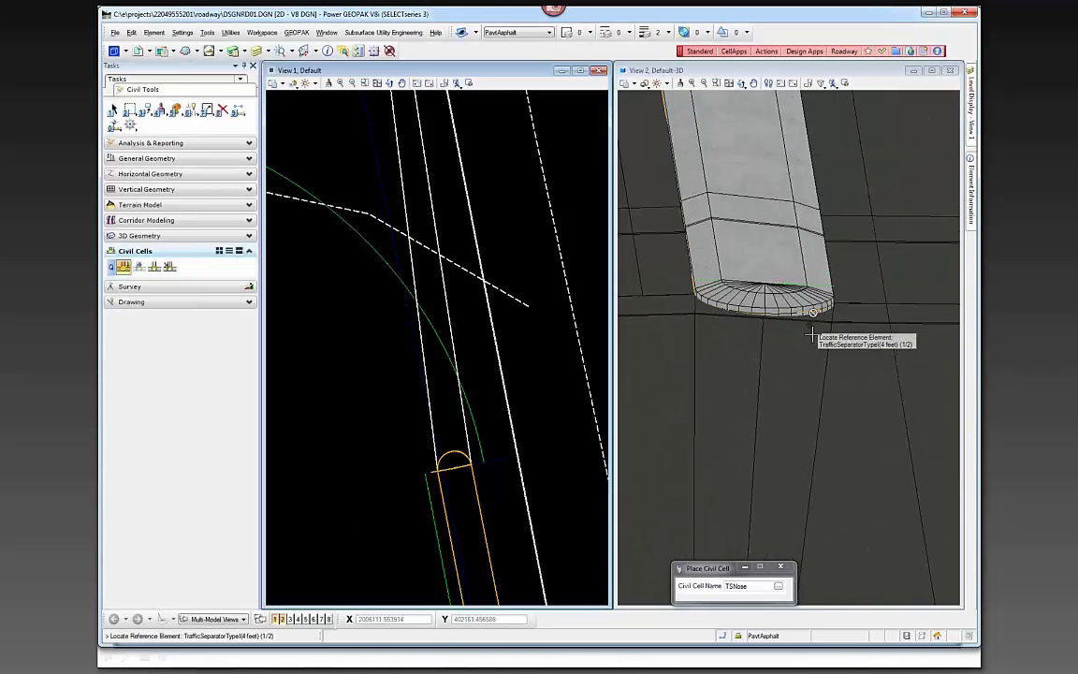
pyautogui.keyDown('shift'); pyautogui.moveTo(829, 345); pyautogui.dragTo(739, 322, button='middle'); pyautogui.keyUp('shift')
pyautogui.scroll(-3, 739, 322)
pyautogui.scroll(3, 825, 296)
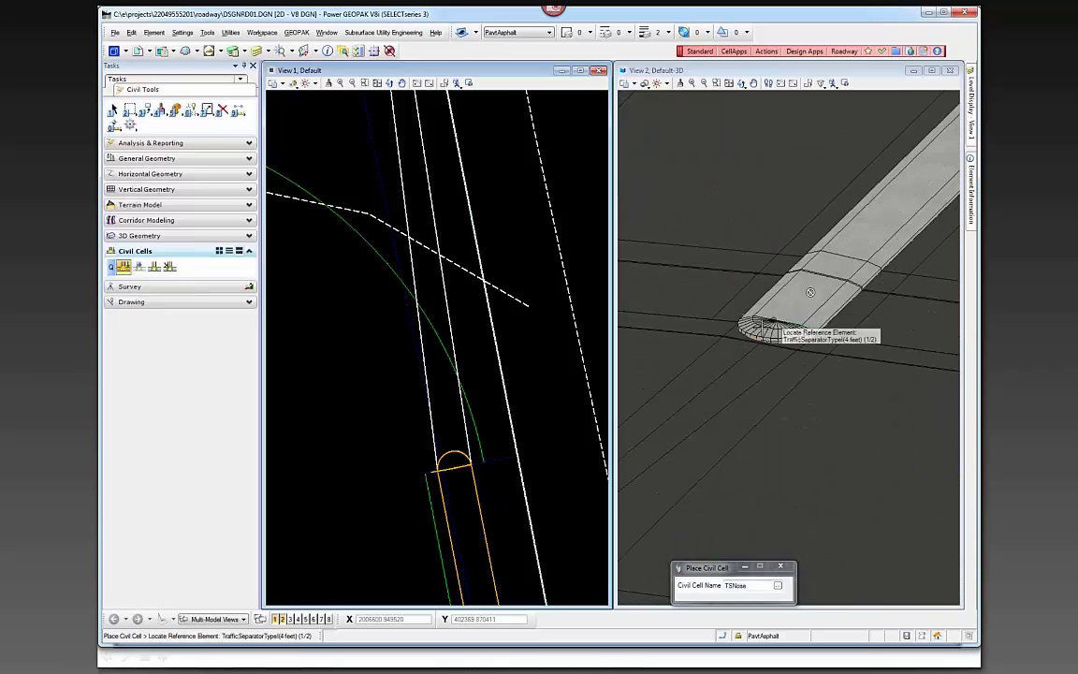
pyautogui.scroll(3, 811, 292)
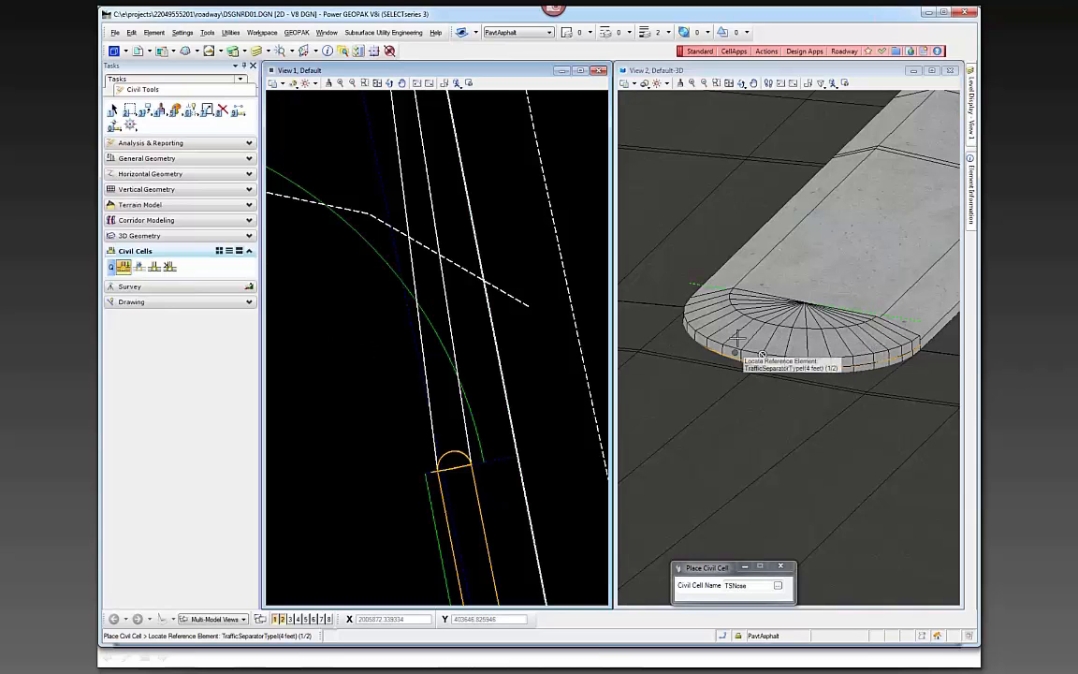
pyautogui.press('Escape')
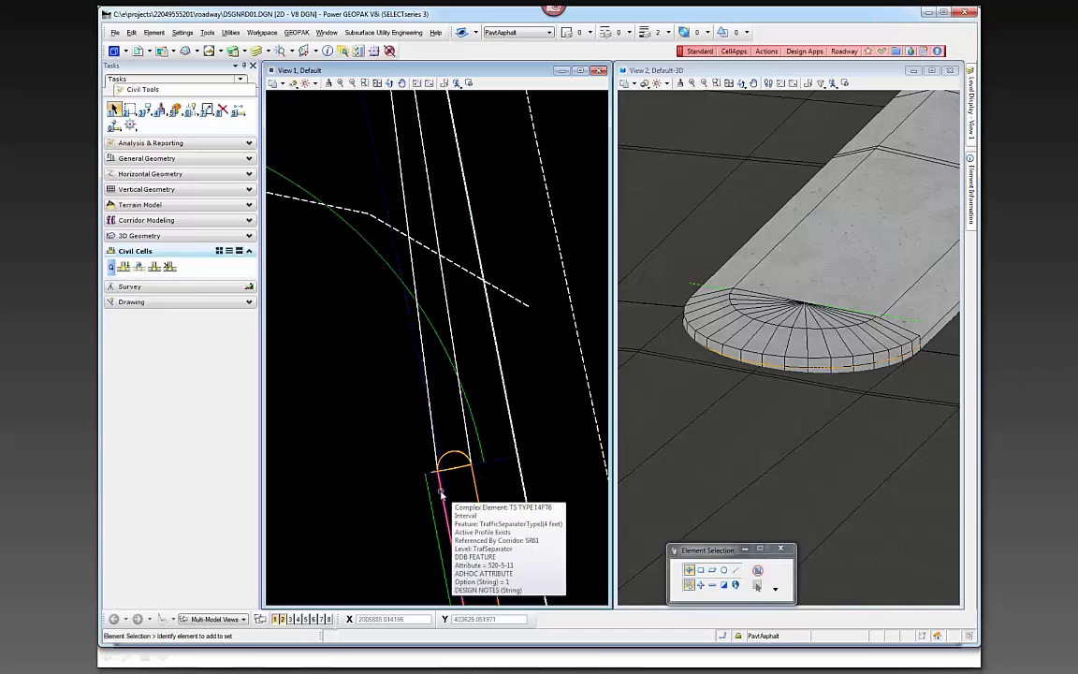
# Step: Examine in the plan view the traffic separator lines that the nose references and their extent south of the intersection
pyautogui.scroll(-2, 471, 482)
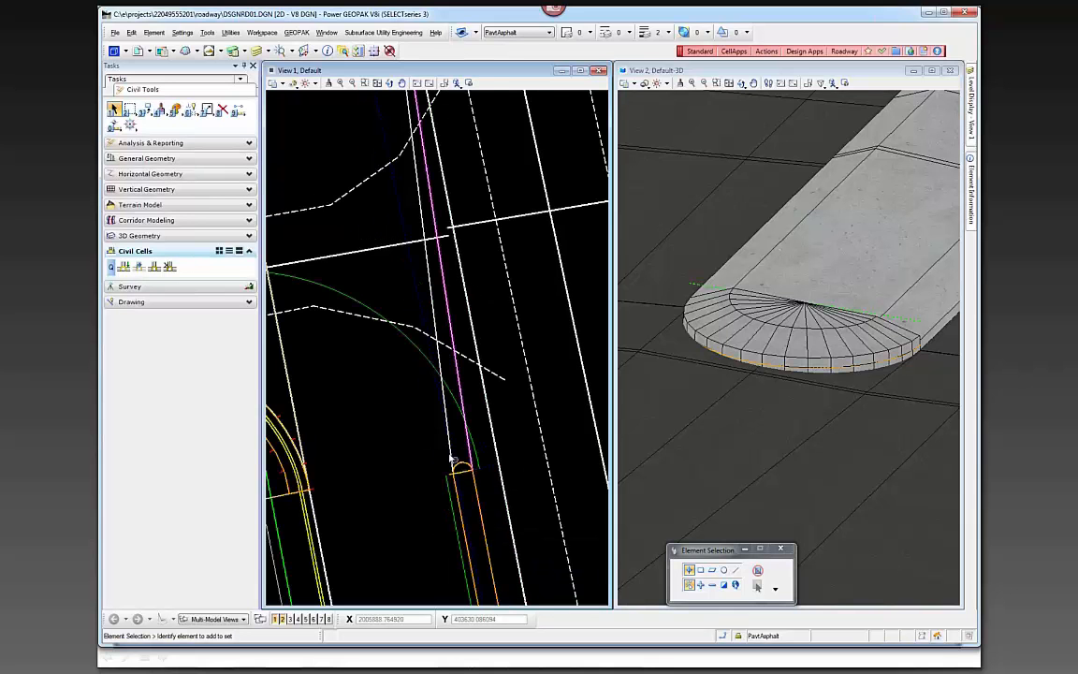
pyautogui.moveTo(476, 513); pyautogui.dragTo(446, 391, button='middle')
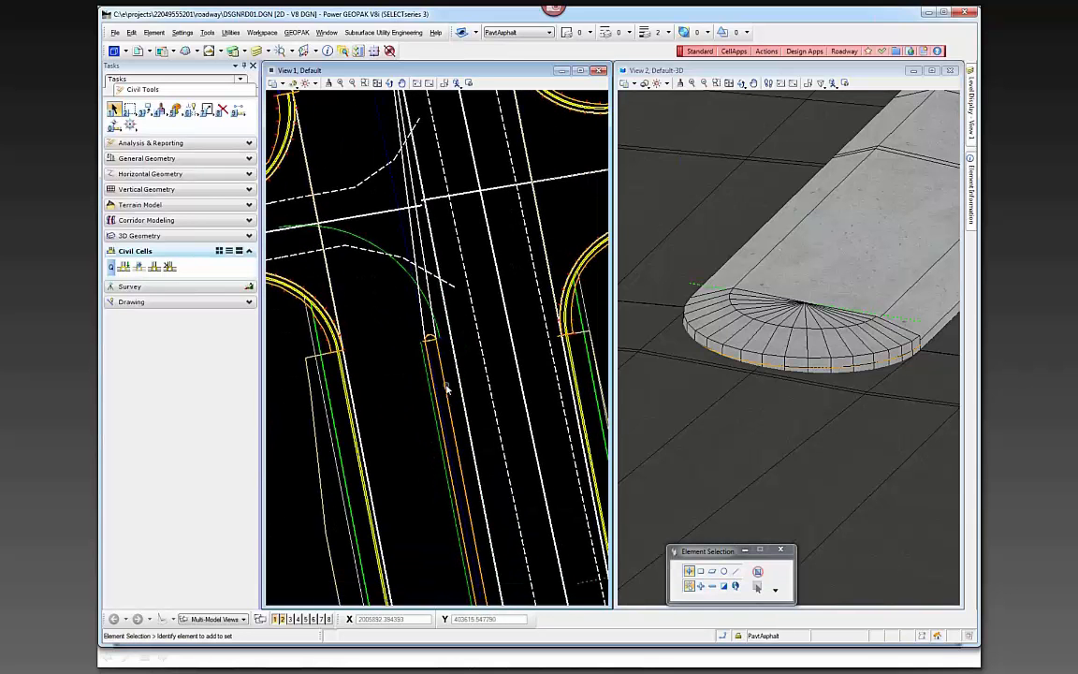
pyautogui.scroll(-1, 803, 374)
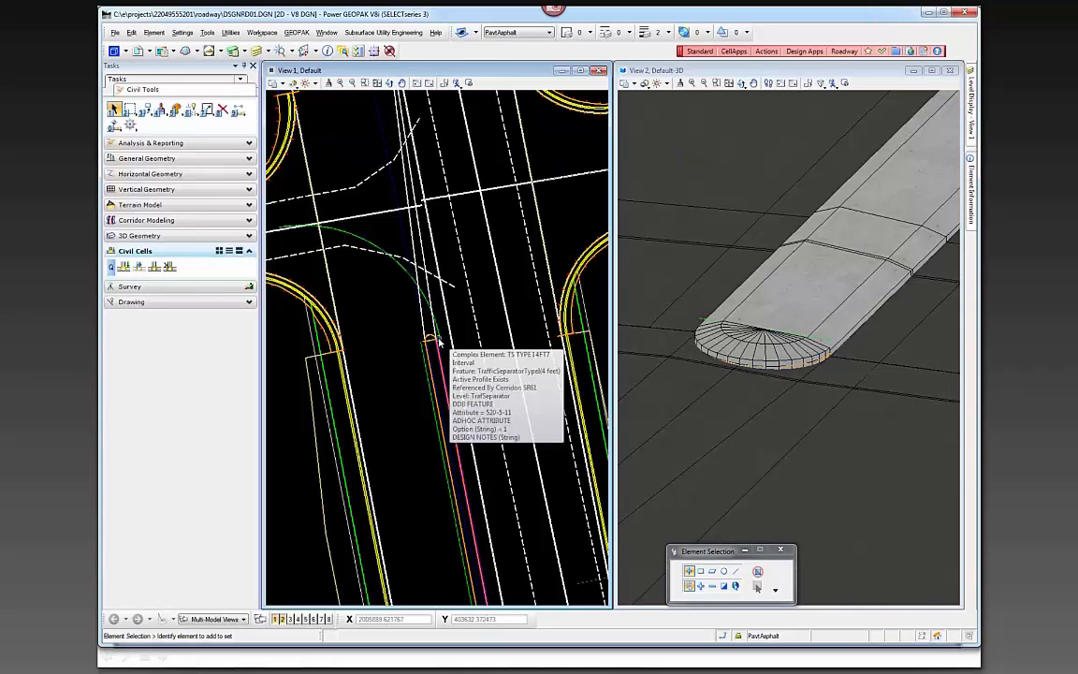
pyautogui.moveTo(428, 338)
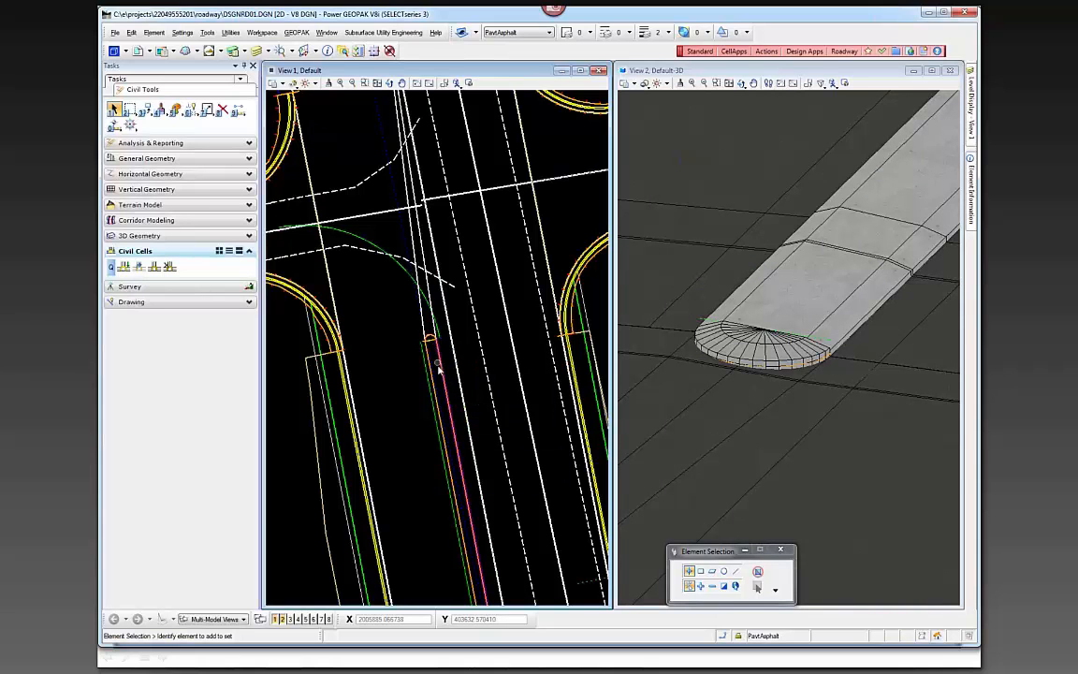
pyautogui.scroll(3, 440, 365)
pyautogui.moveTo(447, 373)
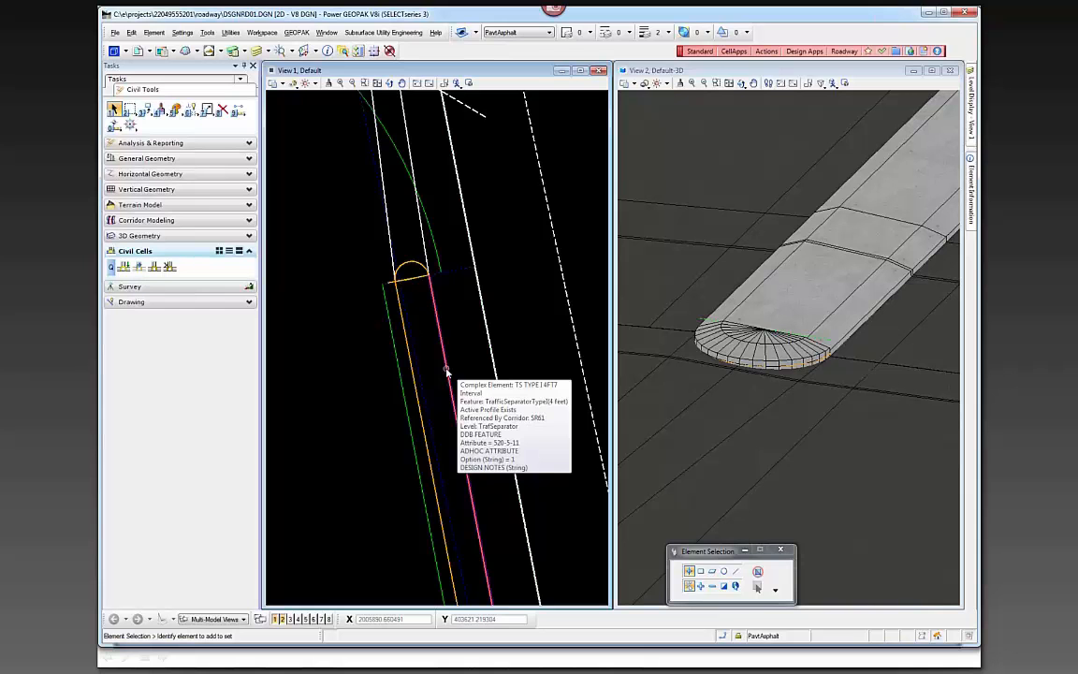
pyautogui.scroll(-3, 447, 373)
pyautogui.moveTo(428, 265)
pyautogui.scroll(-1, 428, 264)
pyautogui.scroll(2, 449, 309)
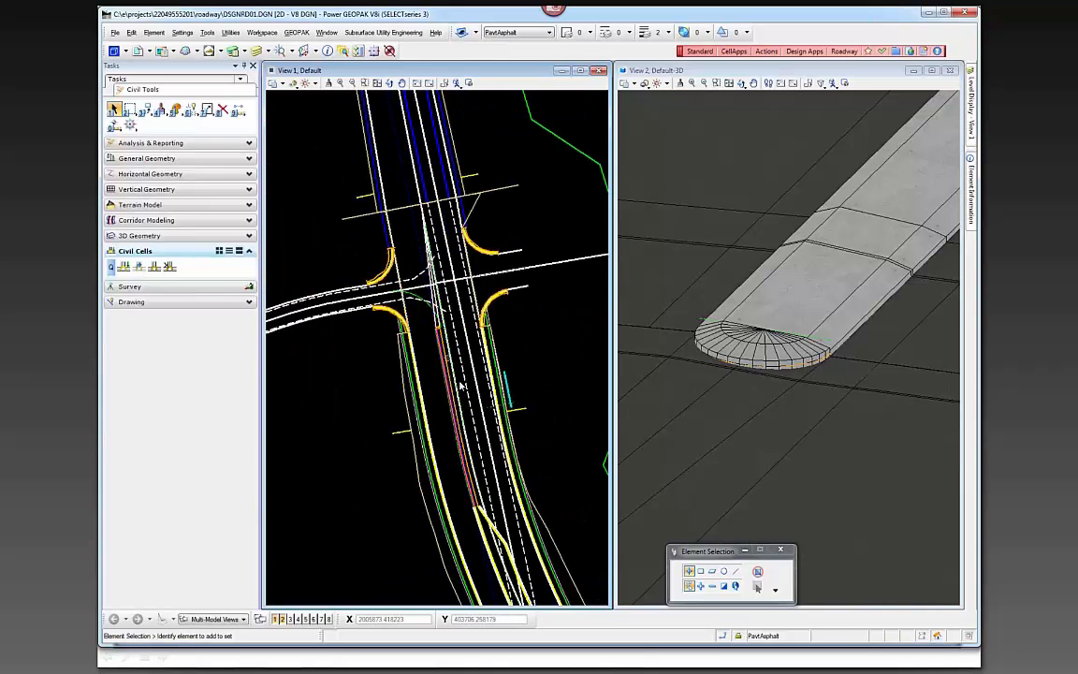
pyautogui.scroll(2, 461, 390)
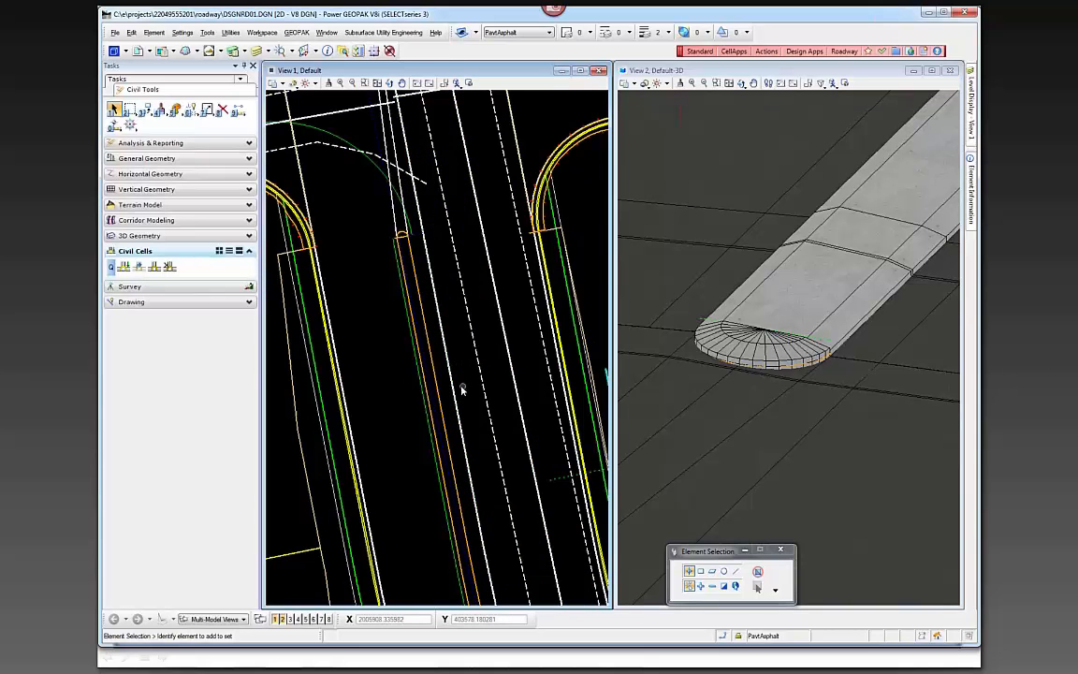
pyautogui.click(177, 189)
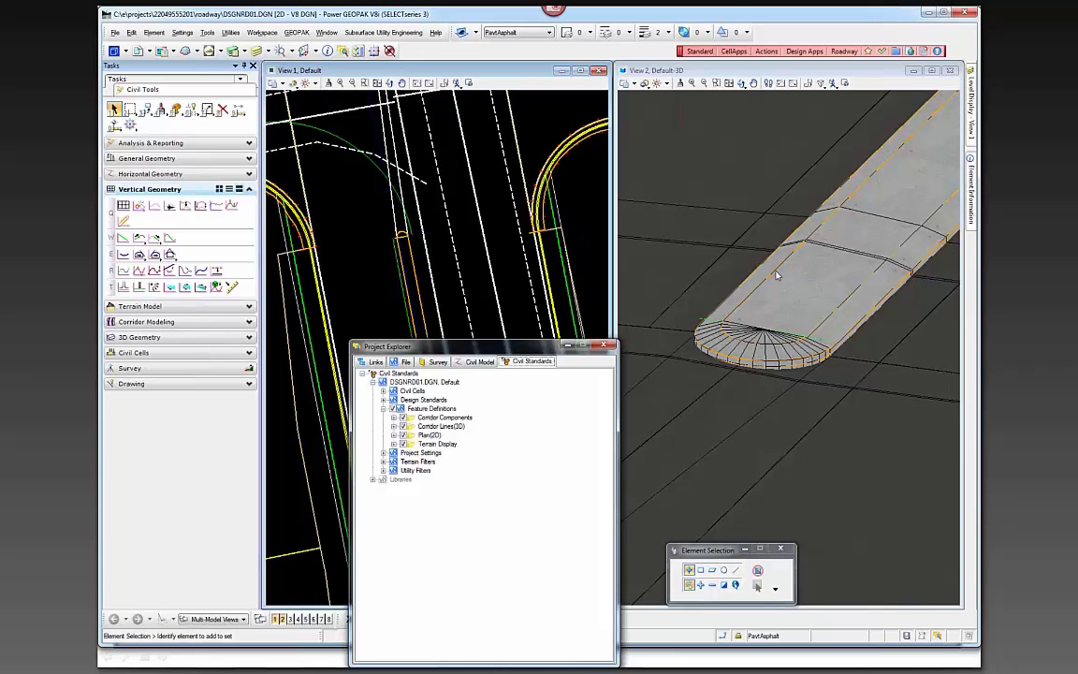
pyautogui.scroll(4, 856, 349)
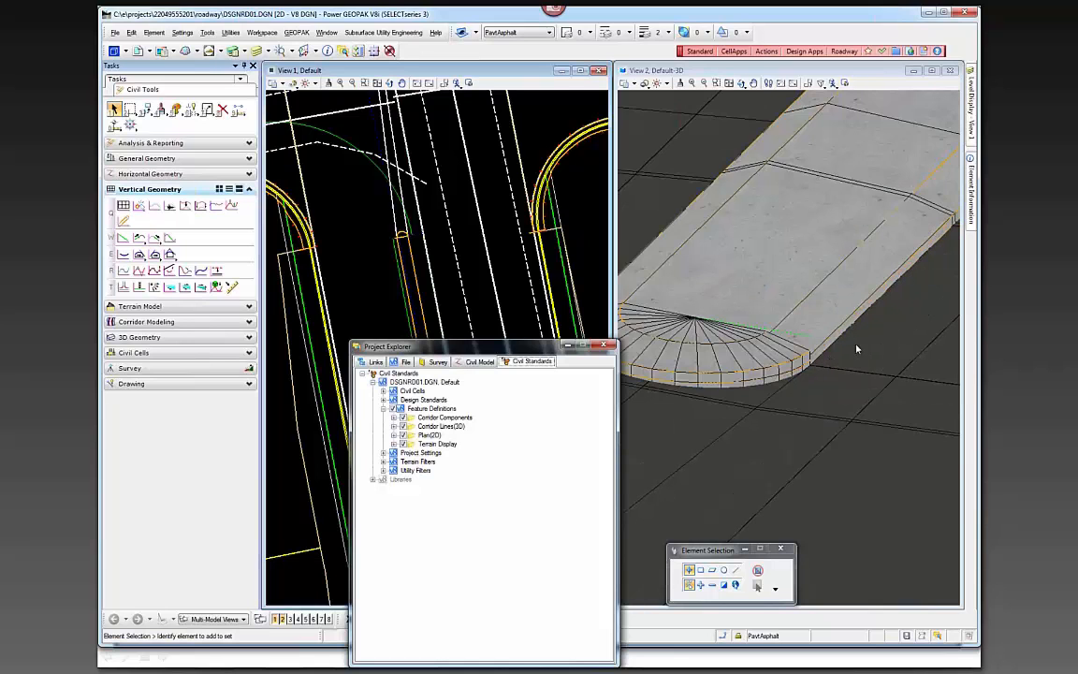
pyautogui.moveTo(423, 319)
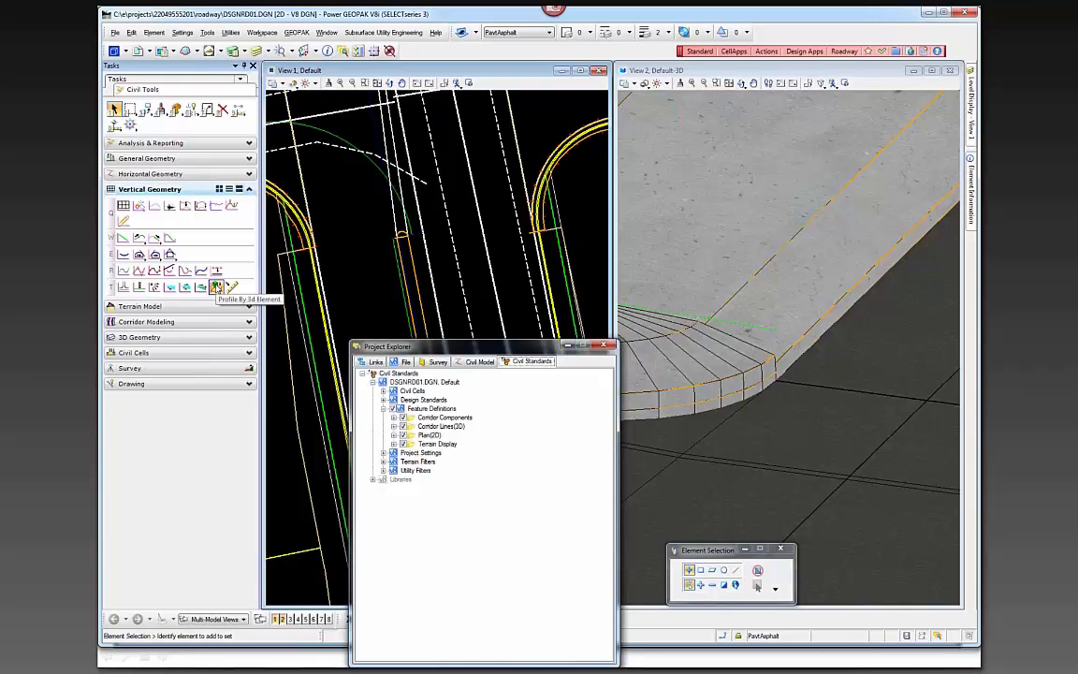
pyautogui.click(216, 286)
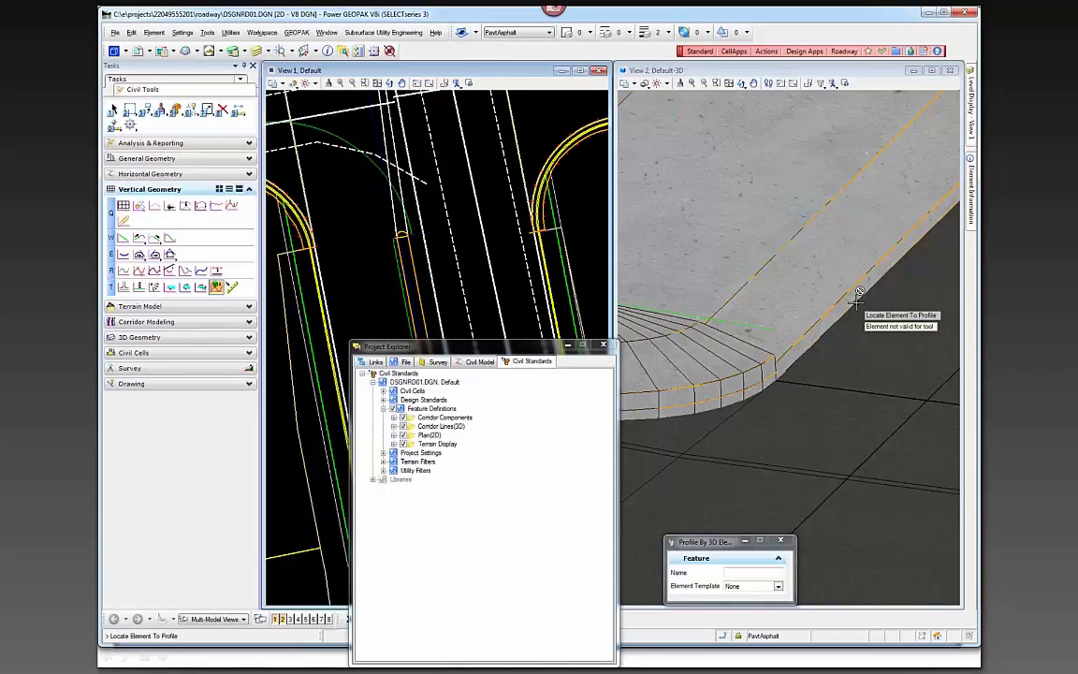
pyautogui.rightClick(417, 255)
# Step: Minimize the Project Explorer and open the profile model of the traffic separator edge line in View 3
pyautogui.click(566, 345)
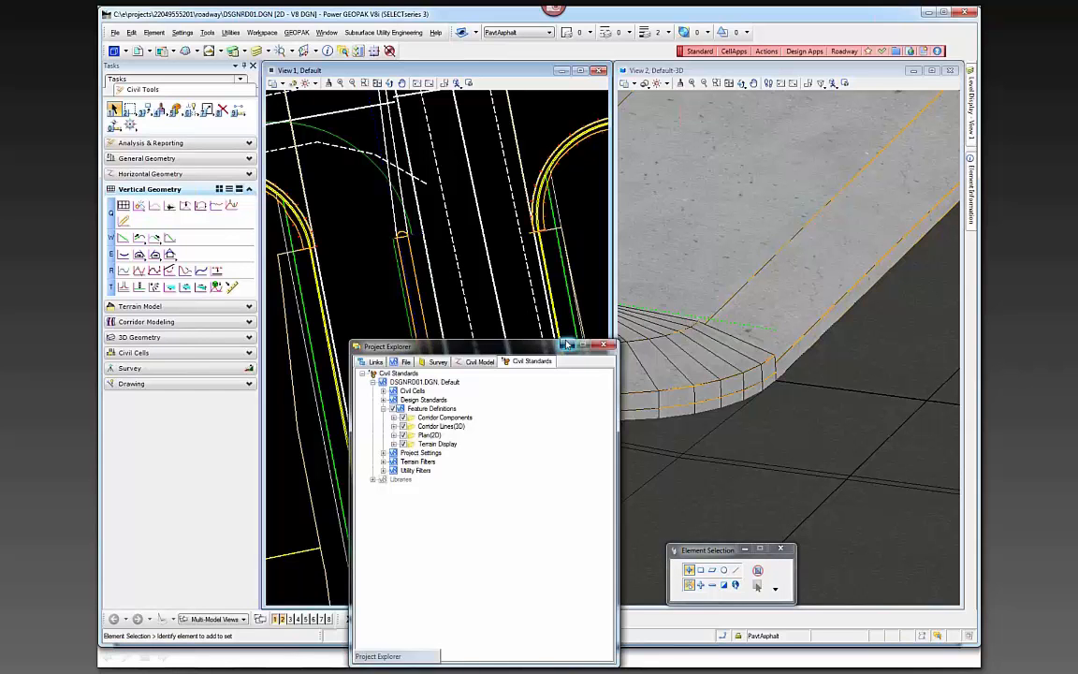
pyautogui.click(420, 302)
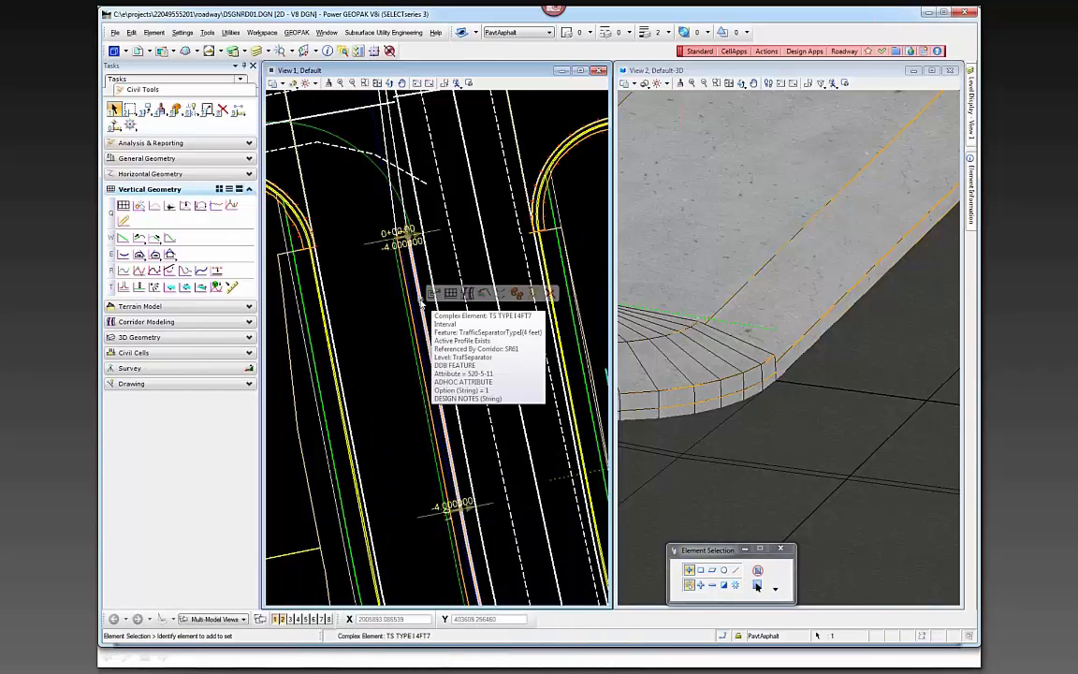
pyautogui.click(451, 294)
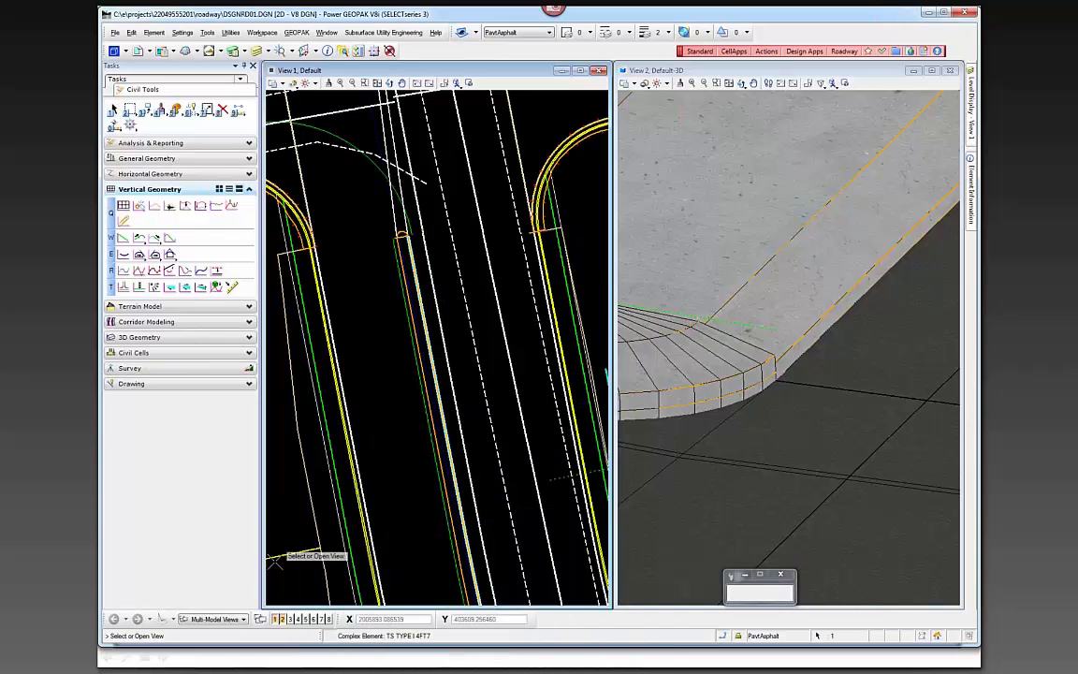
pyautogui.click(290, 618)
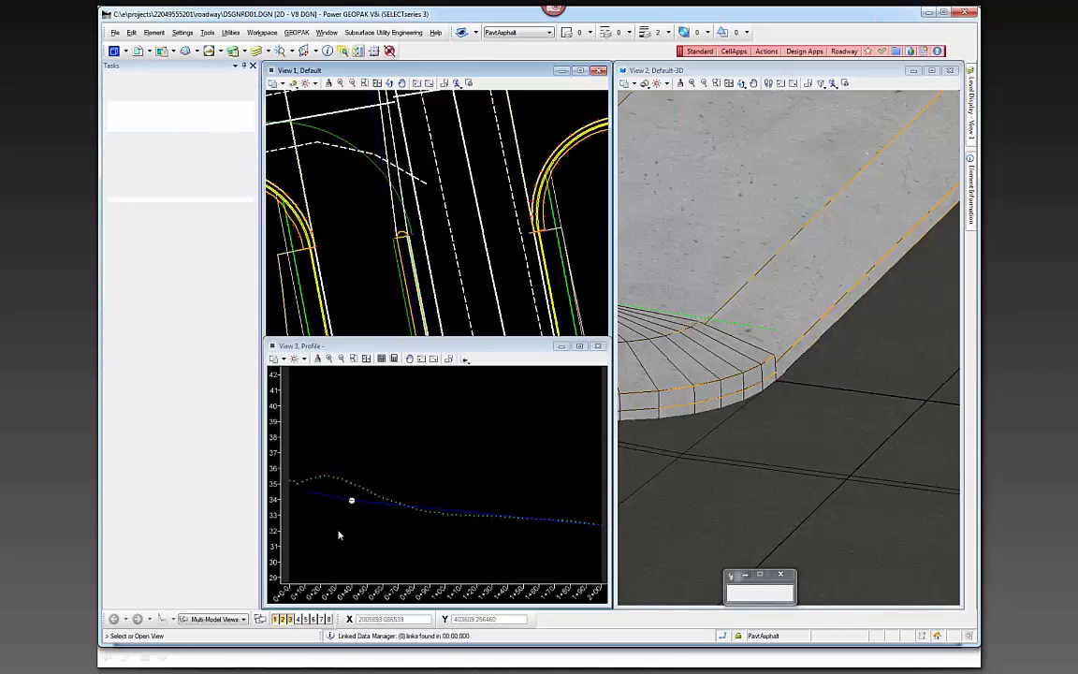
pyautogui.click(392, 452)
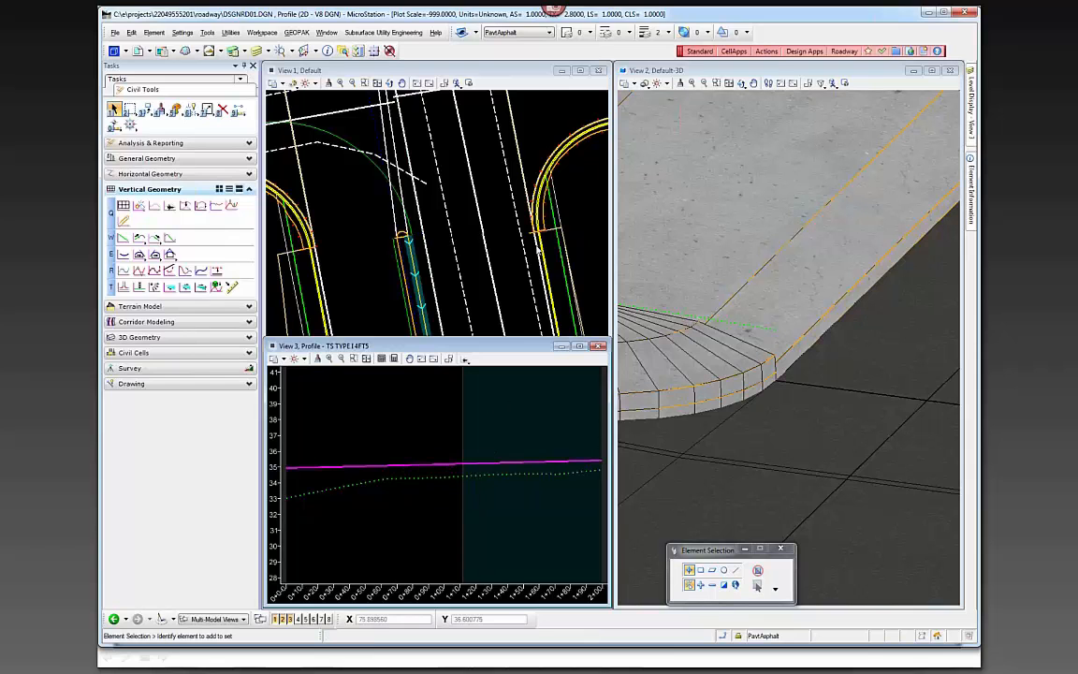
# Step: Select the arc of the traffic separator nose in plan and open its profile model in View 3
pyautogui.click(459, 225)
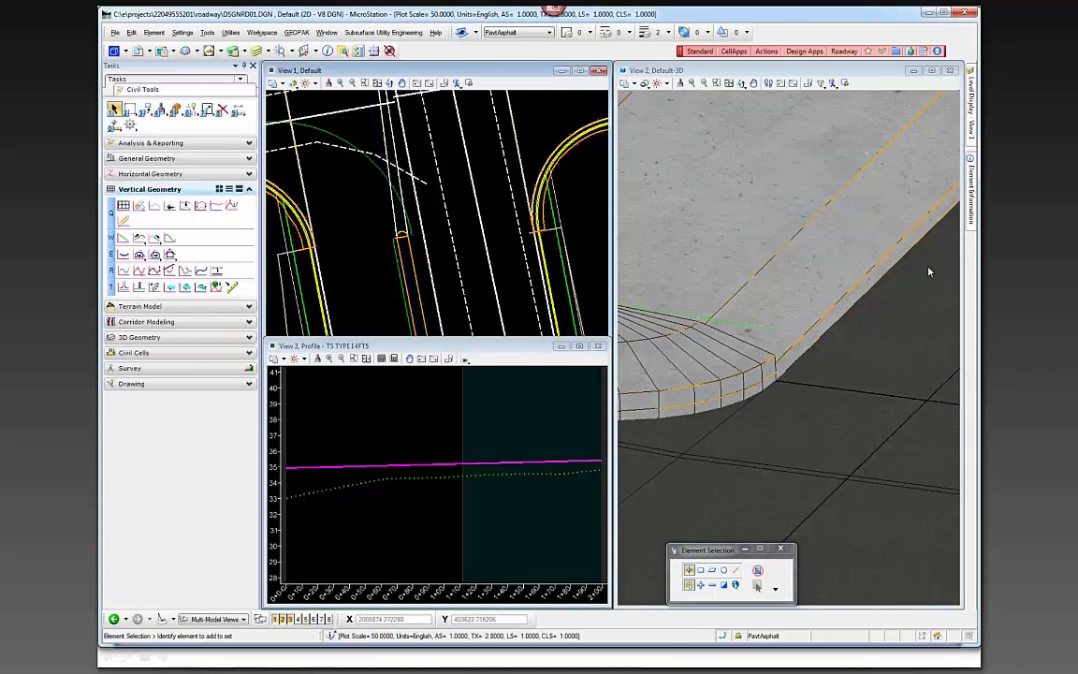
pyautogui.click(447, 428)
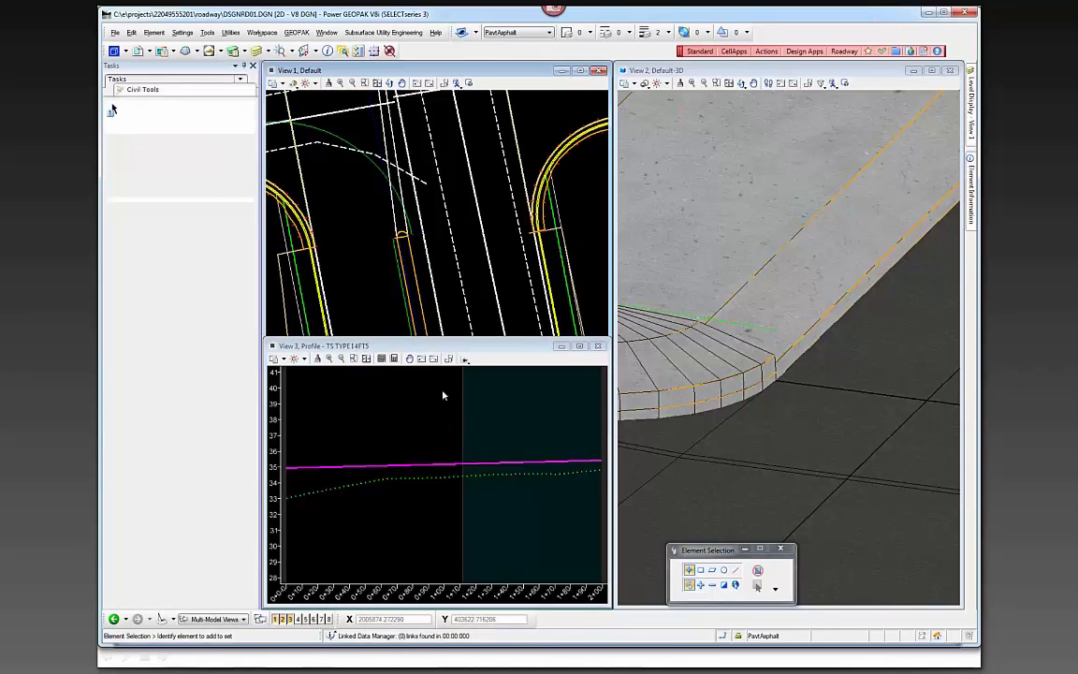
pyautogui.click(369, 282)
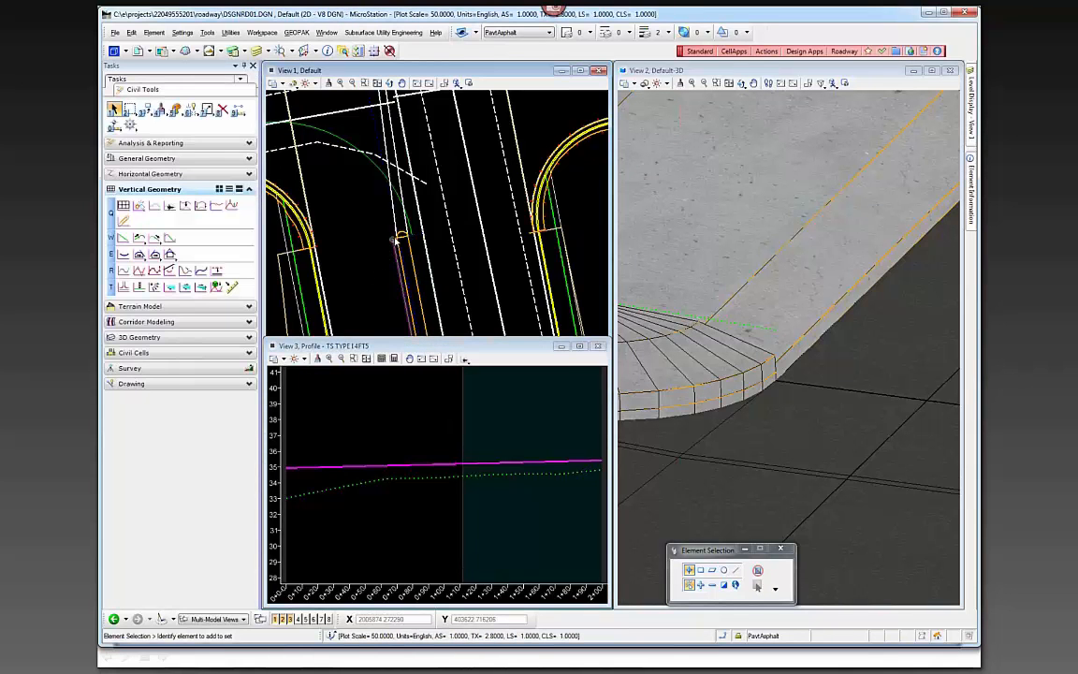
pyautogui.scroll(4, 405, 238)
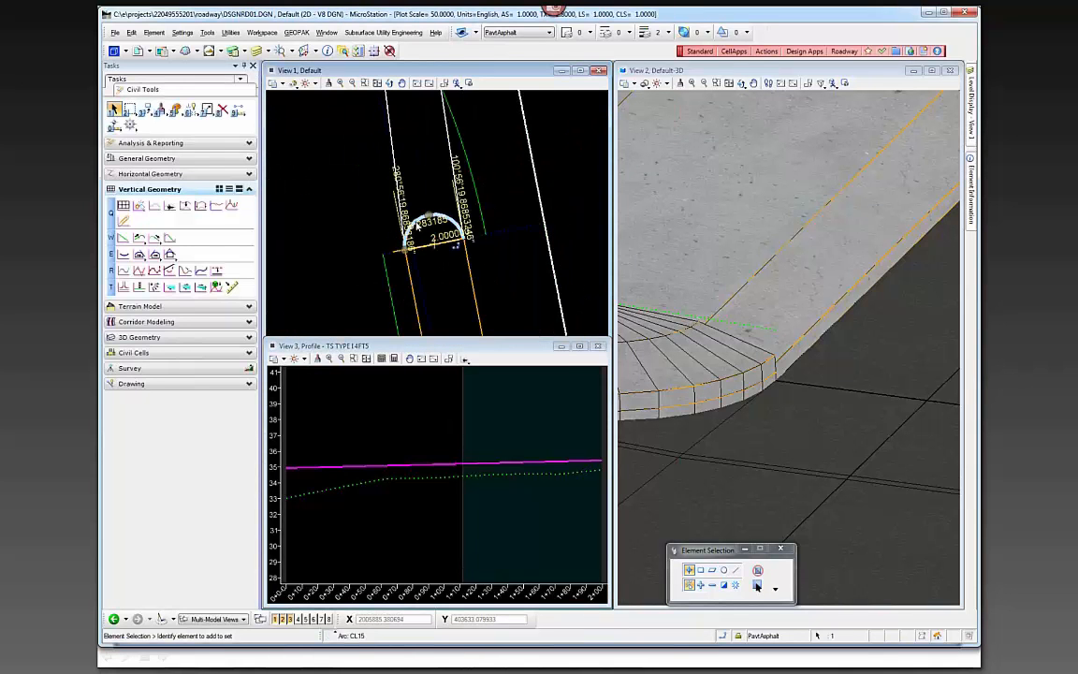
pyautogui.click(416, 226)
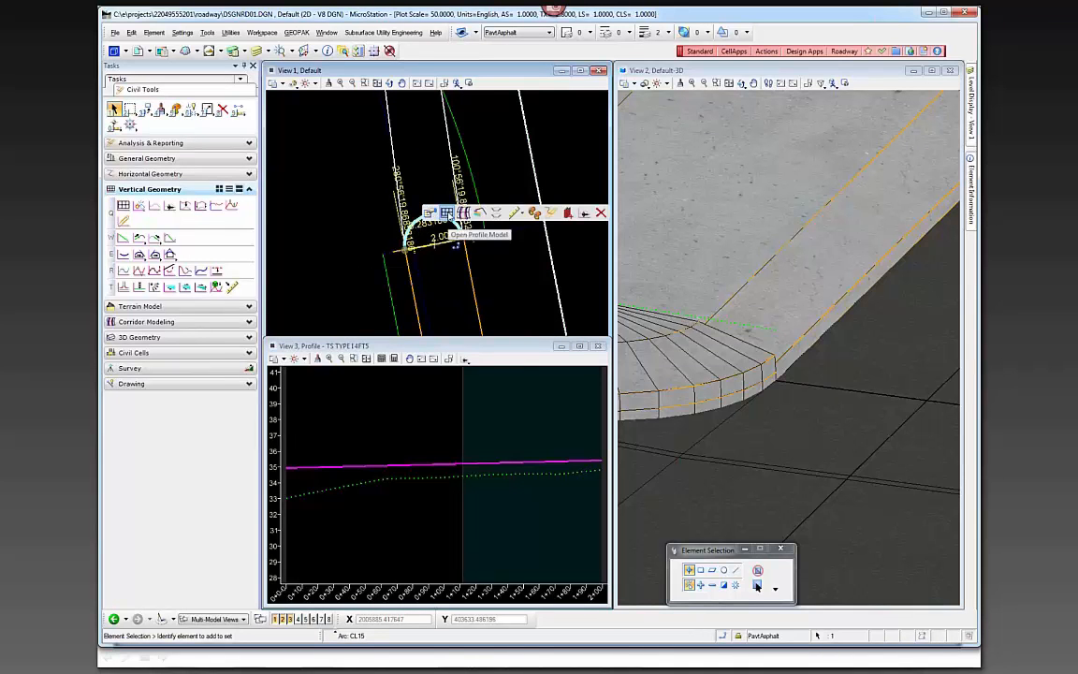
pyautogui.click(447, 214)
pyautogui.click(413, 435)
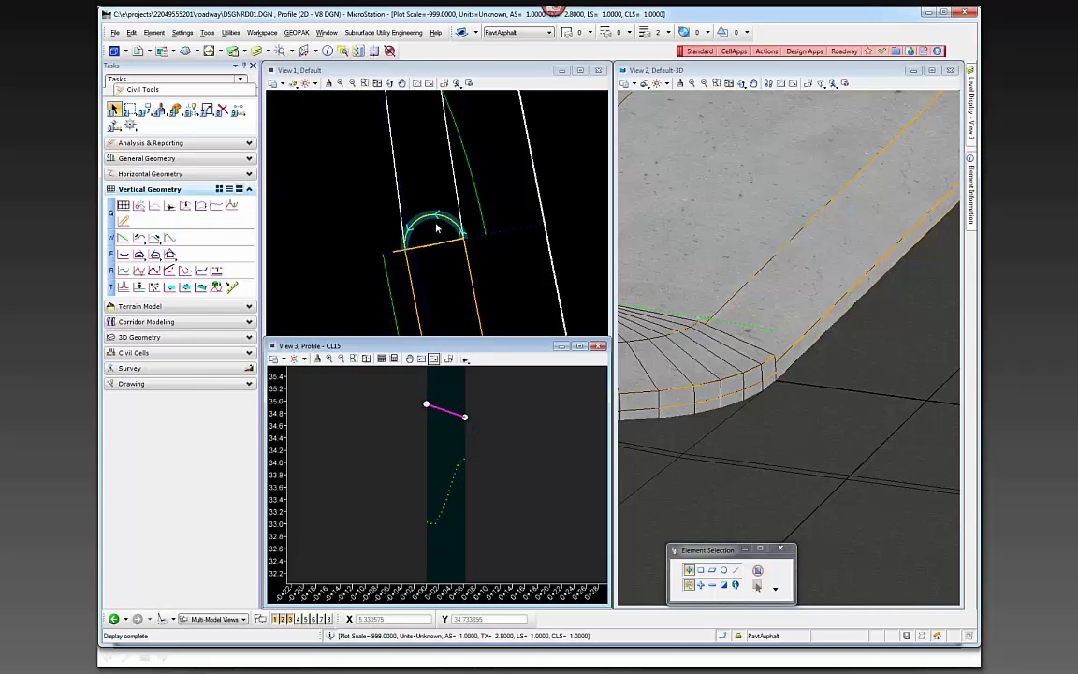
# Step: Examine the nose in the 3D view and the arc and linear template lines at the median end in plan
pyautogui.scroll(-2, 837, 357)
pyautogui.scroll(-2, 837, 358)
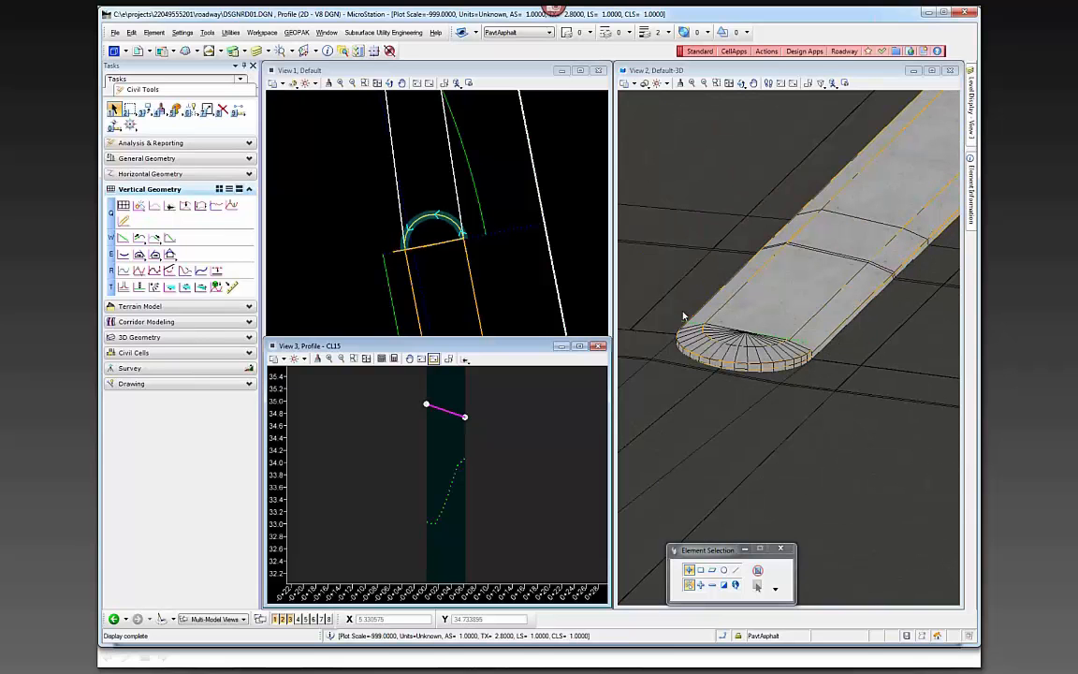
pyautogui.click(442, 278)
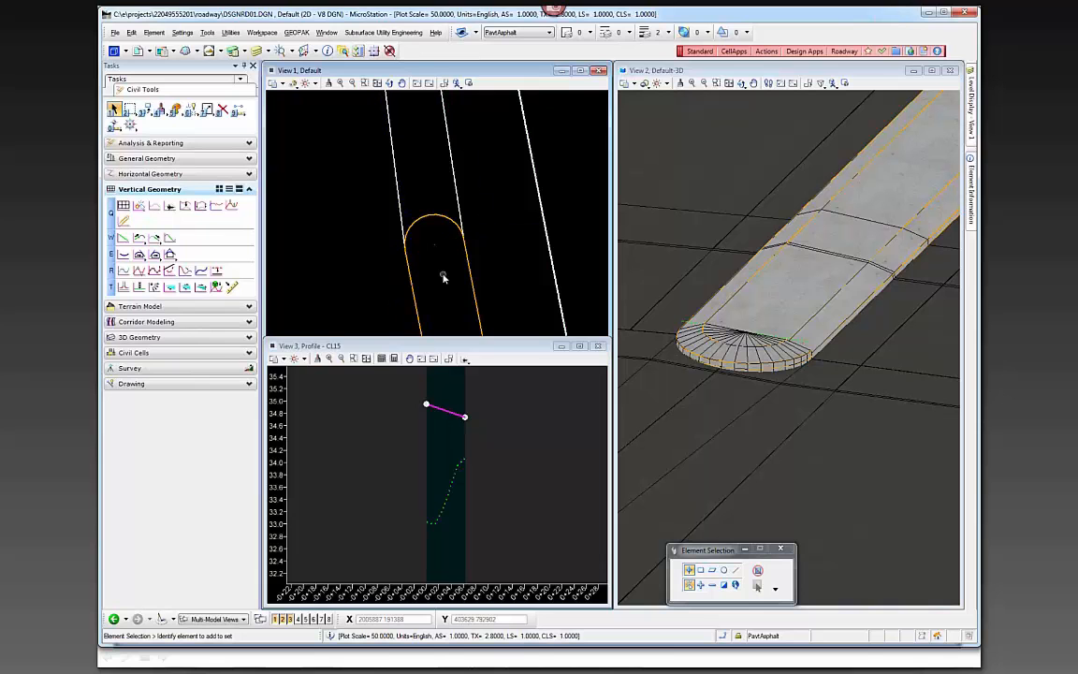
pyautogui.scroll(2, 418, 206)
pyautogui.scroll(1, 418, 206)
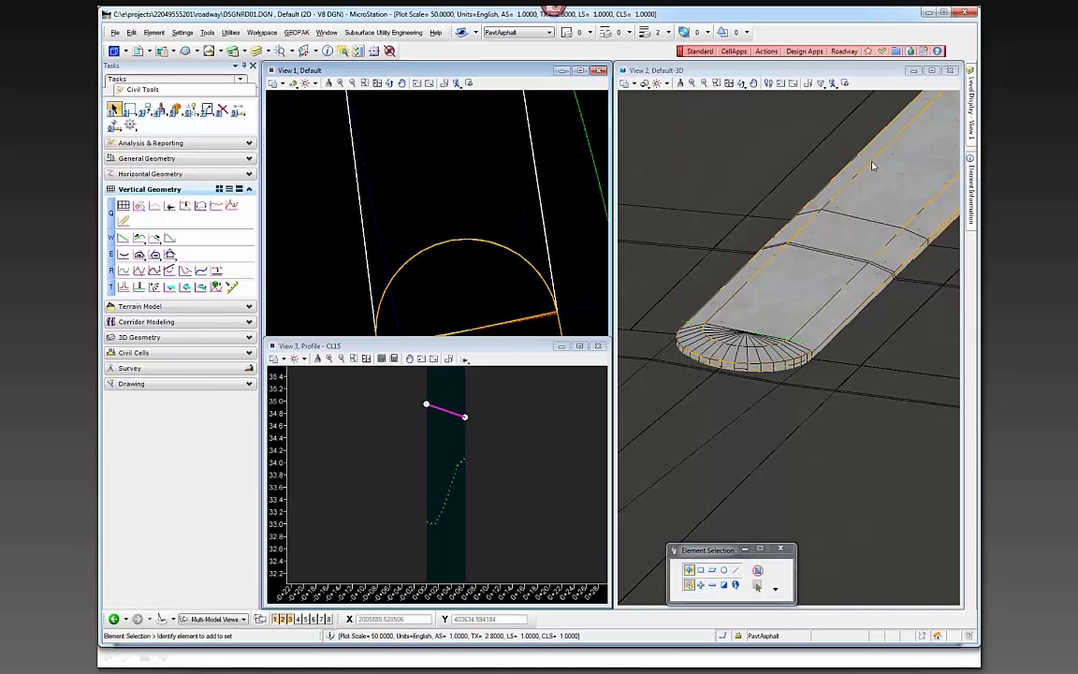
pyautogui.moveTo(969, 118)
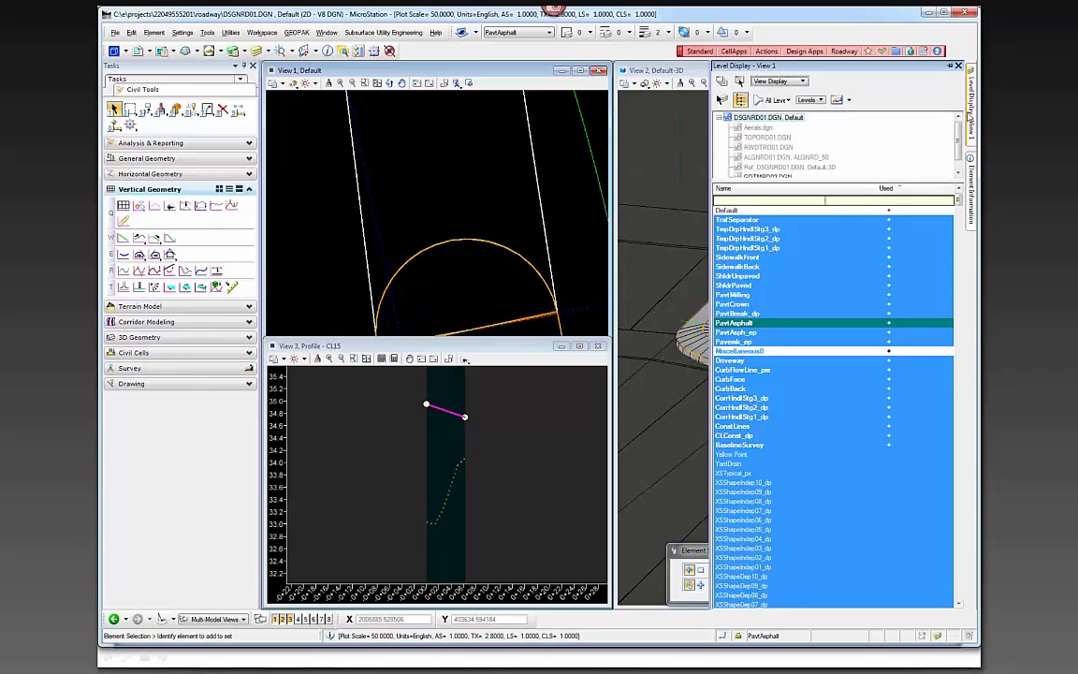
pyautogui.scroll(-4, 505, 185)
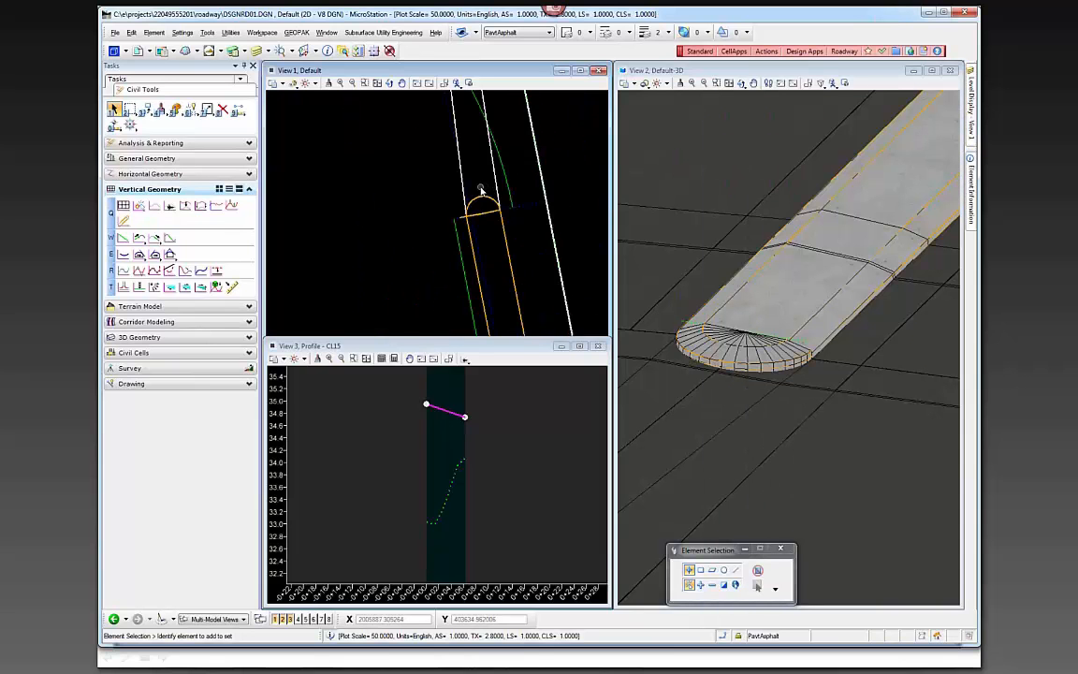
pyautogui.scroll(-2, 479, 192)
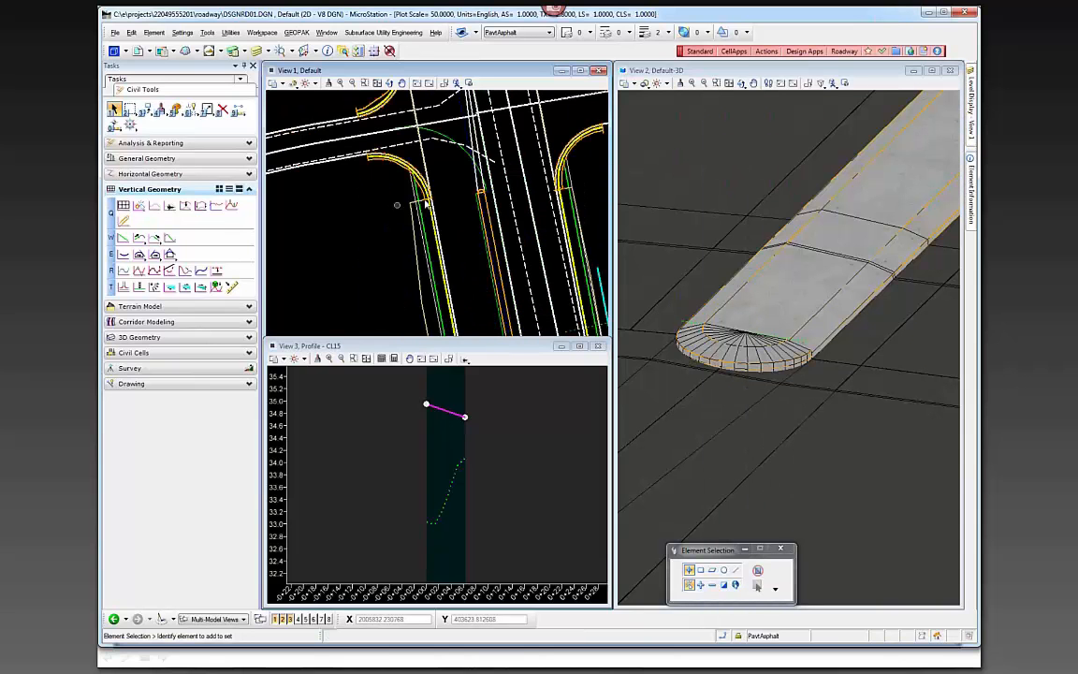
pyautogui.scroll(2, 473, 194)
pyautogui.scroll(3, 473, 194)
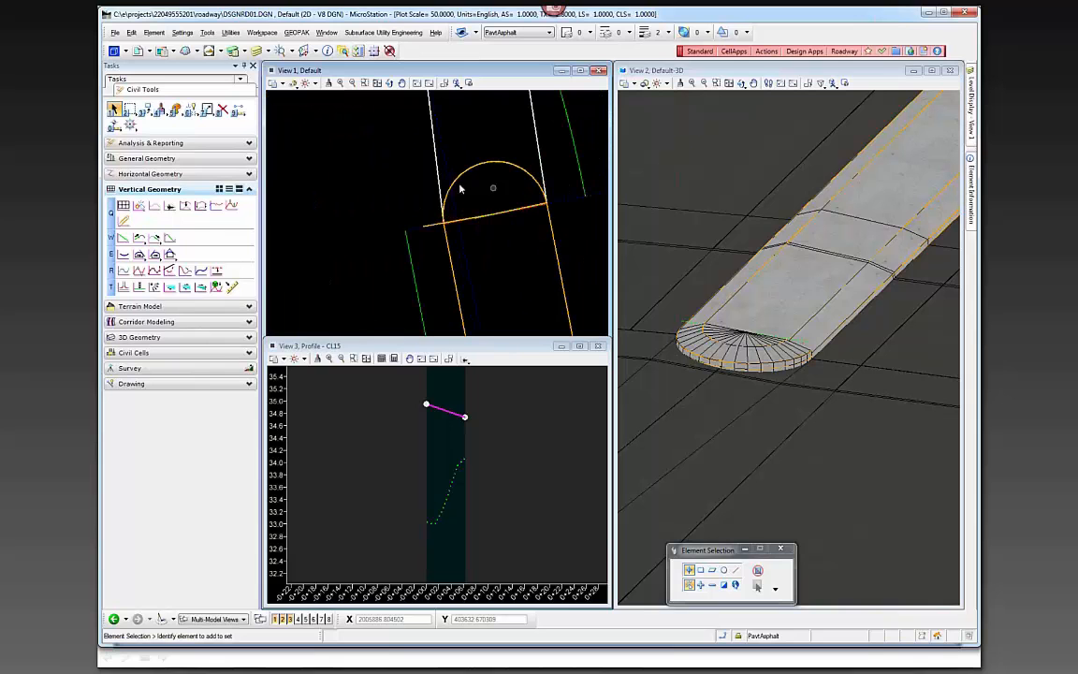
# Step: Open the template drop of the Traffic Separator Nose linear template, inspect its TS_TOP_CNTR point and close the template editor
pyautogui.click(425, 227)
pyautogui.click(405, 211)
pyautogui.scroll(2, 420, 220)
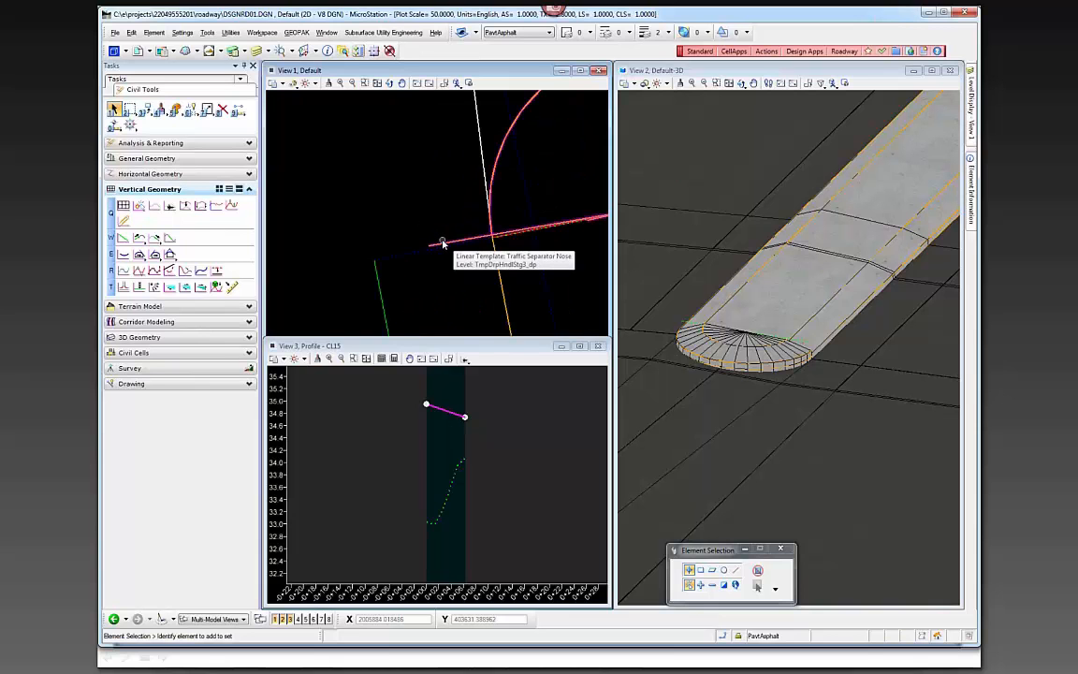
pyautogui.click(444, 244)
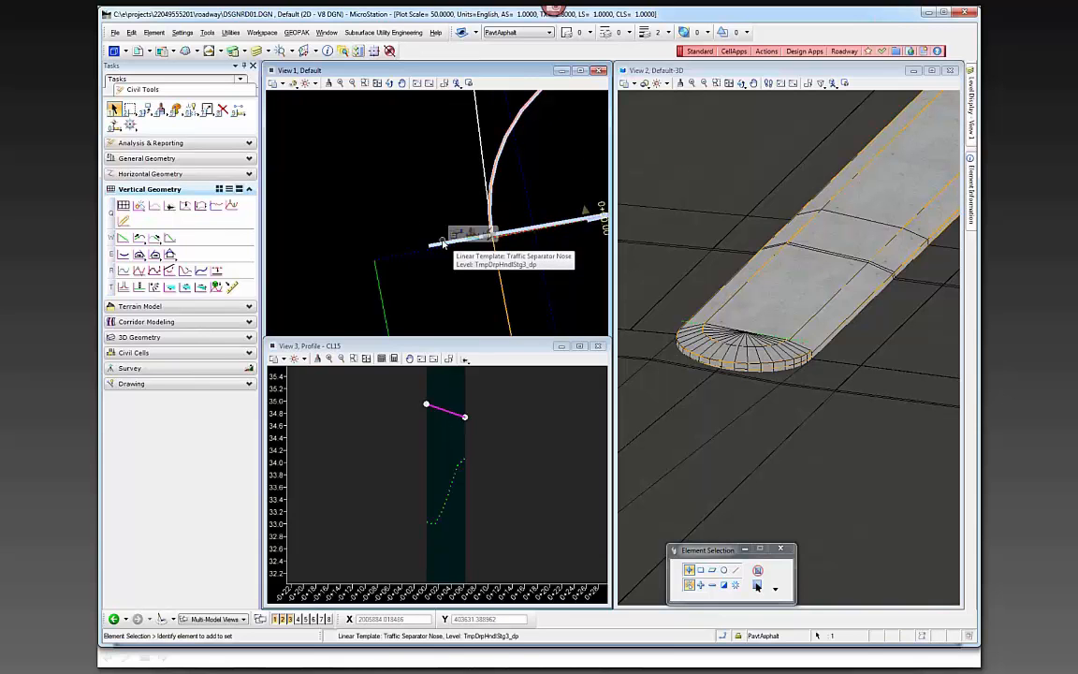
pyautogui.click(473, 234)
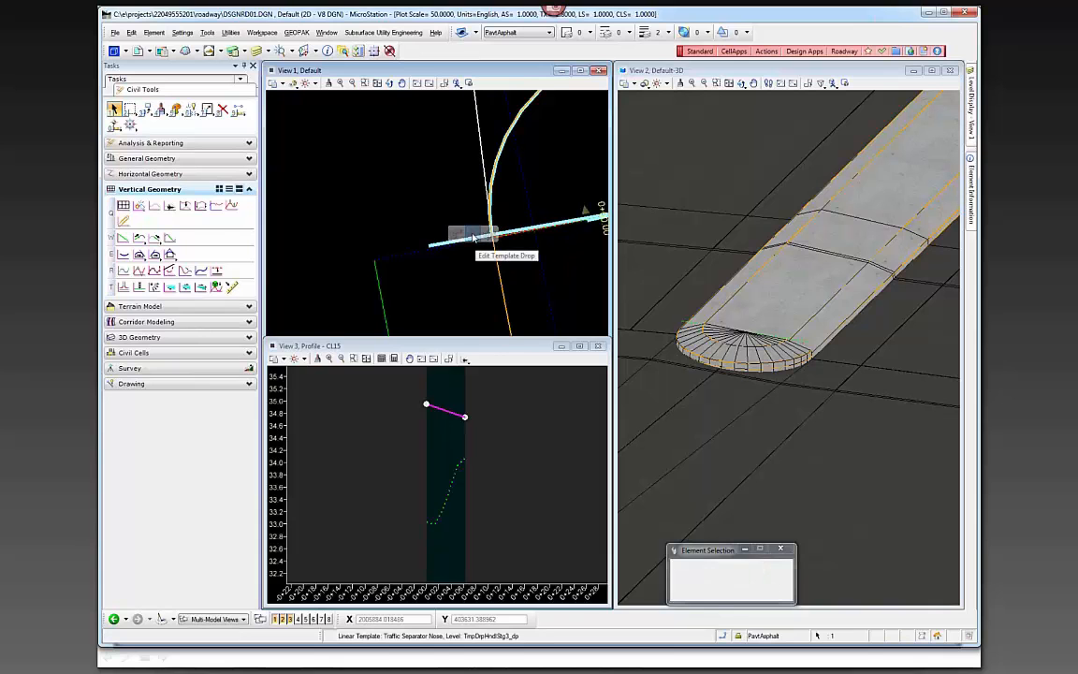
pyautogui.scroll(-5, 787, 295)
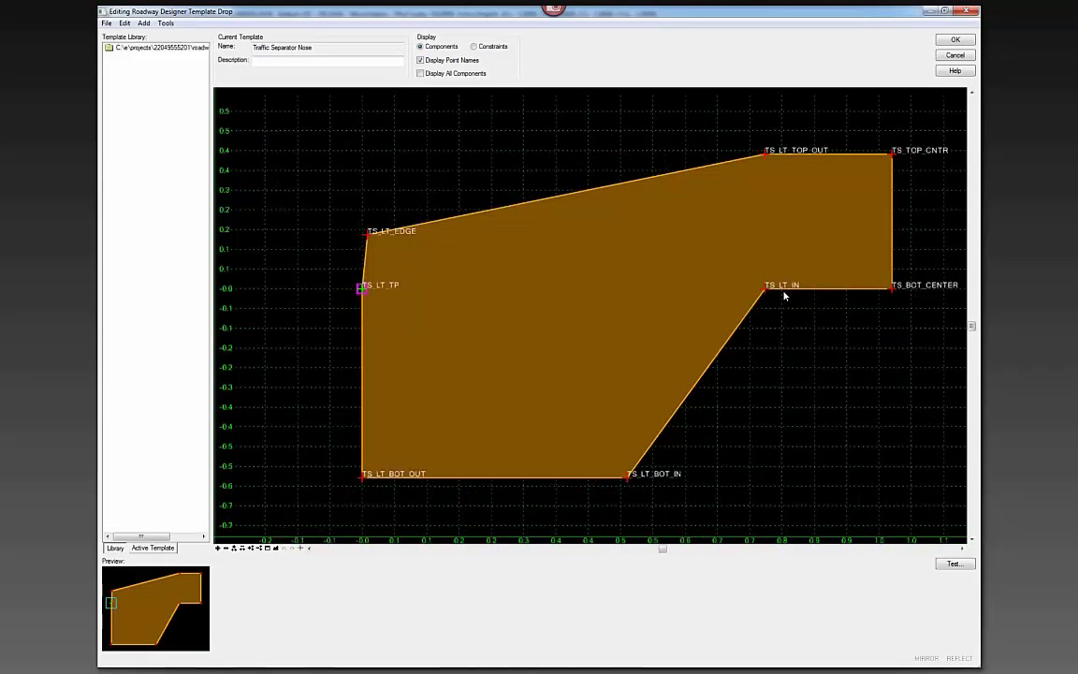
pyautogui.moveTo(536, 292)
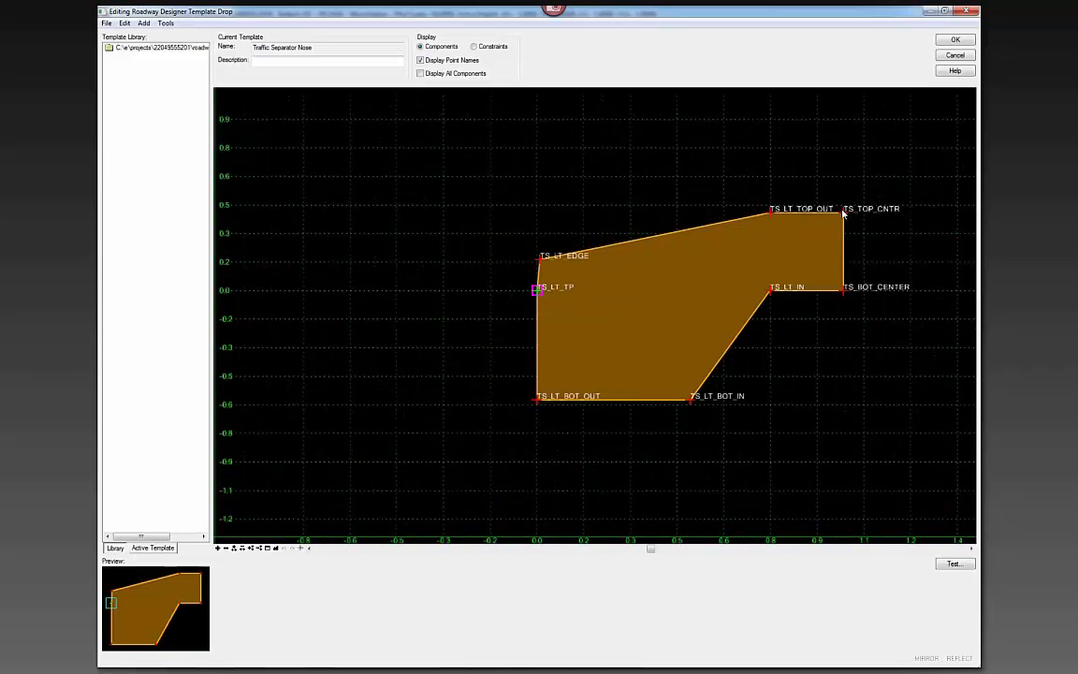
pyautogui.moveTo(845, 214)
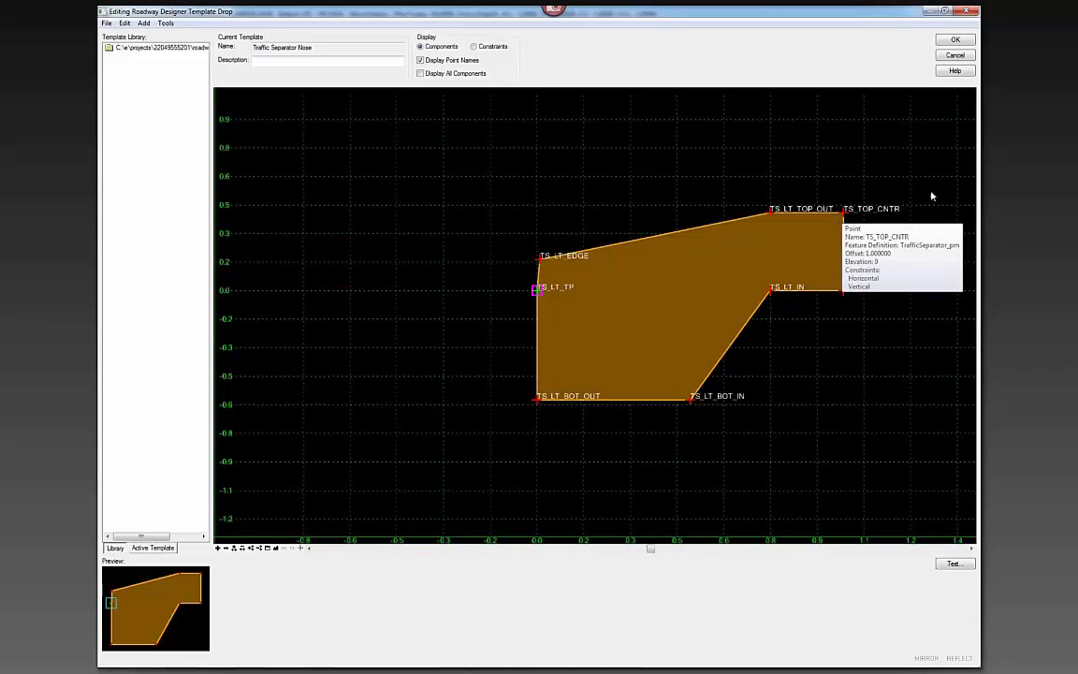
pyautogui.click(956, 42)
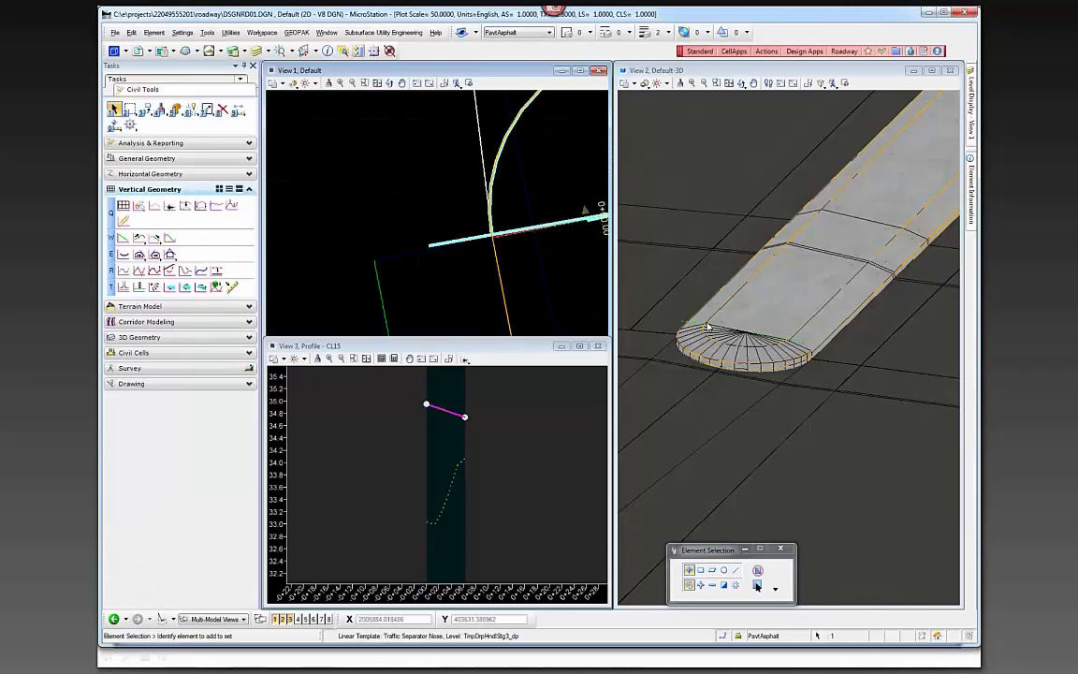
# Step: Deselect the linear template and examine how the nose meets the traffic separator and surrounding pavement in the 3D view
pyautogui.click(360, 197)
pyautogui.scroll(-4, 393, 222)
pyautogui.scroll(-2, 784, 328)
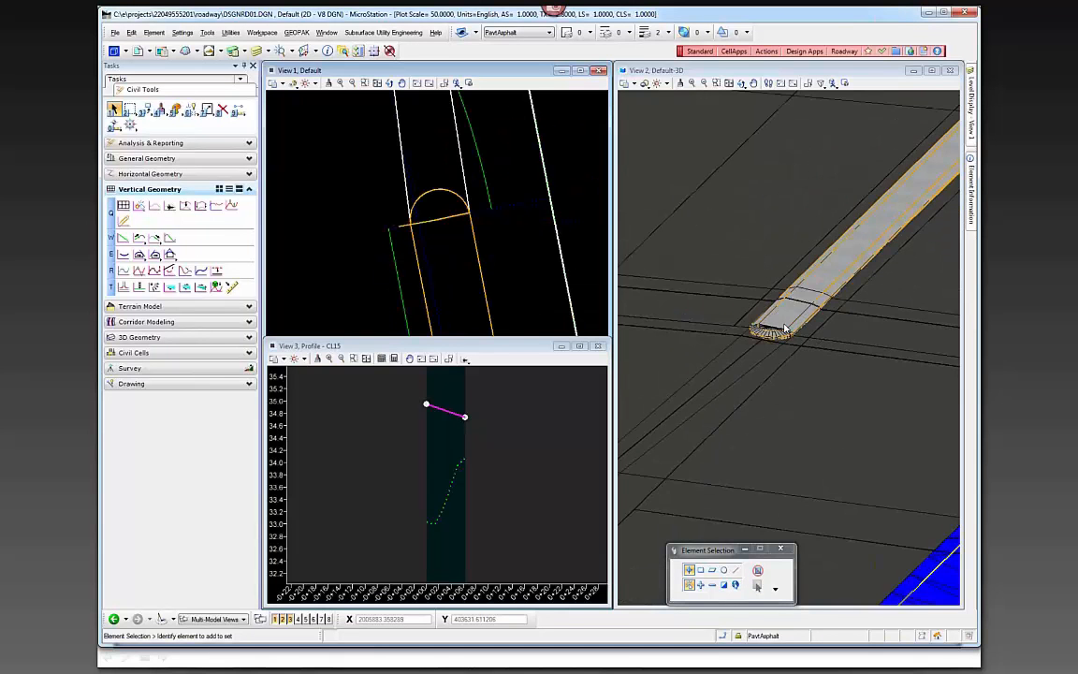
pyautogui.scroll(3, 782, 320)
pyautogui.scroll(-3, 782, 320)
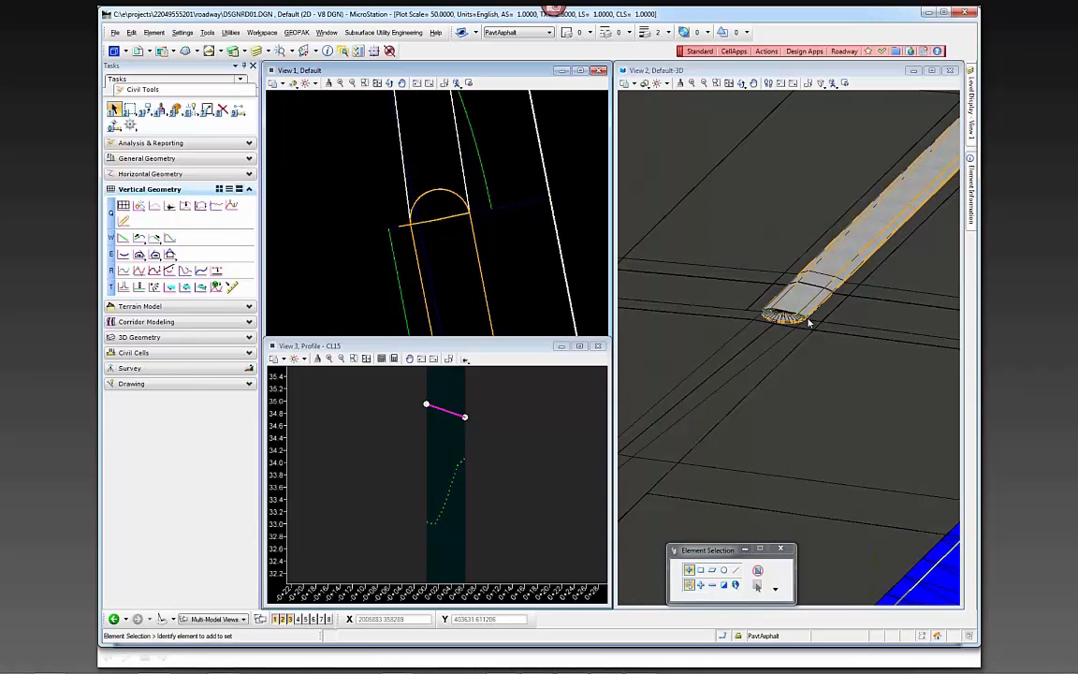
pyautogui.scroll(2, 801, 321)
pyautogui.scroll(-1, 802, 323)
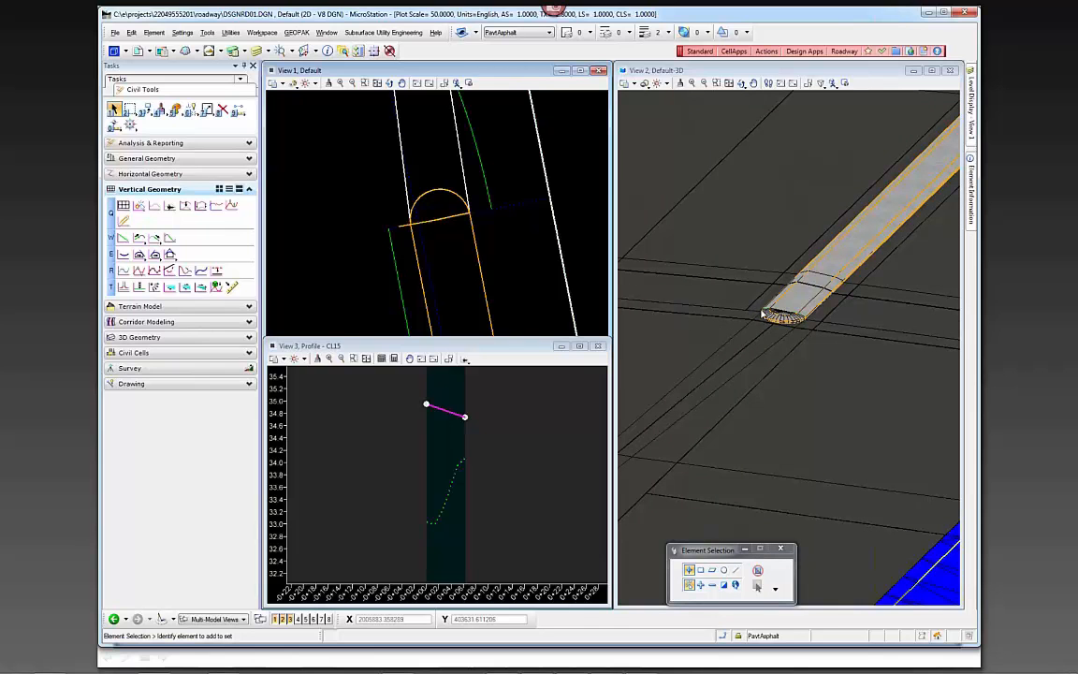
pyautogui.scroll(-1, 763, 314)
pyautogui.scroll(-3, 323, 142)
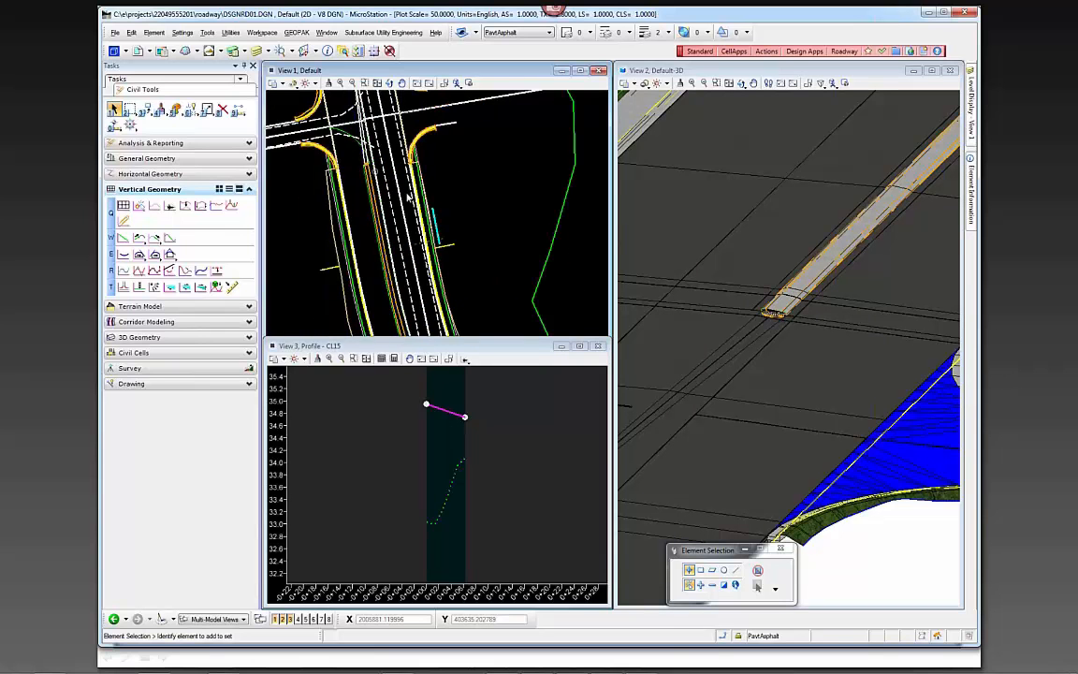
# Step: Minimize the View 3 profile window and locate the cyan line beside the roadway in the View 1 plan
pyautogui.scroll(2, 384, 206)
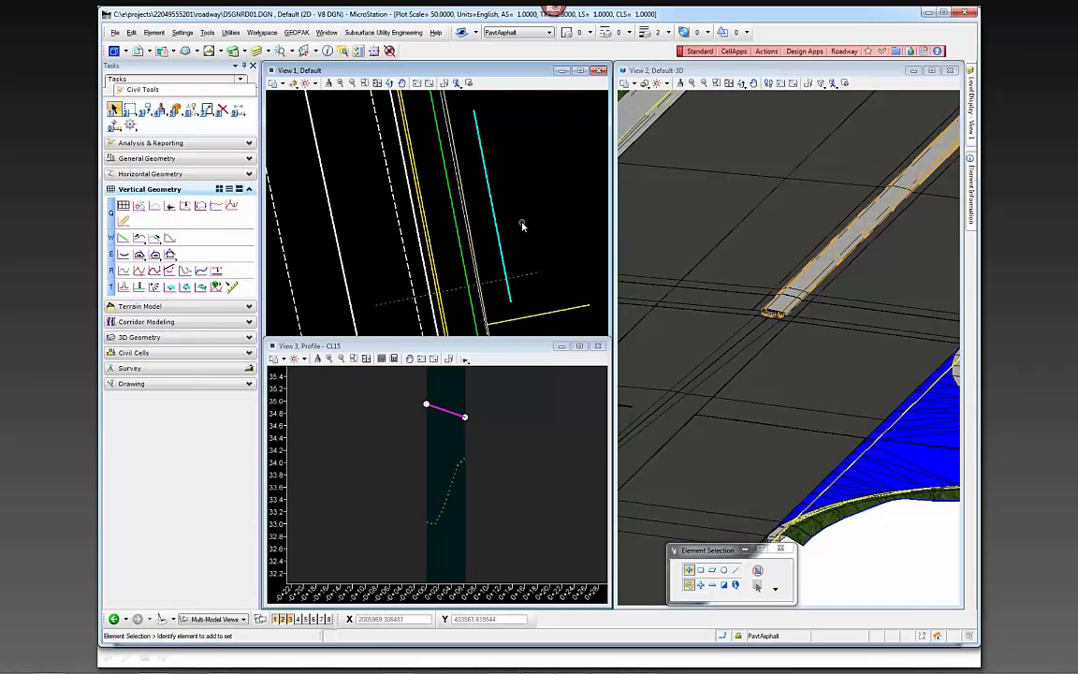
pyautogui.scroll(-2, 522, 225)
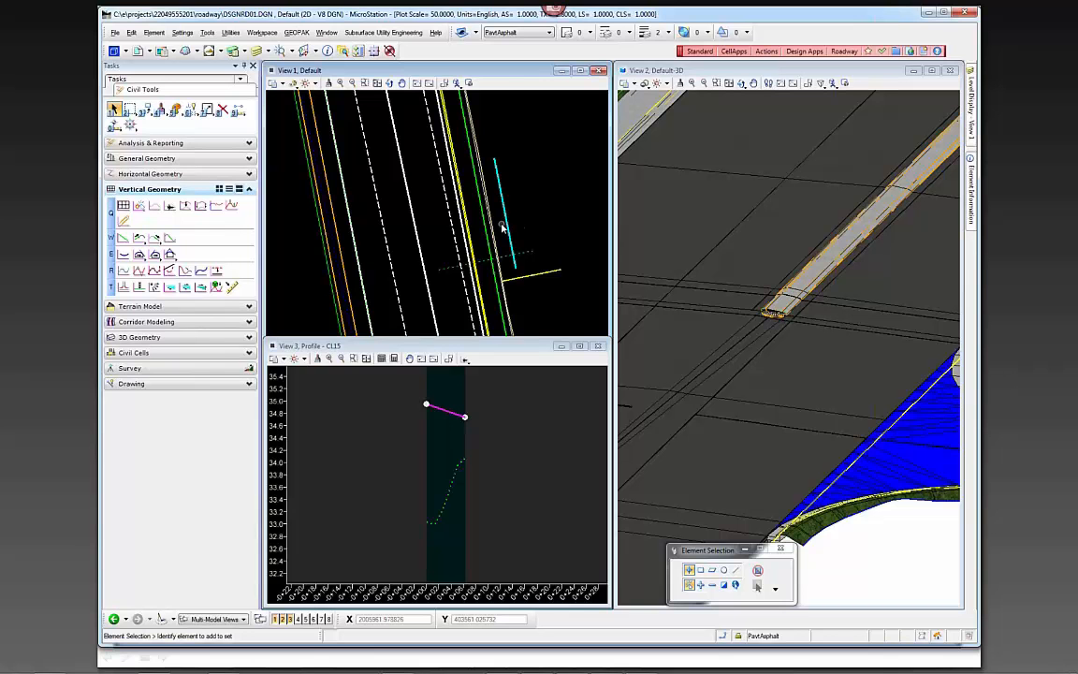
pyautogui.click(561, 346)
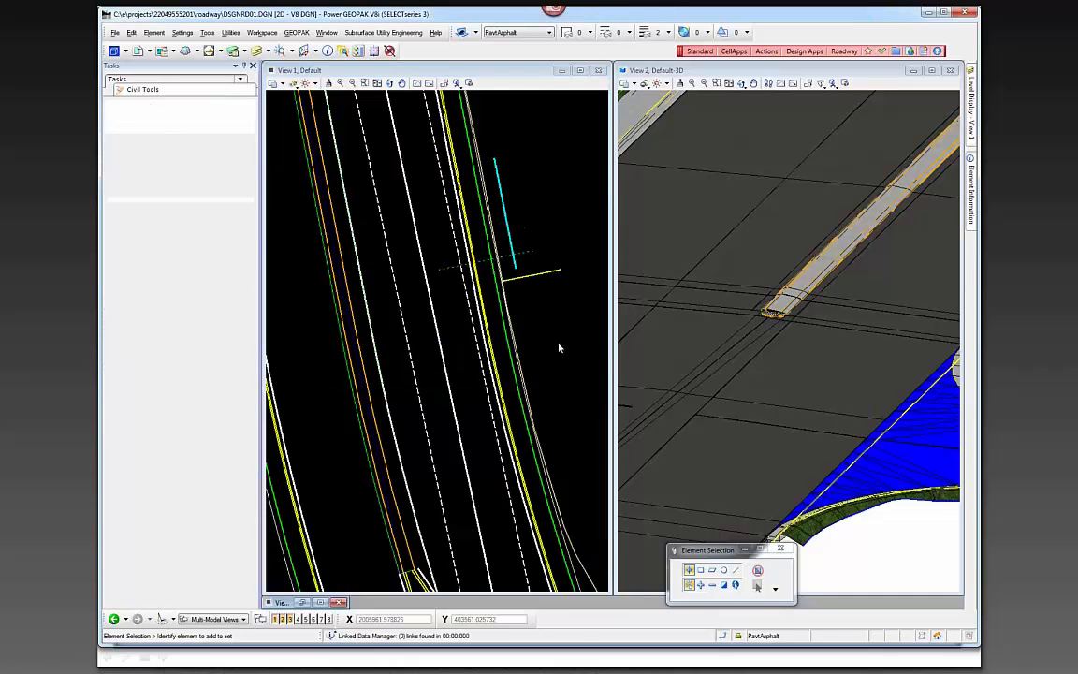
pyautogui.scroll(-2, 544, 308)
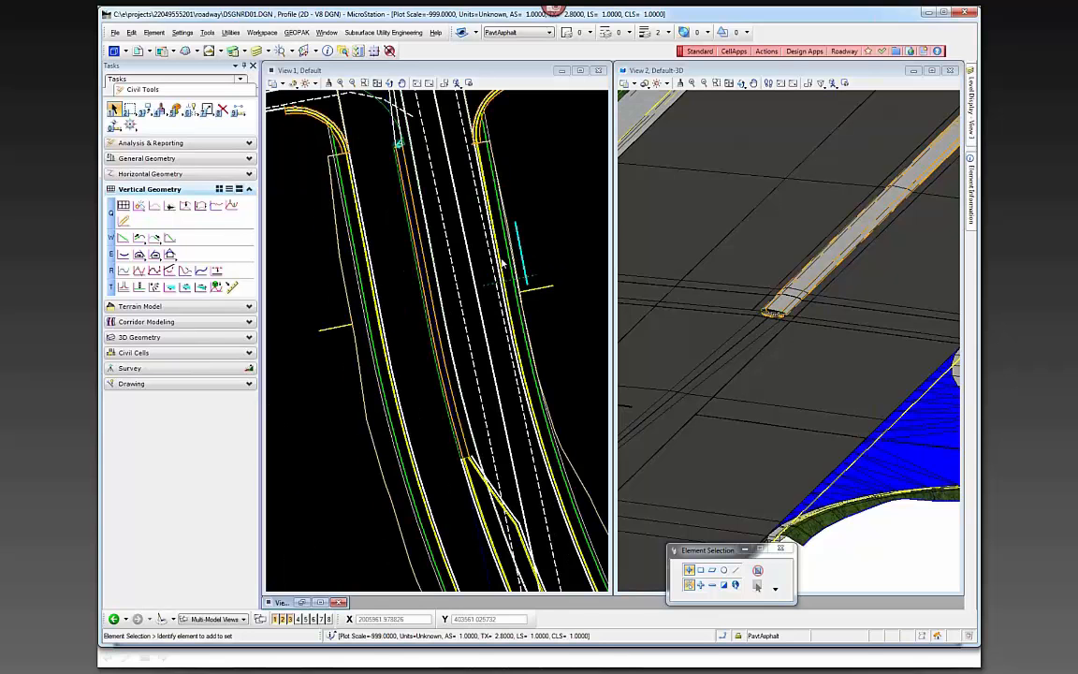
pyautogui.scroll(2, 516, 262)
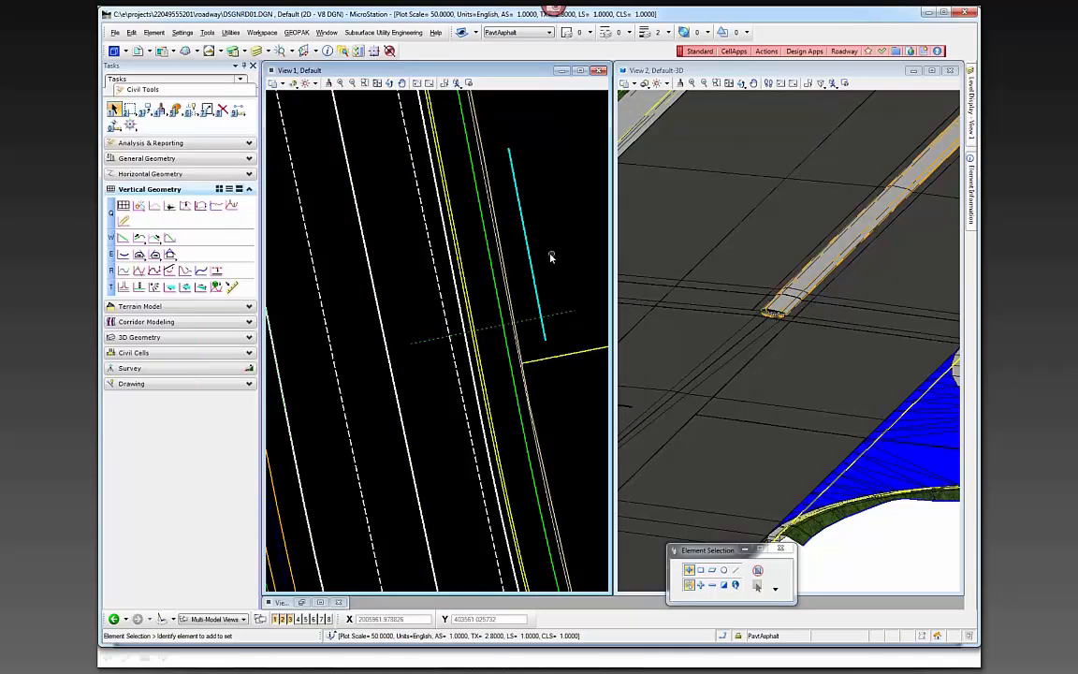
# Step: Start placing a civil cell and list the cells of the FDOT_Driveways.dgnlib library
pyautogui.click(124, 351)
pyautogui.click(124, 267)
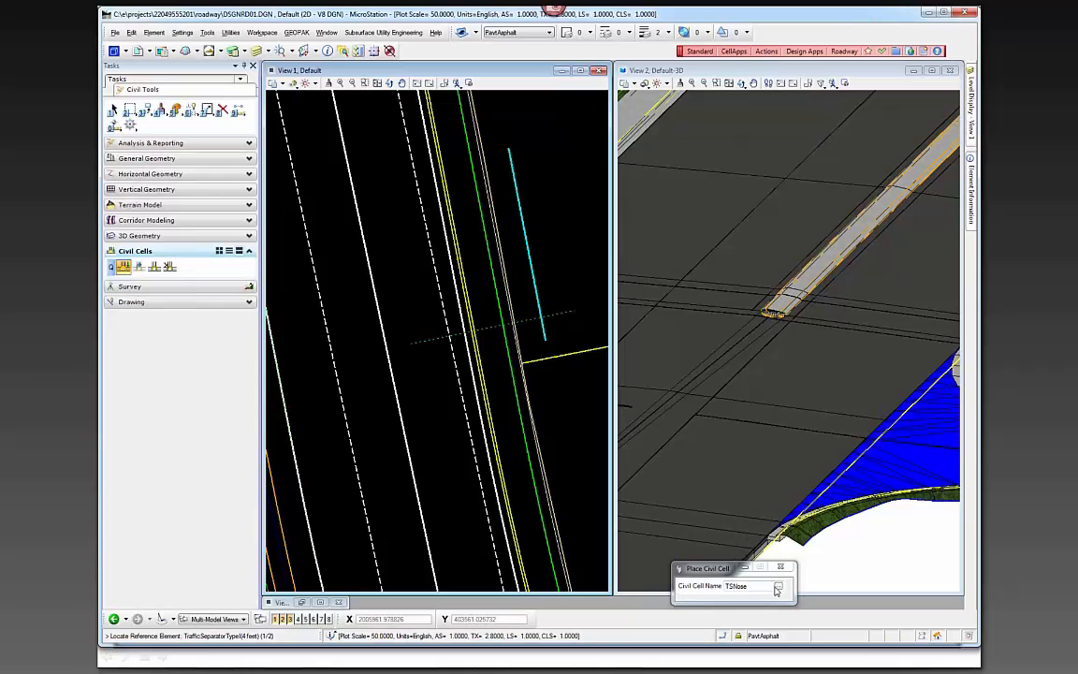
pyautogui.click(777, 586)
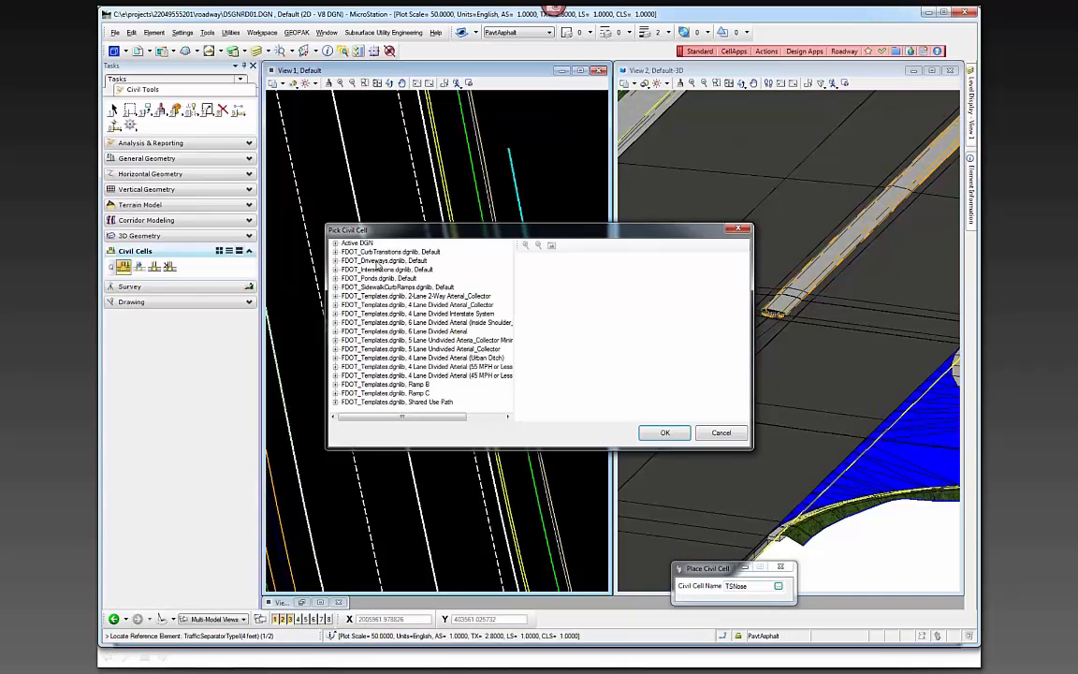
pyautogui.click(375, 260)
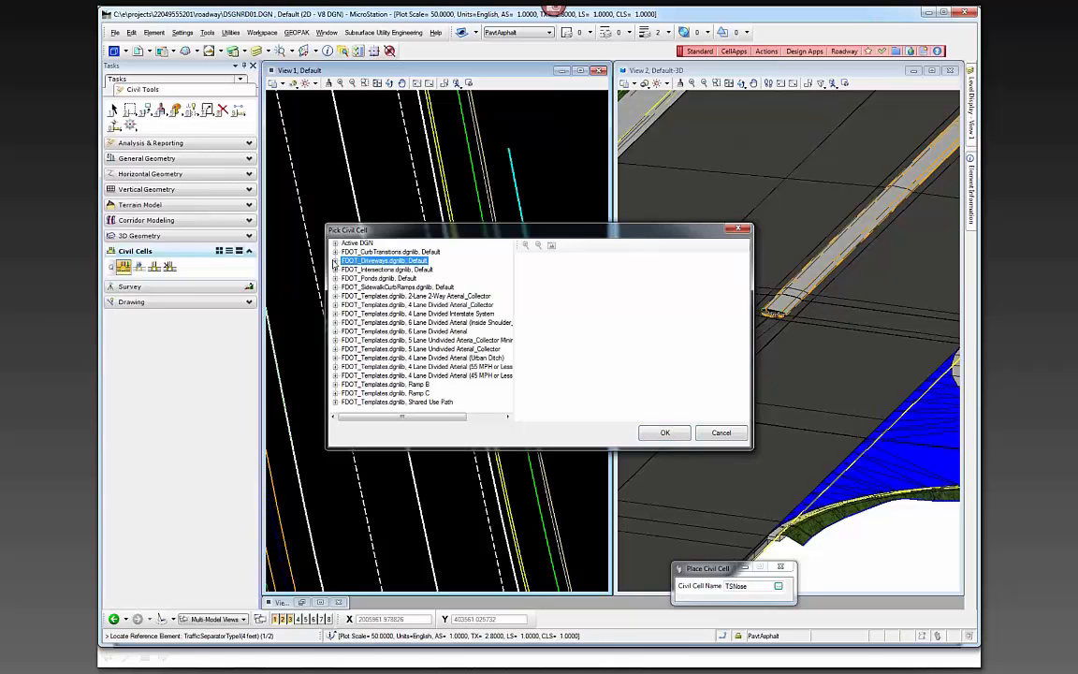
pyautogui.click(335, 261)
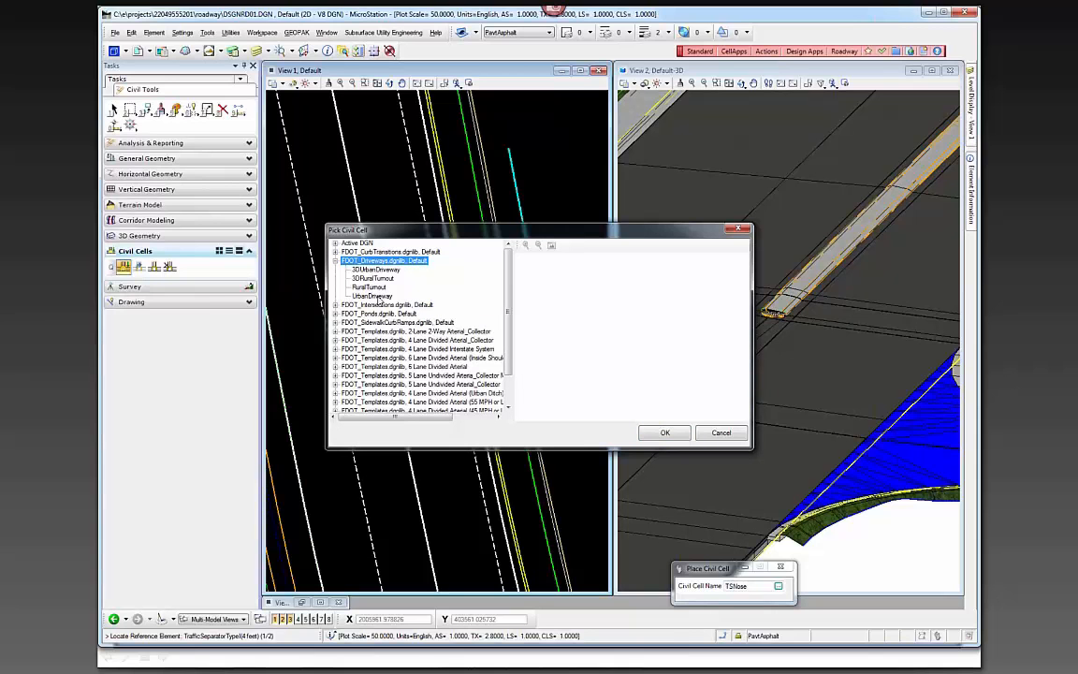
# Step: Compare the previews of the UrbanDriveway, RuralTurnout, 3DUrbanDriveway and 3DRuralTurnout civil cells
pyautogui.click(375, 297)
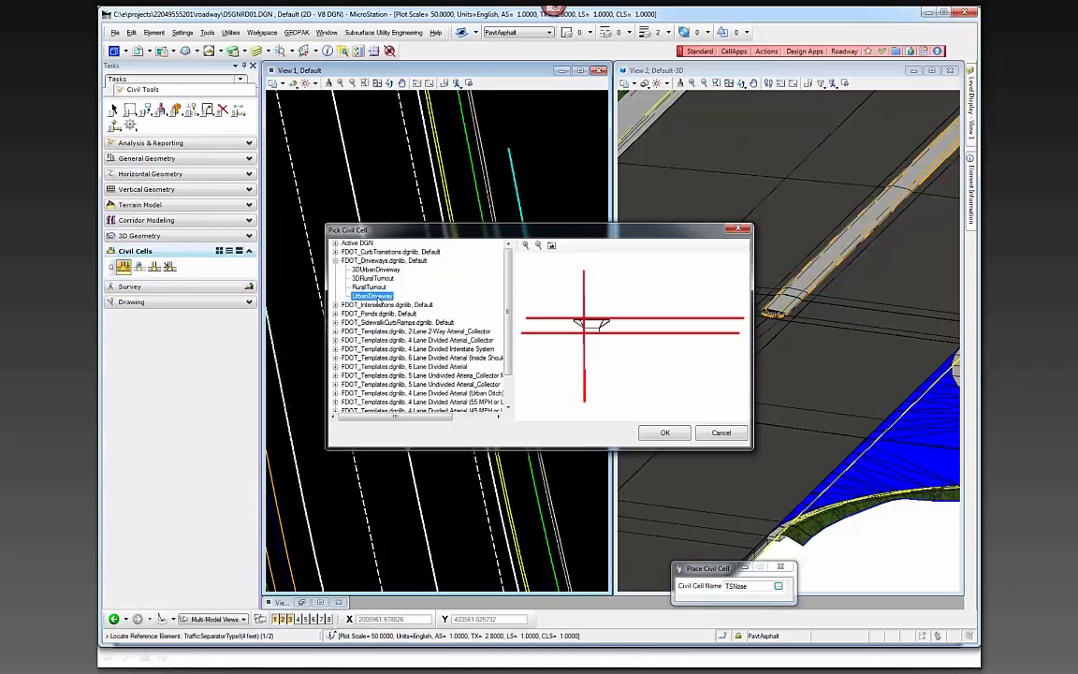
pyautogui.click(375, 287)
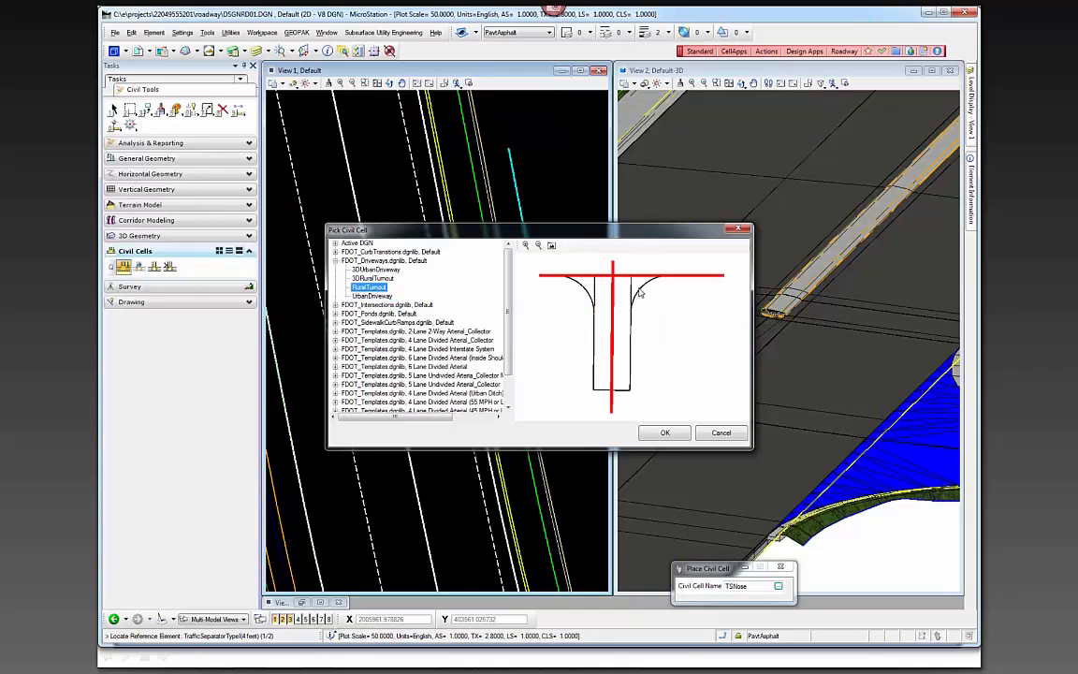
pyautogui.click(374, 295)
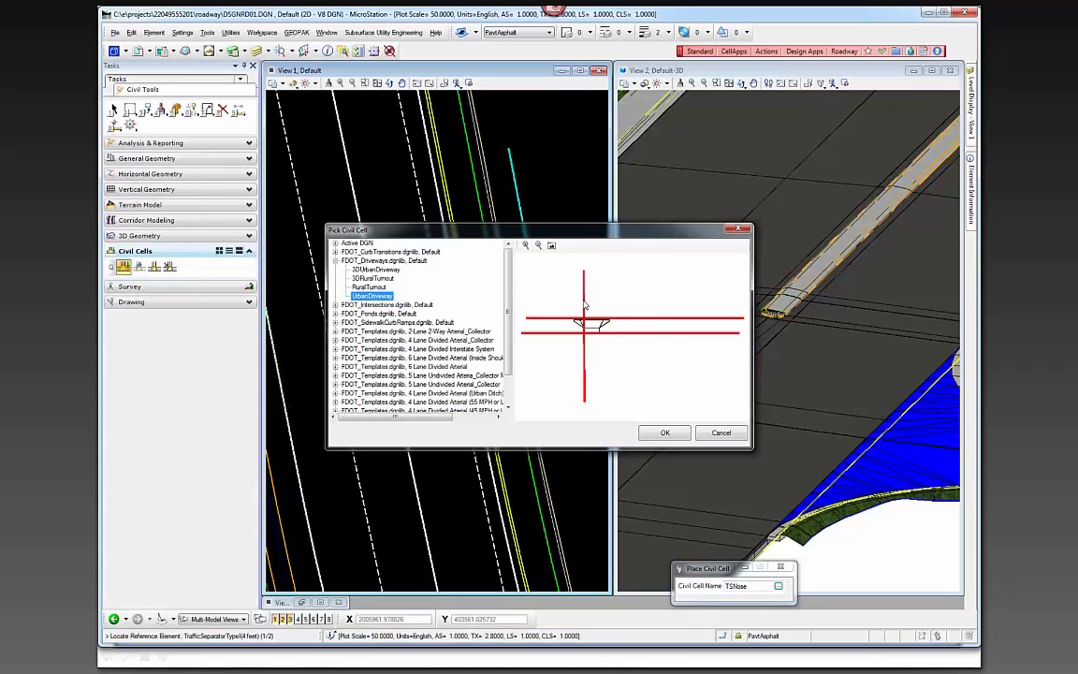
pyautogui.click(370, 286)
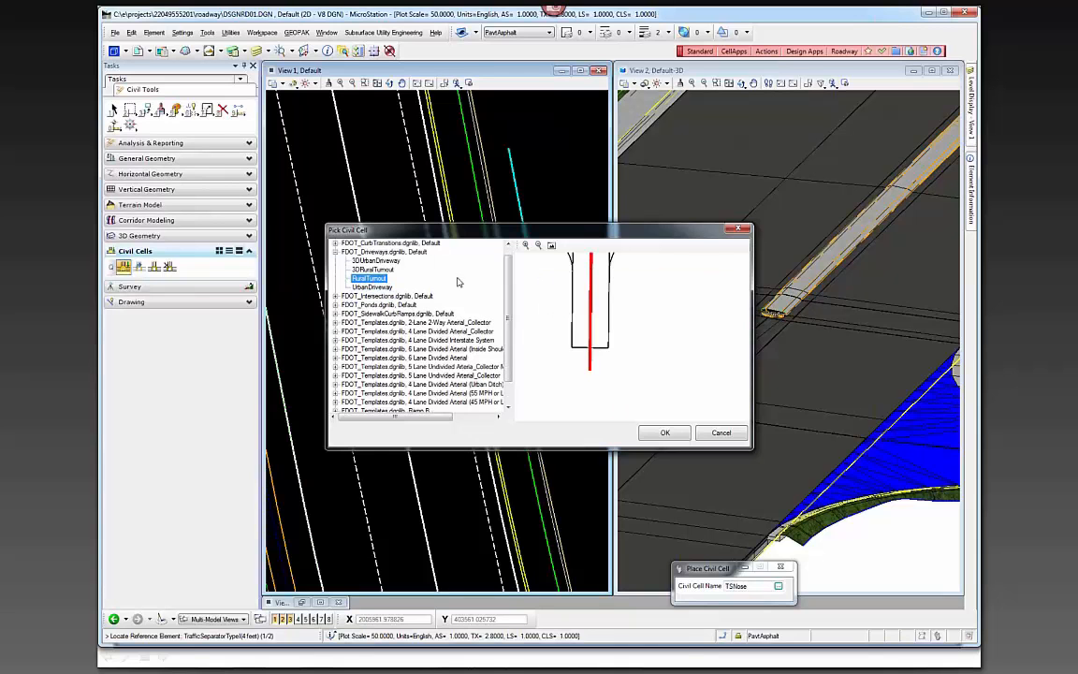
pyautogui.click(387, 263)
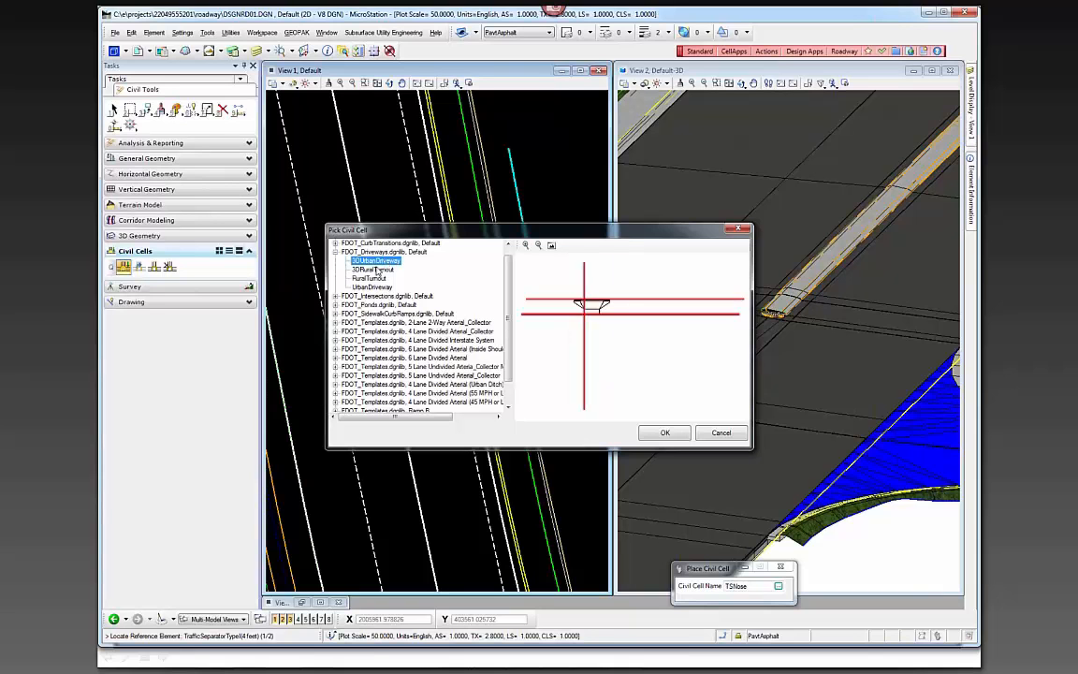
pyautogui.click(373, 269)
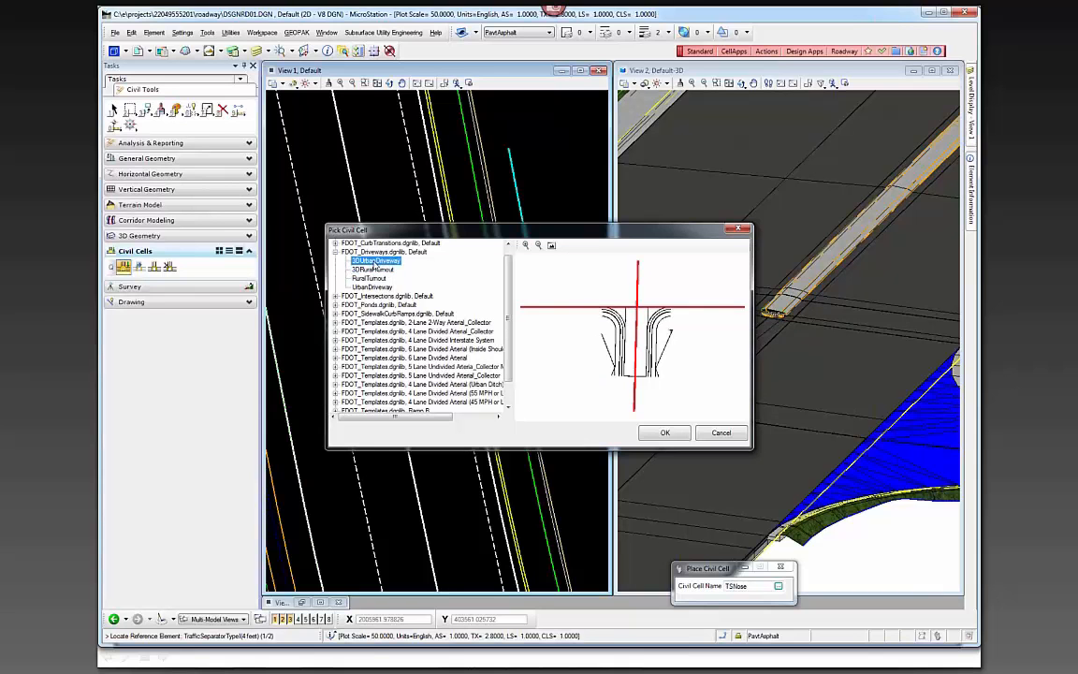
pyautogui.press('Up')
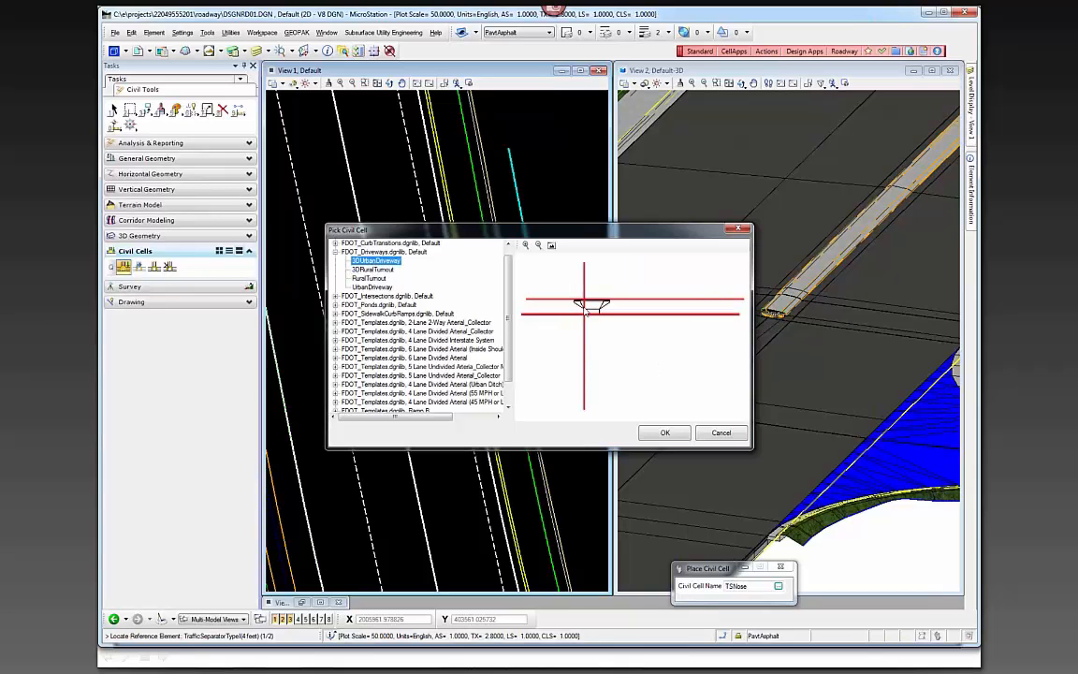
pyautogui.click(376, 271)
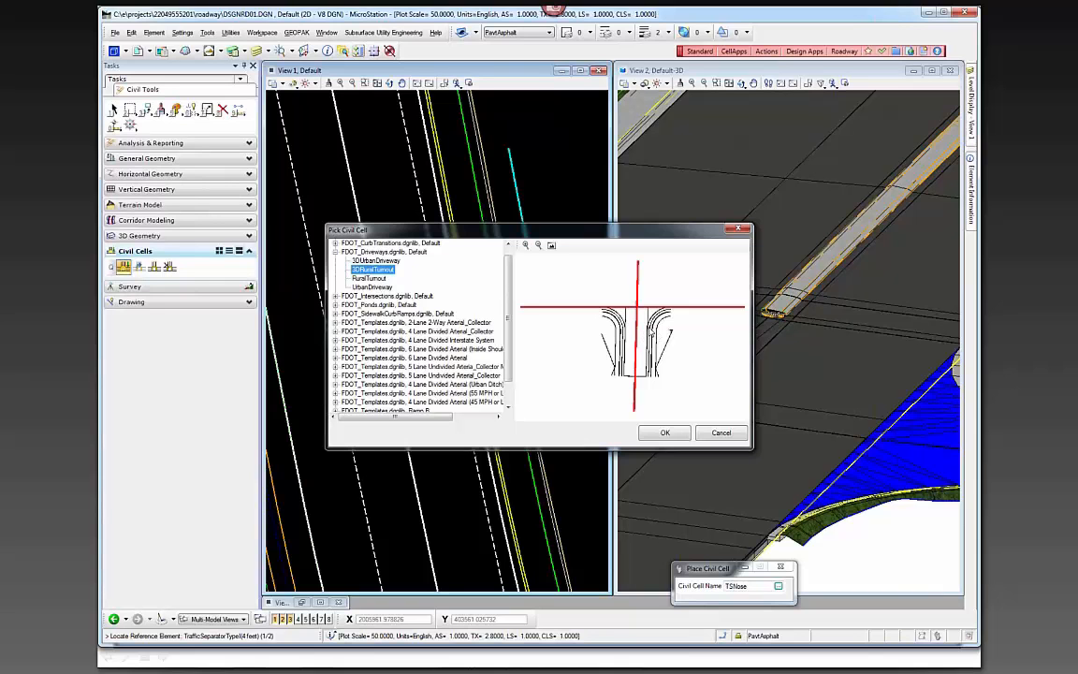
pyautogui.click(372, 279)
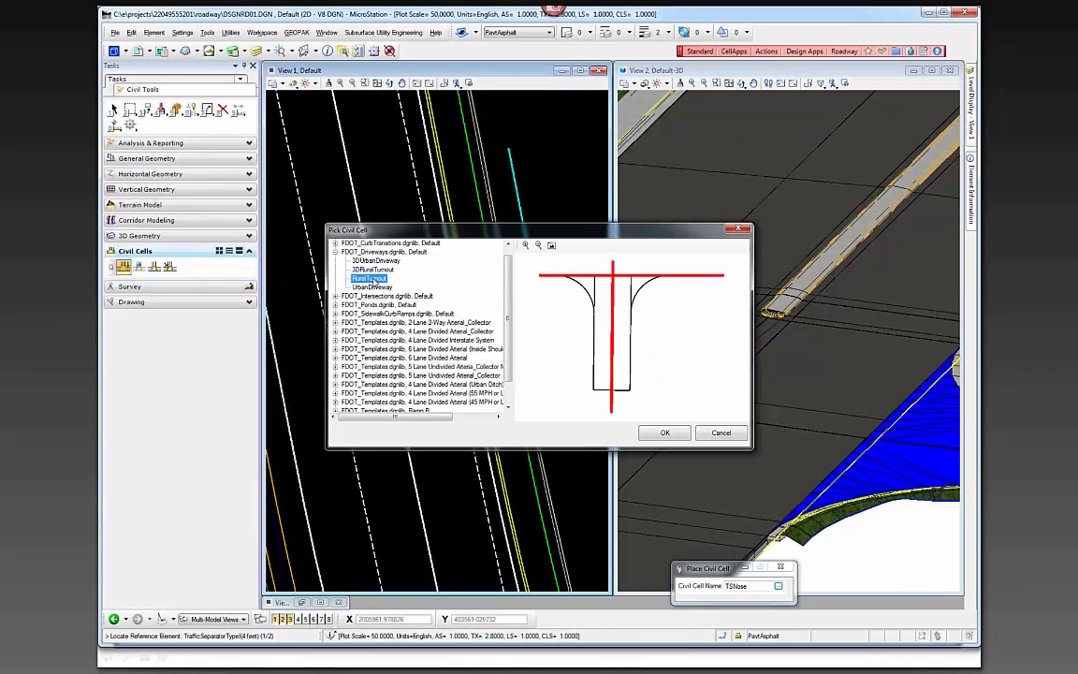
# Step: Place the 3DUrbanDriveway civil cell using the cyan sidewalk back line, the edge of pavement and the dashed construction line as references, skipping alternatives
pyautogui.click(373, 260)
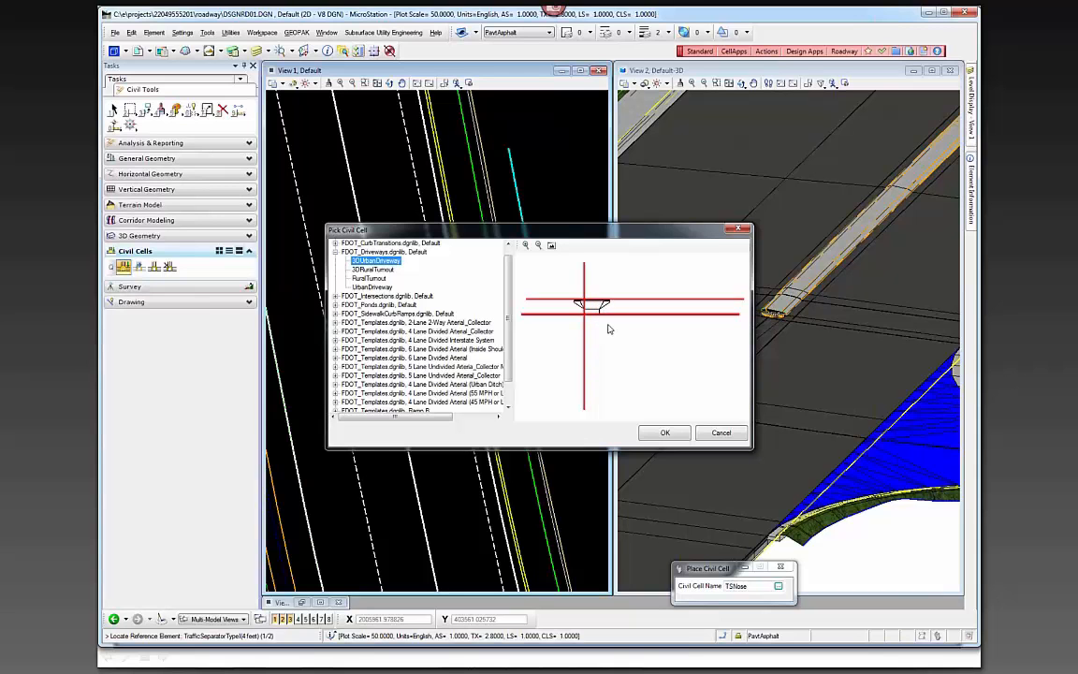
pyautogui.click(665, 434)
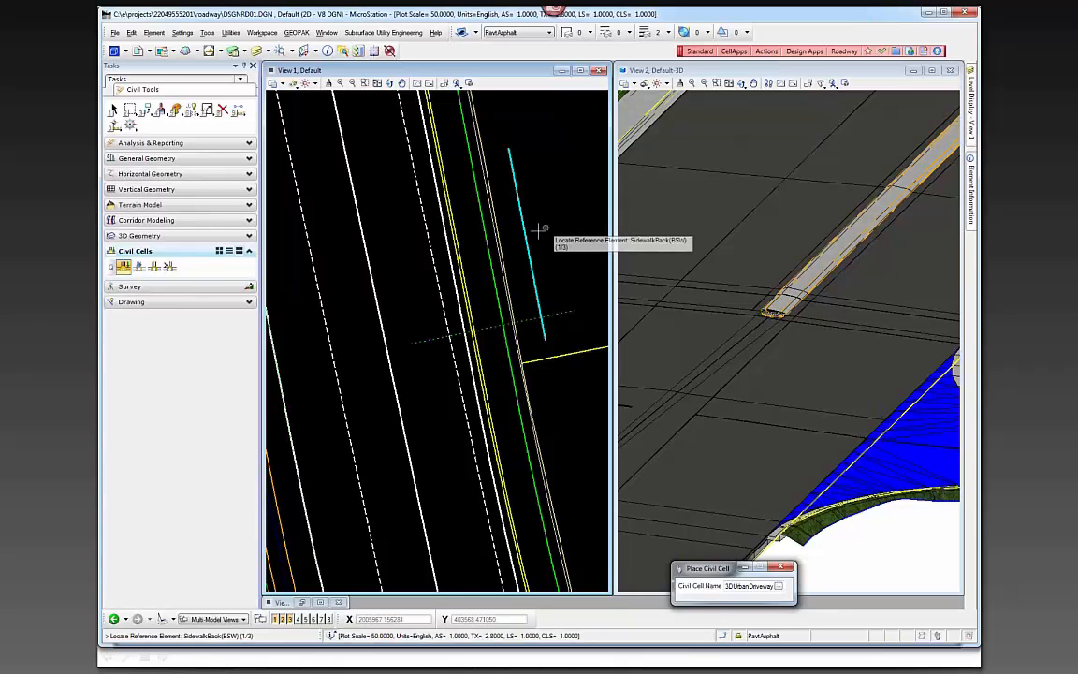
pyautogui.click(526, 249)
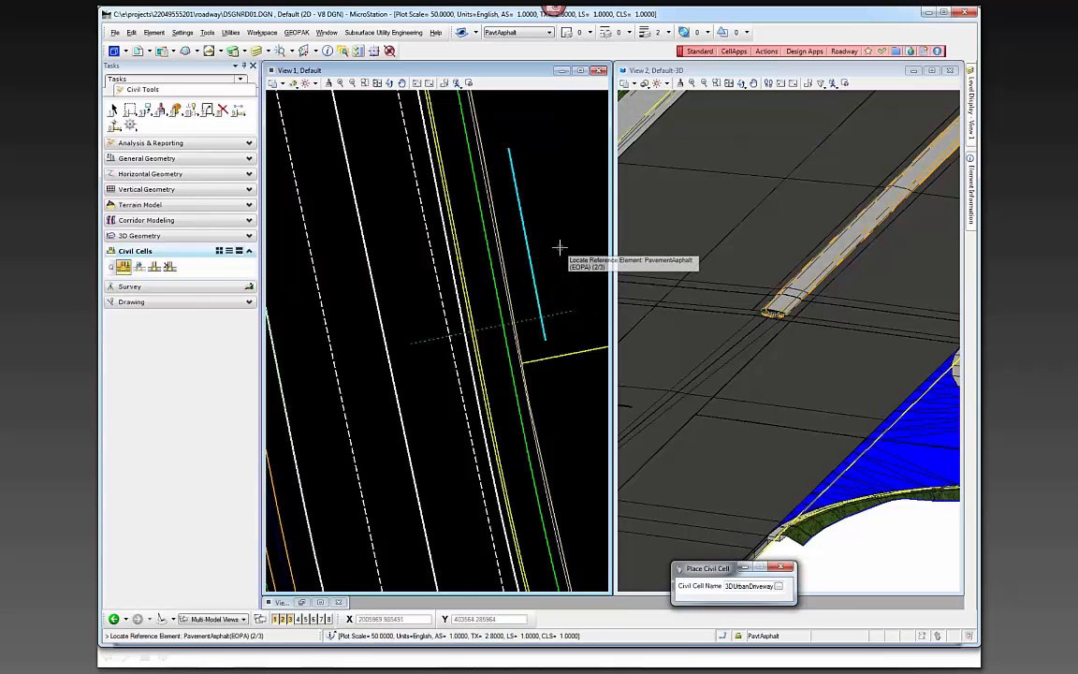
pyautogui.click(447, 251)
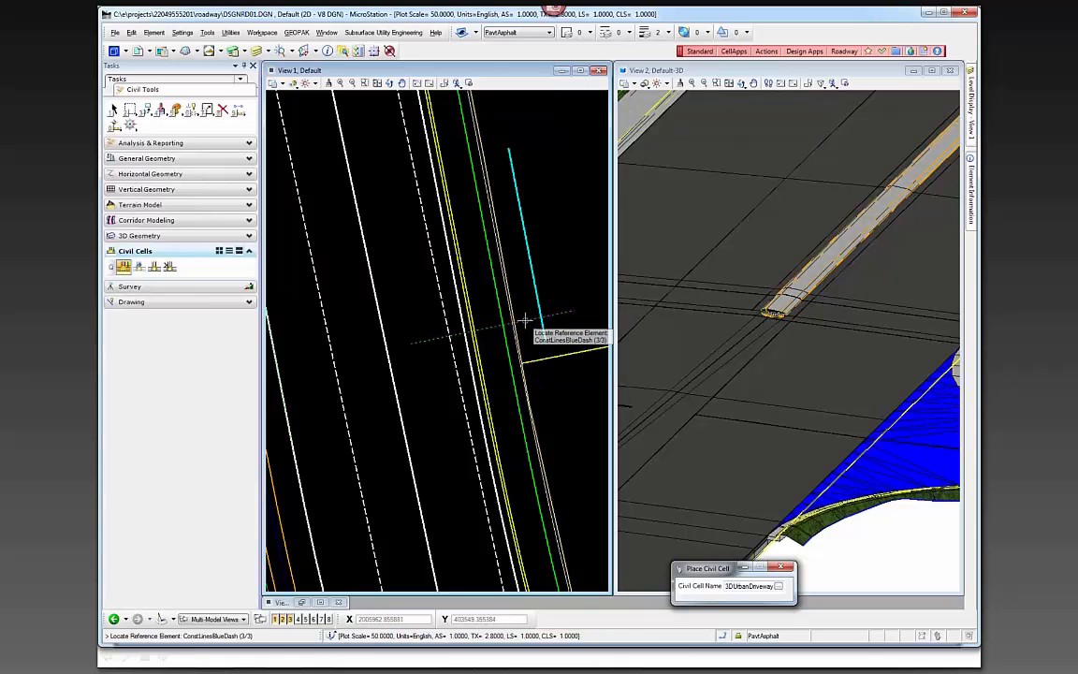
pyautogui.click(525, 320)
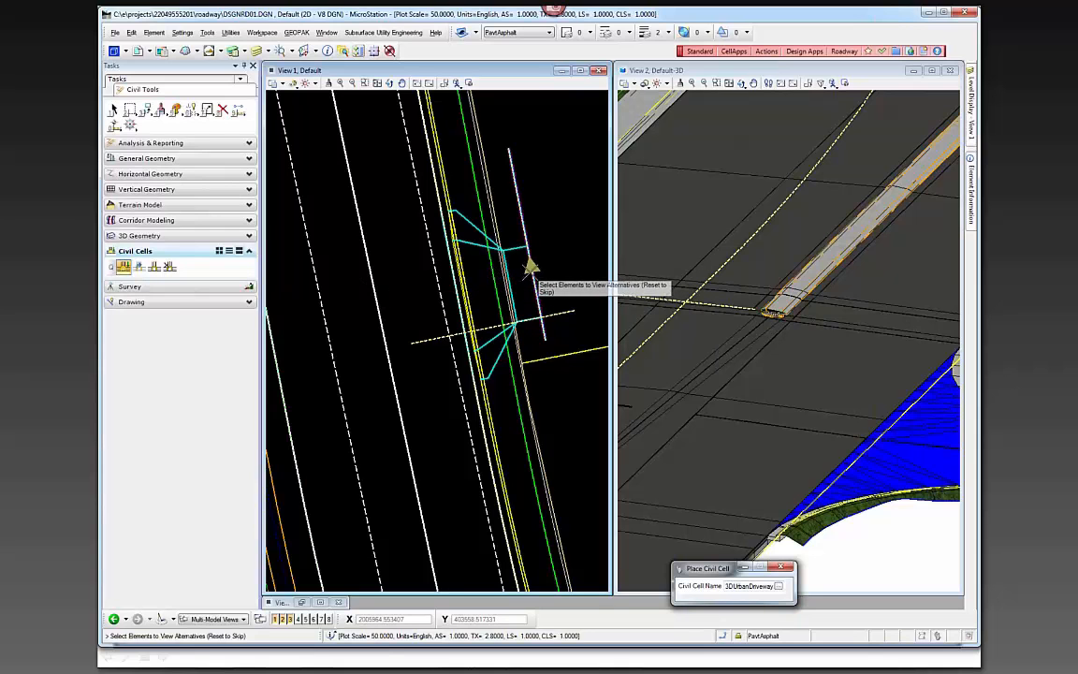
pyautogui.click(455, 288)
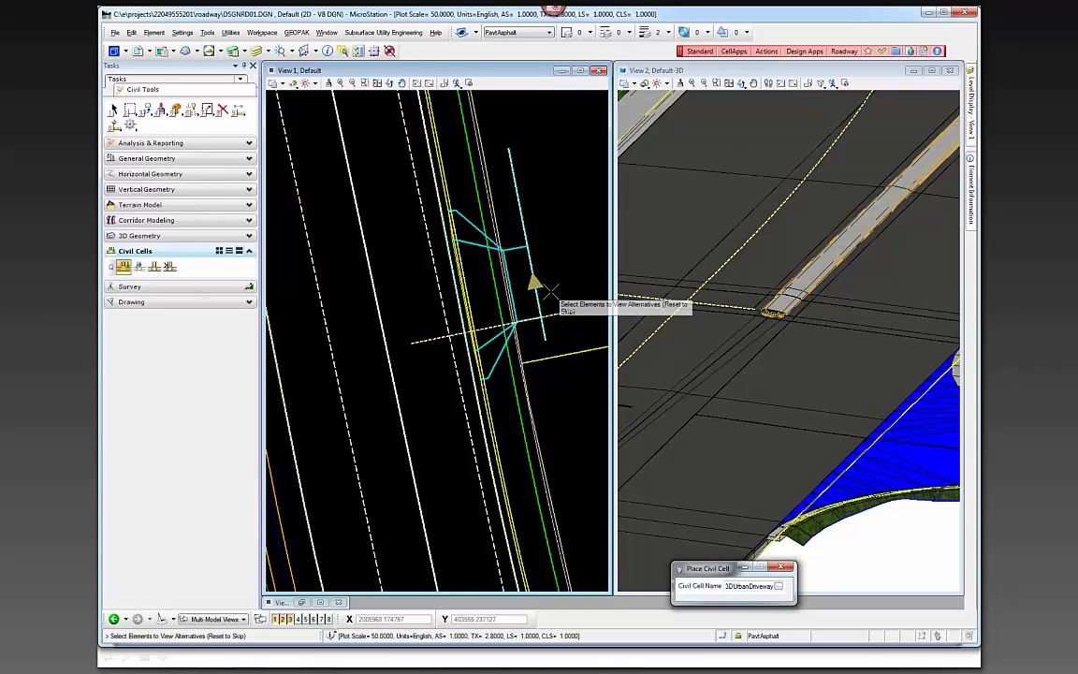
pyautogui.rightClick(552, 188)
pyautogui.click(549, 195)
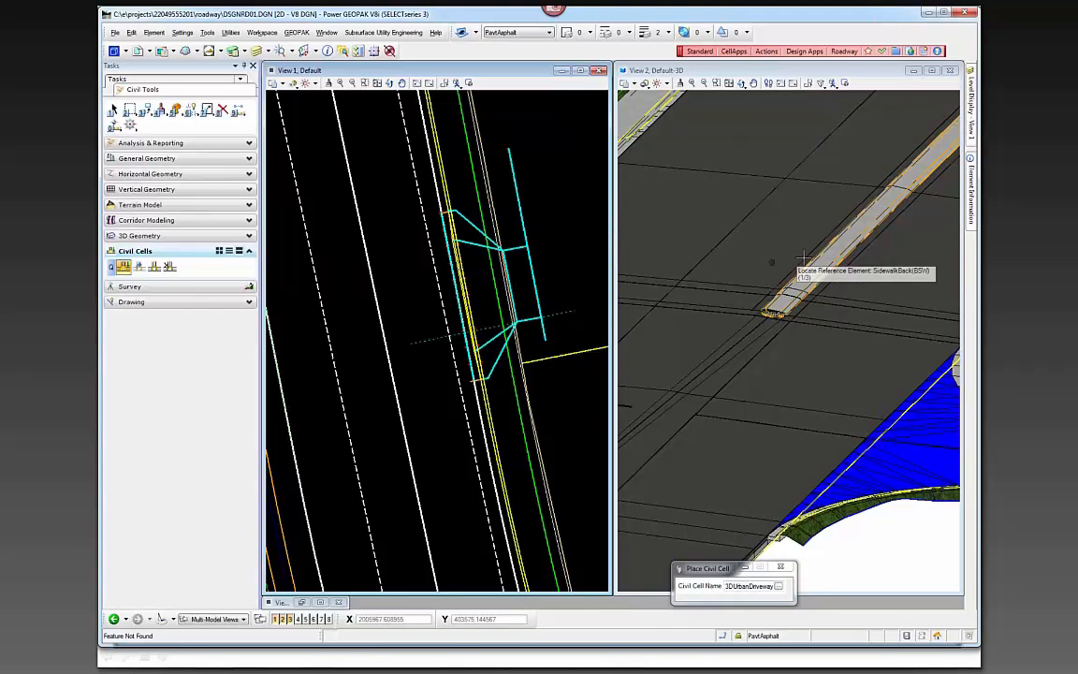
# Step: Examine the placed urban driveway cell beside the sidewalk and its surroundings in the View 2 3D model
pyautogui.scroll(-3, 803, 257)
pyautogui.scroll(4, 748, 197)
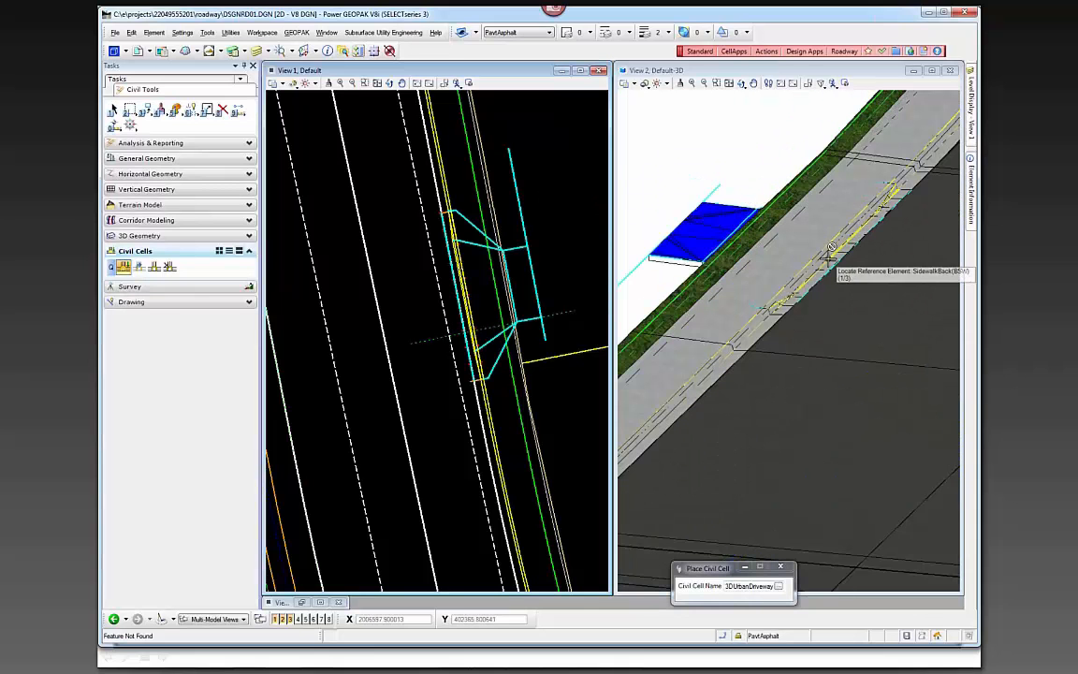
pyautogui.scroll(2, 828, 253)
pyautogui.scroll(-2, 748, 258)
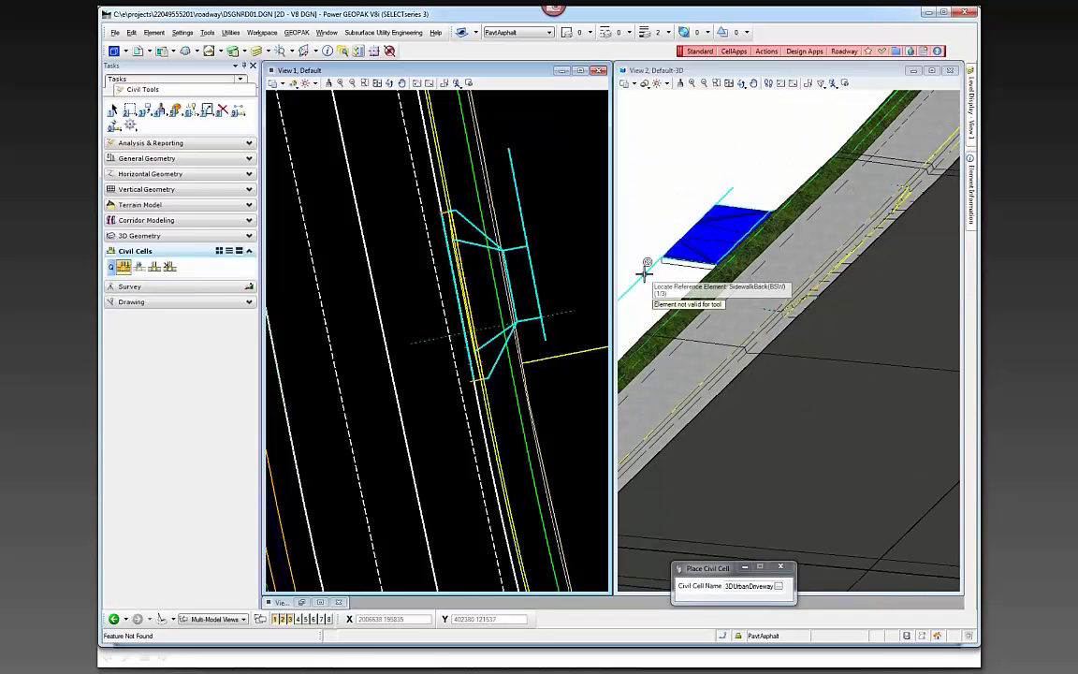
pyautogui.scroll(-5, 690, 280)
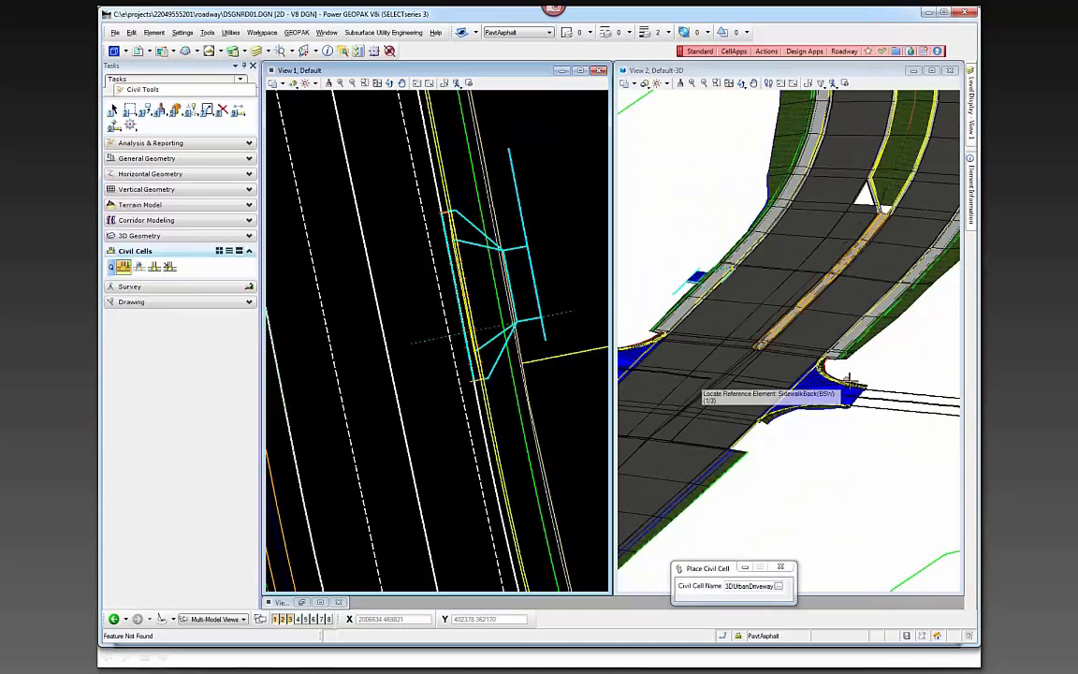
pyautogui.scroll(-2, 848, 377)
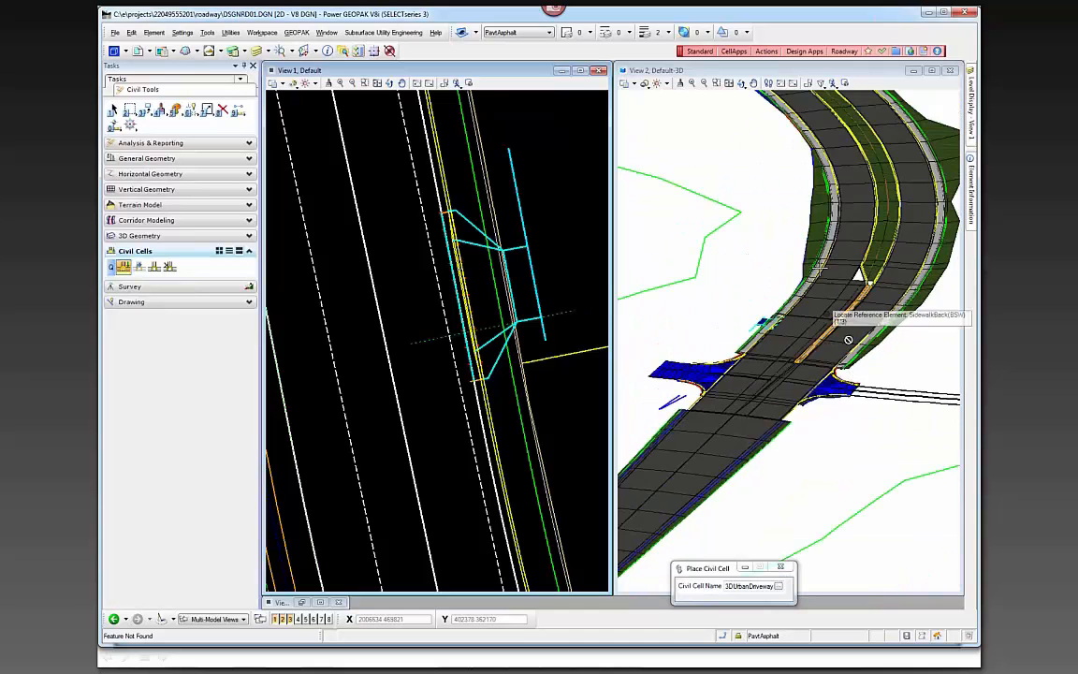
# Step: Rotate View 2 to a top view and compare the driveway surface at the sidewalk with its plan linework in View 1
pyautogui.click(741, 85)
pyautogui.click(769, 110)
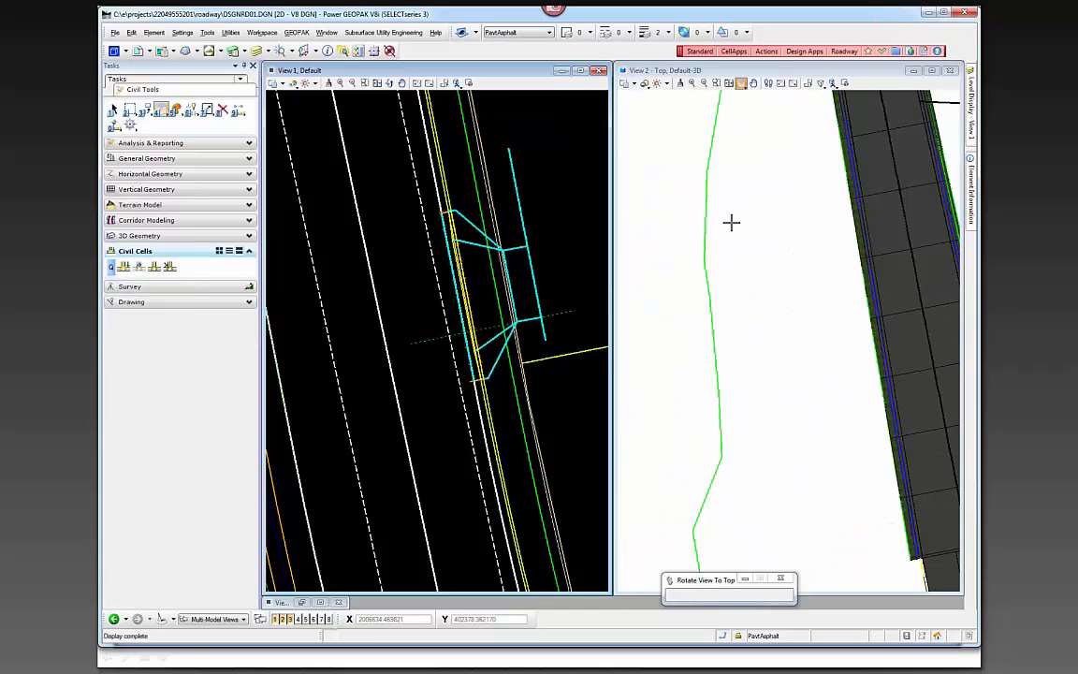
pyautogui.scroll(4, 854, 426)
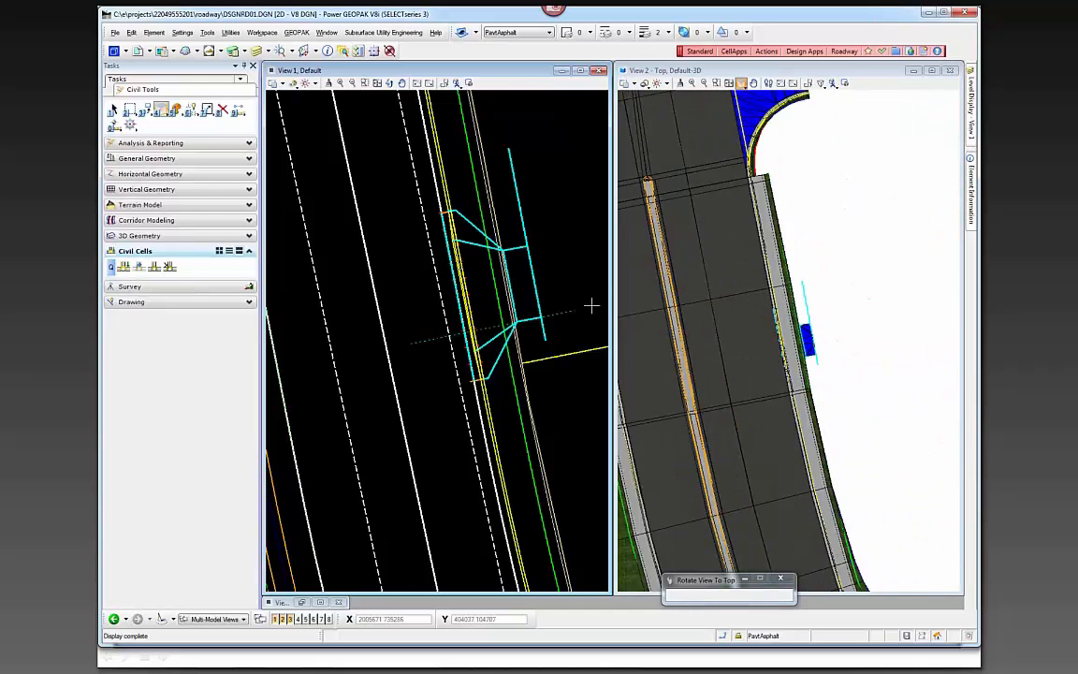
pyautogui.scroll(-3, 590, 304)
pyautogui.scroll(3, 813, 349)
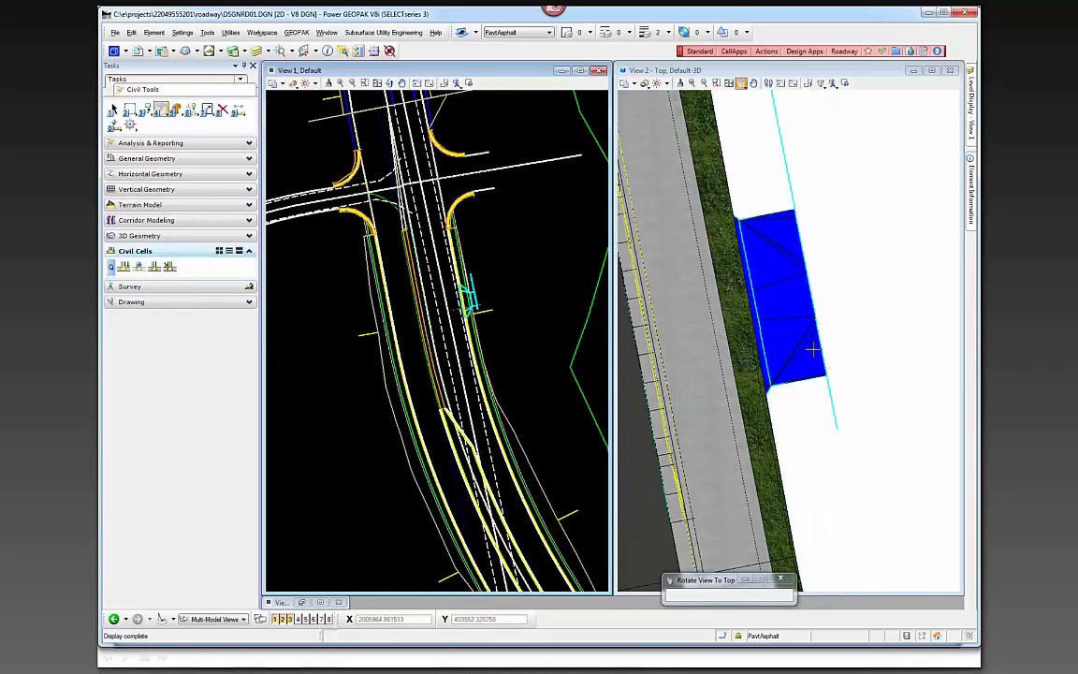
pyautogui.scroll(-2, 900, 343)
pyautogui.scroll(1, 857, 360)
pyautogui.scroll(1, 771, 318)
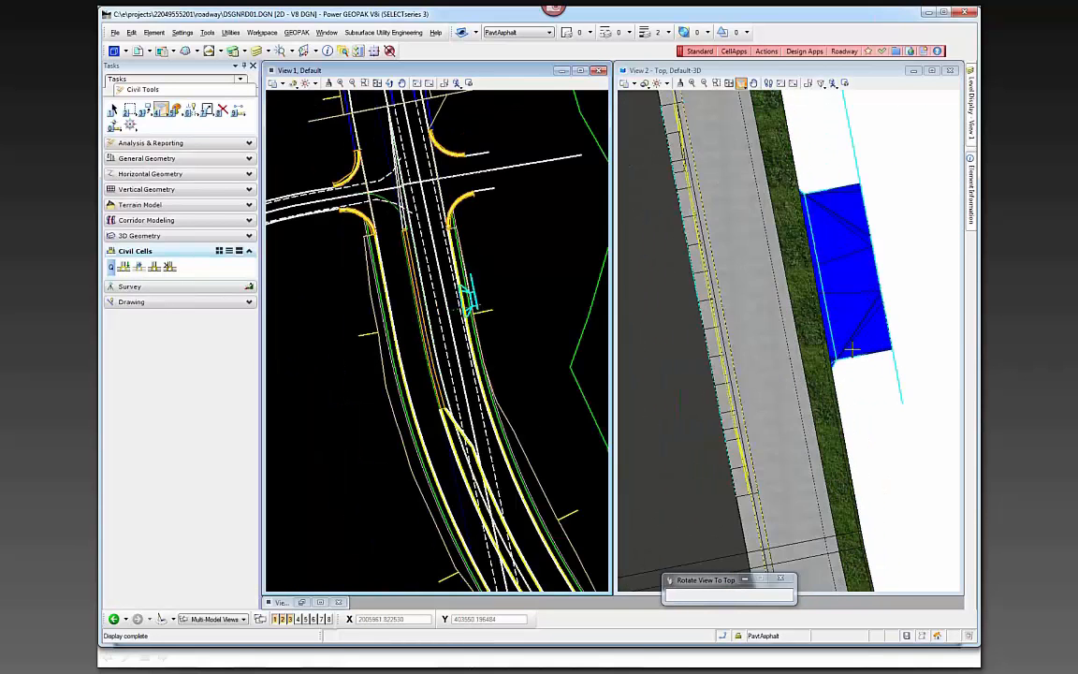
pyautogui.scroll(4, 510, 308)
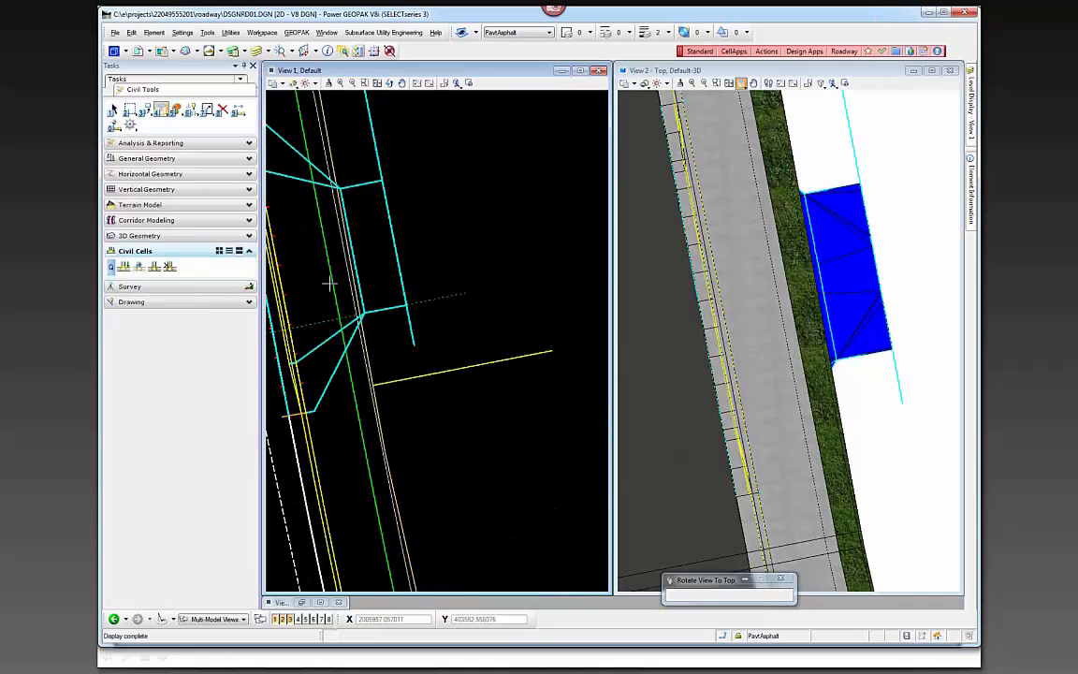
pyautogui.rightClick(513, 320)
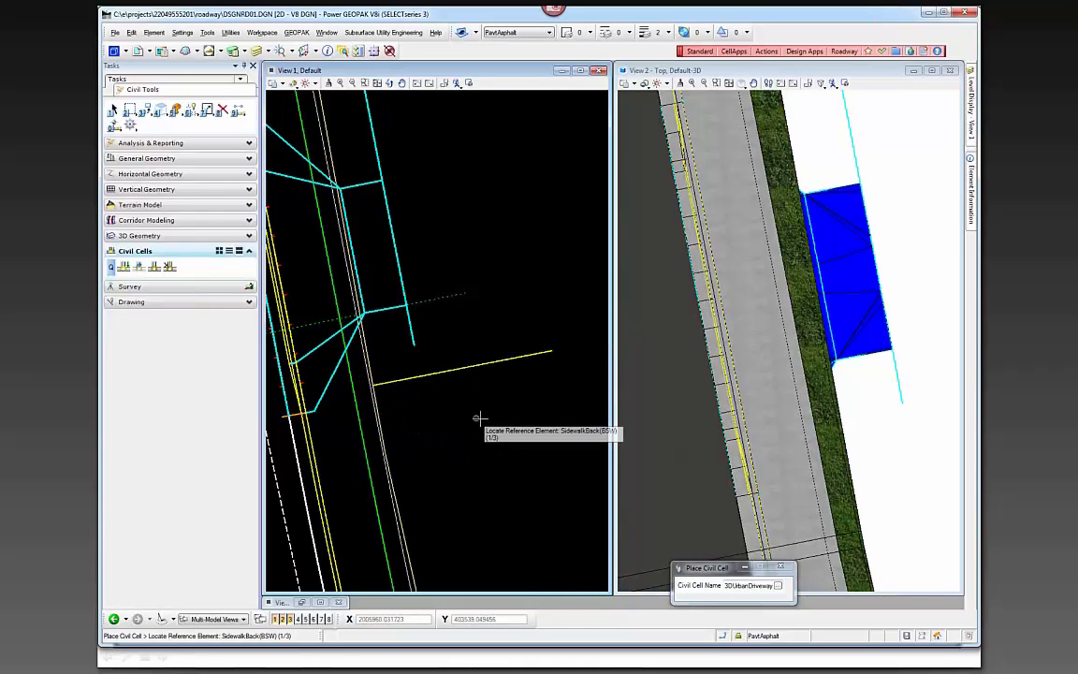
# Step: End the civil cell placement and set the offset of the long cyan DWY line behind the driveway in View 1 to 5
pyautogui.scroll(-2, 481, 421)
pyautogui.scroll(3, 393, 348)
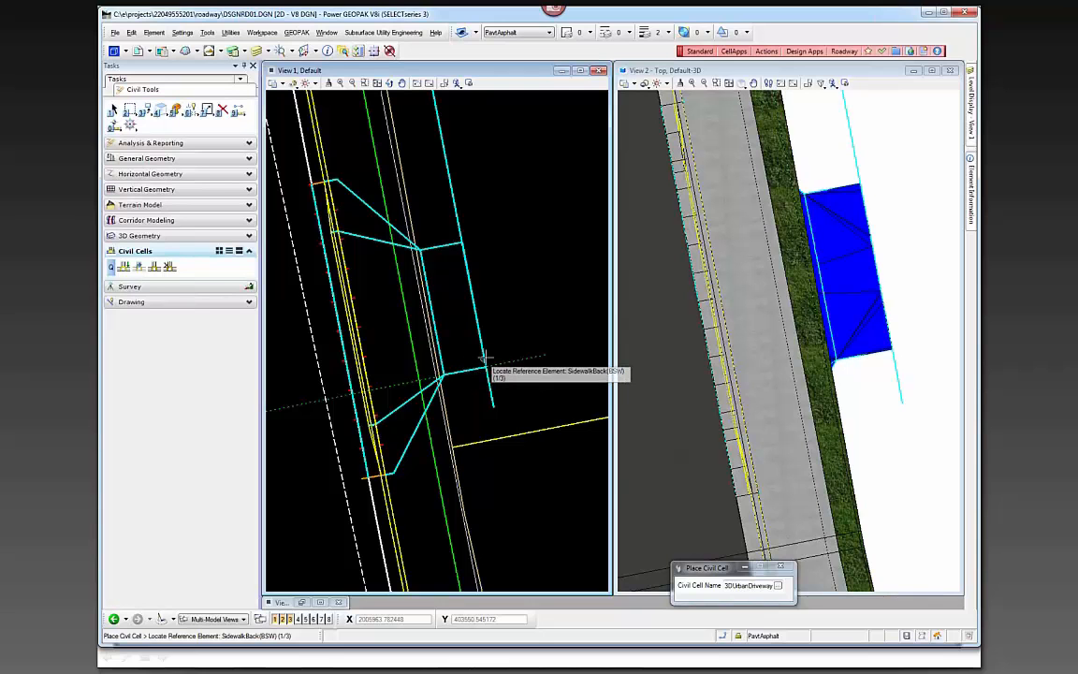
pyautogui.press('Escape')
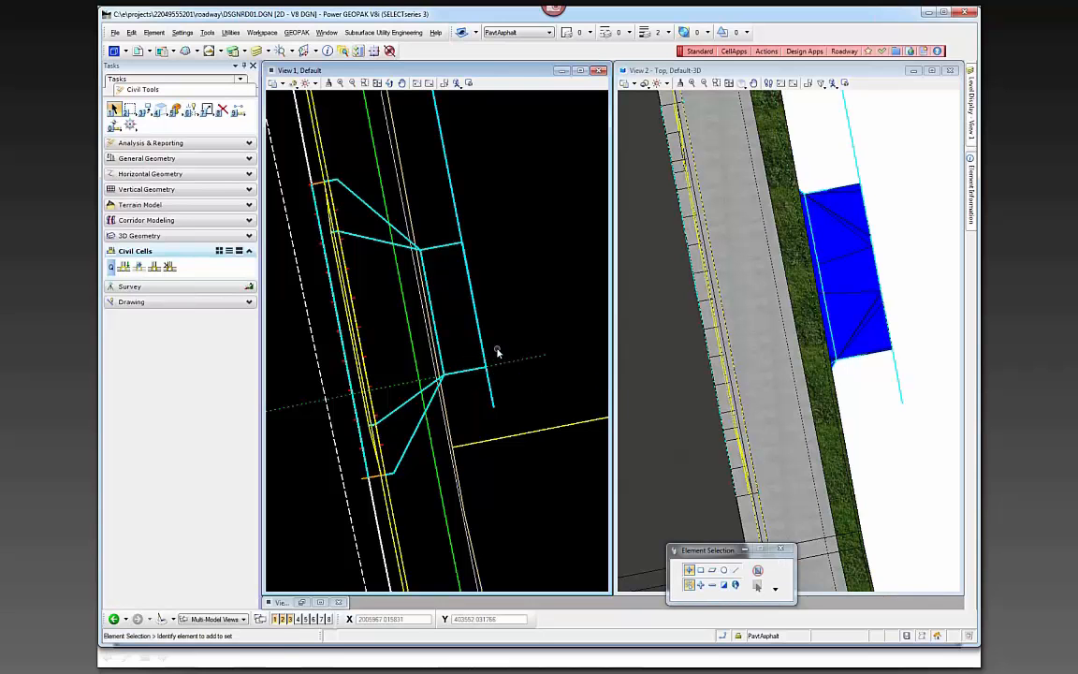
pyautogui.click(479, 346)
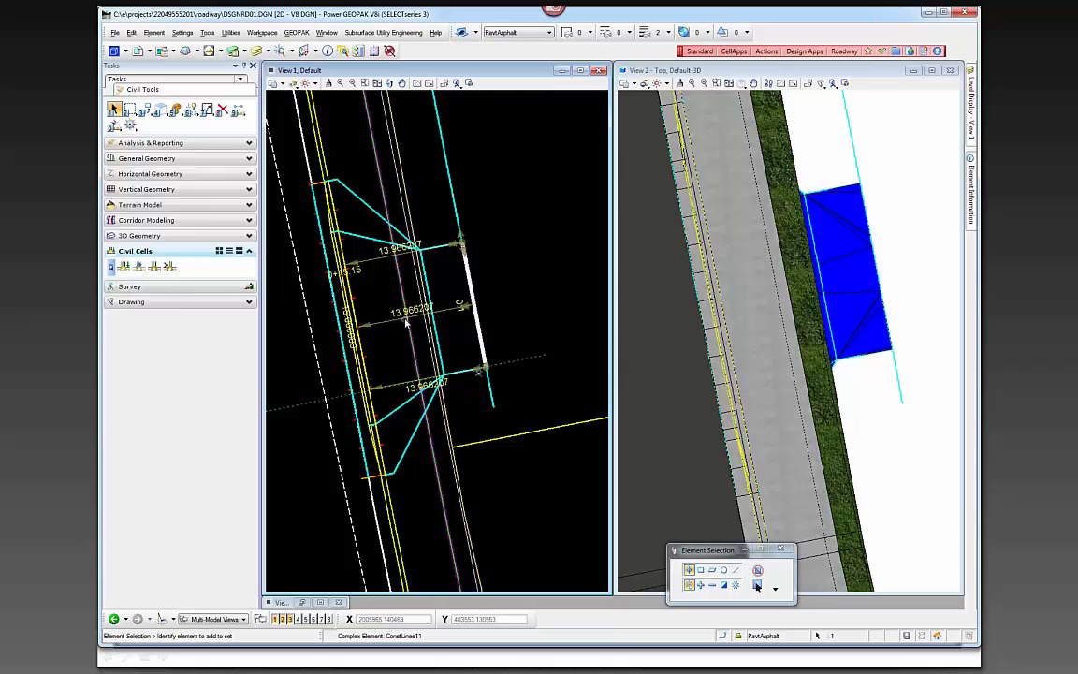
pyautogui.click(505, 329)
pyautogui.click(453, 239)
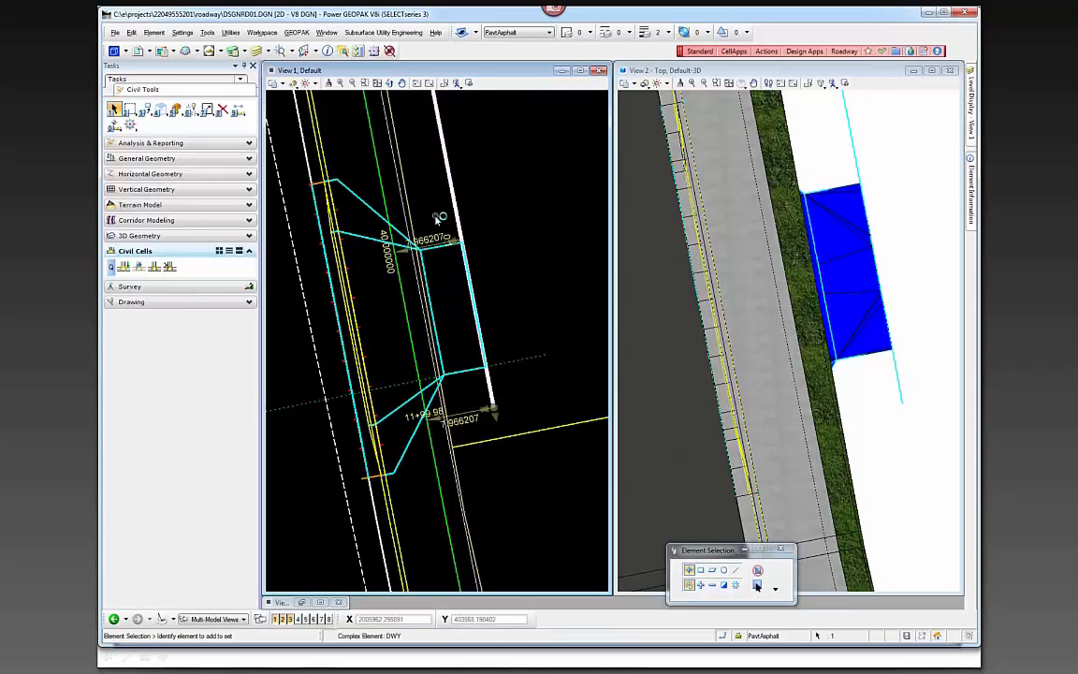
pyautogui.scroll(-2, 565, 414)
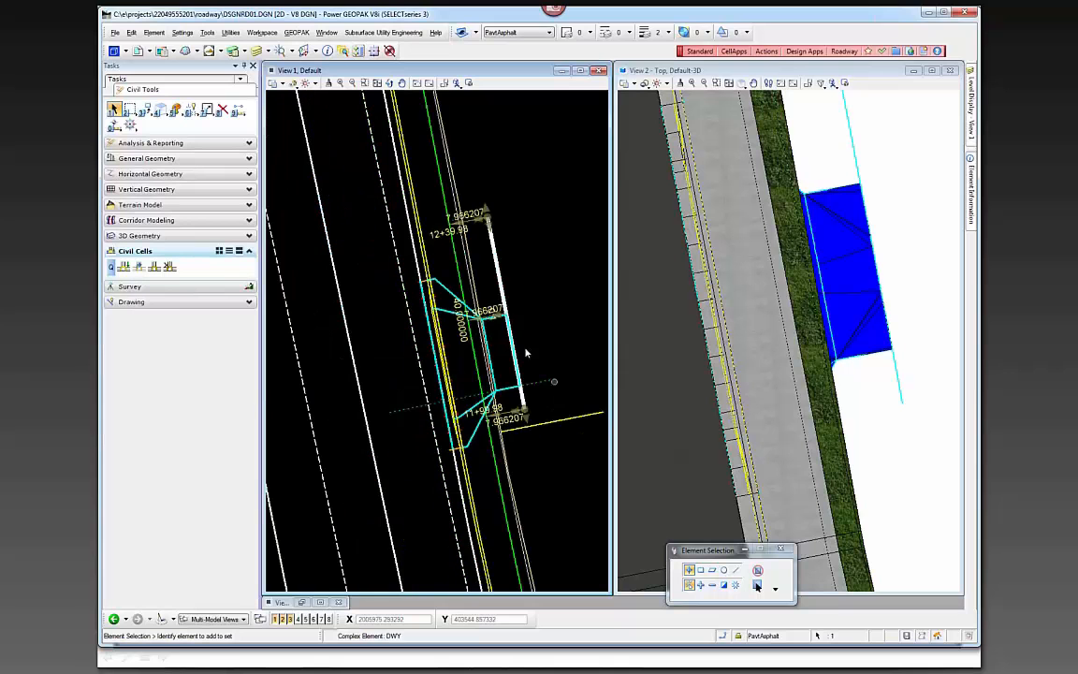
pyautogui.click(489, 312)
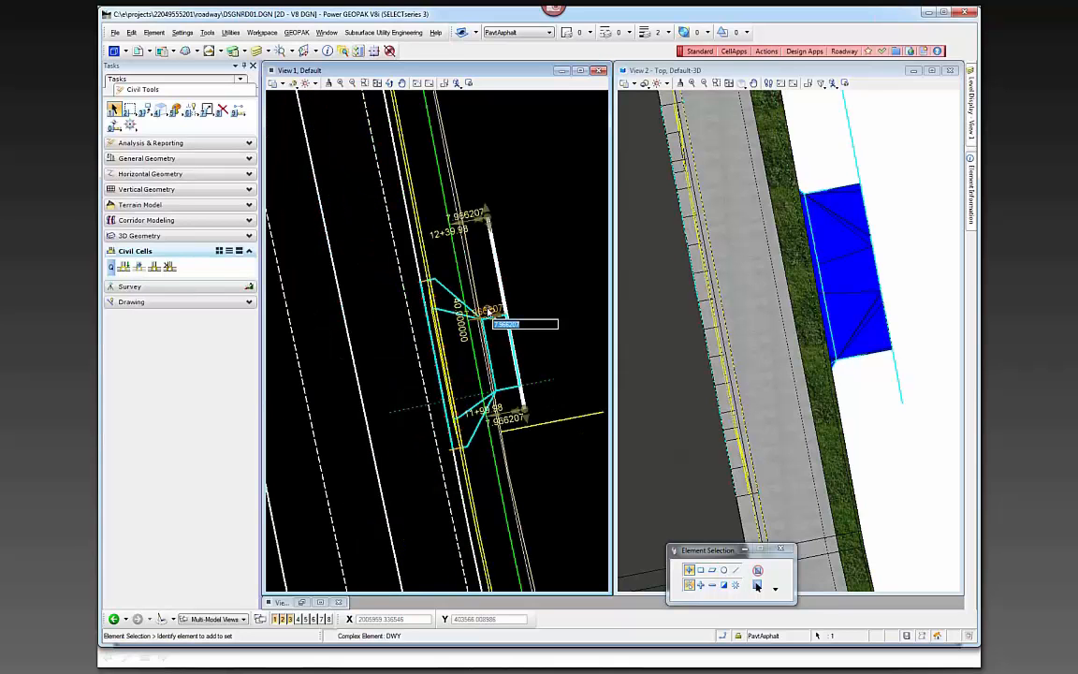
pyautogui.write('5')
pyautogui.press('Return')
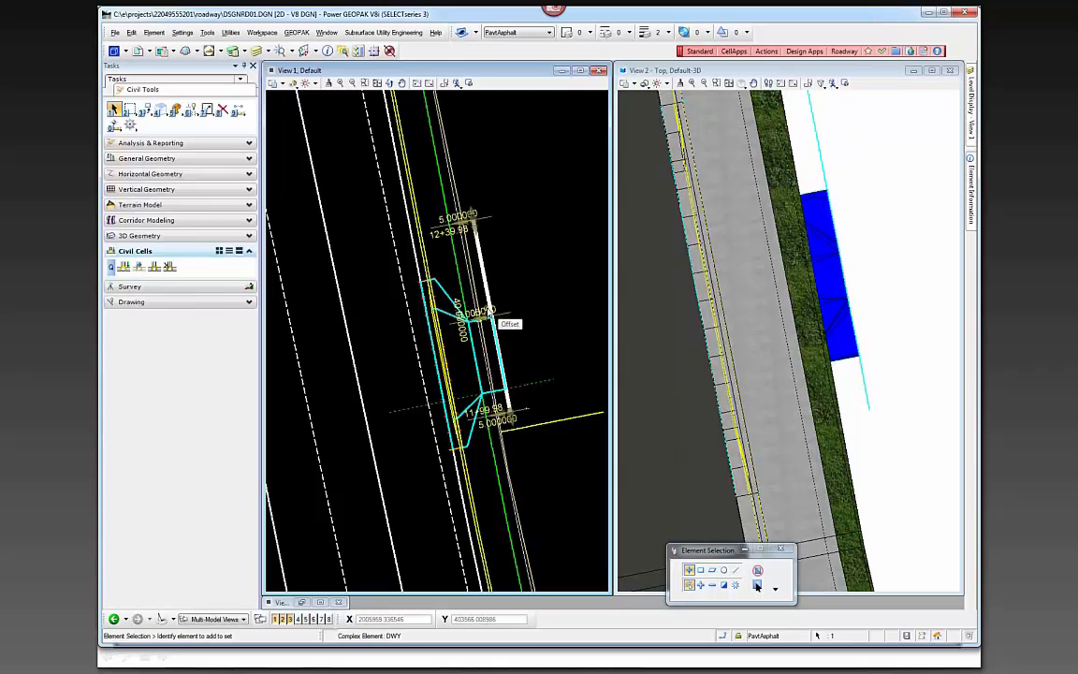
# Step: Compare the adjusted driveway linework in View 1 with its surface beside the sidewalk in View 2
pyautogui.scroll(2, 489, 317)
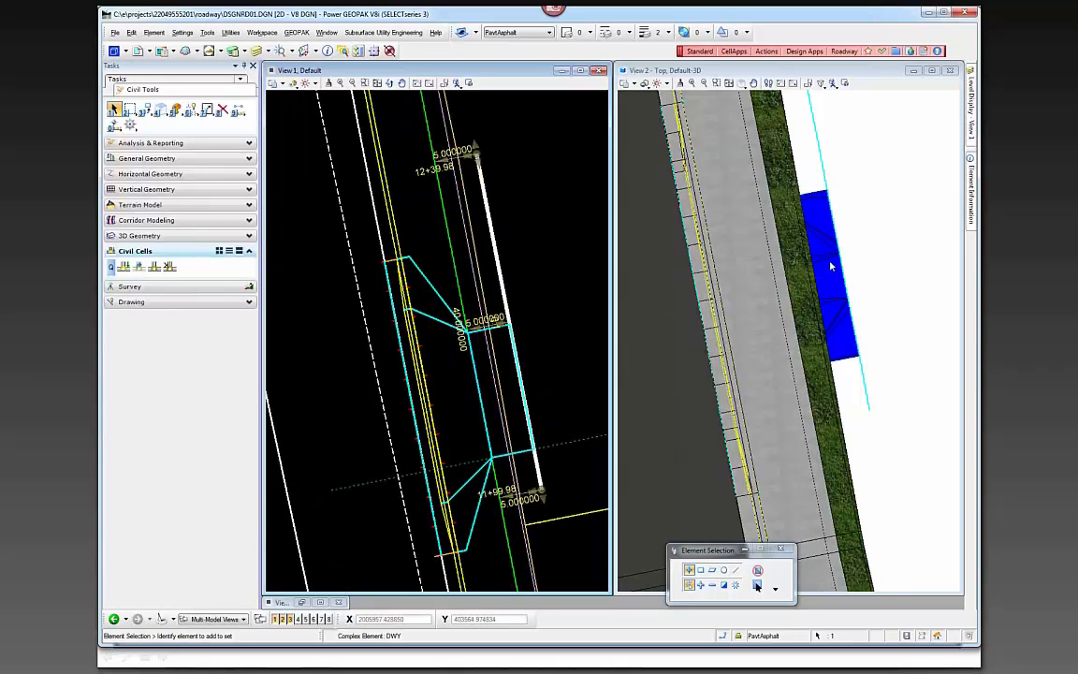
pyautogui.scroll(-2, 831, 267)
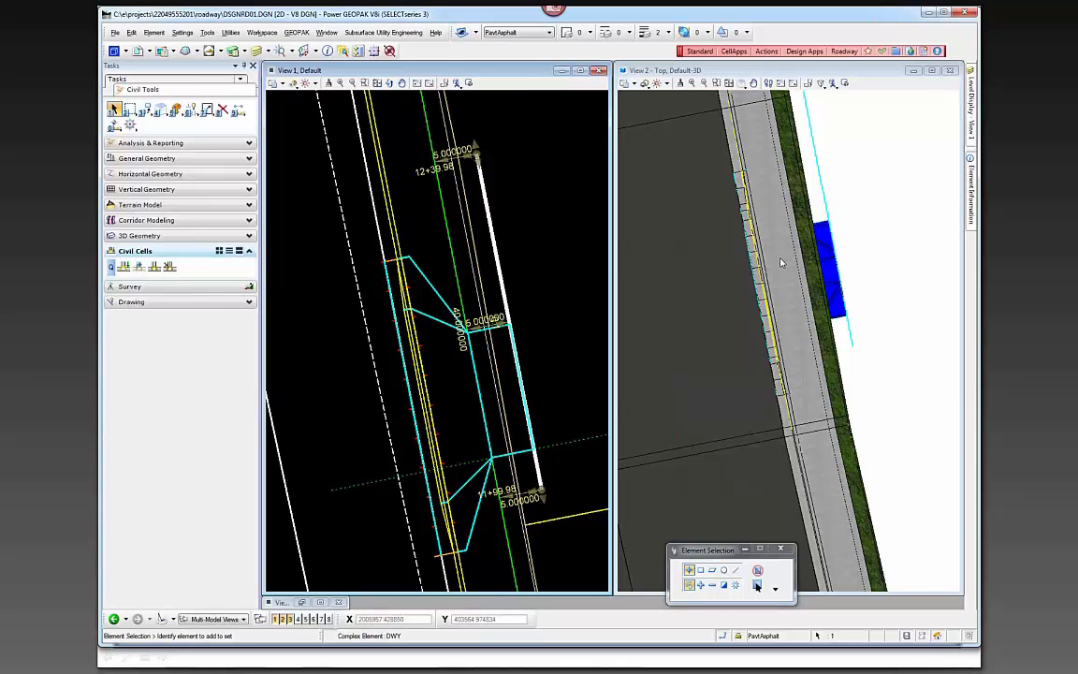
pyautogui.scroll(-2, 869, 290)
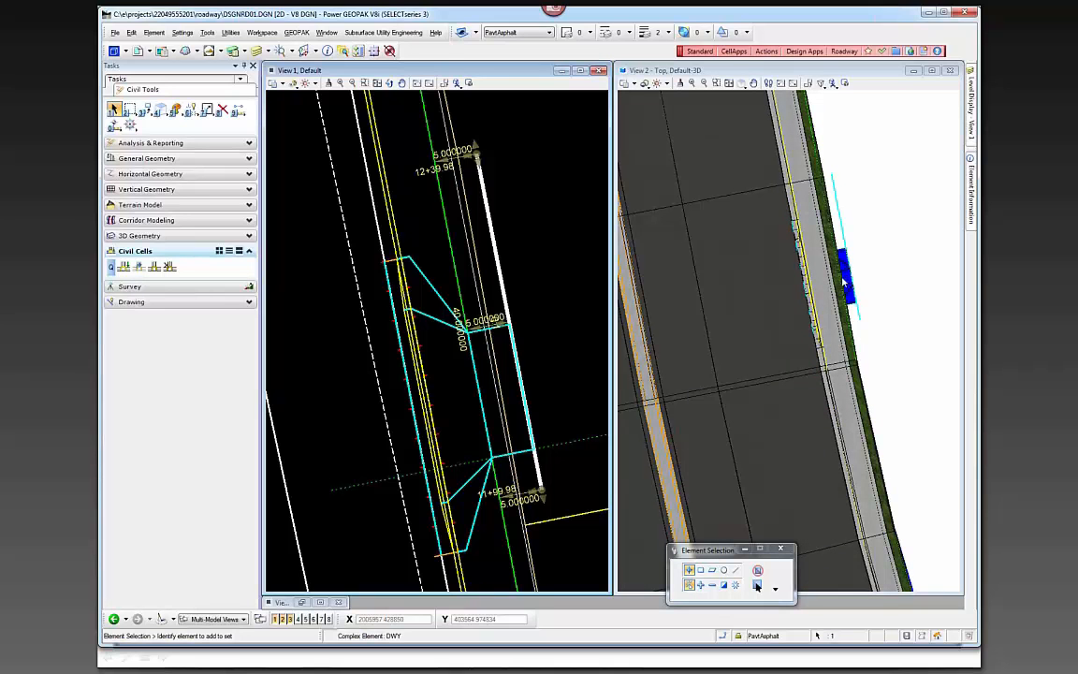
pyautogui.scroll(2, 842, 282)
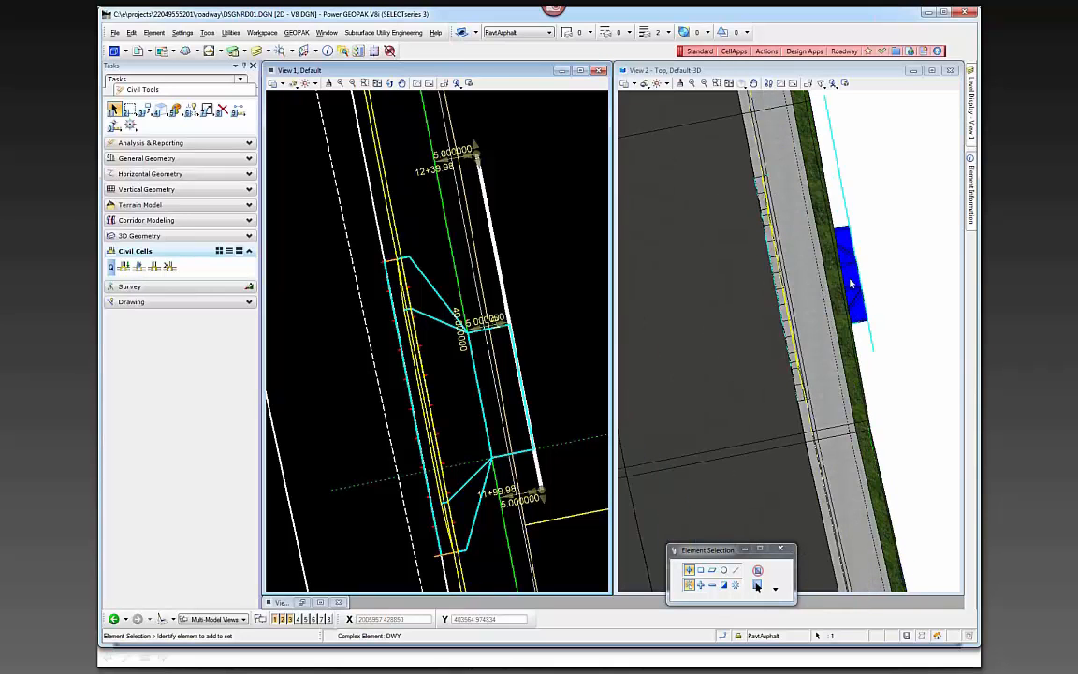
pyautogui.click(905, 286)
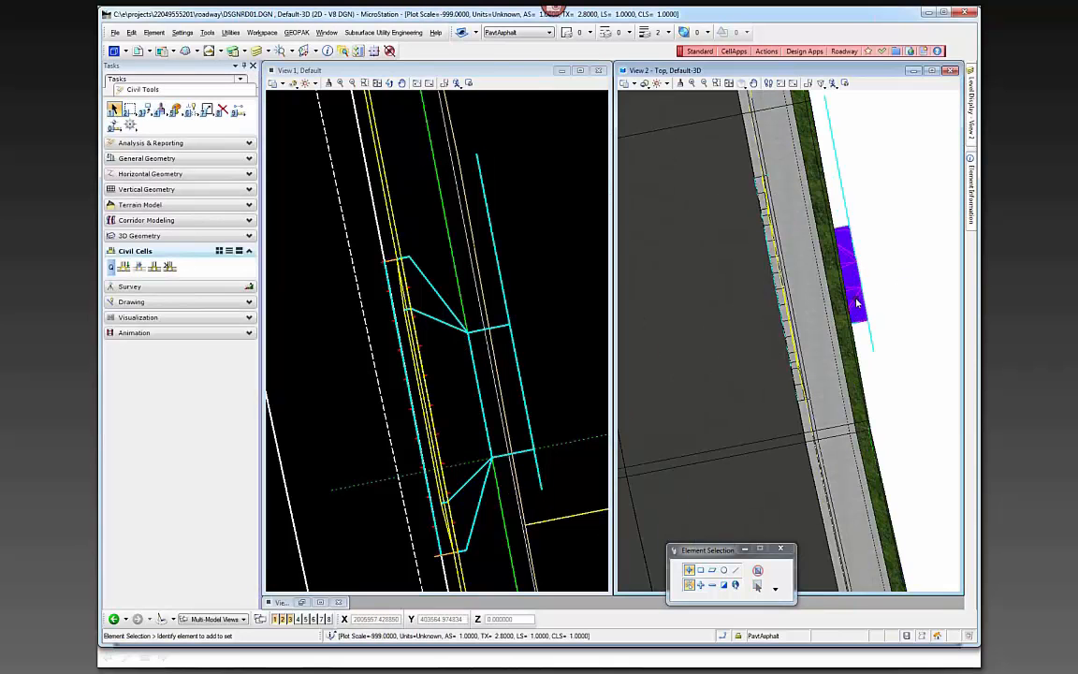
pyautogui.moveTo(856, 302)
pyautogui.moveTo(859, 326)
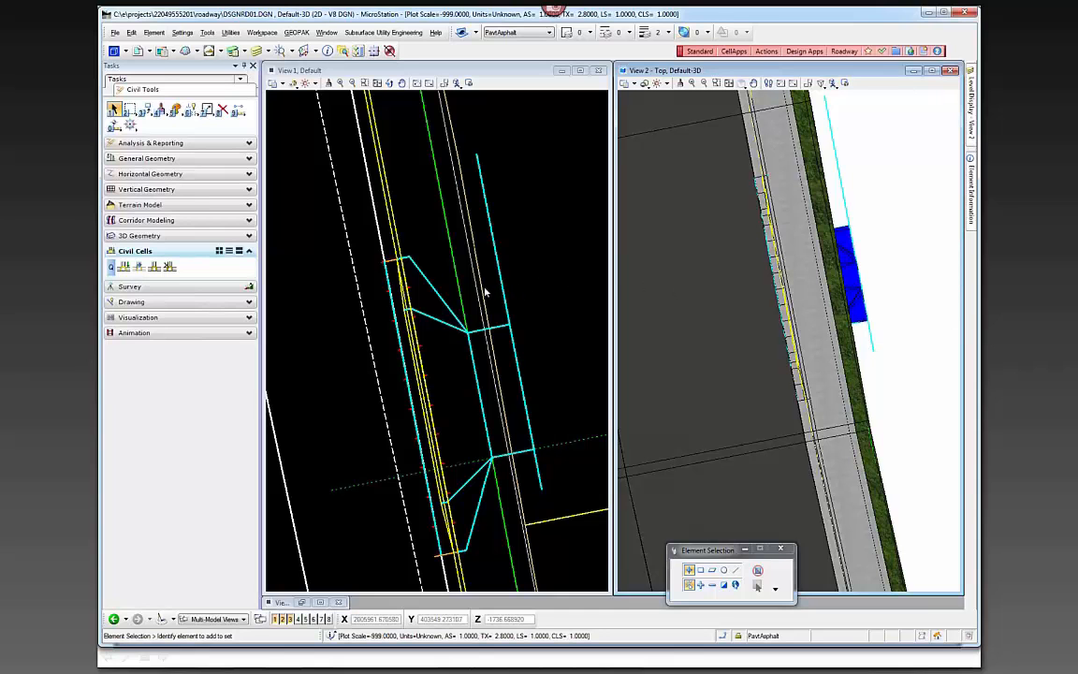
# Step: Add the concrete driveway surface in View 2 as a clipping reference to the roadway corridor beside it
pyautogui.click(161, 222)
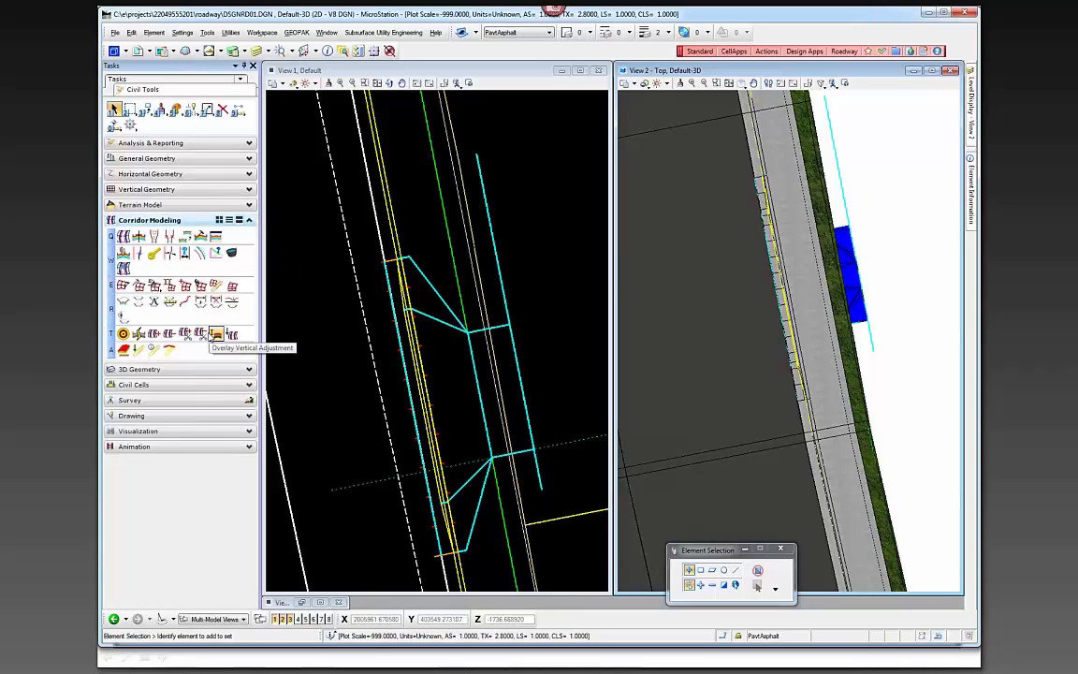
pyautogui.click(184, 333)
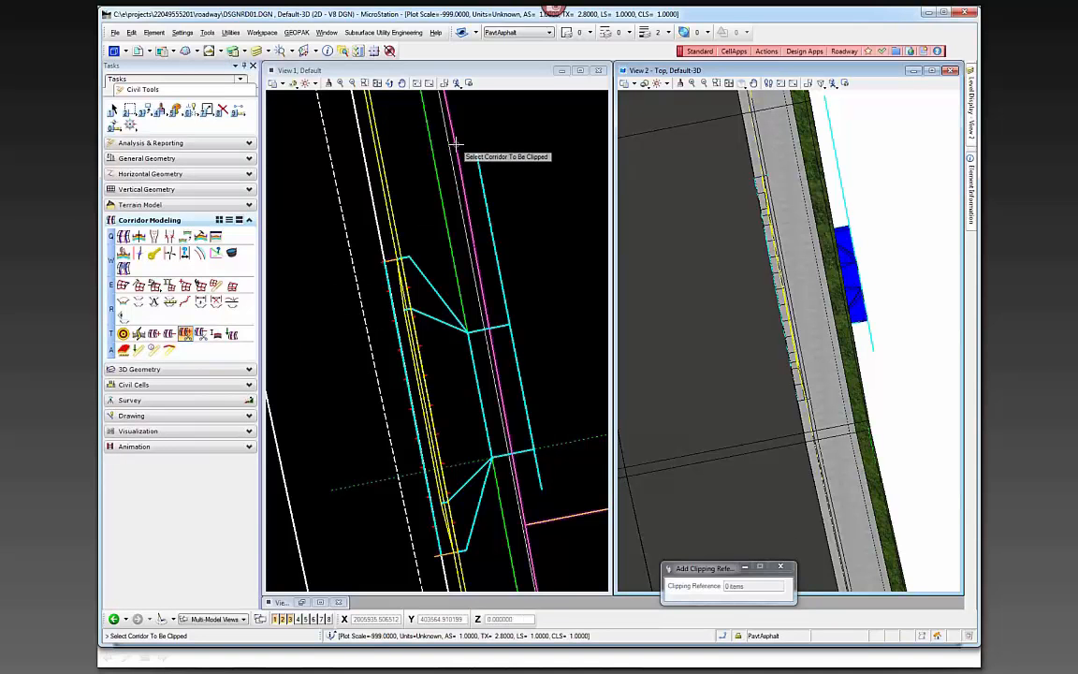
pyautogui.scroll(-3, 525, 248)
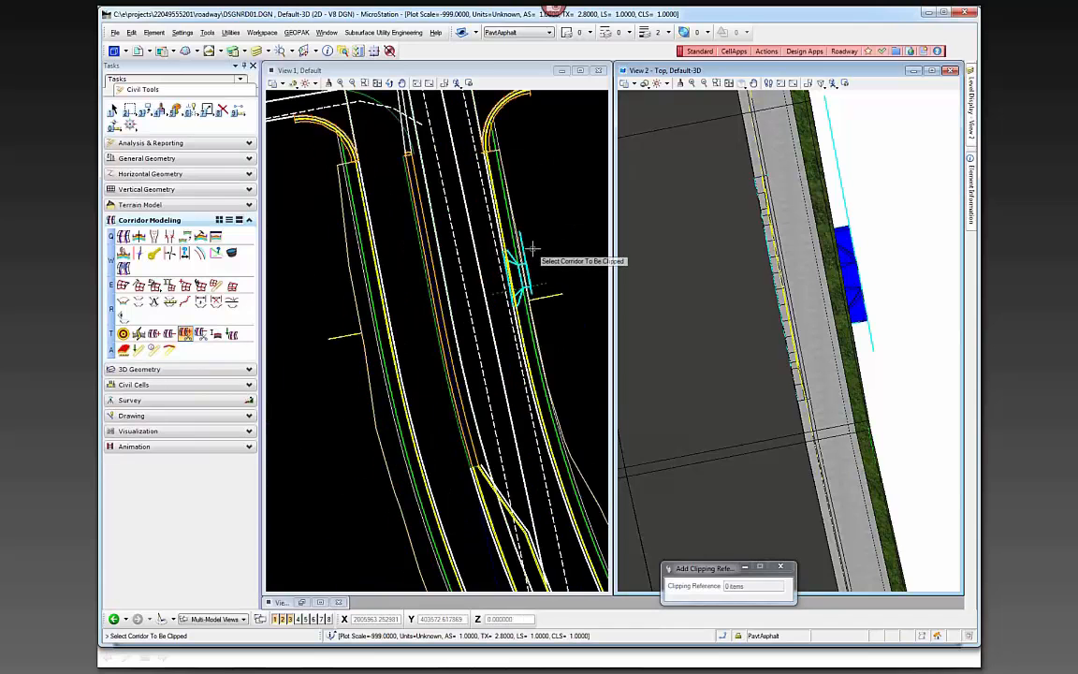
pyautogui.click(573, 397)
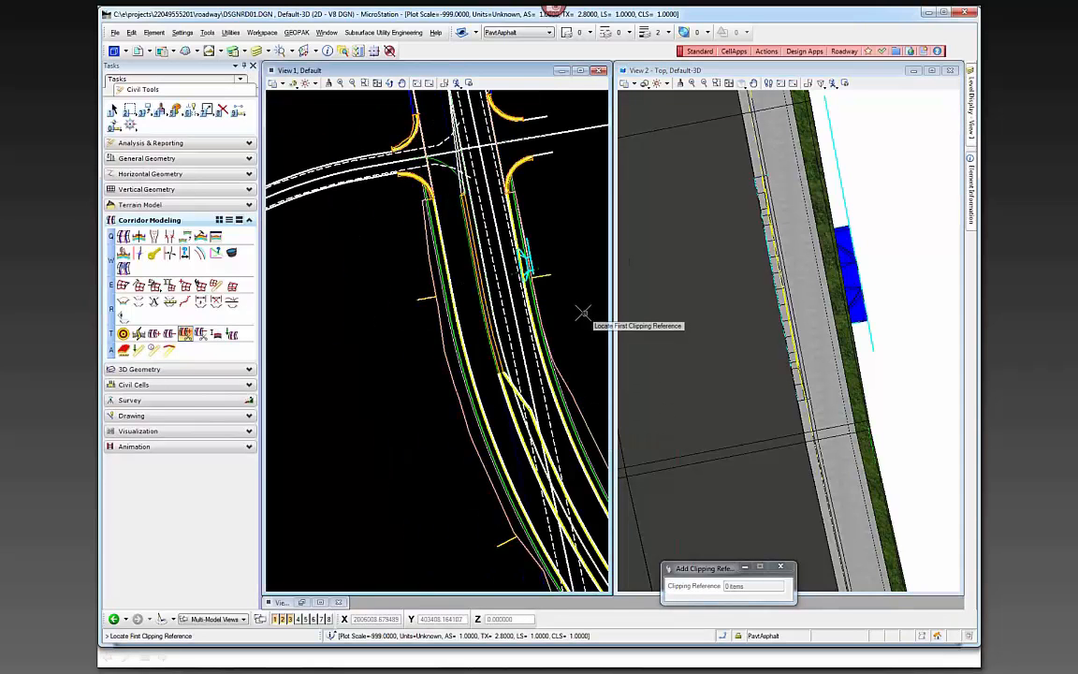
pyautogui.click(865, 291)
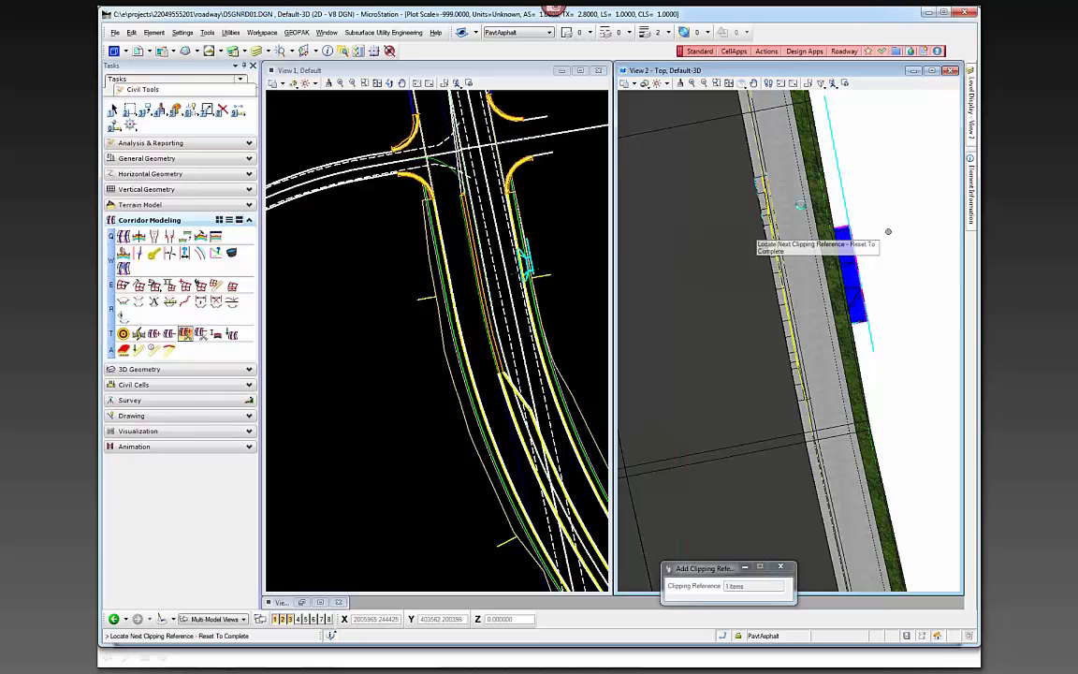
pyautogui.rightClick(888, 231)
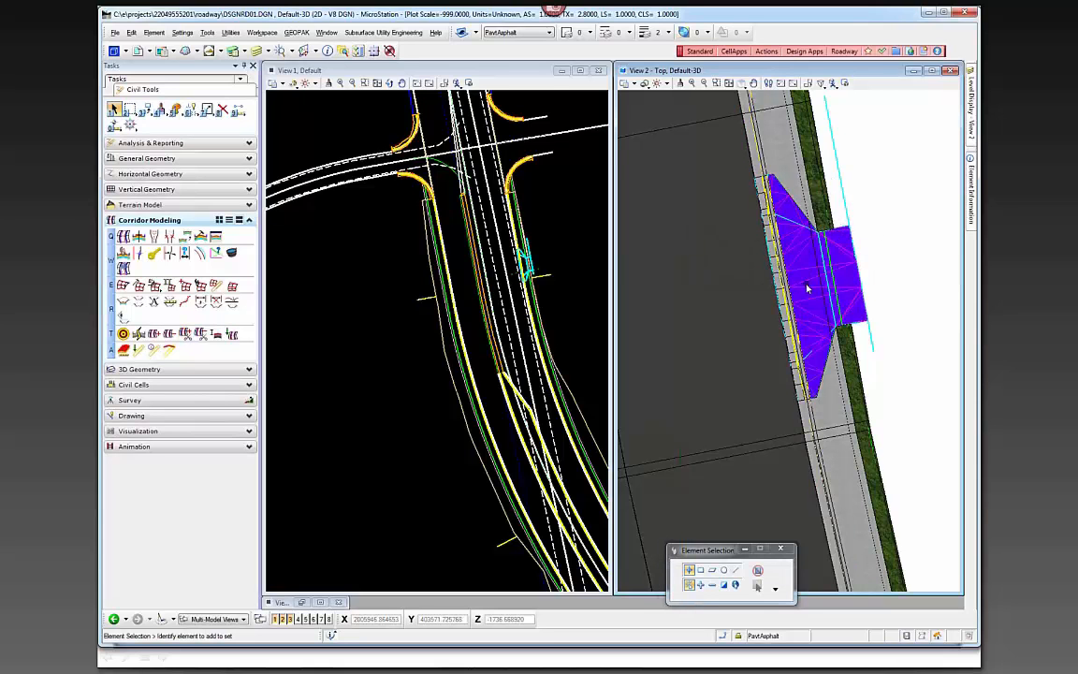
# Step: Add the curb corridor along the driveway's roadway edge as a clipping reference to the same roadway corridor
pyautogui.scroll(2, 860, 318)
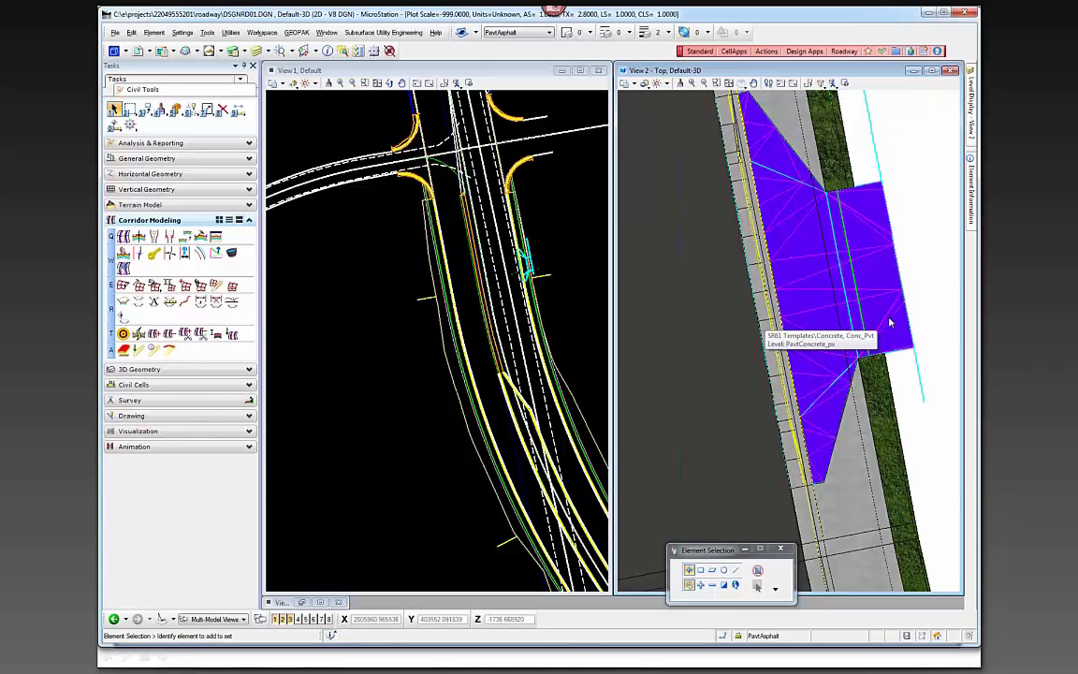
pyautogui.keyDown('shift'); pyautogui.moveTo(852, 508); pyautogui.dragTo(852, 365, button='middle'); pyautogui.keyUp('shift')
pyautogui.scroll(2, 688, 281)
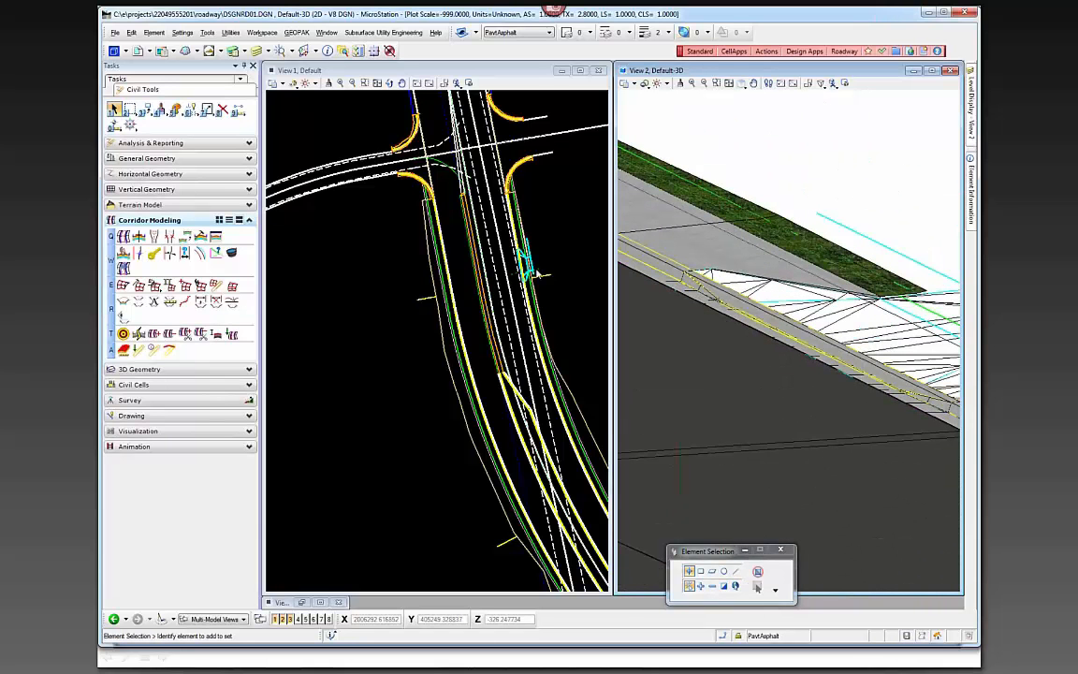
pyautogui.scroll(5, 538, 273)
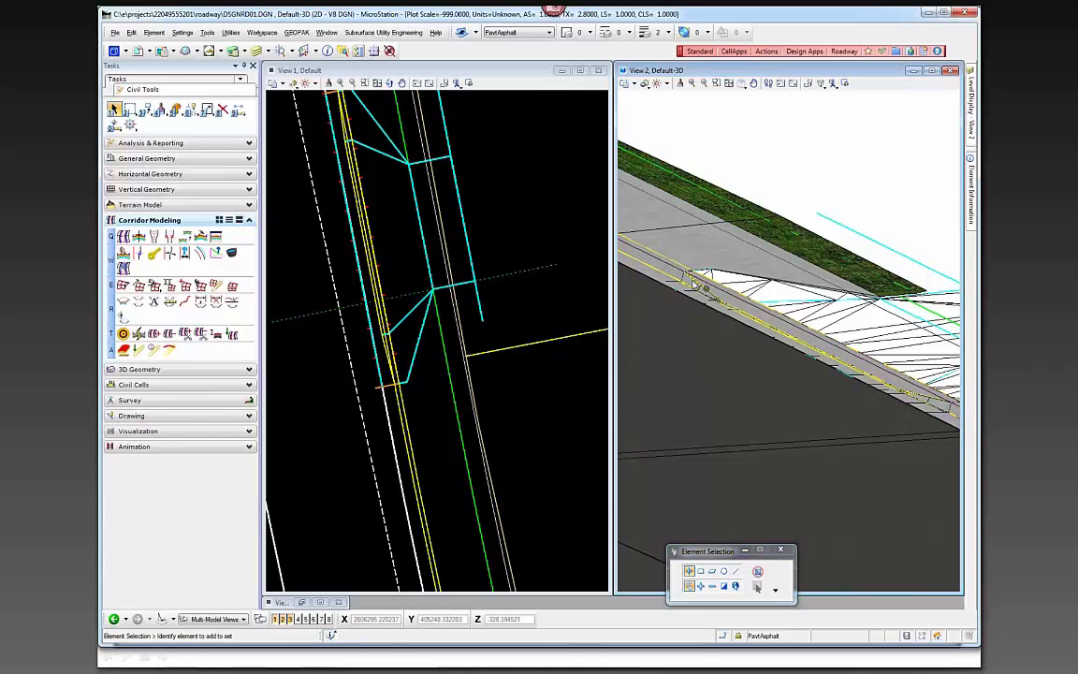
pyautogui.click(369, 377)
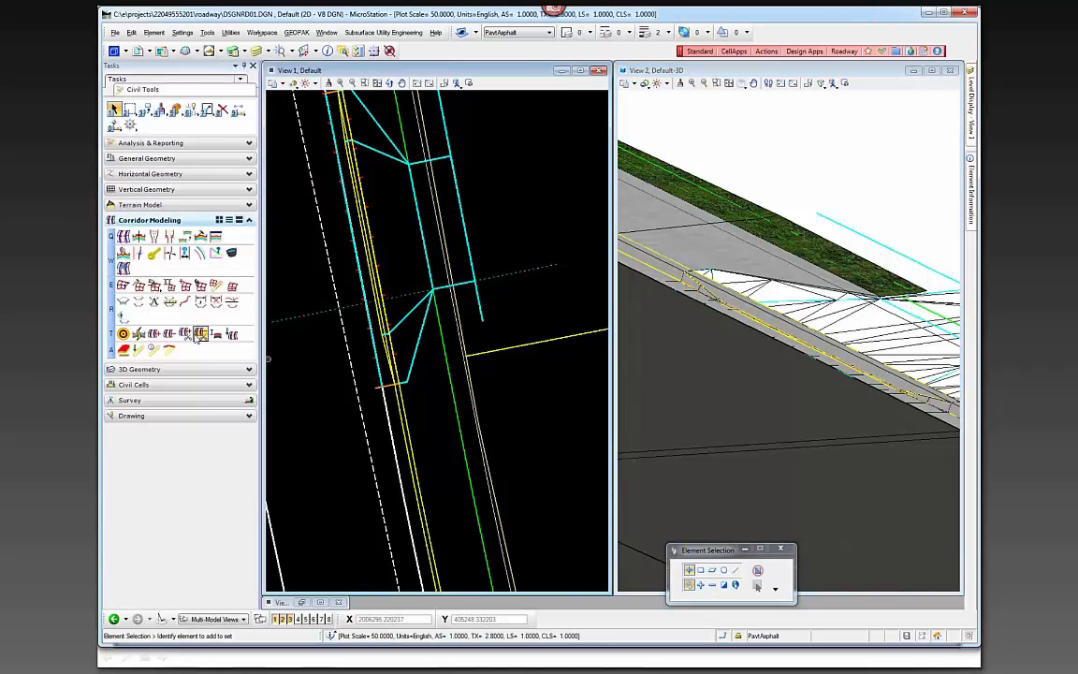
pyautogui.click(185, 333)
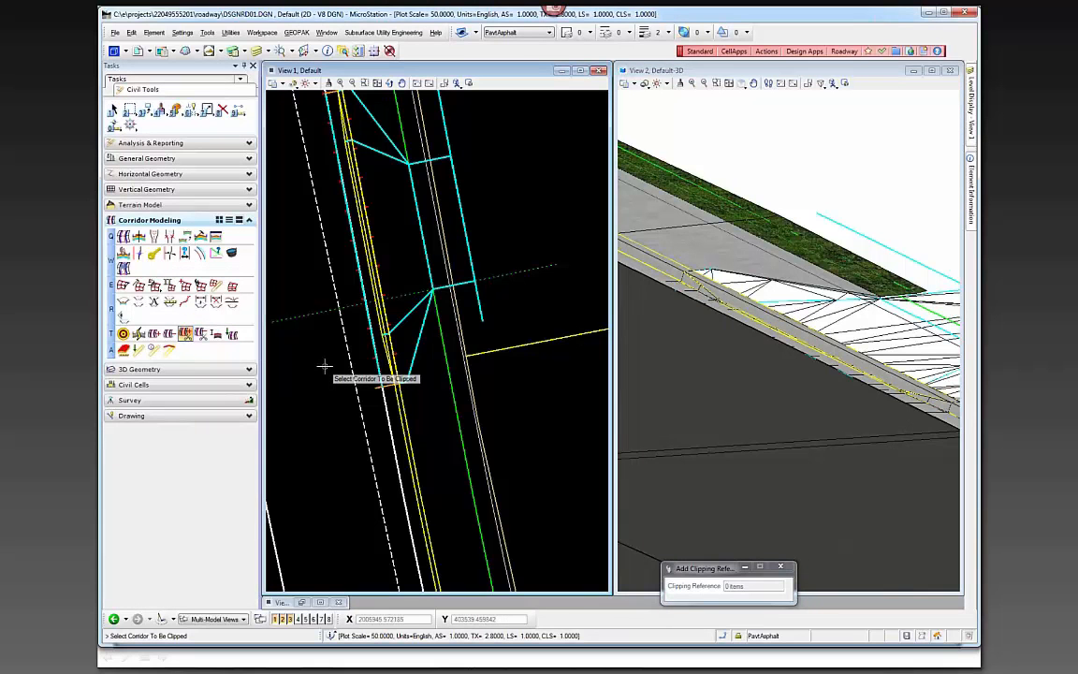
pyautogui.click(485, 439)
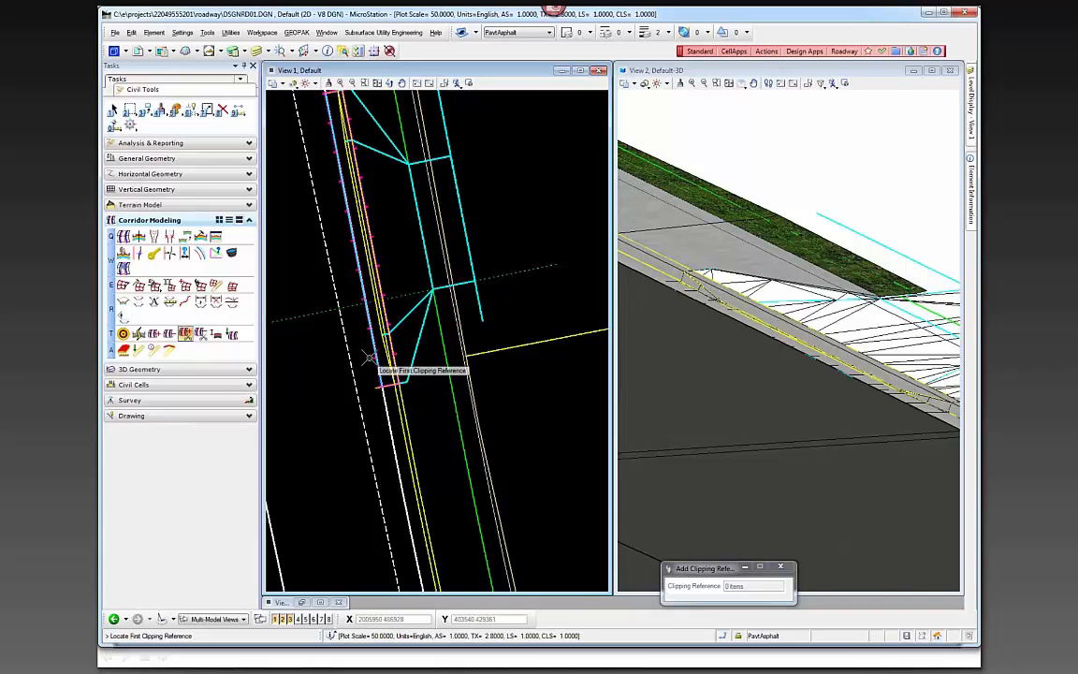
pyautogui.click(367, 360)
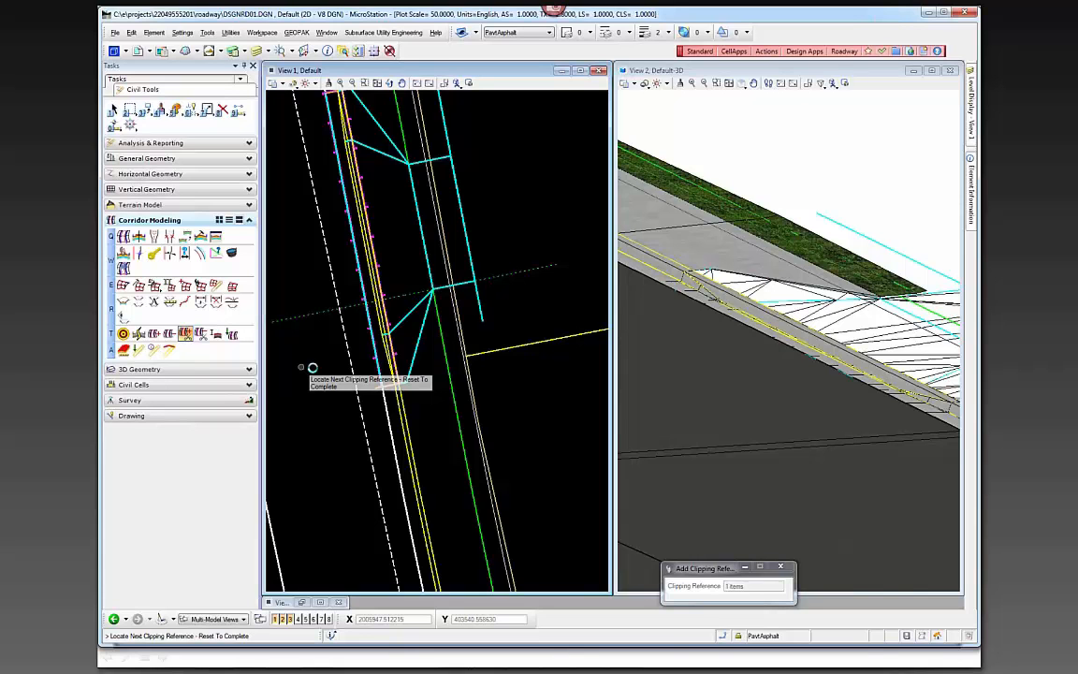
pyautogui.rightClick(312, 367)
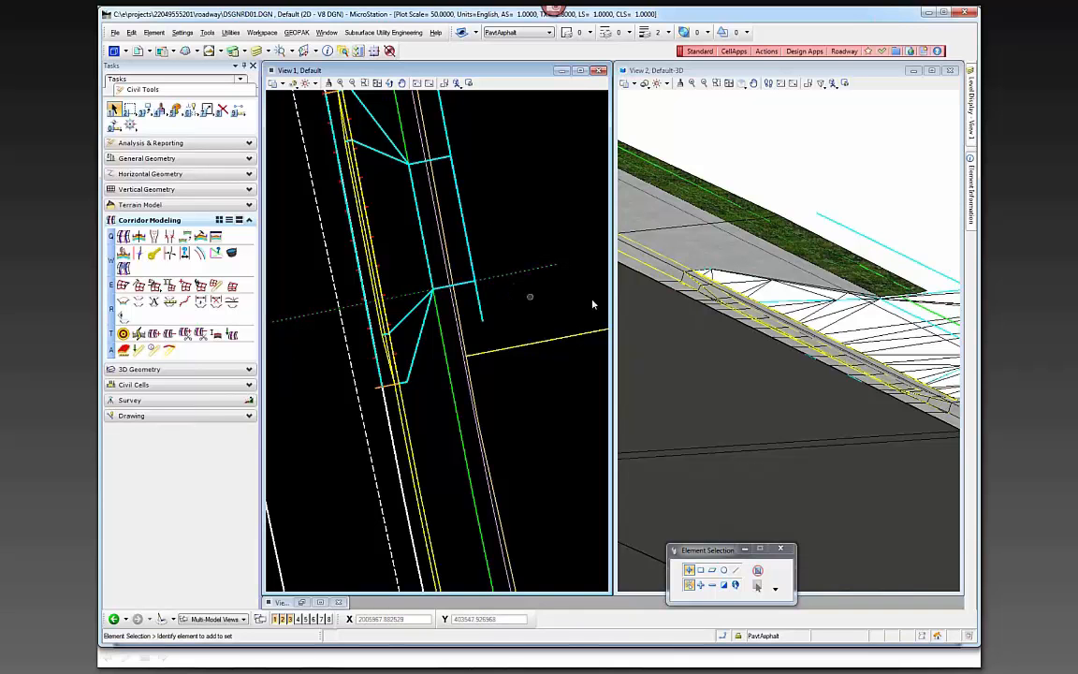
# Step: Examine how the clipped sidewalk and curb meet the driveway surface in the View 2 3D model
pyautogui.scroll(-1, 714, 324)
pyautogui.scroll(1, 832, 347)
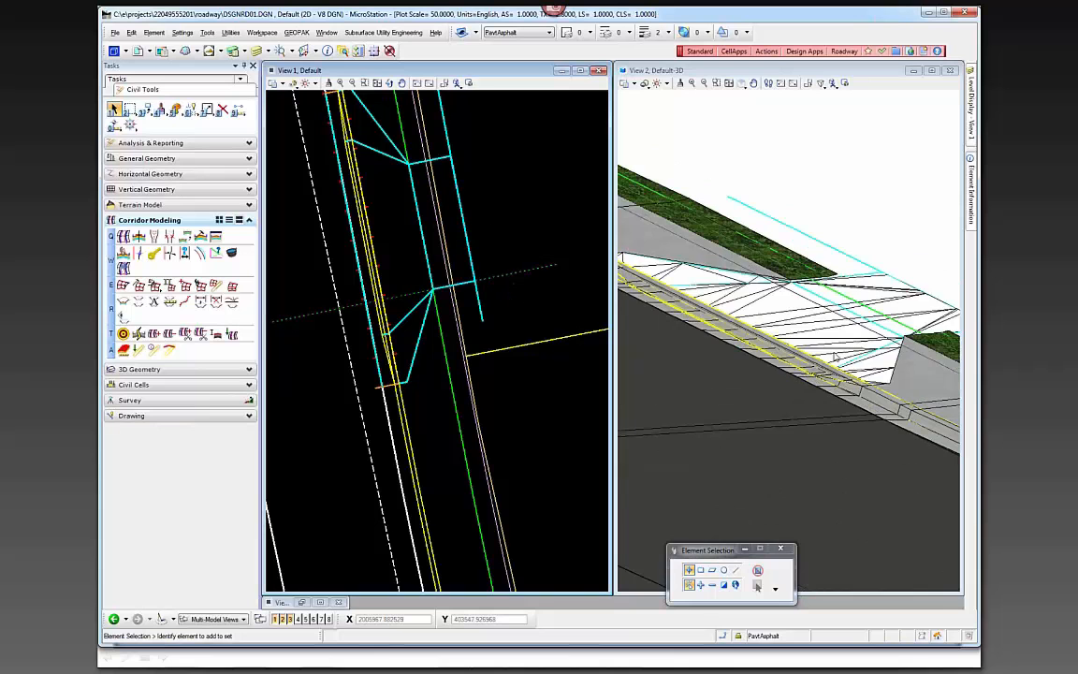
pyautogui.scroll(1, 850, 366)
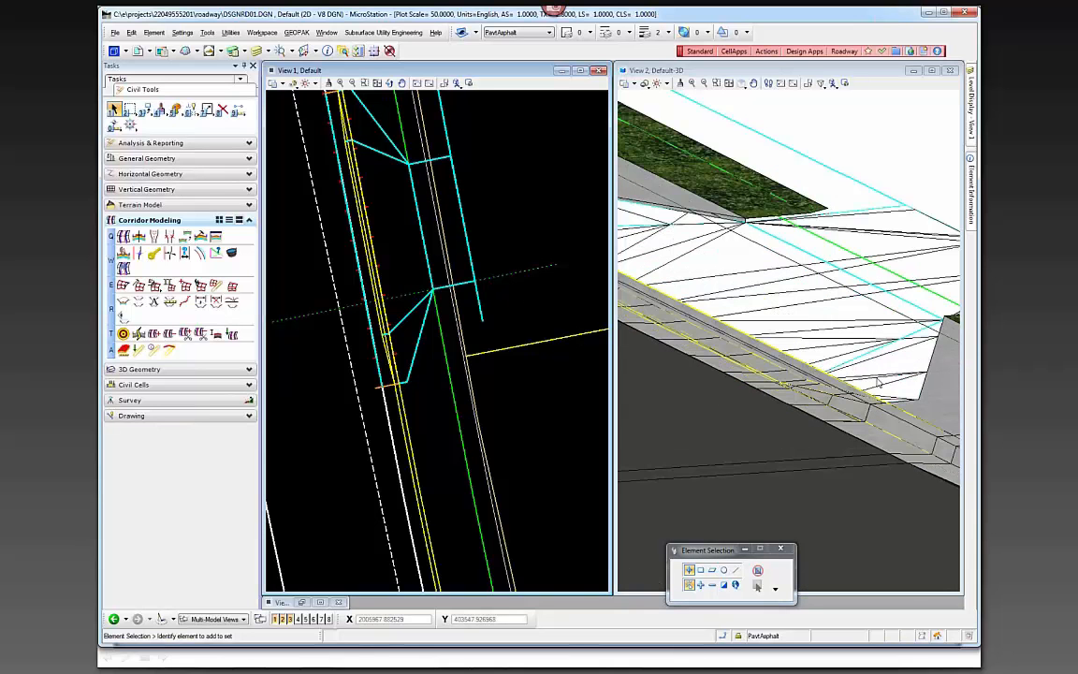
pyautogui.scroll(-1, 792, 344)
pyautogui.scroll(1, 815, 335)
pyautogui.scroll(-1, 715, 339)
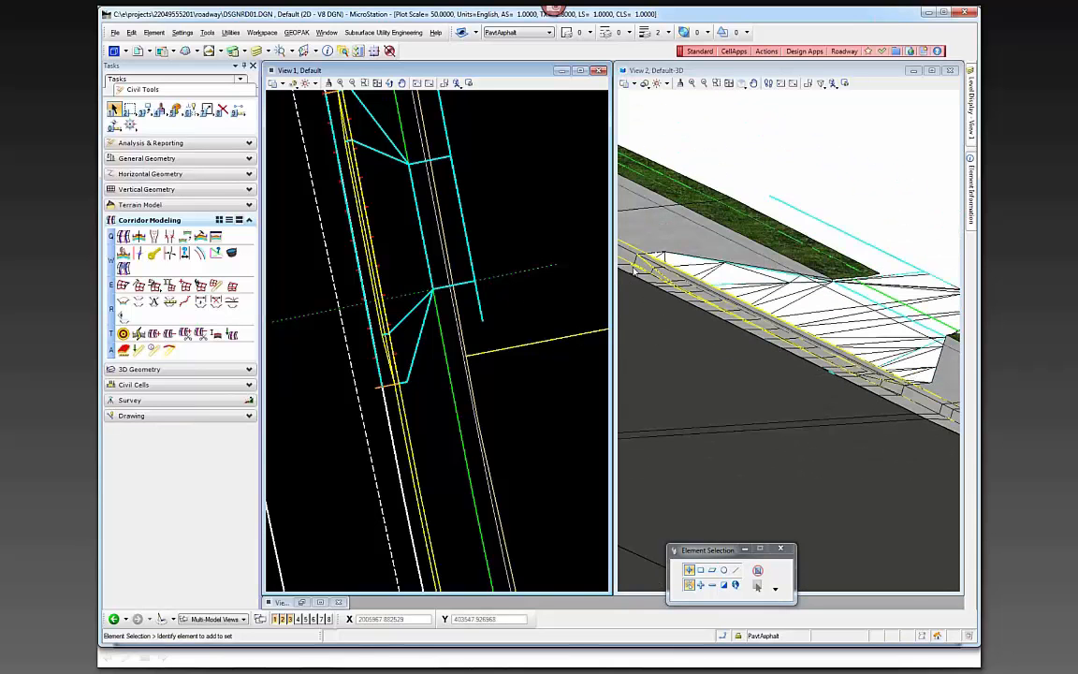
pyautogui.scroll(2, 633, 270)
pyautogui.scroll(-1, 798, 350)
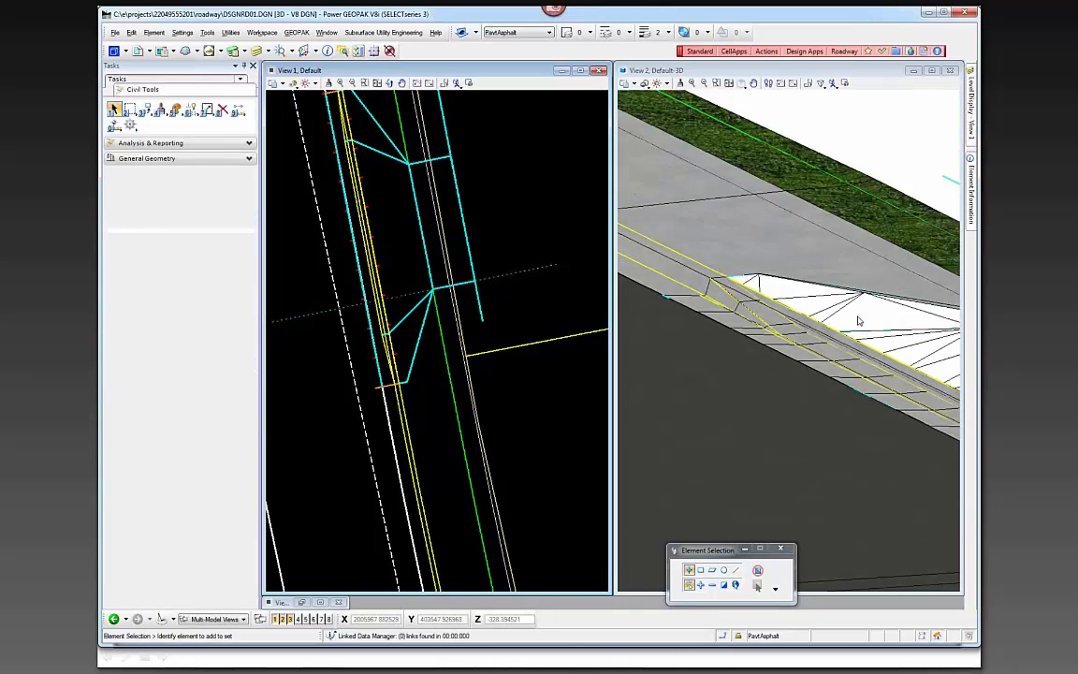
pyautogui.scroll(-1, 749, 325)
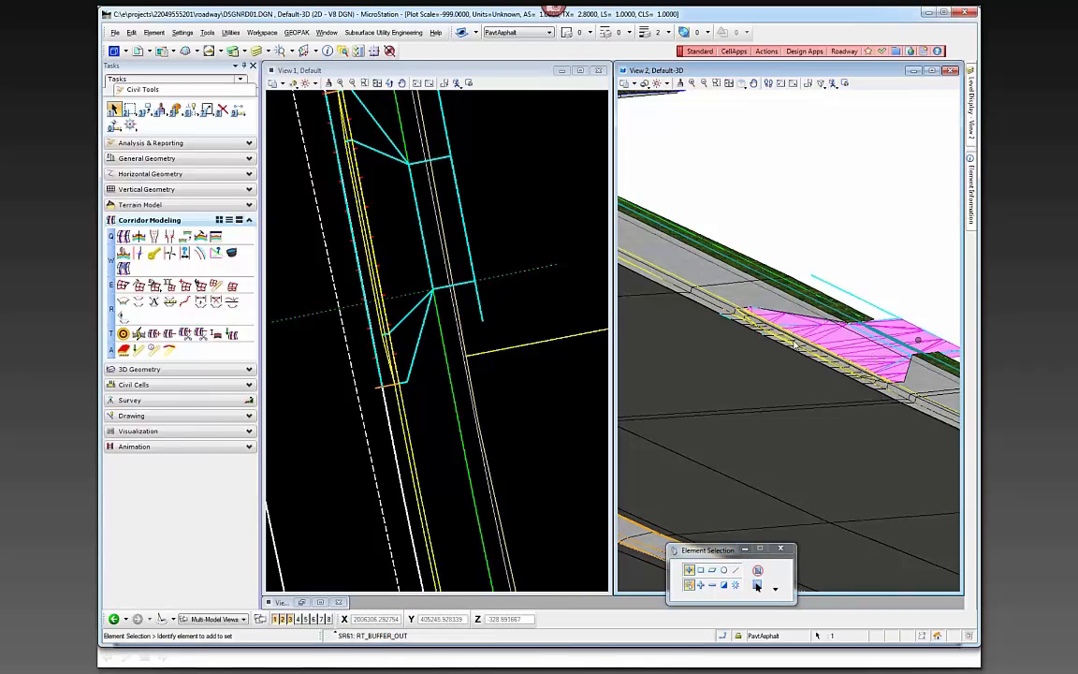
pyautogui.scroll(1, 795, 225)
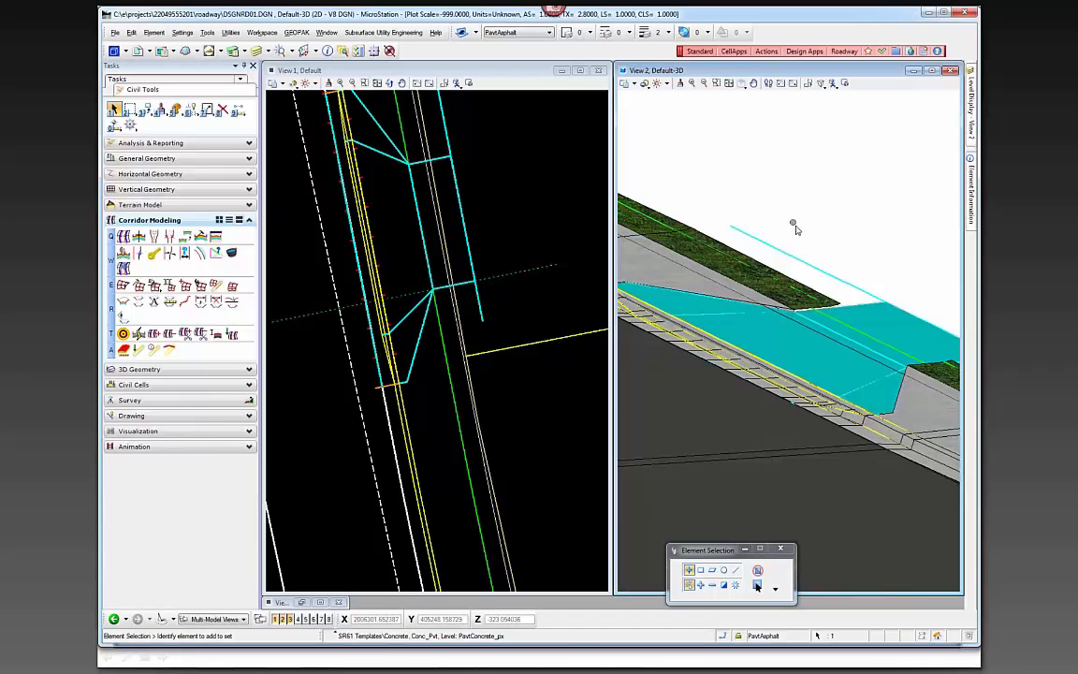
pyautogui.click(795, 234)
pyautogui.scroll(1, 795, 259)
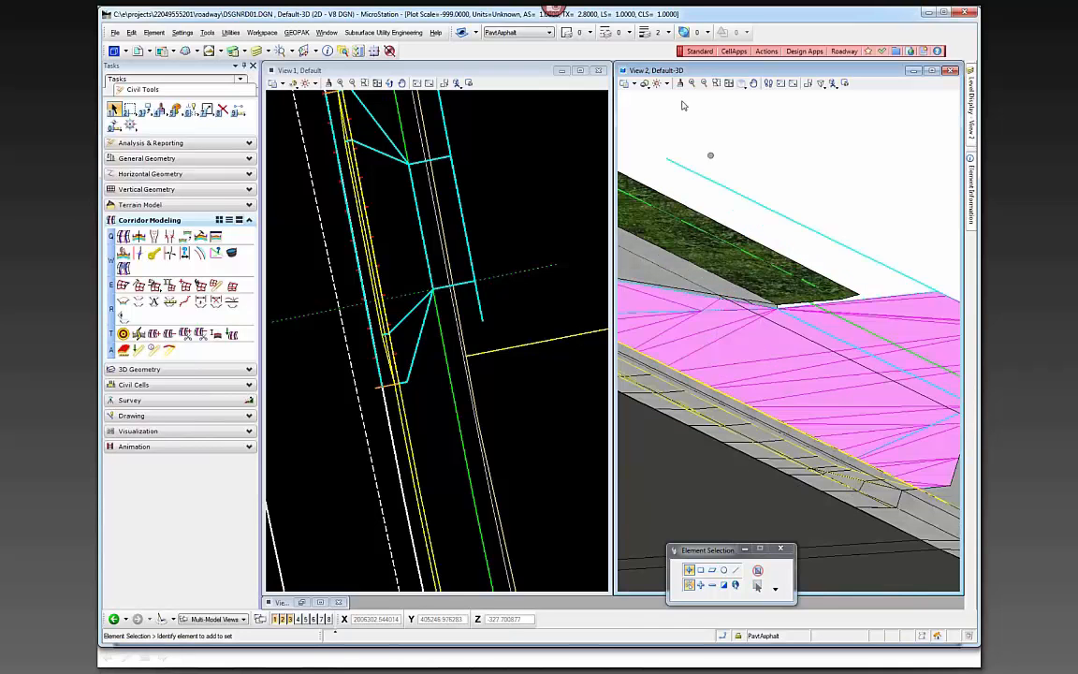
# Step: Rotate View 2 back to a top view of the driveway and roadway
pyautogui.click(741, 85)
pyautogui.click(765, 109)
pyautogui.click(755, 282)
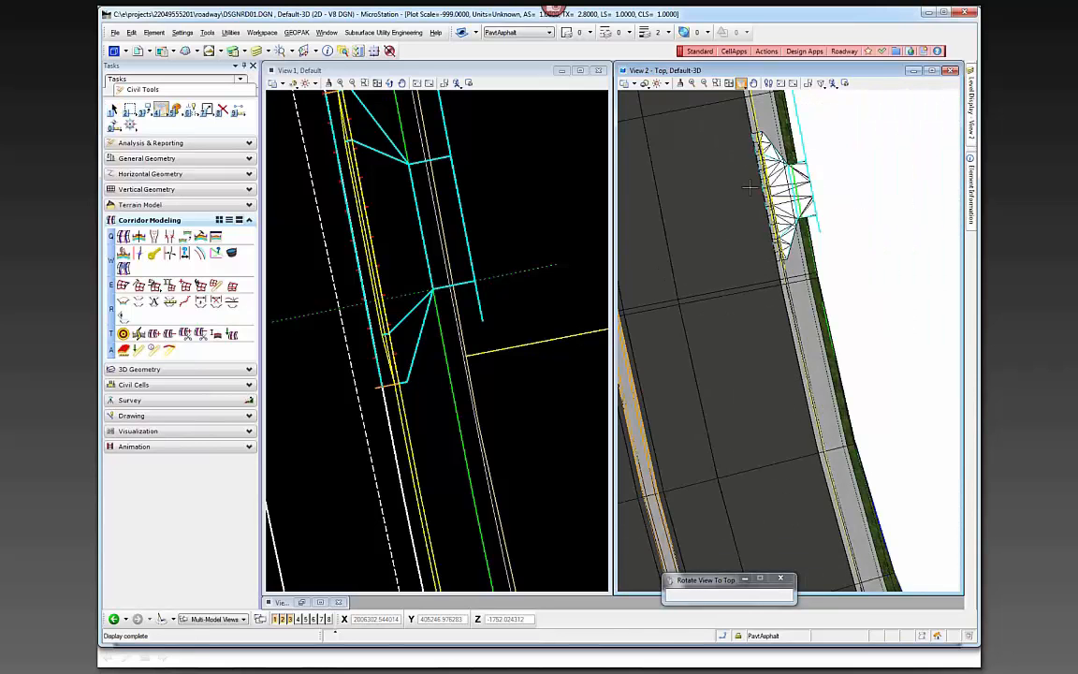
# Step: Display the TOPORD01.DGN reference in View 1 and examine the existing side road around the short crossing centerline
pyautogui.scroll(-2, 690, 276)
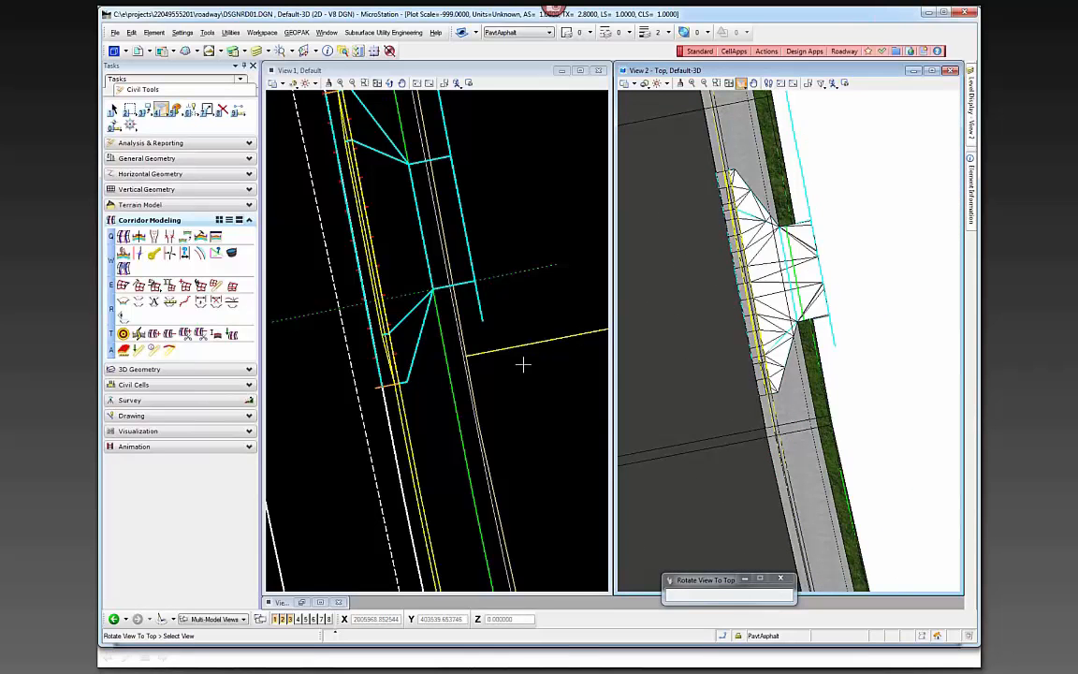
pyautogui.press('Escape')
pyautogui.scroll(-4, 525, 371)
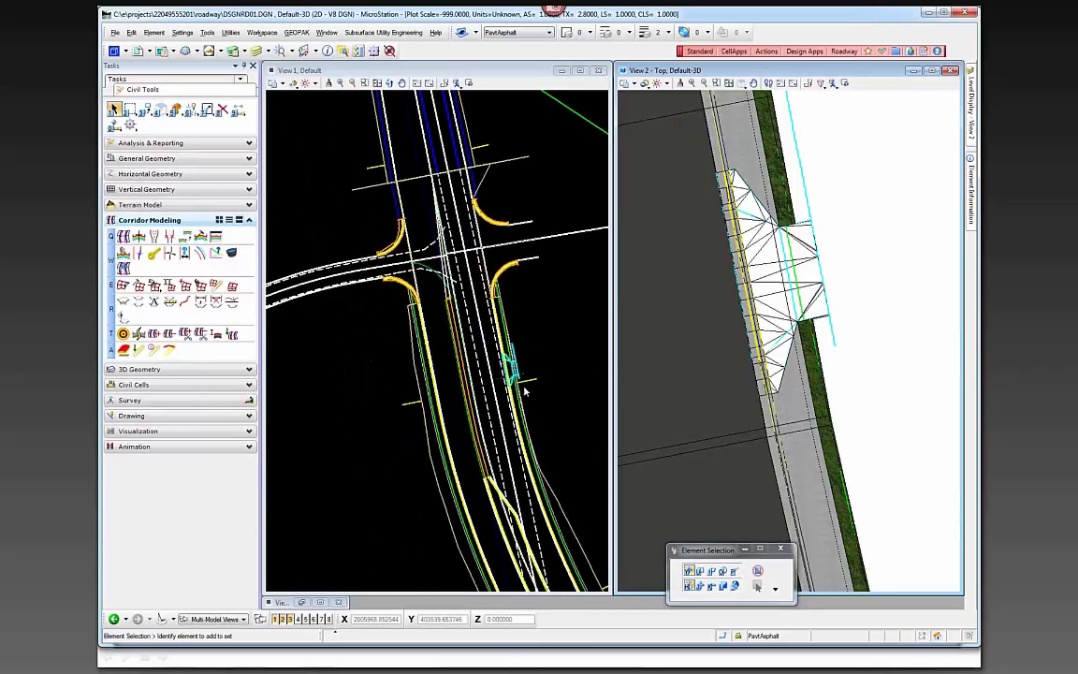
pyautogui.scroll(3, 498, 204)
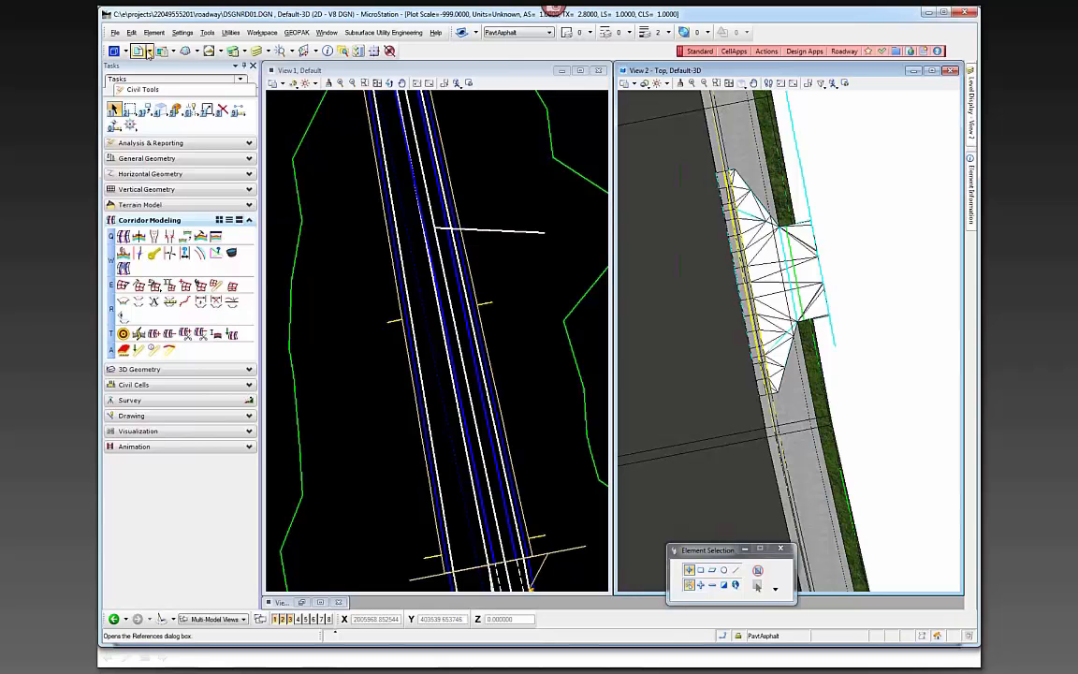
pyautogui.click(147, 52)
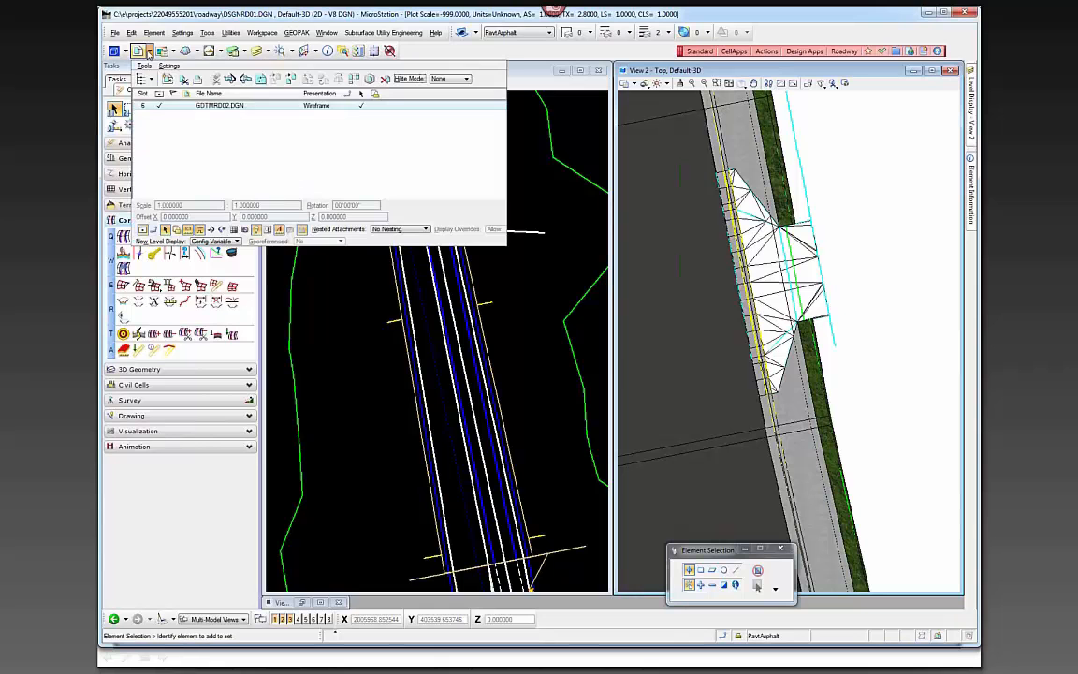
pyautogui.click(570, 232)
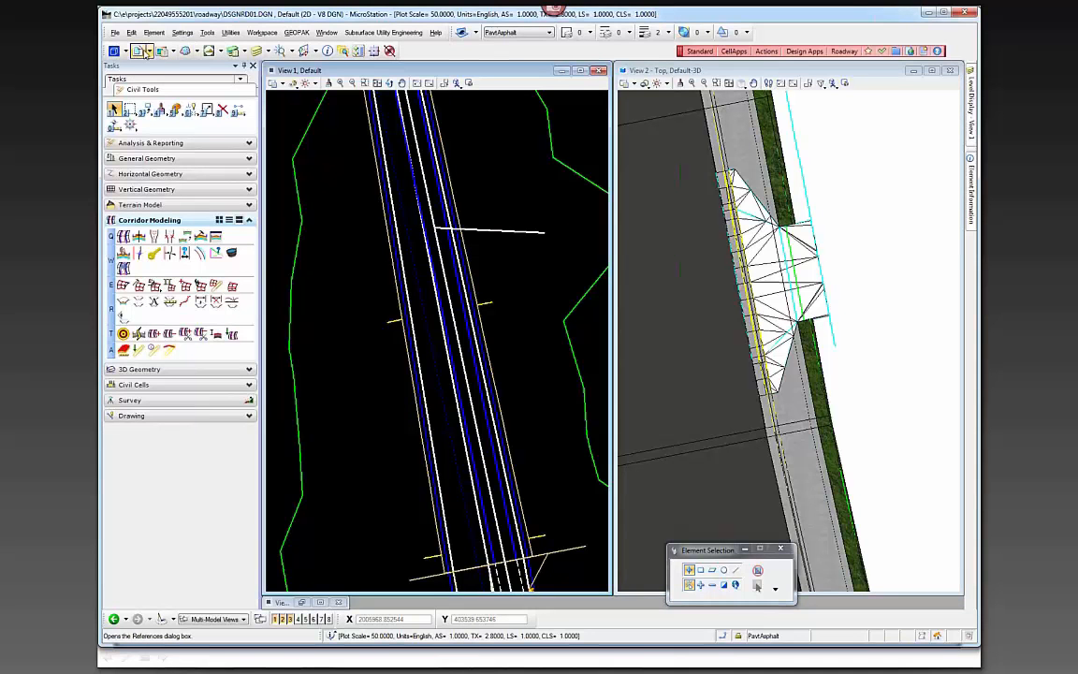
pyautogui.click(148, 53)
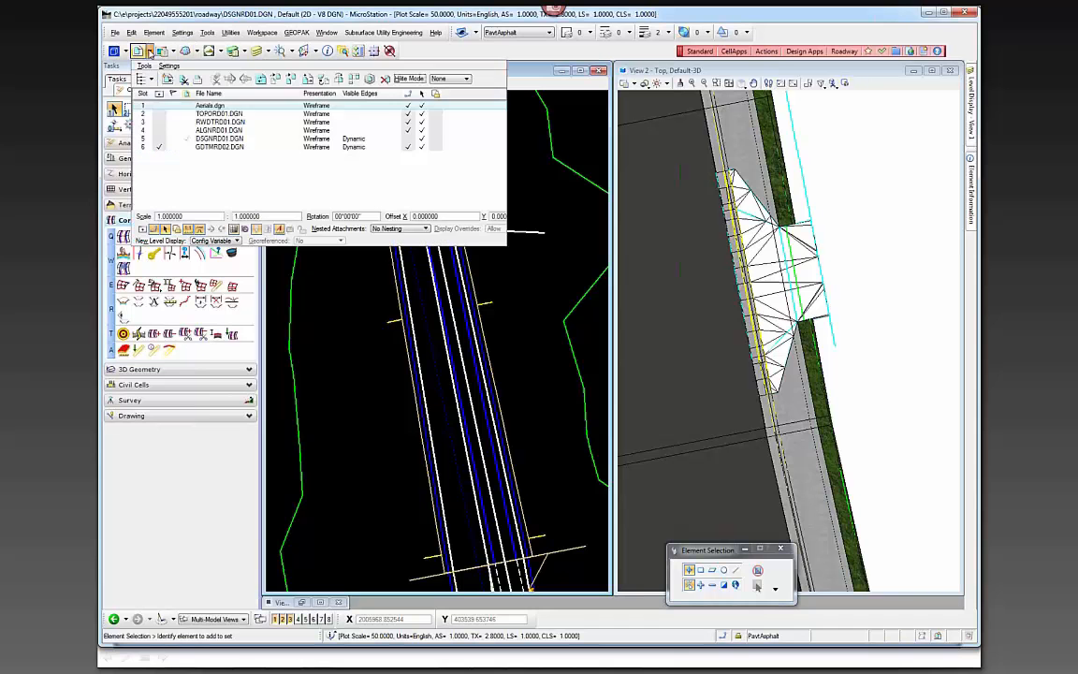
pyautogui.click(158, 115)
pyautogui.click(560, 212)
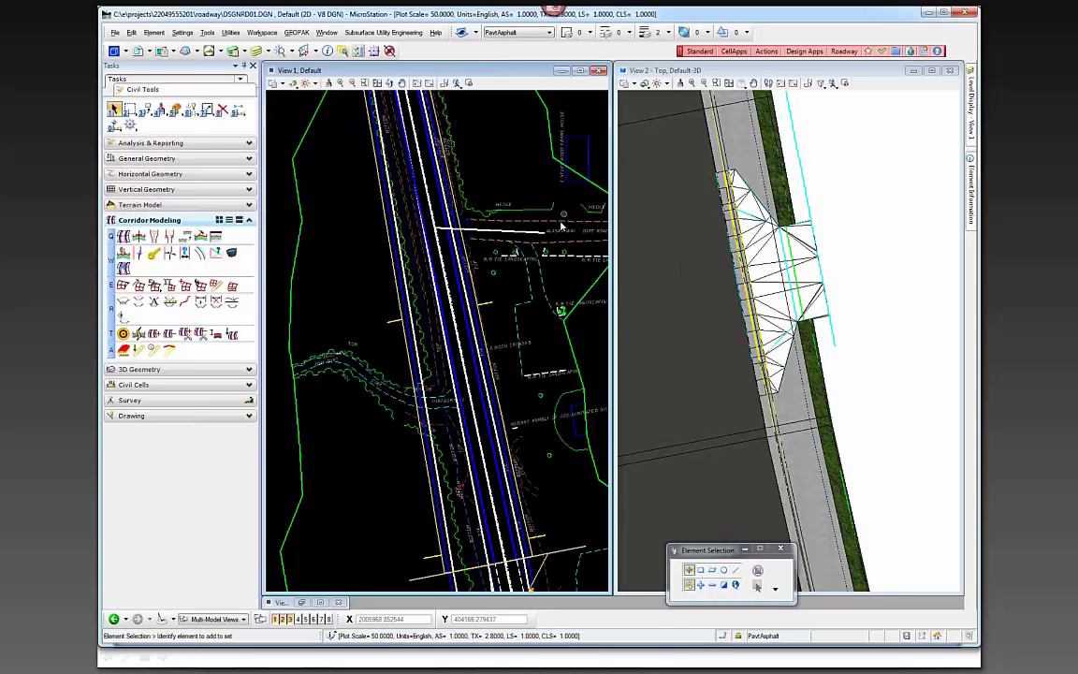
pyautogui.scroll(3, 565, 230)
pyautogui.scroll(-3, 426, 199)
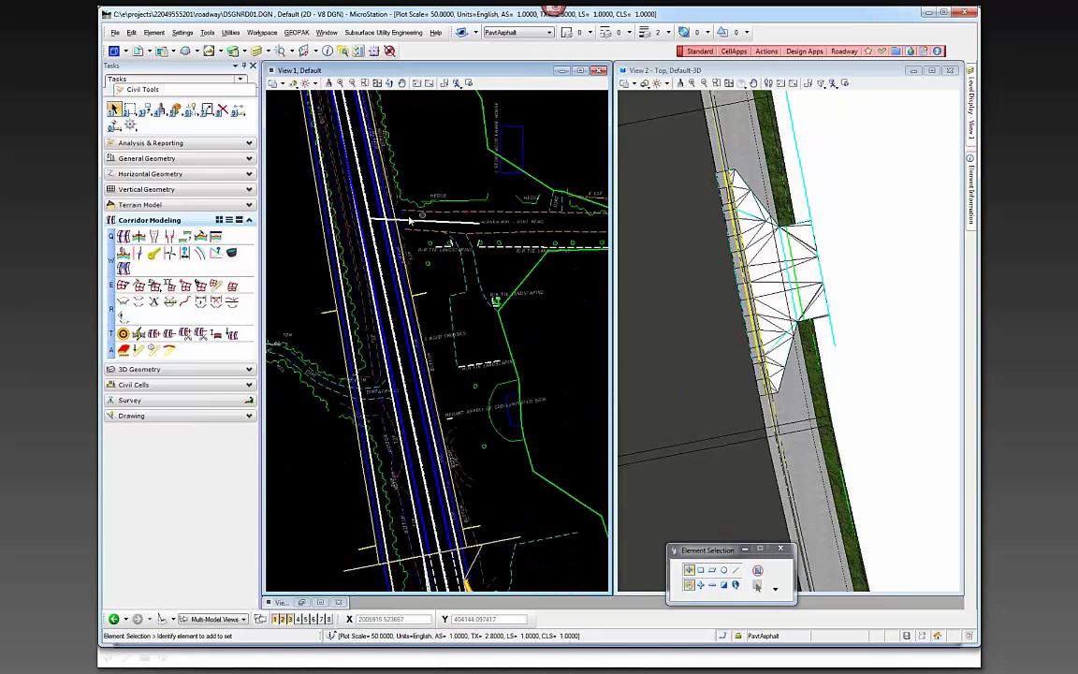
pyautogui.scroll(3, 383, 221)
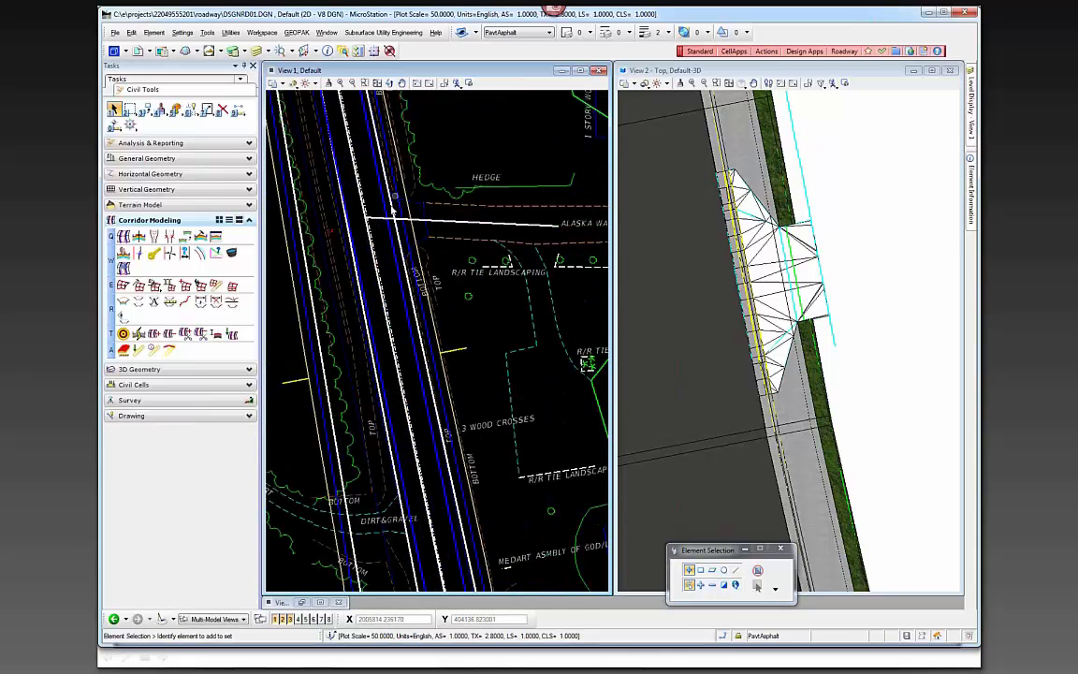
# Step: Turn off the display of the TOPORD01.DGN reference in View 1
pyautogui.click(149, 52)
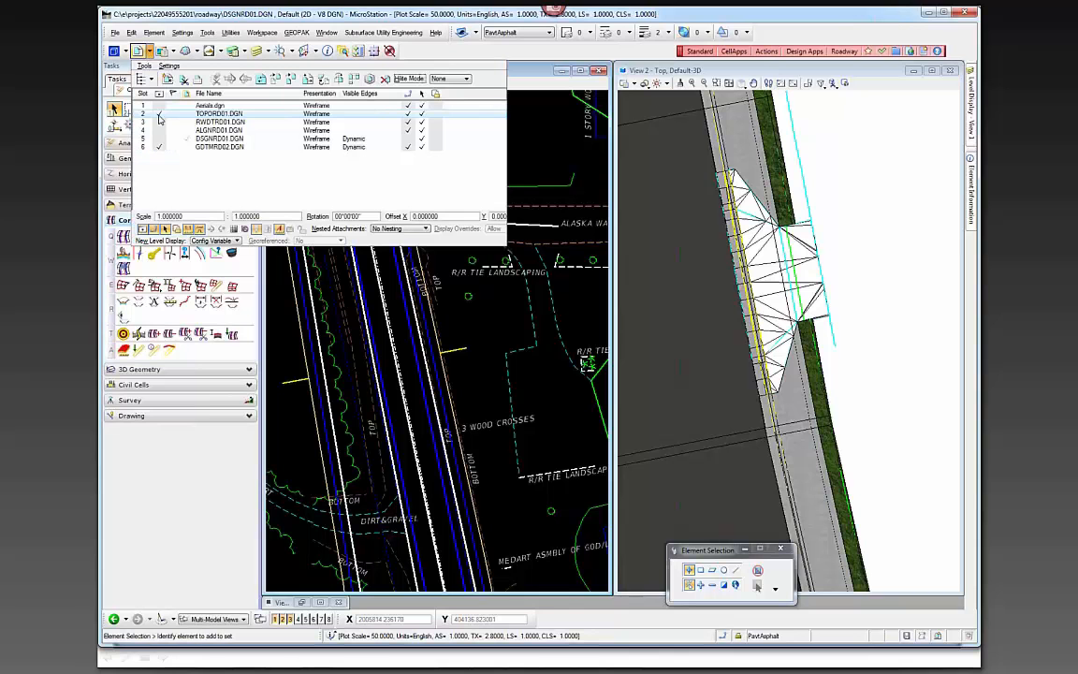
pyautogui.click(159, 114)
pyautogui.click(533, 174)
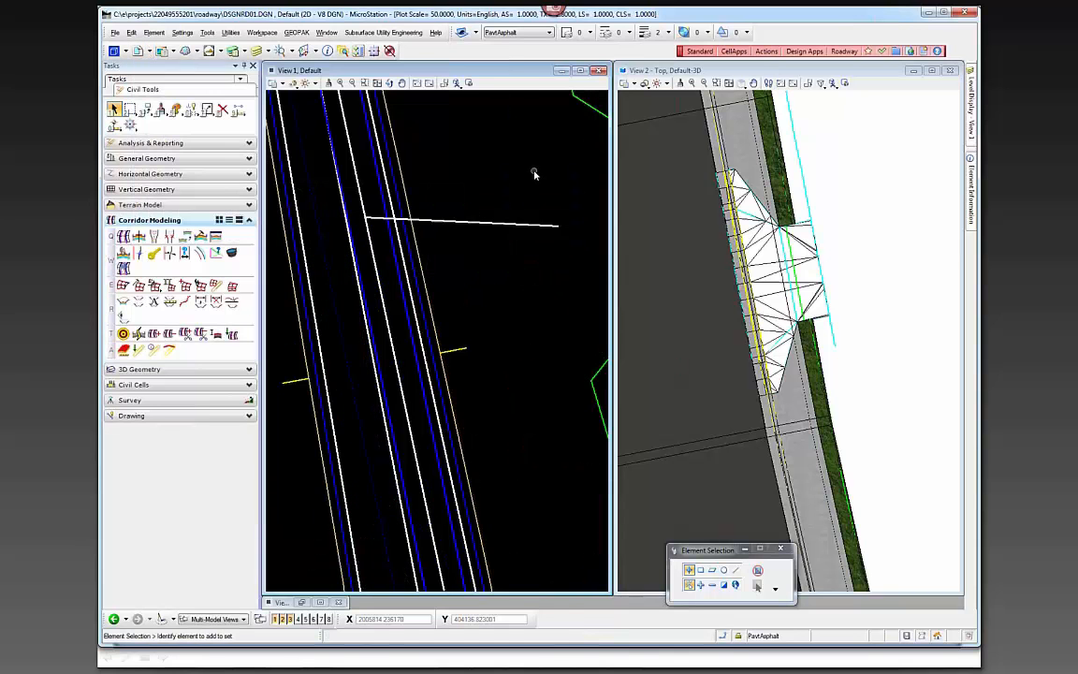
# Step: Examine the side-road centerline north of the intersection in View 1 and look for it in the View 2 3D model
pyautogui.scroll(-1, 525, 178)
pyautogui.scroll(-1, 473, 173)
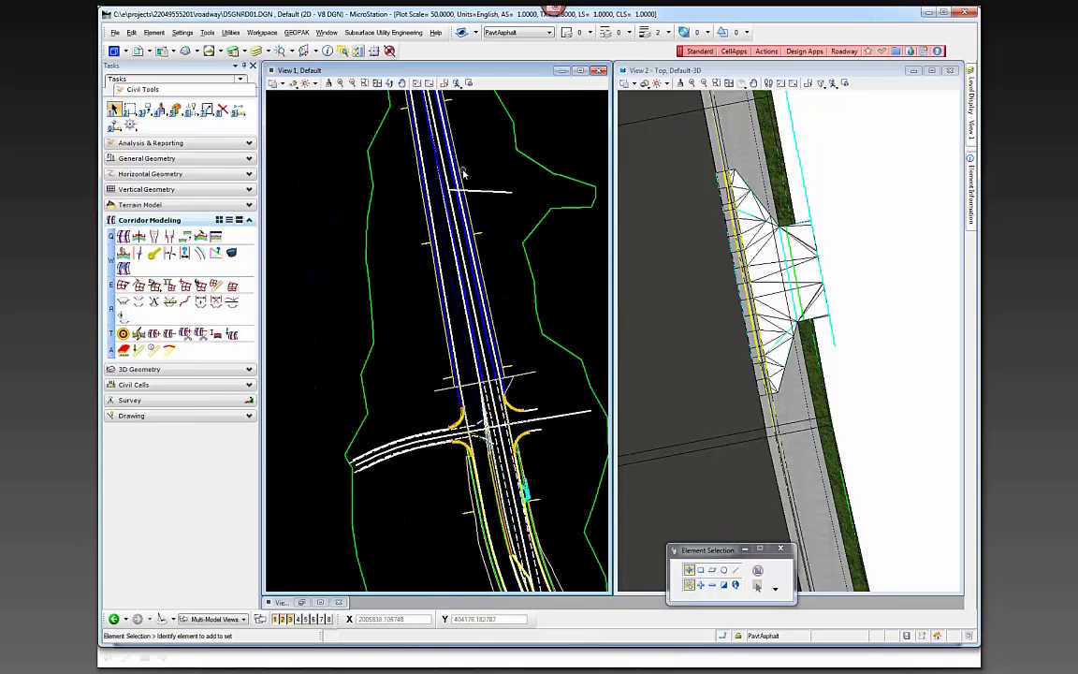
pyautogui.scroll(1, 530, 415)
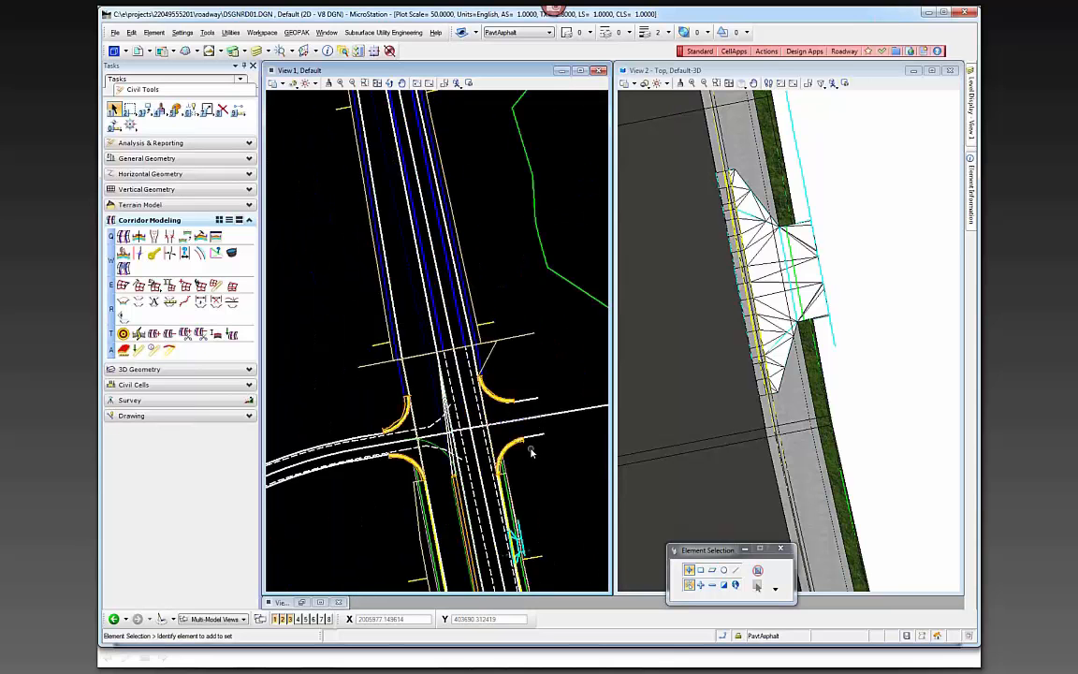
pyautogui.scroll(-1, 534, 446)
pyautogui.moveTo(480, 203)
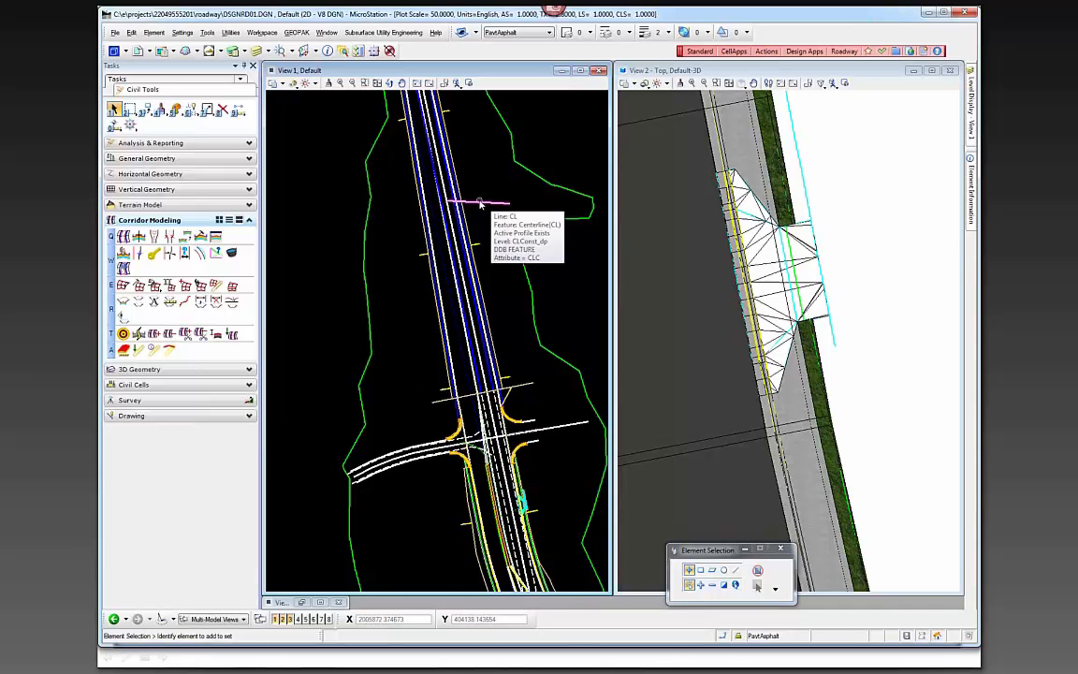
pyautogui.scroll(2, 477, 203)
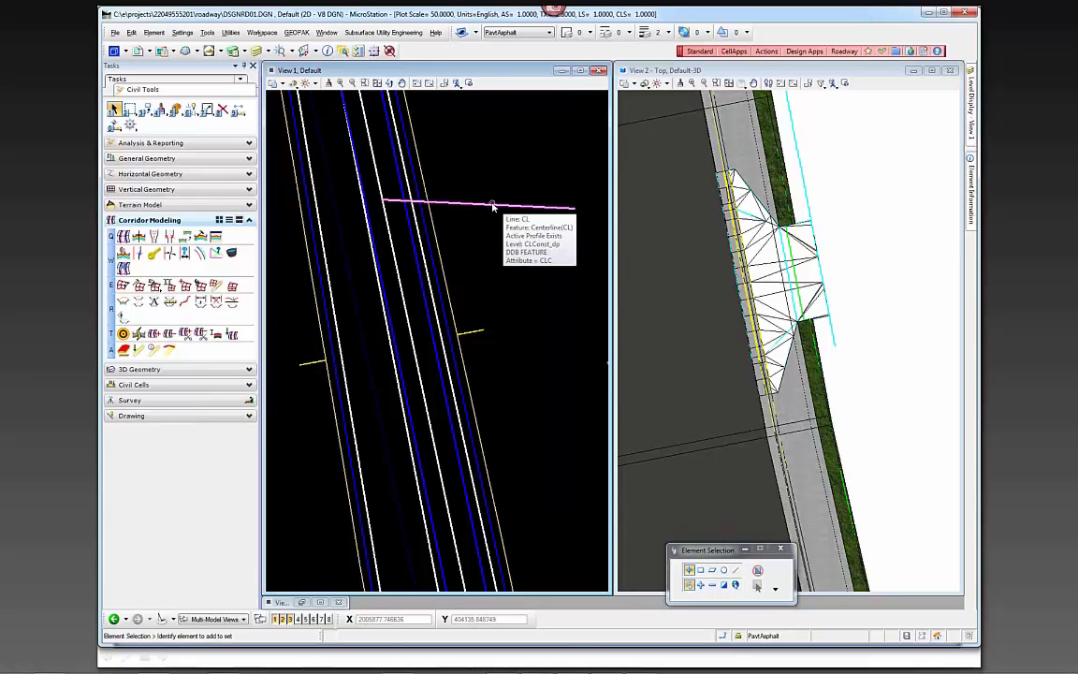
pyautogui.click(140, 370)
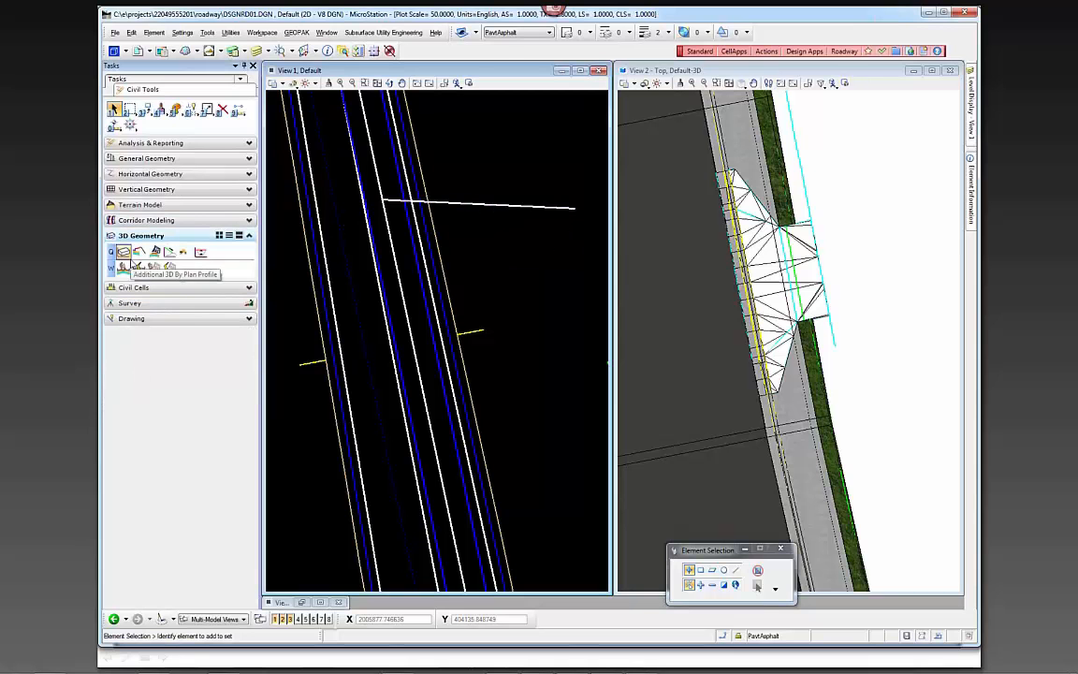
pyautogui.scroll(-5, 796, 496)
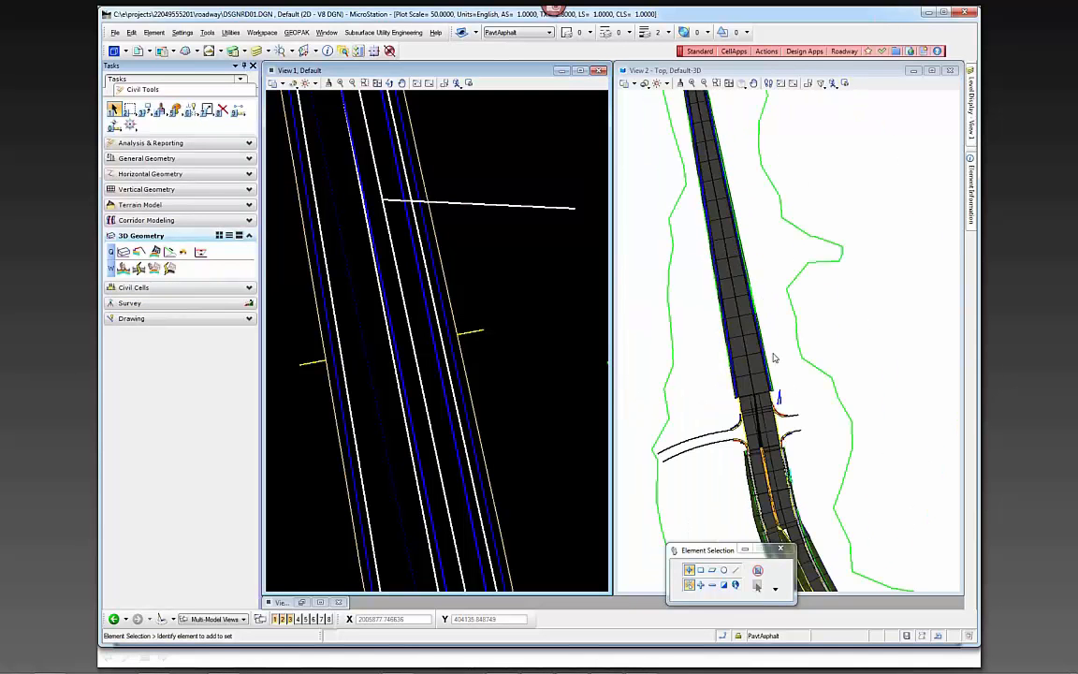
pyautogui.scroll(-2, 774, 357)
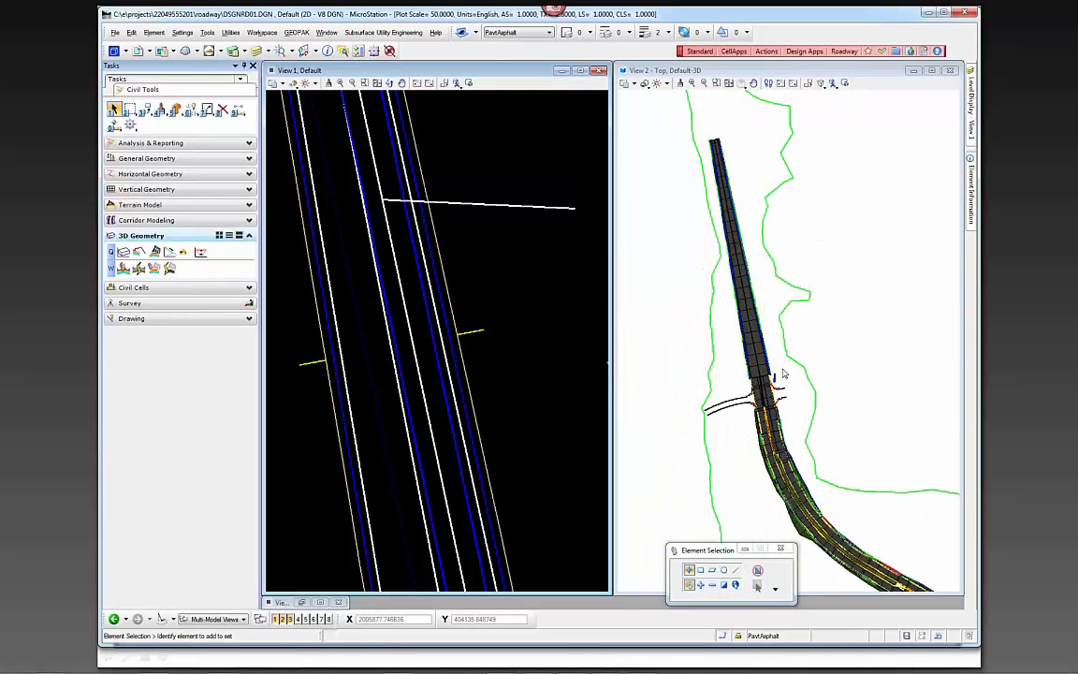
pyautogui.scroll(2, 784, 374)
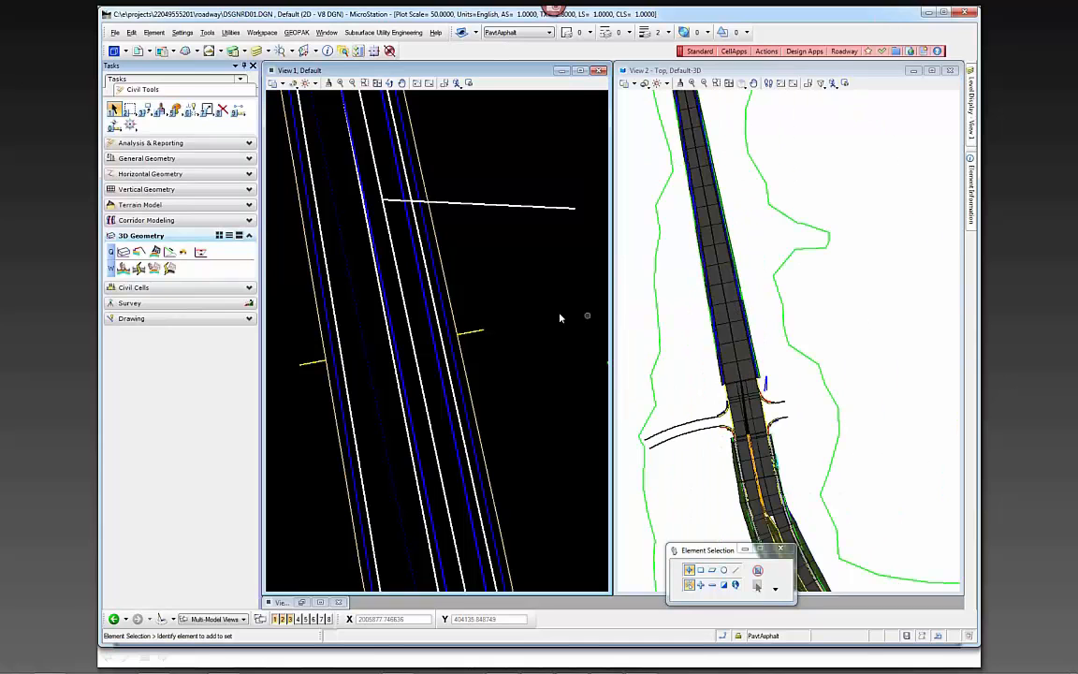
# Step: Restore the View 3 profile window from full size and fit it beneath View 1, keeping View 2 open
pyautogui.click(487, 208)
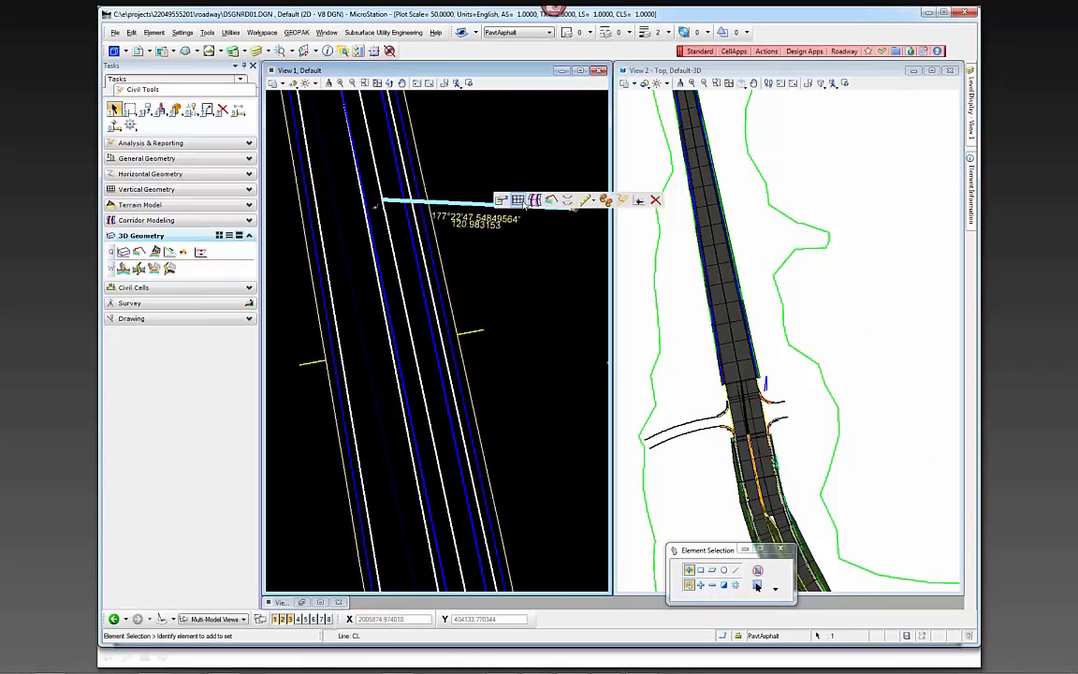
pyautogui.click(321, 602)
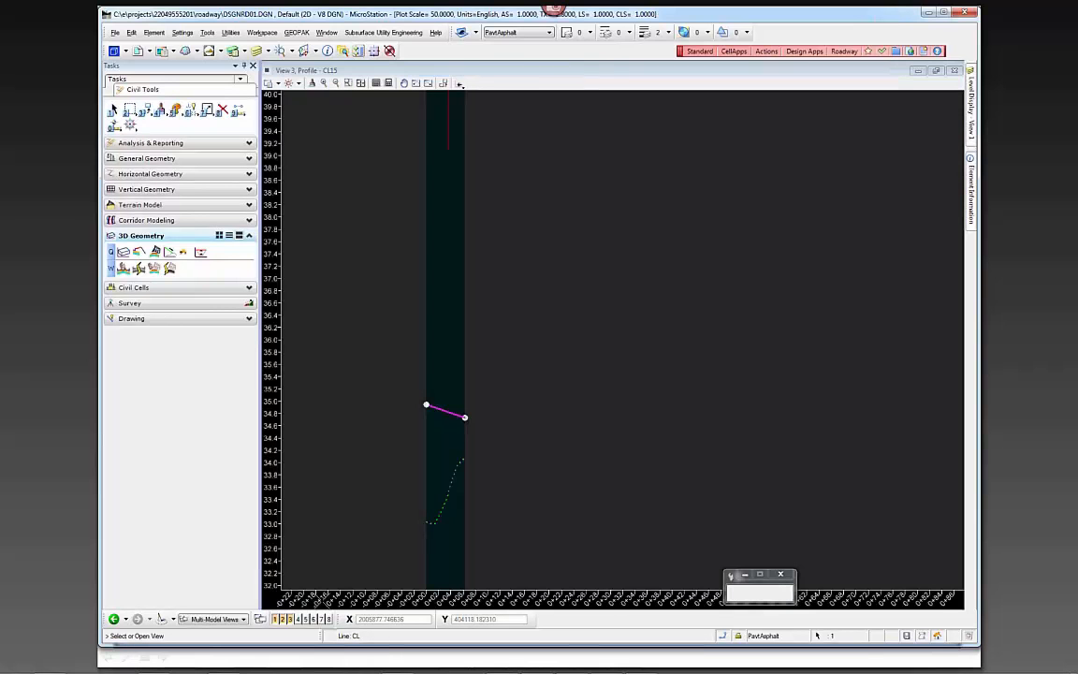
pyautogui.click(934, 72)
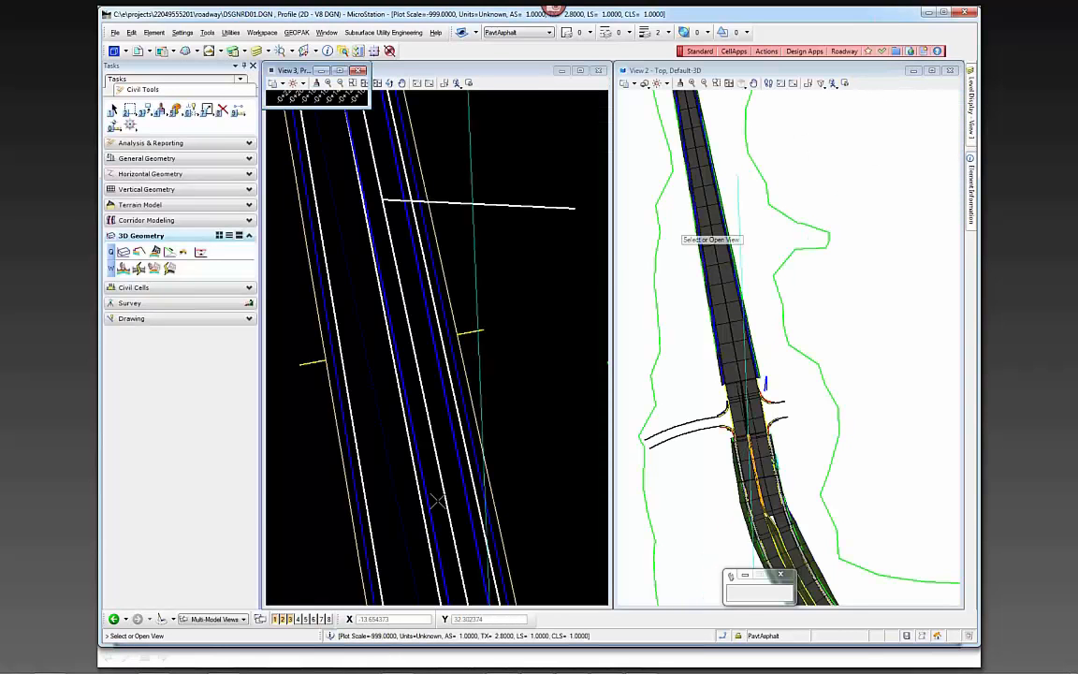
pyautogui.click(283, 619)
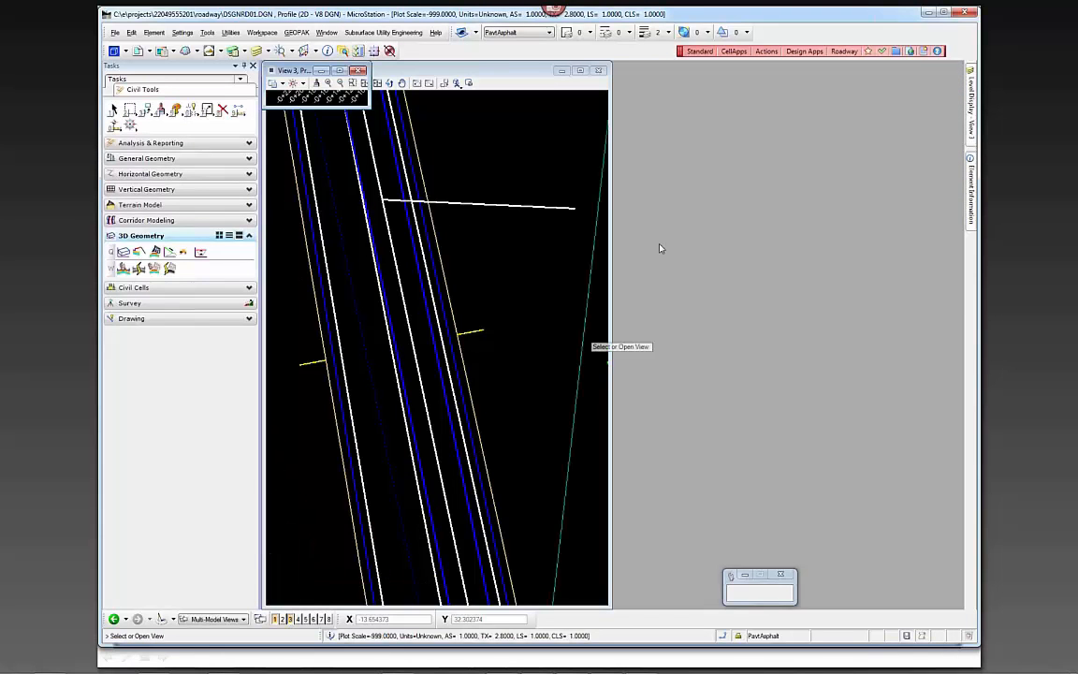
pyautogui.click(283, 619)
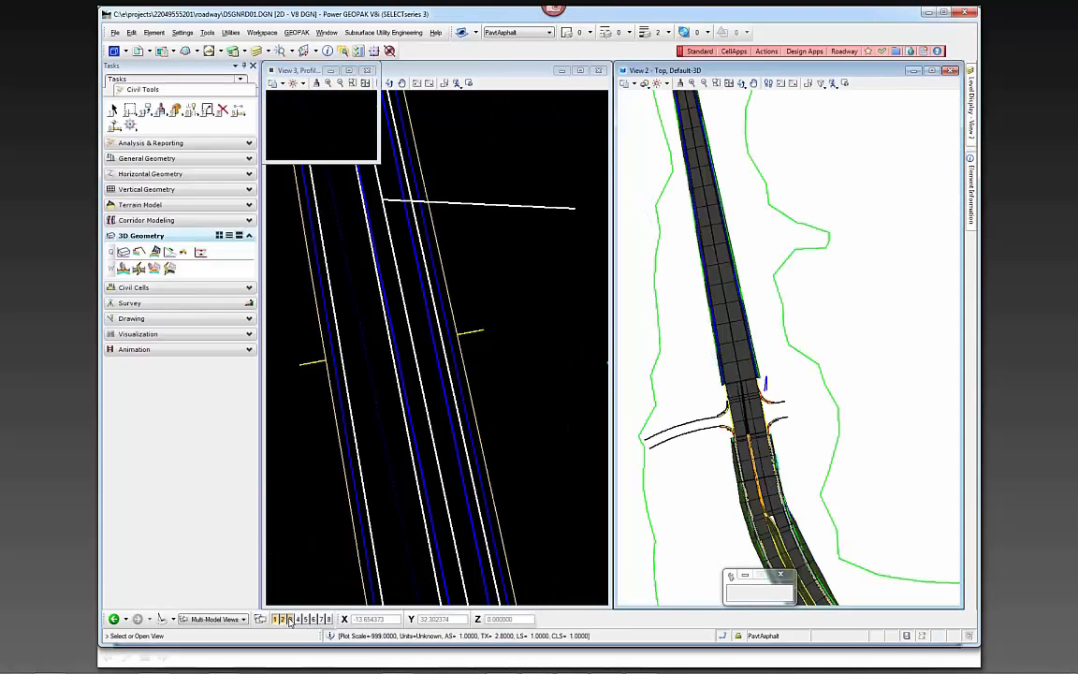
pyautogui.moveTo(305, 73); pyautogui.dragTo(310, 515)
pyautogui.moveTo(385, 503); pyautogui.dragTo(612, 426)
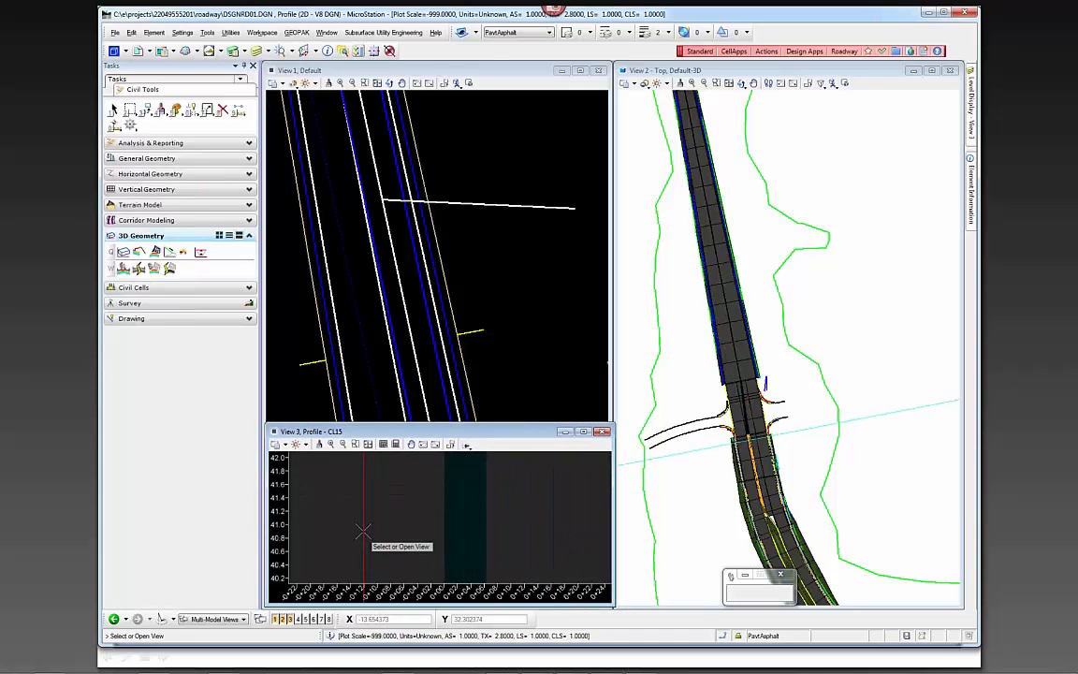
# Step: Open the side-road centerline's profile in View 3 and check the matching 3D line beside the roadway in View 2
pyautogui.click(363, 531)
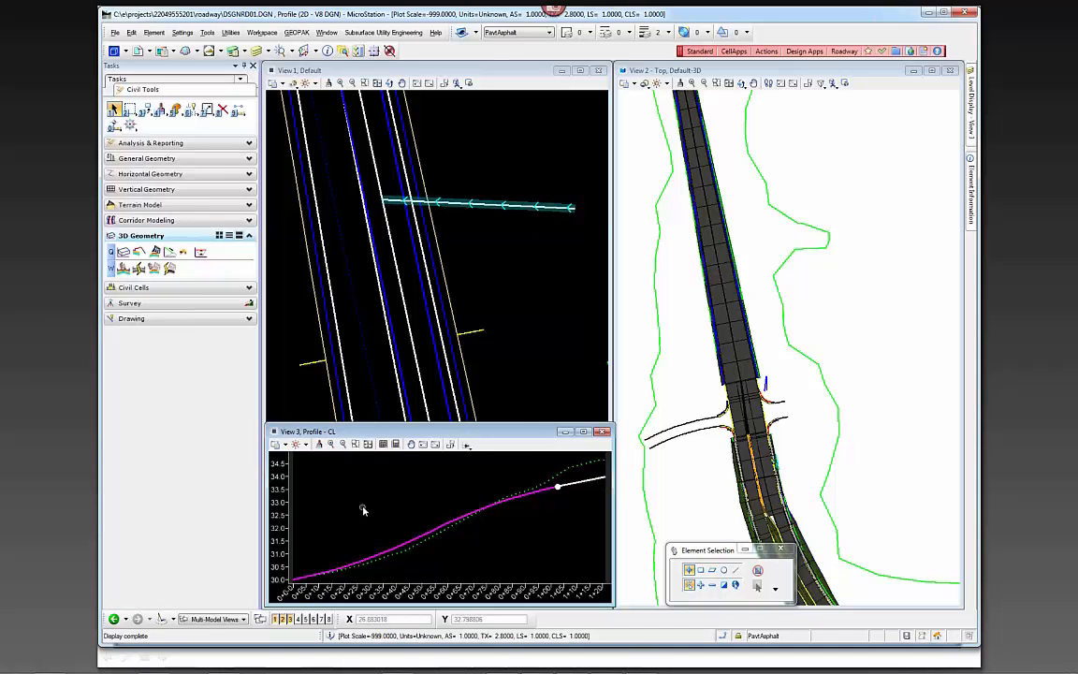
pyautogui.click(398, 552)
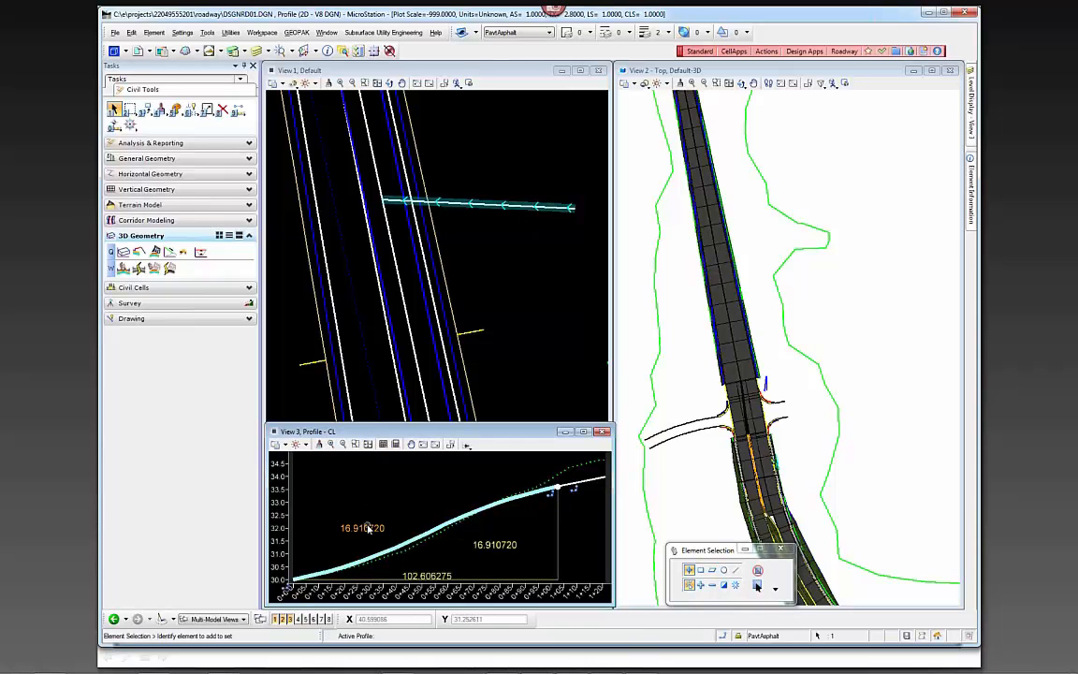
pyautogui.moveTo(428, 534)
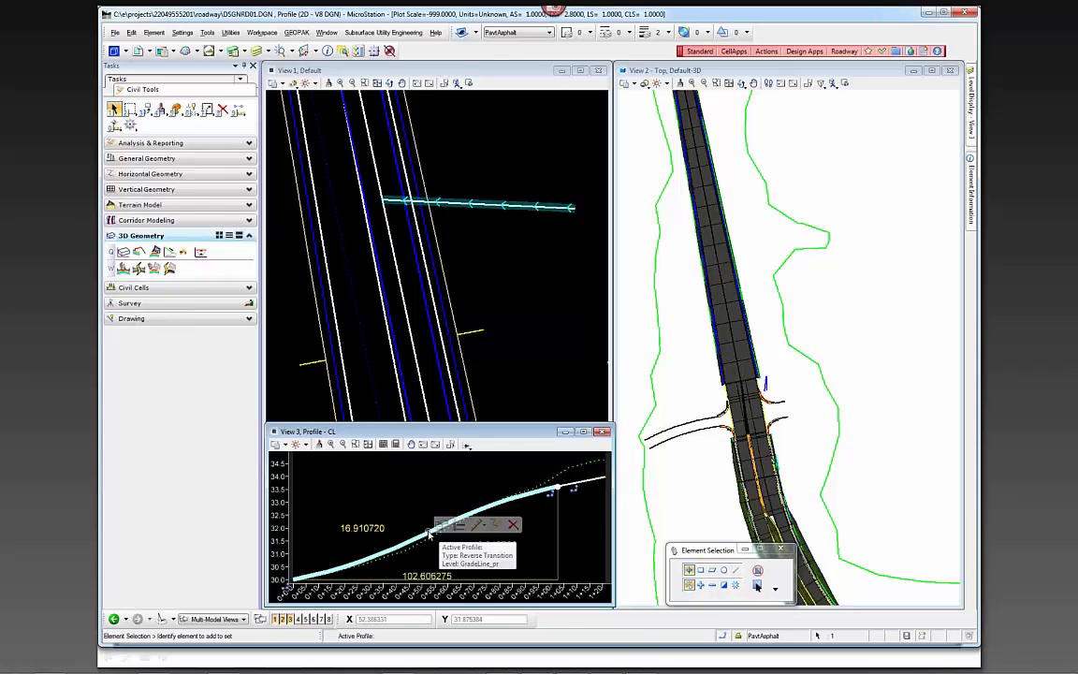
pyautogui.click(683, 308)
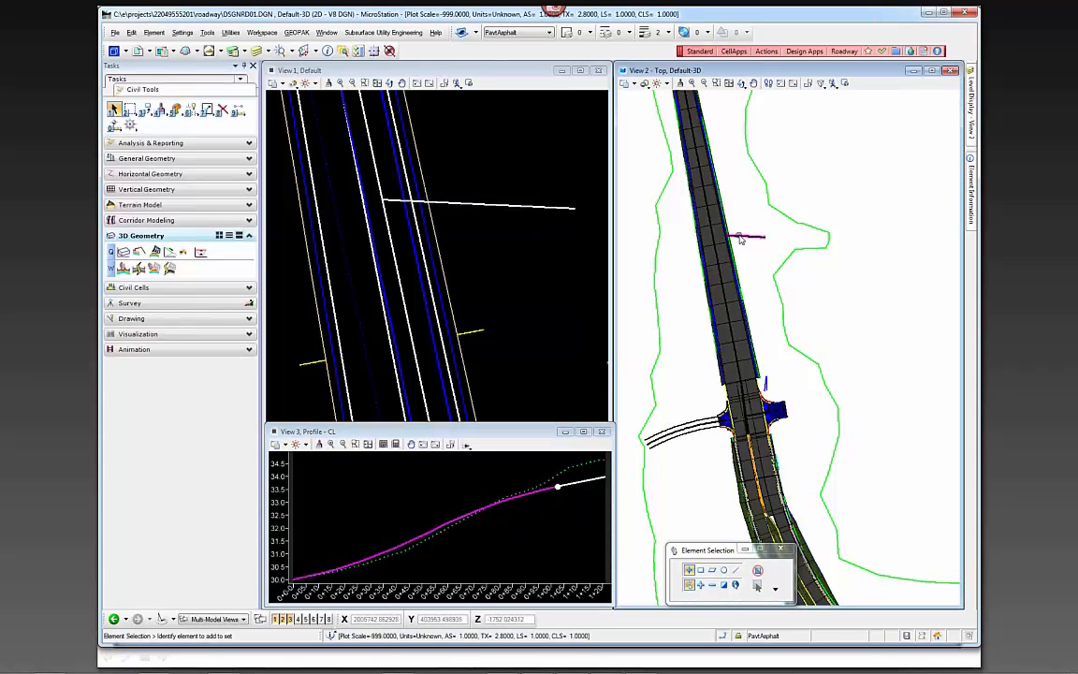
pyautogui.scroll(3, 735, 238)
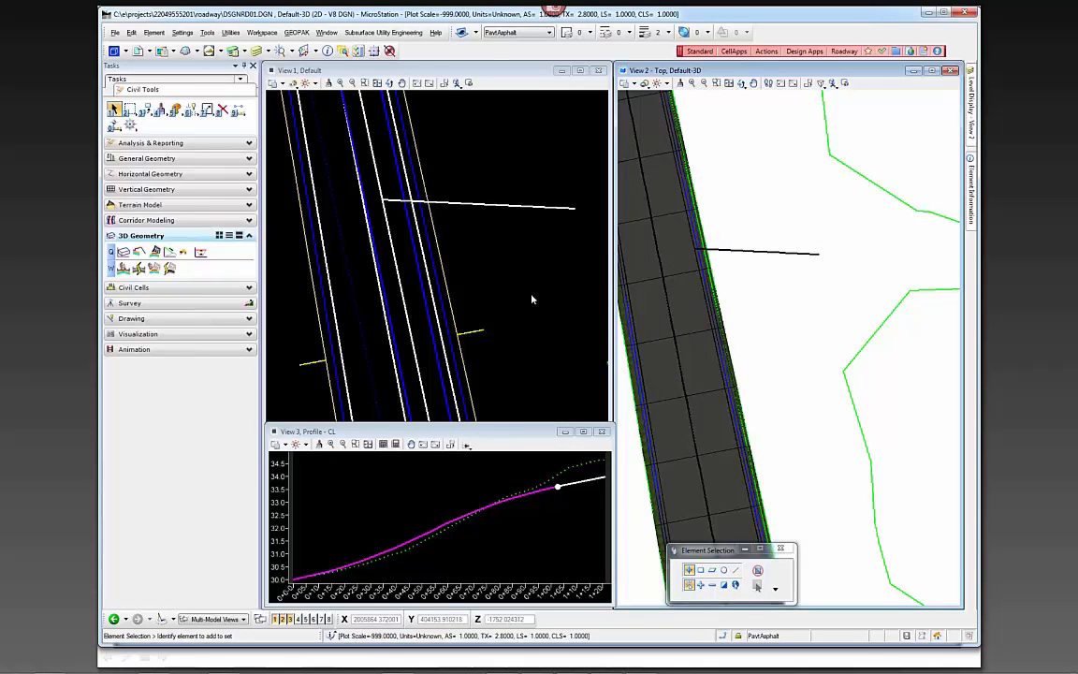
# Step: Start placing a civil cell and choose 3DRuralTurnout from the FDOT_Driveways.dgnlib library
pyautogui.click(131, 287)
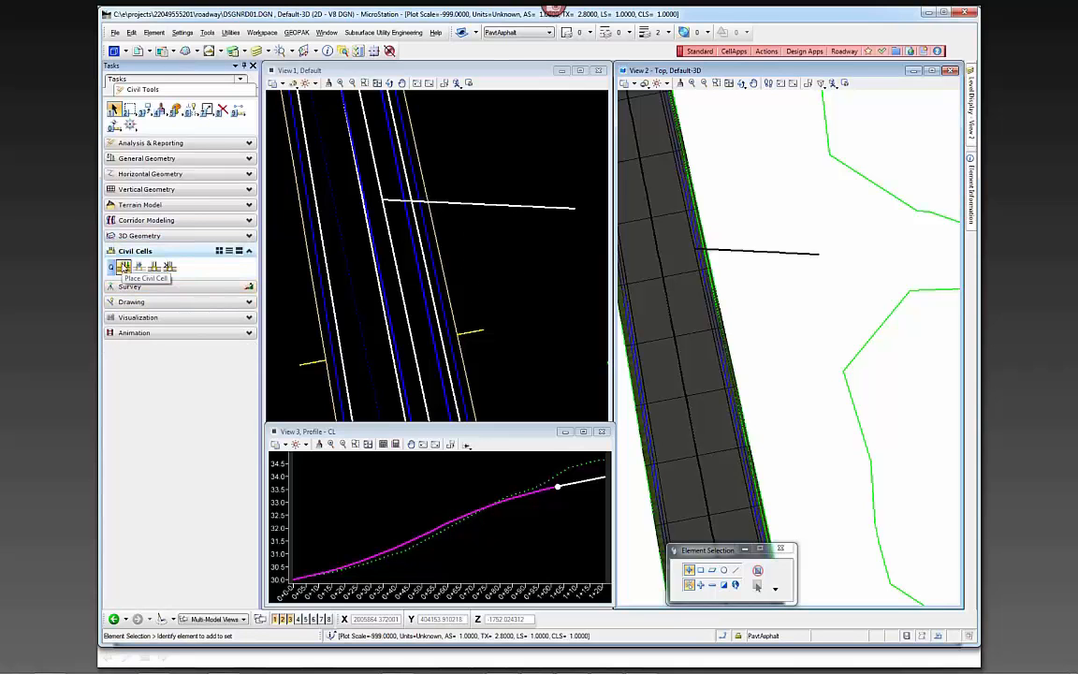
pyautogui.click(124, 267)
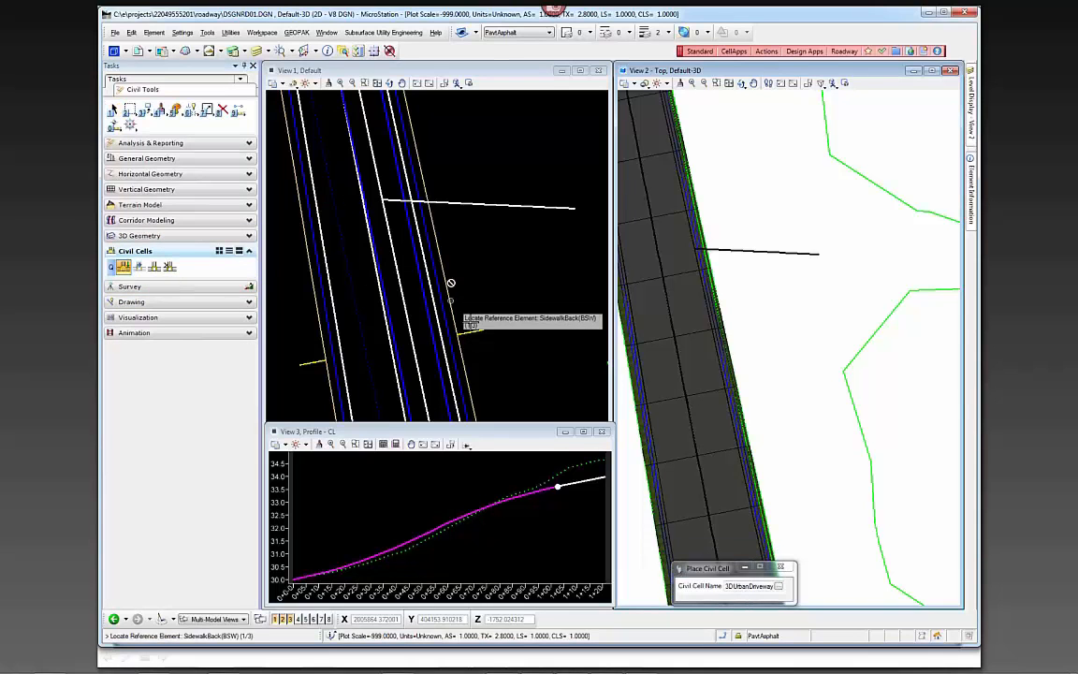
pyautogui.click(778, 586)
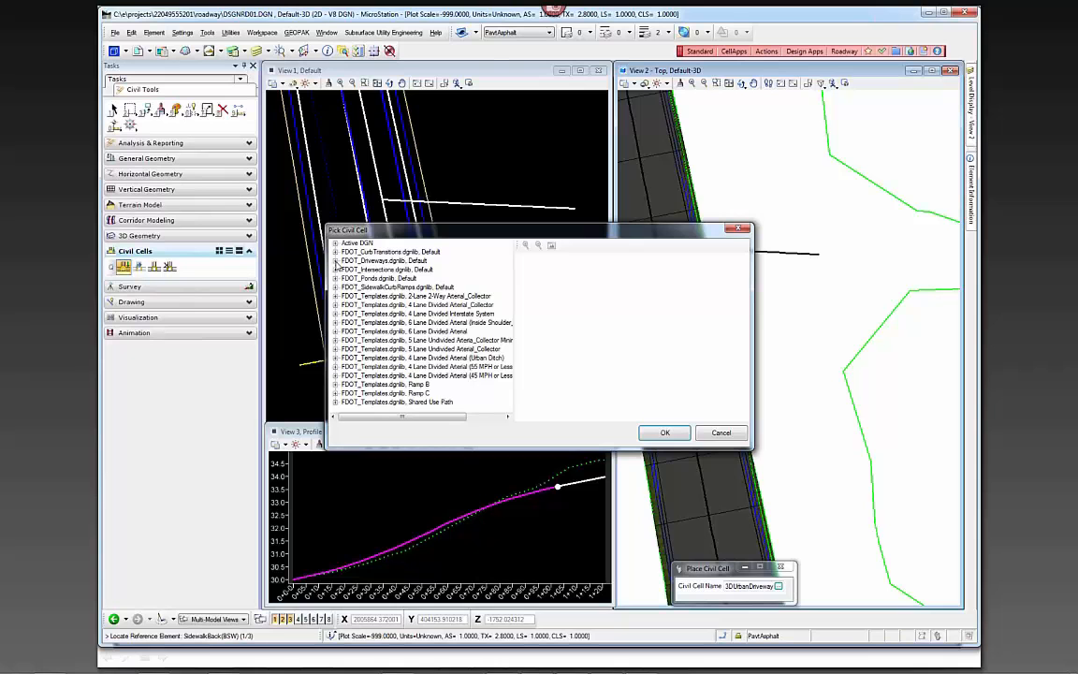
pyautogui.click(336, 261)
pyautogui.click(372, 279)
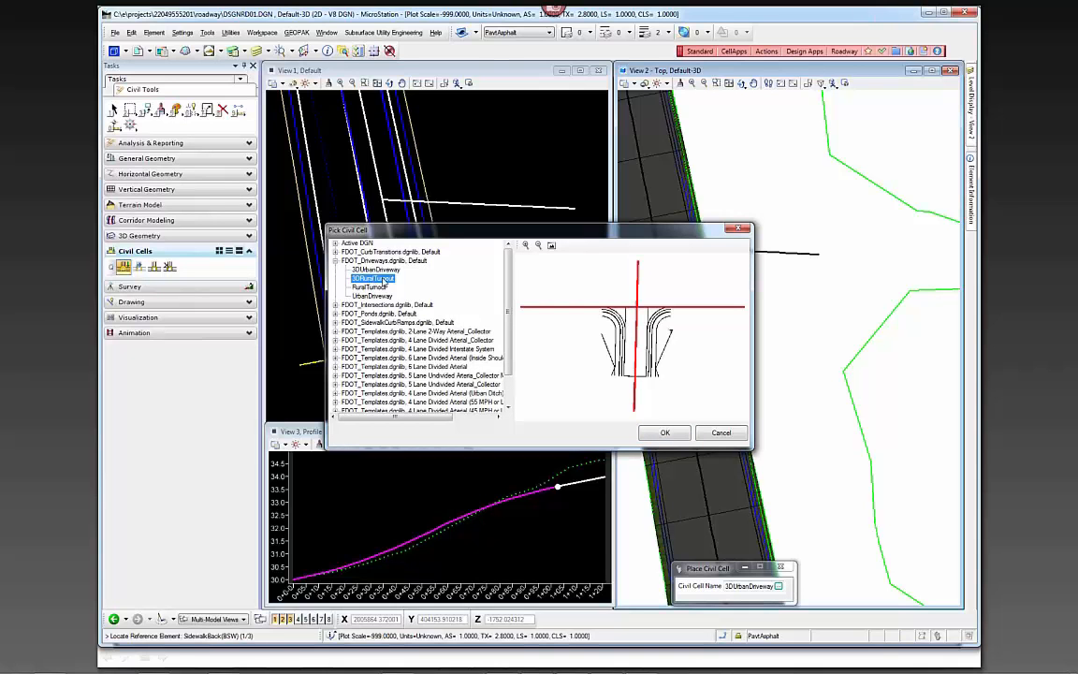
pyautogui.click(673, 436)
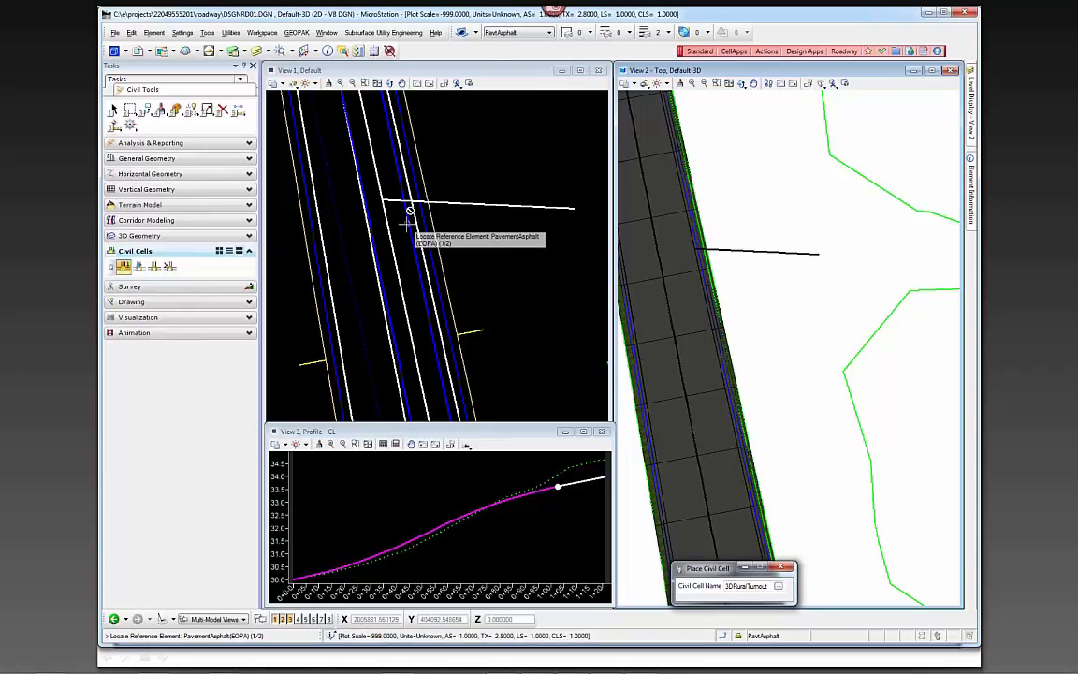
# Step: Place the turnout using the roadway's pavement edge and the side-road centerline as references, keeping the default orientation and clipping no corridor
pyautogui.moveTo(416, 223)
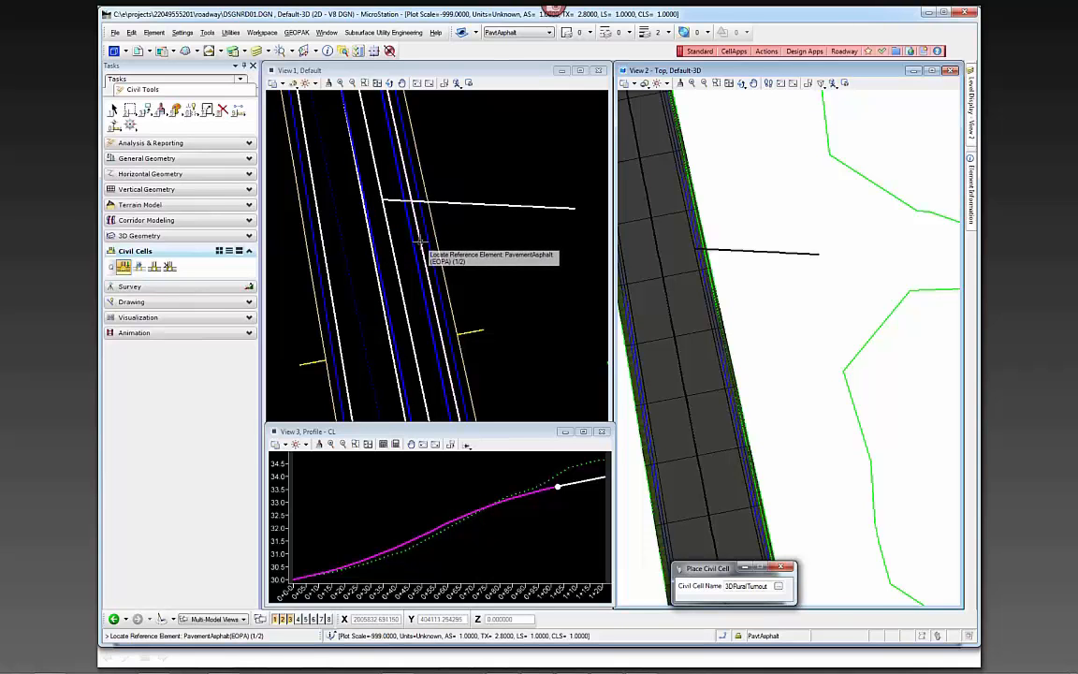
pyautogui.click(420, 243)
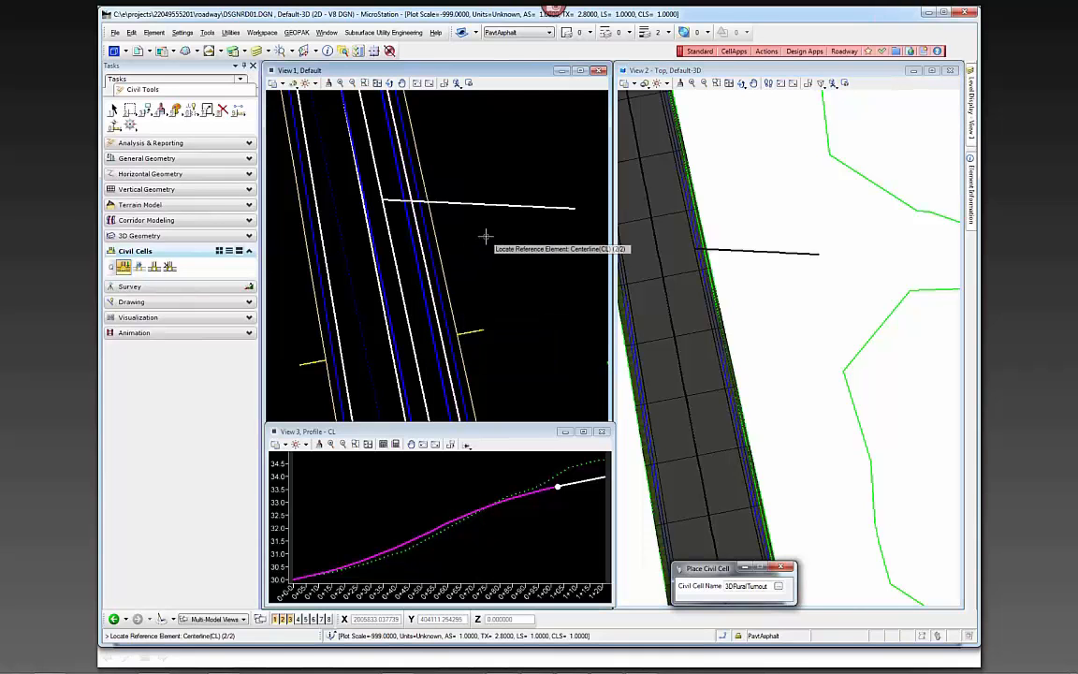
pyautogui.moveTo(501, 204)
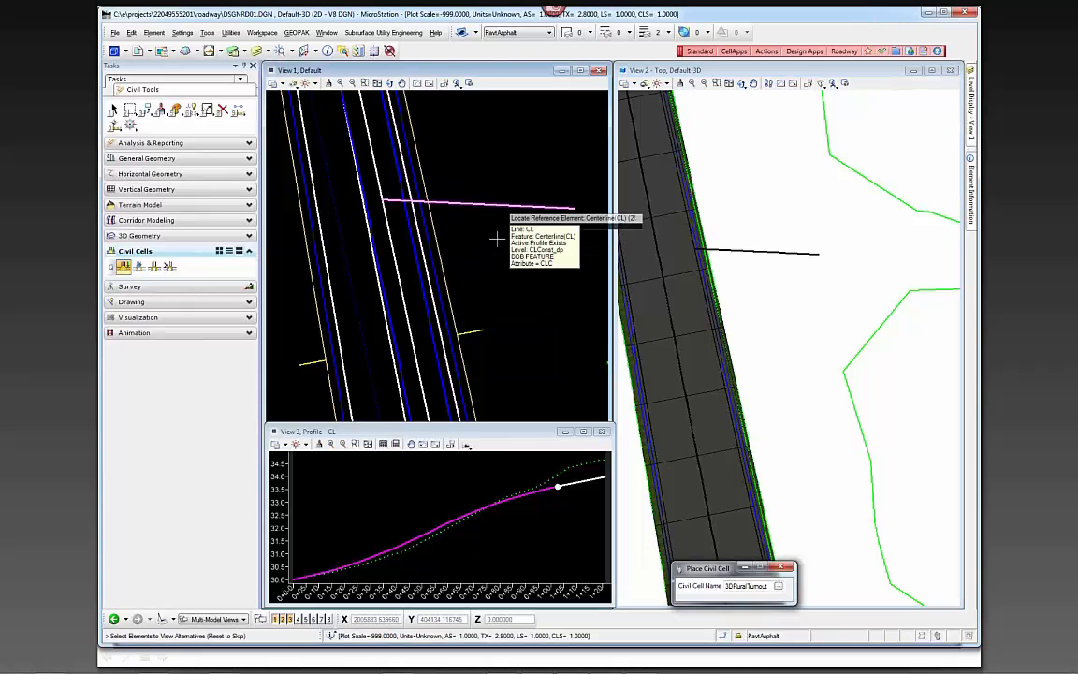
pyautogui.click(497, 239)
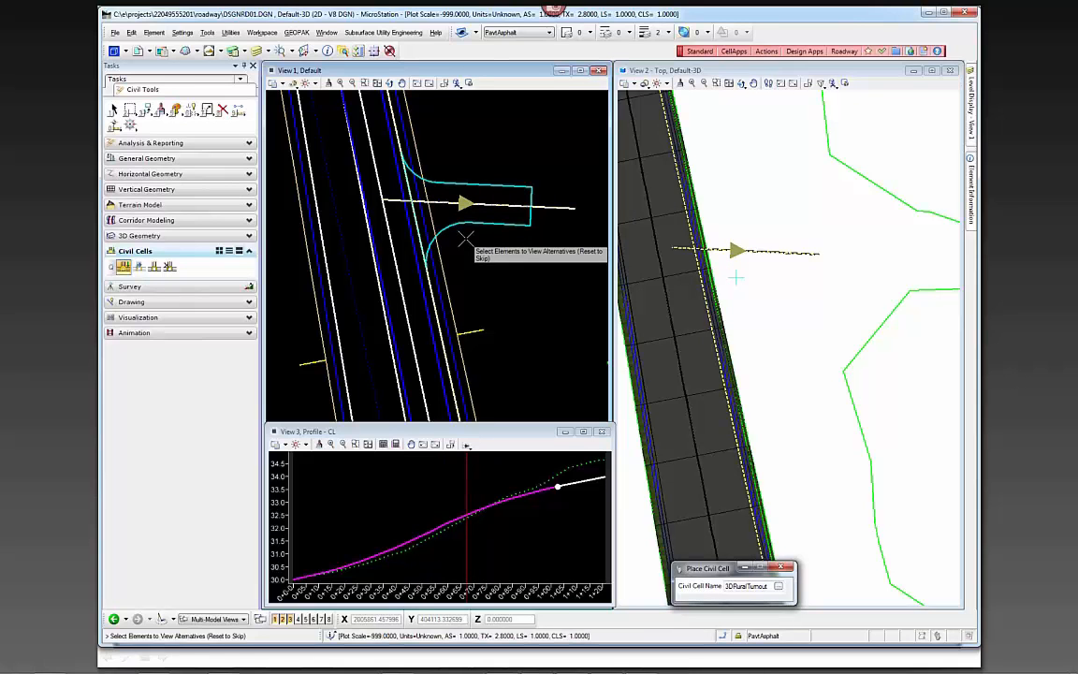
pyautogui.rightClick(465, 239)
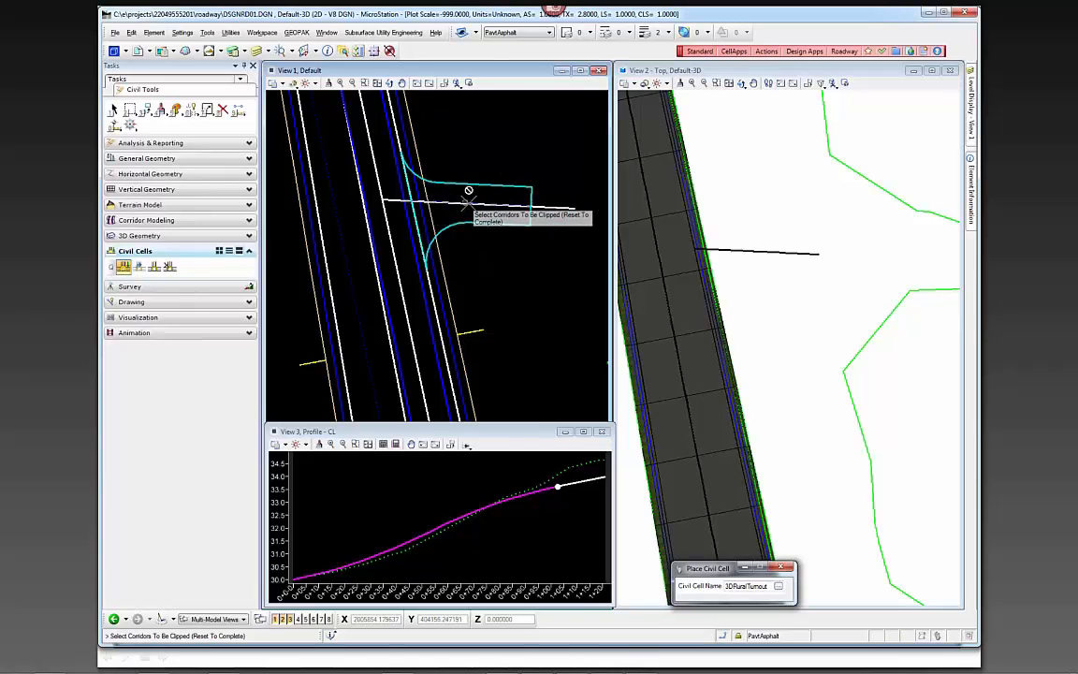
pyautogui.rightClick(463, 266)
pyautogui.click(465, 264)
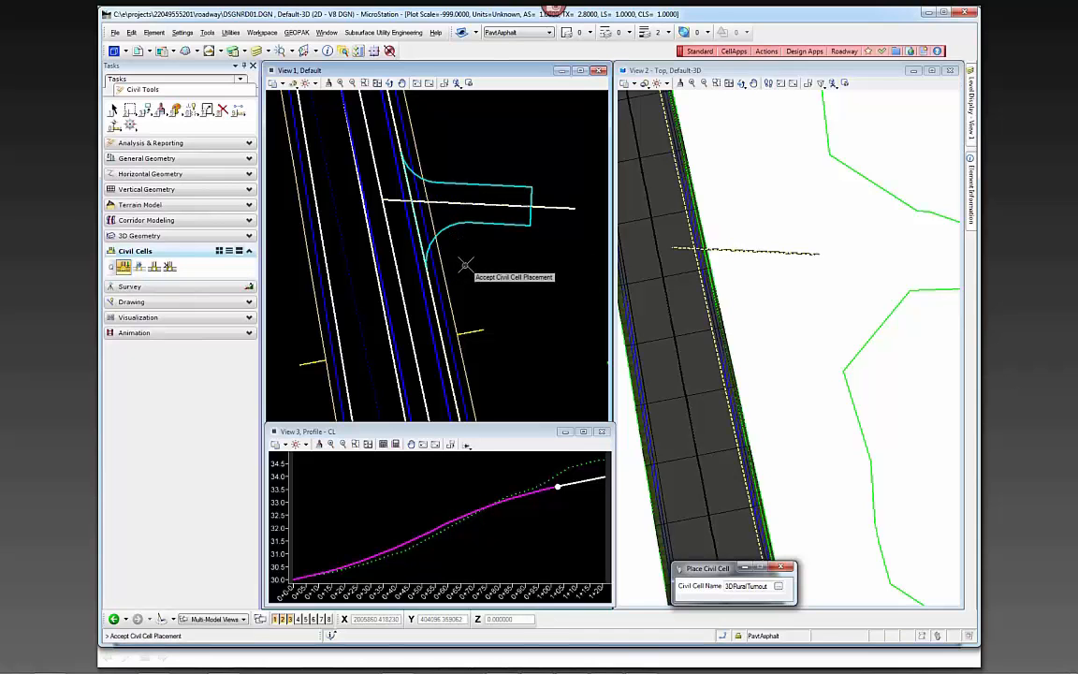
pyautogui.click(465, 265)
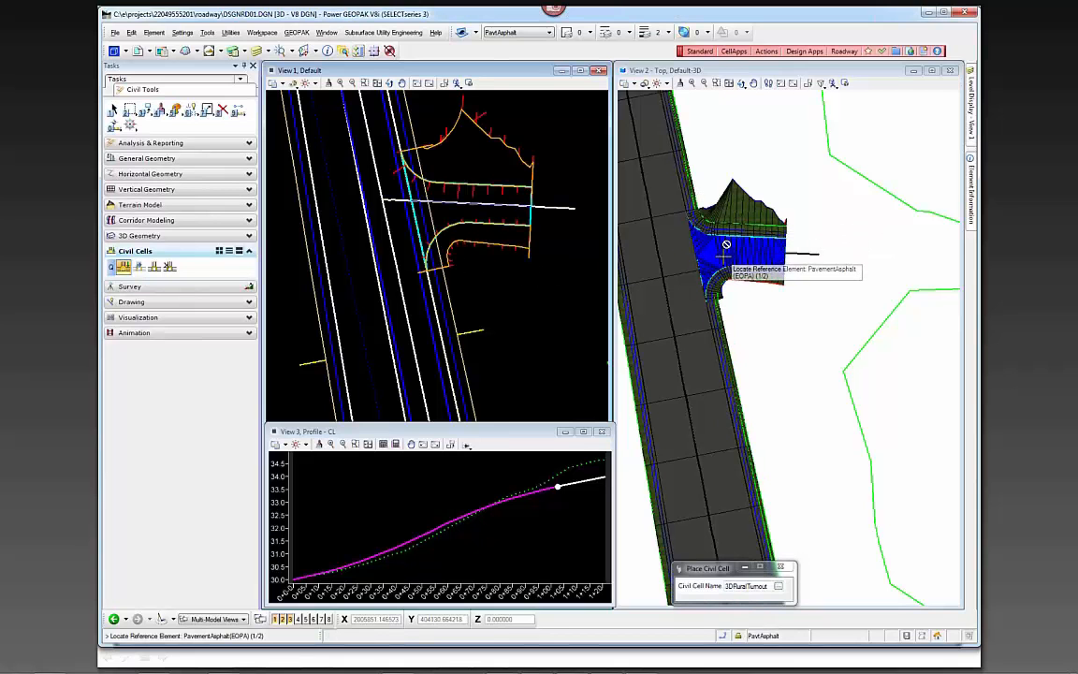
# Step: Inspect the placed turnout and open the profile of its northern driveway edge in View 3
pyautogui.scroll(4, 737, 222)
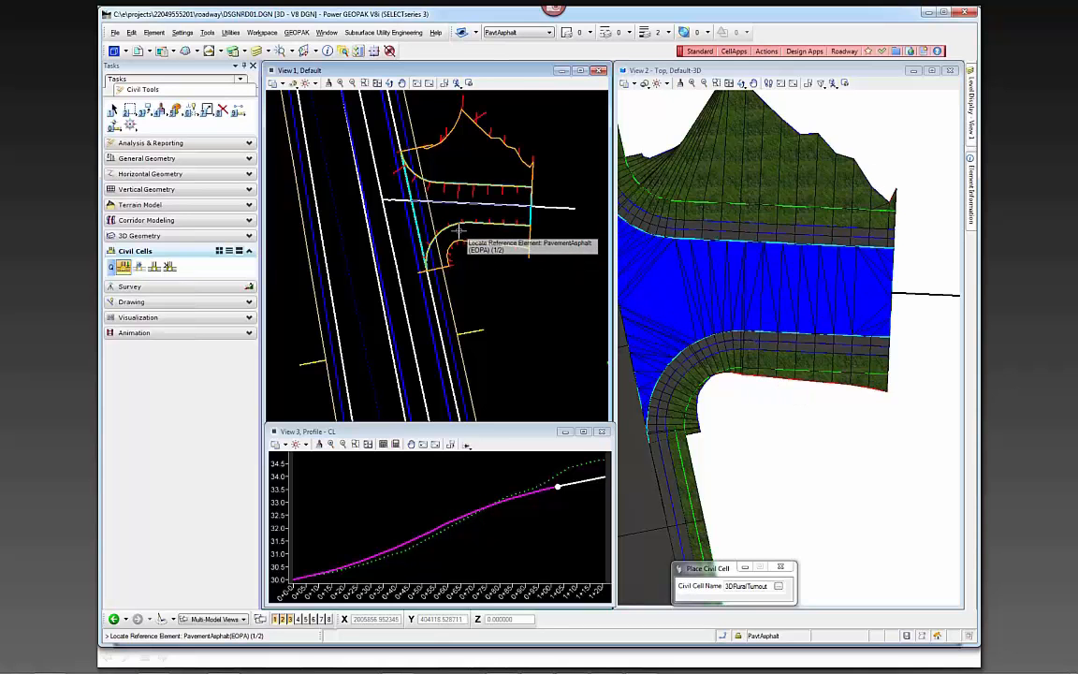
pyautogui.scroll(-2, 530, 272)
pyautogui.scroll(-2, 527, 266)
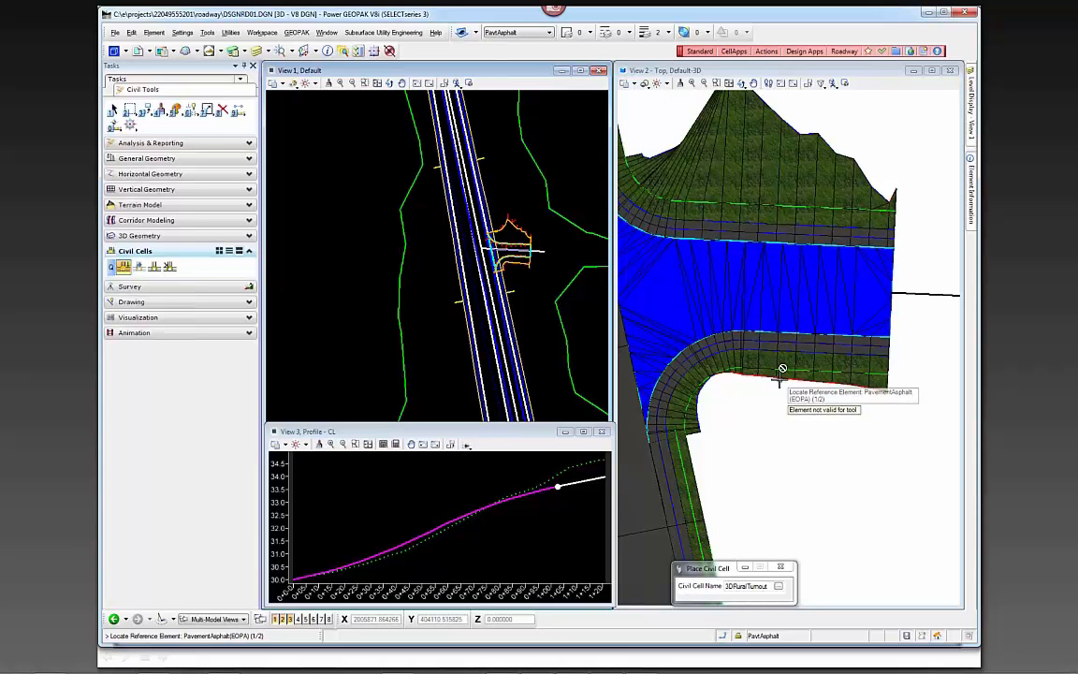
pyautogui.scroll(3, 515, 245)
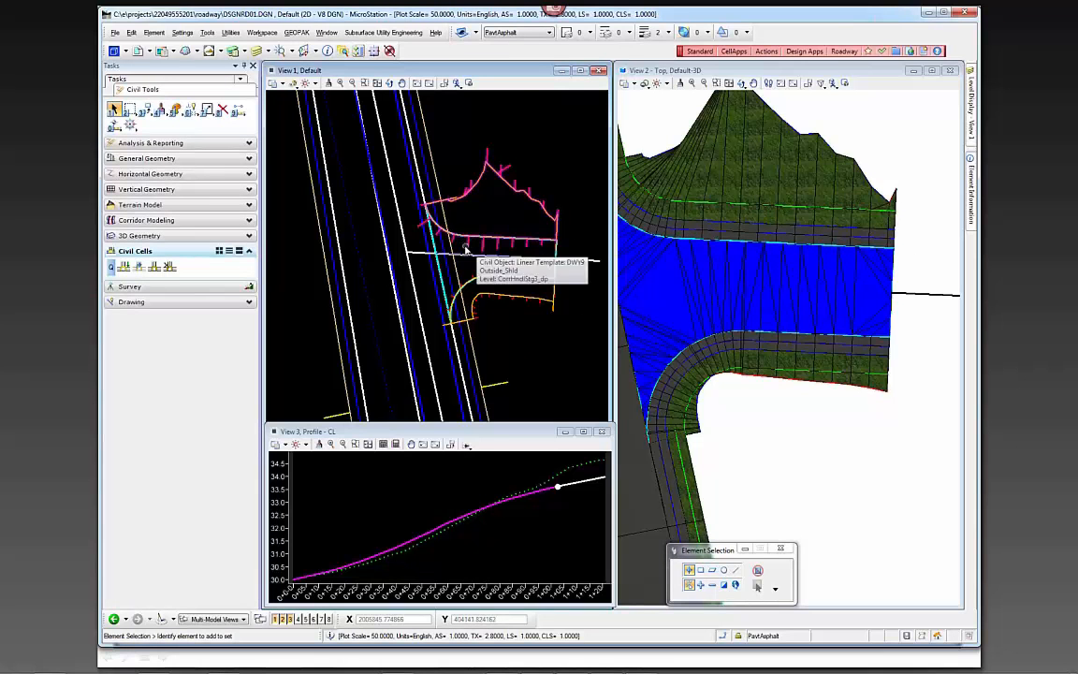
pyautogui.scroll(2, 461, 251)
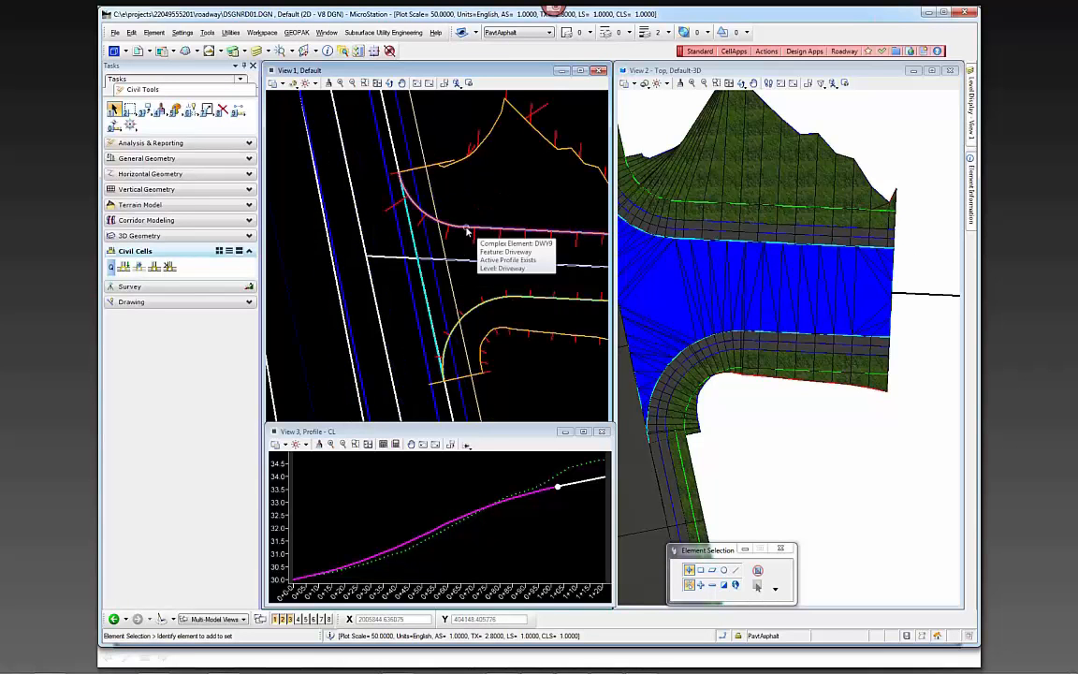
pyautogui.click(467, 230)
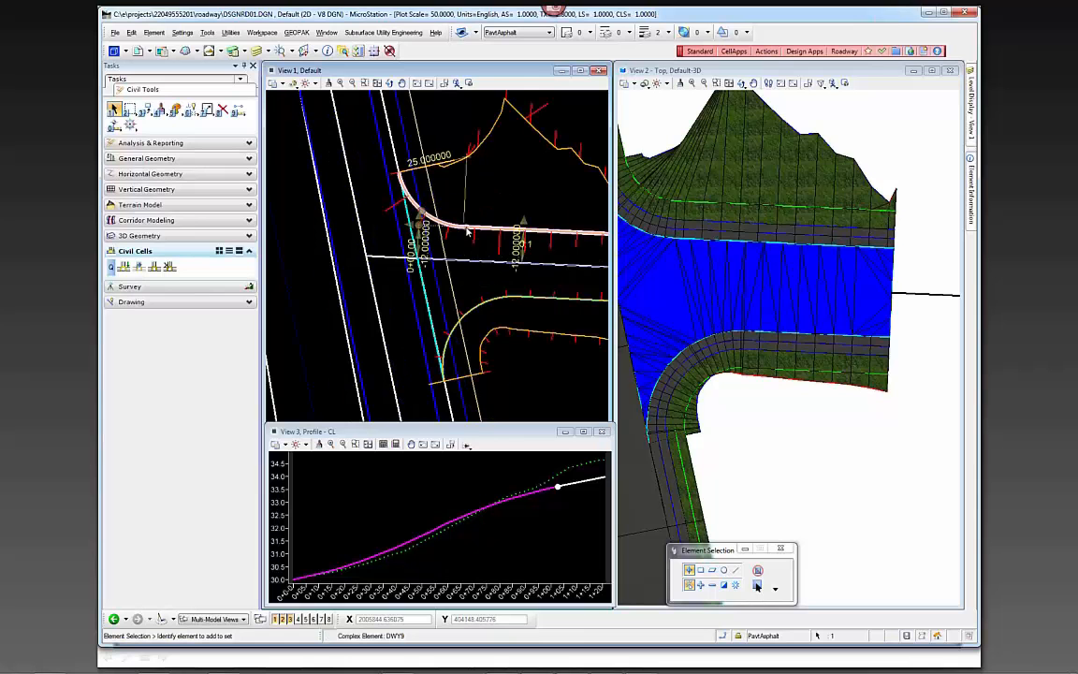
pyautogui.click(422, 444)
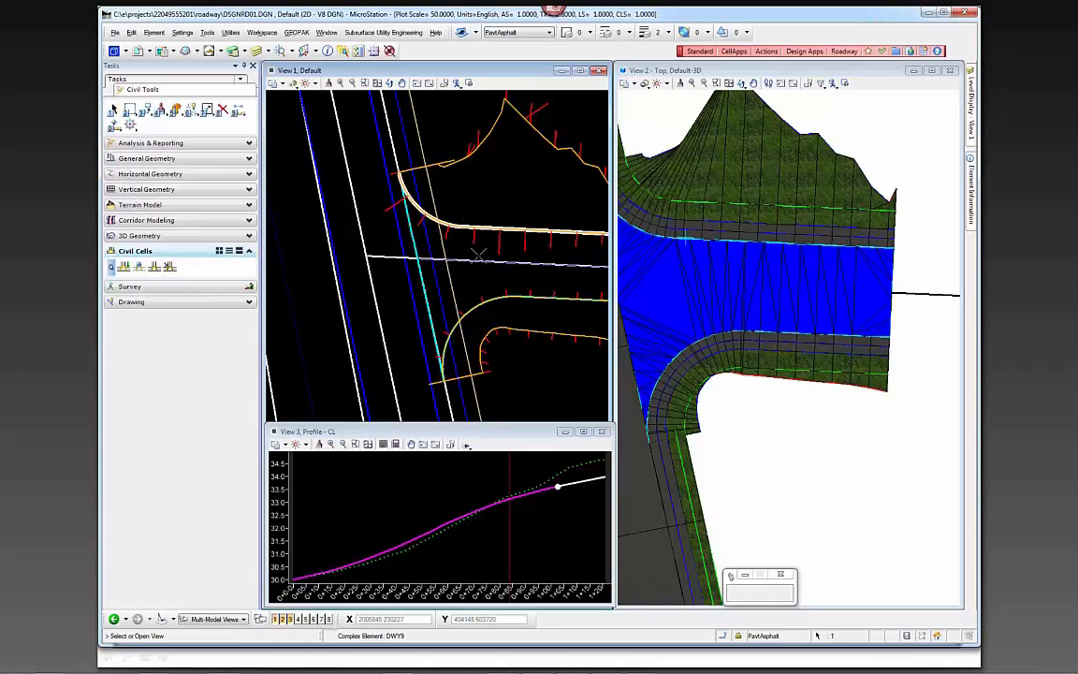
pyautogui.click(403, 504)
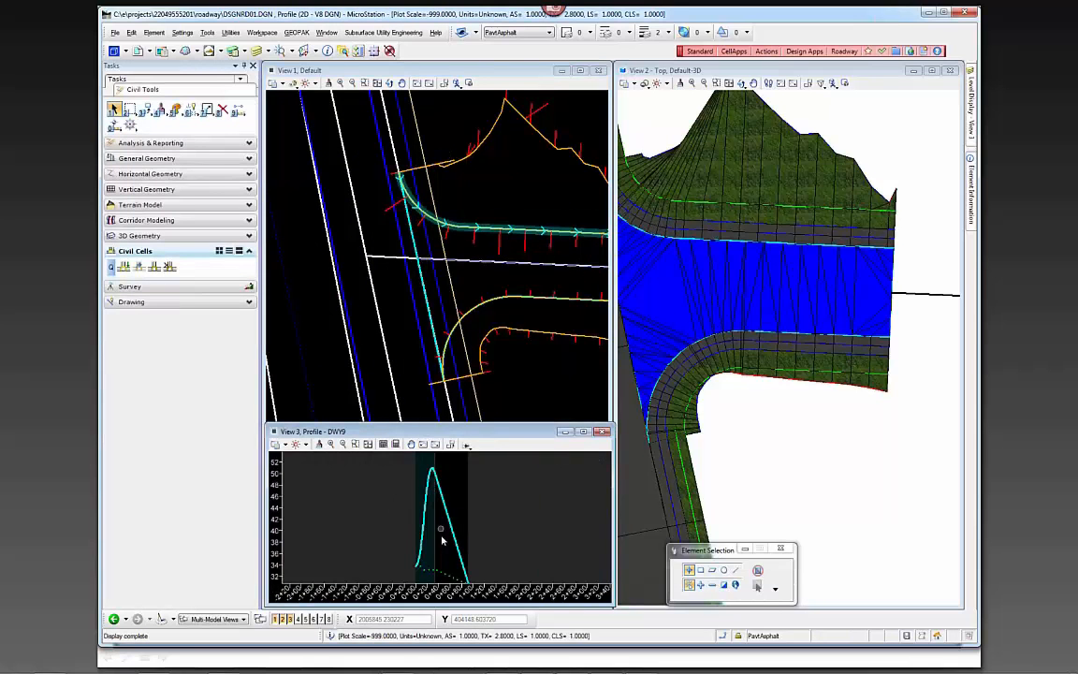
pyautogui.scroll(2, 446, 582)
pyautogui.scroll(2, 447, 573)
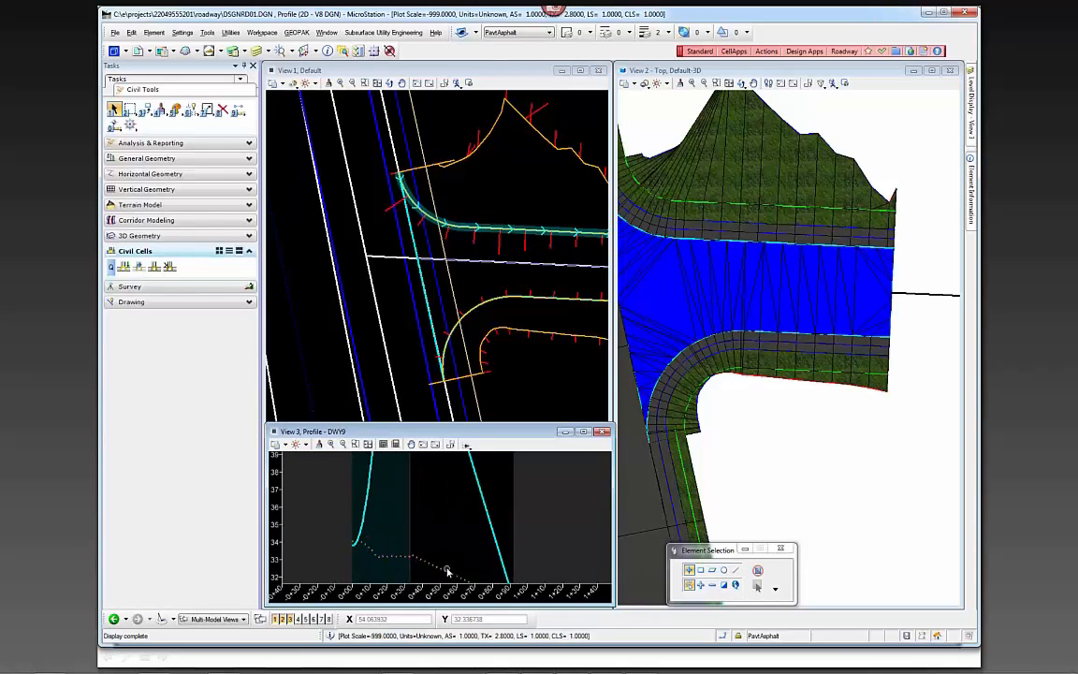
pyautogui.click(466, 445)
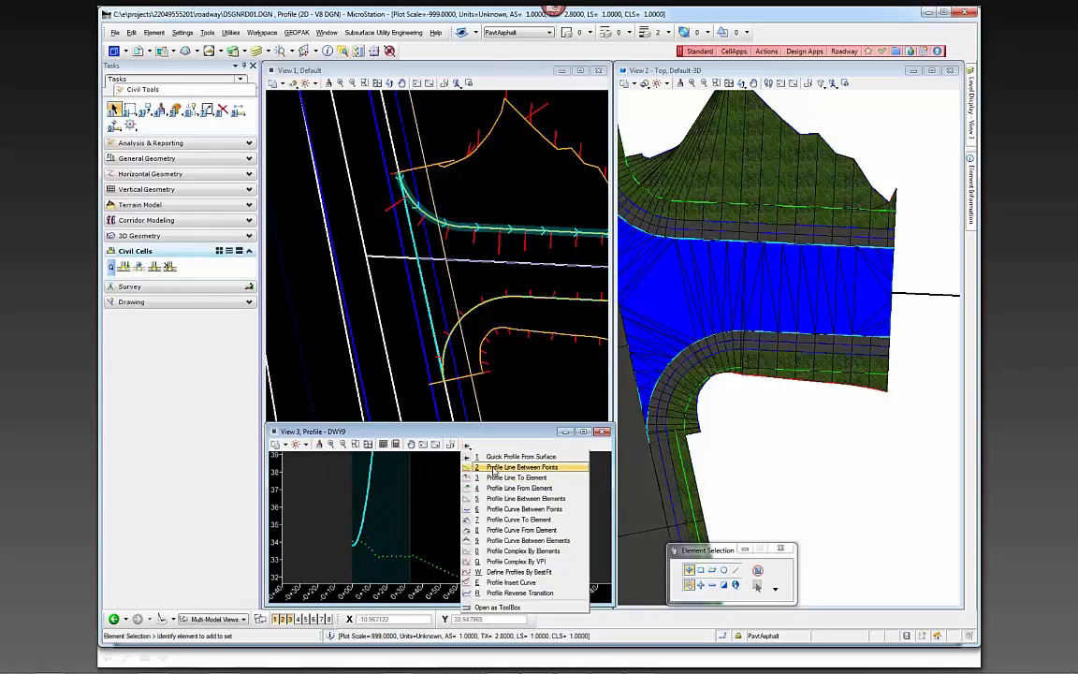
pyautogui.click(505, 467)
pyautogui.click(355, 541)
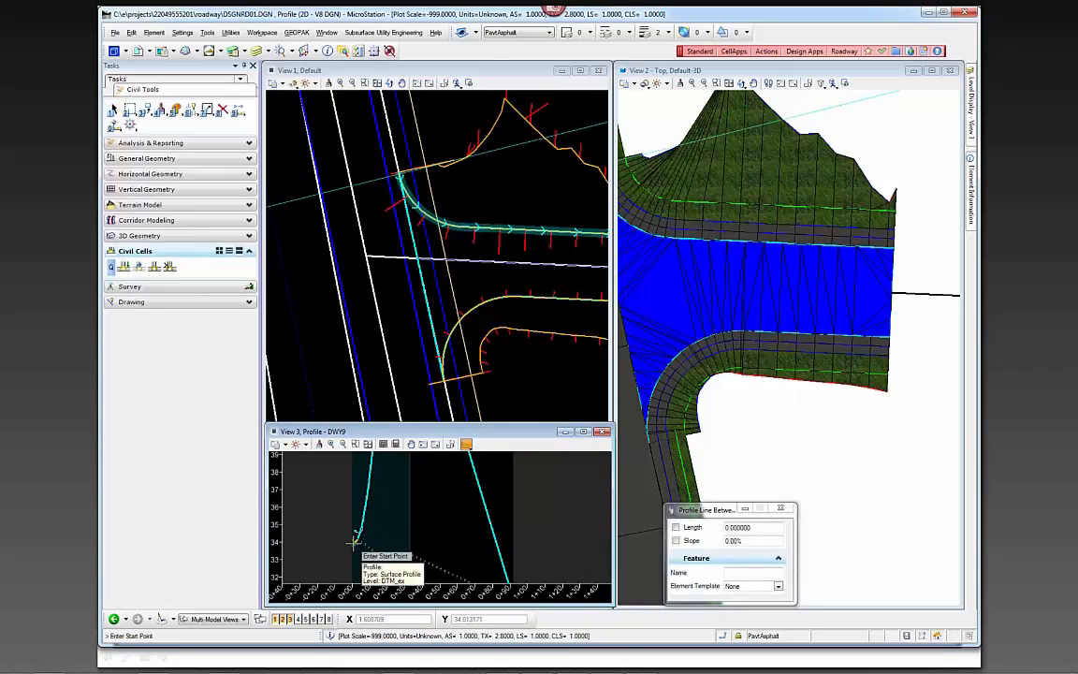
pyautogui.click(412, 524)
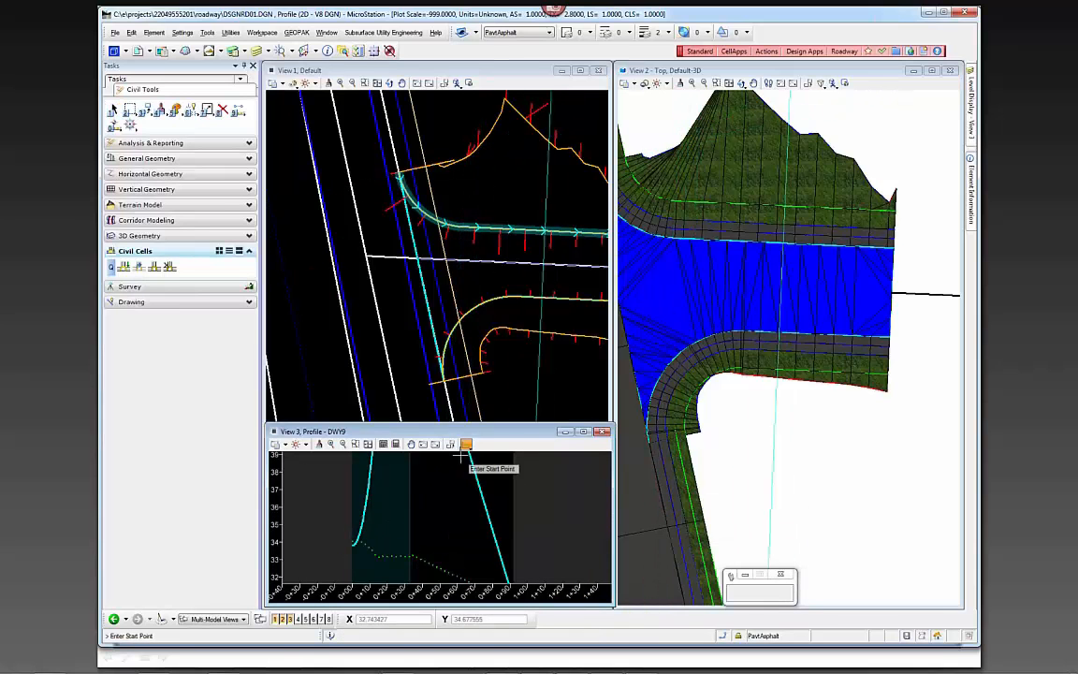
# Step: Draw a complex profile by VPI along the northern edge, from the existing profile's start to its end, with a 50 curve length
pyautogui.click(116, 189)
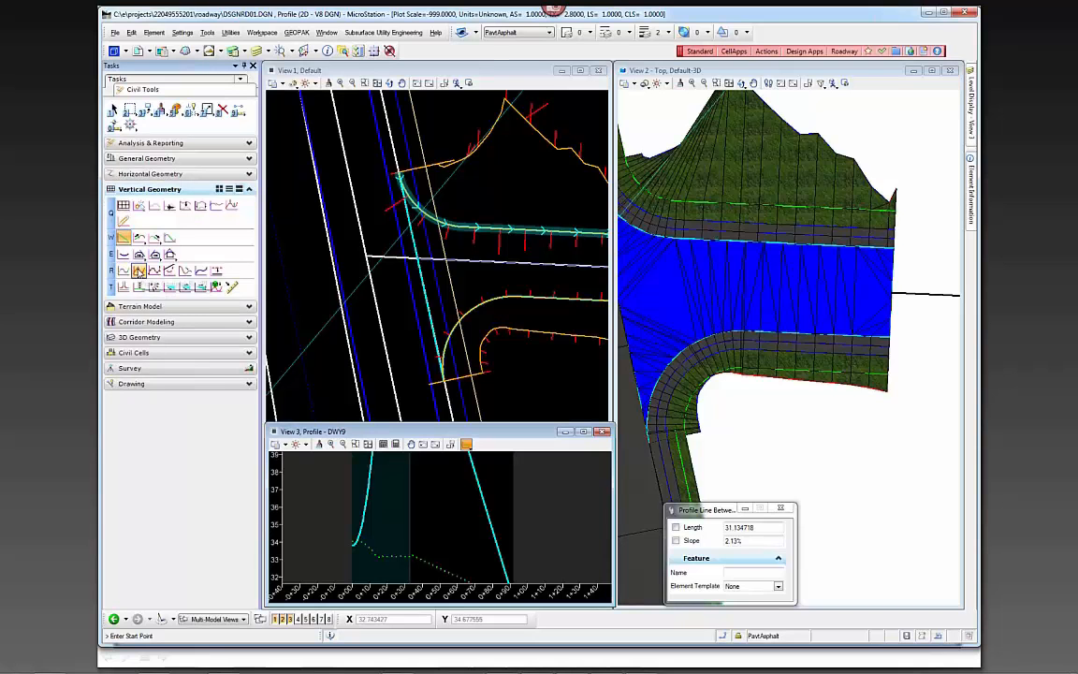
pyautogui.click(138, 271)
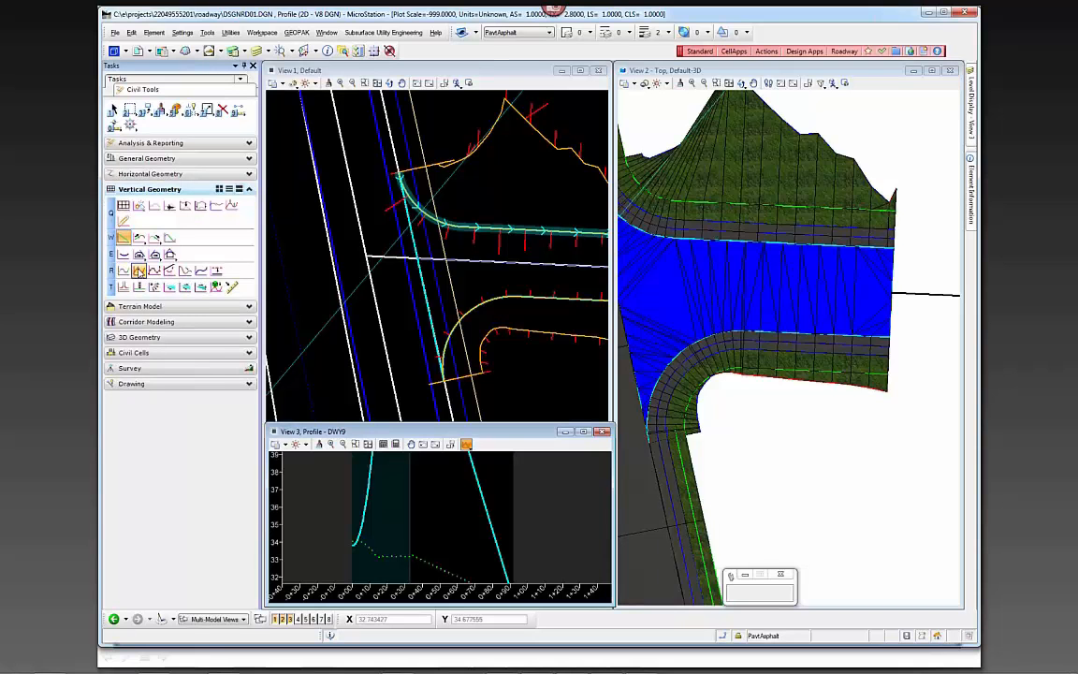
pyautogui.click(351, 544)
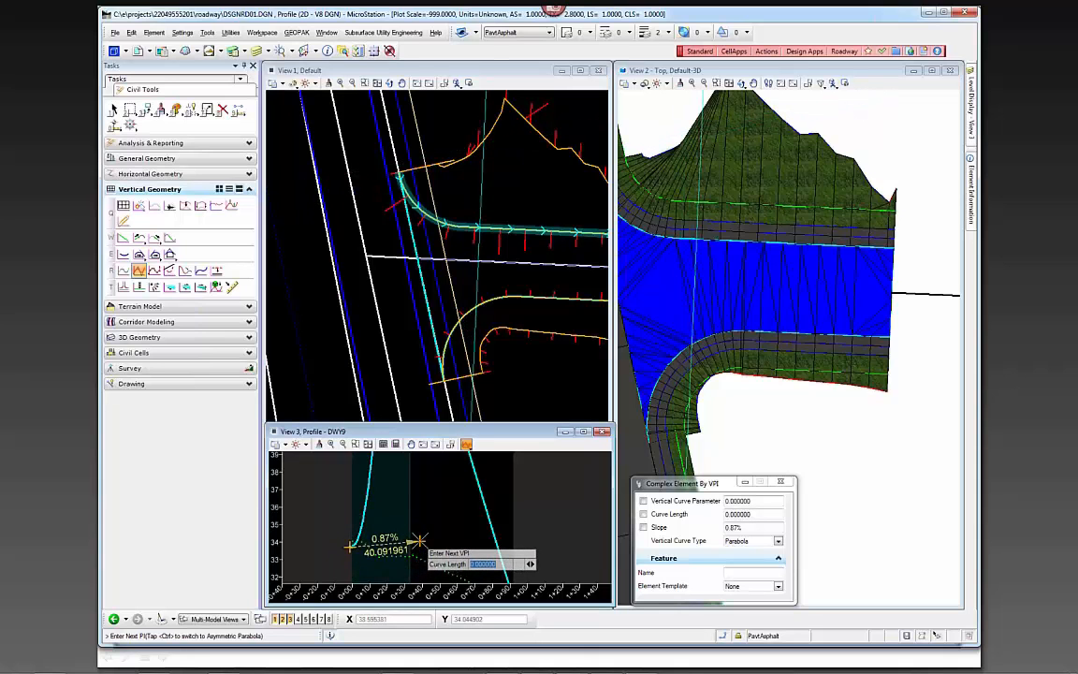
pyautogui.write('5')
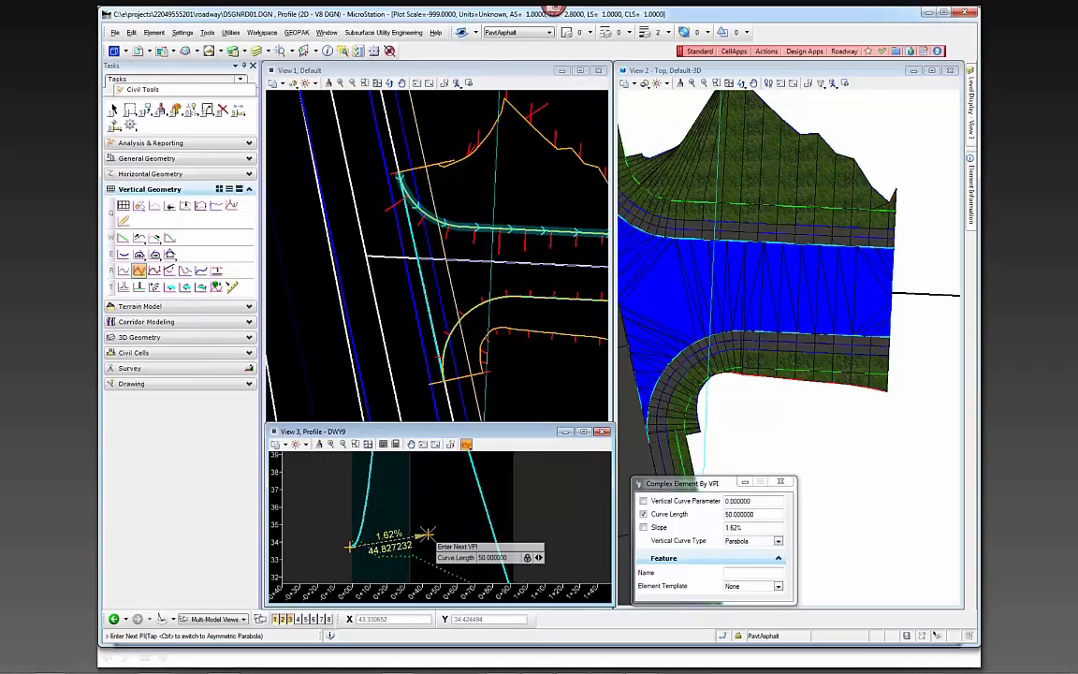
pyautogui.scroll(-4, 458, 543)
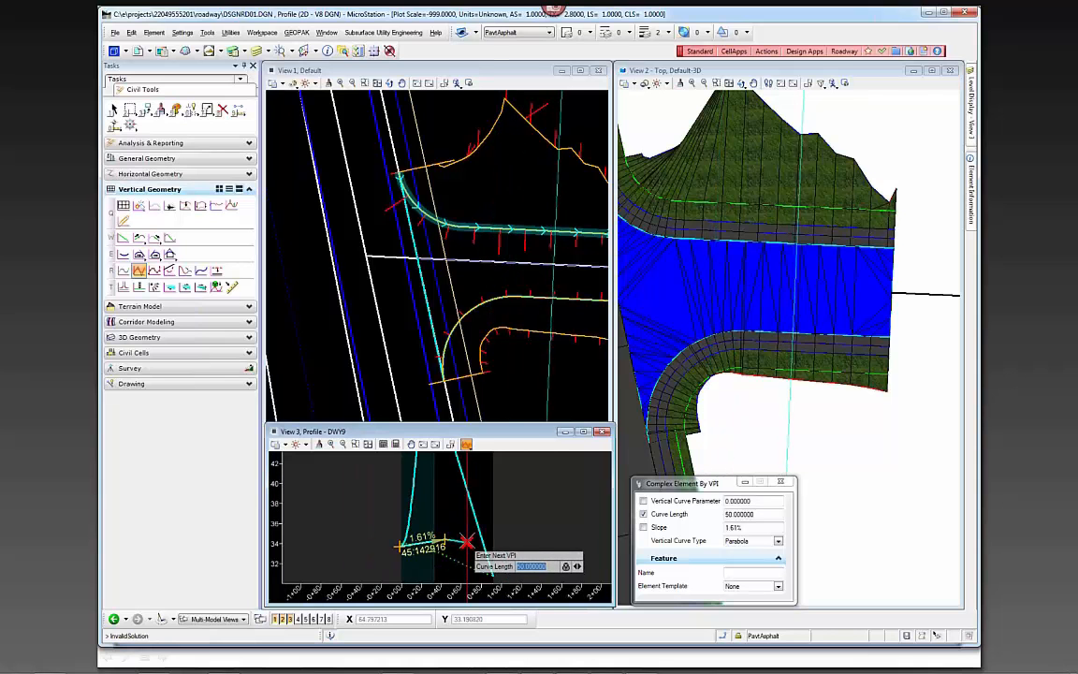
pyautogui.scroll(4, 468, 541)
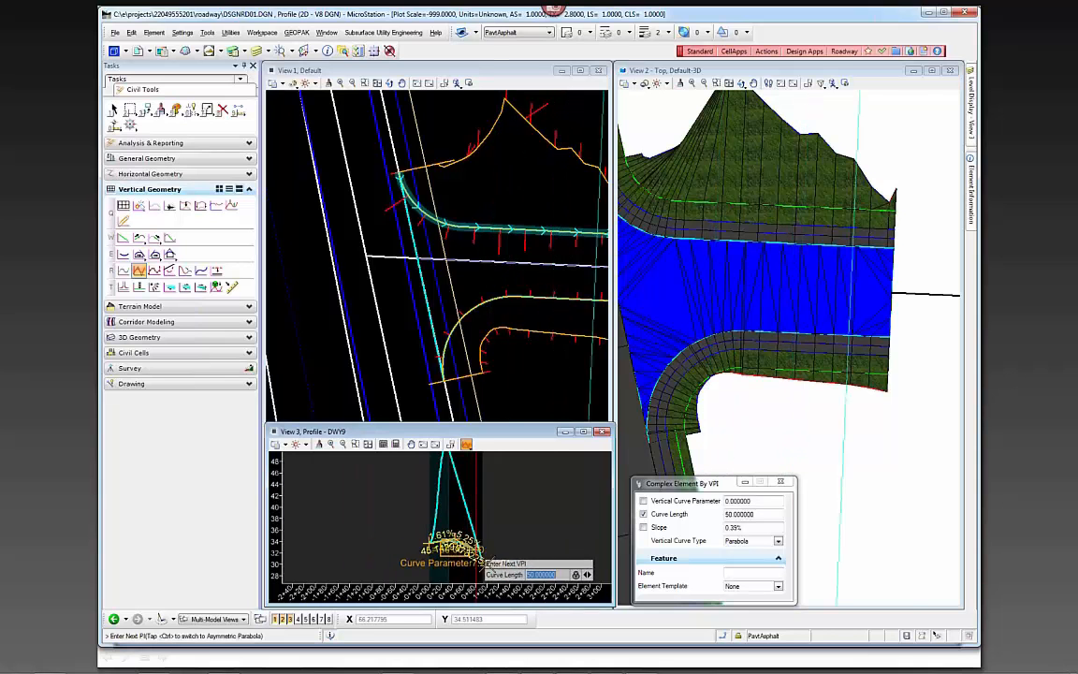
pyautogui.click(472, 542)
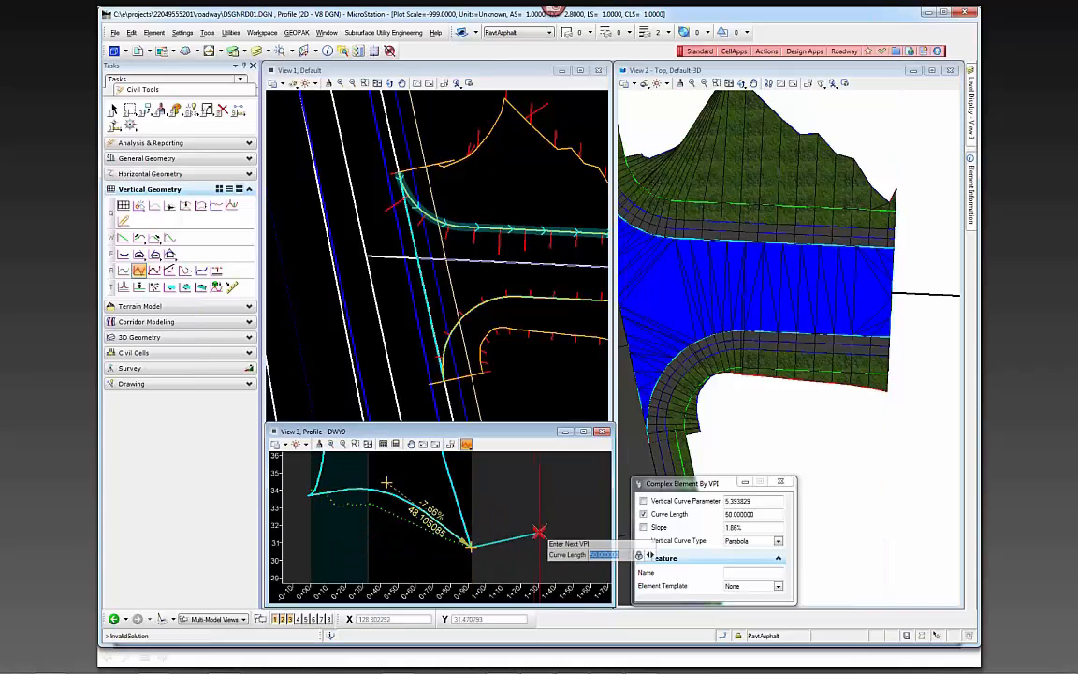
pyautogui.rightClick(541, 531)
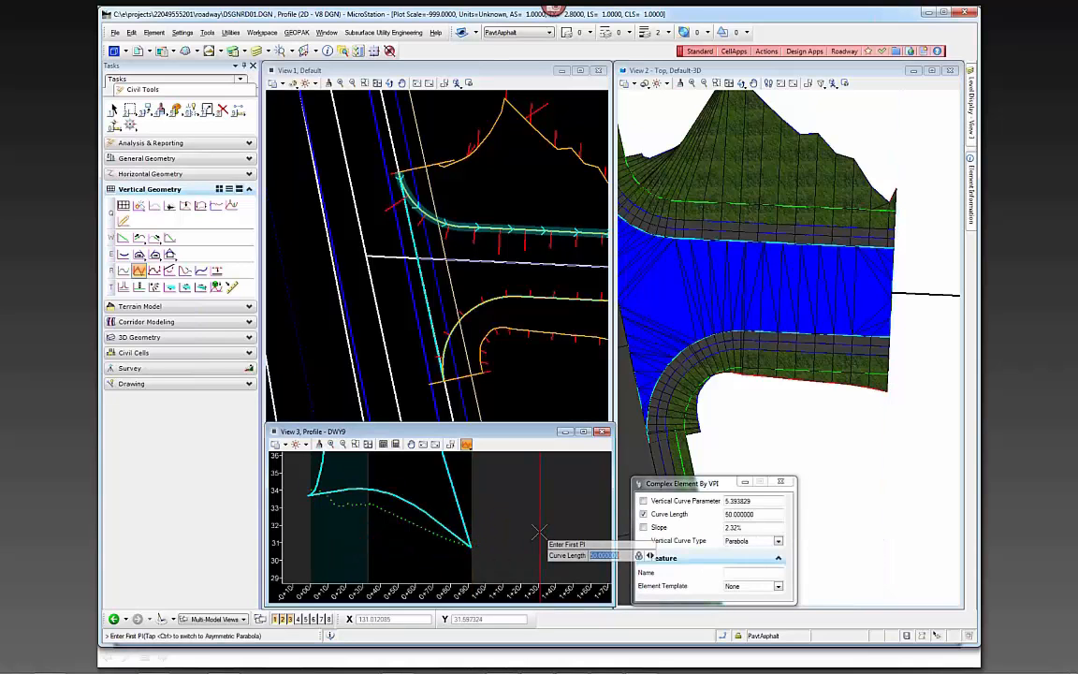
pyautogui.press('Escape')
# Step: Set the newly drawn complex profile as the active profile of the northern driveway edge
pyautogui.click(416, 514)
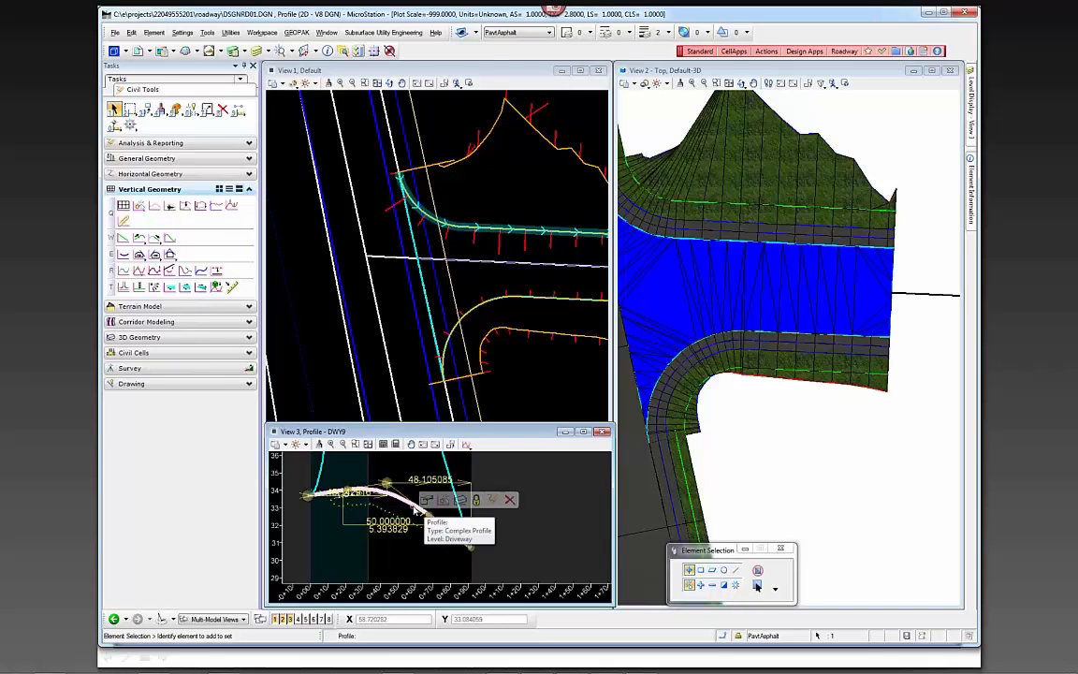
pyautogui.click(443, 501)
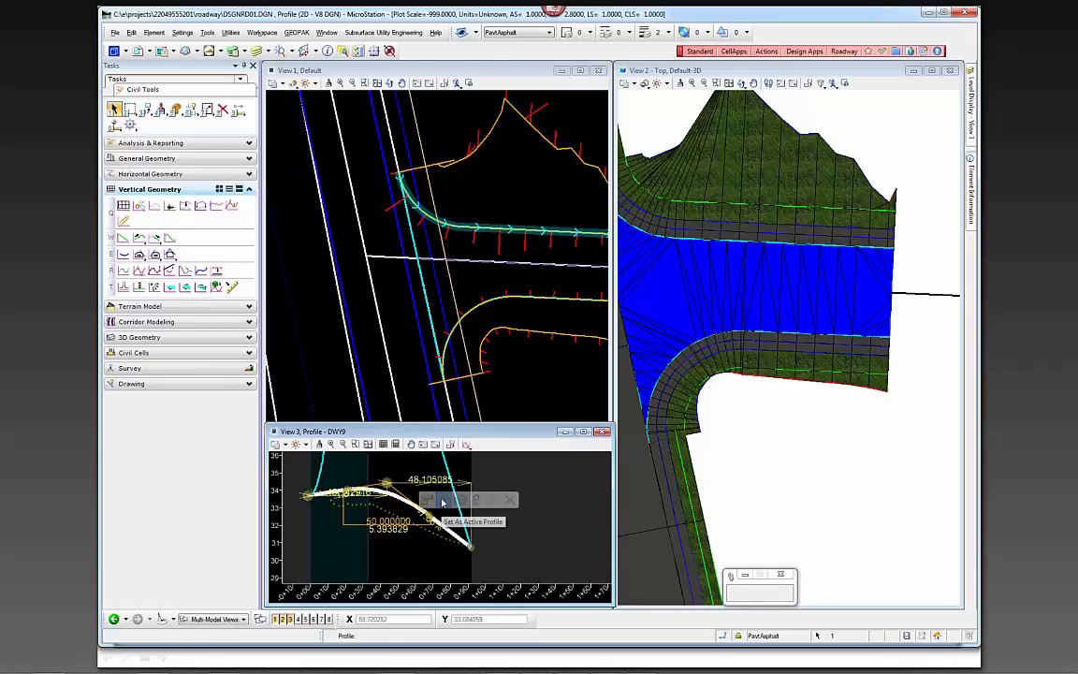
pyautogui.click(536, 515)
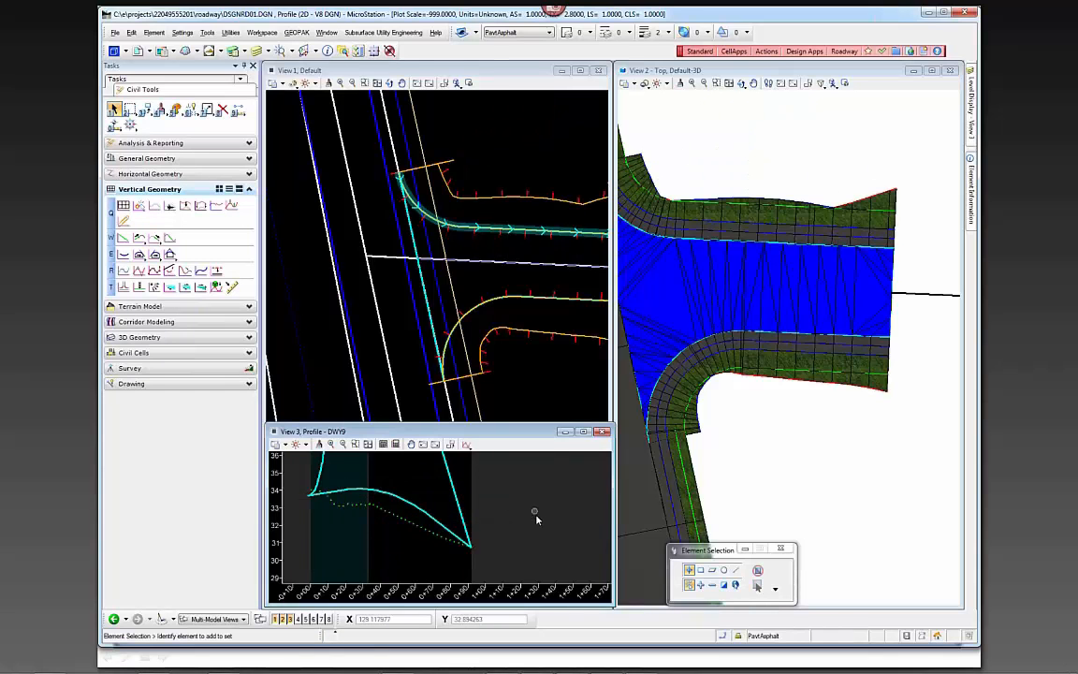
# Step: Examine the turnout's northern edge from an oblique angle in the 3D view and check which profile is active in View 3
pyautogui.scroll(-4, 816, 384)
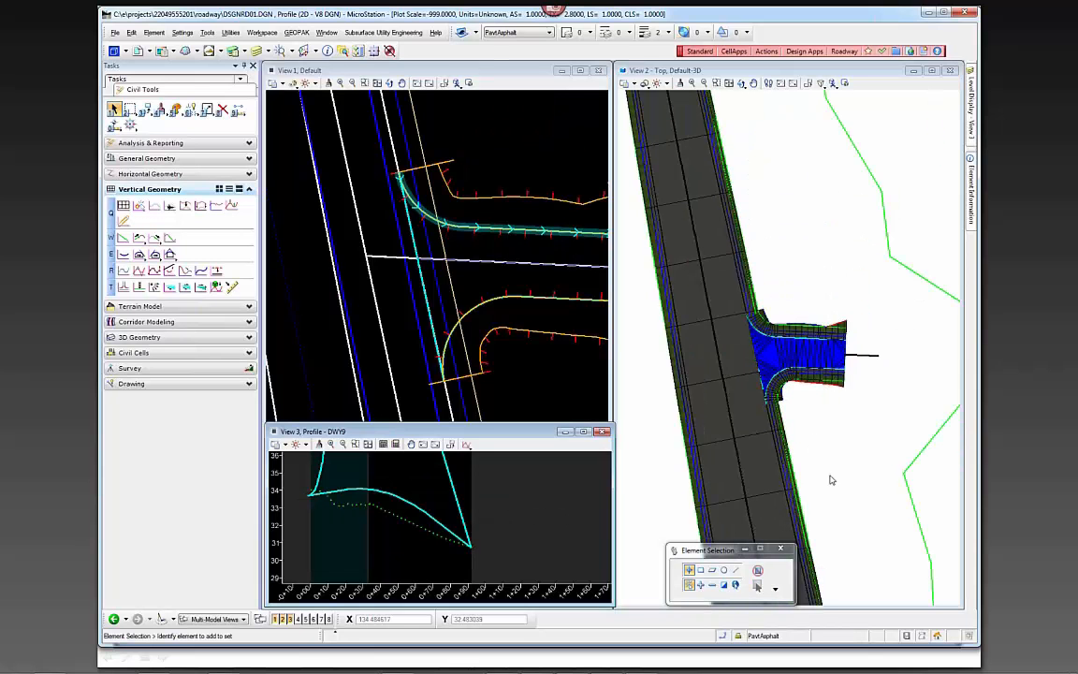
pyautogui.keyDown('shift'); pyautogui.moveTo(840, 485); pyautogui.dragTo(794, 269, button='middle'); pyautogui.keyUp('shift')
pyautogui.moveTo(793, 265); pyautogui.dragTo(811, 250)
pyautogui.keyDown('shift'); pyautogui.moveTo(810, 251); pyautogui.dragTo(814, 249, button='middle'); pyautogui.keyUp('shift')
pyautogui.click(408, 507)
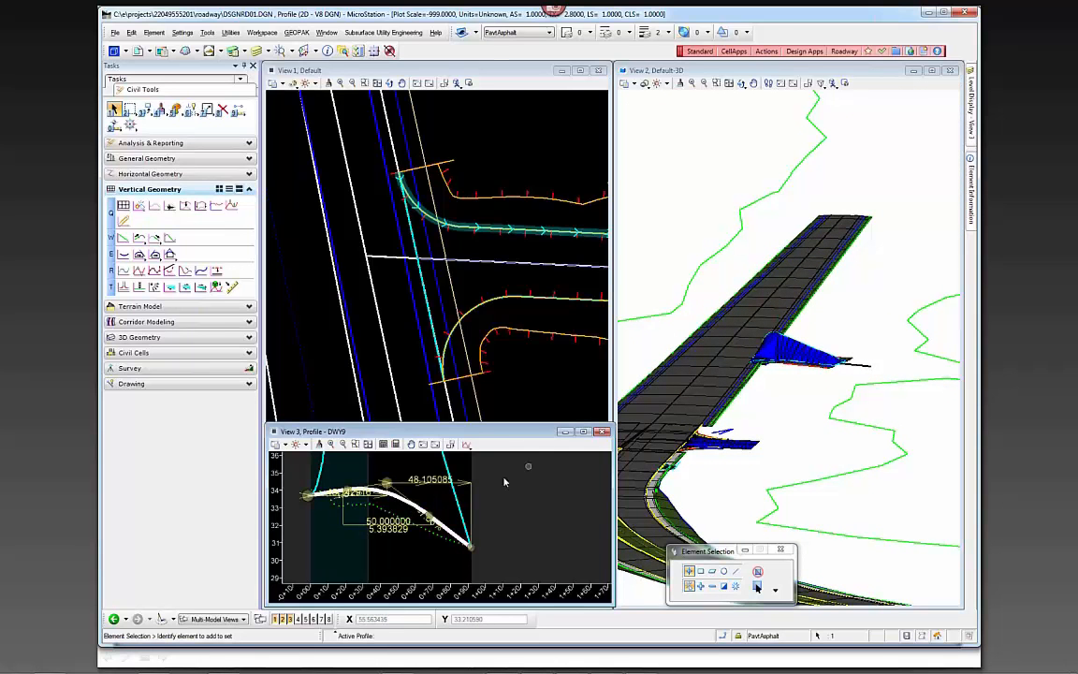
pyautogui.click(509, 504)
pyautogui.scroll(5, 763, 351)
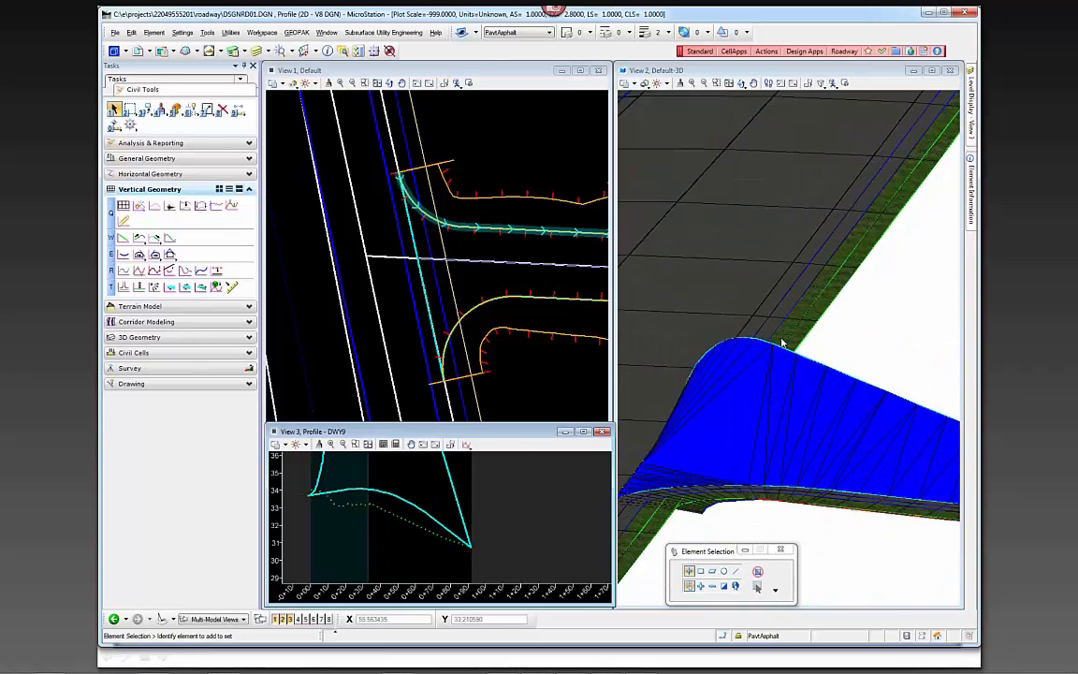
pyautogui.scroll(-4, 785, 353)
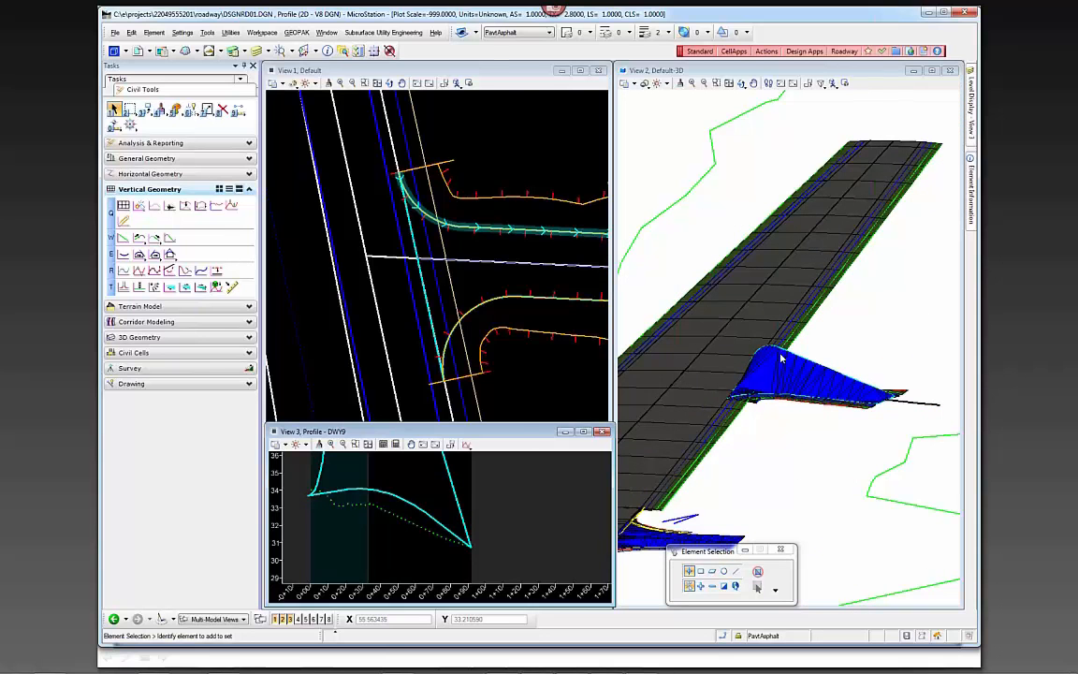
# Step: Set the northern edge's original, steeply peaked profile as active again
pyautogui.scroll(-2, 483, 503)
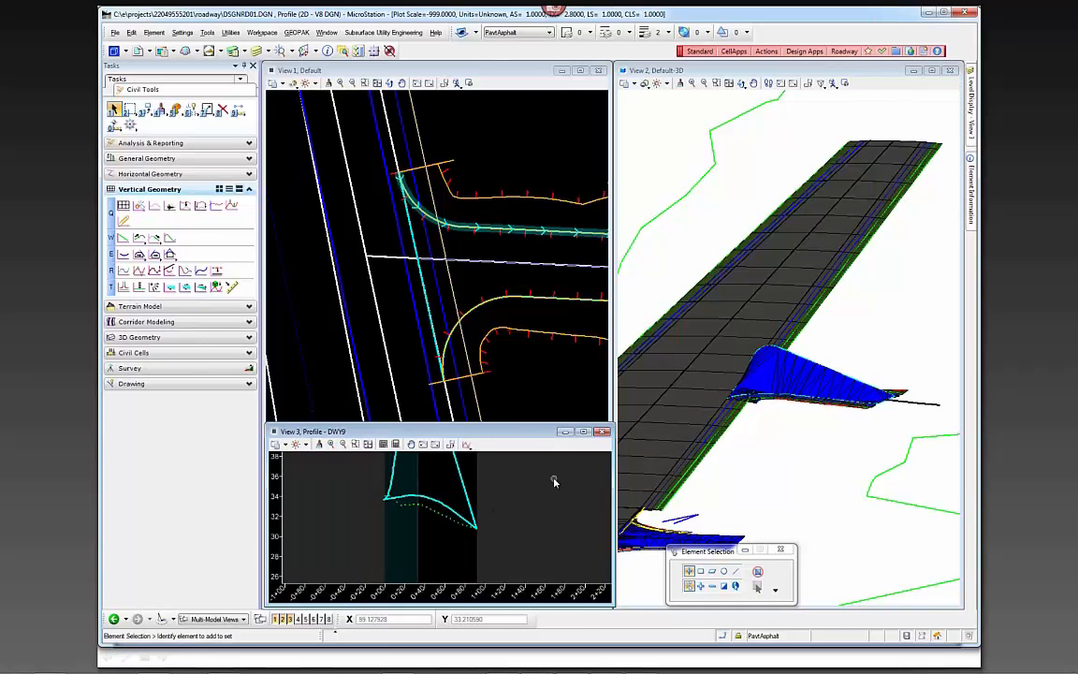
pyautogui.click(470, 493)
pyautogui.click(497, 487)
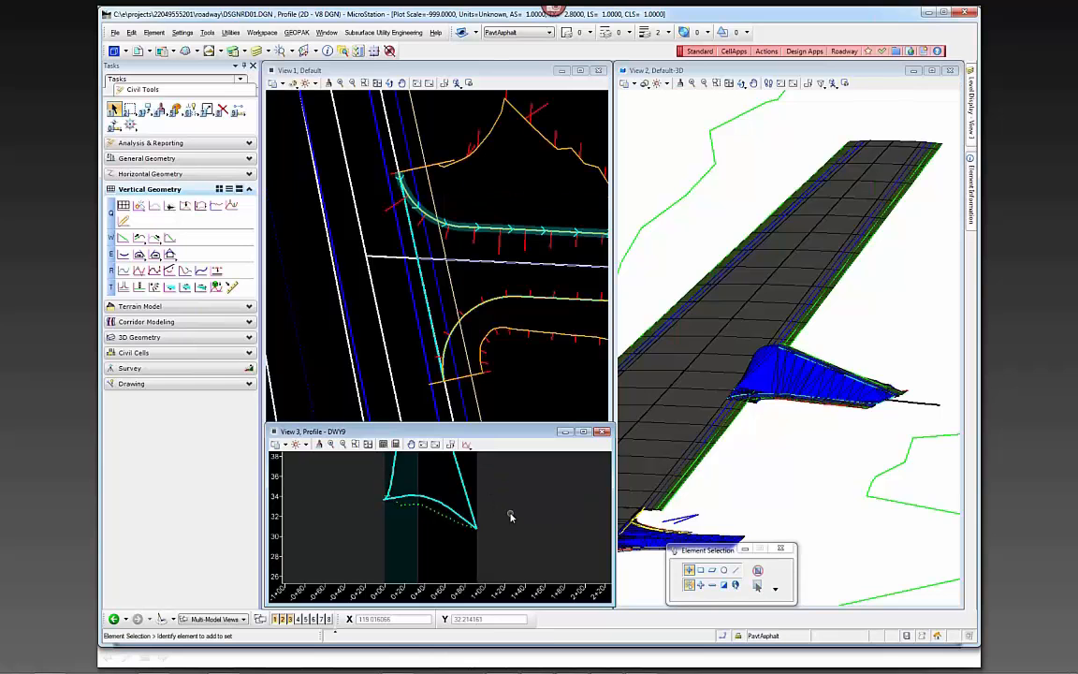
# Step: Deselect the northern driveway edge of the turnout in the plan view
pyautogui.scroll(2, 779, 379)
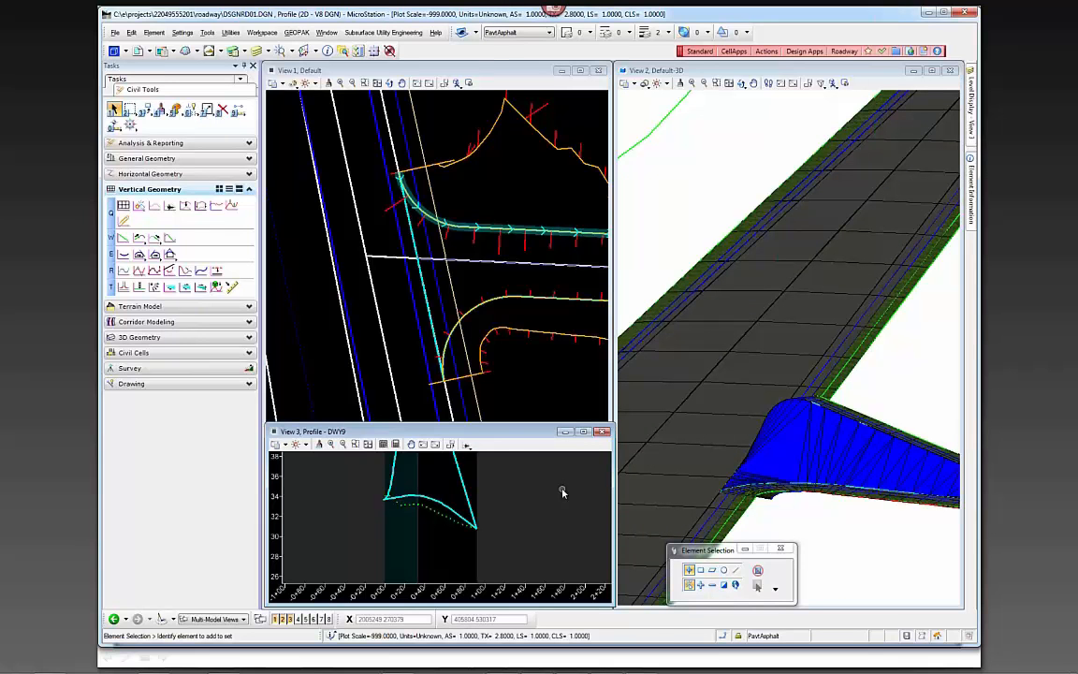
pyautogui.scroll(-2, 561, 492)
pyautogui.scroll(-2, 450, 274)
pyautogui.click(472, 234)
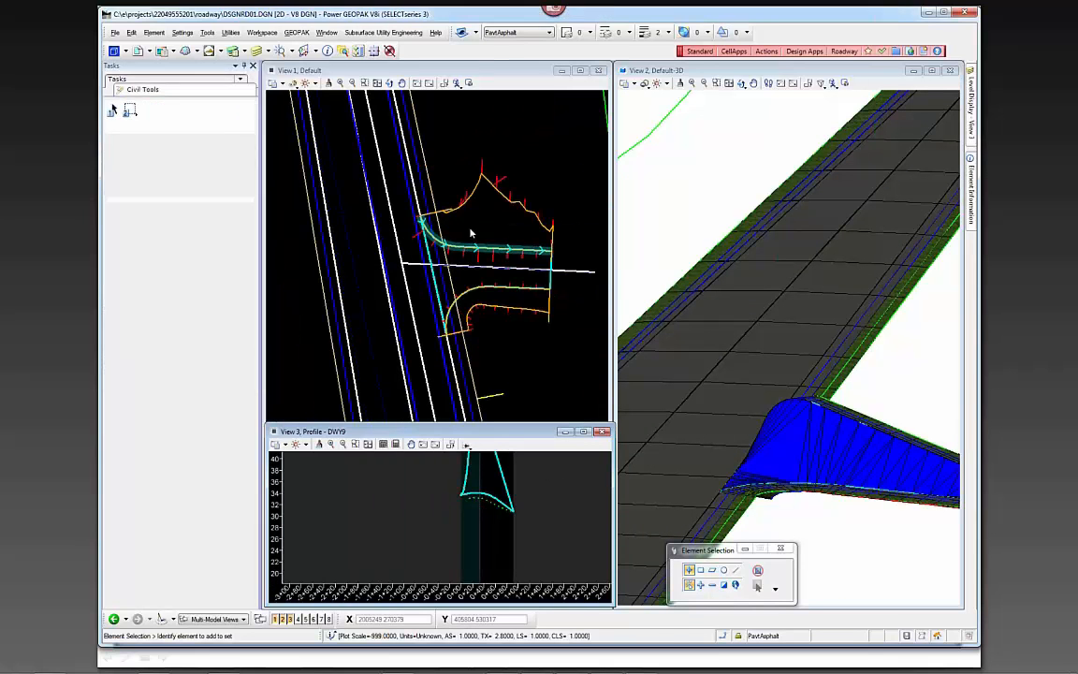
pyautogui.moveTo(472, 247)
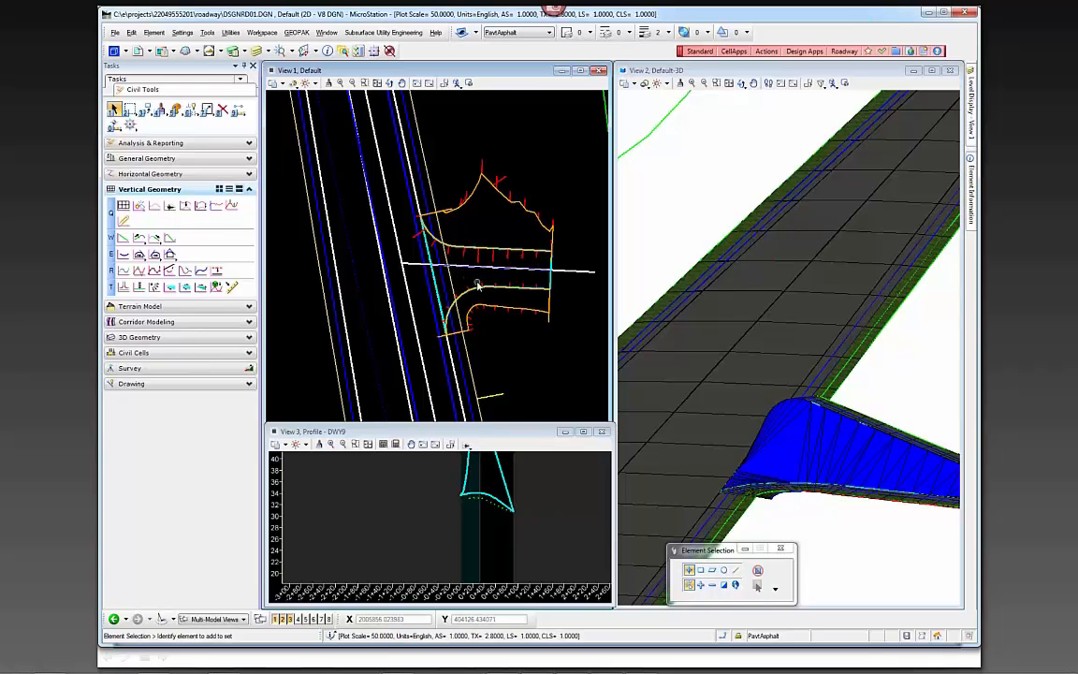
# Step: Set the 3D view to top orientation and examine the side-road intersection and its triangular traffic island in both views
pyautogui.click(741, 83)
pyautogui.click(774, 111)
pyautogui.click(728, 83)
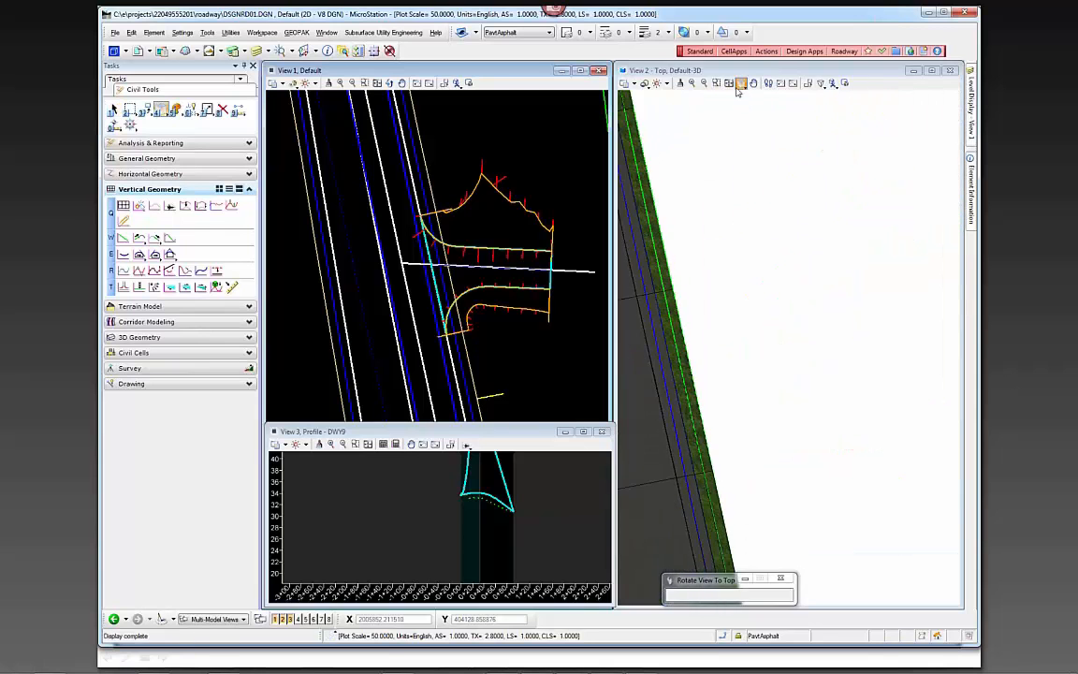
pyautogui.scroll(10, 834, 480)
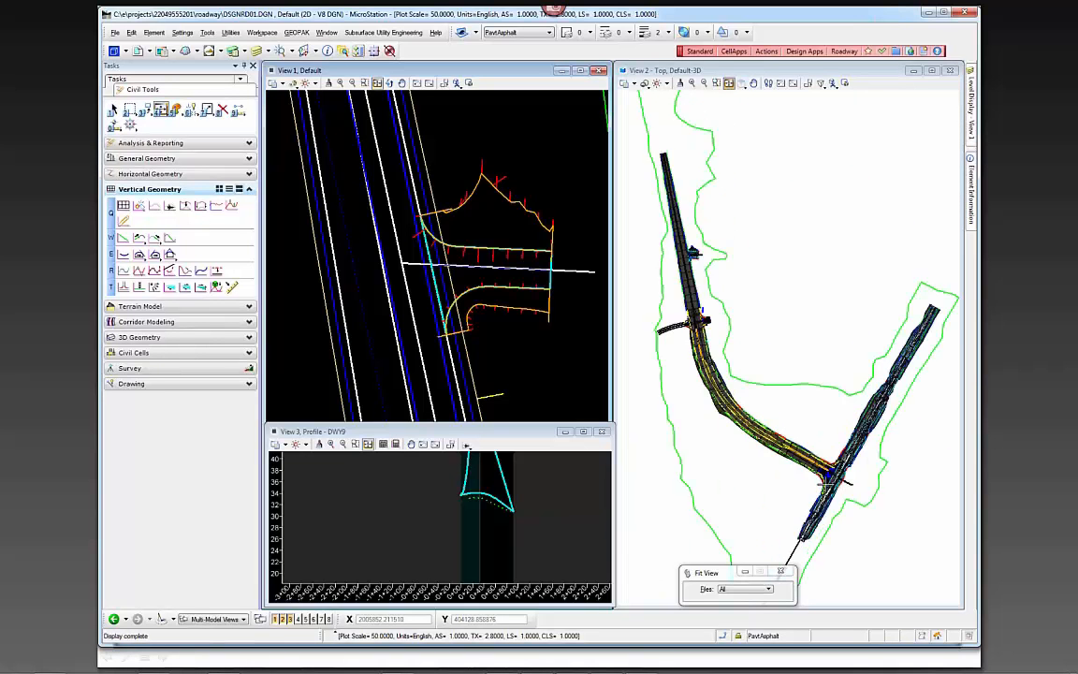
pyautogui.scroll(3, 835, 481)
pyautogui.scroll(-5, 552, 411)
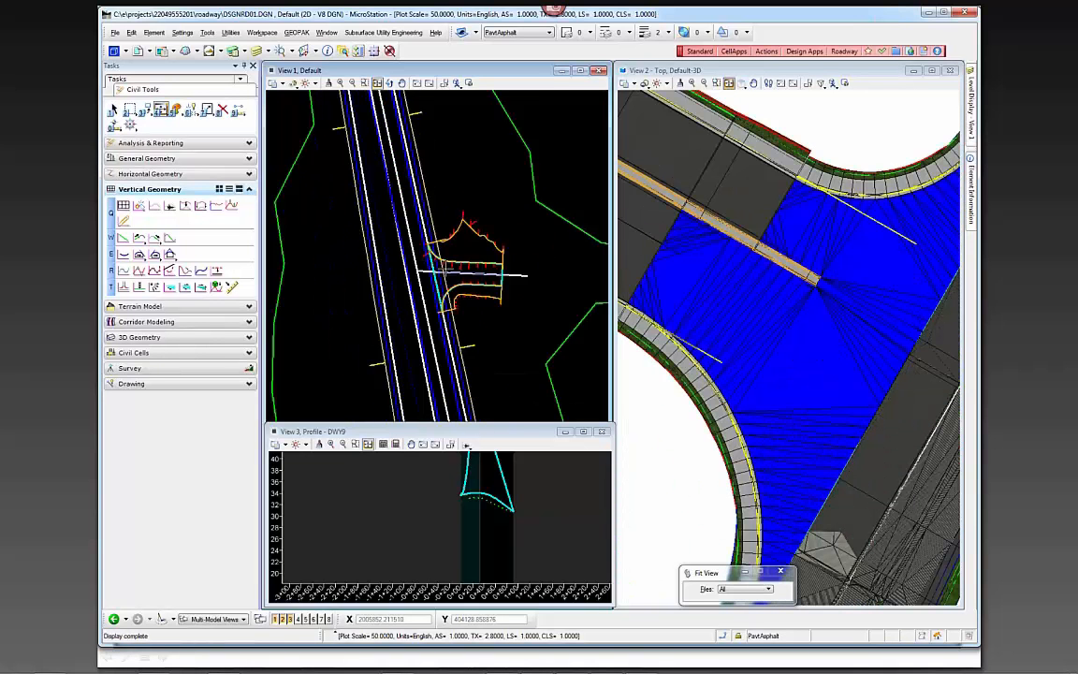
pyautogui.scroll(6, 464, 271)
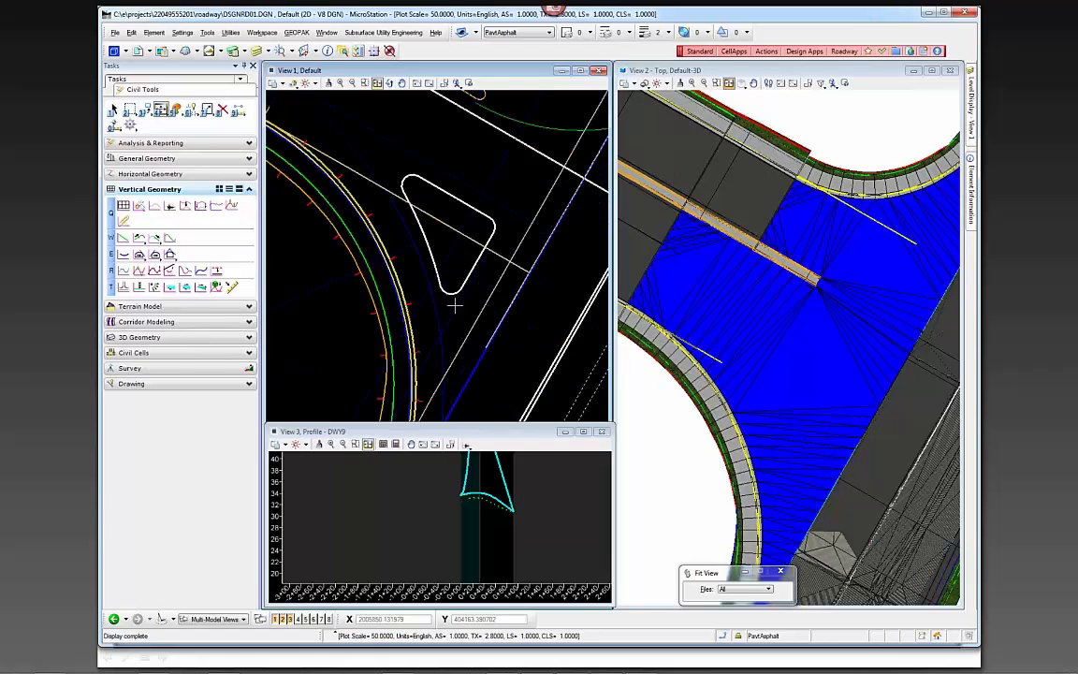
pyautogui.scroll(3, 468, 271)
pyautogui.press('Escape')
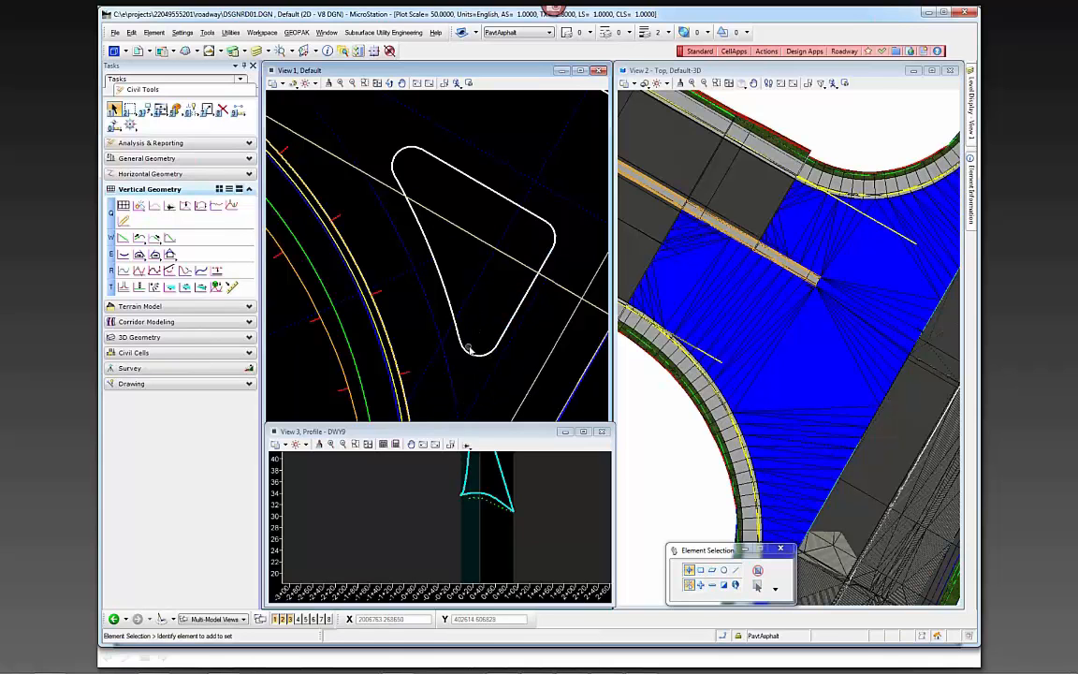
pyautogui.scroll(4, 470, 350)
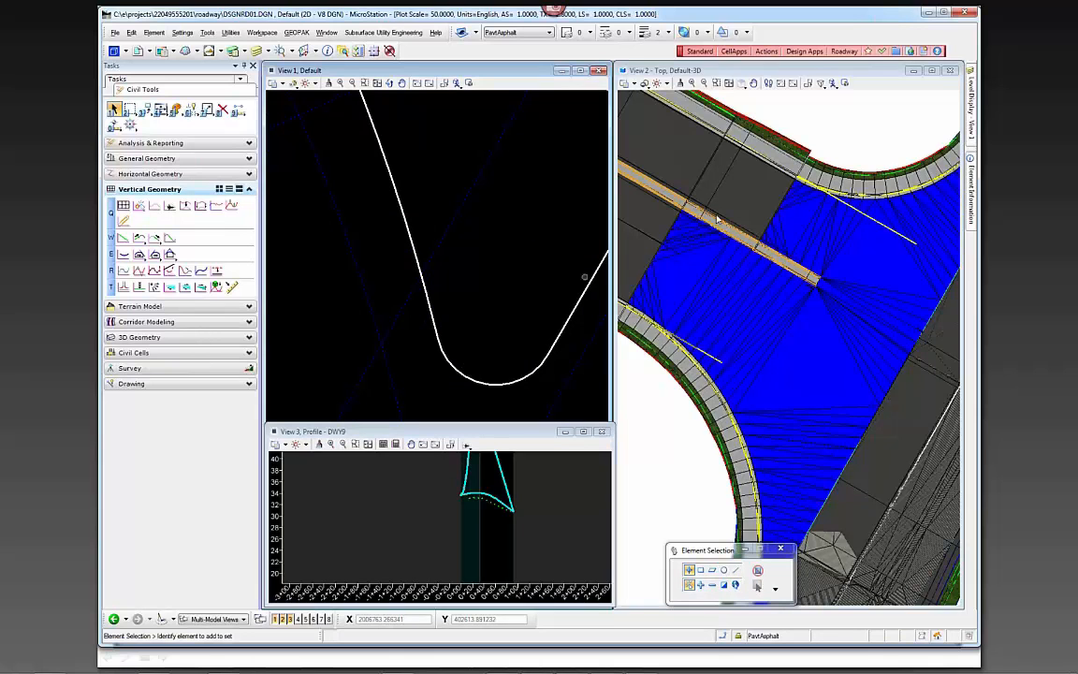
pyautogui.scroll(-3, 453, 351)
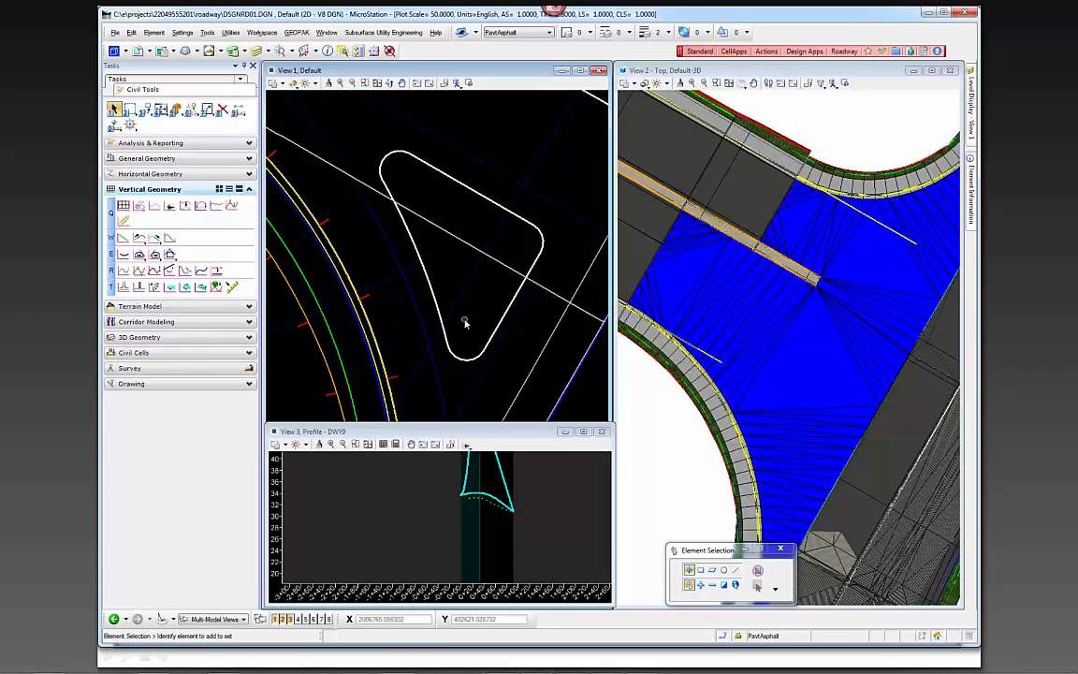
# Step: Open the Project Explorer and select the DTM_INT98 terrain model in the civil data of DSGNRD01.DGN
pyautogui.moveTo(972, 131)
pyautogui.click(643, 418)
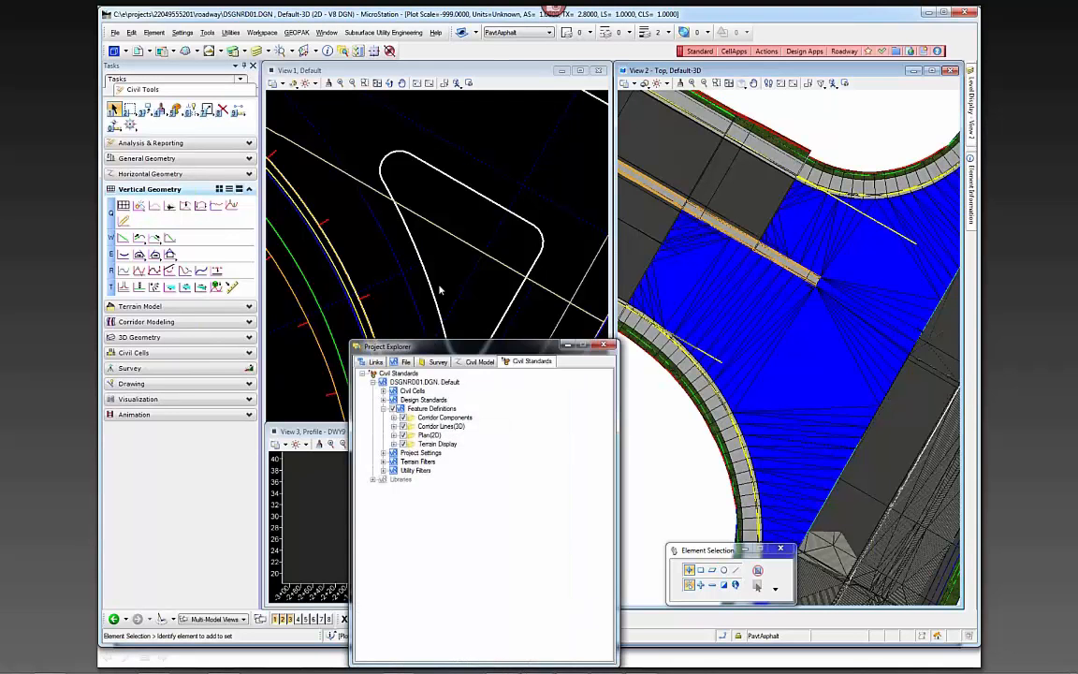
pyautogui.moveTo(421, 346); pyautogui.dragTo(341, 195)
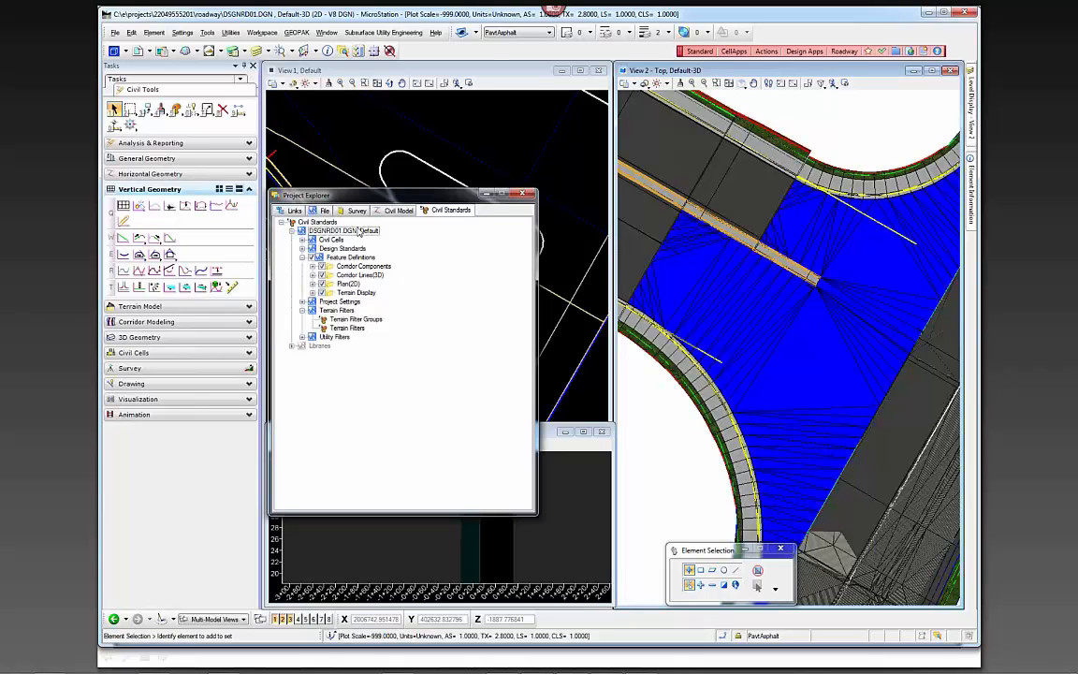
pyautogui.click(397, 210)
pyautogui.click(291, 230)
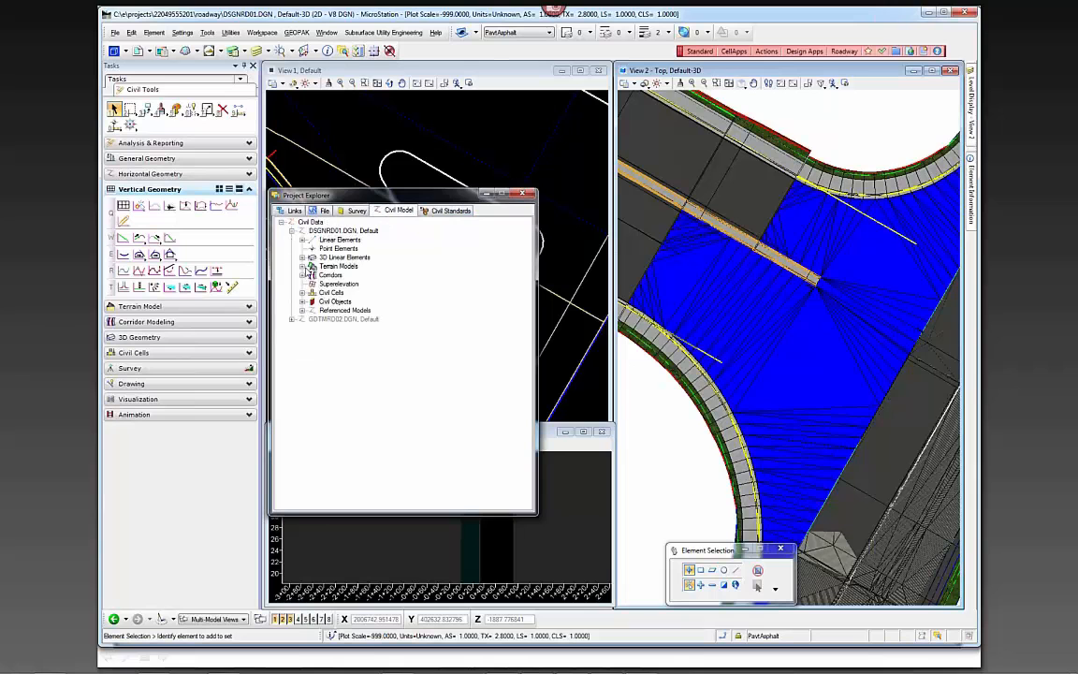
pyautogui.click(302, 266)
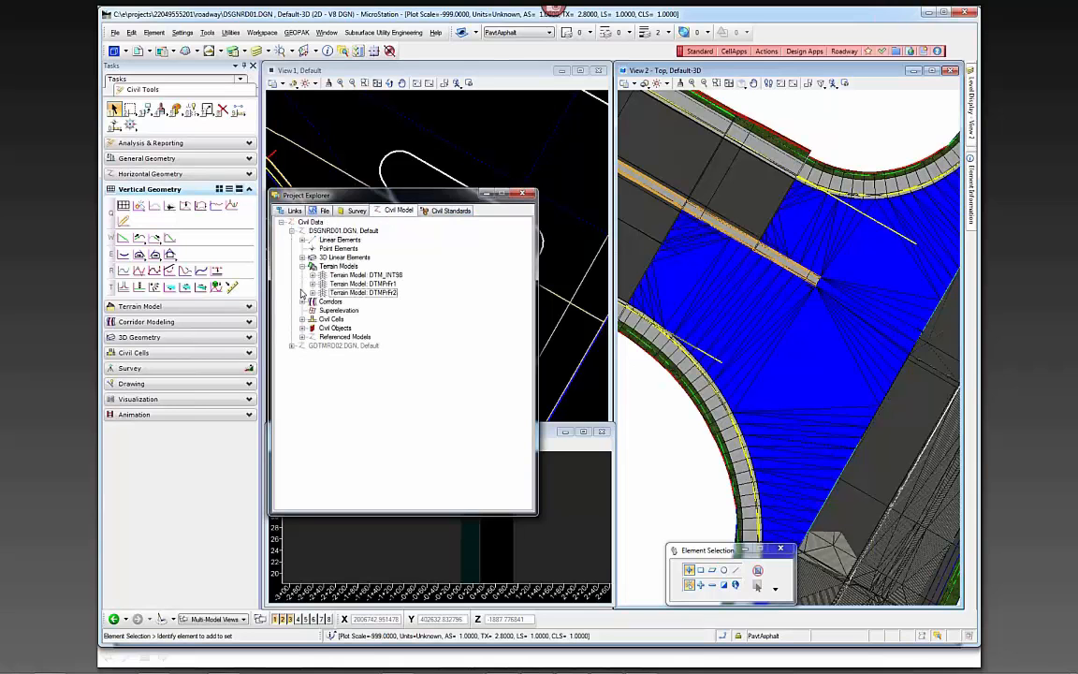
pyautogui.click(352, 275)
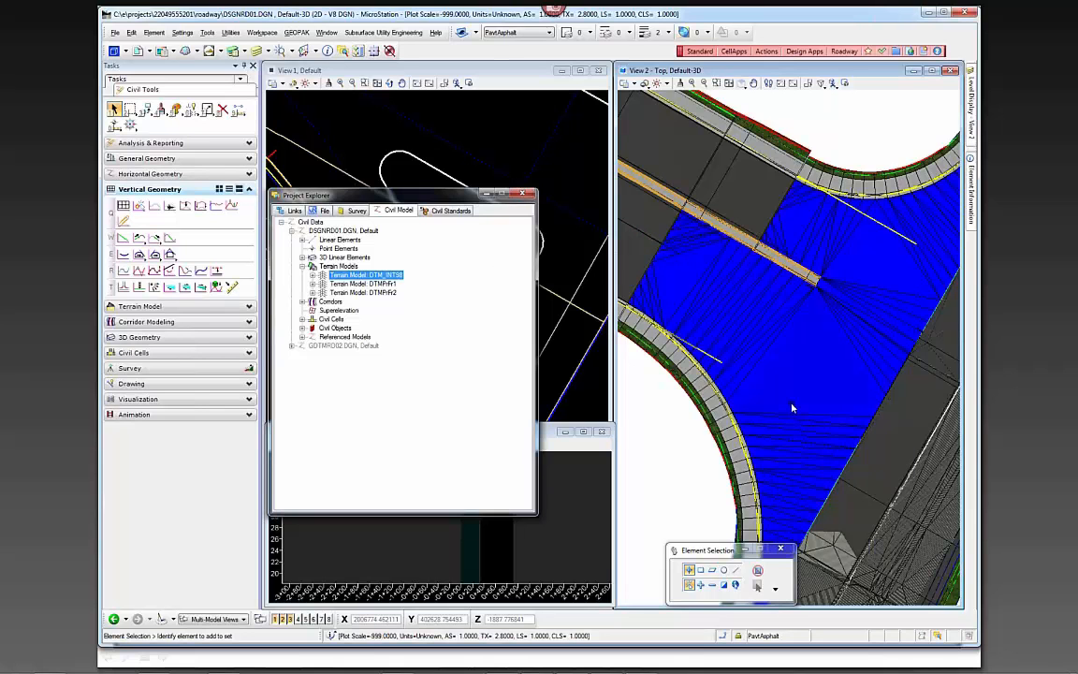
# Step: Turn on contours in the properties of the DTM_INT98 intersection terrain model
pyautogui.scroll(-1, 792, 408)
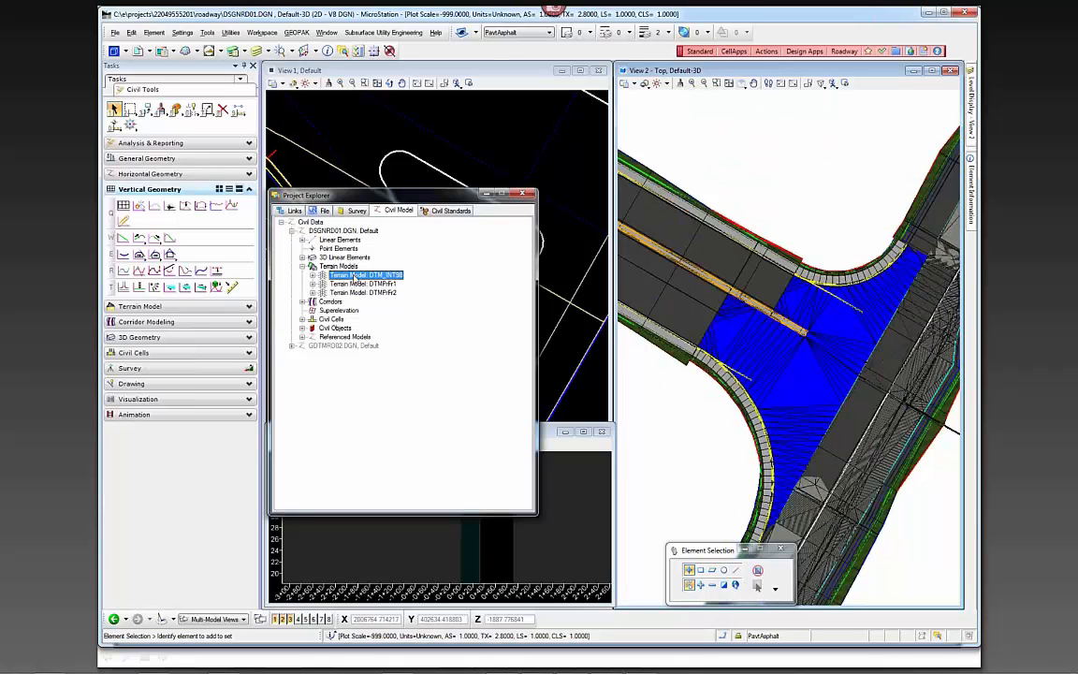
pyautogui.rightClick(356, 278)
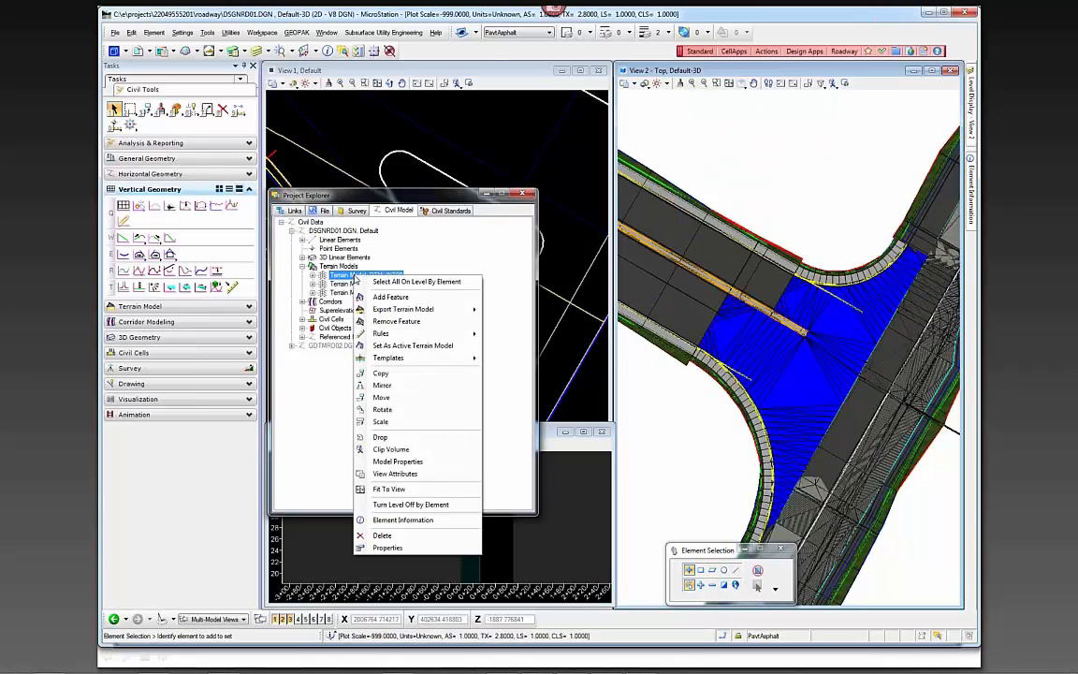
pyautogui.click(388, 547)
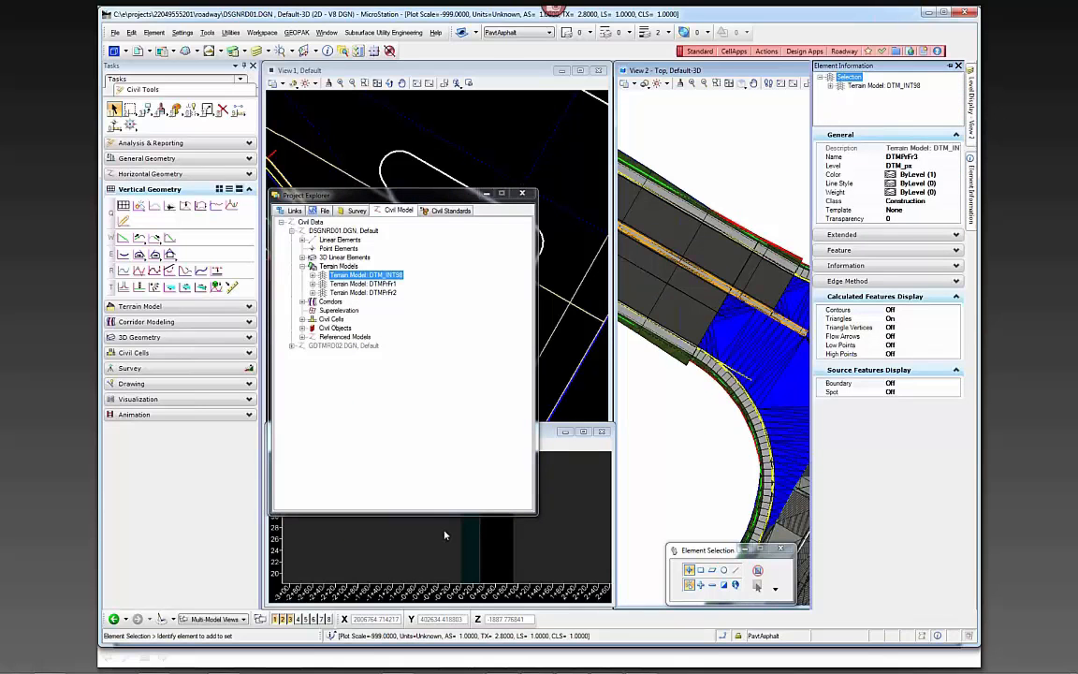
pyautogui.doubleClick(840, 310)
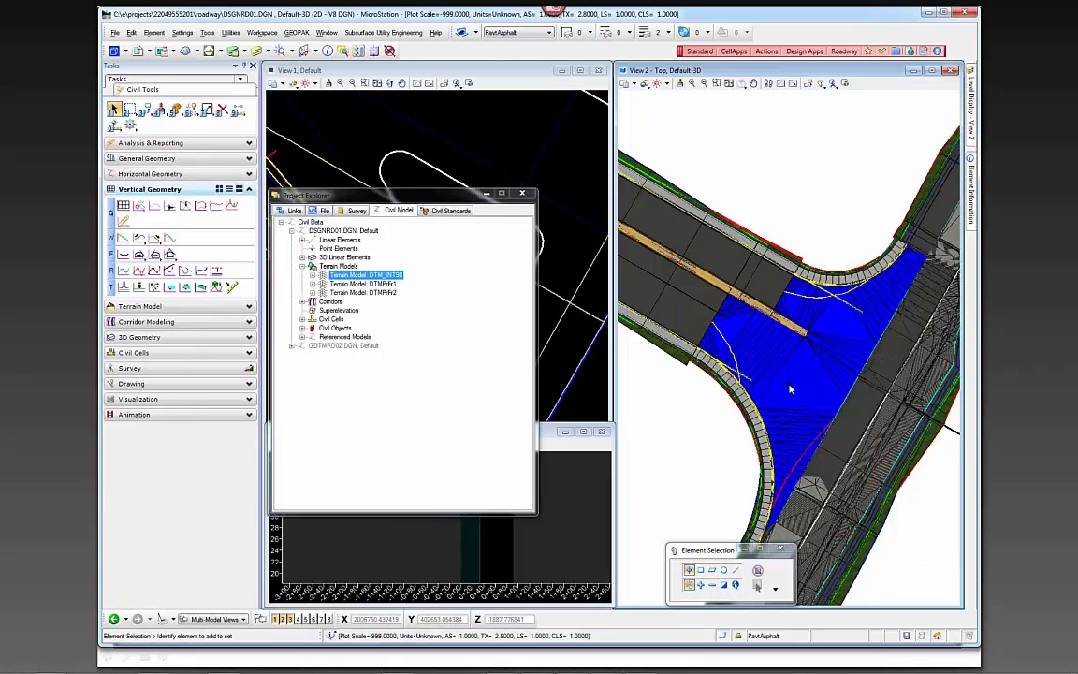
# Step: Open the Proposed terrain model element template of DSGNRD01.DGN and expand its calculated features display and contour settings
pyautogui.click(136, 34)
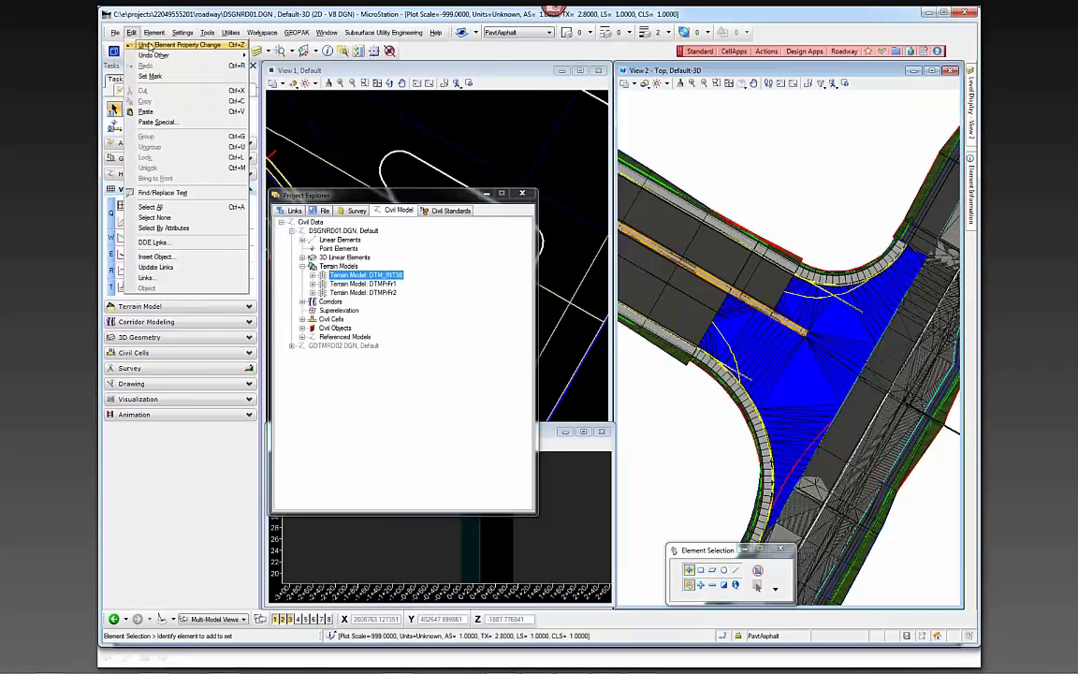
pyautogui.moveTo(153, 34)
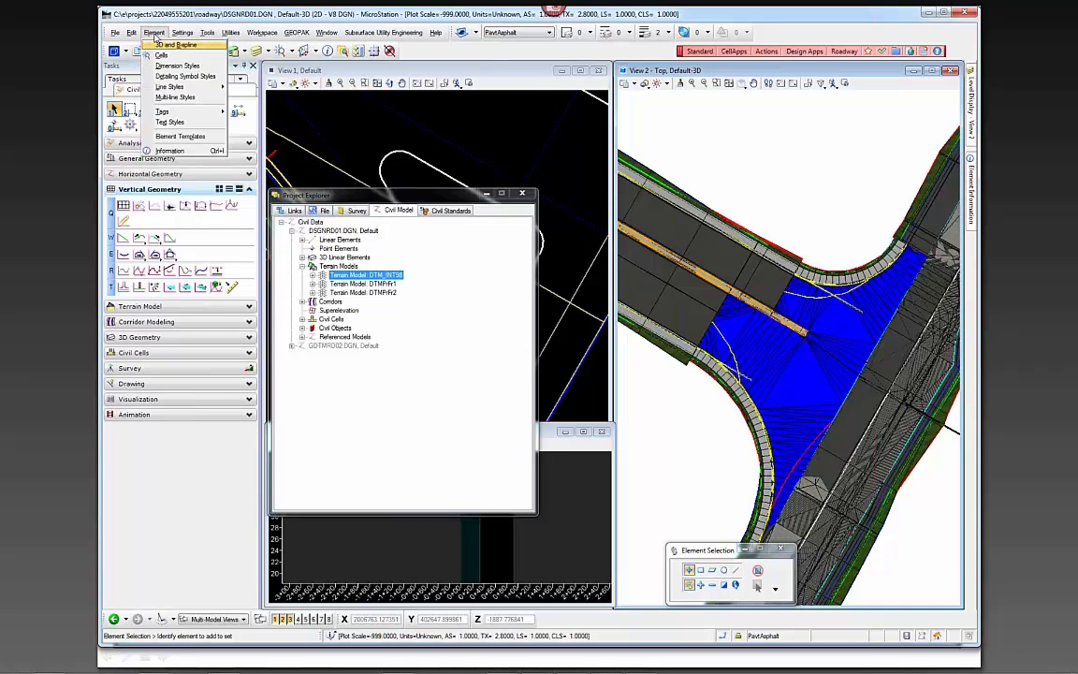
pyautogui.click(167, 136)
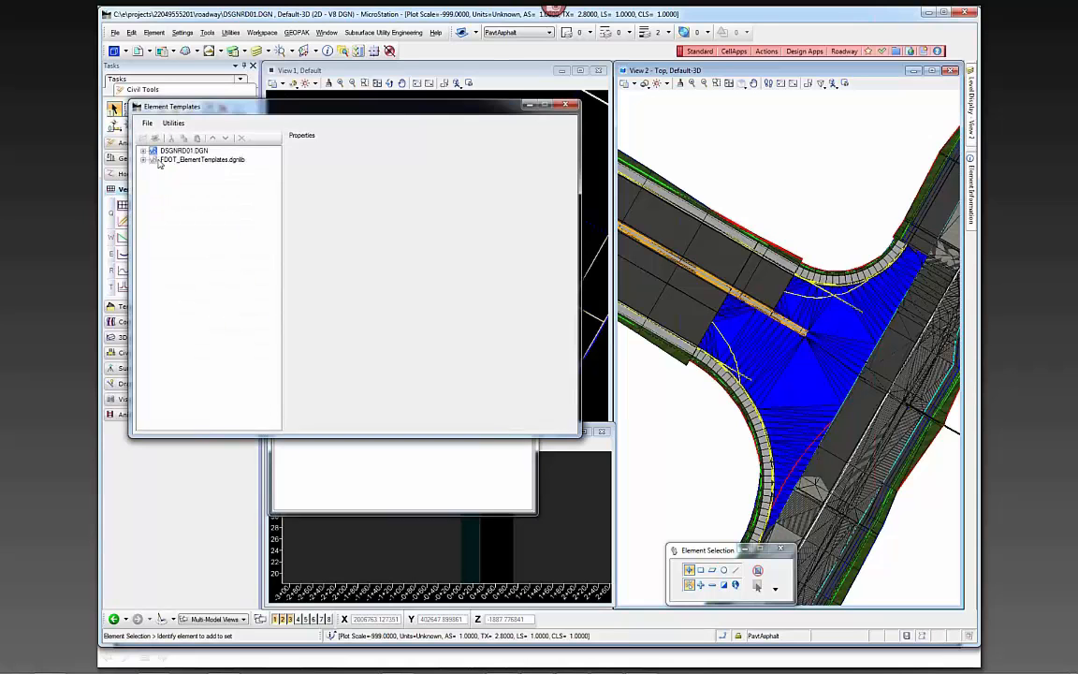
pyautogui.click(143, 151)
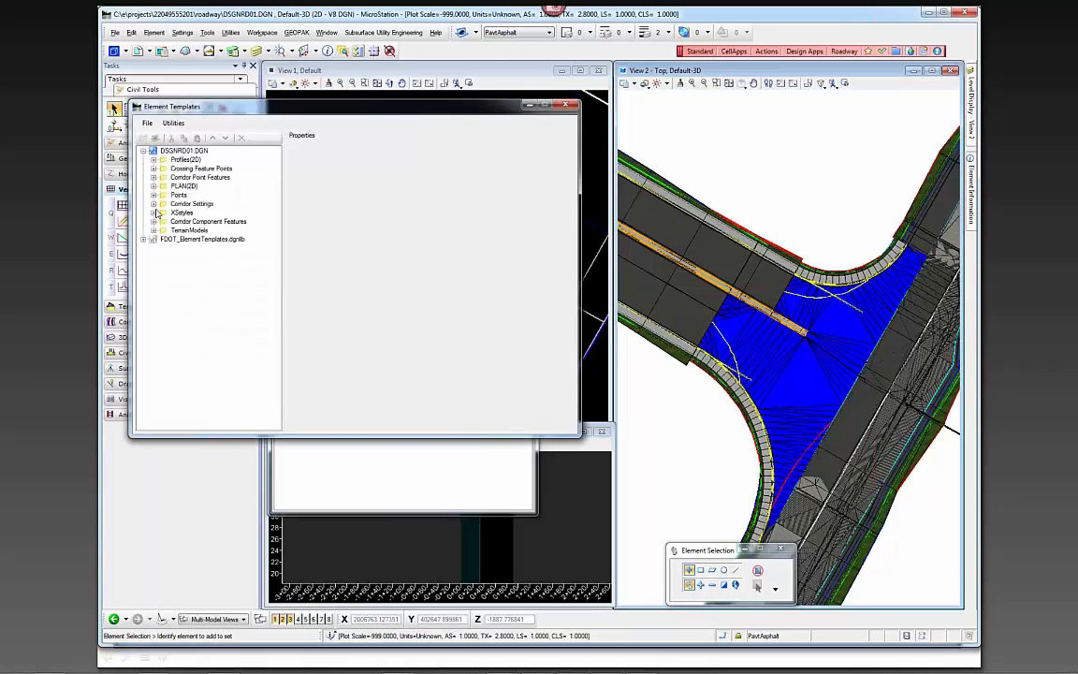
pyautogui.click(154, 230)
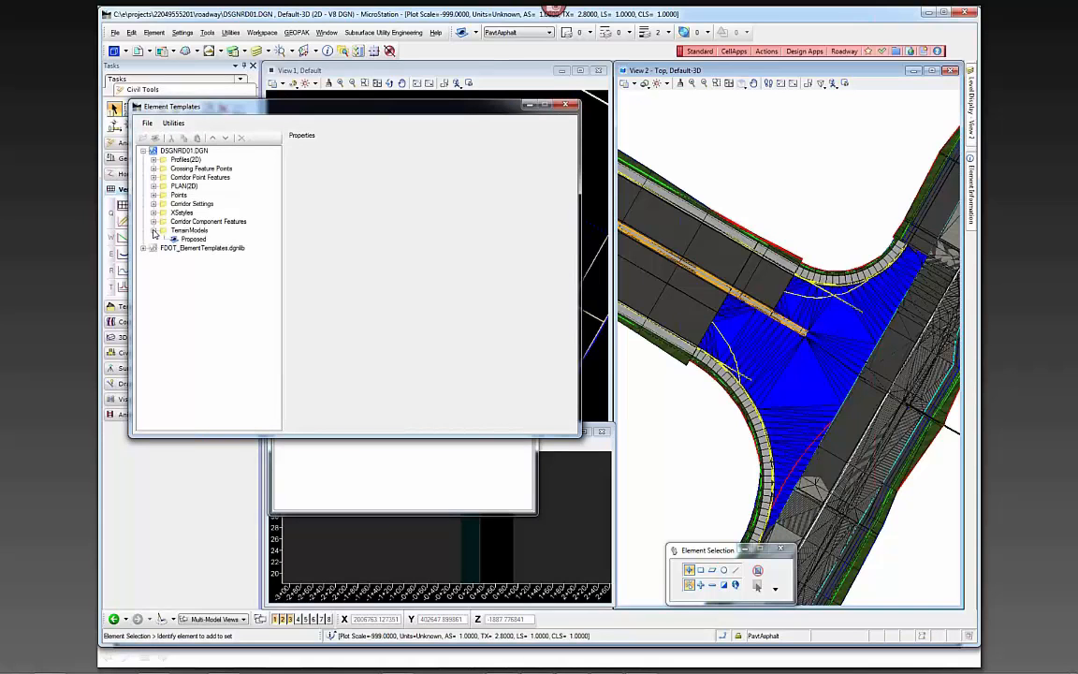
pyautogui.click(174, 240)
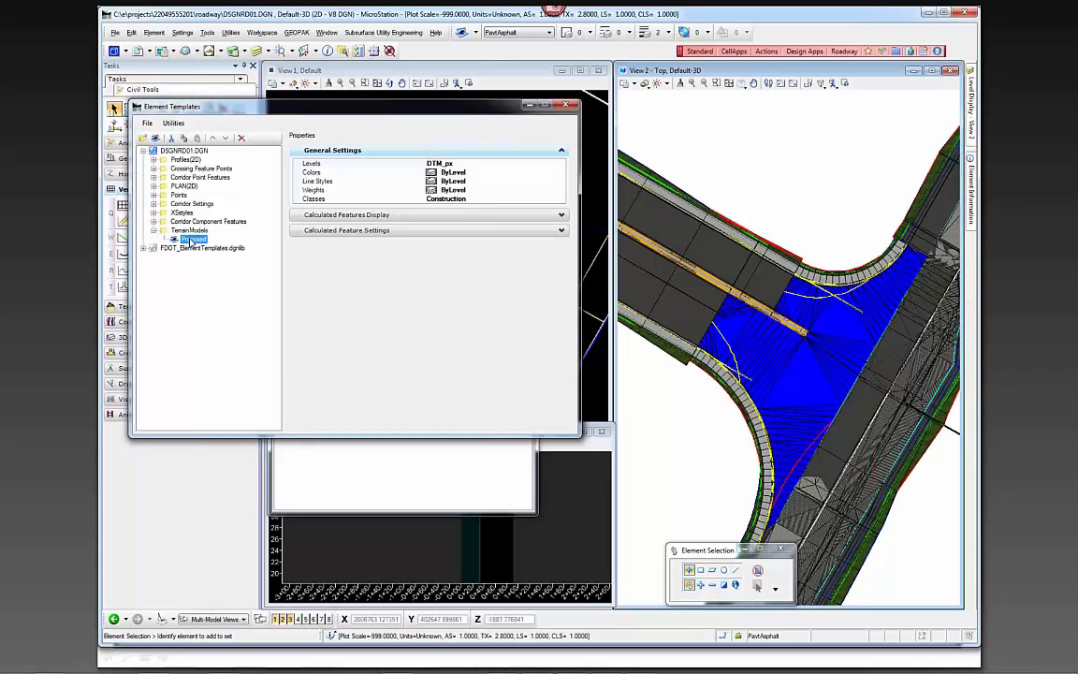
pyautogui.click(337, 215)
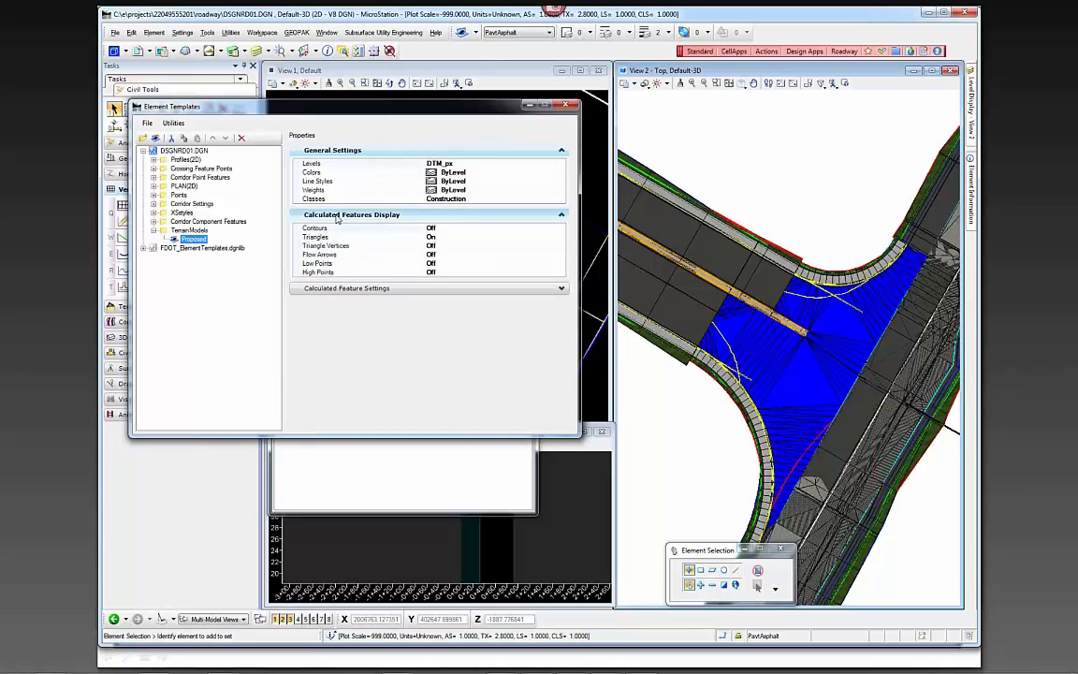
pyautogui.click(332, 288)
pyautogui.click(297, 302)
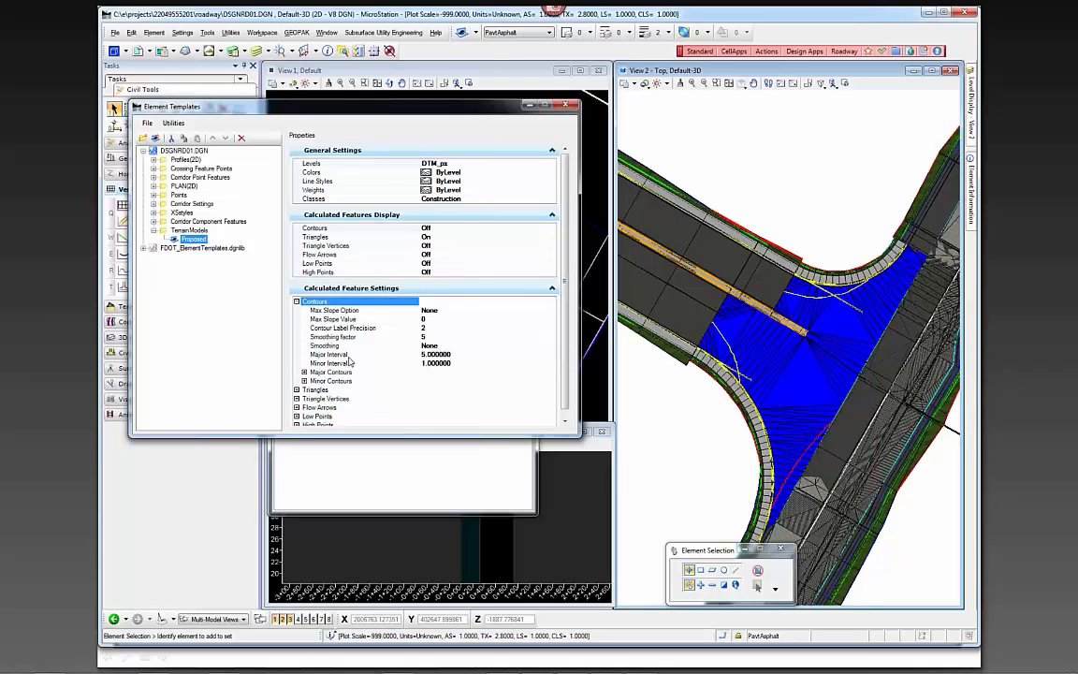
# Step: Set the Proposed template's contour intervals to 1 for major and 0.25 for minor, then close the element templates
pyautogui.click(453, 356)
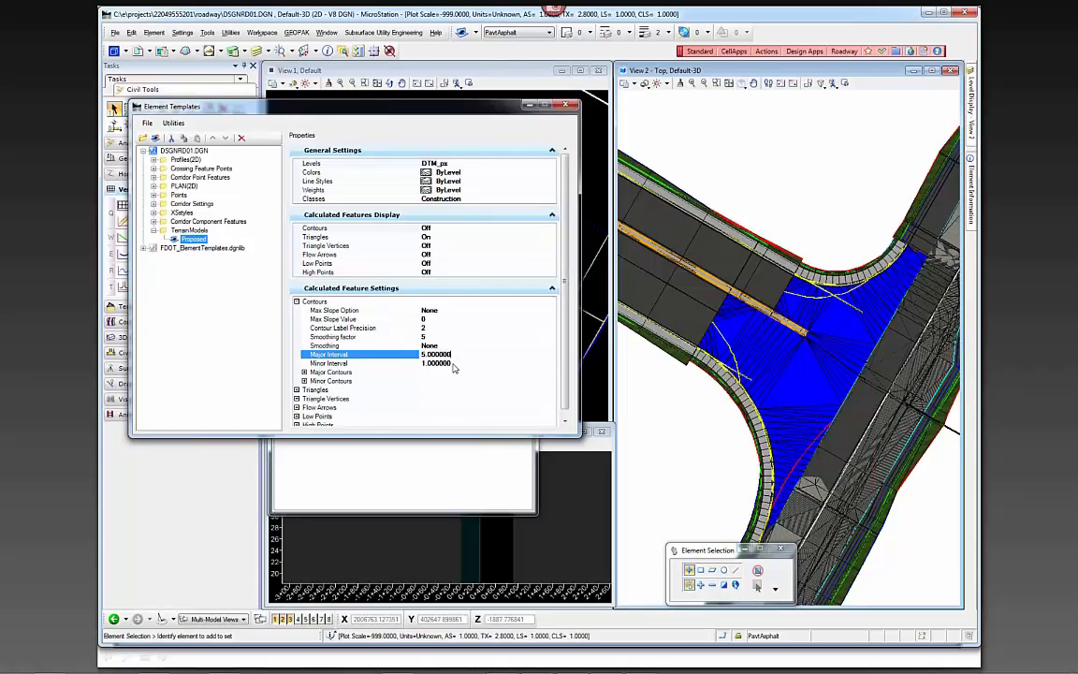
pyautogui.moveTo(453, 355); pyautogui.dragTo(409, 352)
pyautogui.write('1')
pyautogui.click(453, 362)
pyautogui.moveTo(454, 362); pyautogui.dragTo(421, 363)
pyautogui.write('.25')
pyautogui.press('Tab')
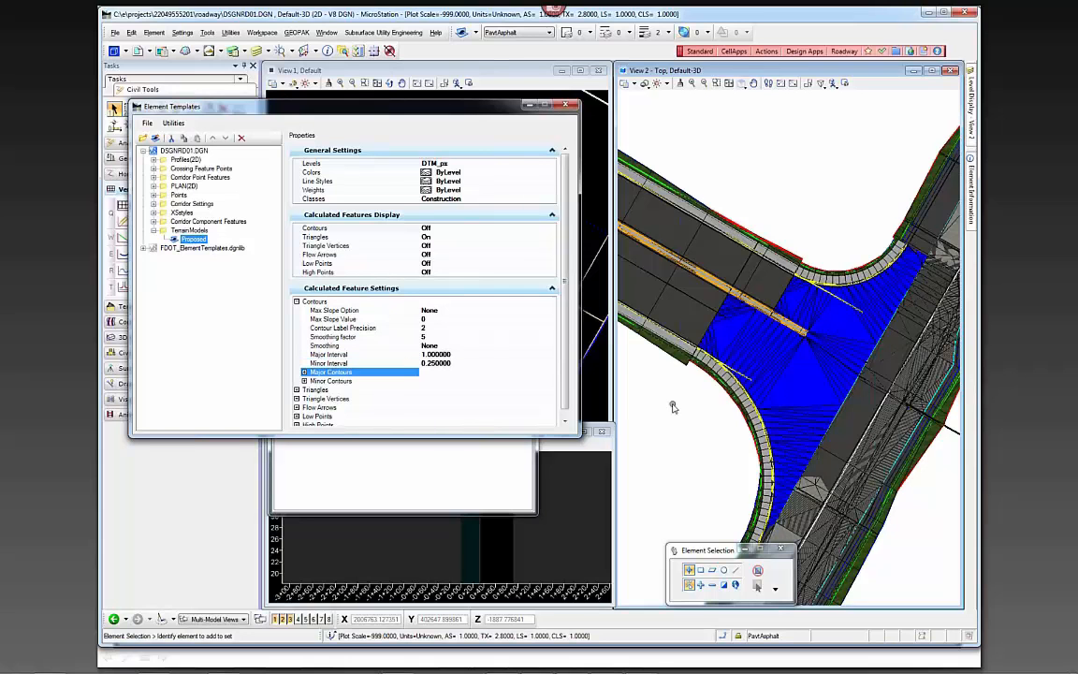
pyautogui.click(672, 407)
pyautogui.click(565, 103)
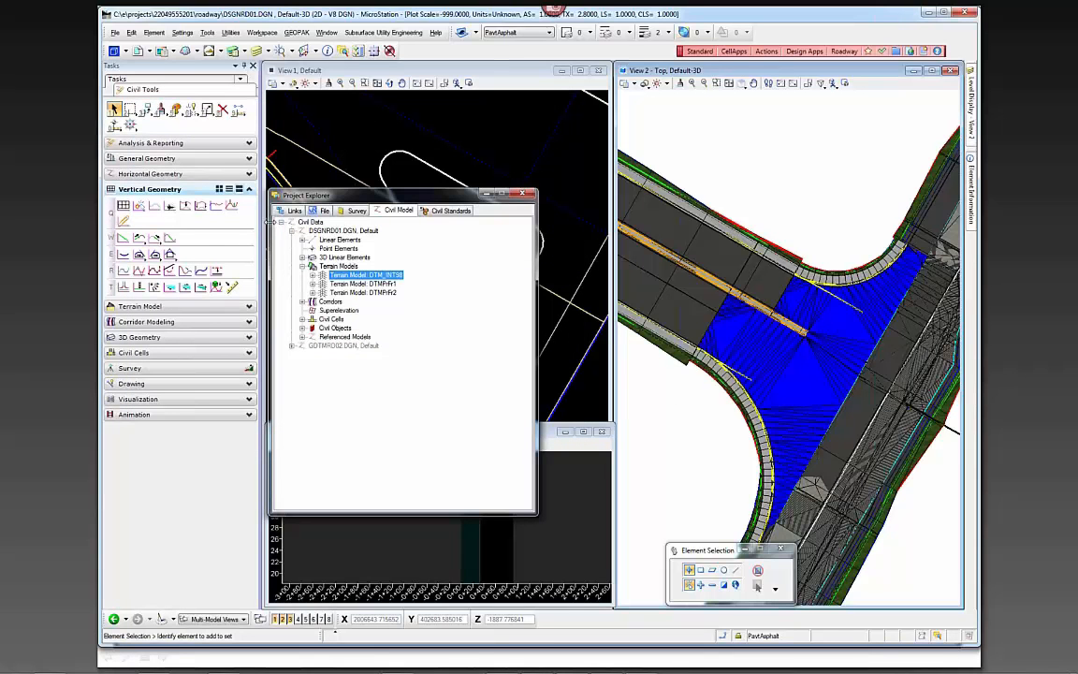
# Step: Display contours on the DTM_INT98 terrain model with the revised template intervals
pyautogui.rightClick(352, 277)
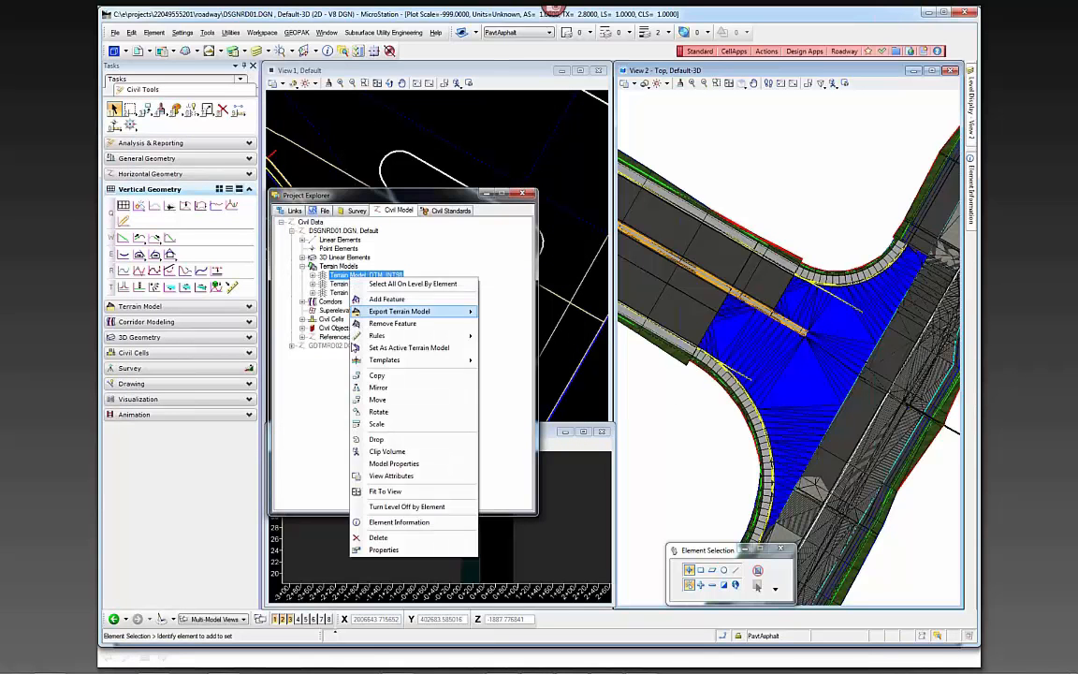
pyautogui.click(350, 493)
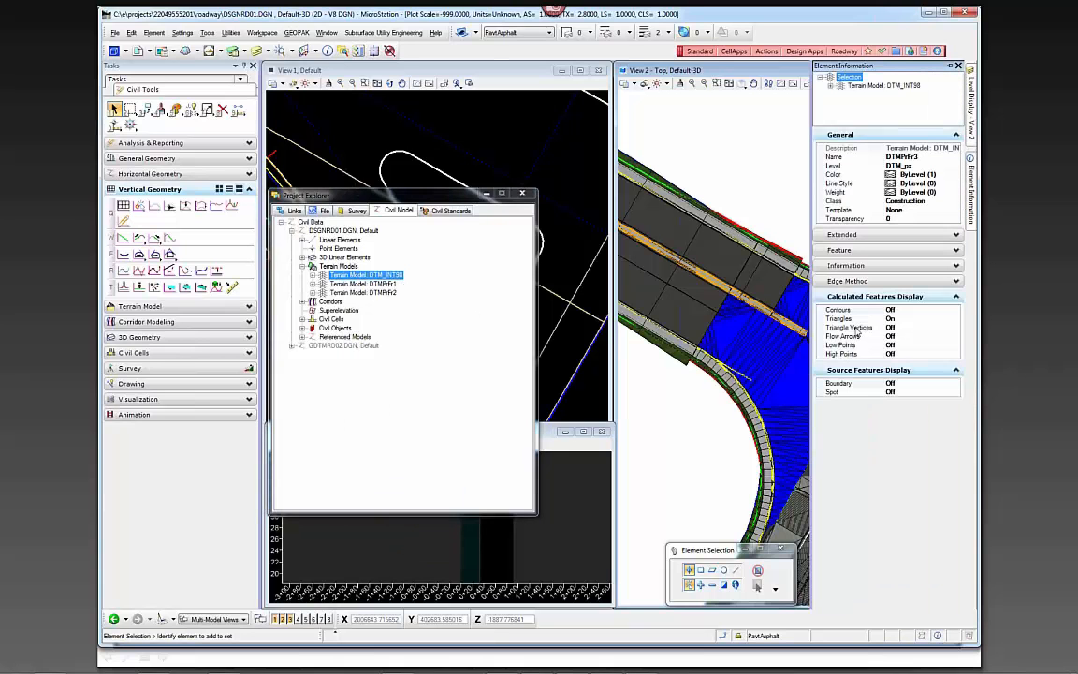
pyautogui.doubleClick(848, 311)
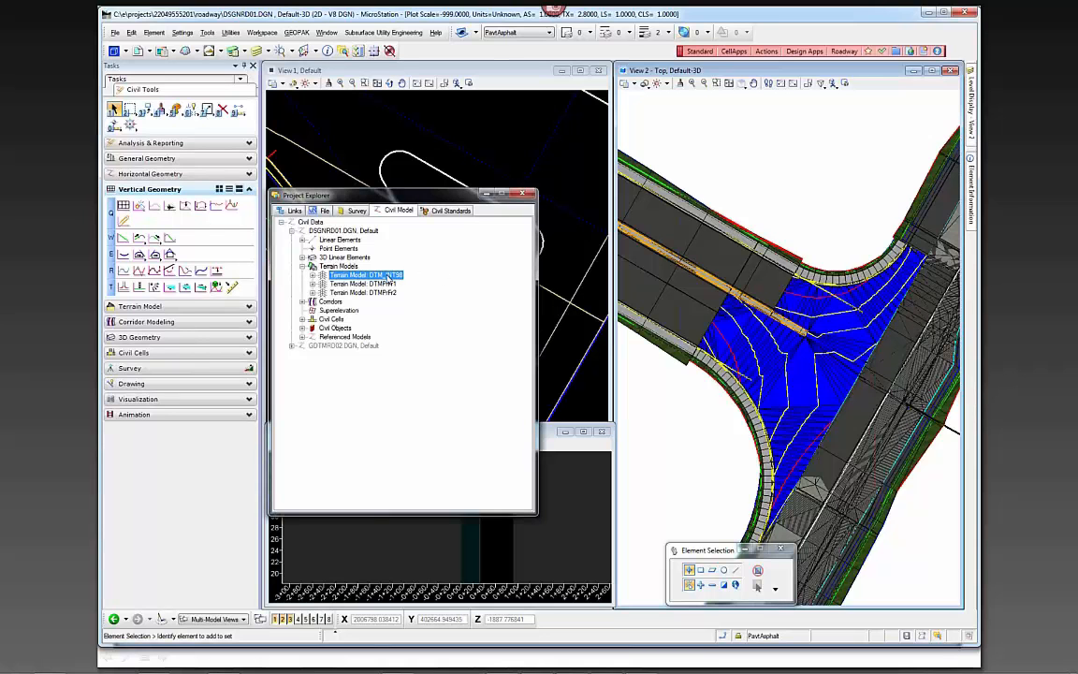
# Step: Turn on flow arrows in the DTM_INT98 terrain model's calculated features display
pyautogui.rightClick(388, 279)
pyautogui.click(444, 547)
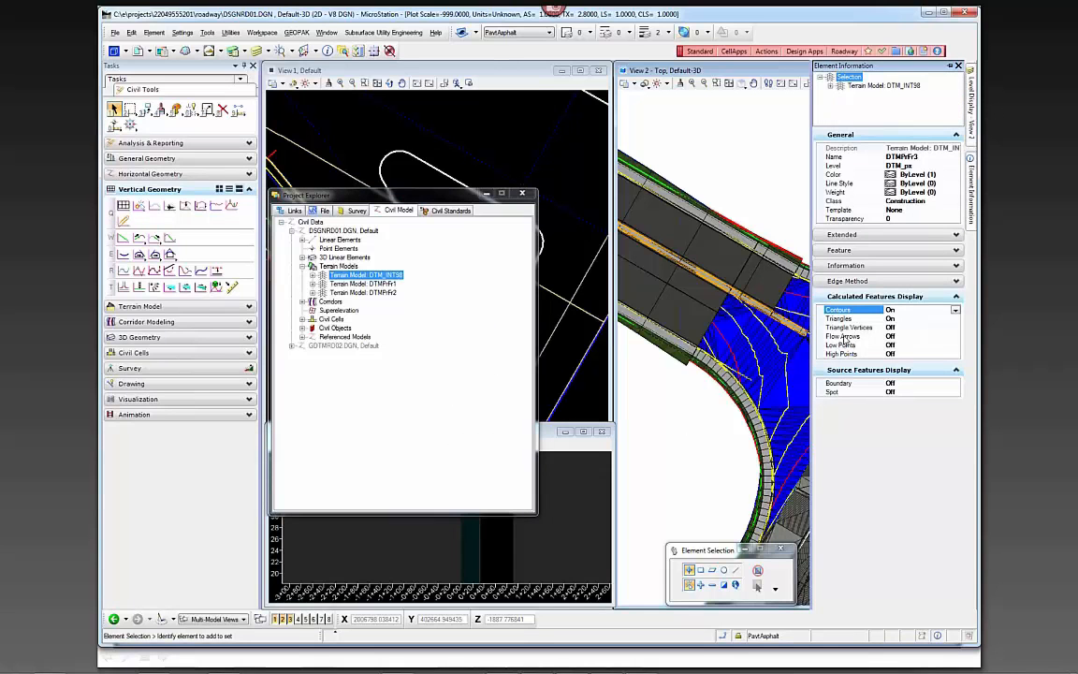
pyautogui.click(845, 337)
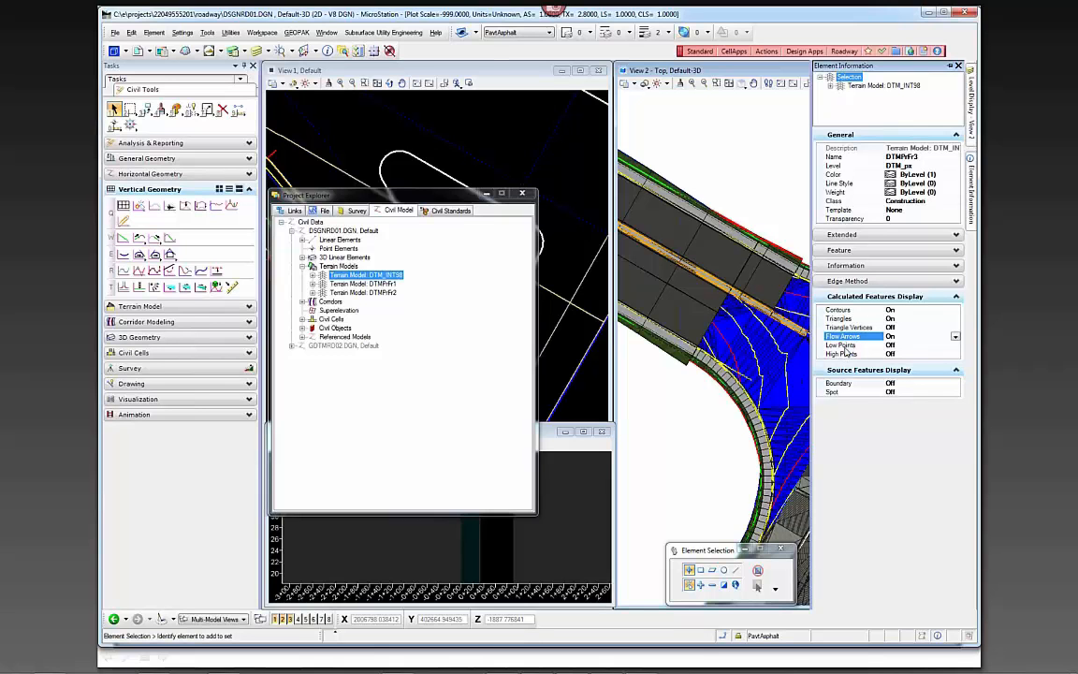
# Step: Turn on low points in the DTM_INT98 terrain model's calculated features display and move Project Explorer clear of the plan view
pyautogui.doubleClick(846, 346)
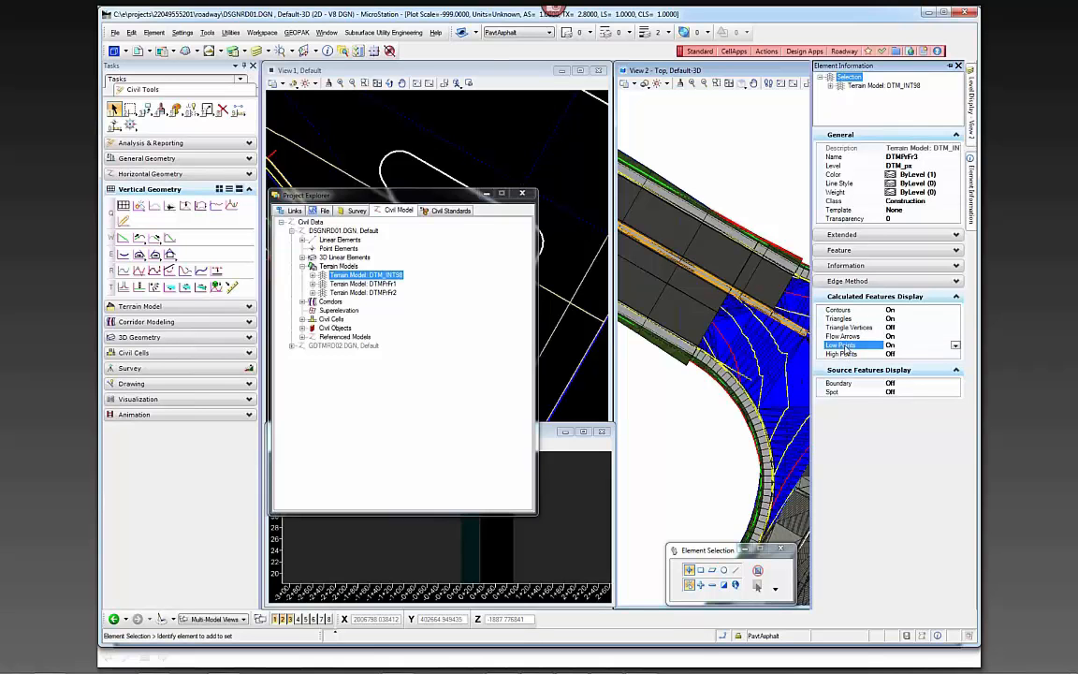
pyautogui.moveTo(371, 206); pyautogui.dragTo(381, 235)
pyautogui.scroll(-6, 430, 284)
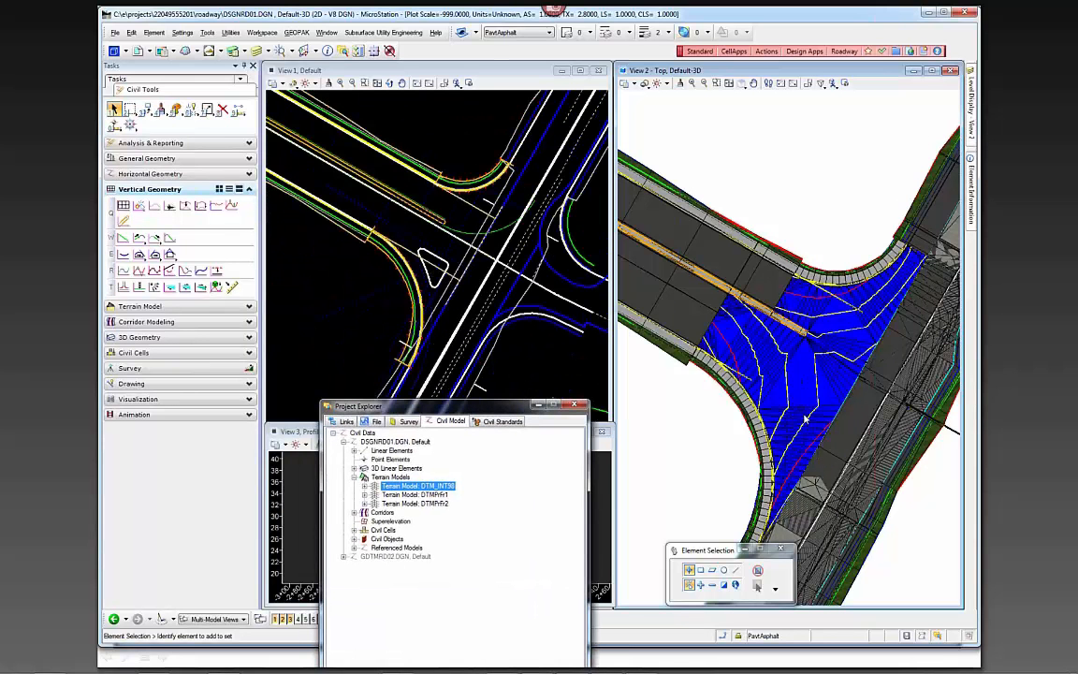
# Step: Examine the contours and triangle slopes of the DTM_INT98 surface across the intersection and around the traffic separator's end
pyautogui.scroll(2, 765, 442)
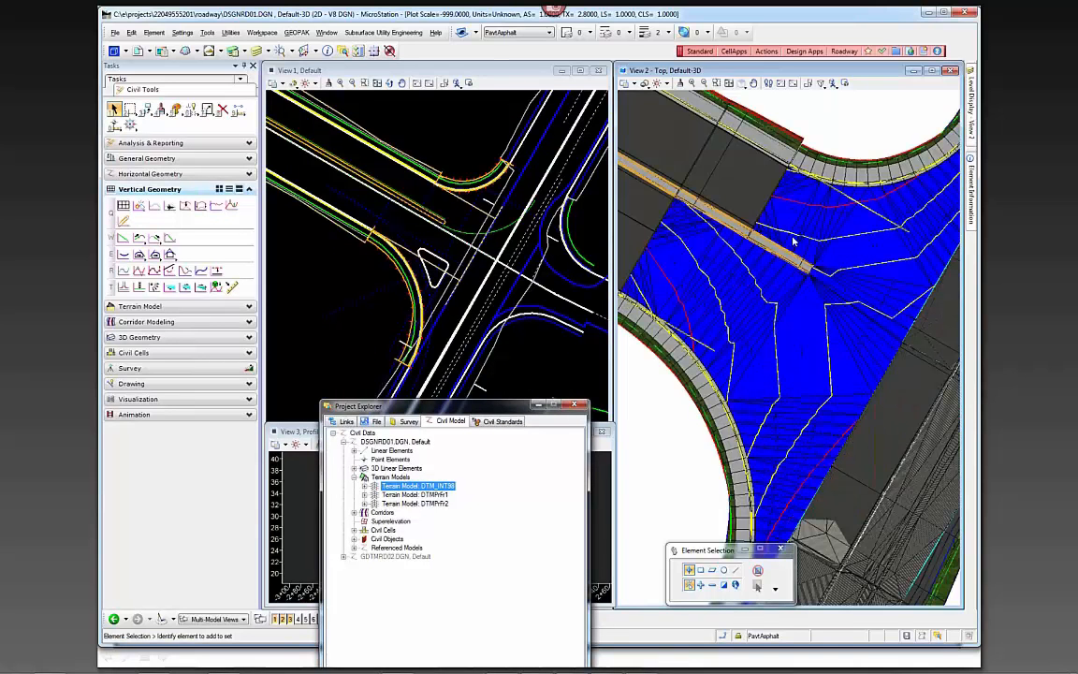
pyautogui.scroll(-3, 770, 252)
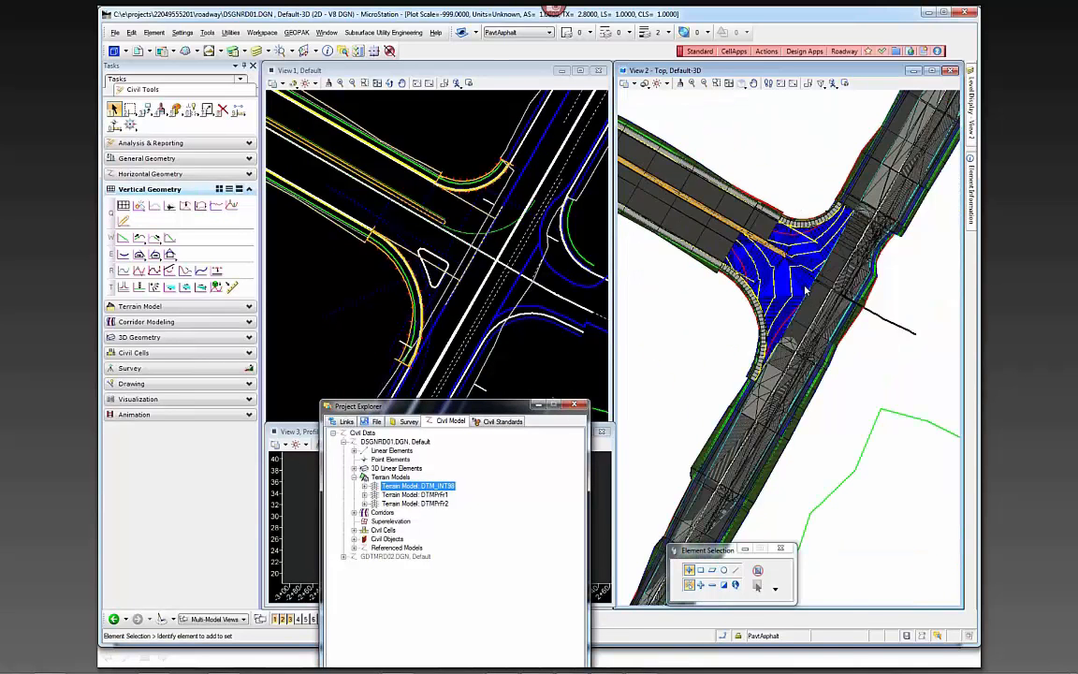
pyautogui.scroll(3, 798, 279)
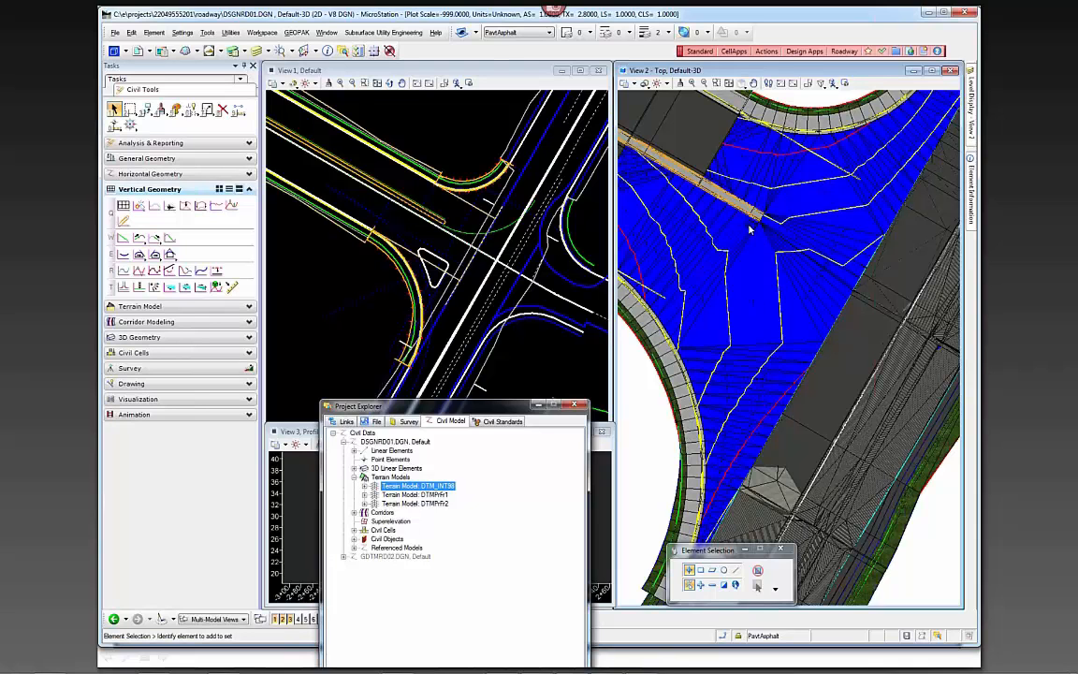
pyautogui.moveTo(744, 315)
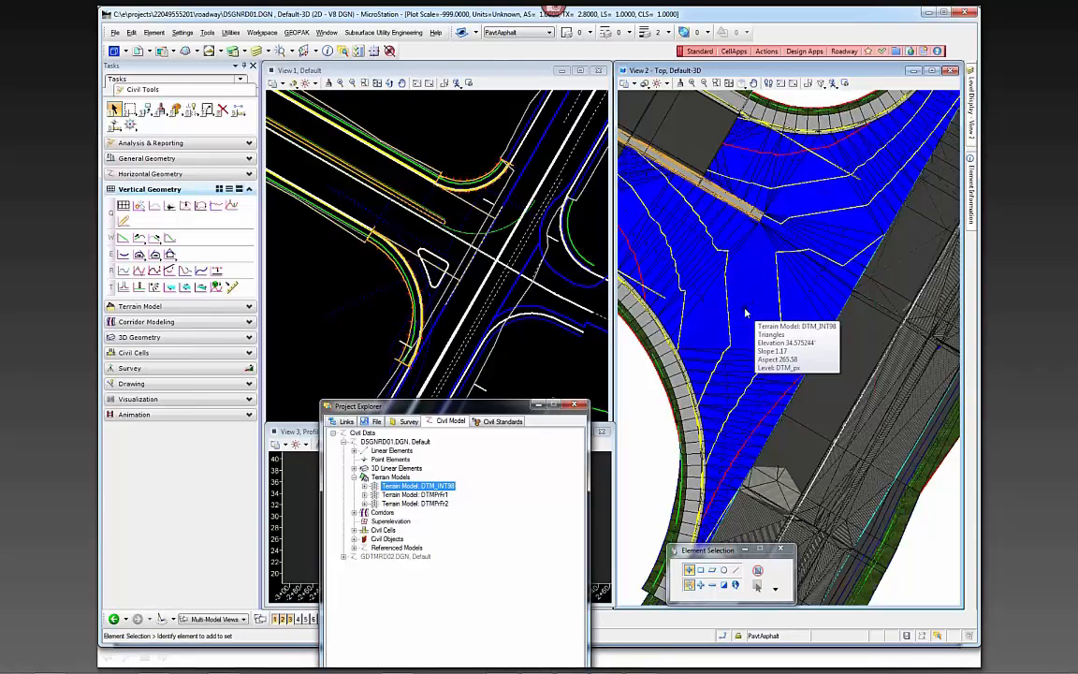
pyautogui.moveTo(758, 226)
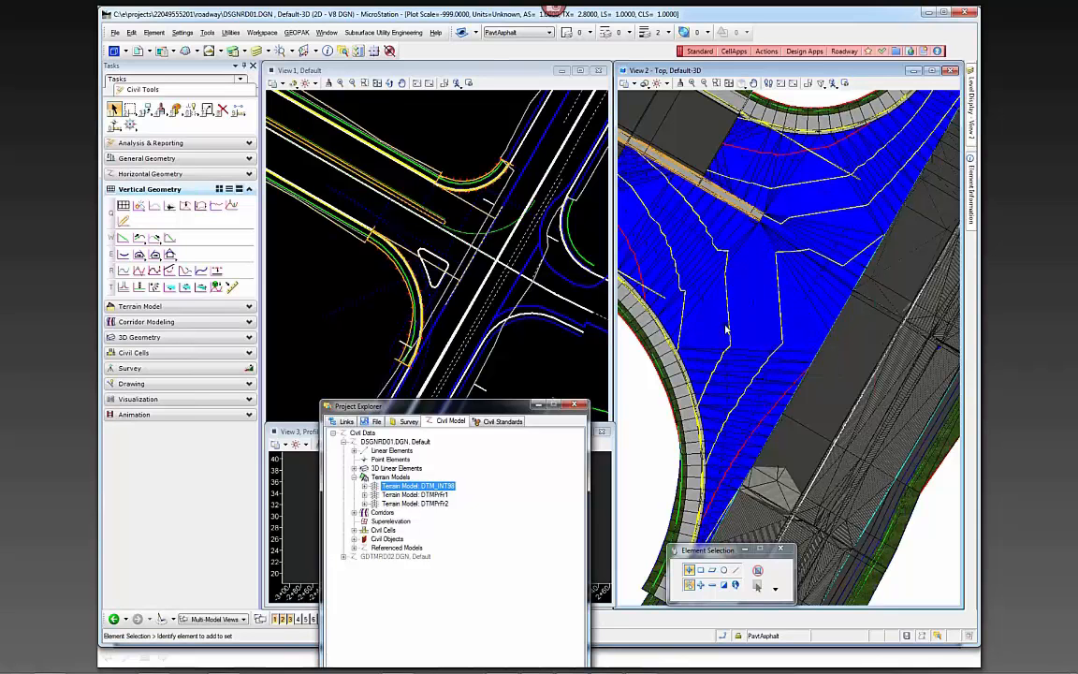
pyautogui.click(140, 308)
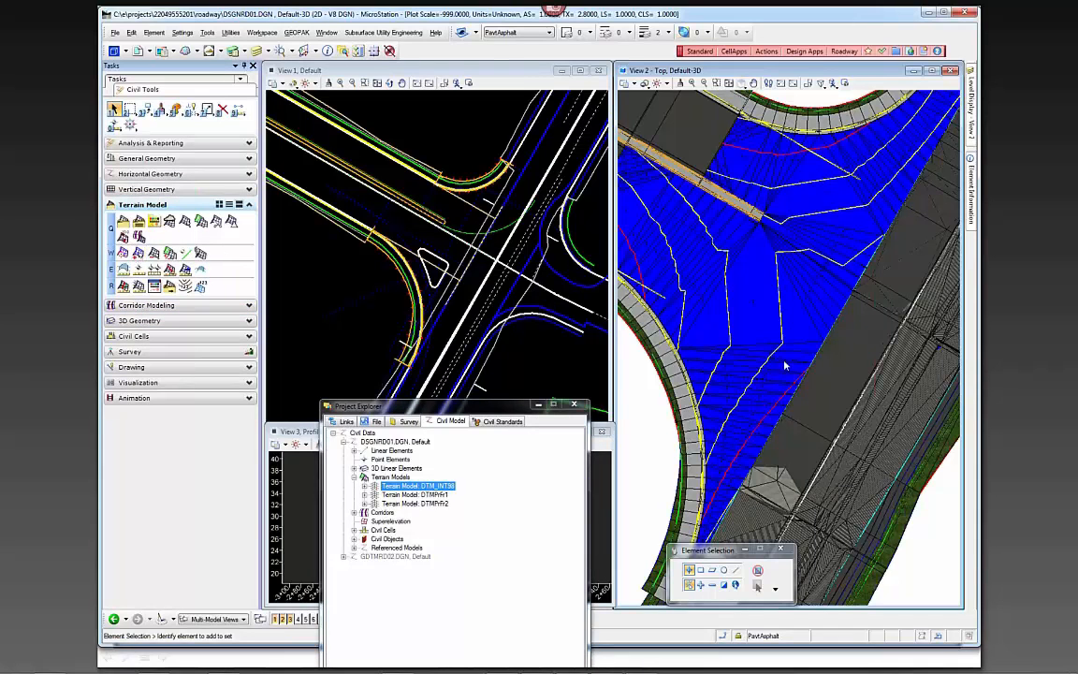
pyautogui.scroll(-3, 794, 367)
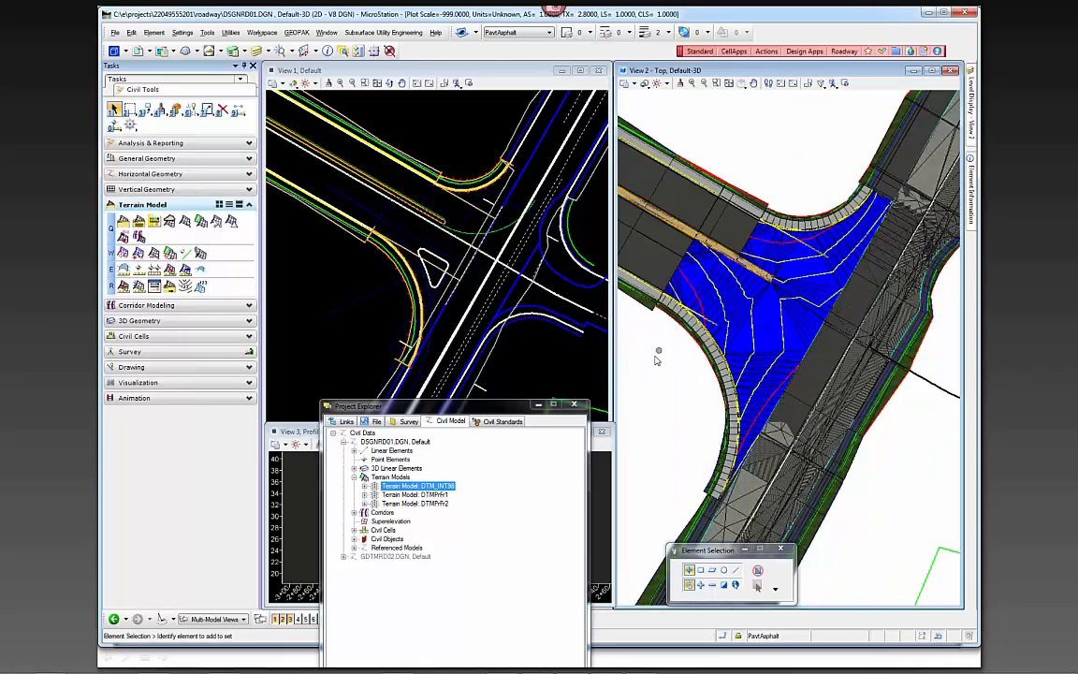
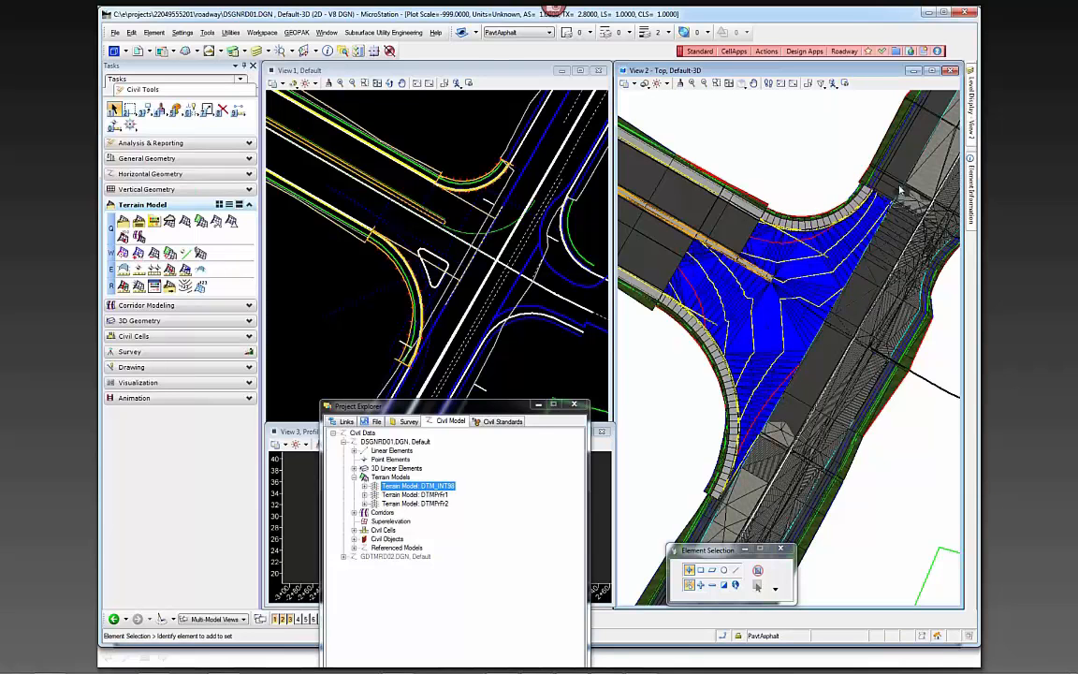
pyautogui.click(809, 236)
pyautogui.click(780, 181)
# Step: Start placing a civil cell at the traffic separator's end and choose TSNose from FDOT_Intersections.dgnlib
pyautogui.scroll(6, 786, 293)
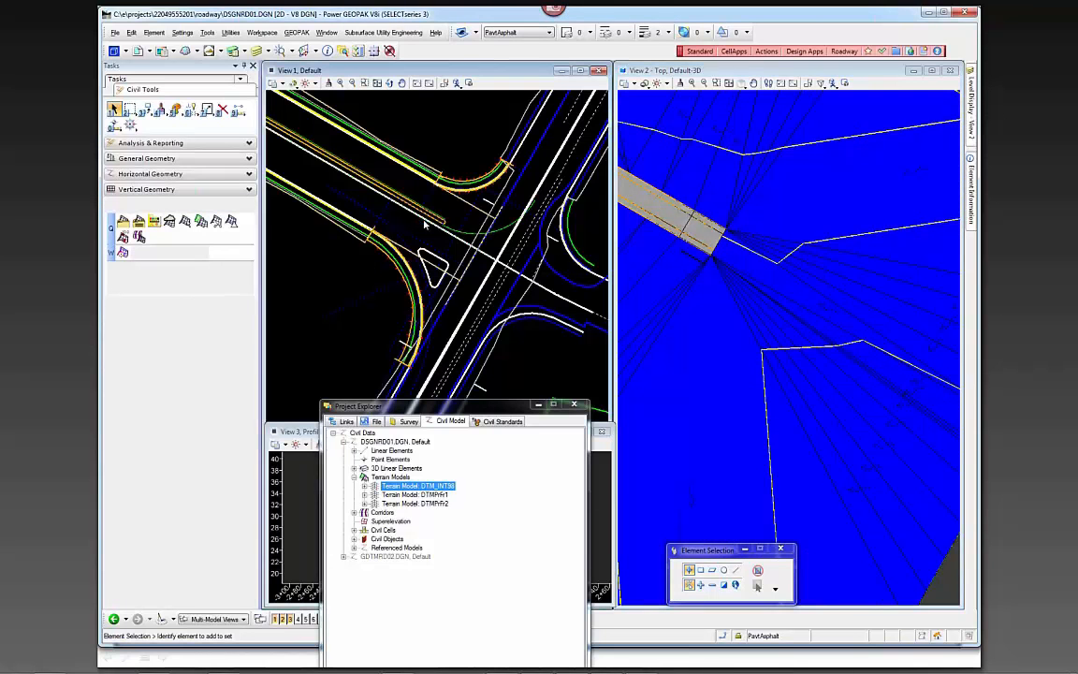
pyautogui.scroll(6, 402, 220)
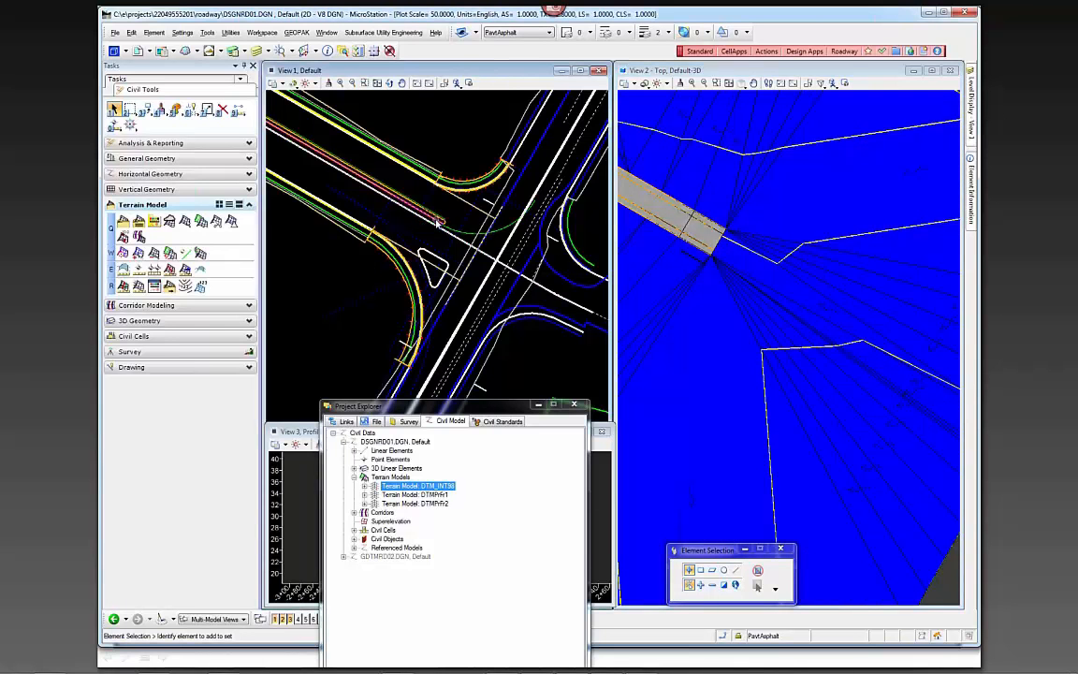
pyautogui.click(134, 337)
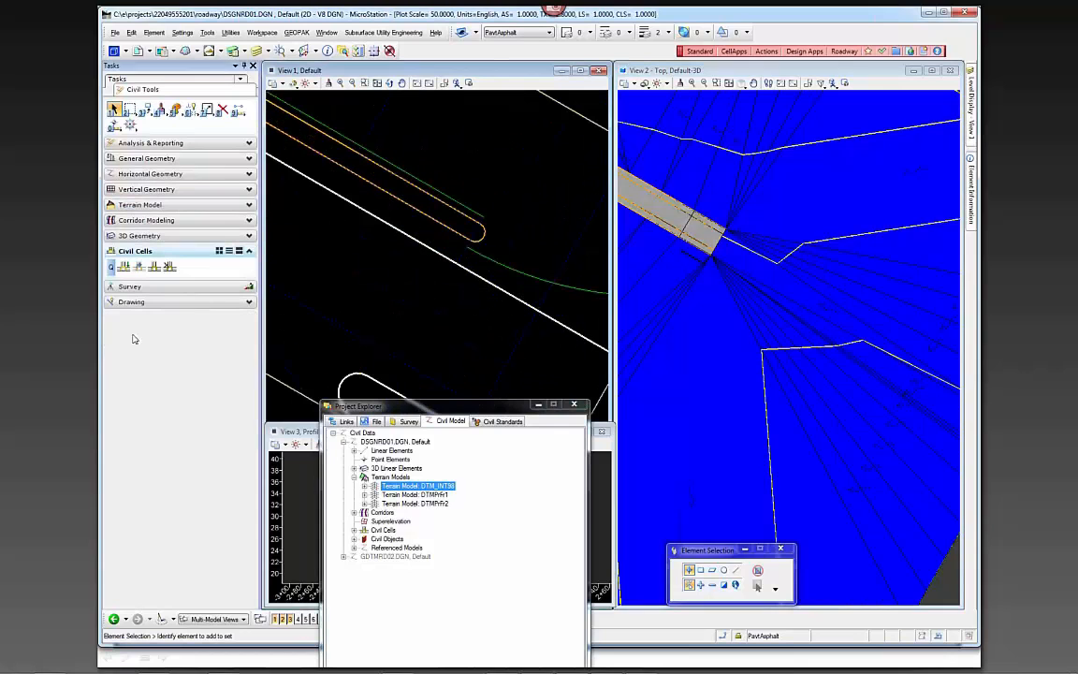
pyautogui.click(123, 267)
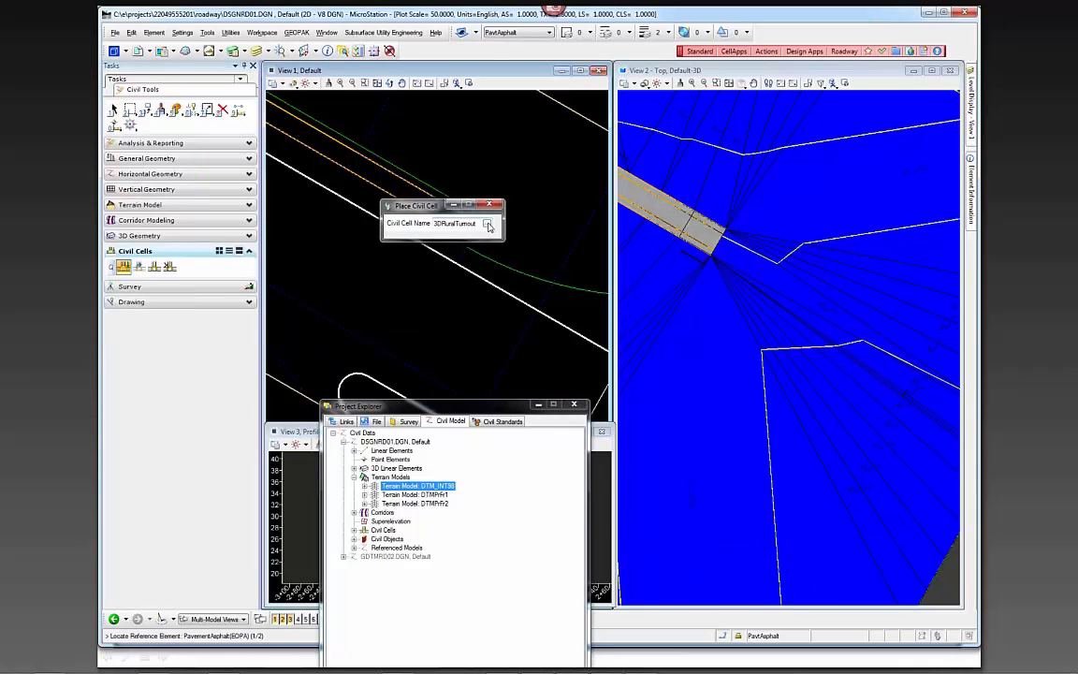
pyautogui.click(488, 226)
pyautogui.click(335, 269)
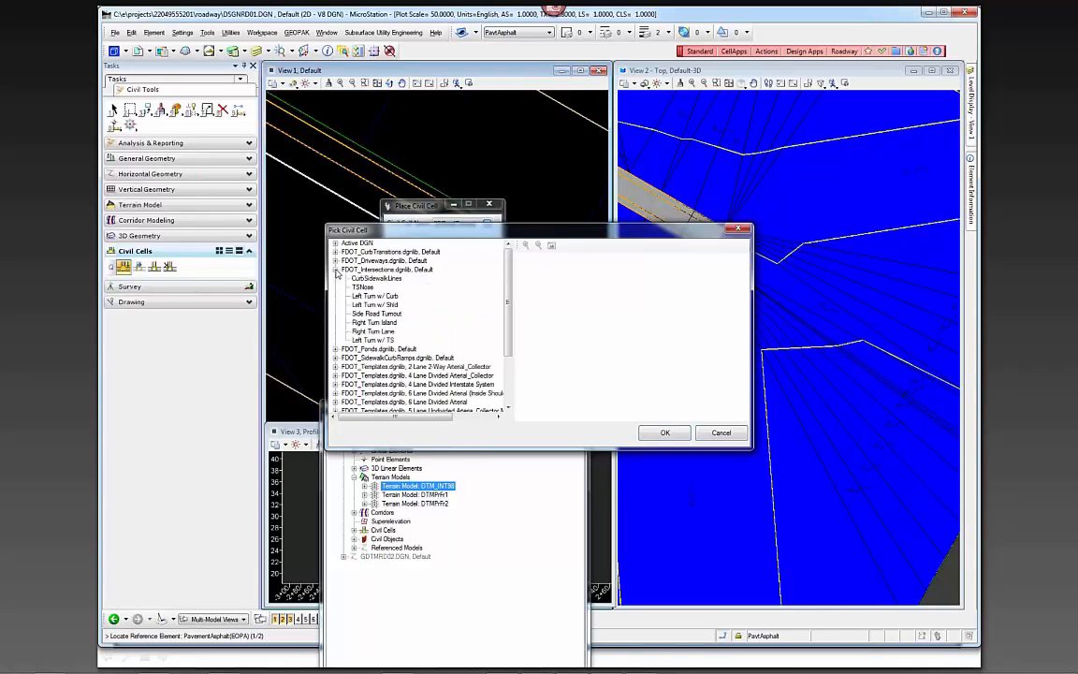
pyautogui.click(361, 288)
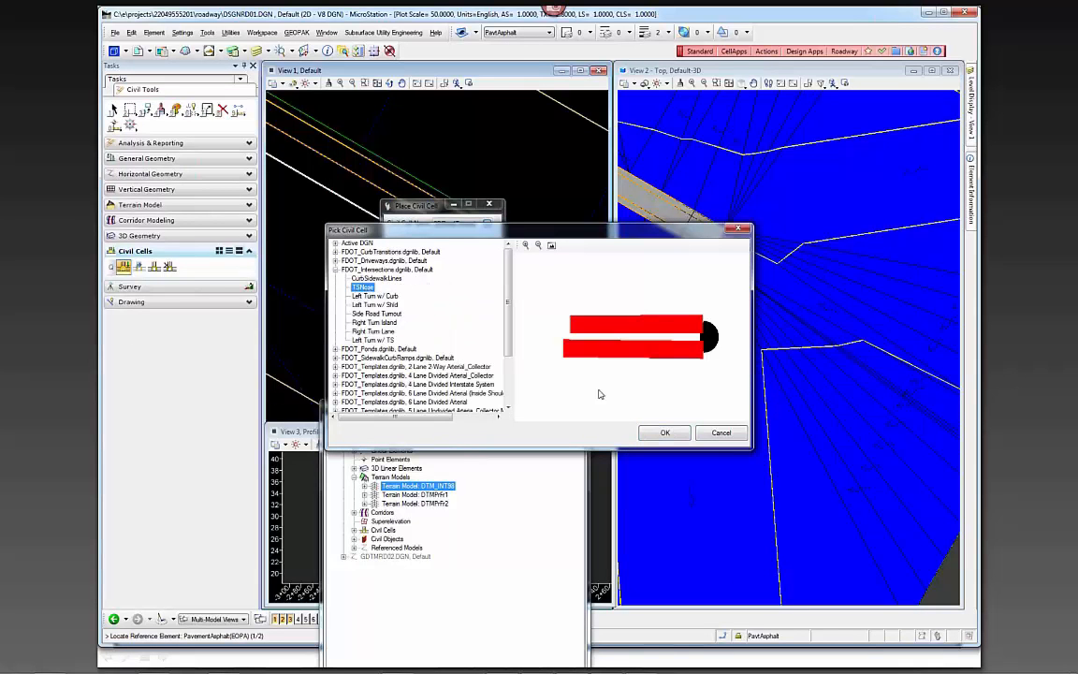
pyautogui.click(663, 433)
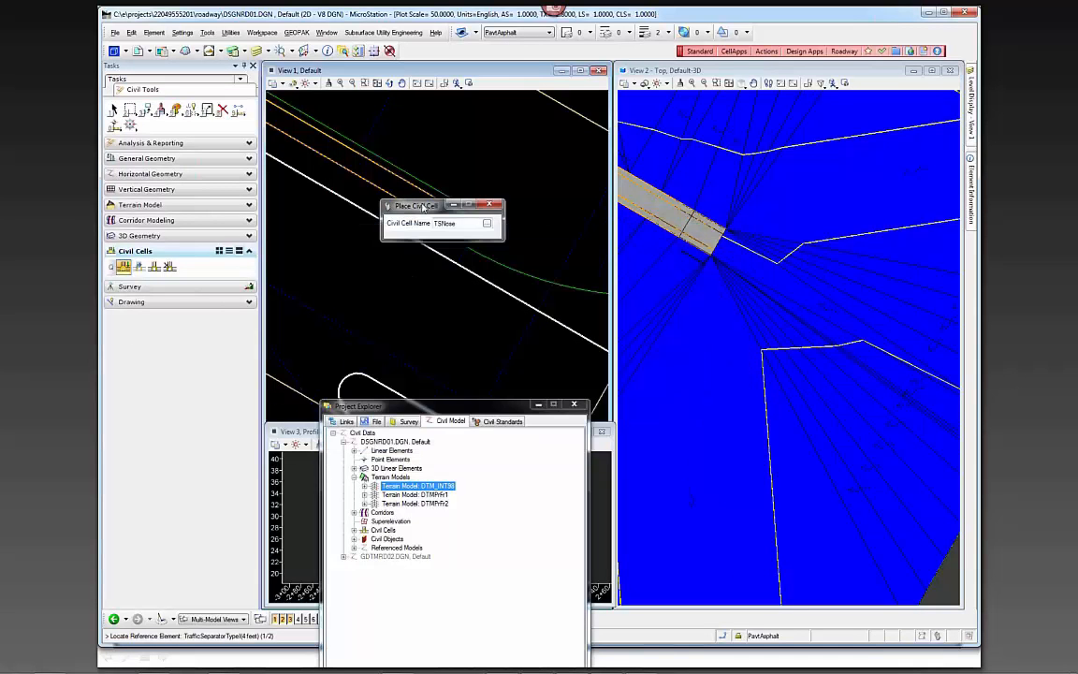
pyautogui.moveTo(422, 206); pyautogui.dragTo(439, 289)
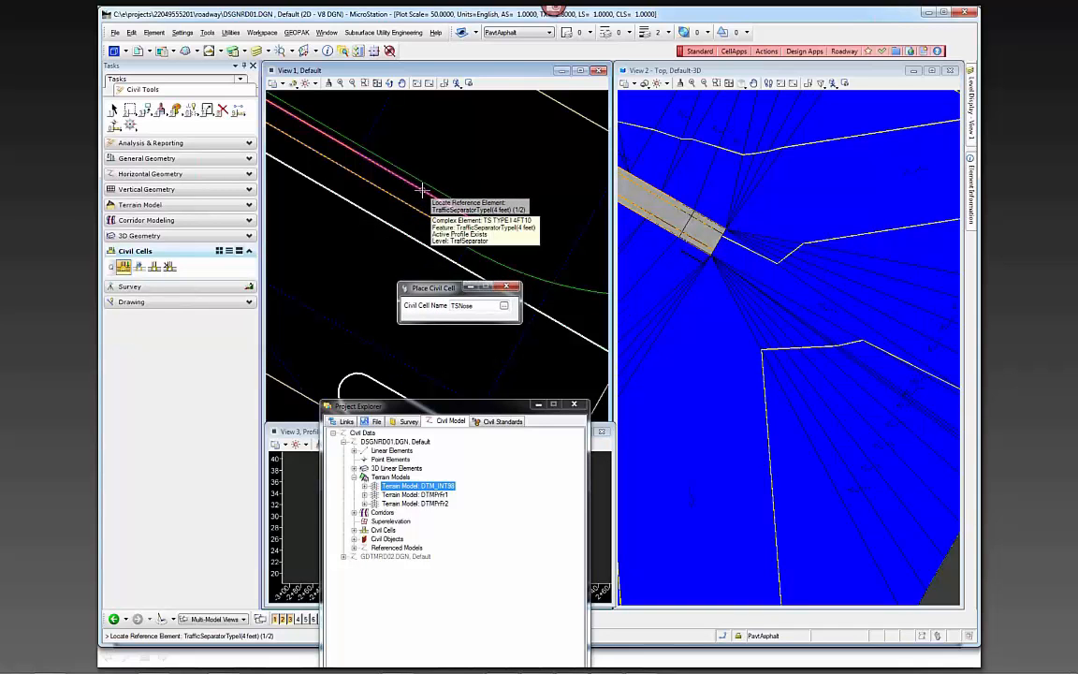
pyautogui.click(422, 190)
pyautogui.click(408, 205)
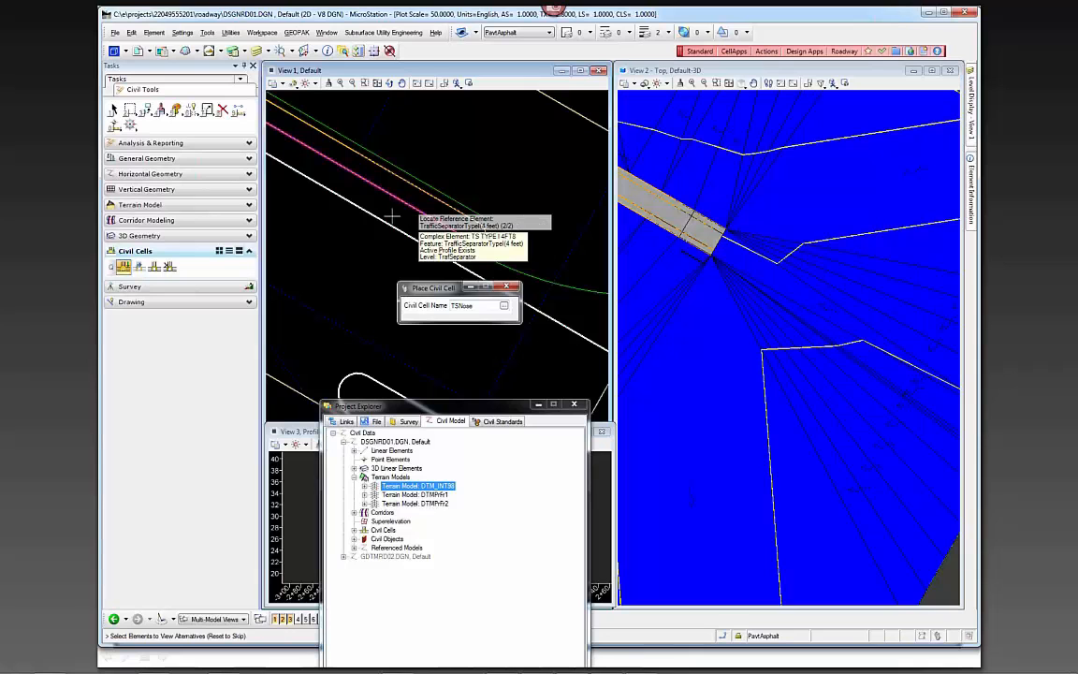
pyautogui.click(458, 214)
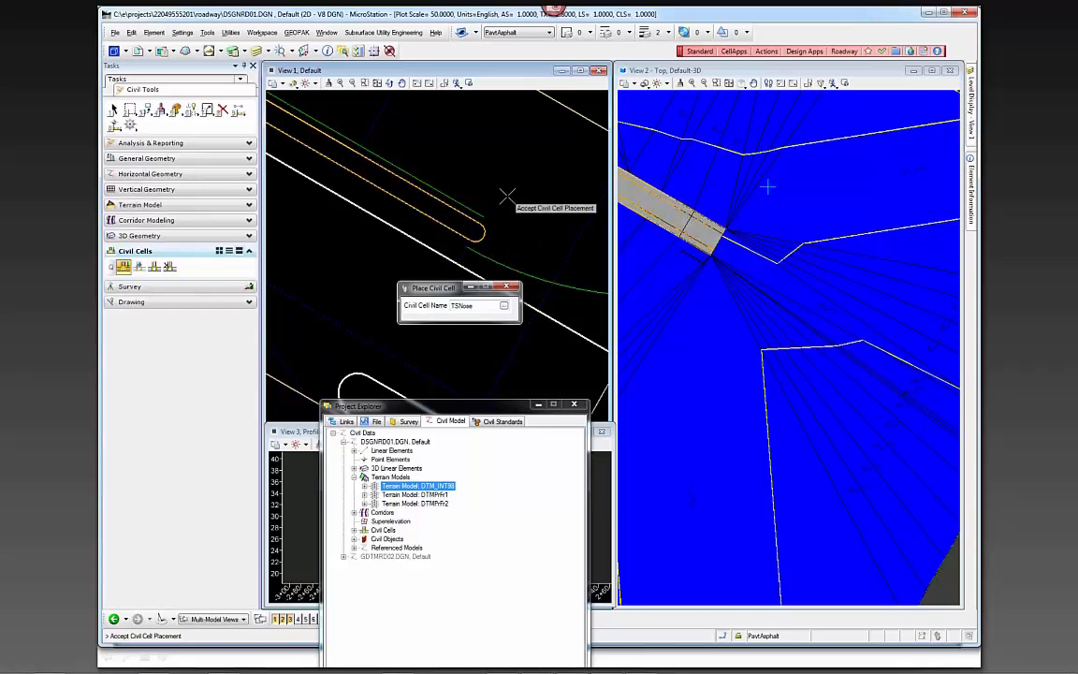
pyautogui.press('Escape')
# Step: Delete the existing 2D nose arc at the end of the traffic separator
pyautogui.click(477, 235)
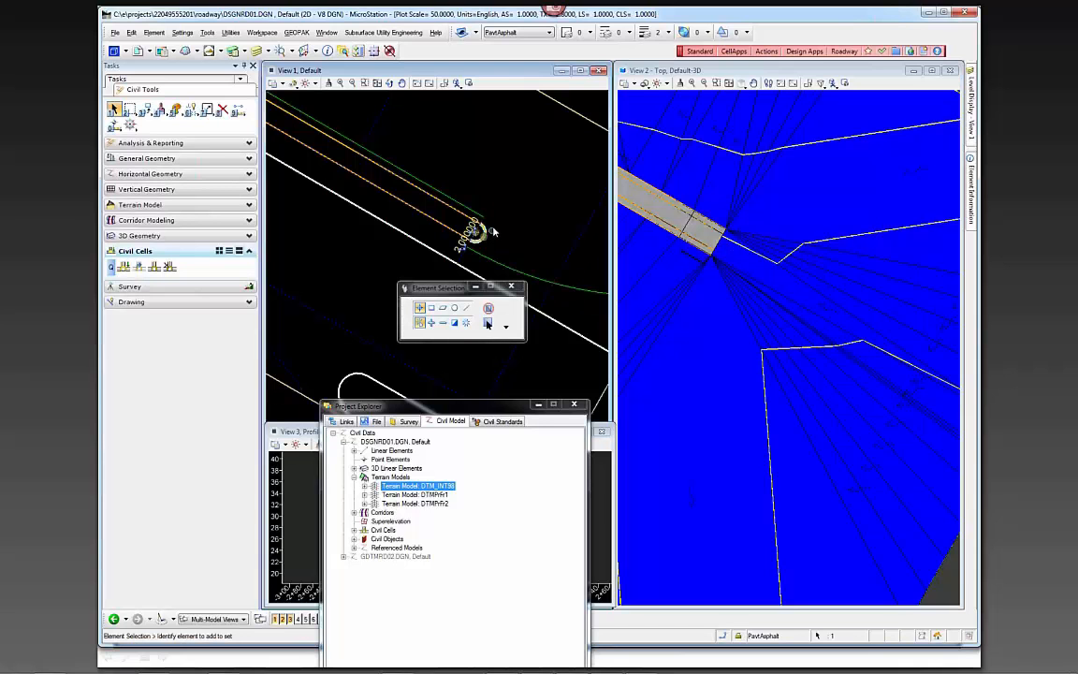
pyautogui.scroll(5, 477, 235)
pyautogui.moveTo(501, 208)
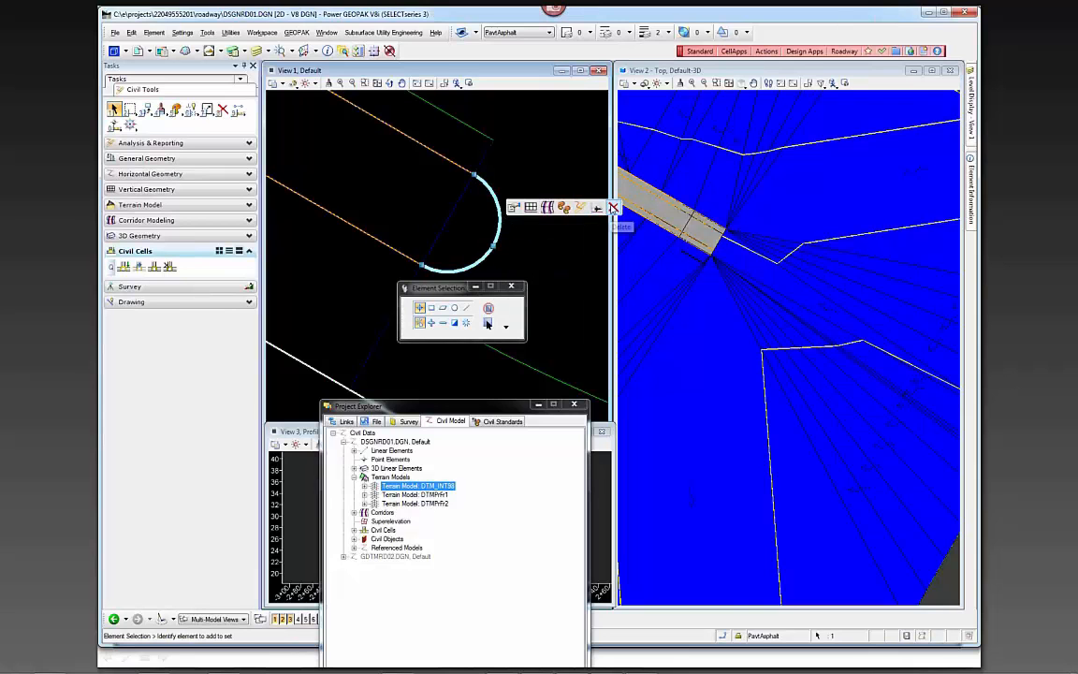
pyautogui.click(612, 207)
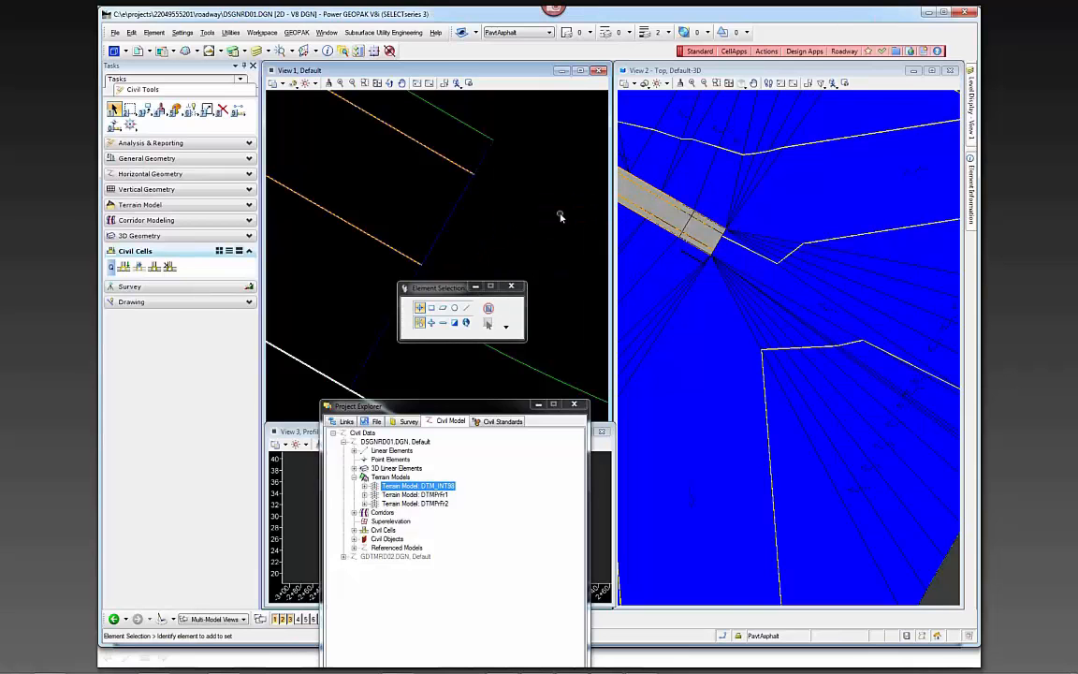
# Step: Place the TSNose civil cell at the separator's end, using its two TrafficSeparatorTypeI (4 feet) edges as references
pyautogui.click(123, 267)
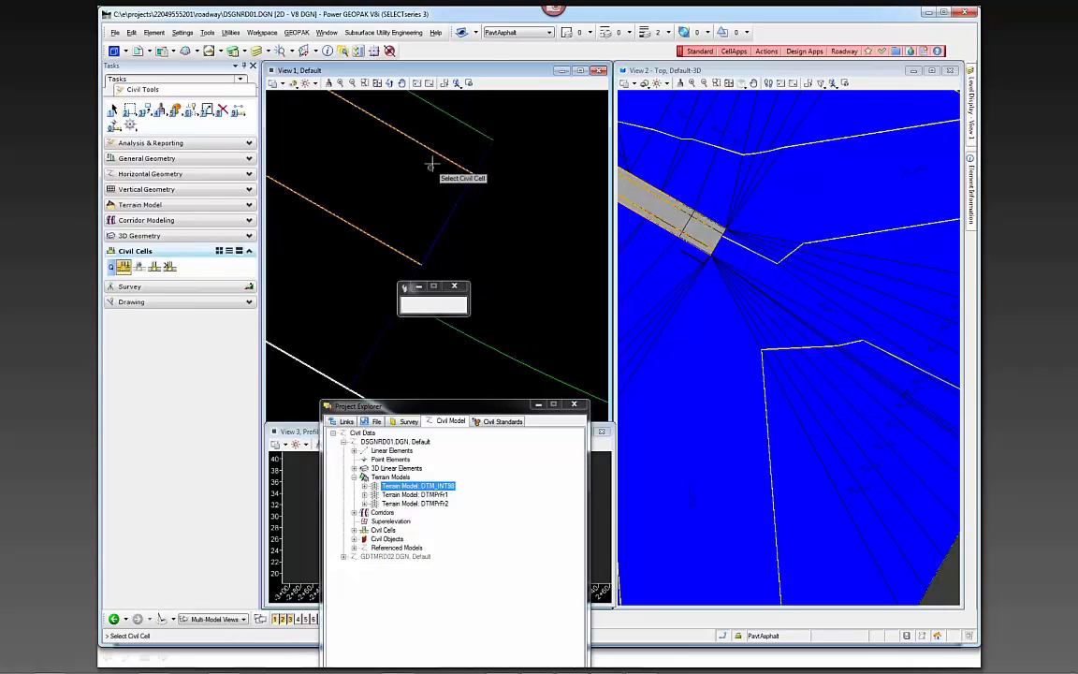
pyautogui.click(379, 241)
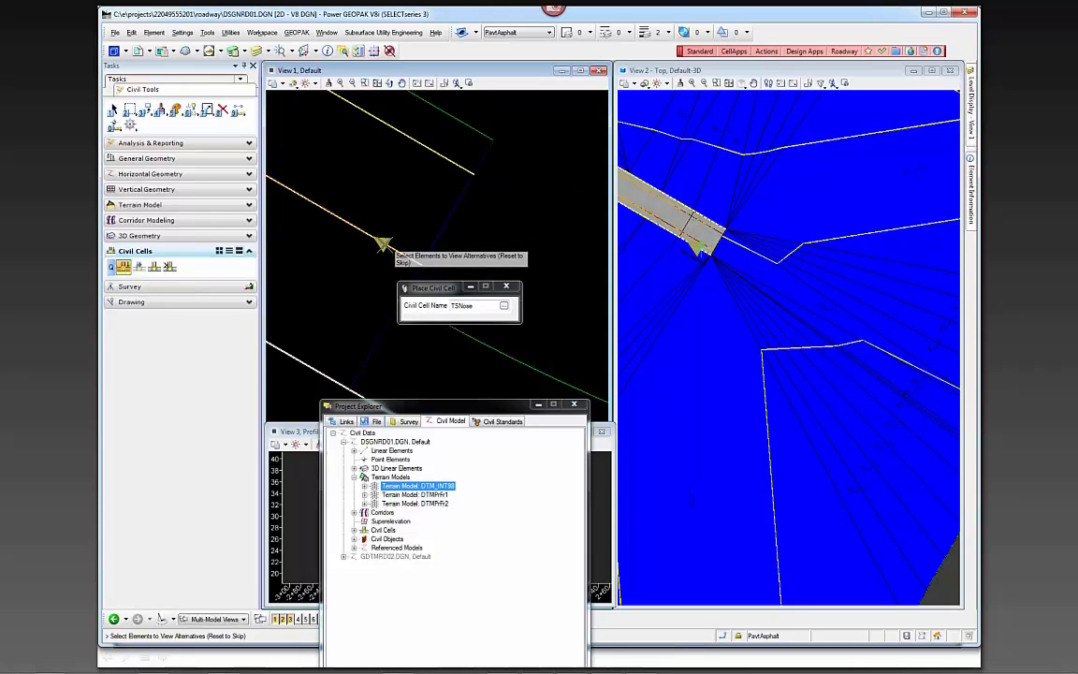
pyautogui.click(443, 155)
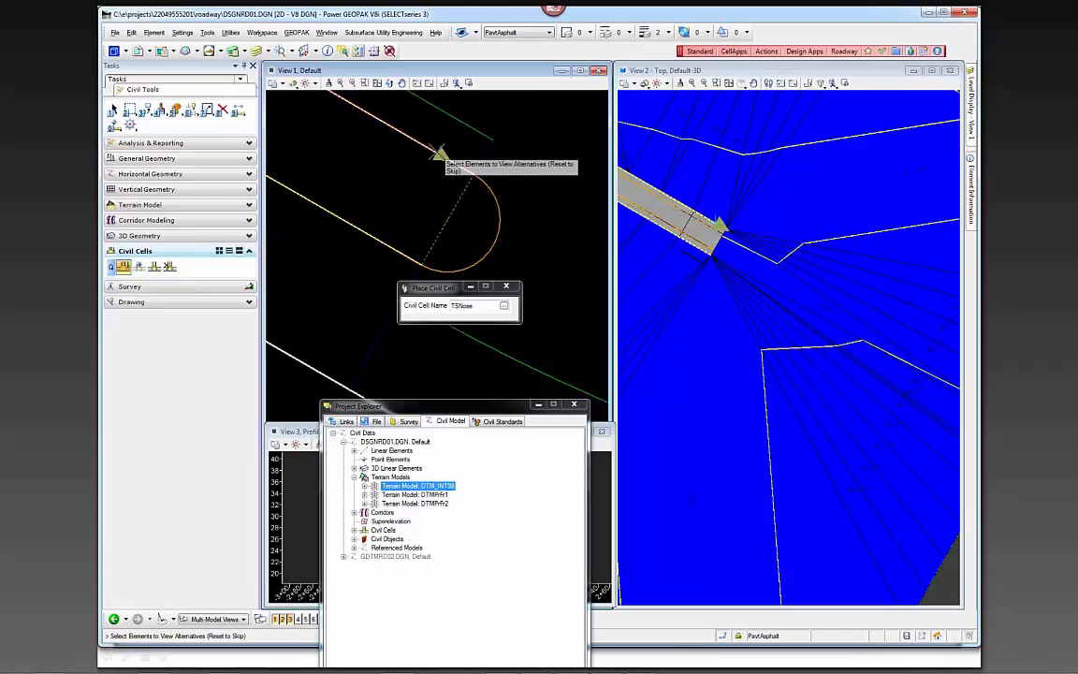
pyautogui.rightClick(547, 234)
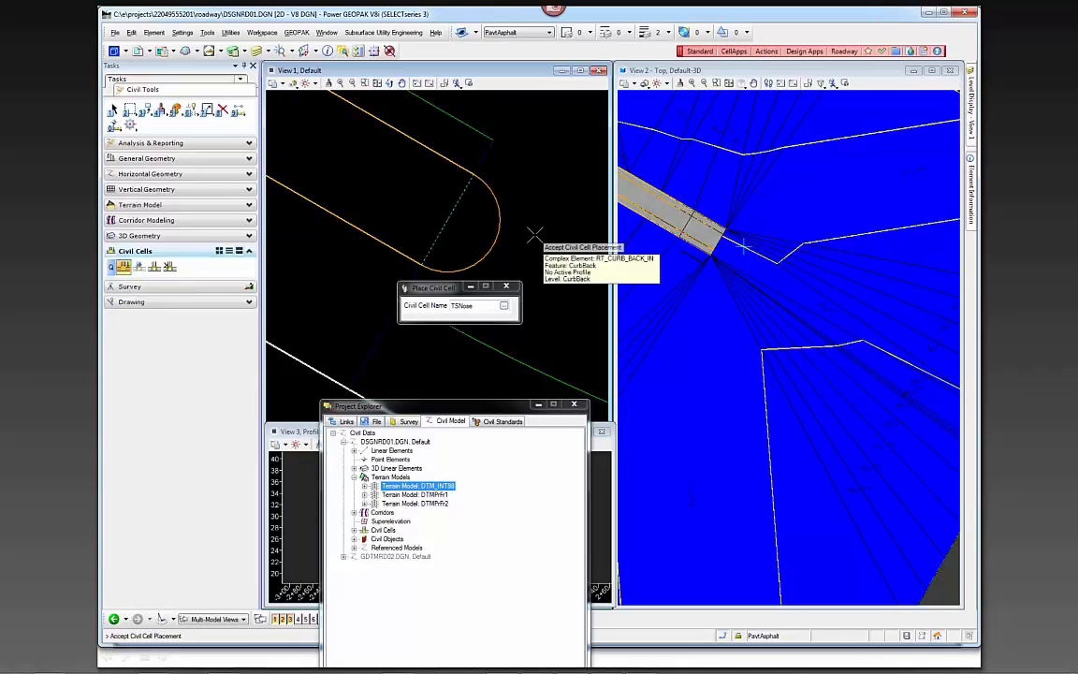
pyautogui.click(534, 234)
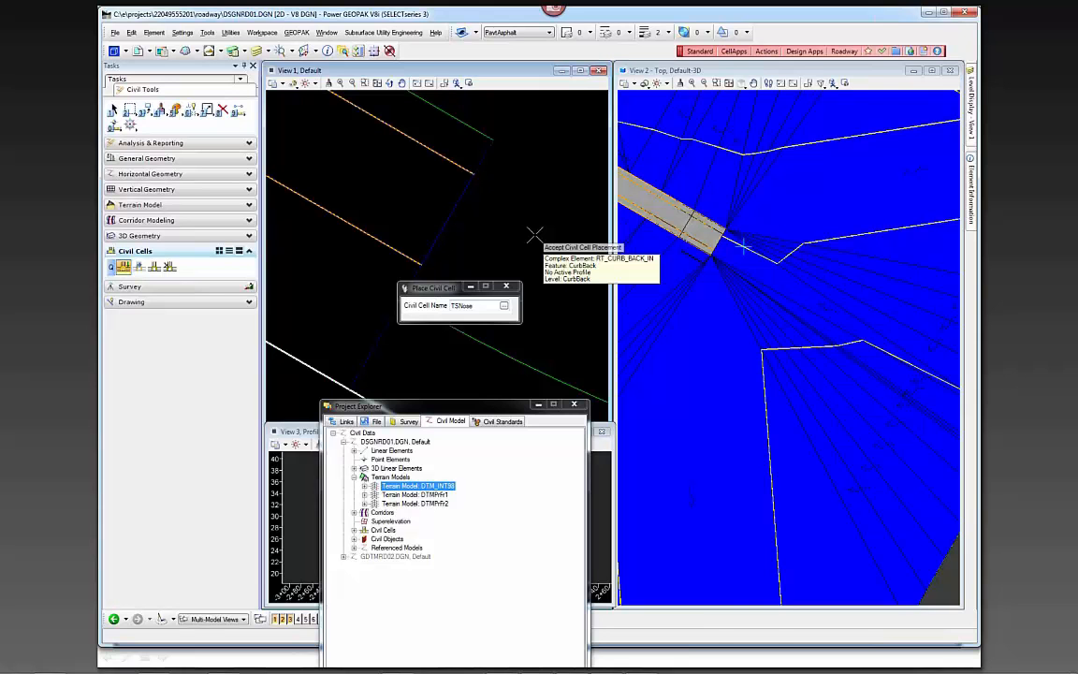
# Step: Inspect the placed separator nose in 3D from several angles, including how it meets the intersection surface
pyautogui.keyDown('shift'); pyautogui.moveTo(774, 338); pyautogui.dragTo(757, 297, button='middle'); pyautogui.keyUp('shift')
pyautogui.scroll(5, 700, 225)
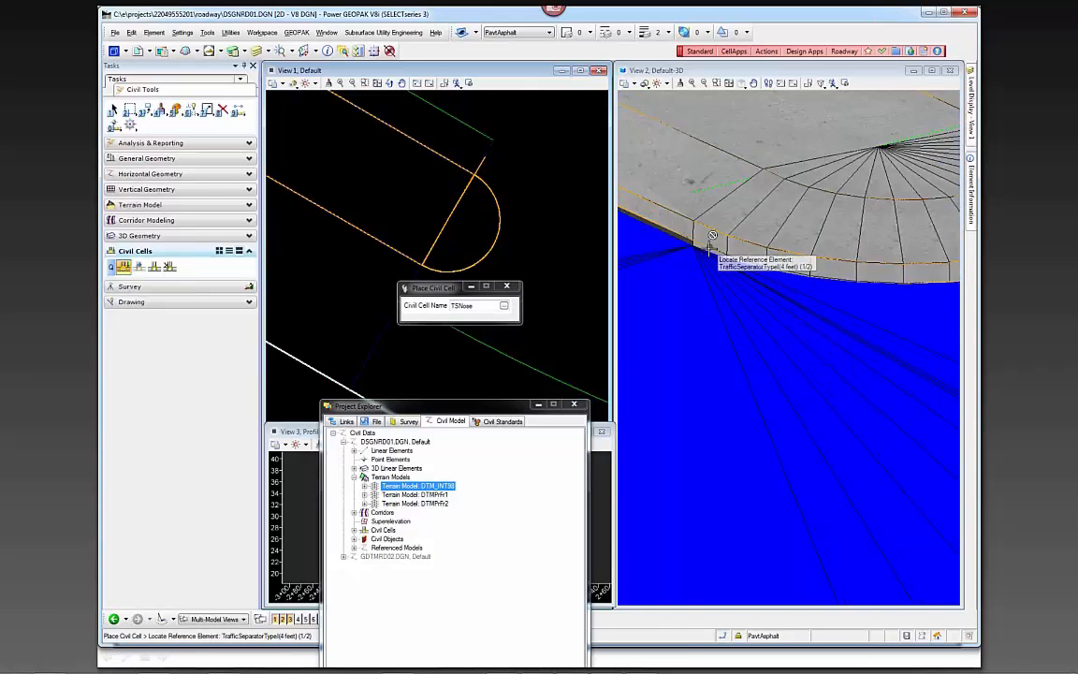
pyautogui.scroll(-4, 686, 244)
pyautogui.keyDown('shift'); pyautogui.moveTo(875, 270); pyautogui.dragTo(727, 279, button='middle'); pyautogui.keyUp('shift')
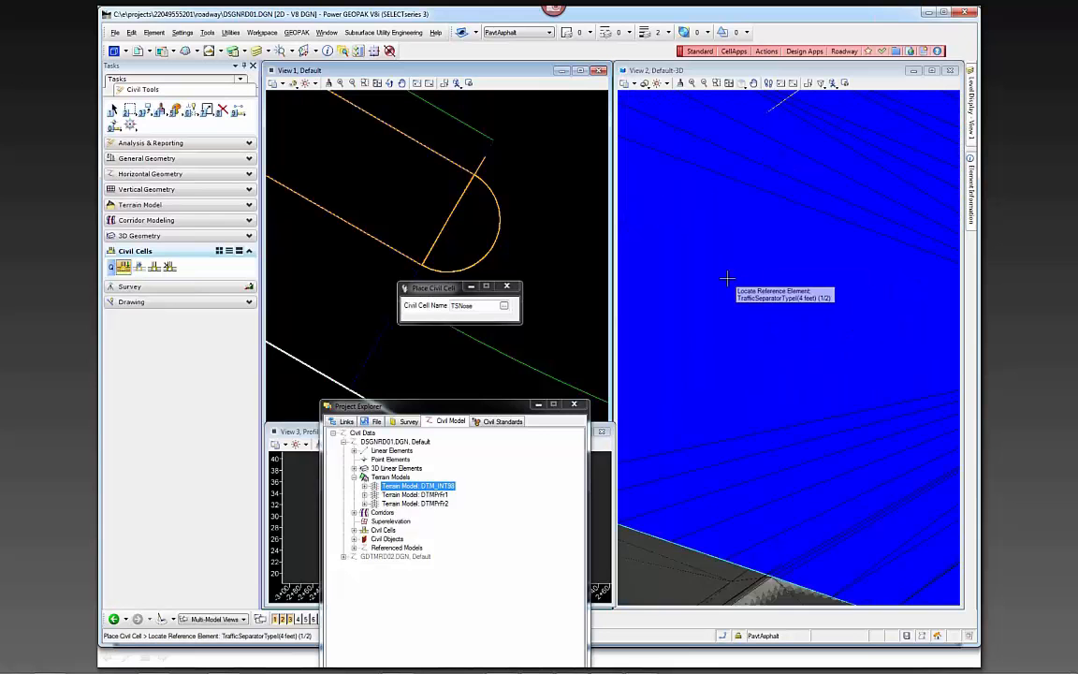
pyautogui.scroll(-3, 758, 283)
pyautogui.scroll(7, 861, 306)
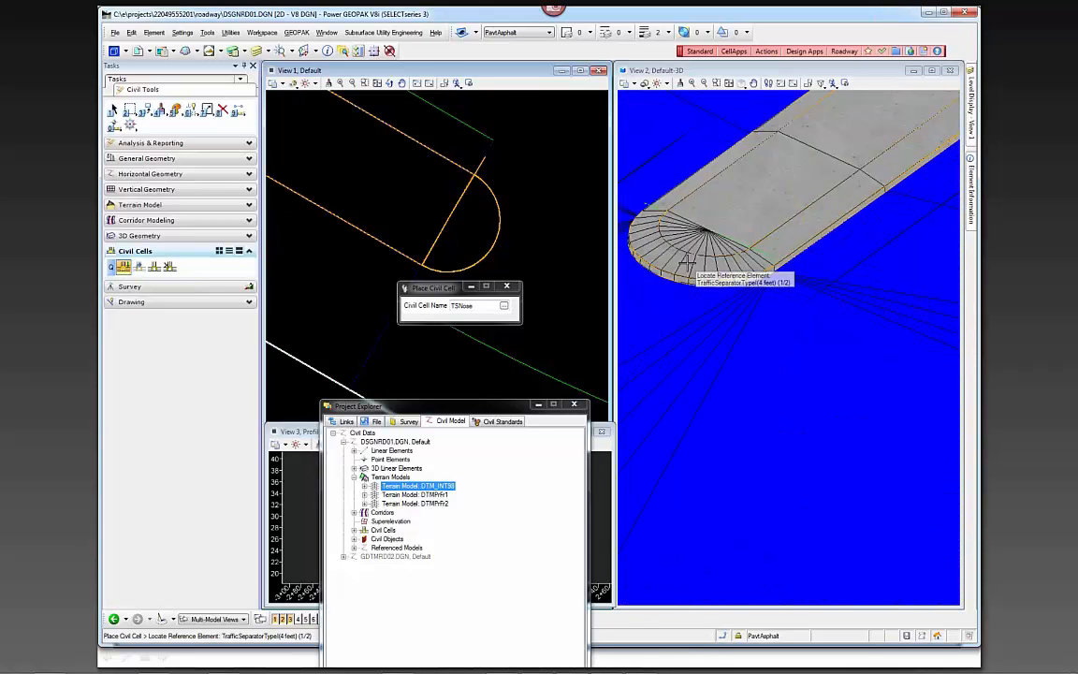
pyautogui.scroll(-3, 870, 280)
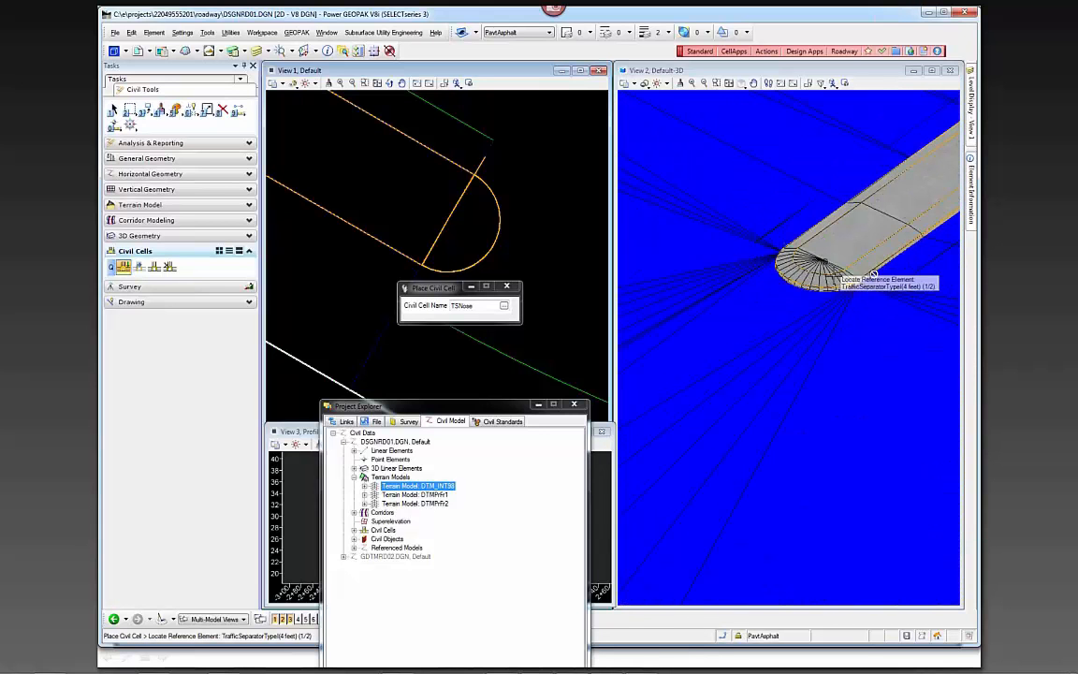
pyautogui.scroll(-5, 894, 271)
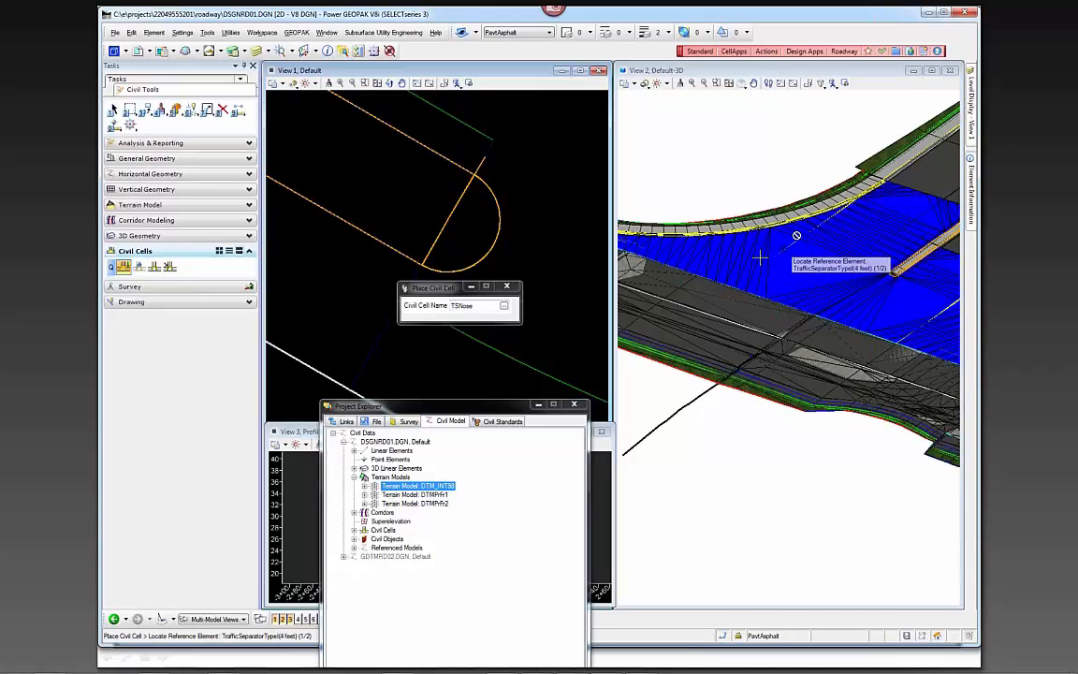
pyautogui.scroll(-5, 524, 236)
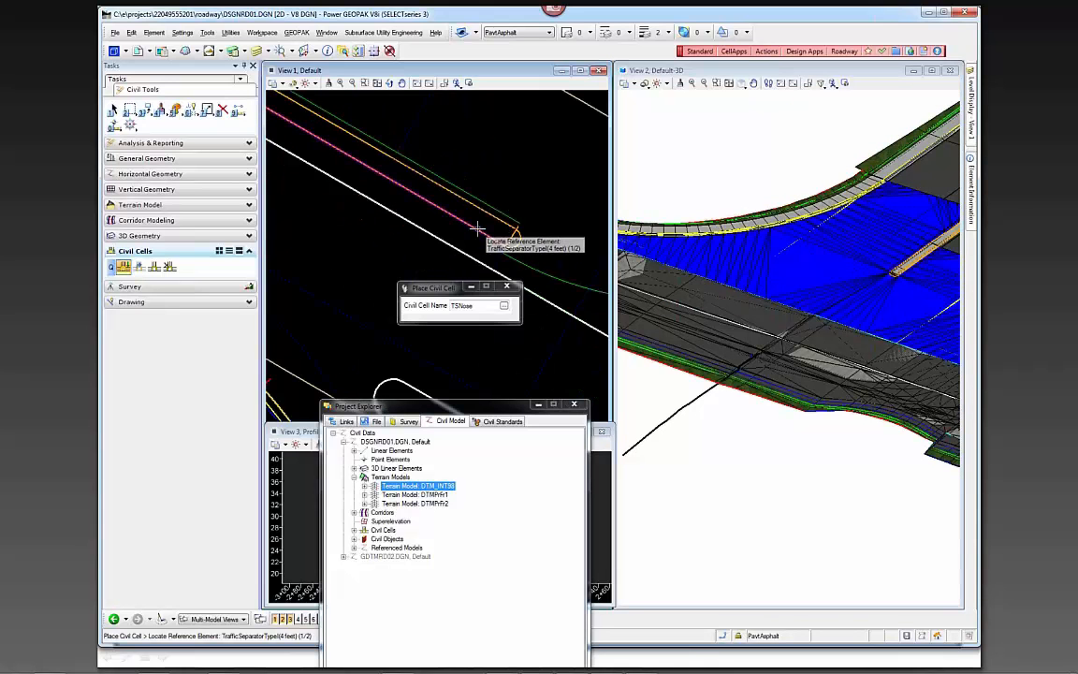
pyautogui.moveTo(443, 291); pyautogui.dragTo(402, 188)
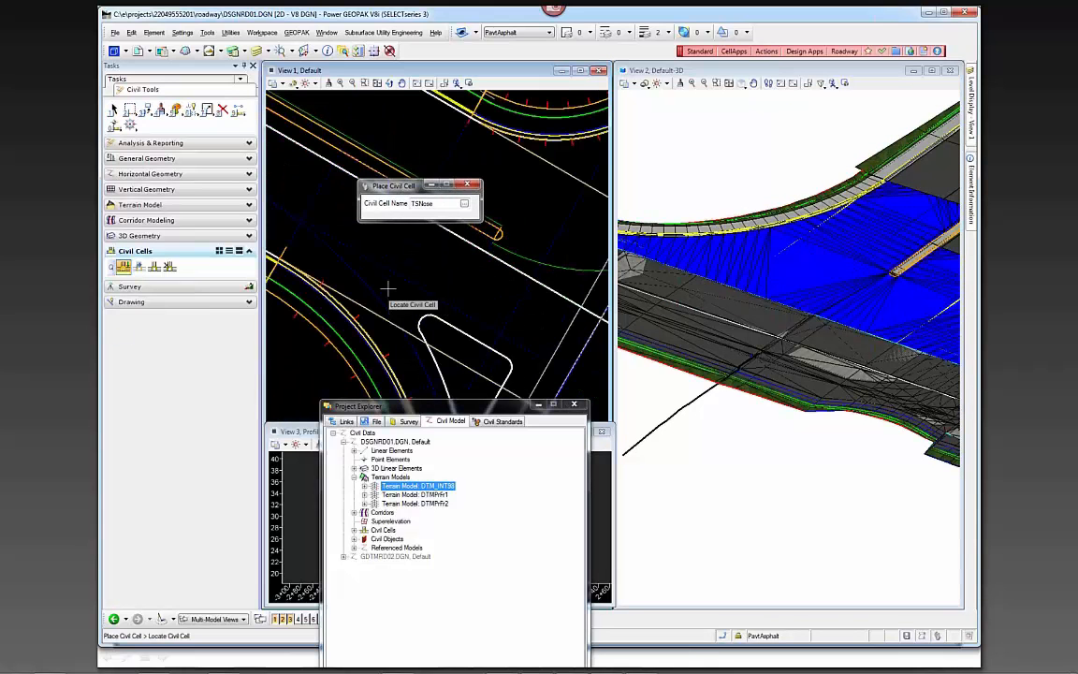
# Step: End the civil cell placement, find the triangular traffic island at the side-road intersection, and open the Create Template editor
pyautogui.press('Escape')
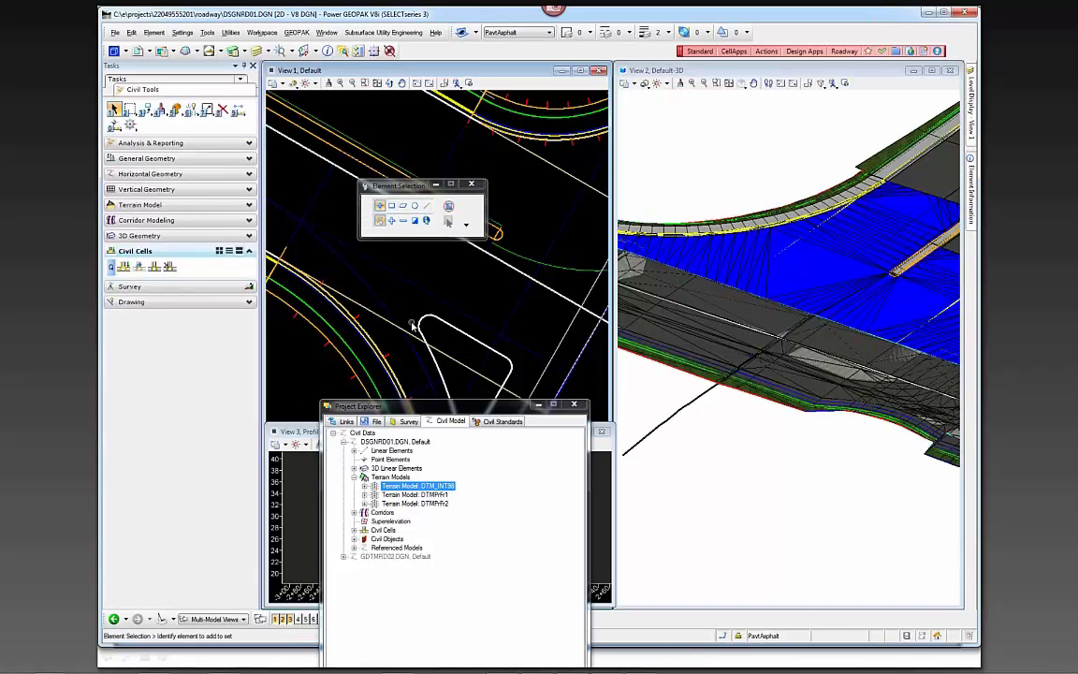
pyautogui.scroll(-3, 453, 267)
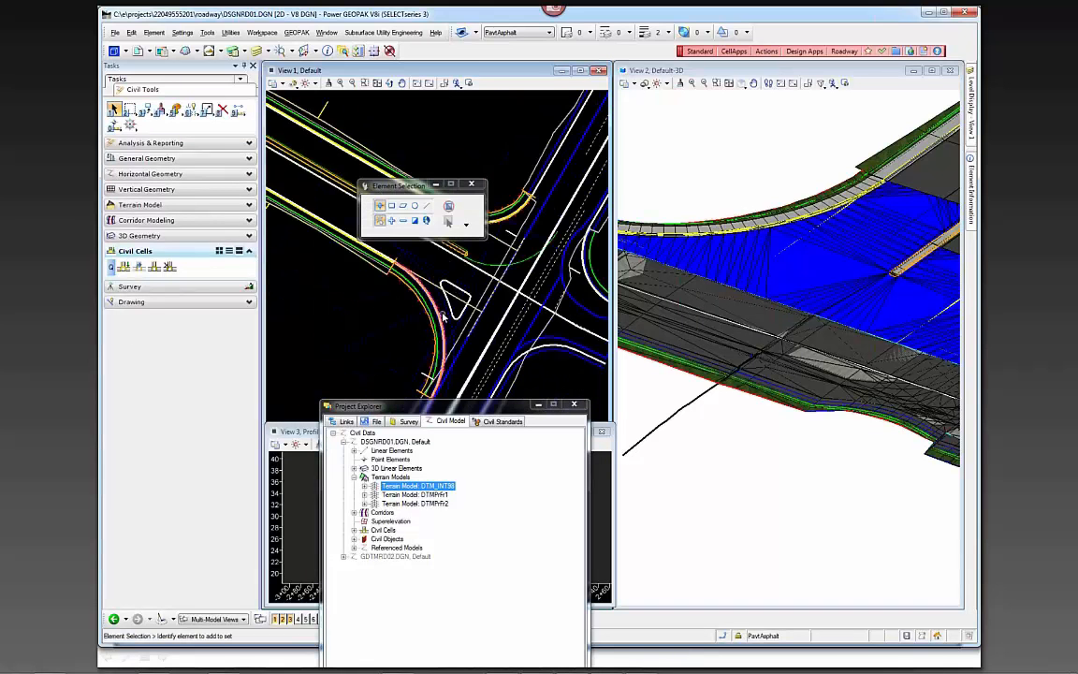
pyautogui.scroll(2, 463, 318)
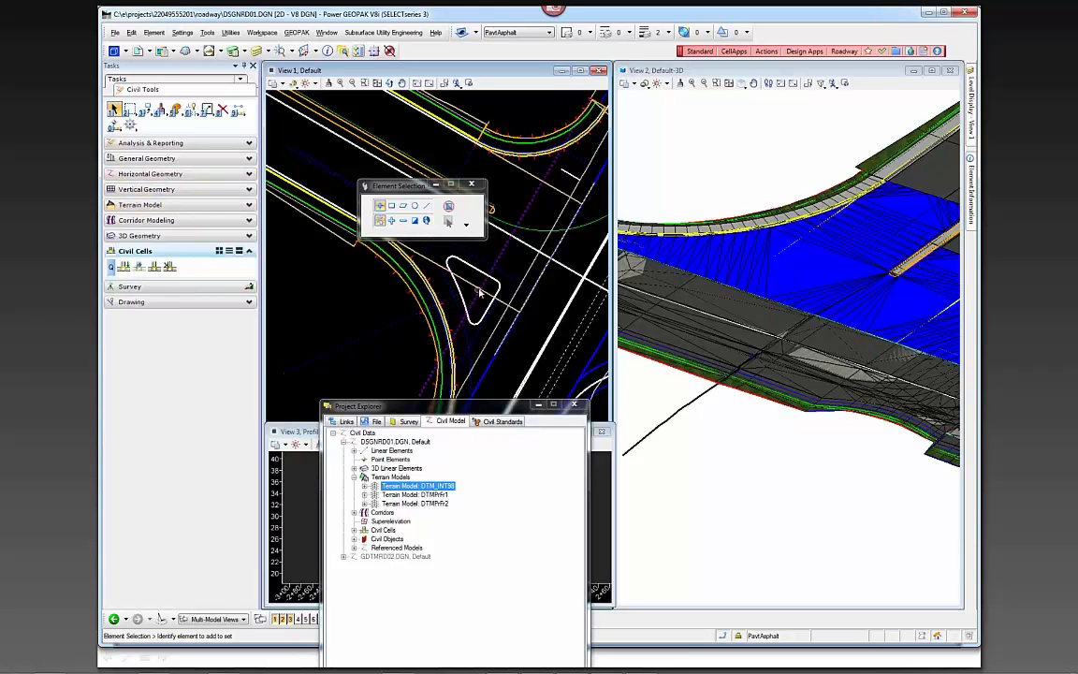
pyautogui.click(165, 222)
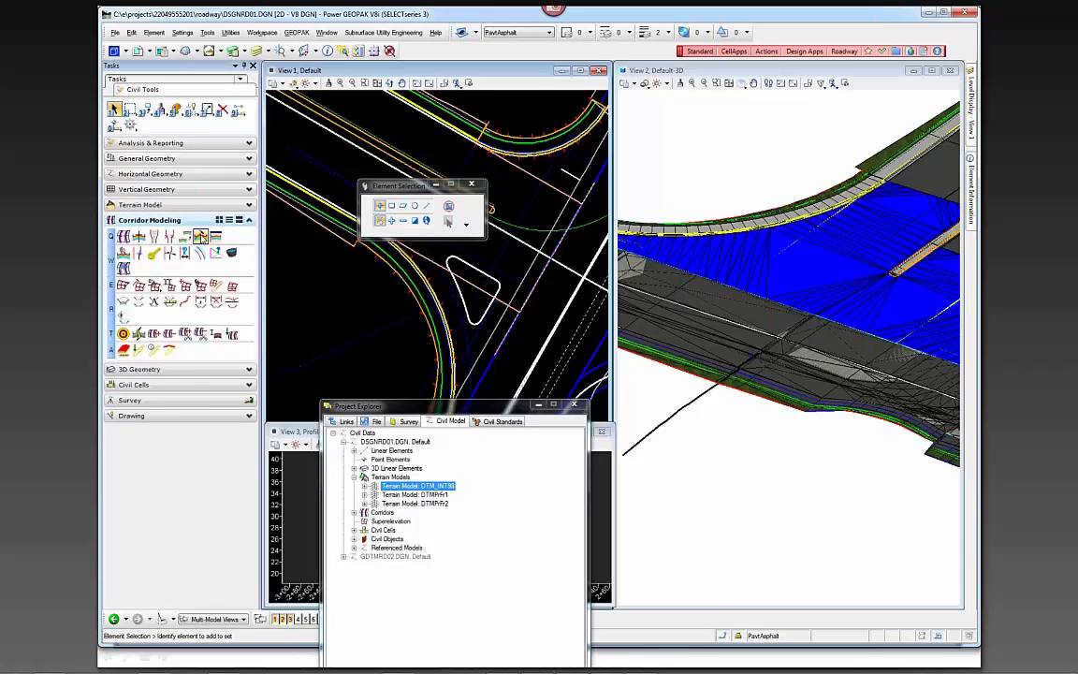
pyautogui.click(201, 238)
# Step: Examine the project library's Components and Linear Templates for a curb section suitable for the traffic island
pyautogui.doubleClick(138, 66)
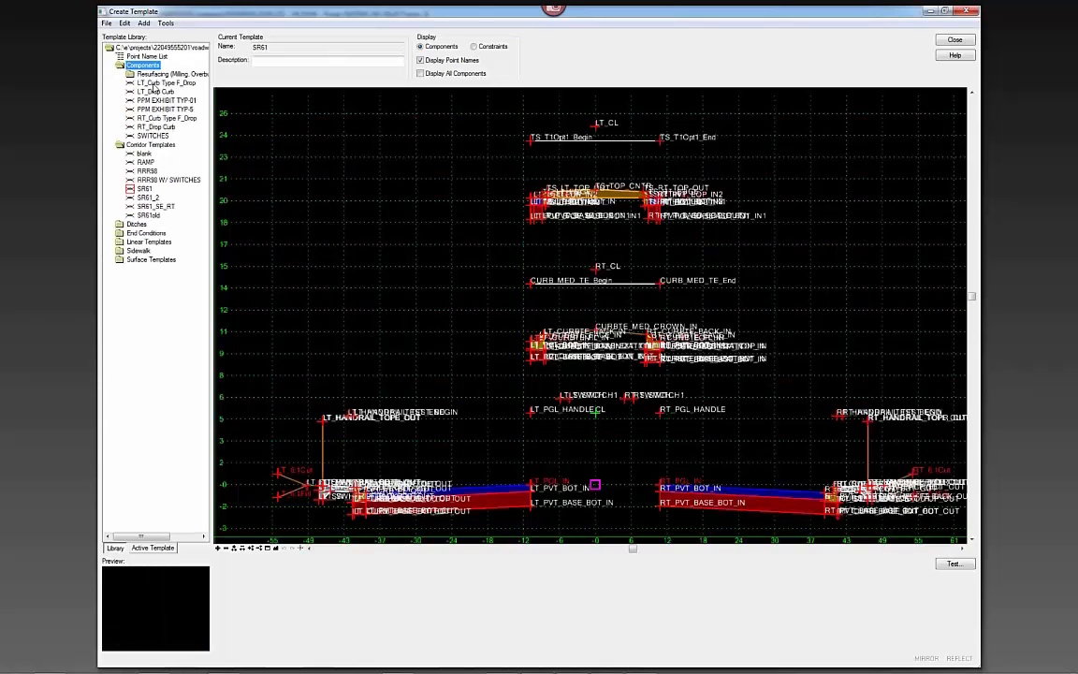
pyautogui.click(153, 83)
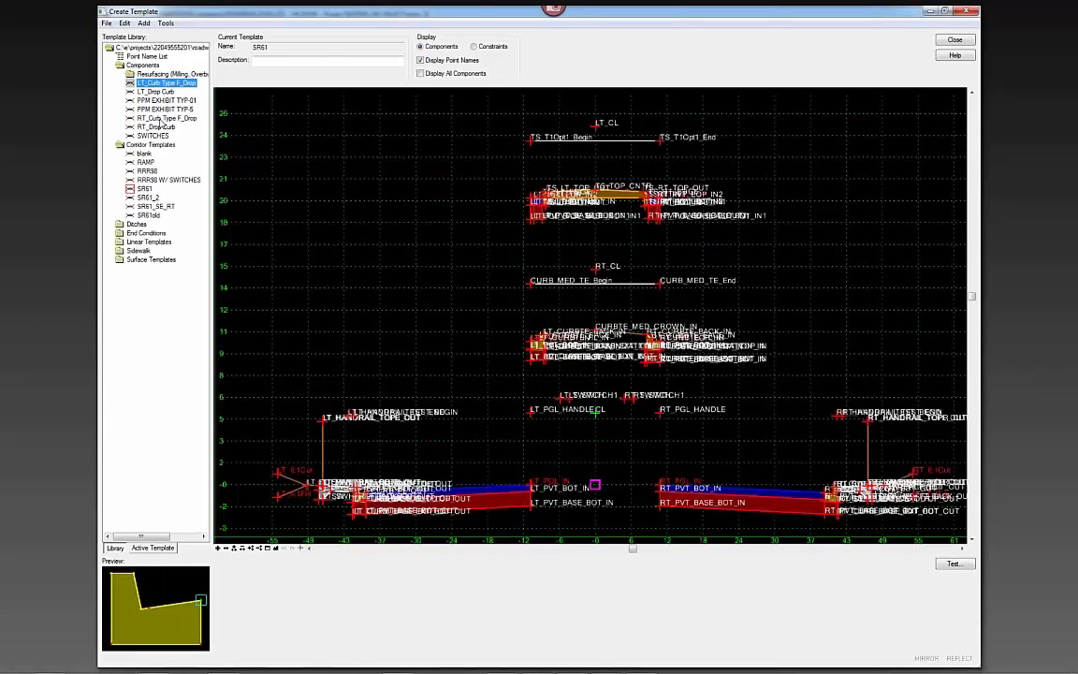
pyautogui.click(163, 119)
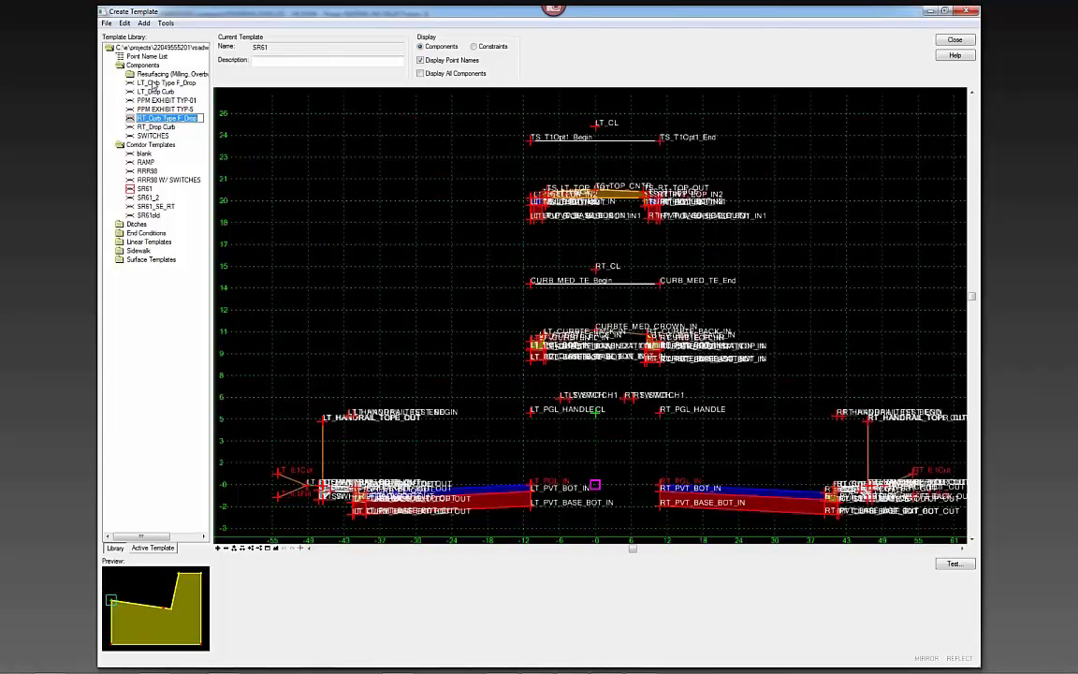
pyautogui.press('Escape')
pyautogui.click(120, 243)
pyautogui.doubleClick(133, 242)
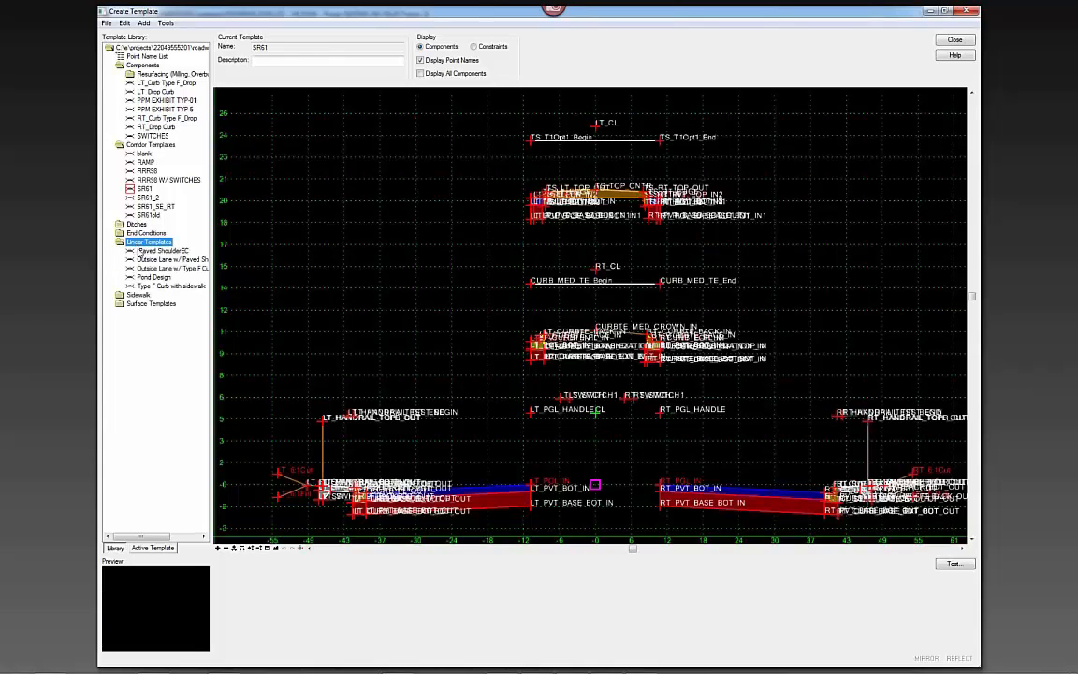
pyautogui.click(150, 251)
pyautogui.click(147, 269)
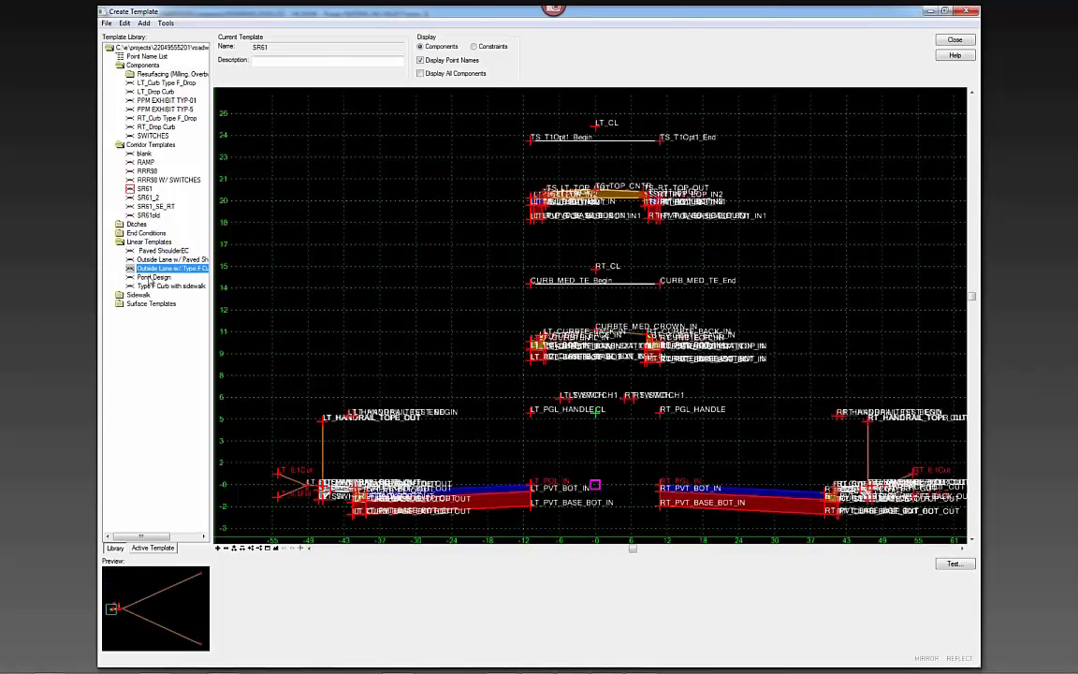
pyautogui.click(151, 278)
# Step: Open the Template Library Organizer and load FDOTSS3.itl from the FDOTSS3 Corridor library as the source library
pyautogui.click(166, 23)
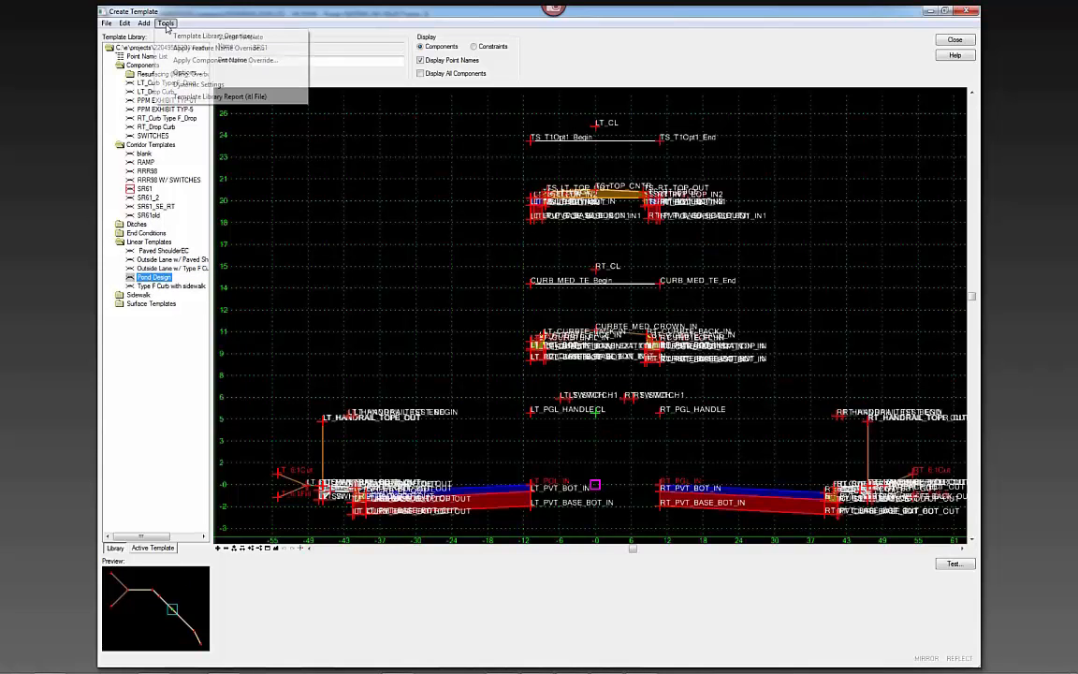
pyautogui.click(214, 35)
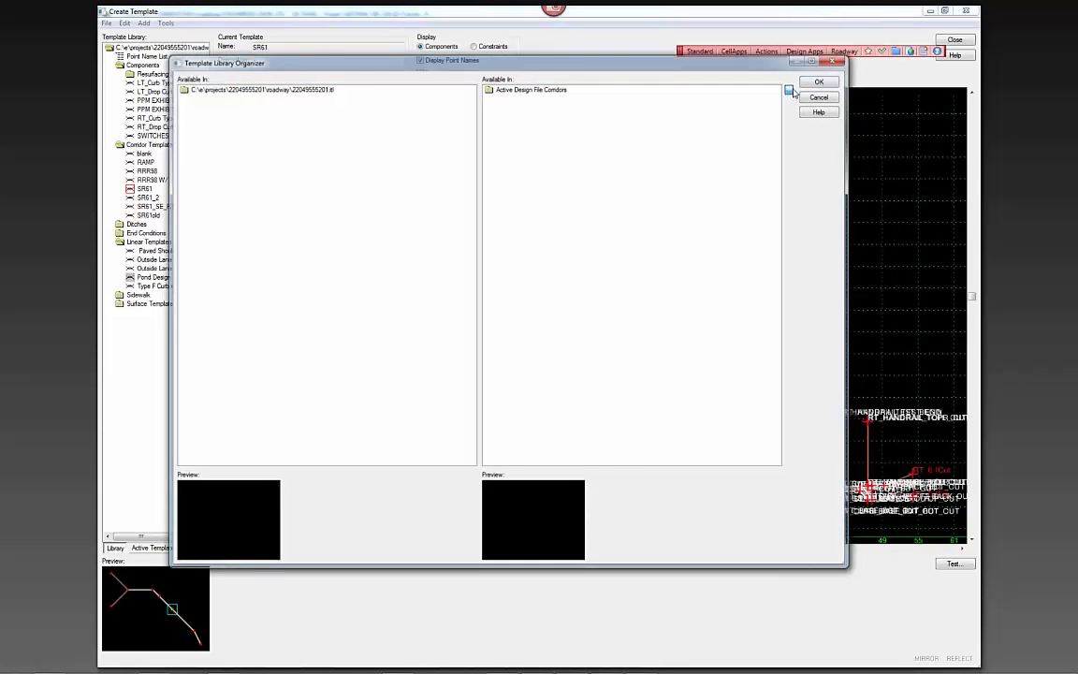
pyautogui.click(791, 90)
pyautogui.click(418, 344)
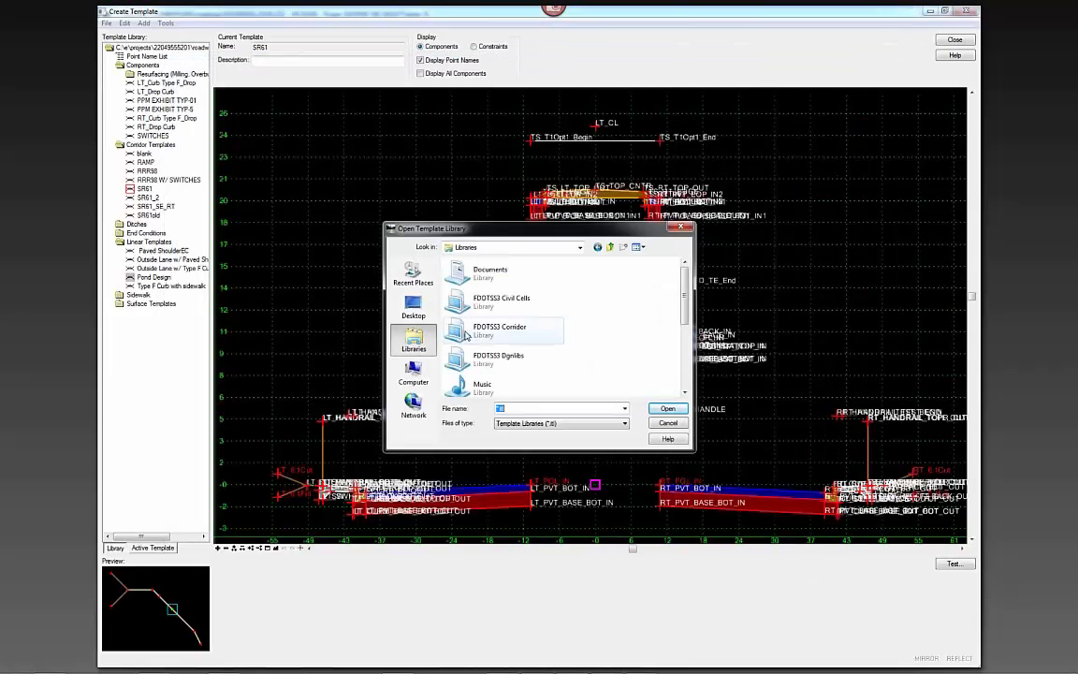
pyautogui.click(503, 360)
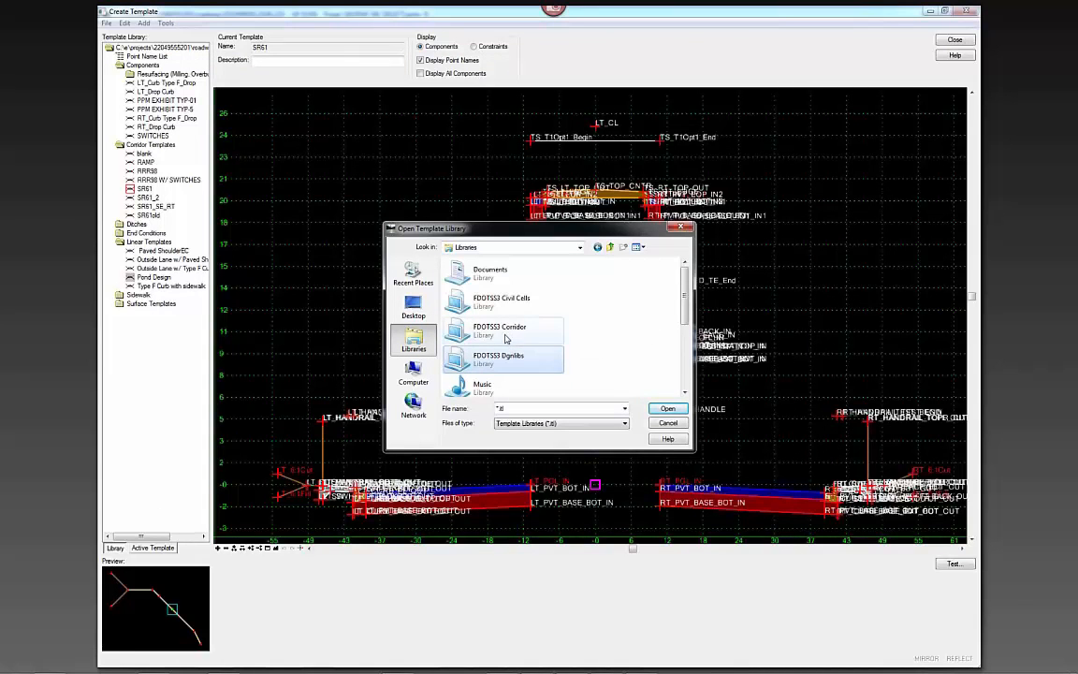
pyautogui.click(520, 335)
pyautogui.doubleClick(526, 338)
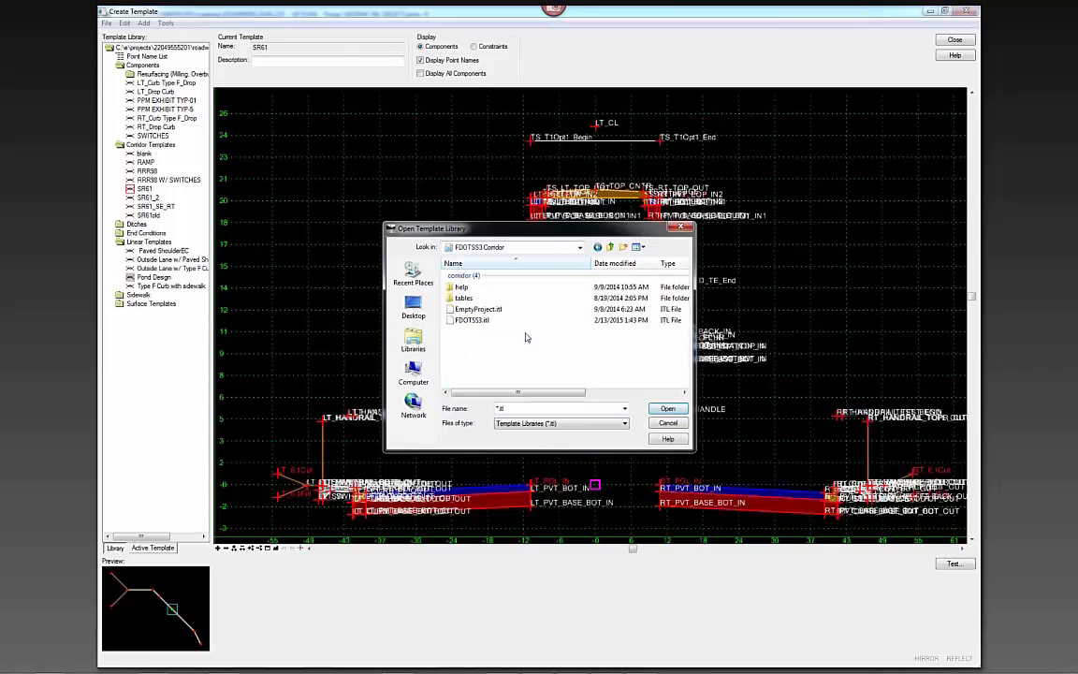
pyautogui.click(473, 320)
pyautogui.click(667, 408)
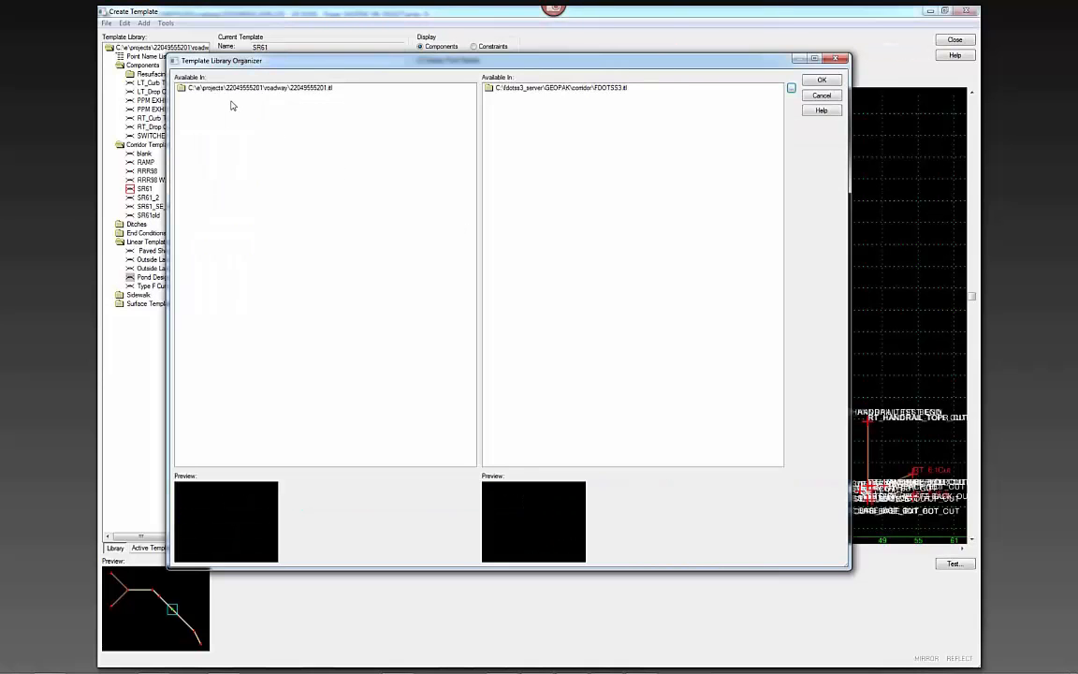
# Step: Copy Curb Type E Inside from FDOTSS3.itl's Curb & Gutter folder into the project library's Components folder and save the library
pyautogui.doubleClick(182, 89)
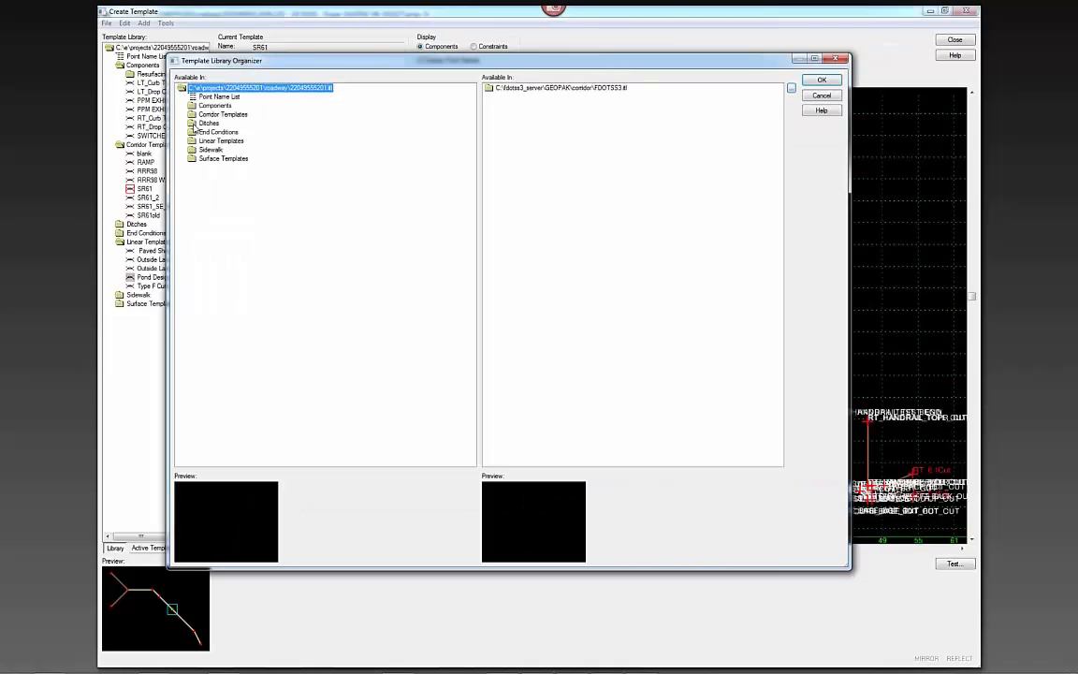
pyautogui.click(193, 107)
pyautogui.doubleClick(194, 110)
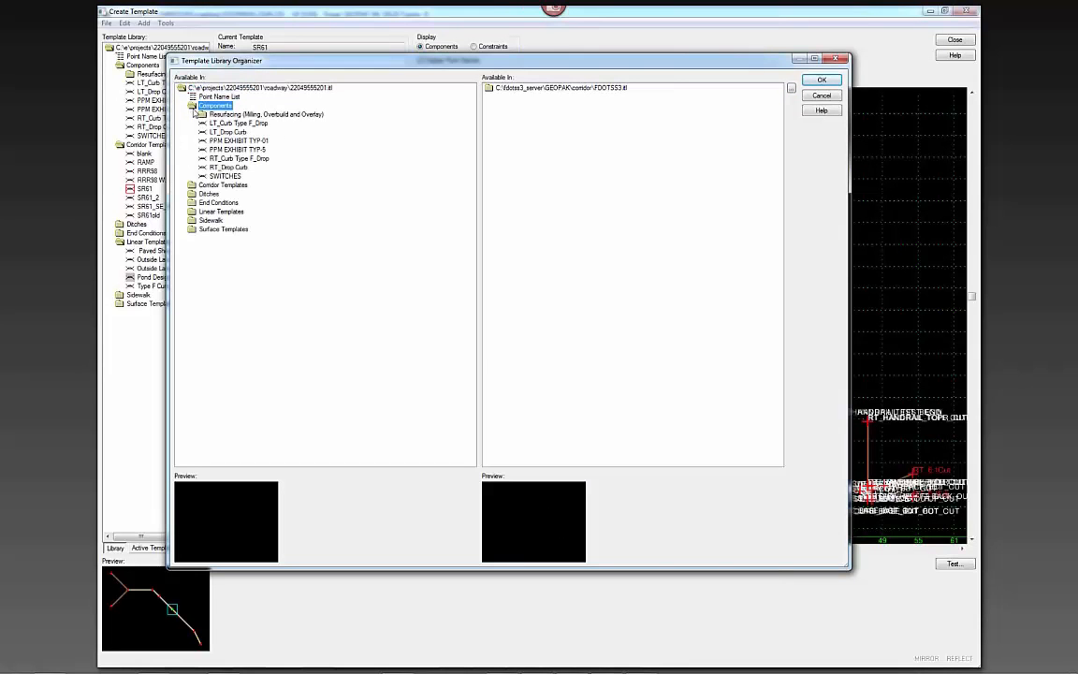
pyautogui.doubleClick(488, 88)
pyautogui.doubleClick(501, 106)
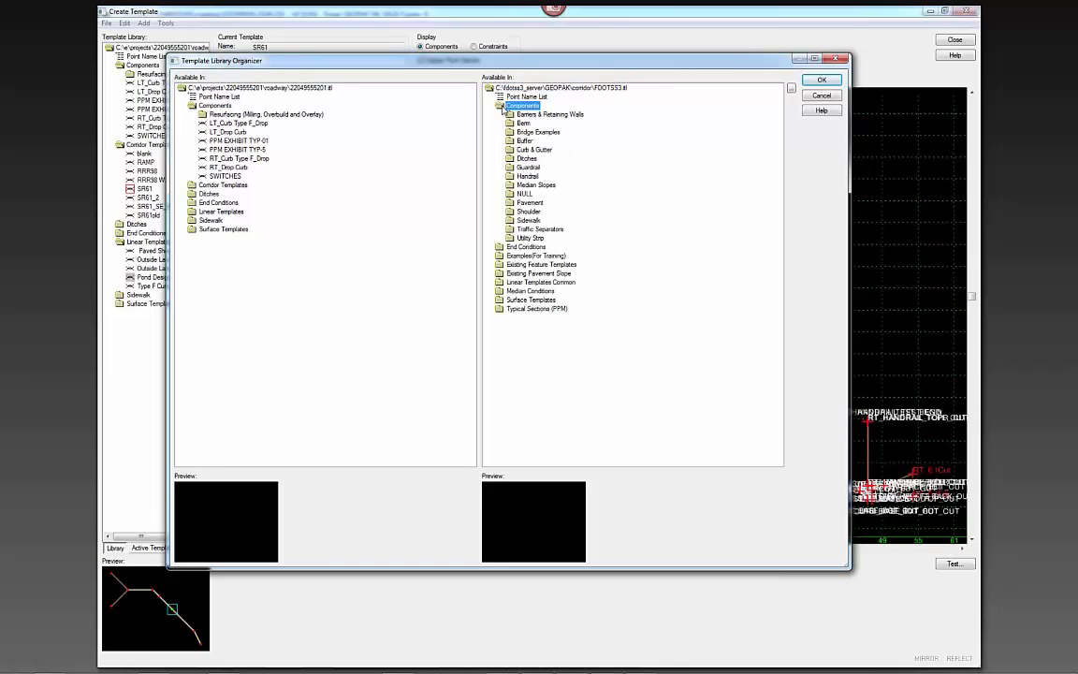
pyautogui.doubleClick(511, 151)
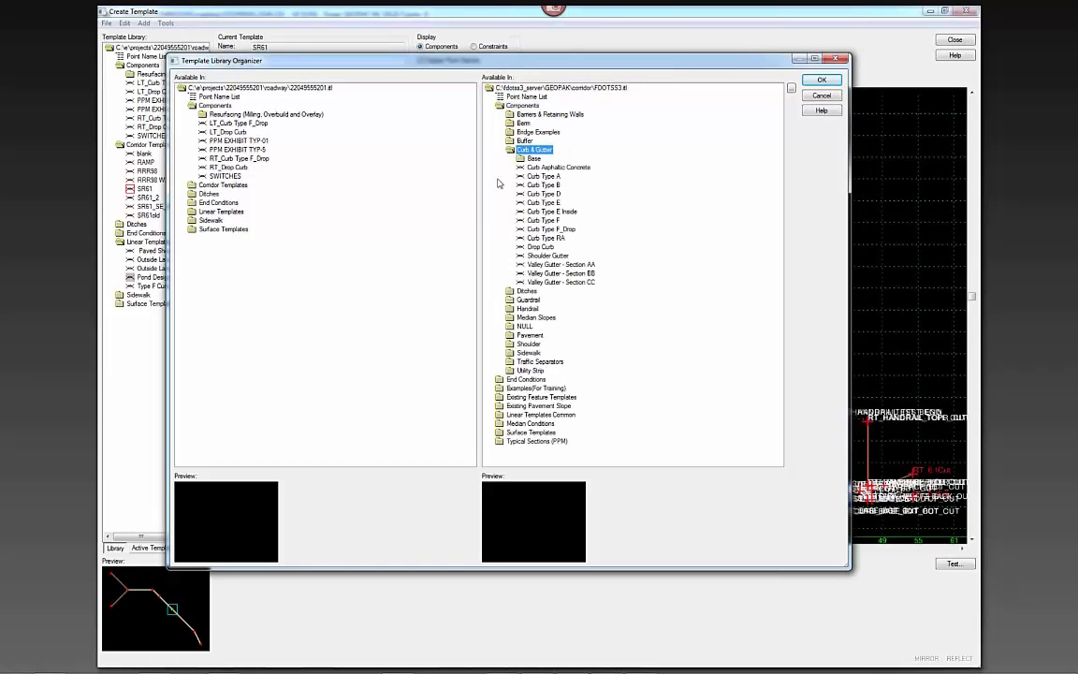
pyautogui.click(542, 213)
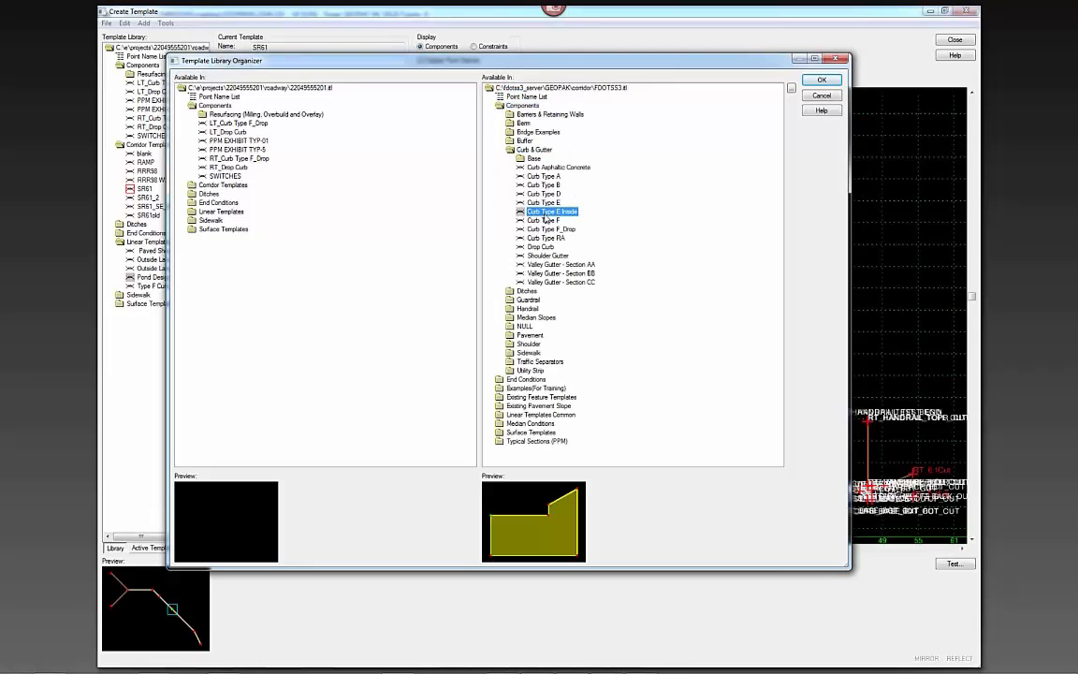
pyautogui.moveTo(536, 213); pyautogui.dragTo(212, 110)
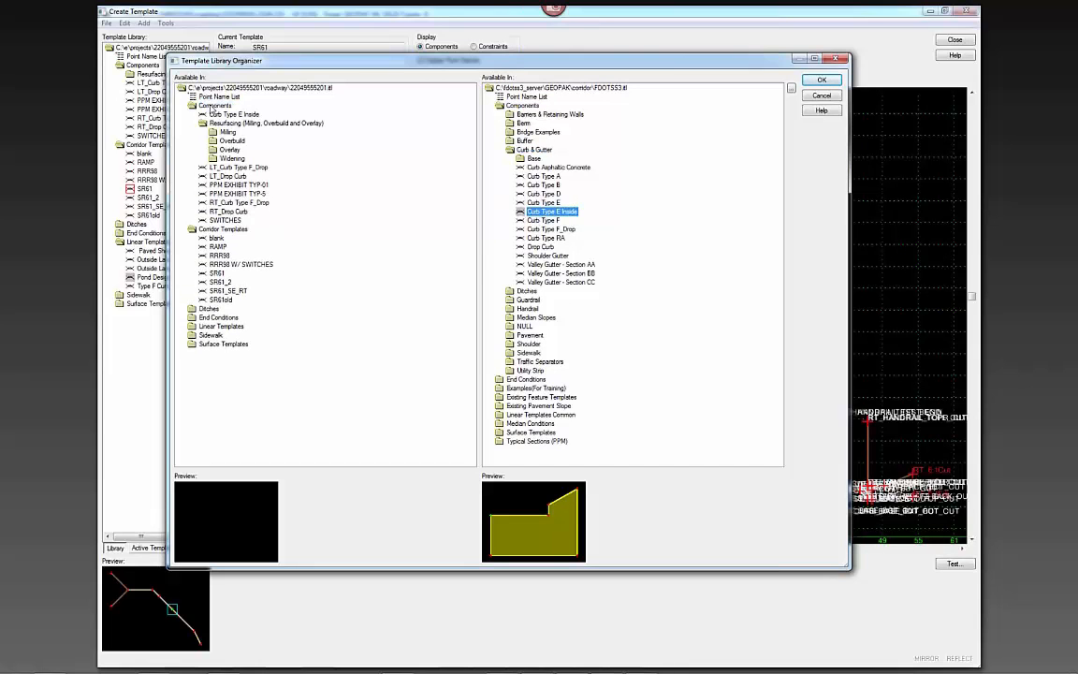
pyautogui.click(821, 79)
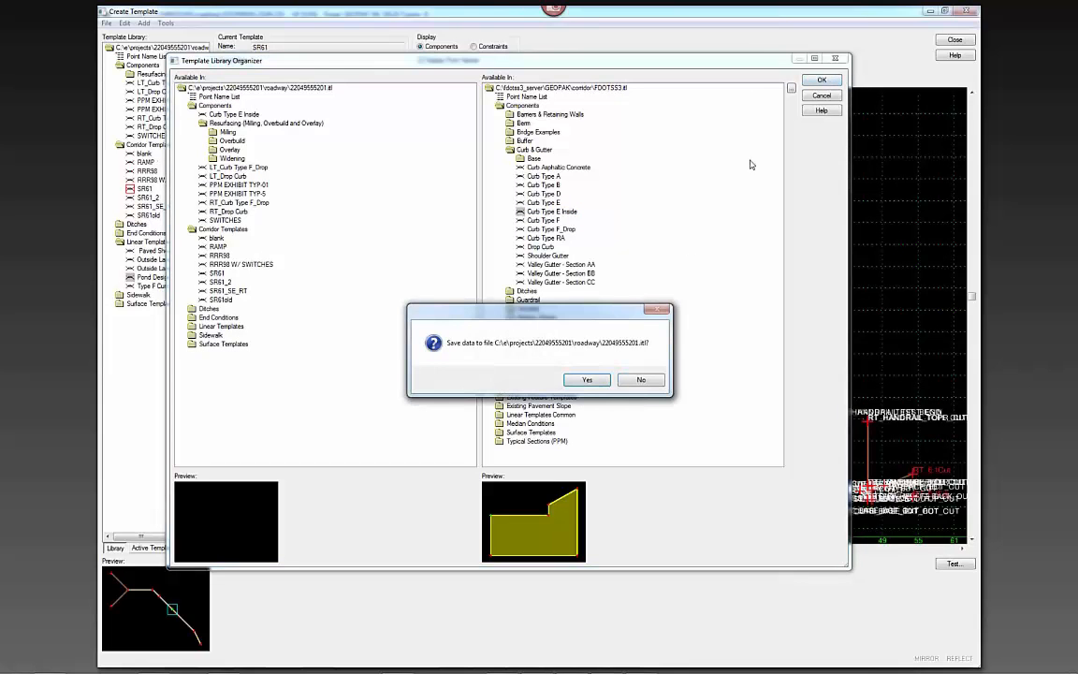
pyautogui.click(586, 380)
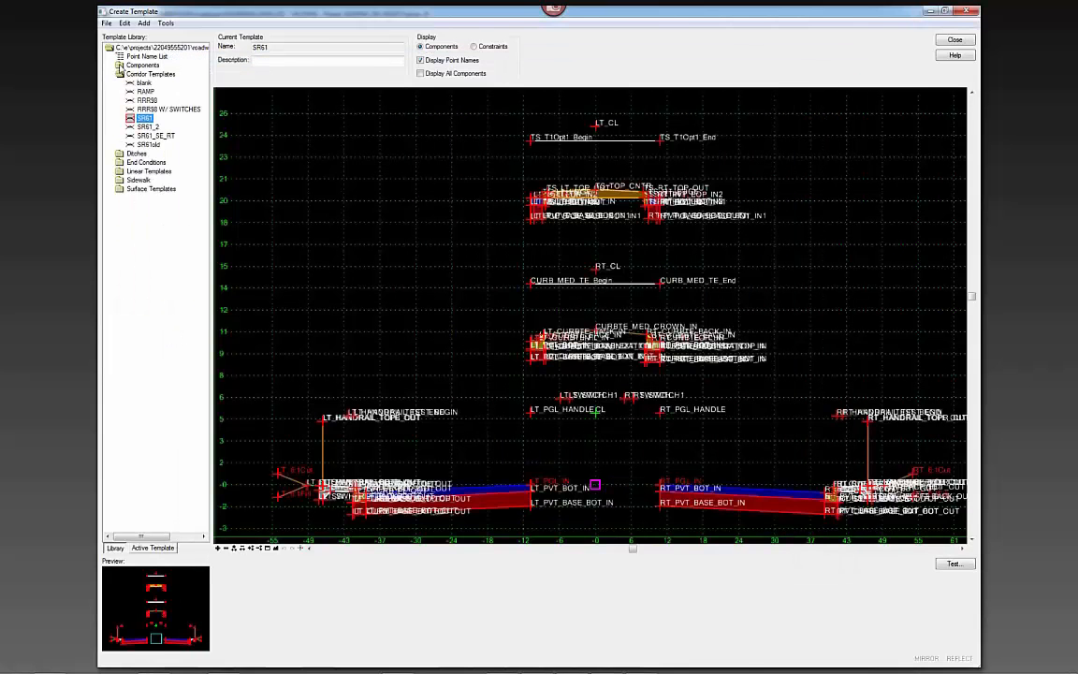
# Step: Open the Curb Type E Inside template and set the CURB_FL_IN point's slope constraint to 2.00%
pyautogui.click(120, 66)
pyautogui.click(152, 83)
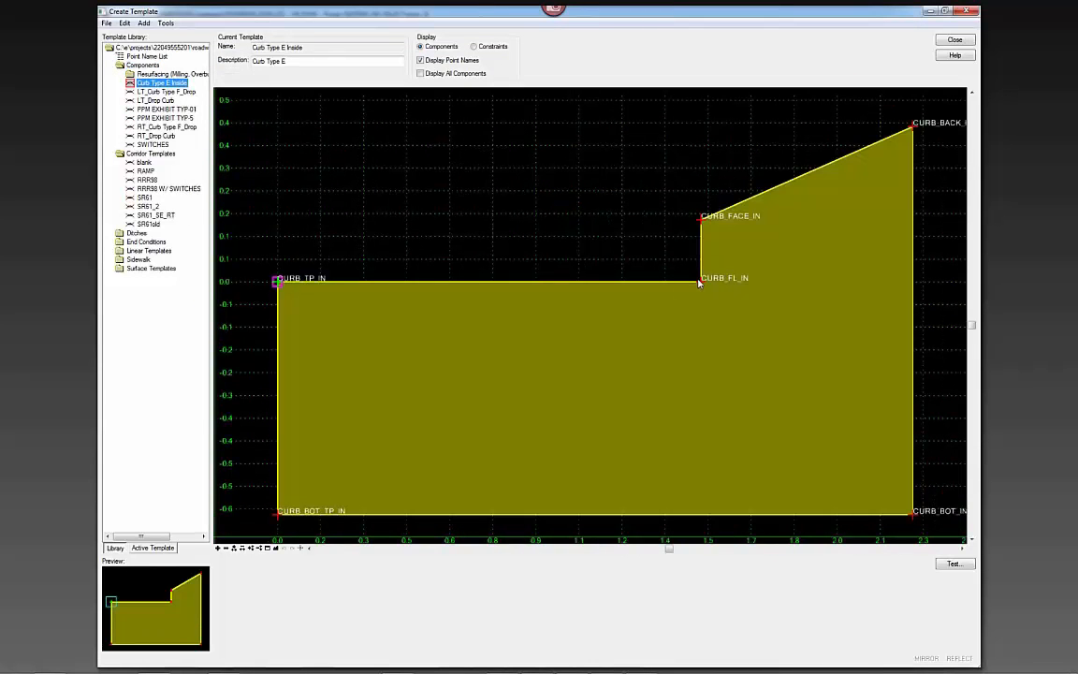
pyautogui.doubleClick(699, 287)
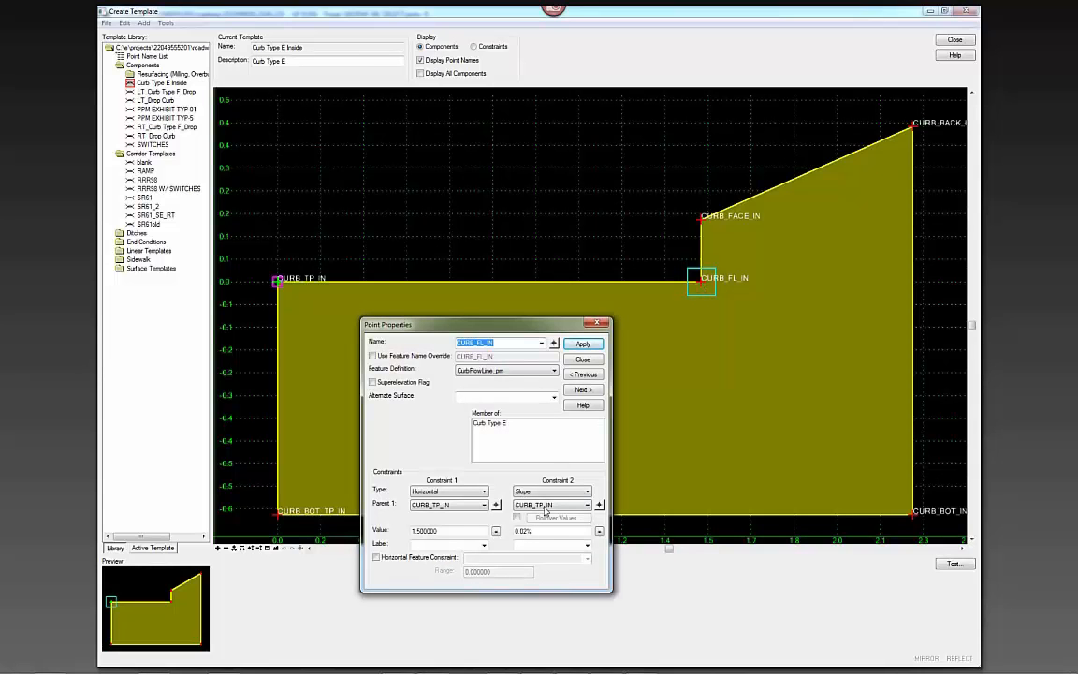
pyautogui.moveTo(540, 531); pyautogui.dragTo(507, 533)
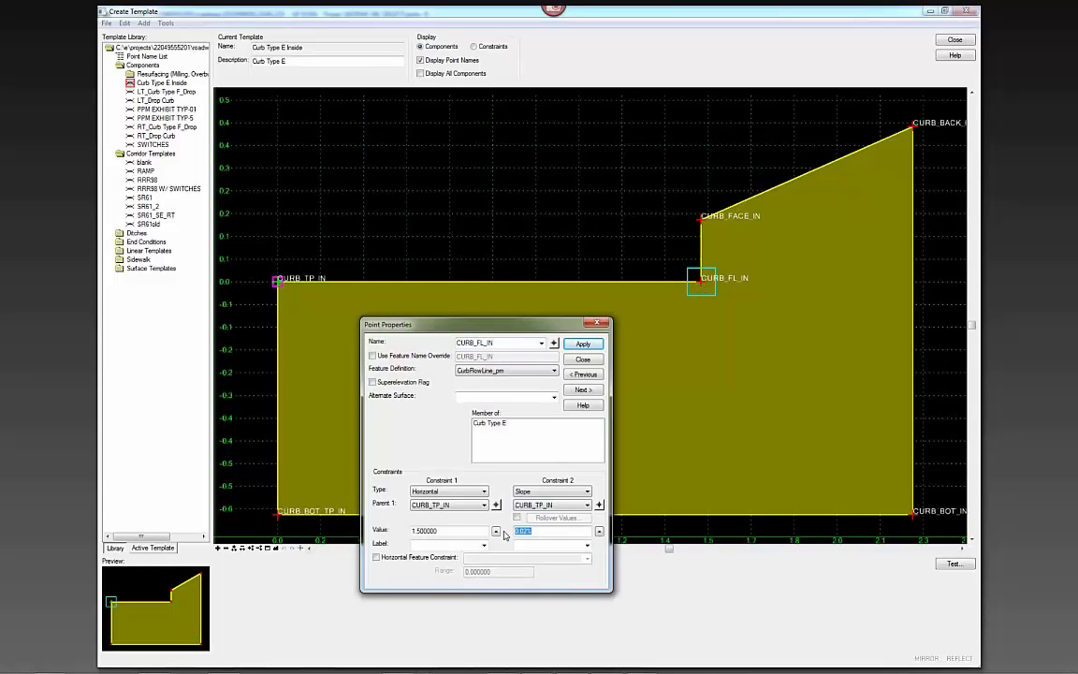
pyautogui.write('0')
pyautogui.press('Tab')
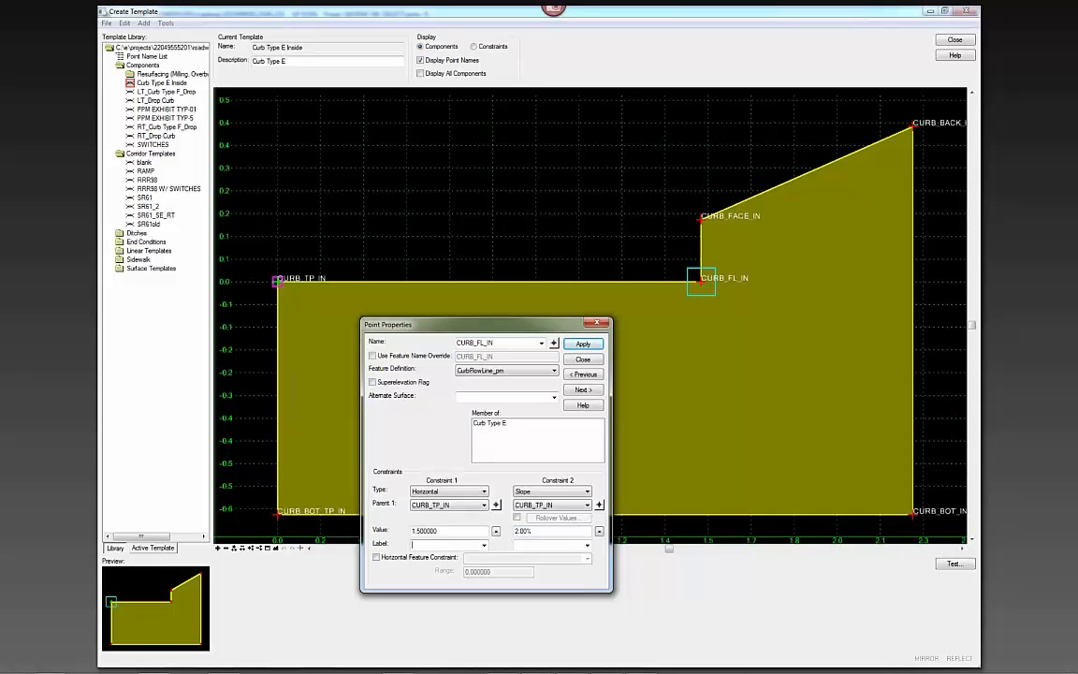
pyautogui.click(582, 344)
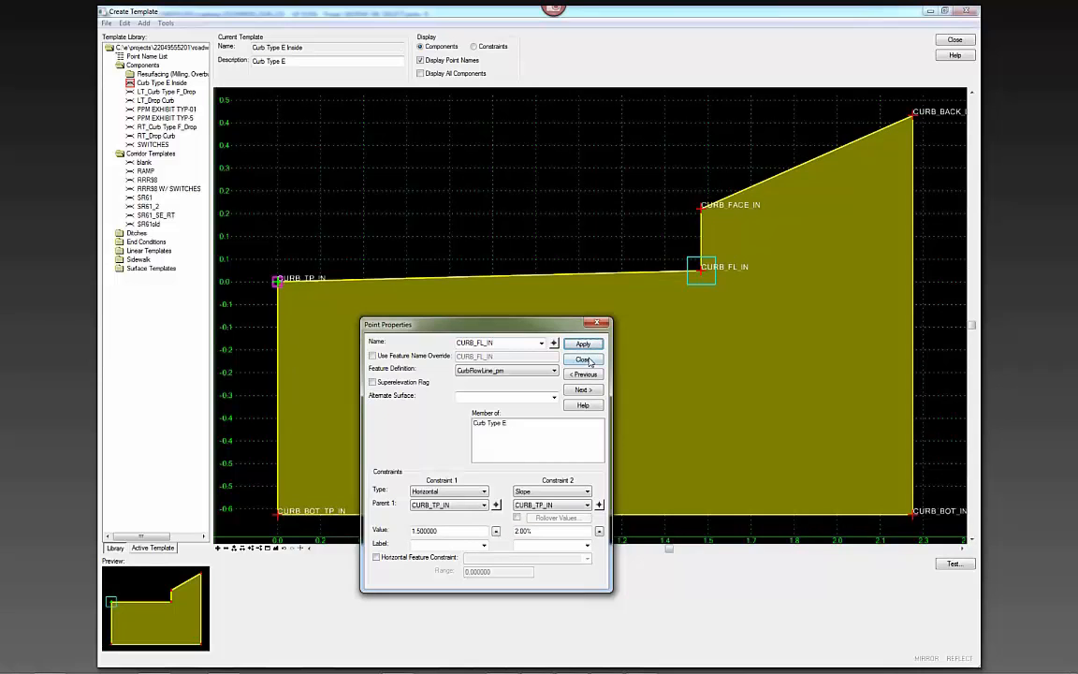
# Step: Close the CURB_FL_IN point properties and the template editor, saving the changes to the template library
pyautogui.click(583, 360)
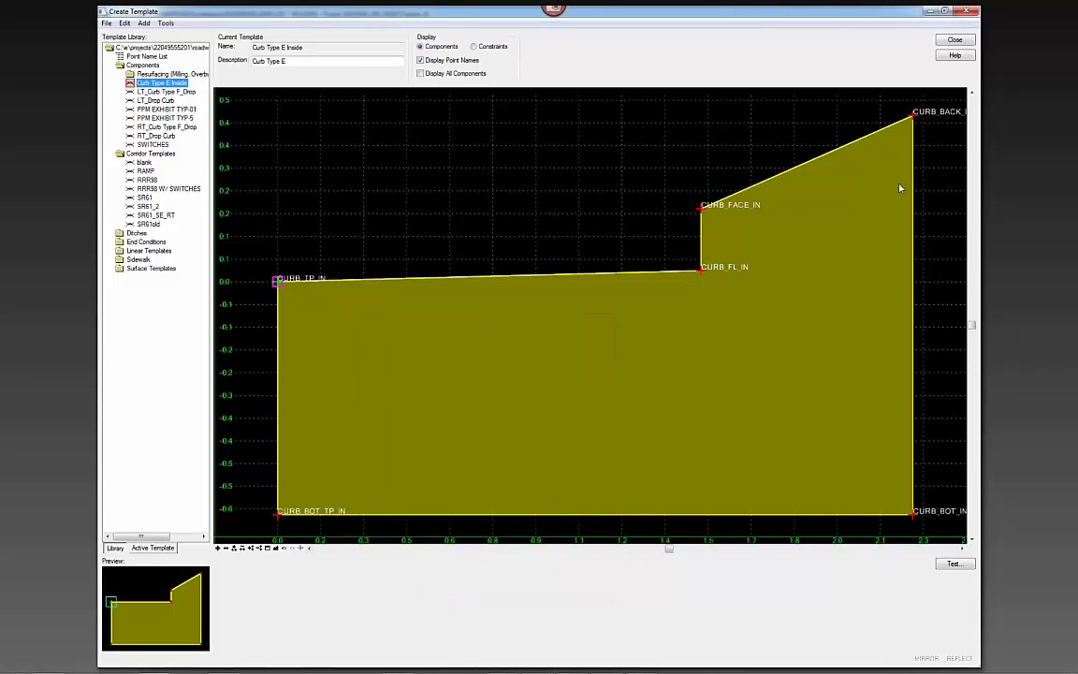
pyautogui.click(955, 40)
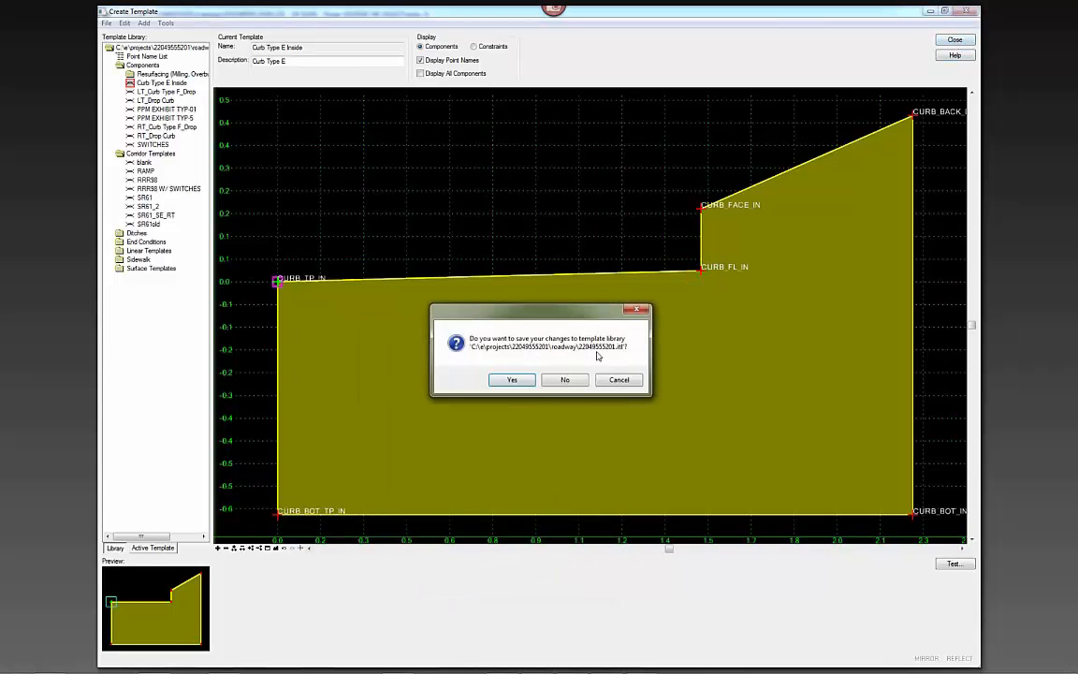
pyautogui.click(512, 380)
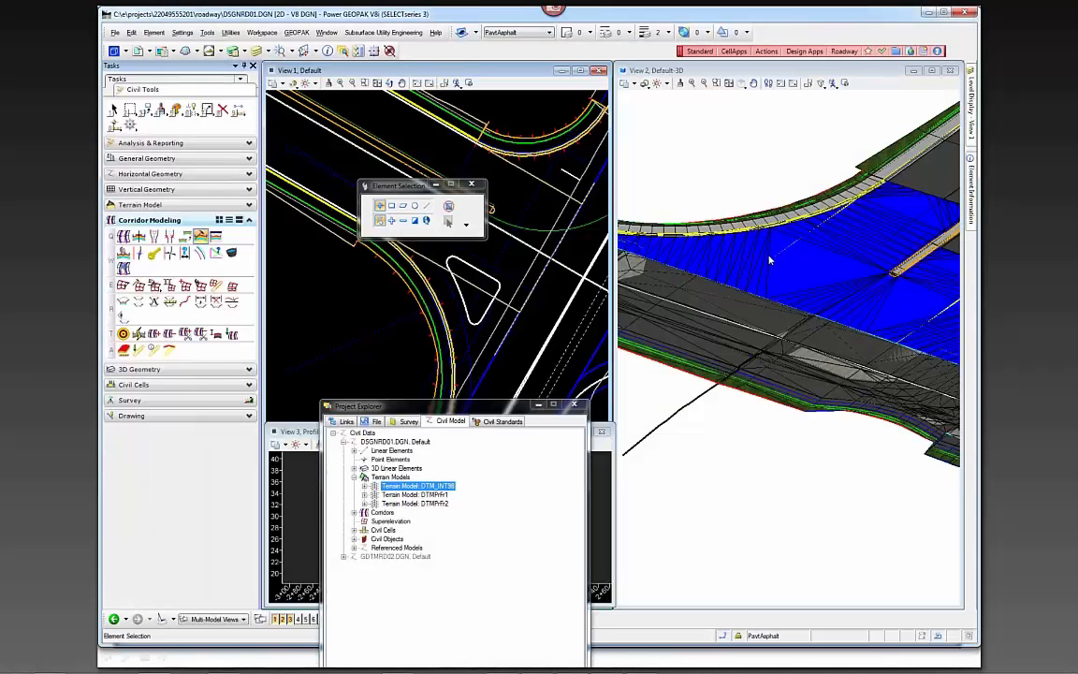
# Step: Try to create a complex element from the triangular island outline with the Automatic method and the default maximum gap
pyautogui.scroll(5, 459, 321)
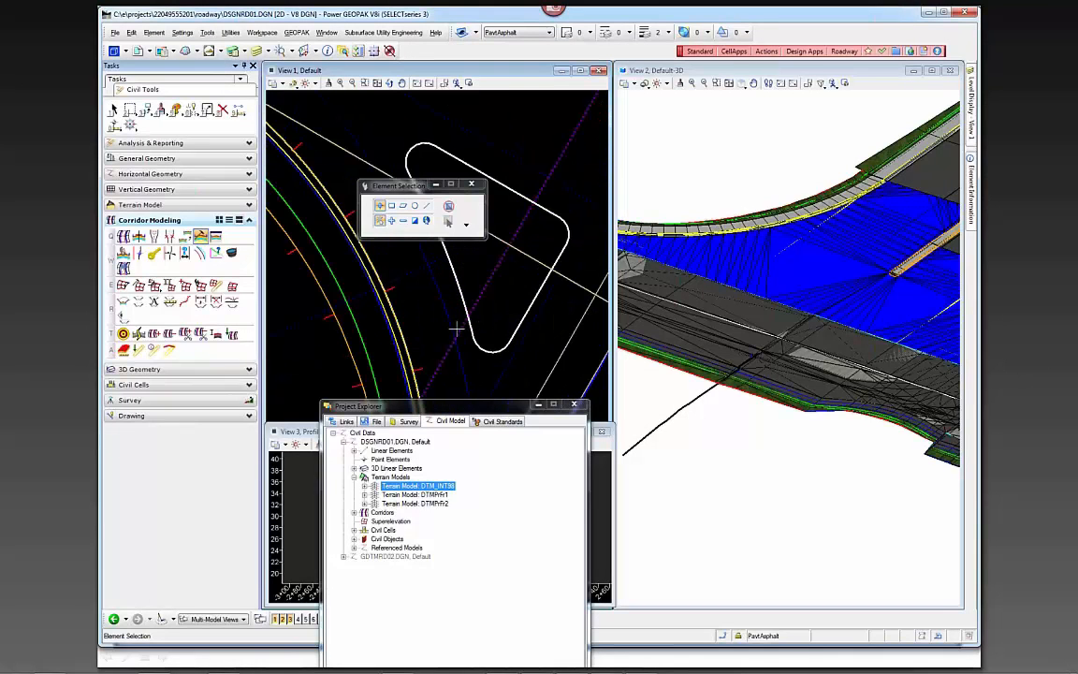
pyautogui.press('q')
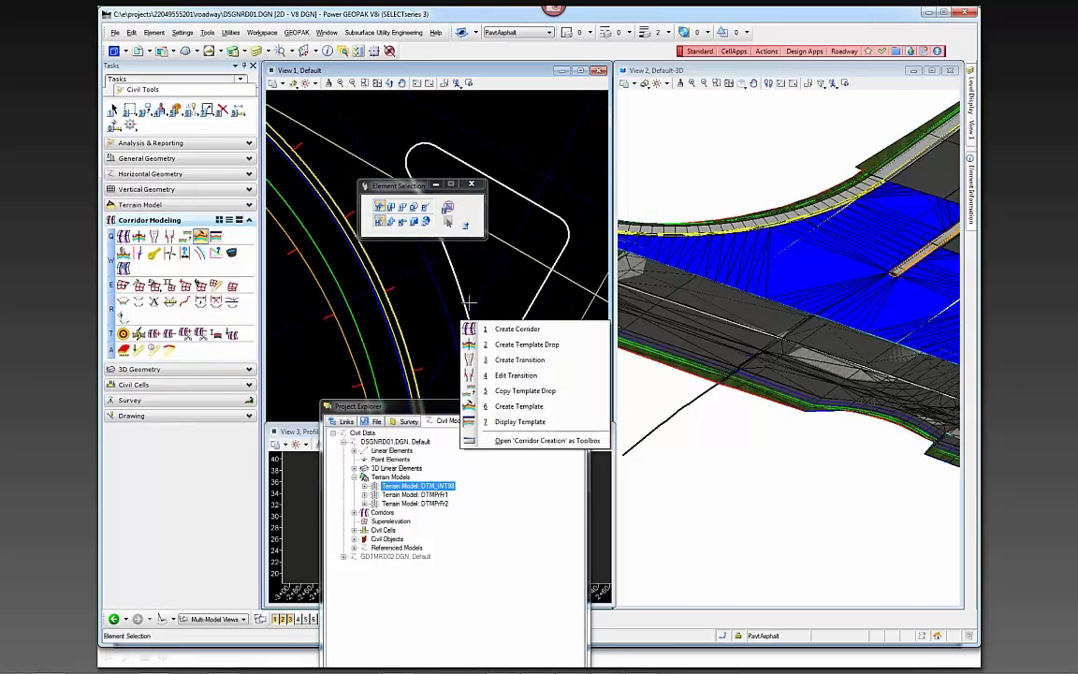
pyautogui.click(122, 173)
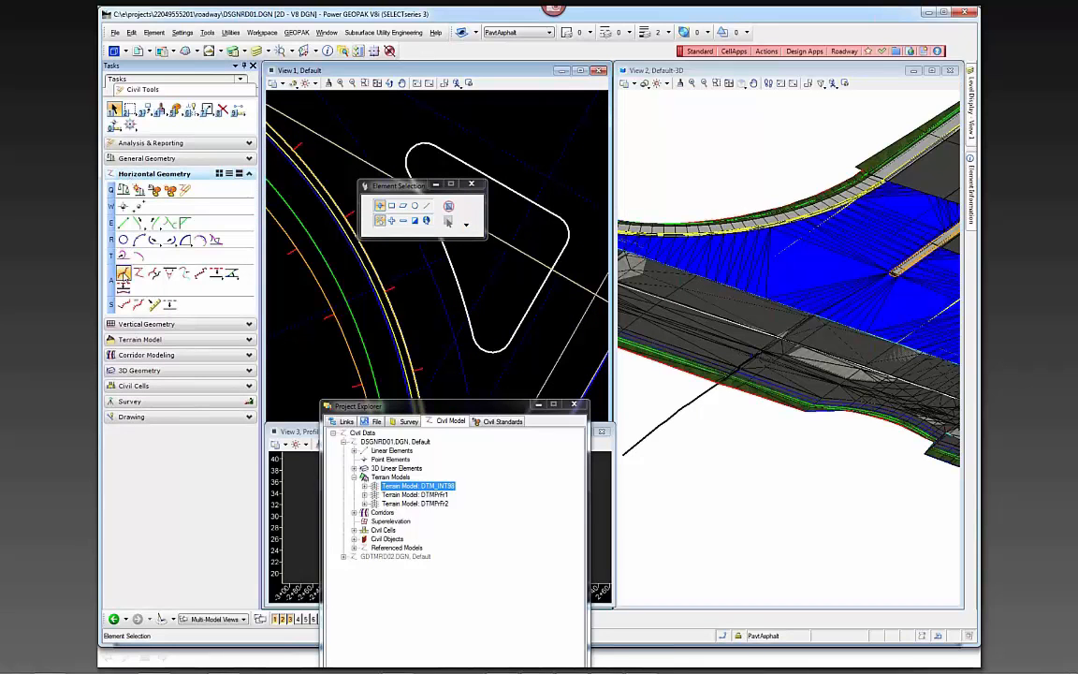
pyautogui.click(123, 272)
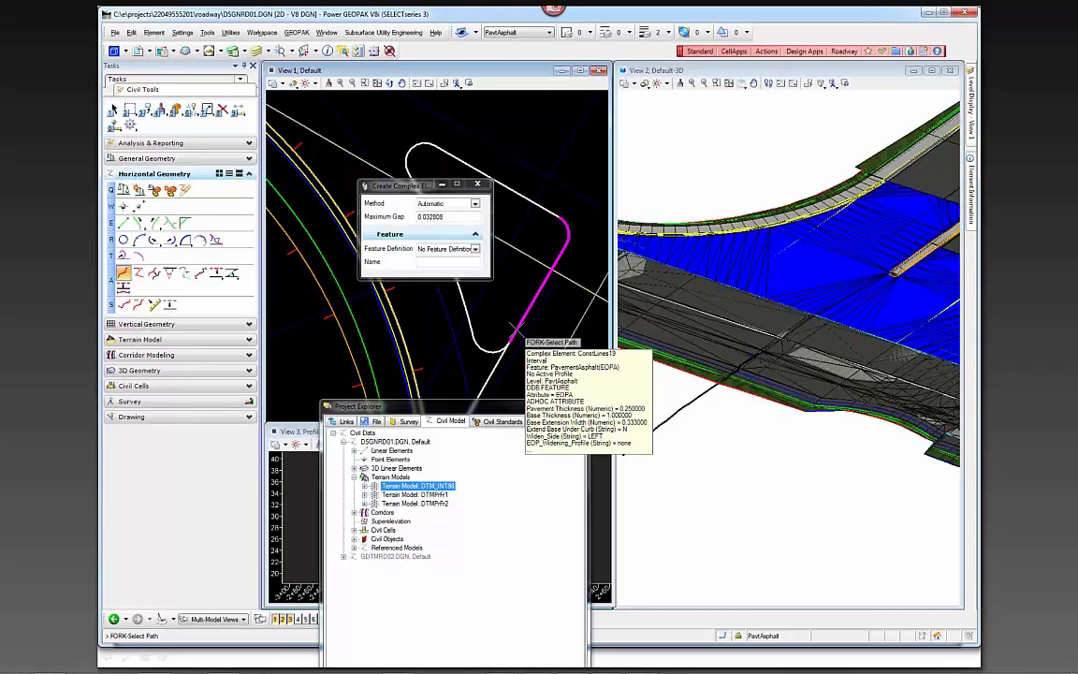
pyautogui.click(513, 330)
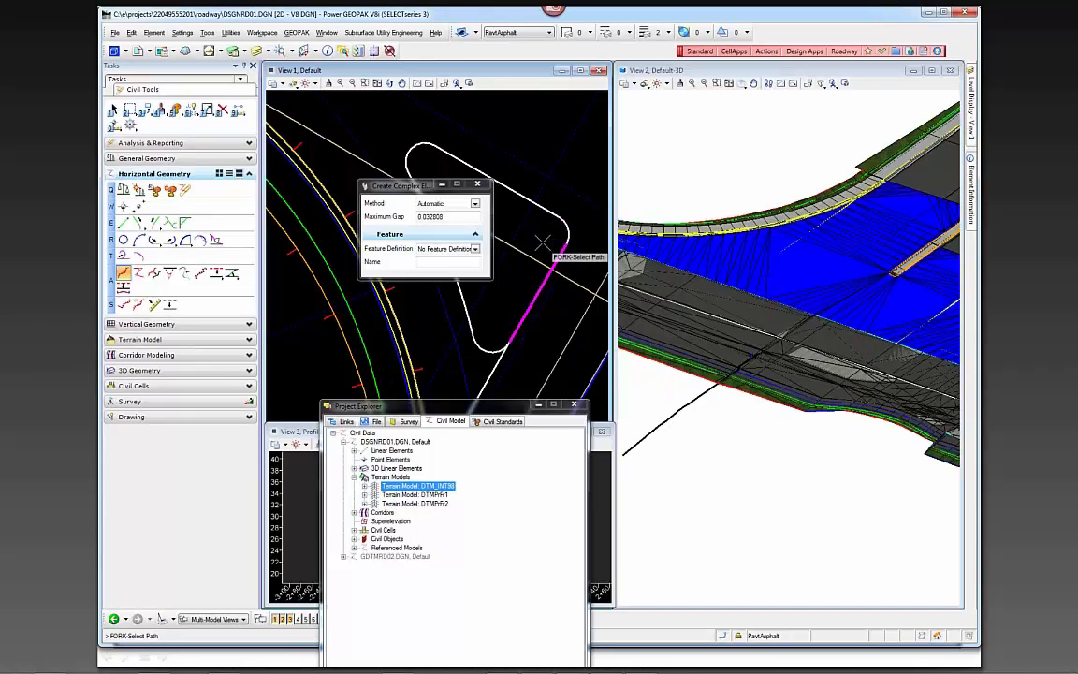
pyautogui.click(488, 220)
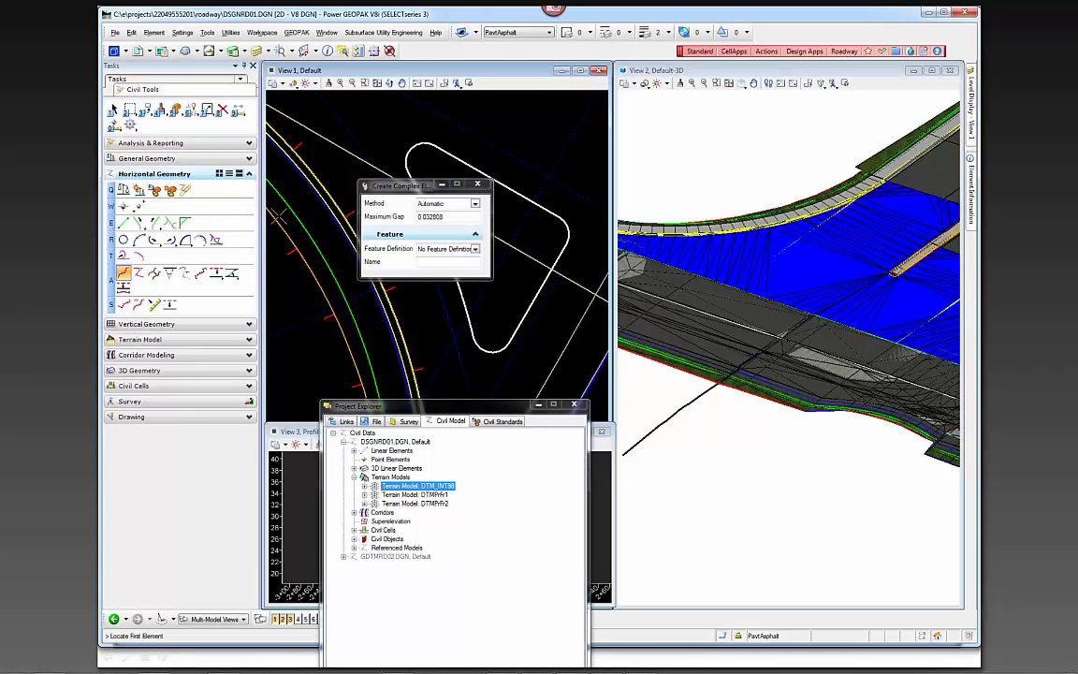
# Step: Set the maximum gap to 0.1 and join the triangular island outline into one closed complex element with the Automatic method
pyautogui.moveTo(450, 216); pyautogui.dragTo(379, 223)
pyautogui.press('Delete')
pyautogui.write('.1')
pyautogui.press('Tab')
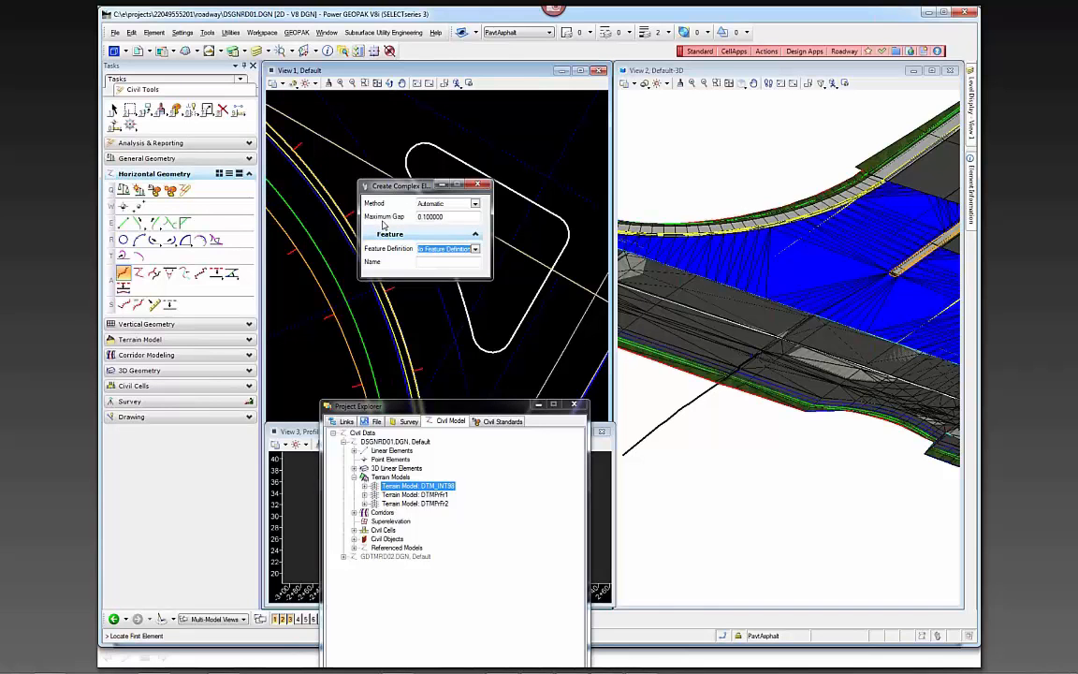
pyautogui.click(518, 322)
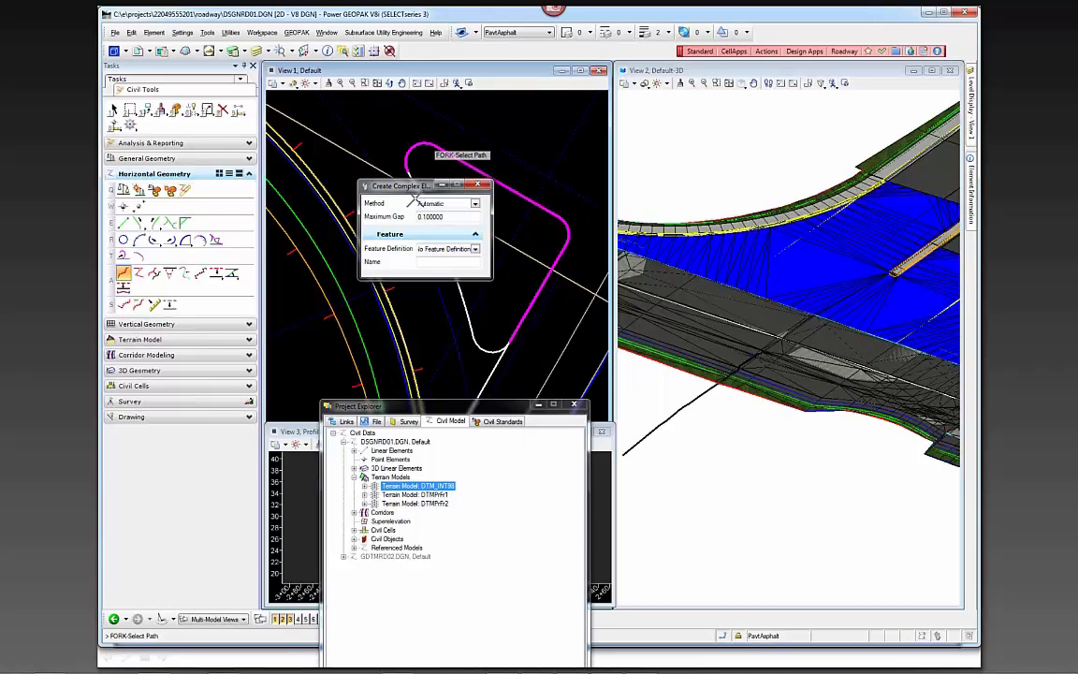
pyautogui.moveTo(414, 186); pyautogui.dragTo(513, 430)
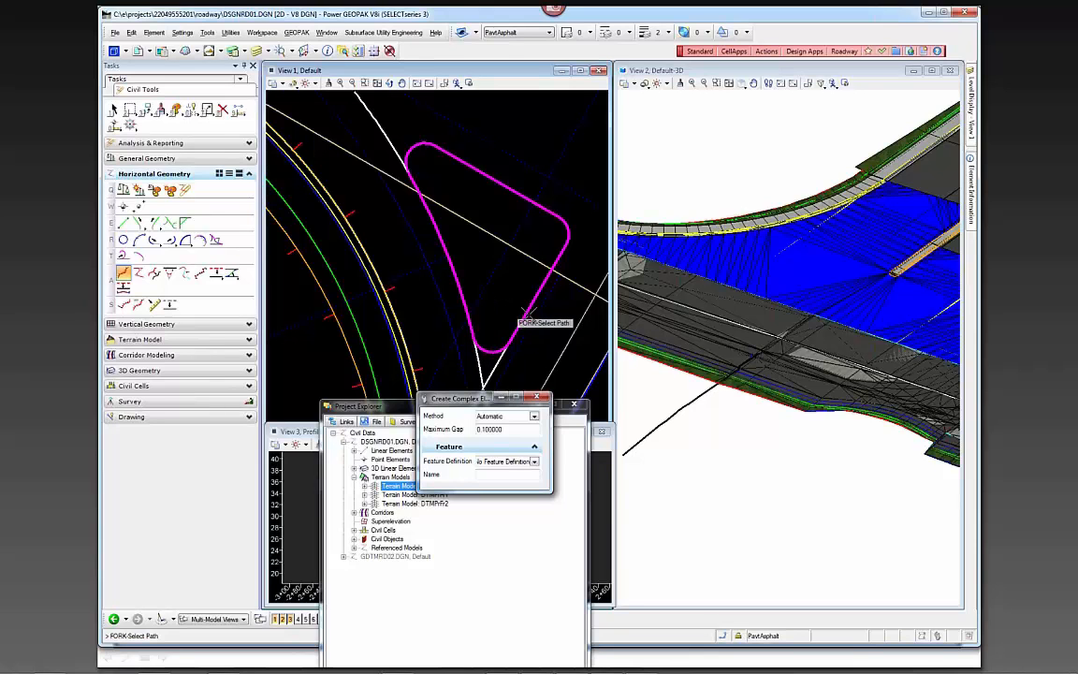
pyautogui.click(551, 326)
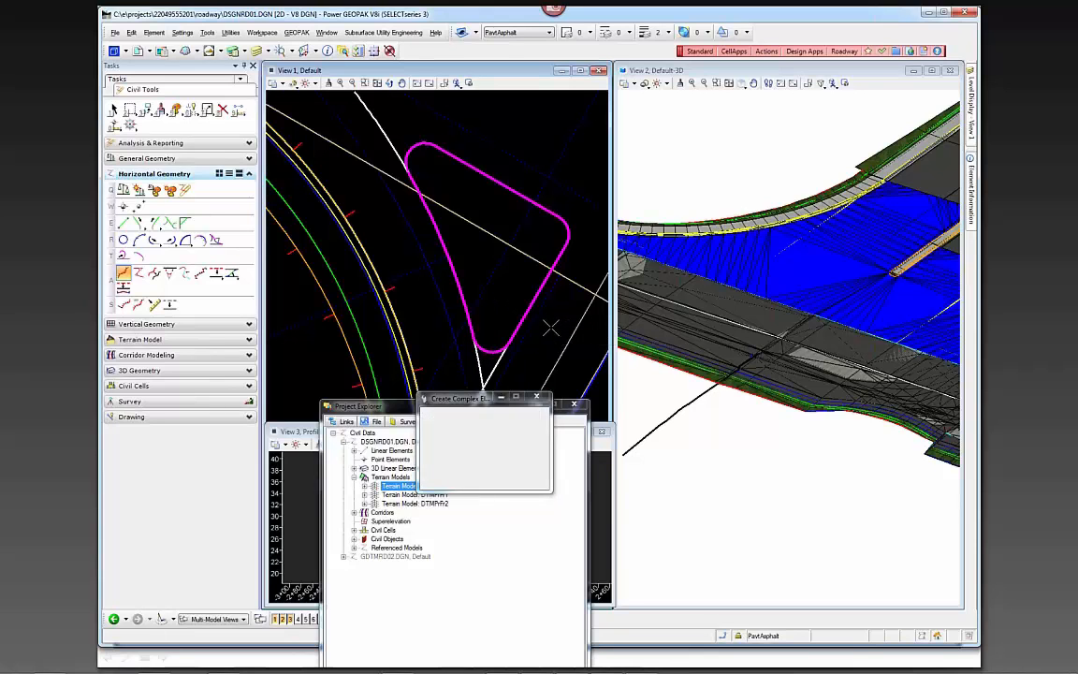
pyautogui.rightClick(551, 327)
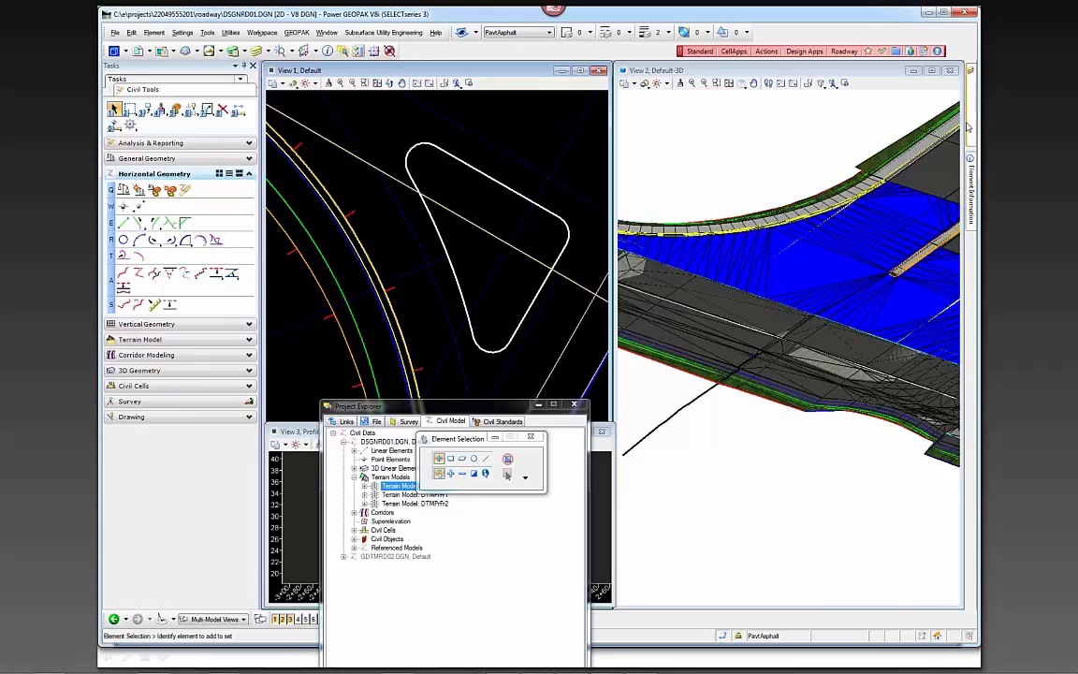
# Step: Make Miscellaneous0 the active level and turn off the PavtAsphalt level in View 1
pyautogui.moveTo(970, 103)
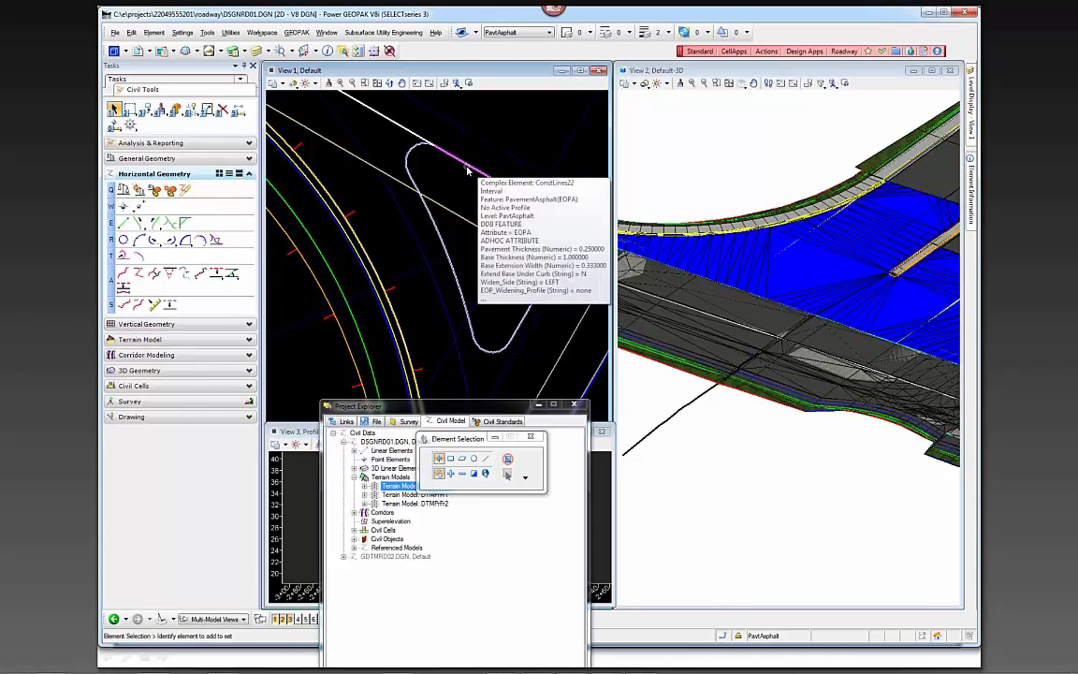
pyautogui.moveTo(971, 189)
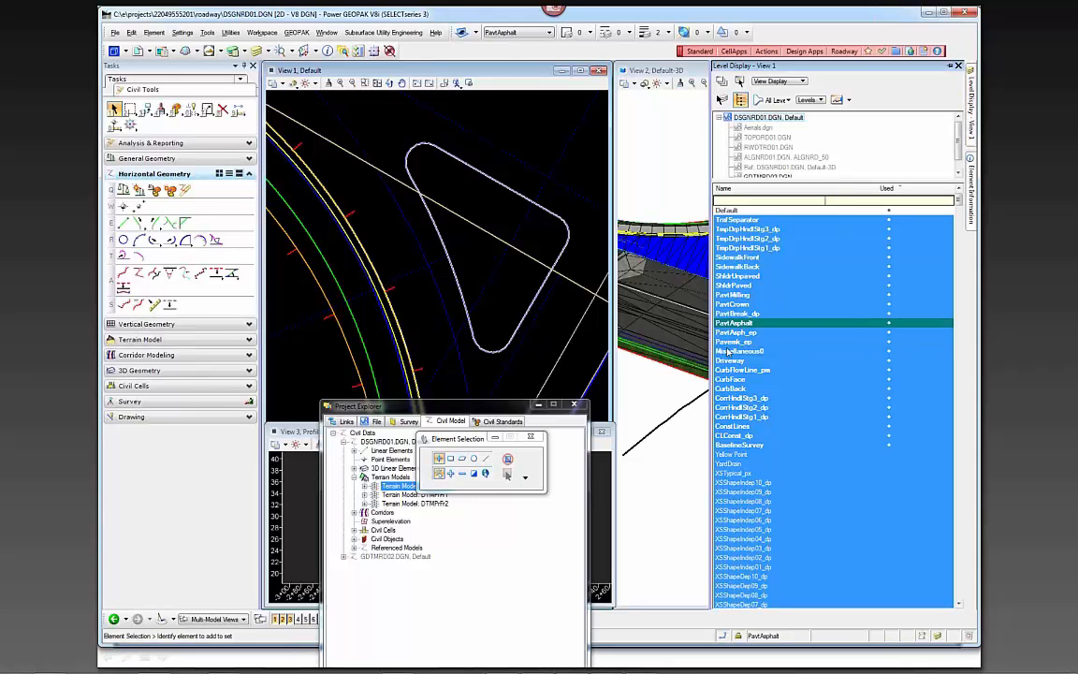
pyautogui.doubleClick(728, 352)
pyautogui.click(731, 324)
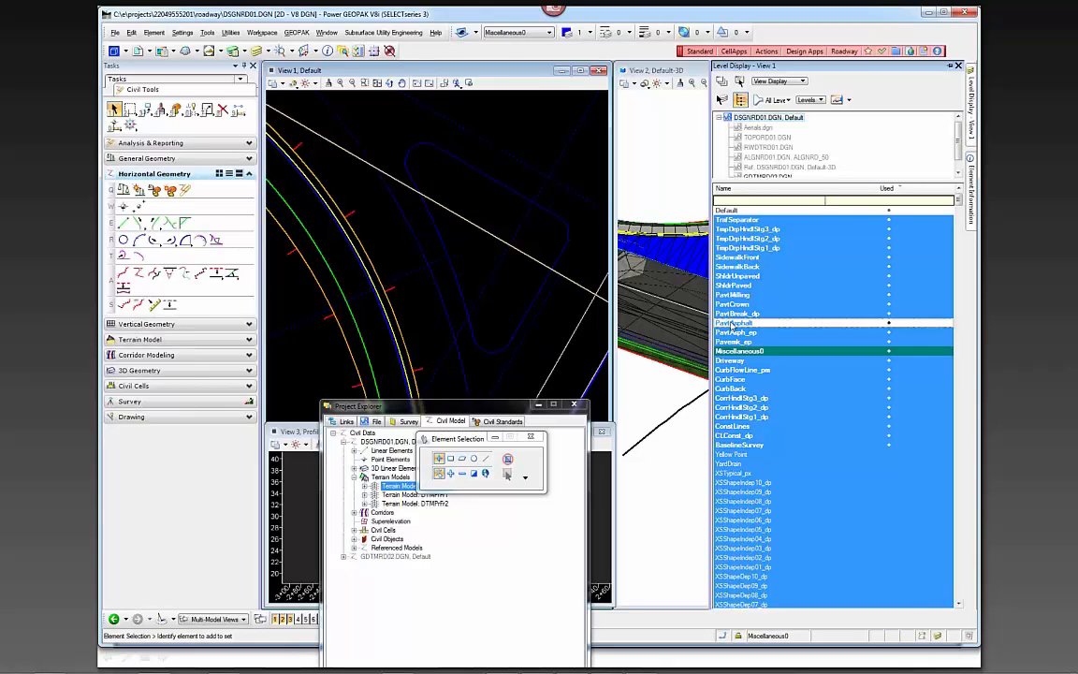
# Step: Check the element information of the triangular island shape, including its level and area
pyautogui.click(515, 331)
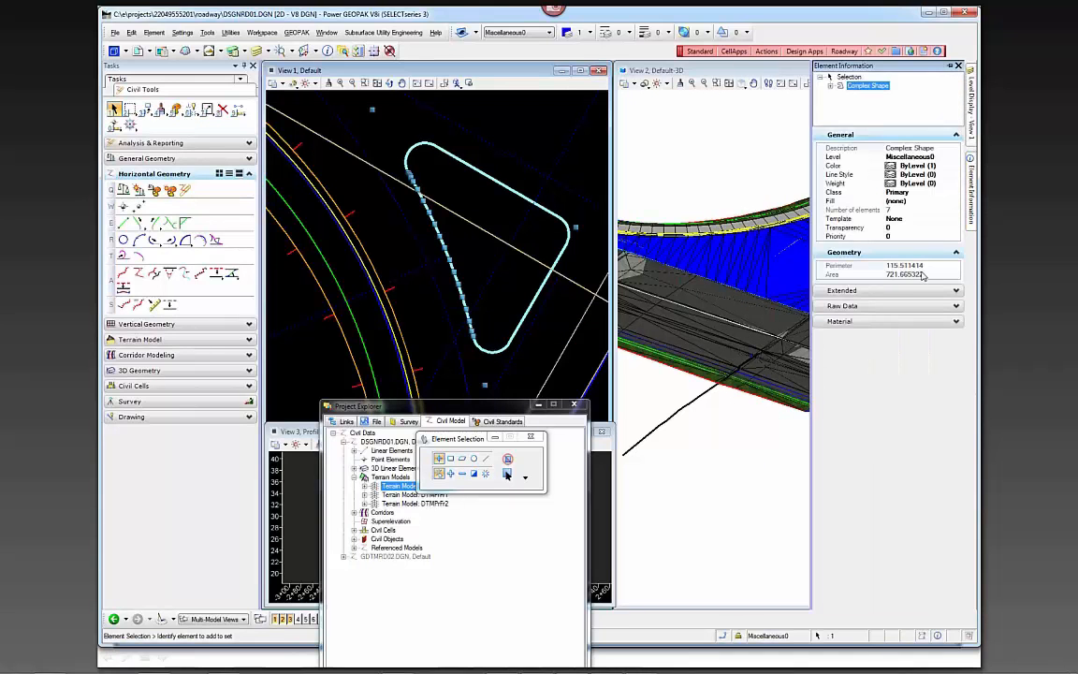
pyautogui.click(922, 274)
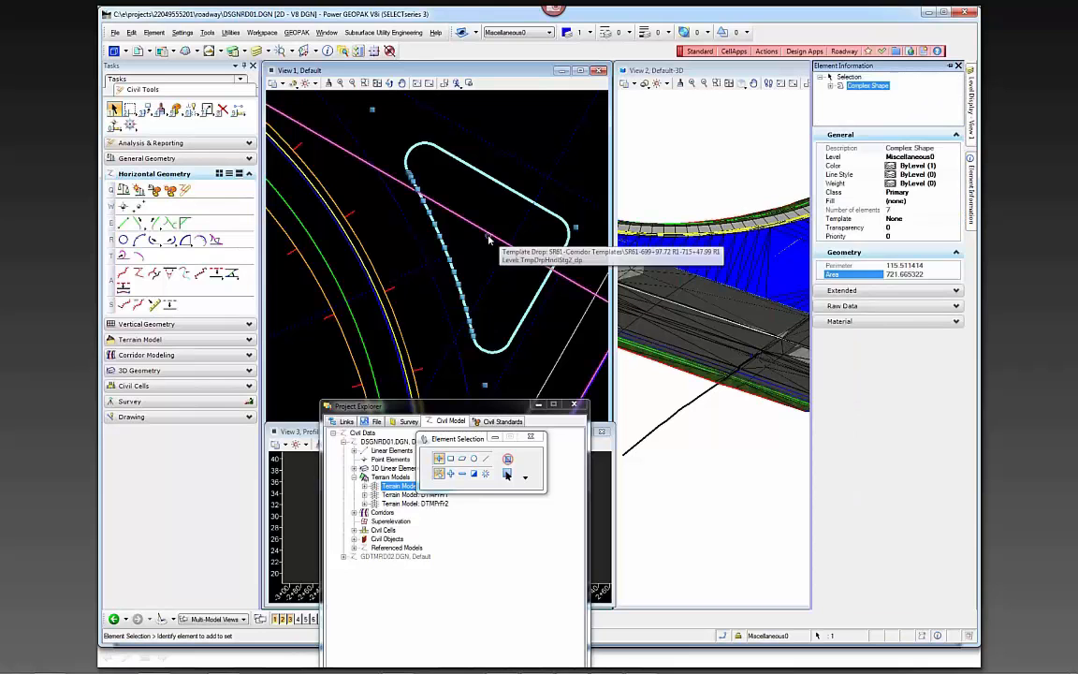
pyautogui.click(488, 202)
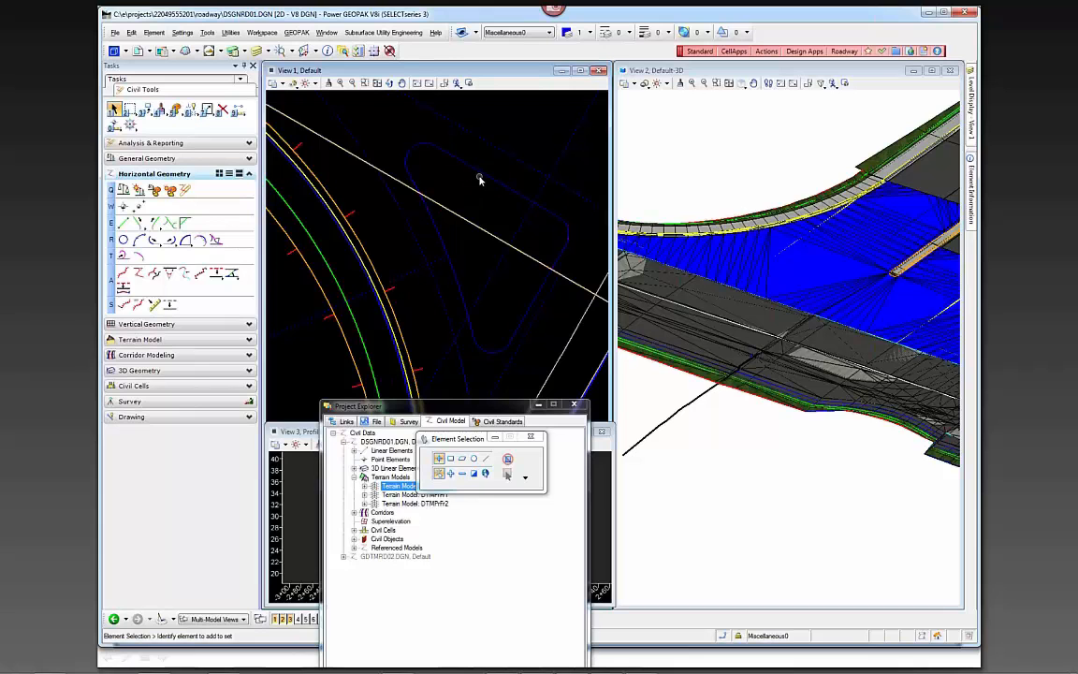
# Step: Open the profile model of the triangular island shape in View 3
pyautogui.click(480, 175)
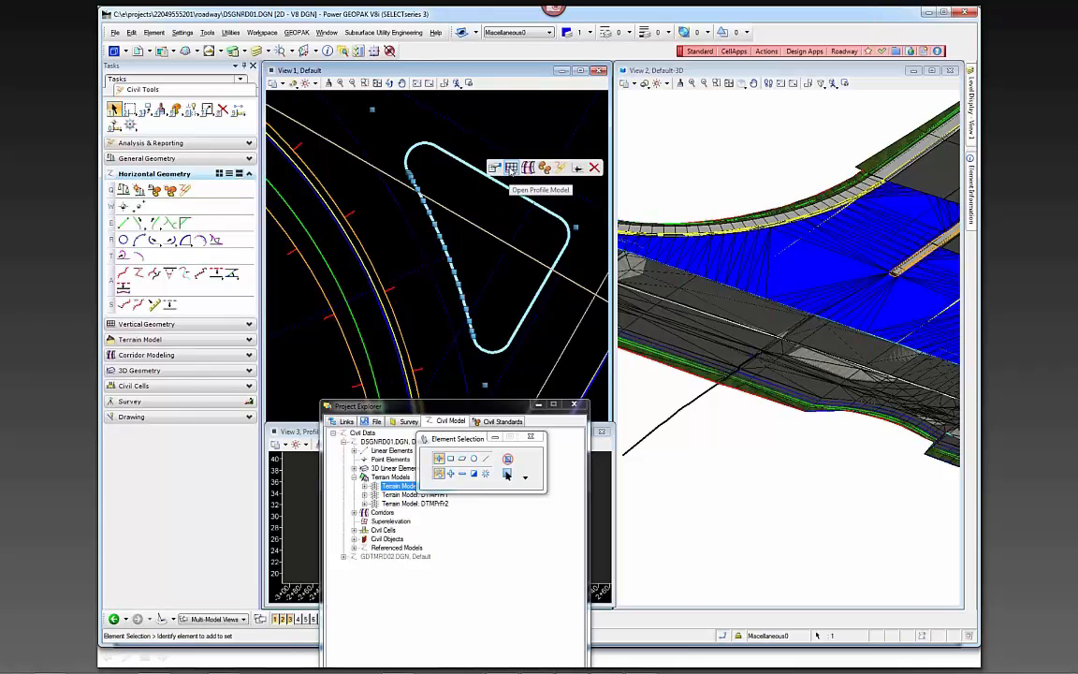
pyautogui.click(511, 168)
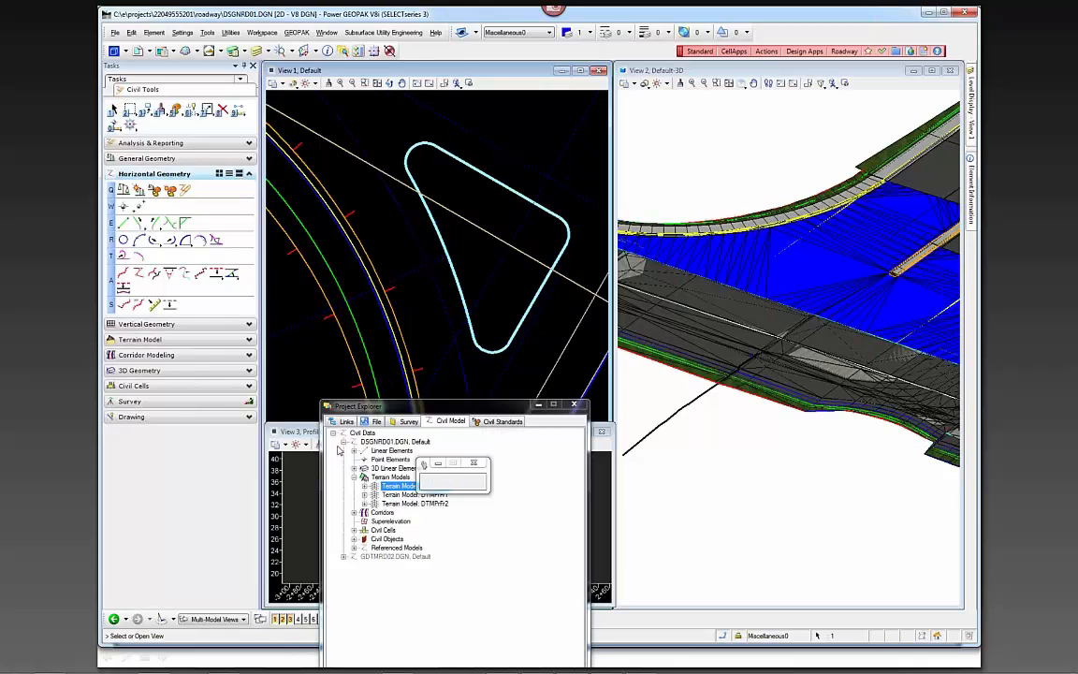
pyautogui.click(309, 496)
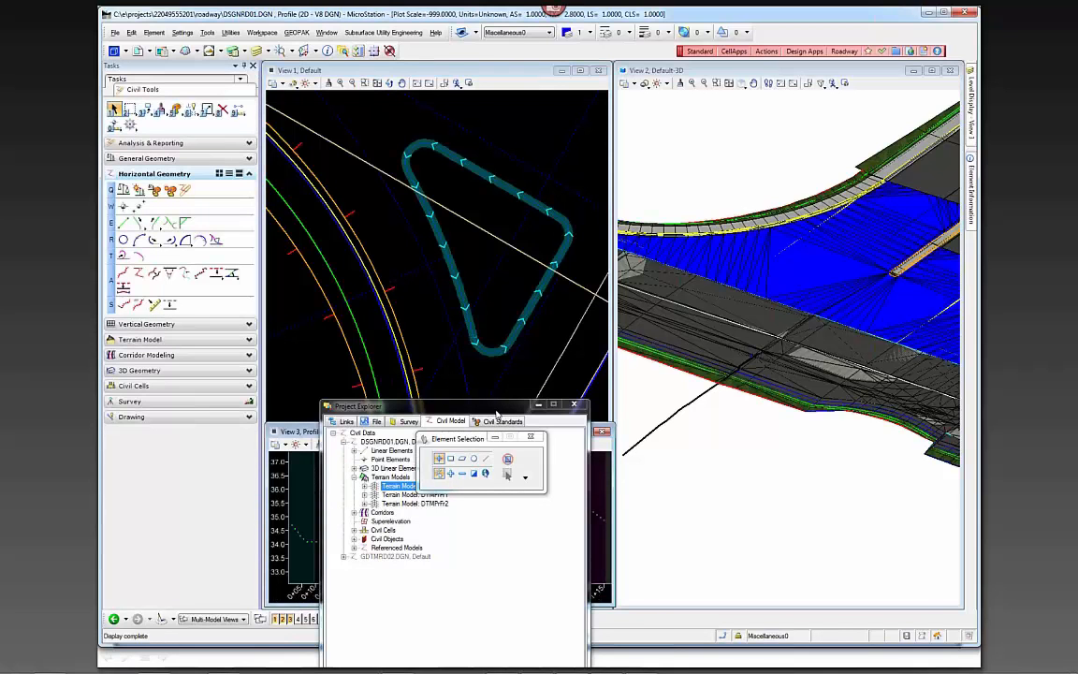
# Step: Close the Project Explorer, widen the View 3 profile window and move the Element Selection settings clear of it
pyautogui.click(574, 404)
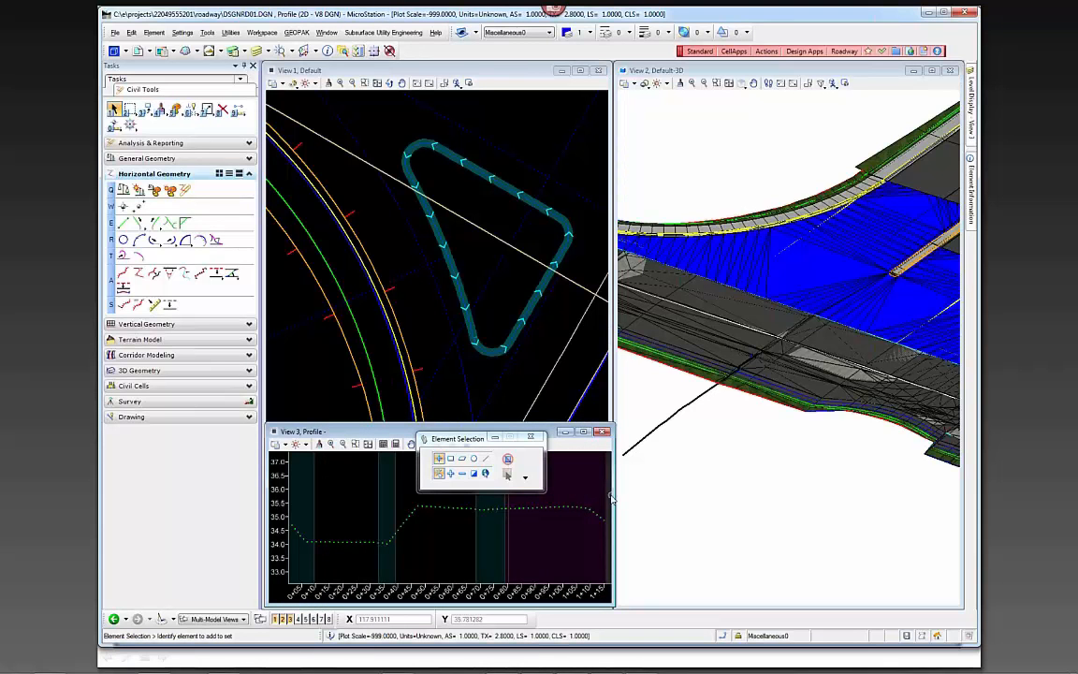
pyautogui.moveTo(613, 496); pyautogui.dragTo(913, 496)
pyautogui.moveTo(469, 444); pyautogui.dragTo(763, 423)
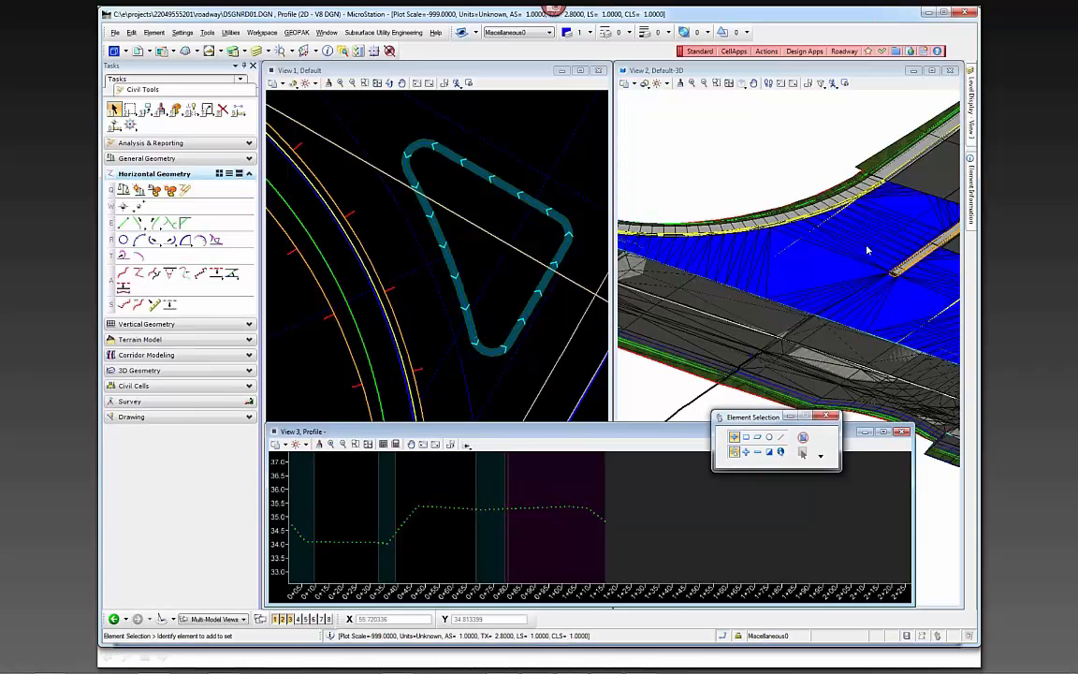
# Step: Create a Quick Profile From Surface for the island shape, using the blue DTM_INT98 terrain model as the reference surface
pyautogui.click(501, 288)
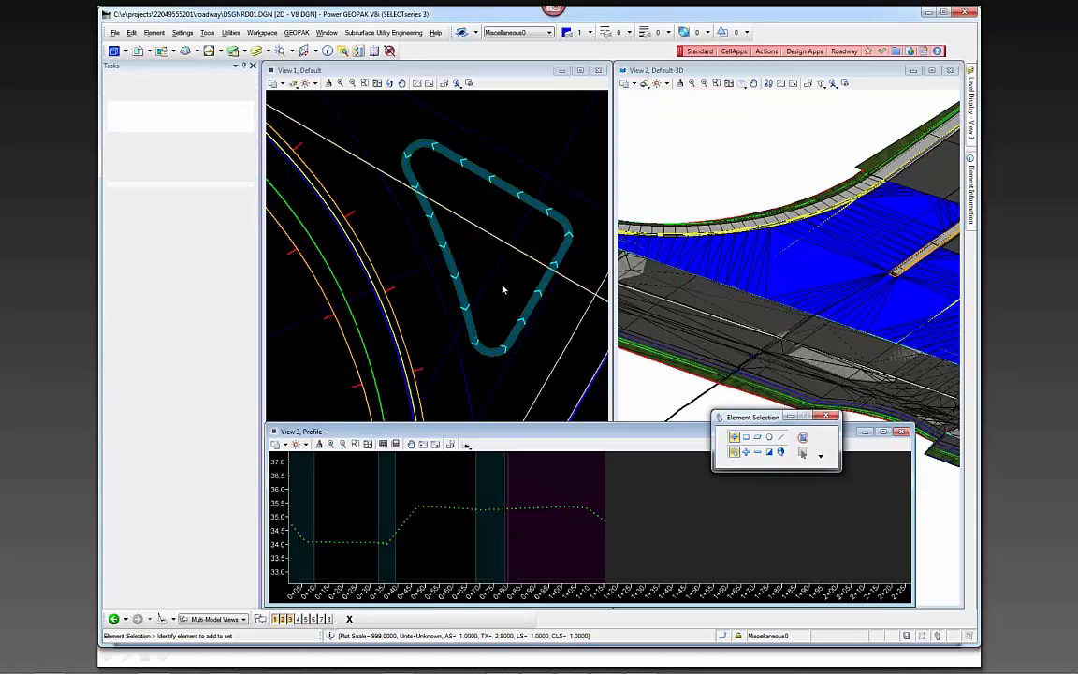
pyautogui.click(466, 446)
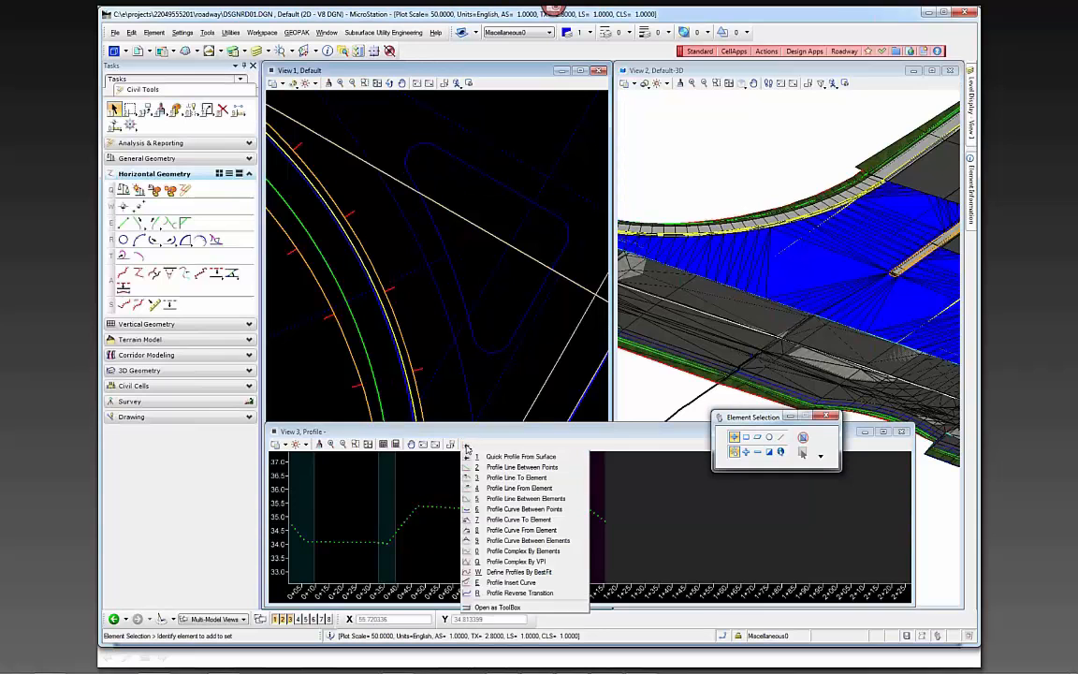
pyautogui.click(514, 459)
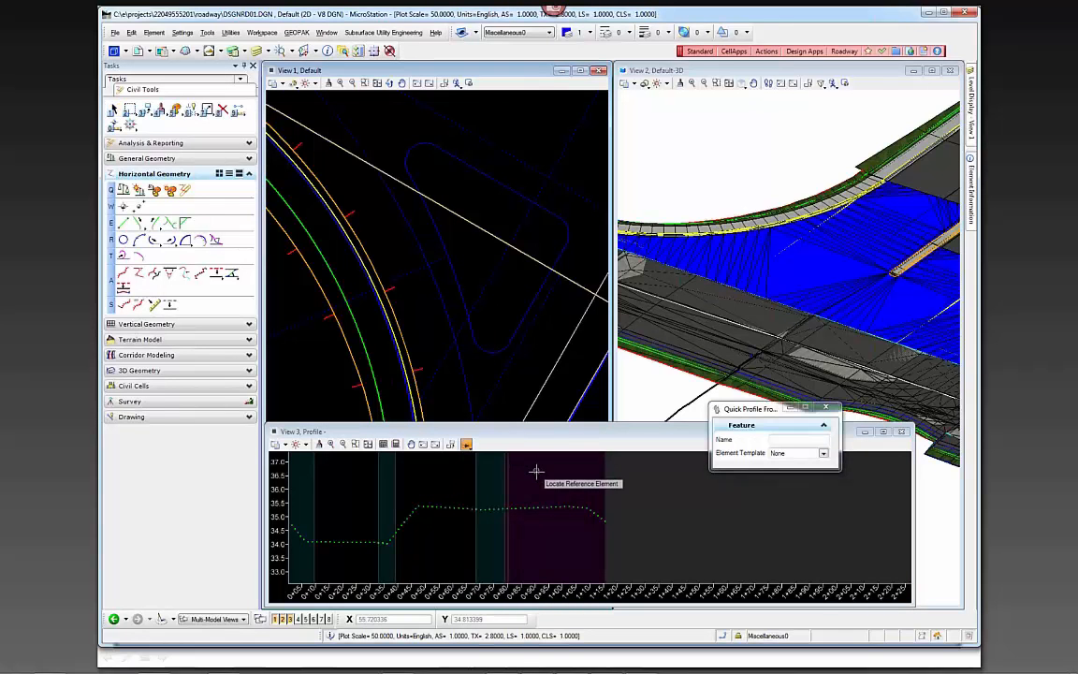
pyautogui.click(499, 349)
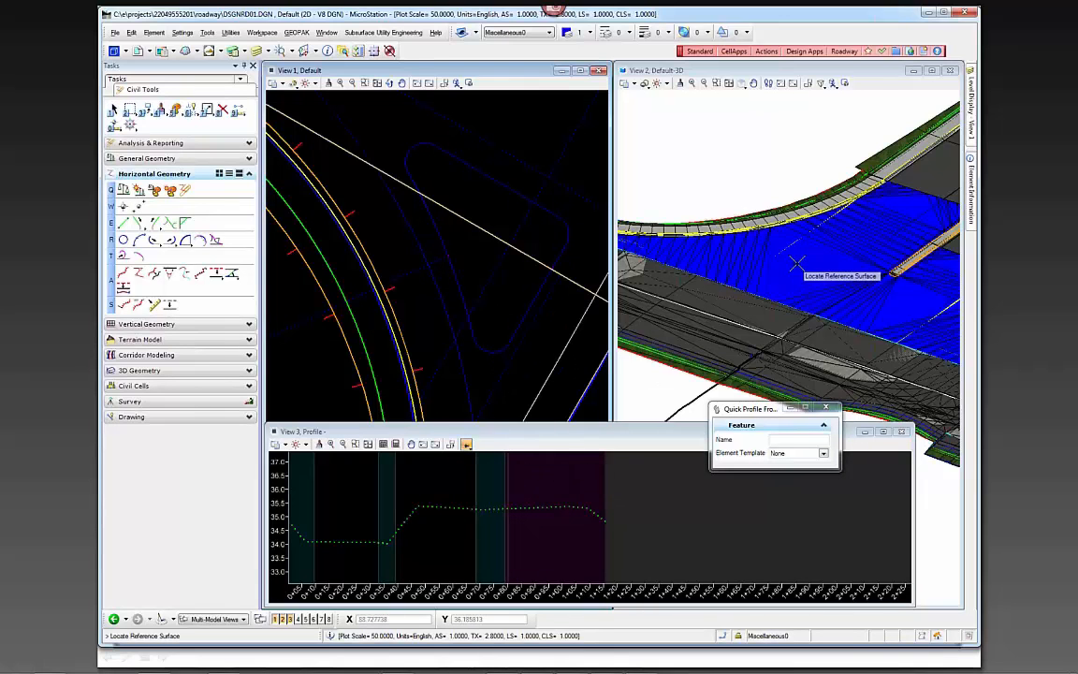
pyautogui.moveTo(831, 245)
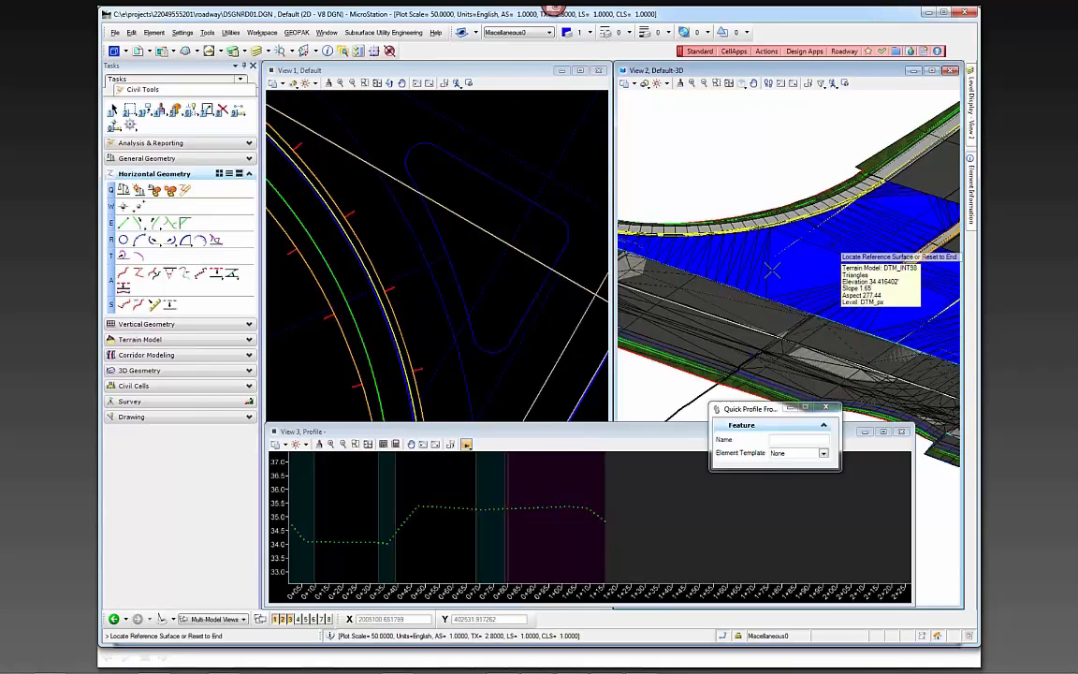
pyautogui.click(832, 245)
pyautogui.rightClick(568, 479)
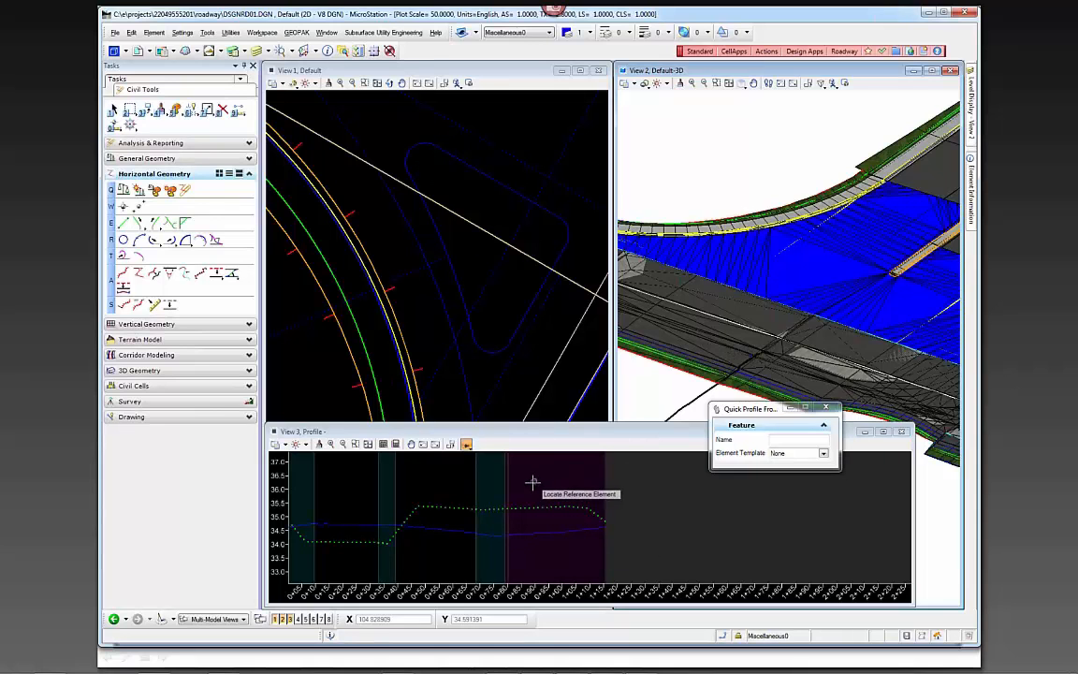
pyautogui.press('Escape')
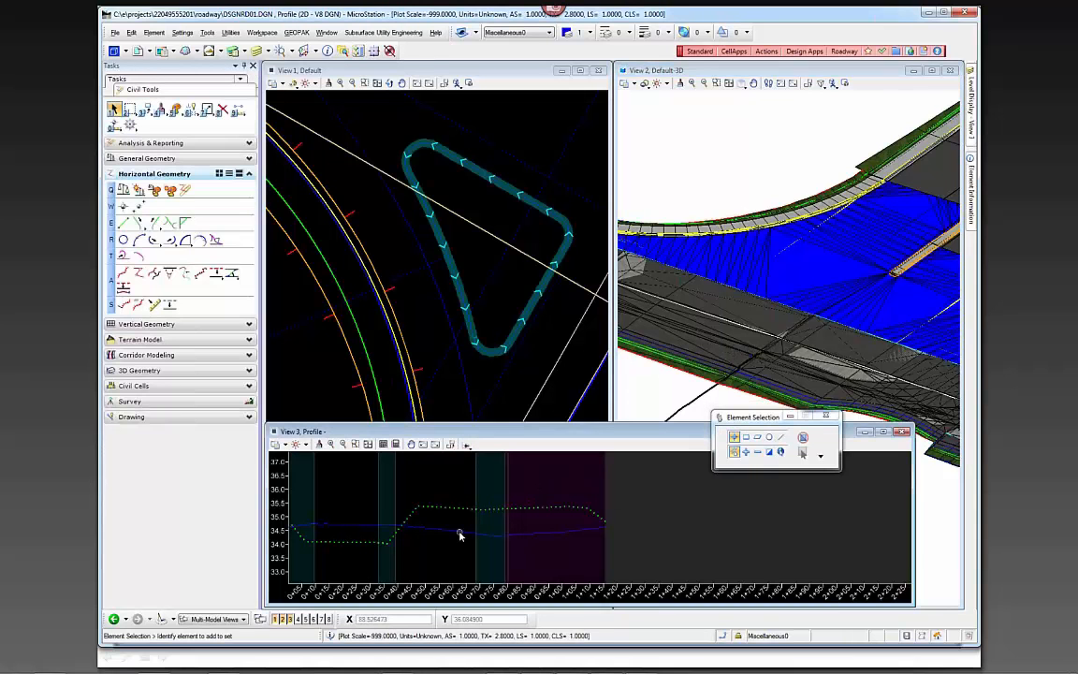
# Step: Set the terrain-derived blue profile as the active profile of the island shape
pyautogui.click(461, 534)
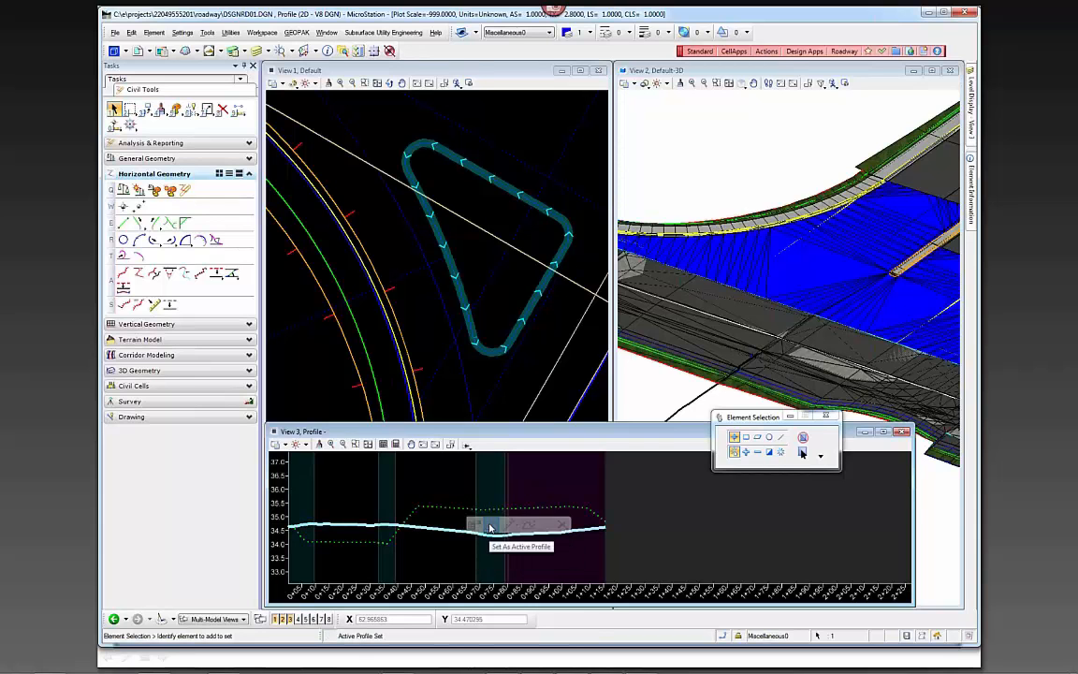
pyautogui.click(490, 526)
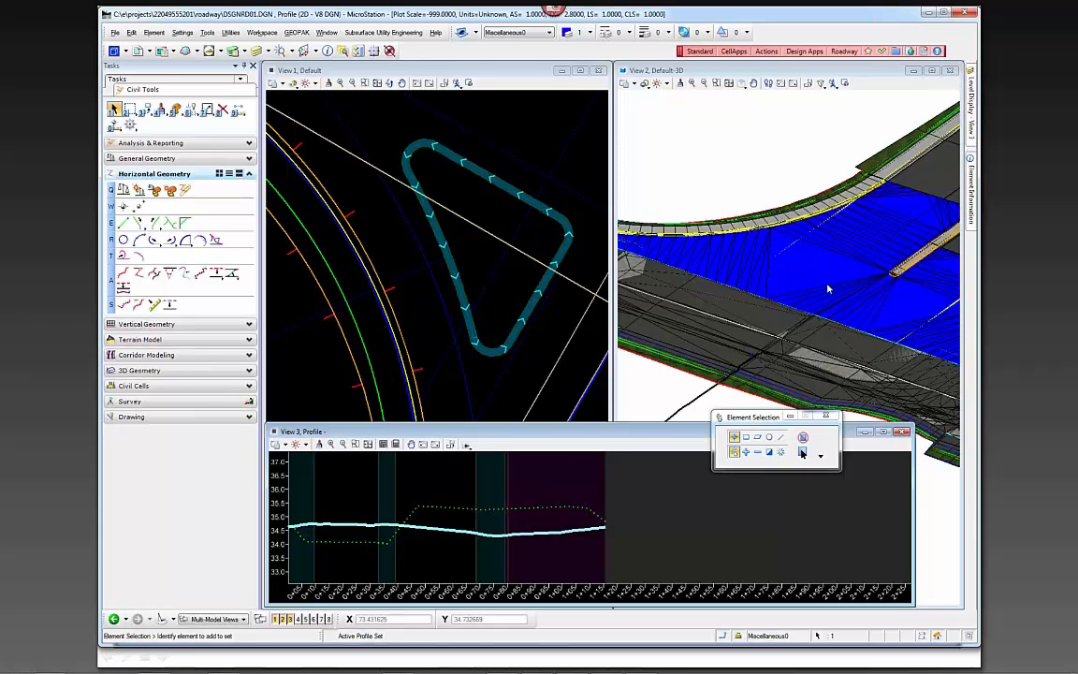
pyautogui.click(632, 486)
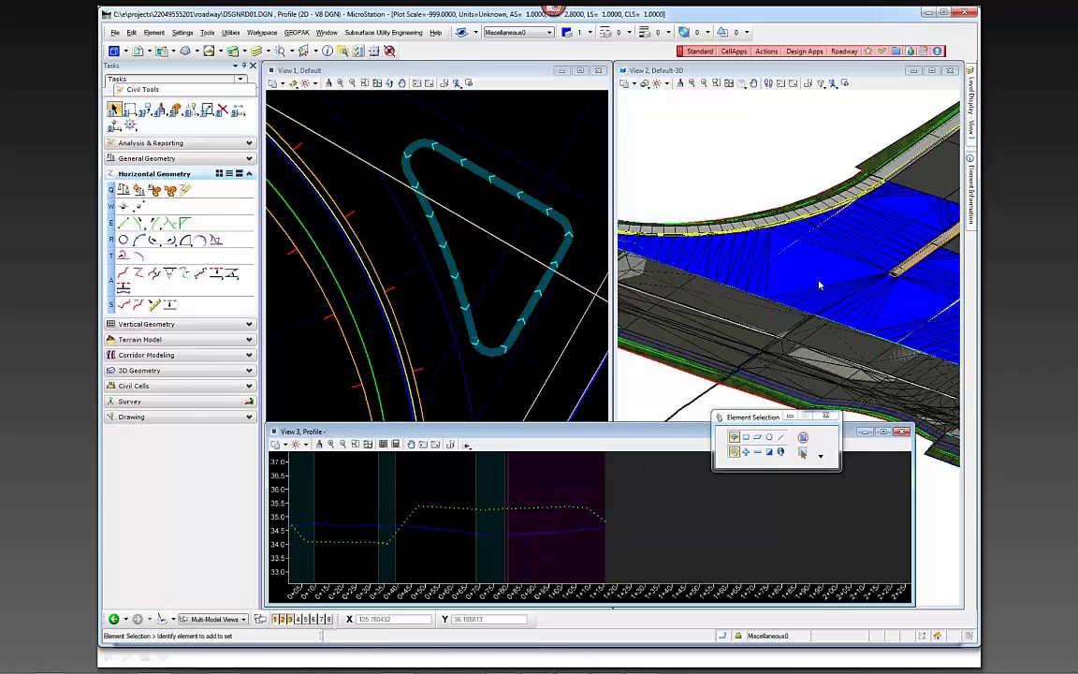
# Step: Examine the level display settings of View 2, the Default-3D model
pyautogui.click(796, 72)
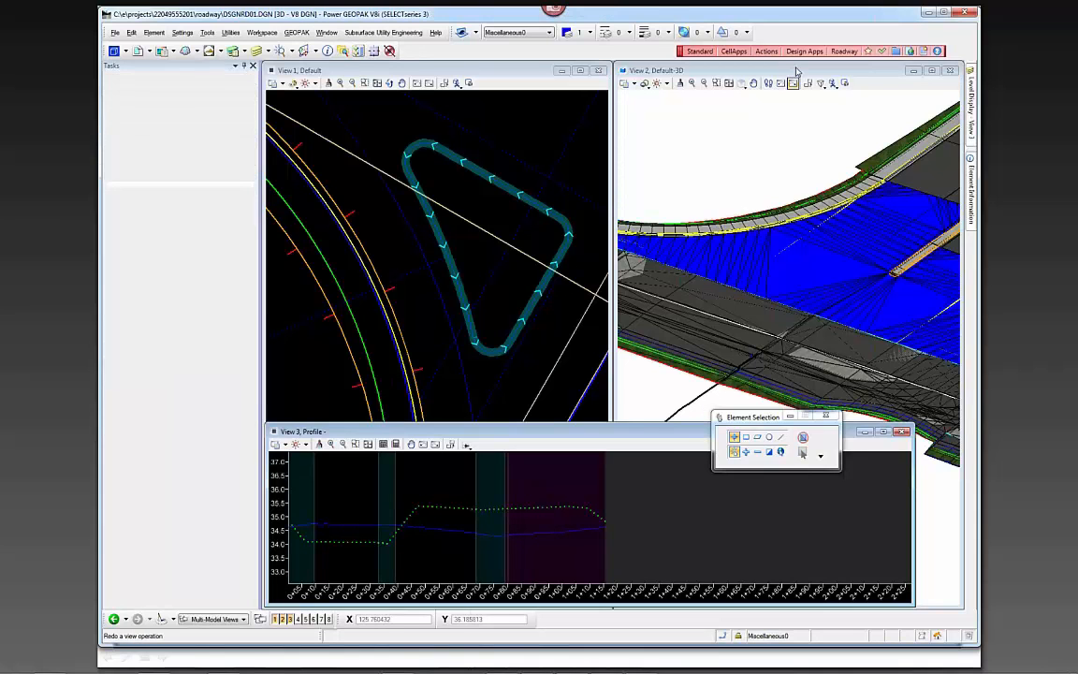
pyautogui.click(791, 148)
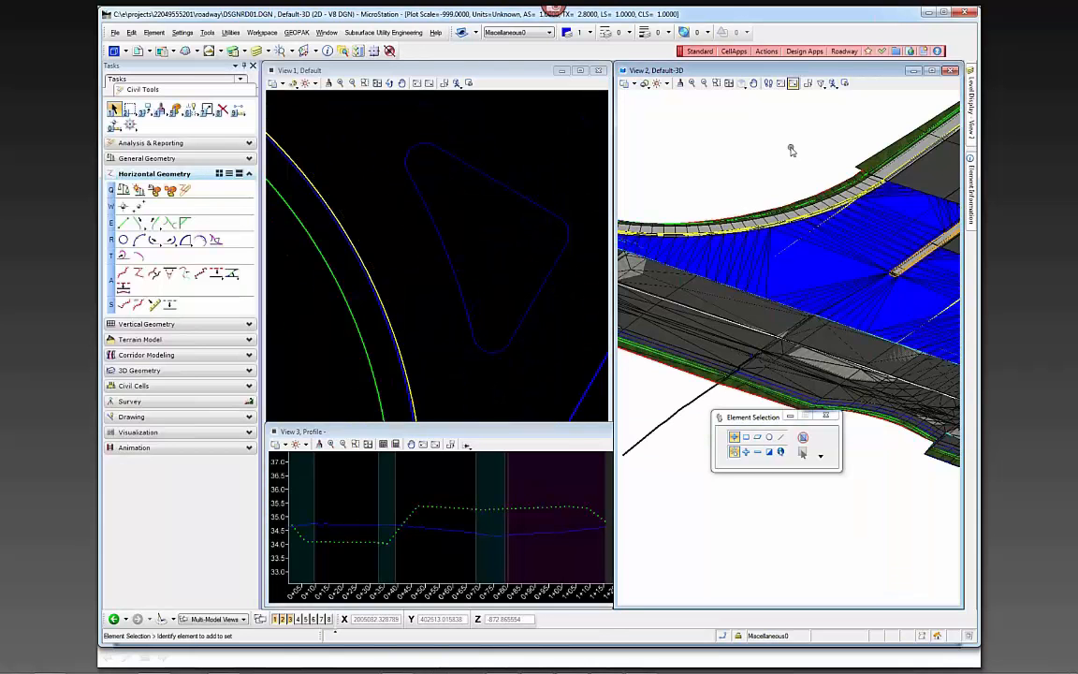
pyautogui.moveTo(970, 185)
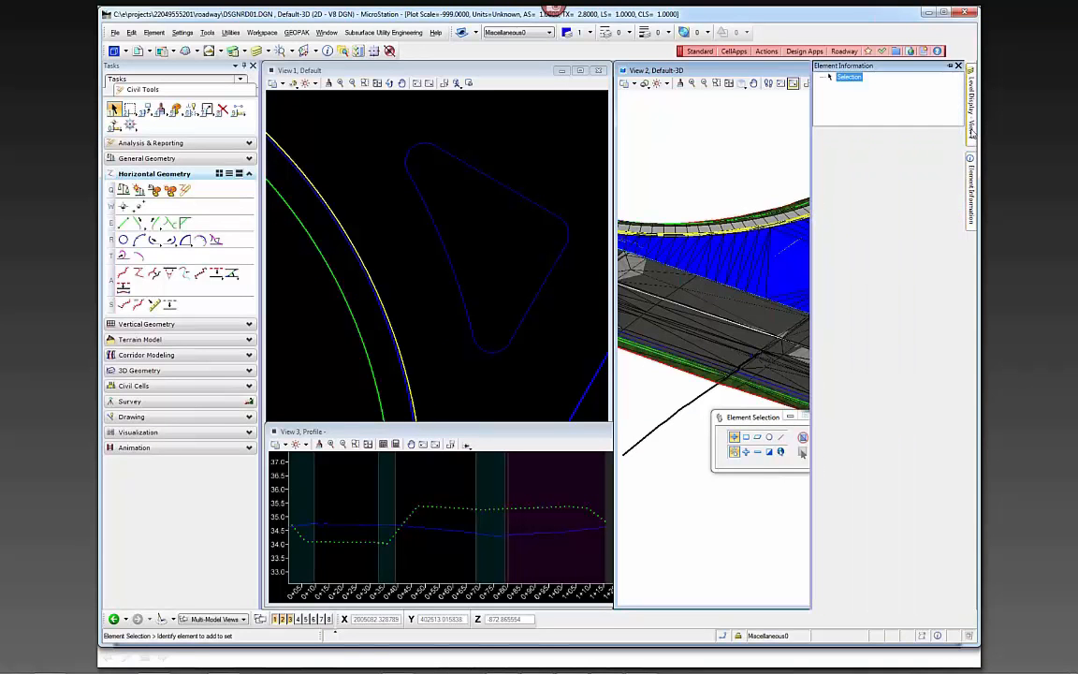
pyautogui.moveTo(970, 107)
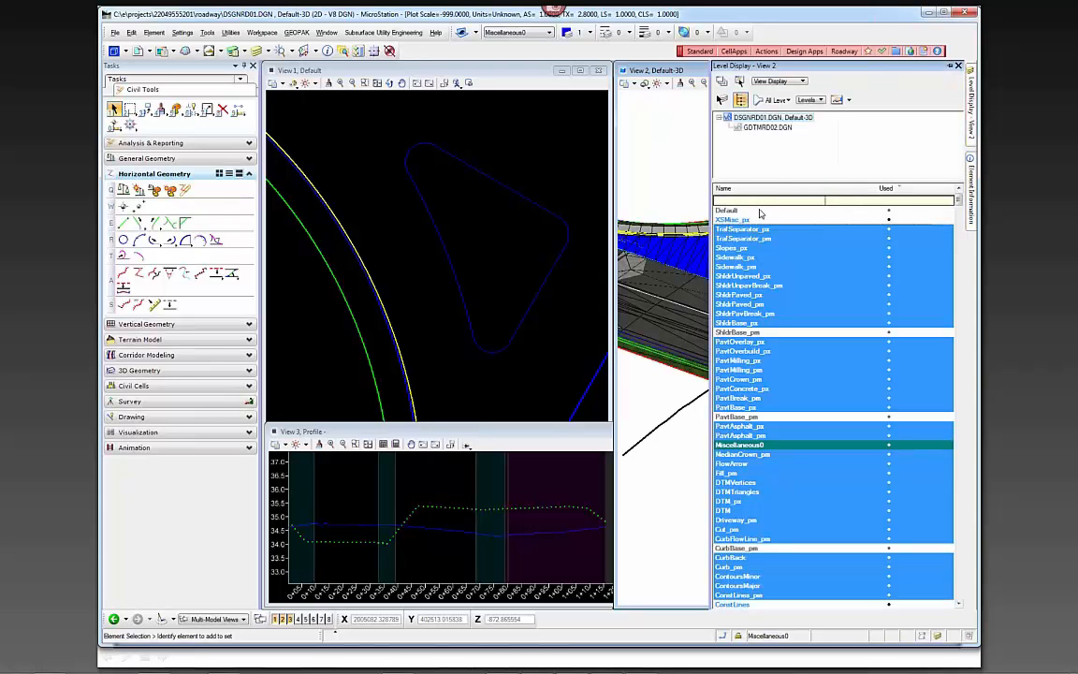
pyautogui.click(776, 82)
pyautogui.click(775, 92)
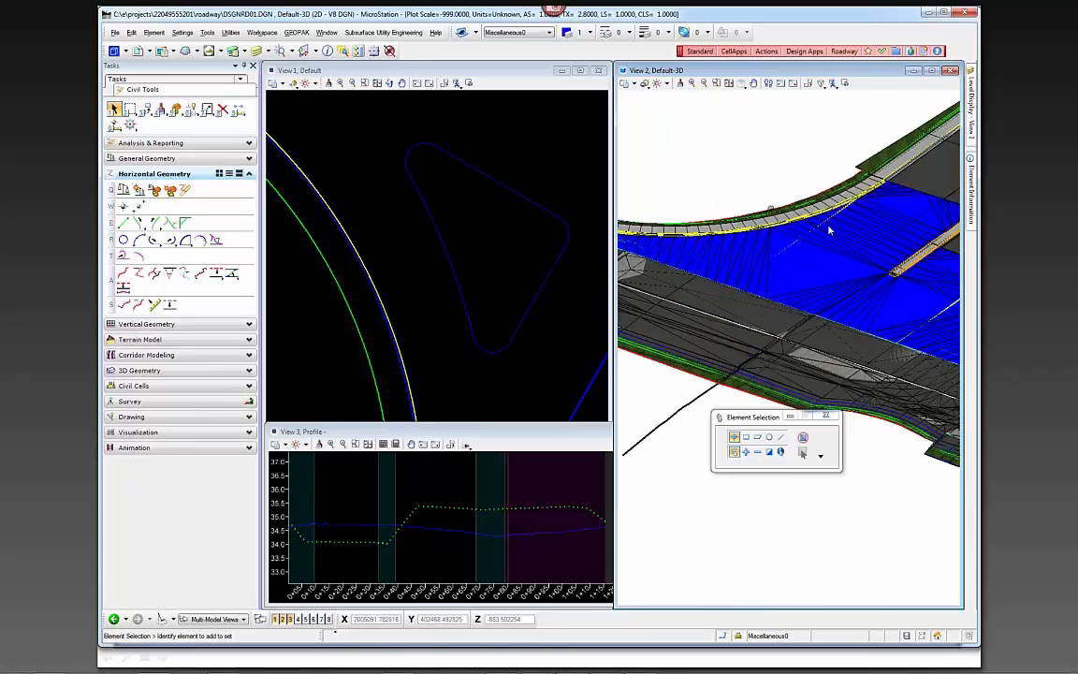
# Step: Inspect the triangular island shape and its active surface profile in View 3, leaving both deselected
pyautogui.click(526, 294)
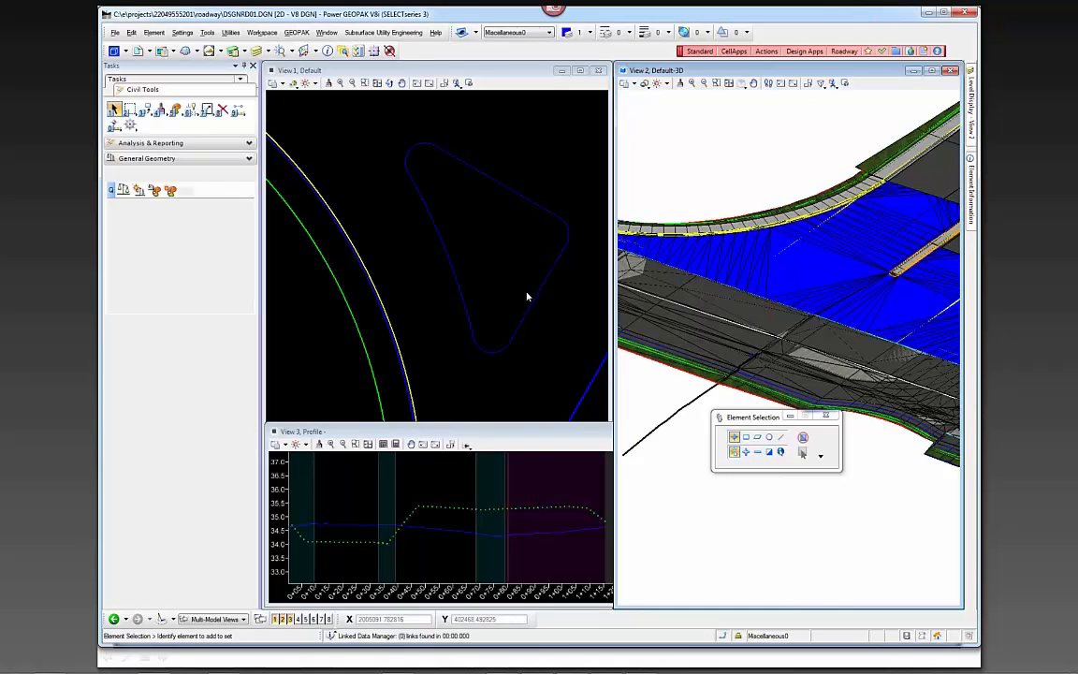
pyautogui.click(462, 295)
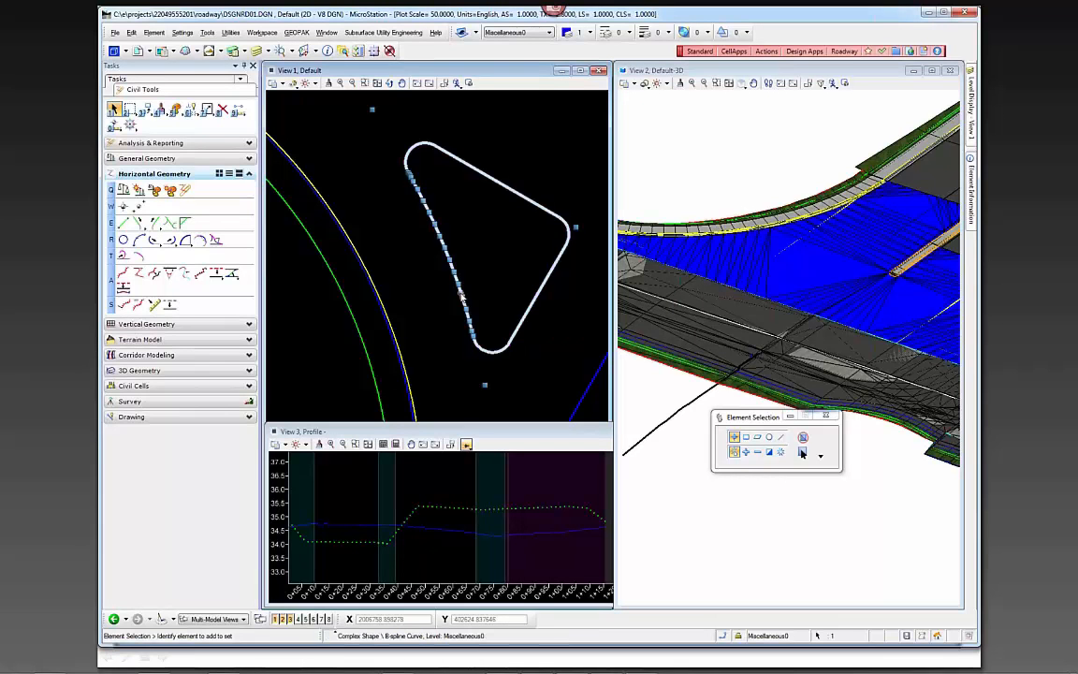
pyautogui.click(436, 529)
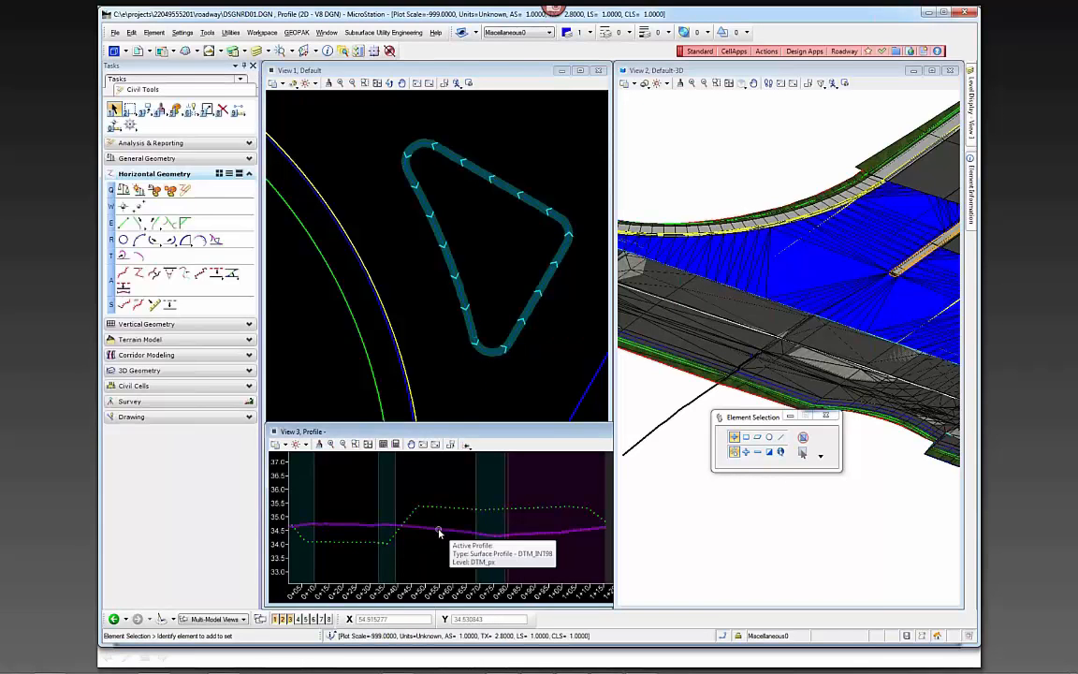
pyautogui.click(438, 532)
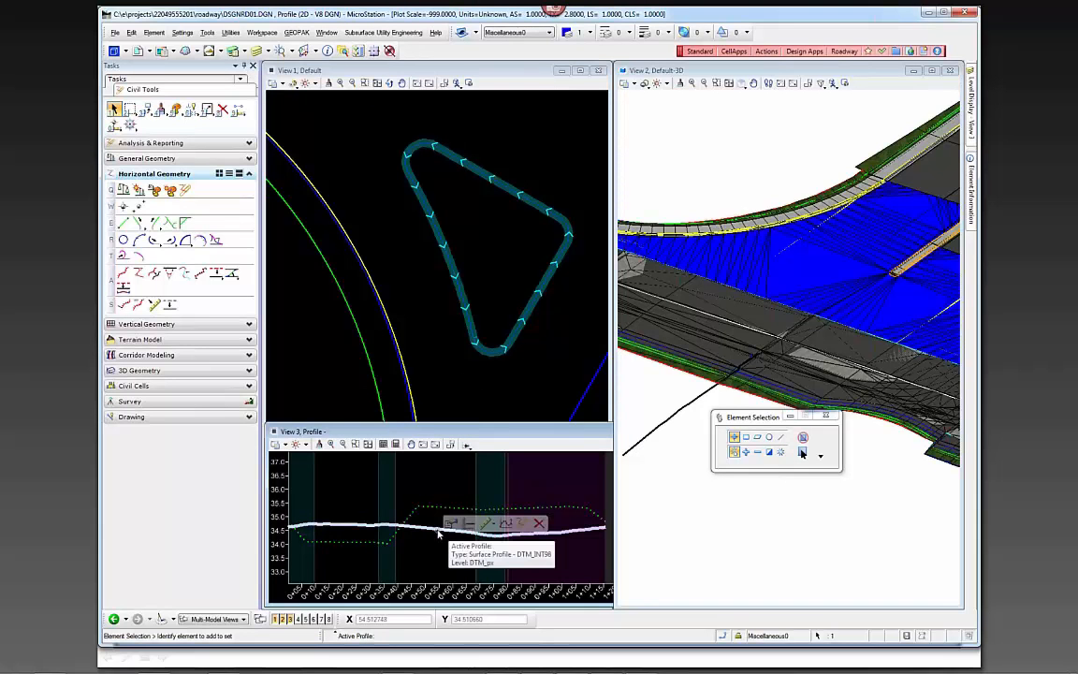
pyautogui.click(452, 306)
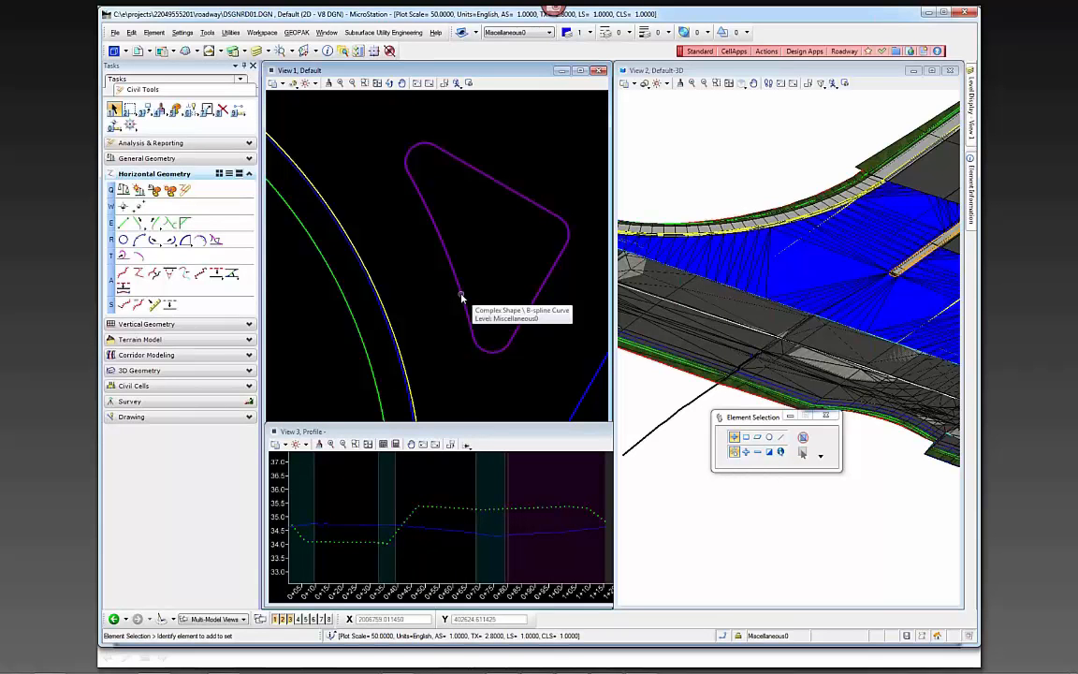
pyautogui.click(461, 297)
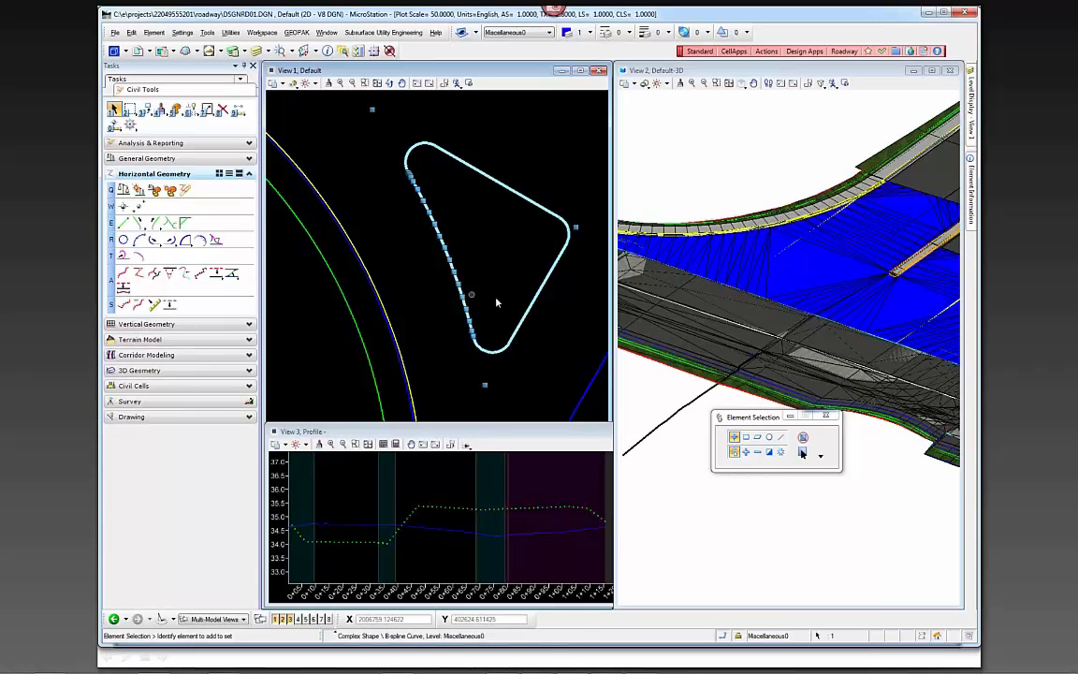
pyautogui.press('Delete')
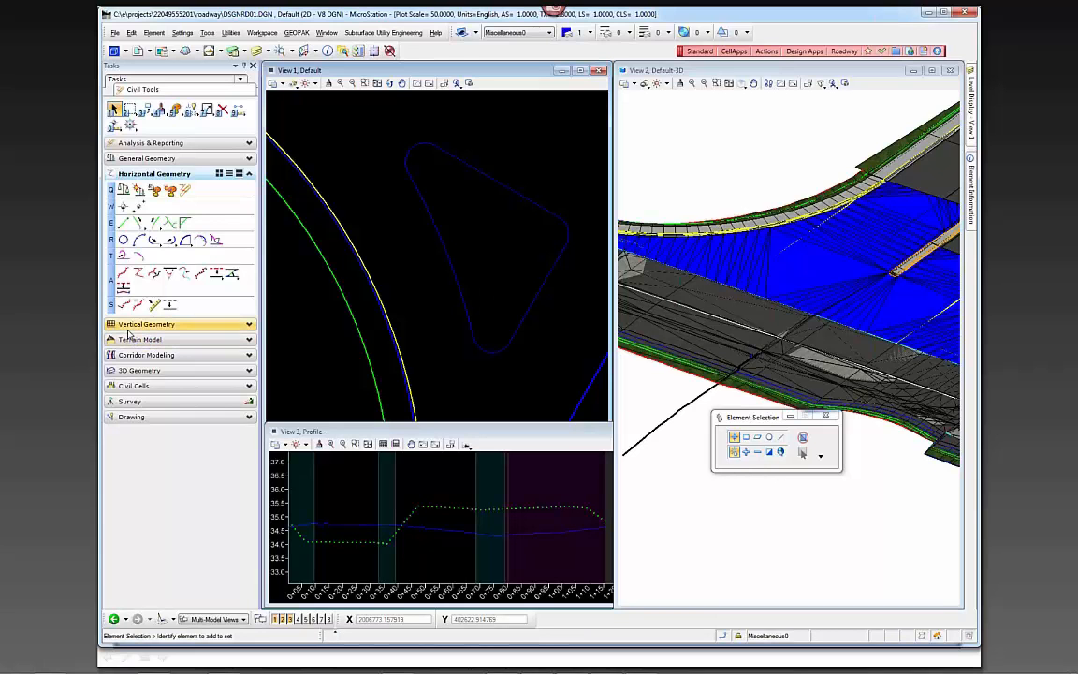
# Step: Start Apply Linear Template on the triangular island shape, using the Curb Type E Inside template from Components
pyautogui.click(132, 370)
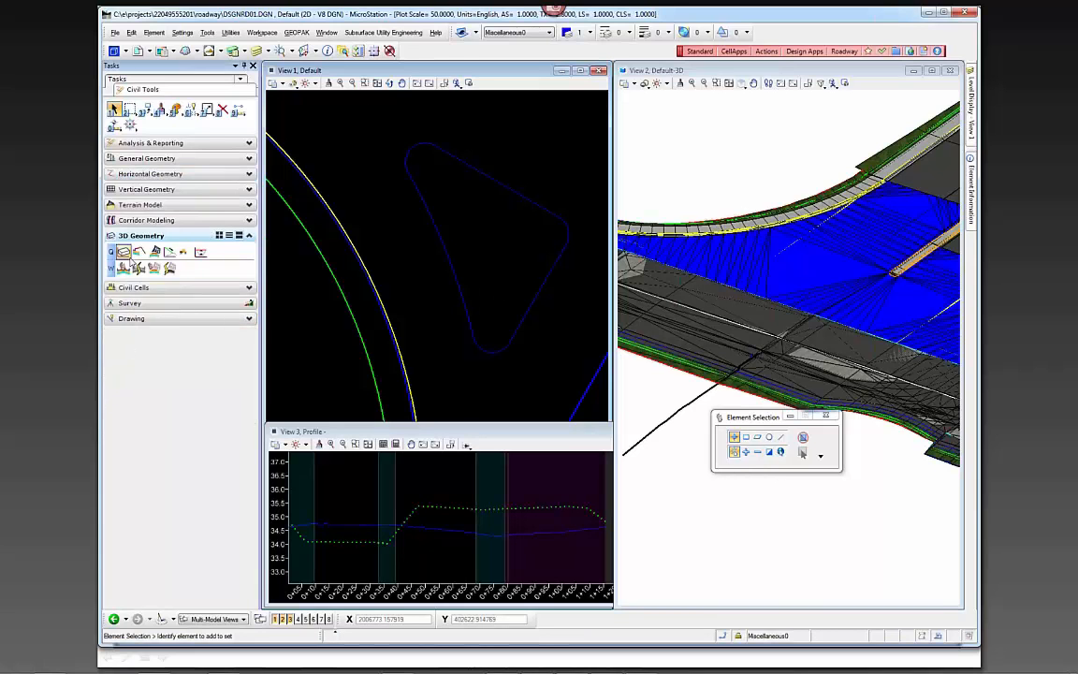
pyautogui.click(139, 253)
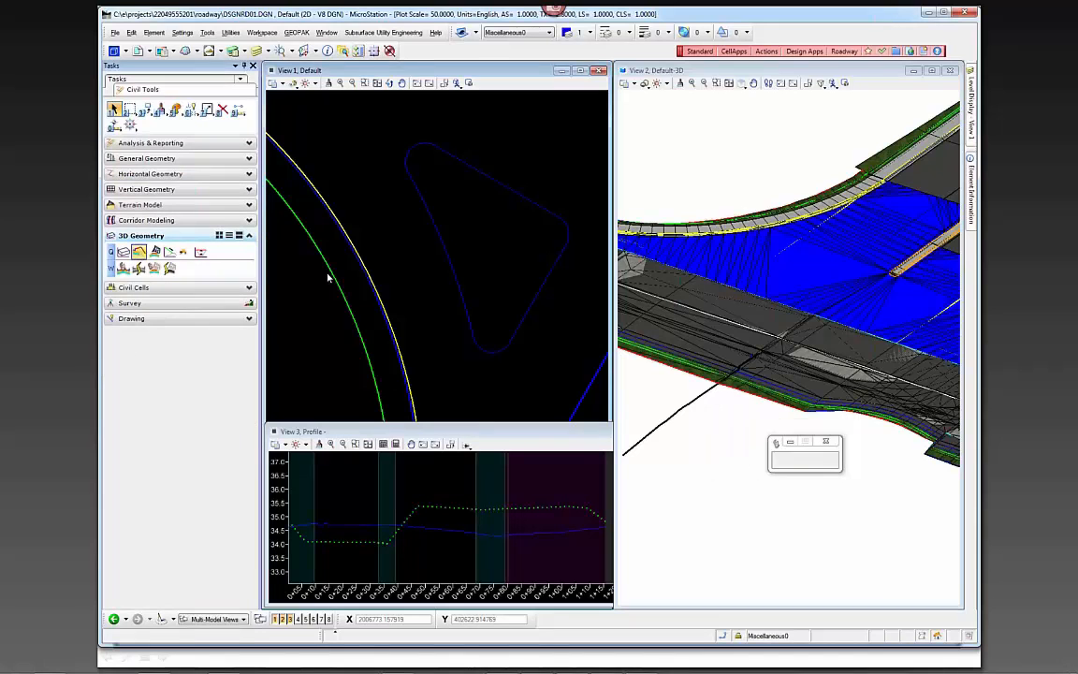
pyautogui.click(457, 280)
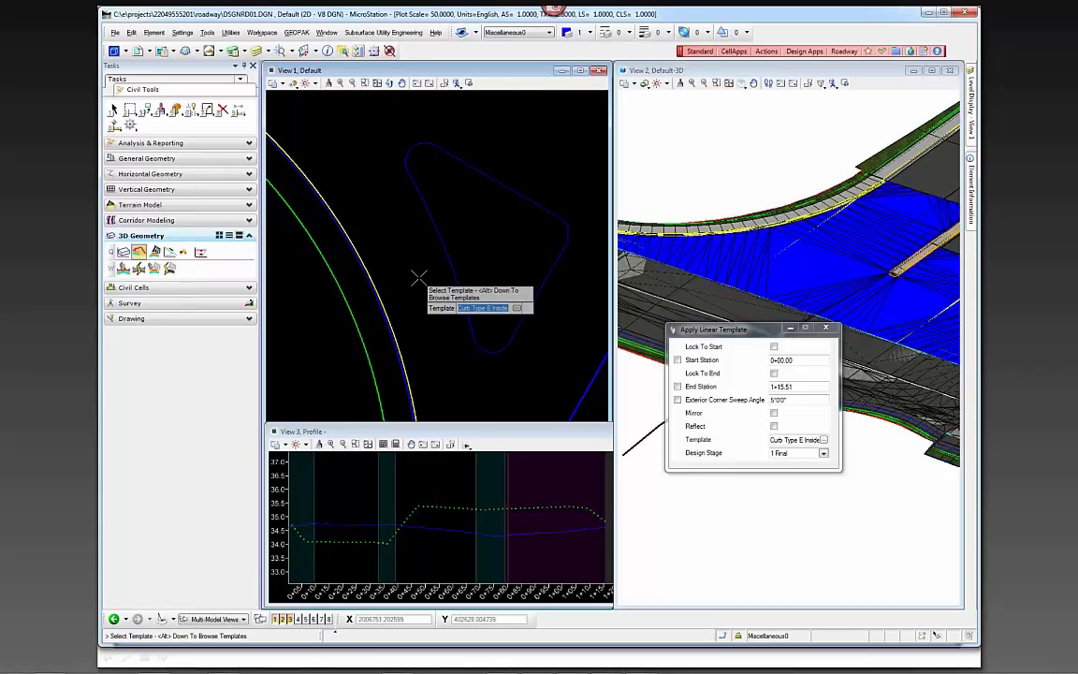
pyautogui.hotkey('alt', 'Down')
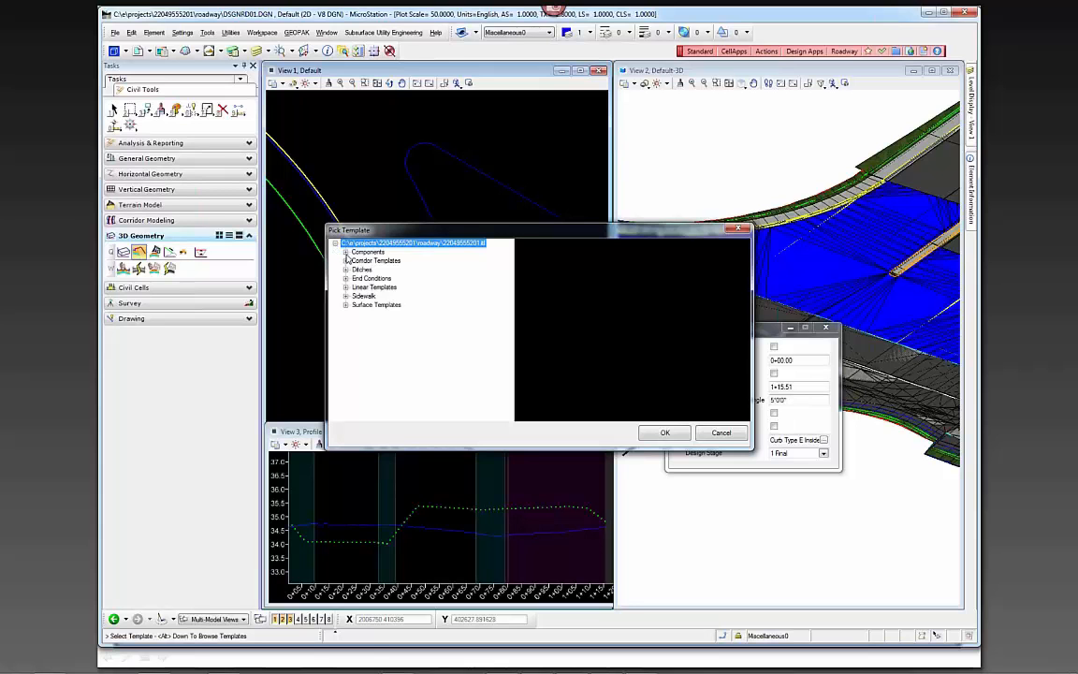
pyautogui.click(345, 251)
pyautogui.click(387, 270)
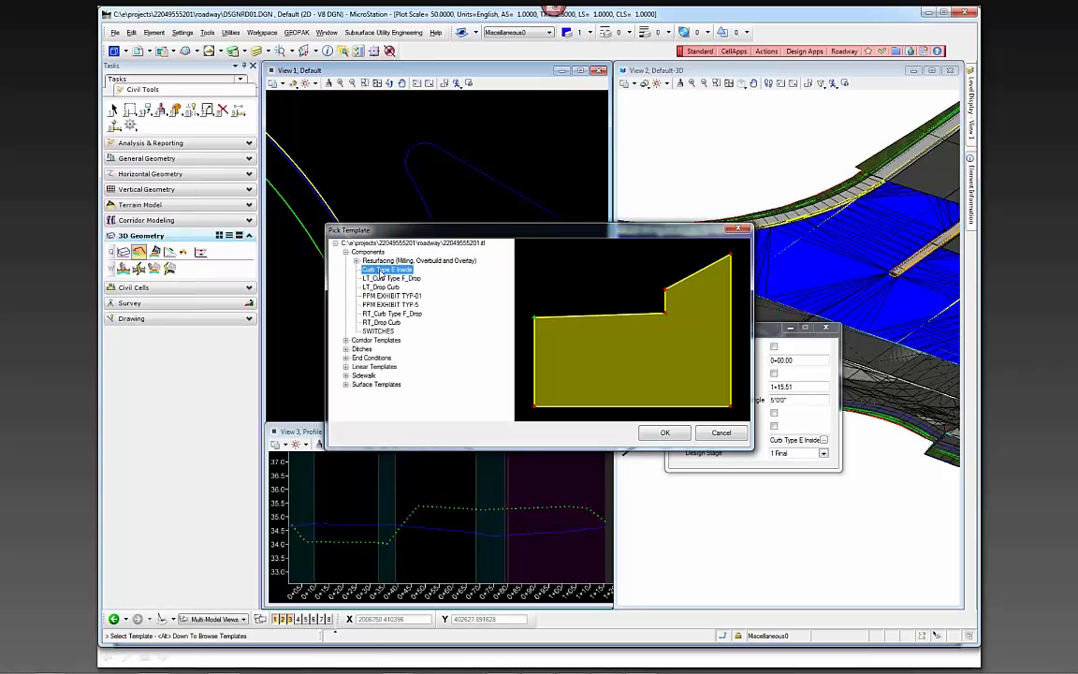
pyautogui.click(665, 432)
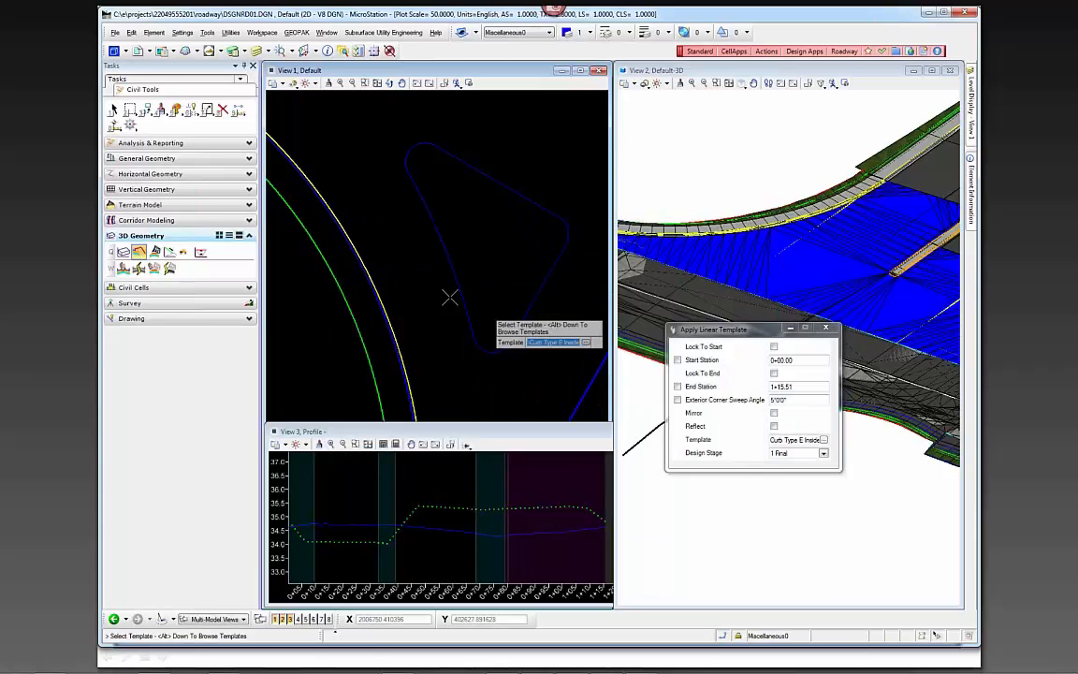
# Step: Lock the template to the shape's start and end, reflect it toward the island's interior, and accept the 5° exterior corner sweep angle
pyautogui.press('alt')
pyautogui.click(389, 243)
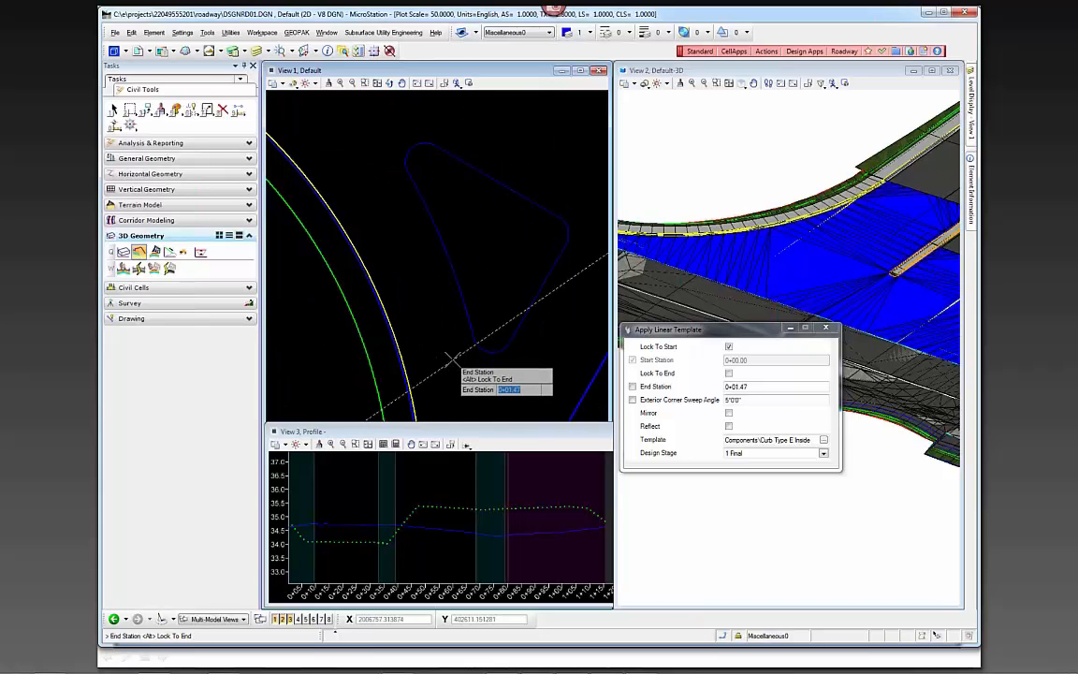
pyautogui.press('alt')
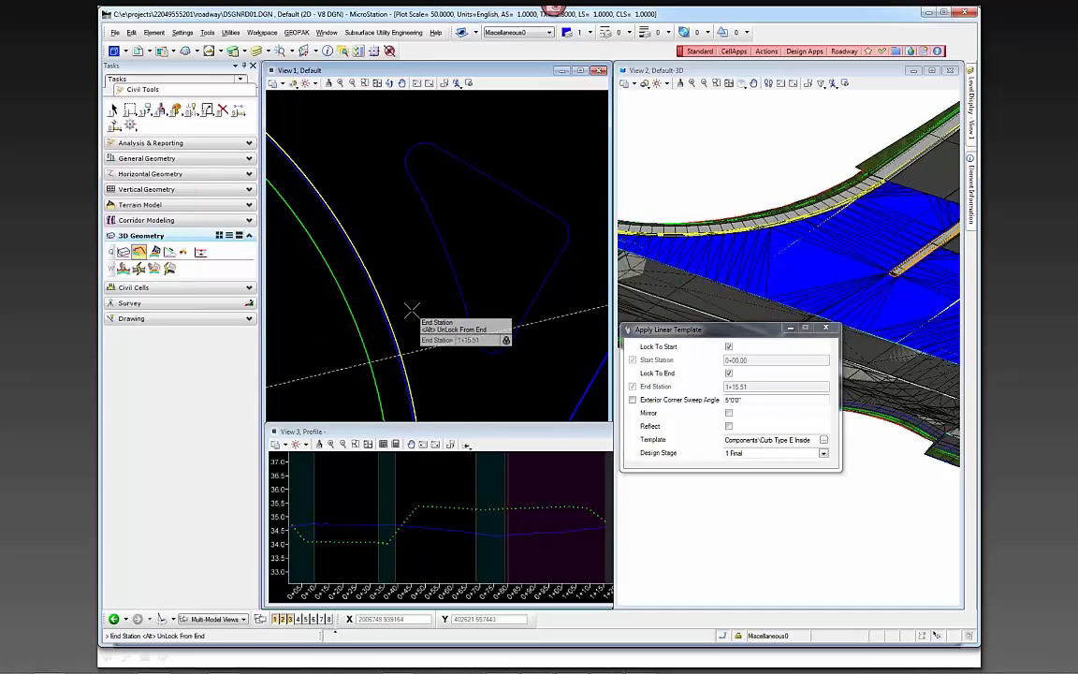
pyautogui.click(412, 309)
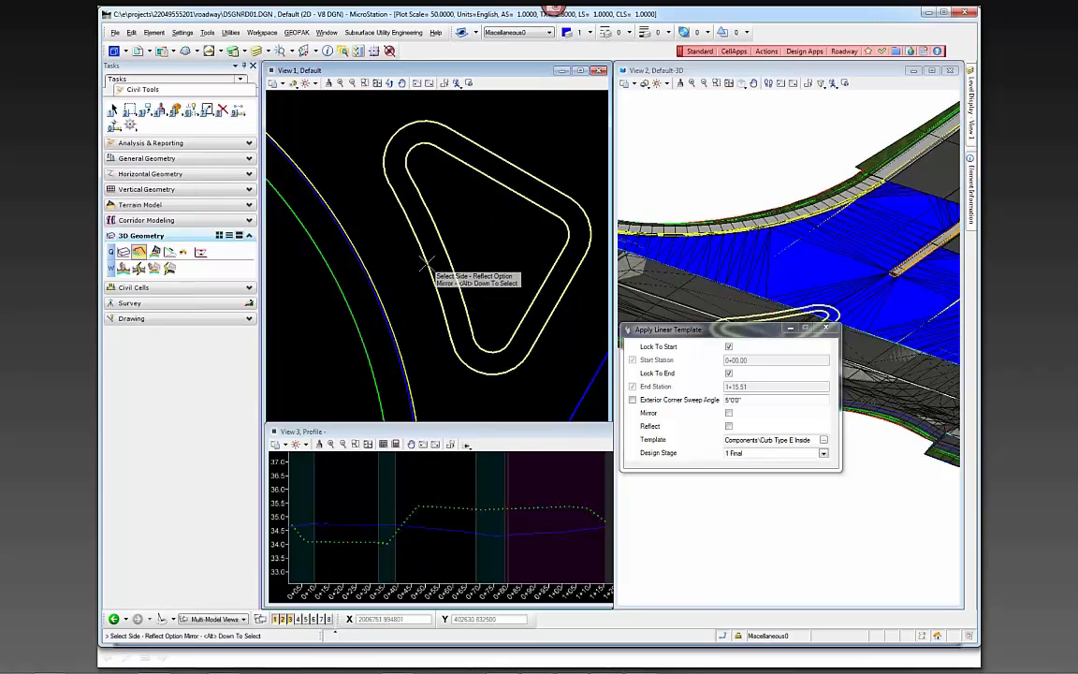
pyautogui.press('alt')
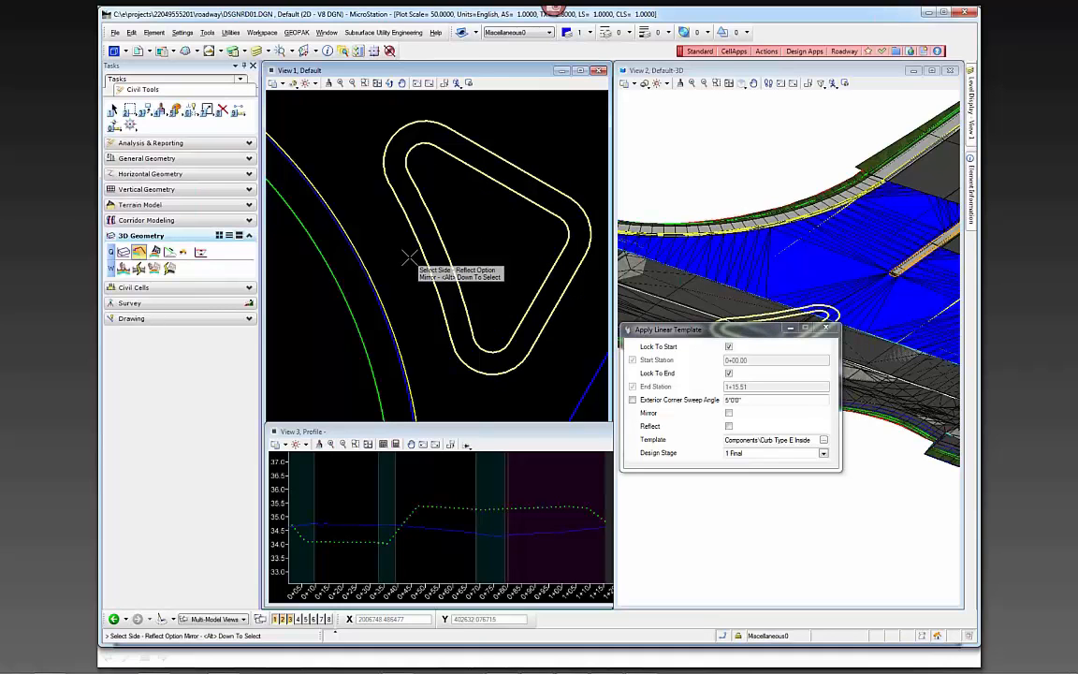
pyautogui.press('alt')
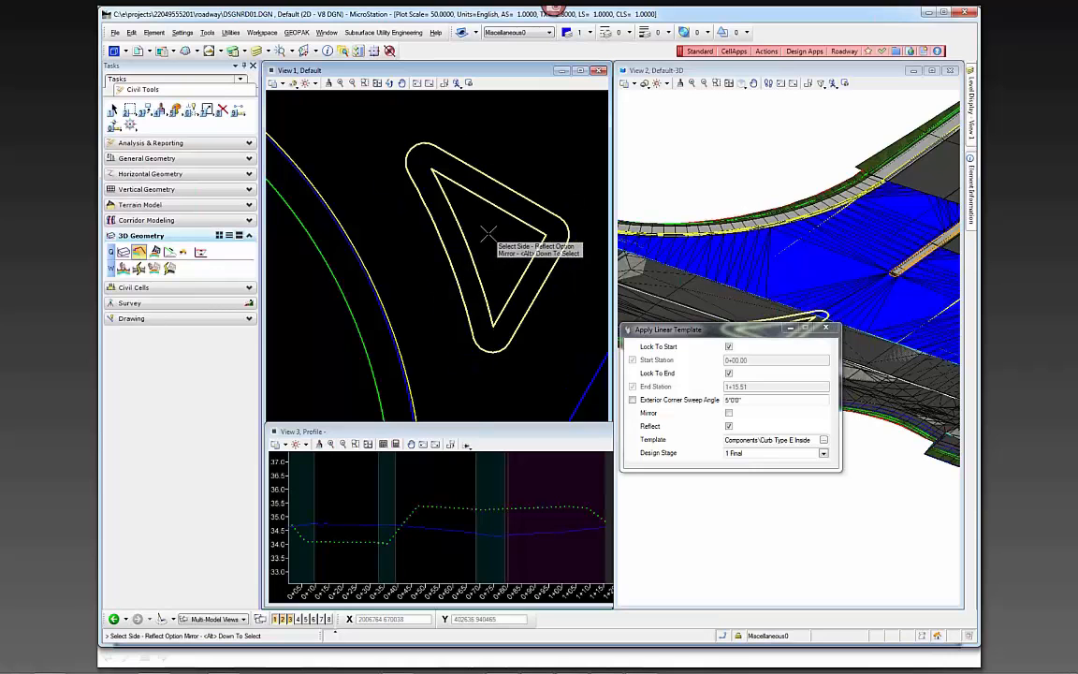
pyautogui.click(487, 231)
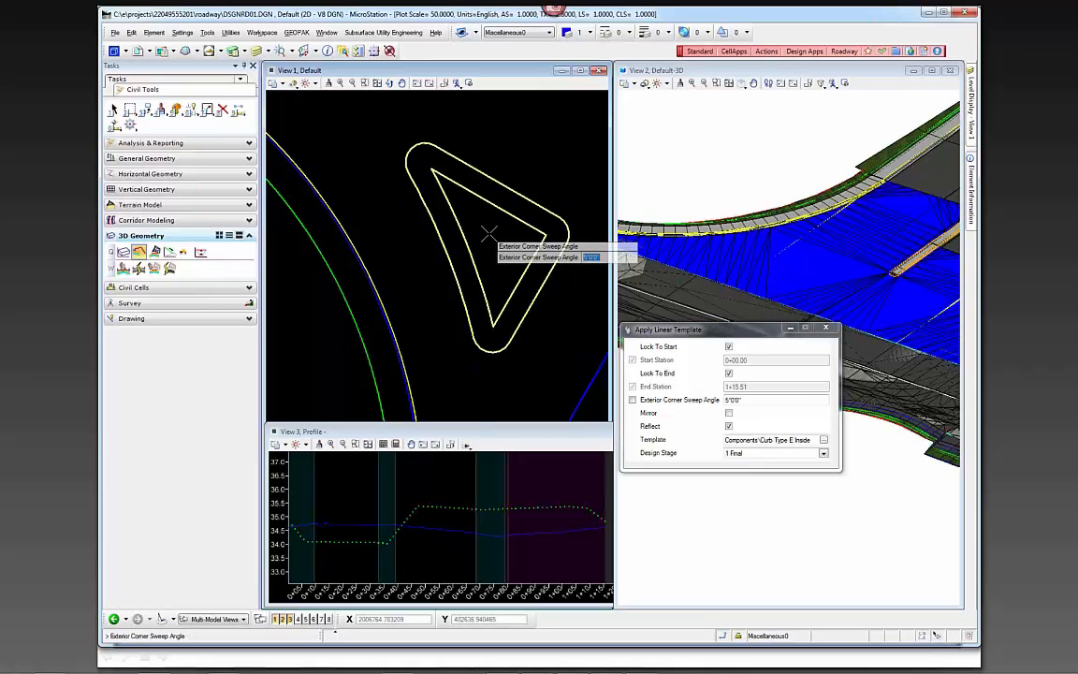
pyautogui.click(488, 232)
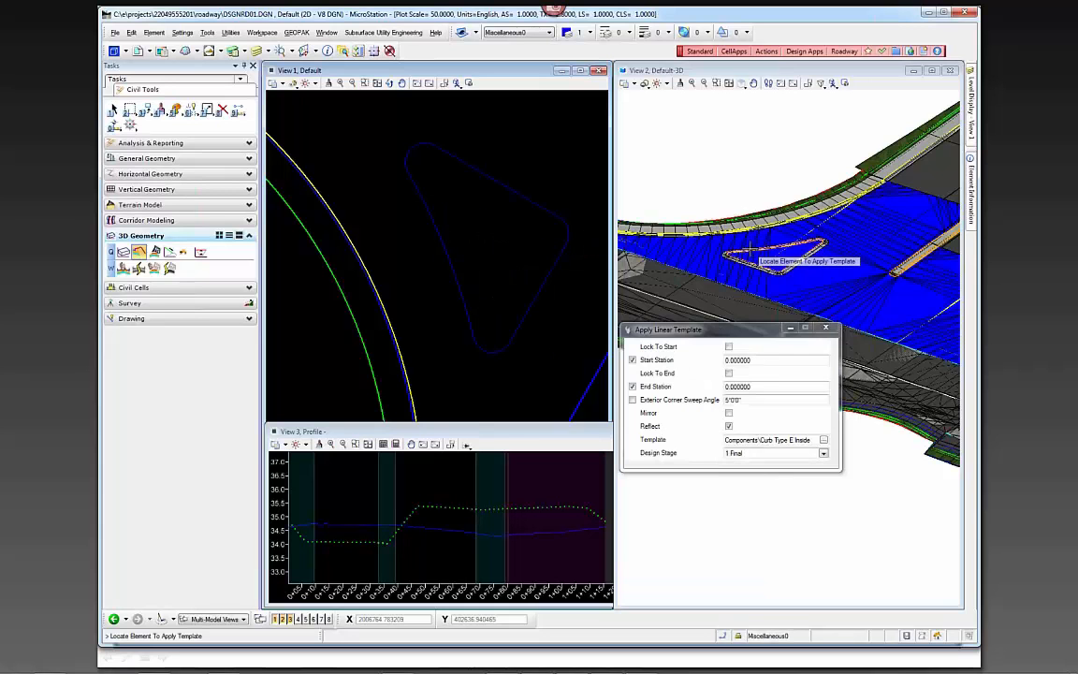
# Step: Inspect the curb around the island up close in the 3D view and exit the Apply Linear Template command
pyautogui.scroll(2, 751, 249)
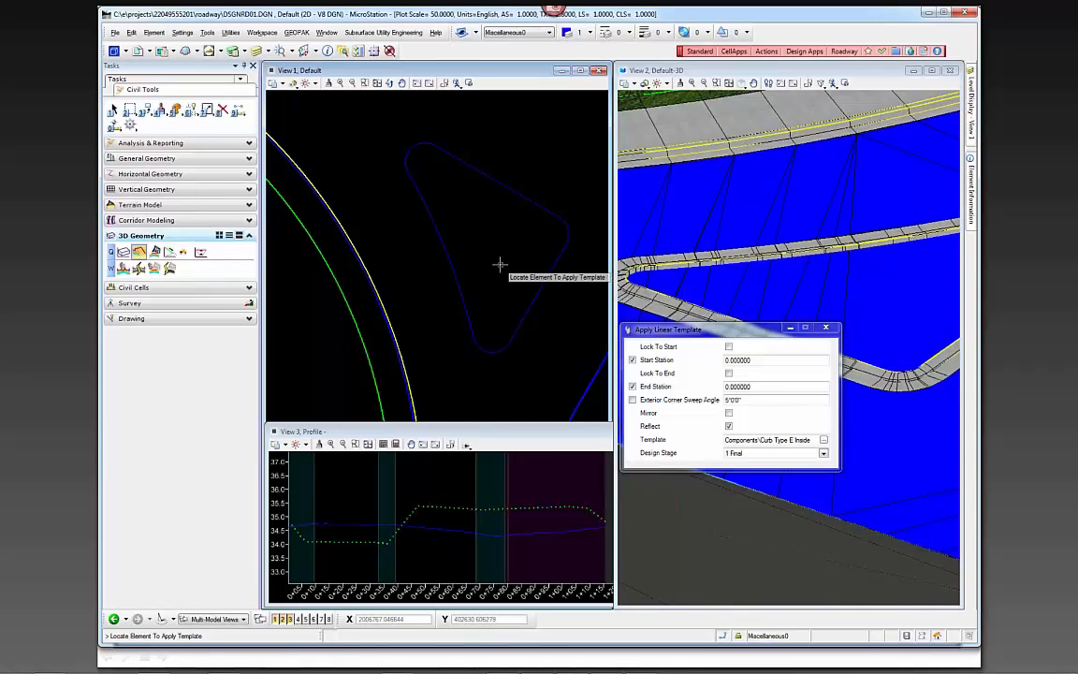
pyautogui.moveTo(730, 329); pyautogui.dragTo(706, 460)
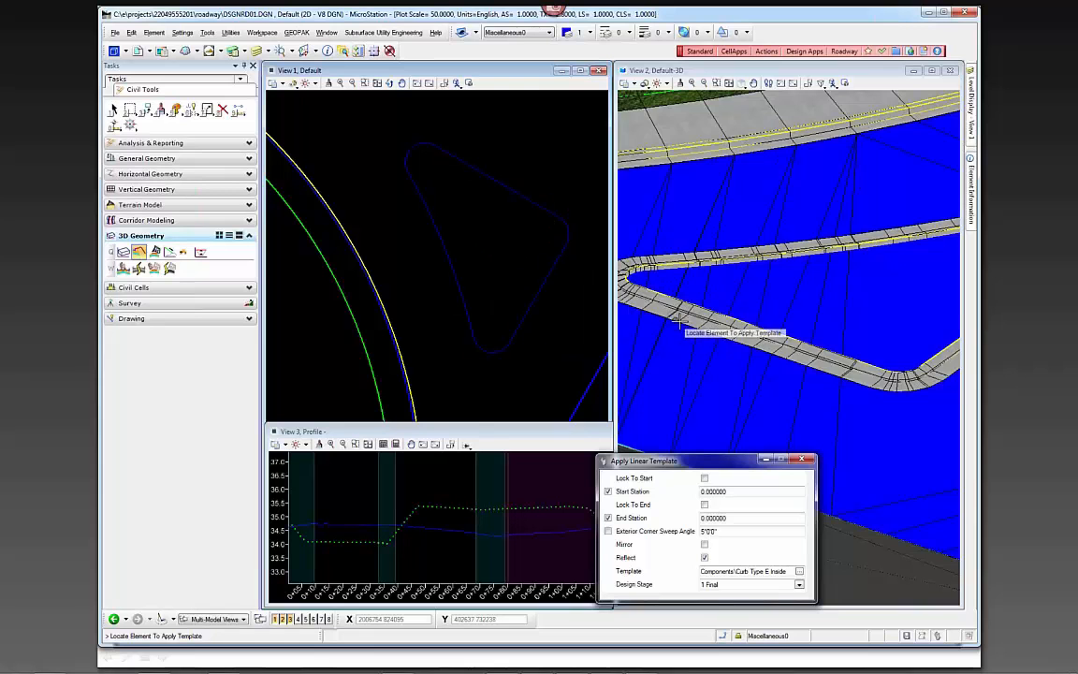
pyautogui.scroll(3, 692, 323)
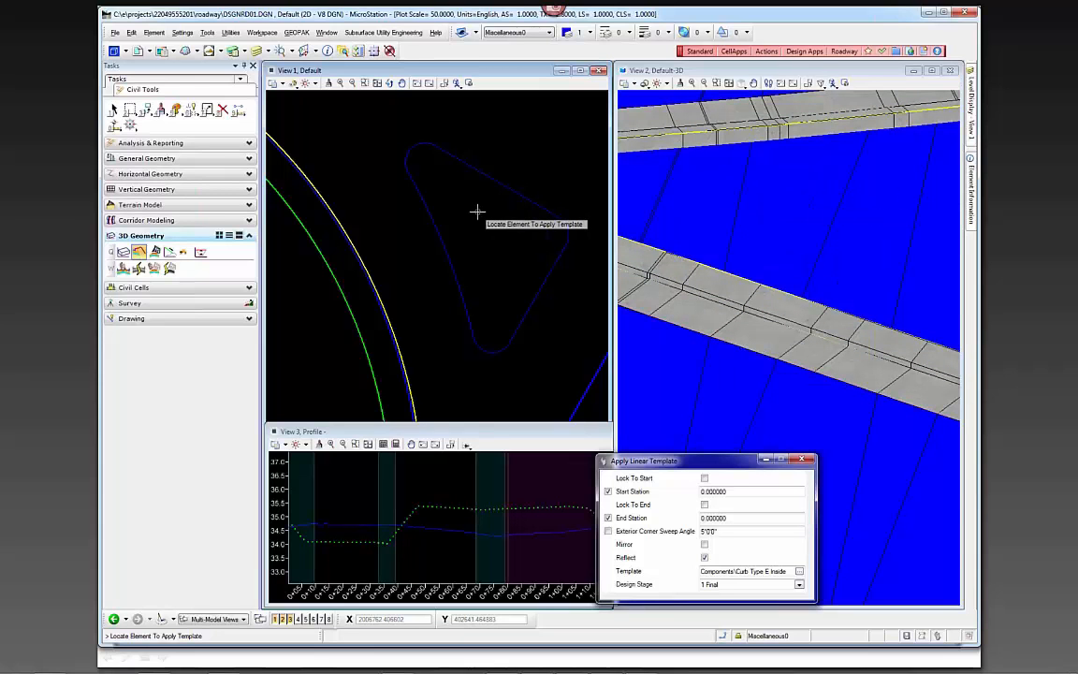
pyautogui.press('Escape')
pyautogui.scroll(-3, 477, 211)
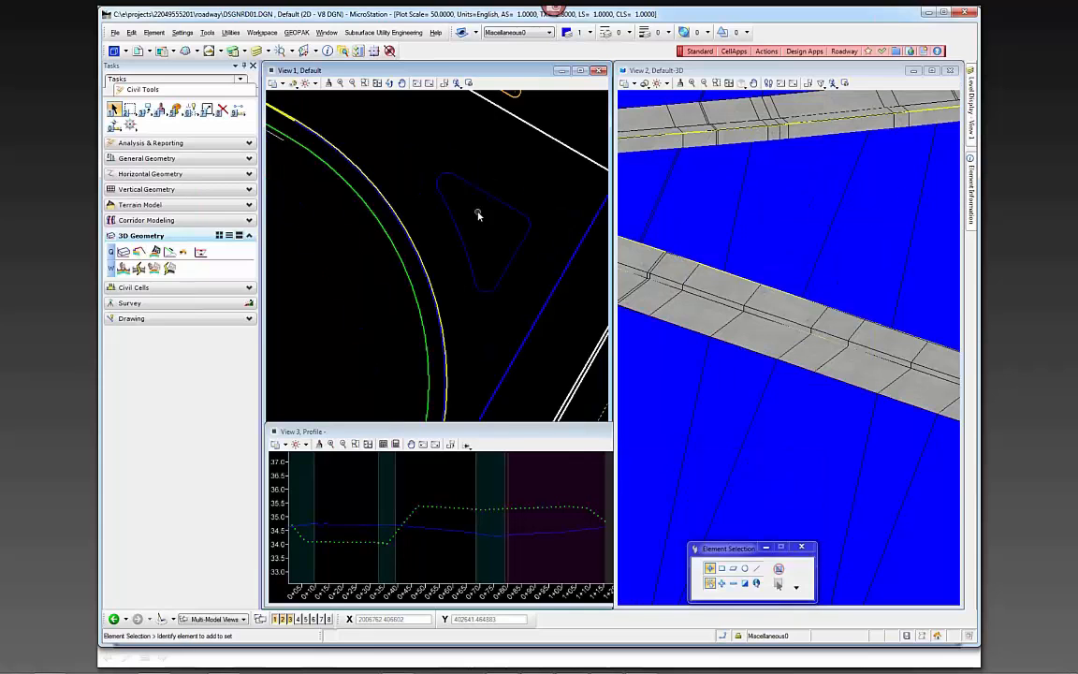
# Step: Start Create Clipped Terrain Model on DTM_INT98 with feature definition DtmProposed and the name DTMPrINT98_CLIP
pyautogui.click(145, 204)
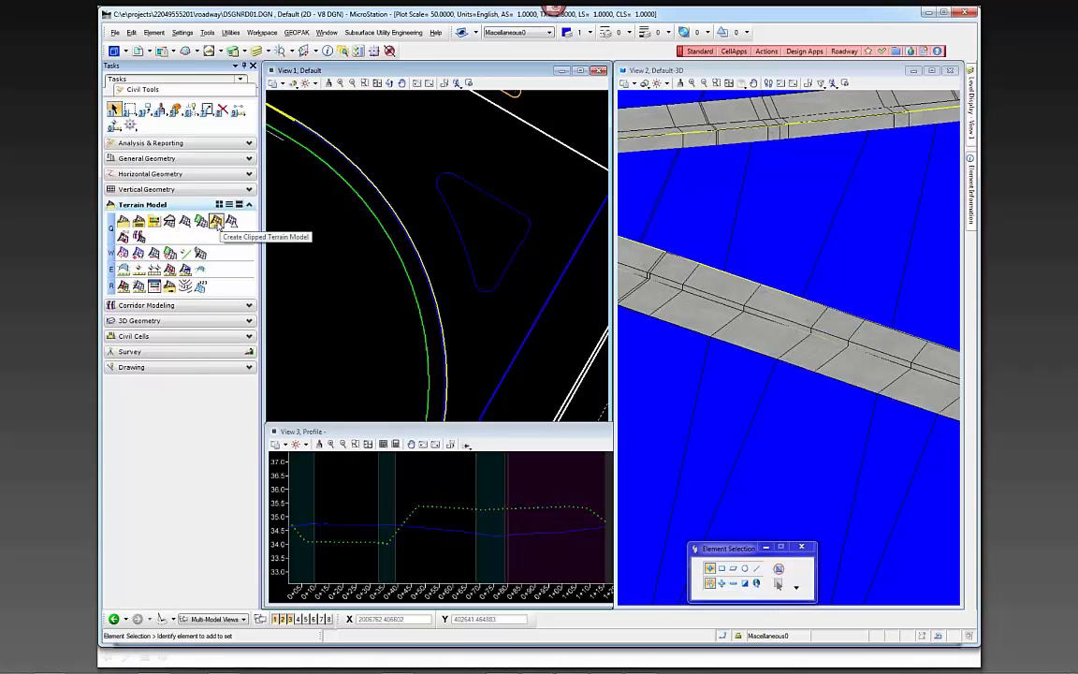
pyautogui.click(216, 222)
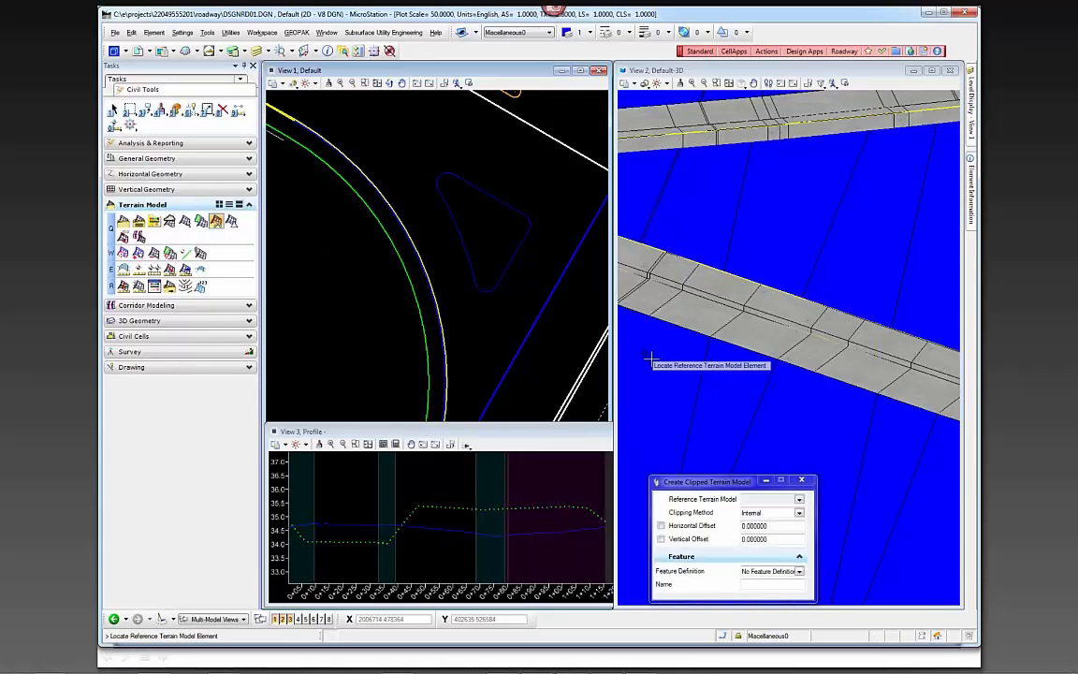
pyautogui.moveTo(700, 377)
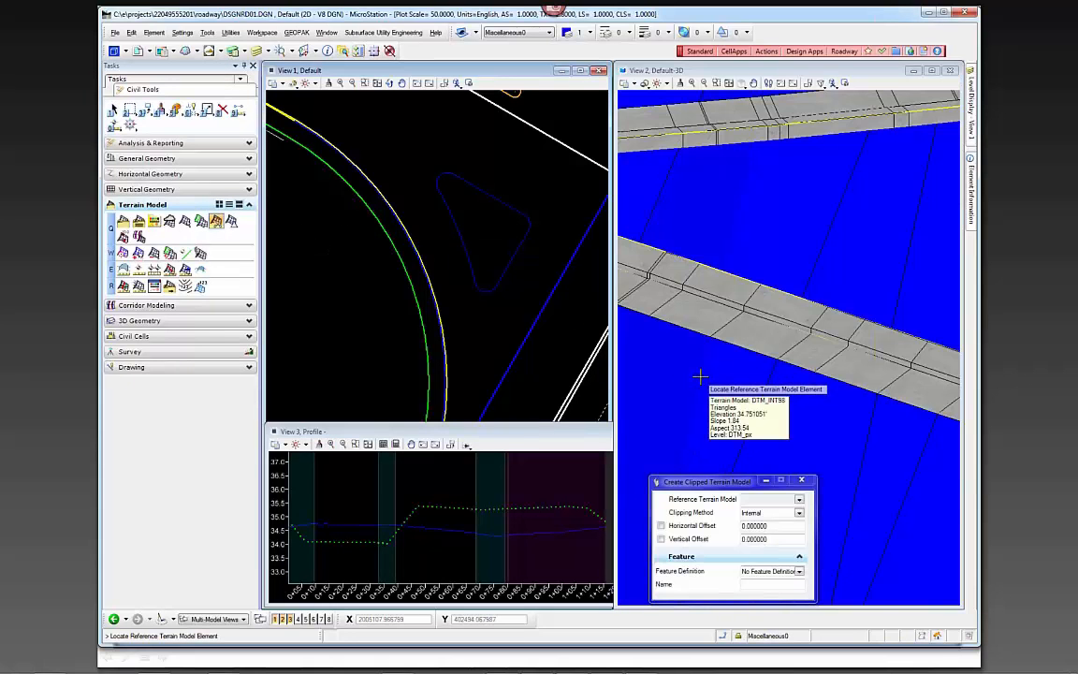
pyautogui.click(700, 377)
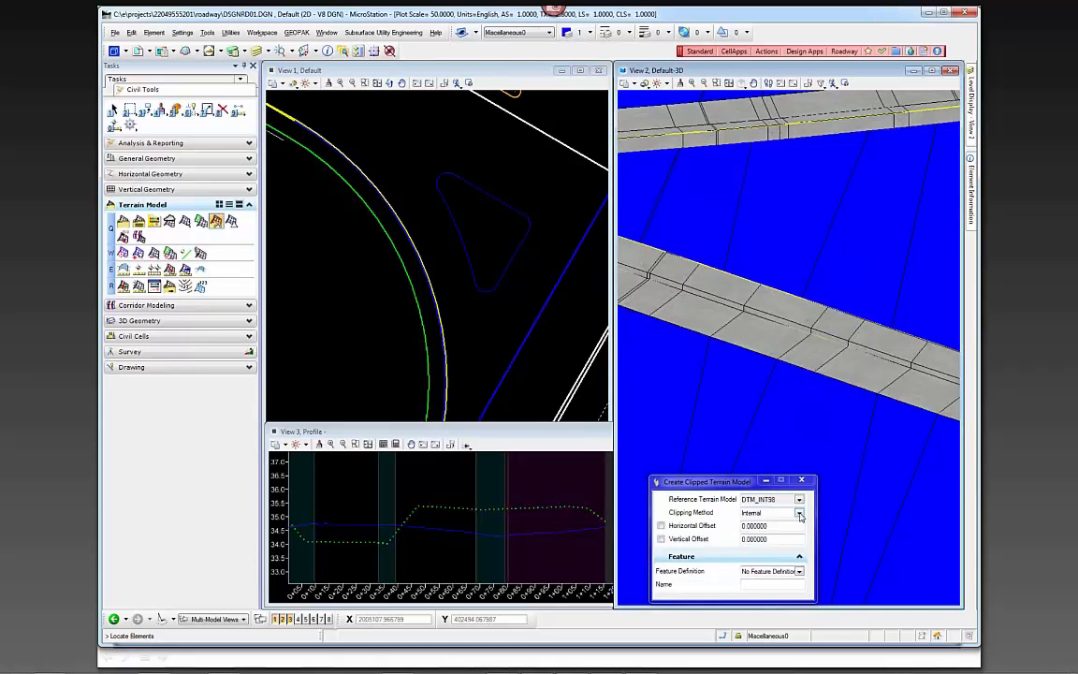
pyautogui.click(789, 571)
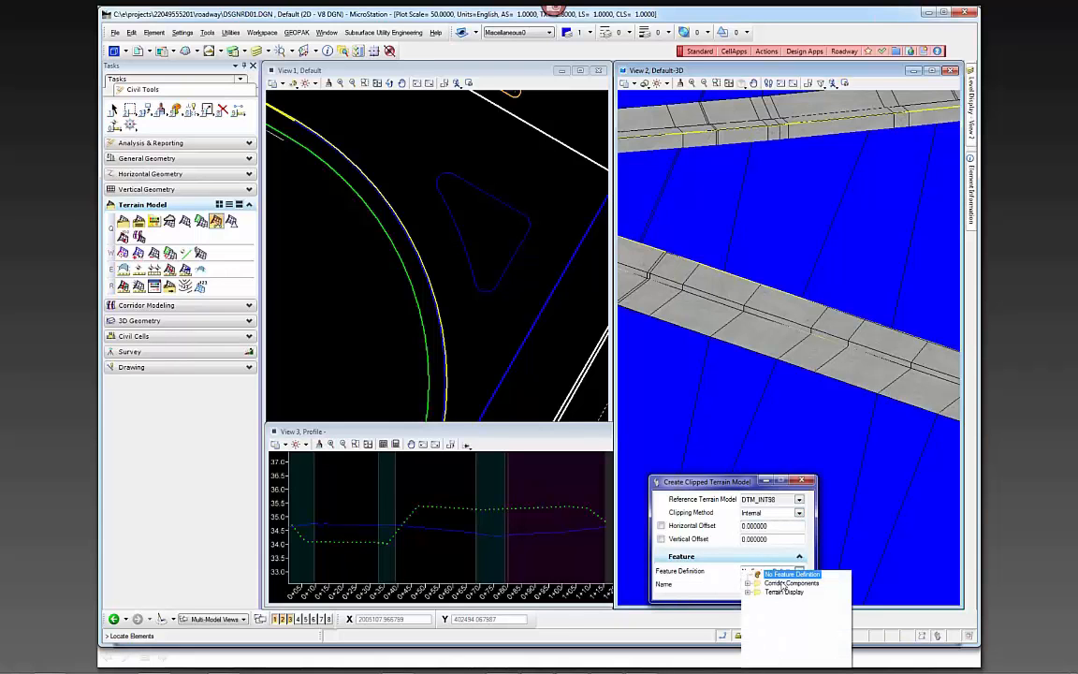
pyautogui.click(747, 591)
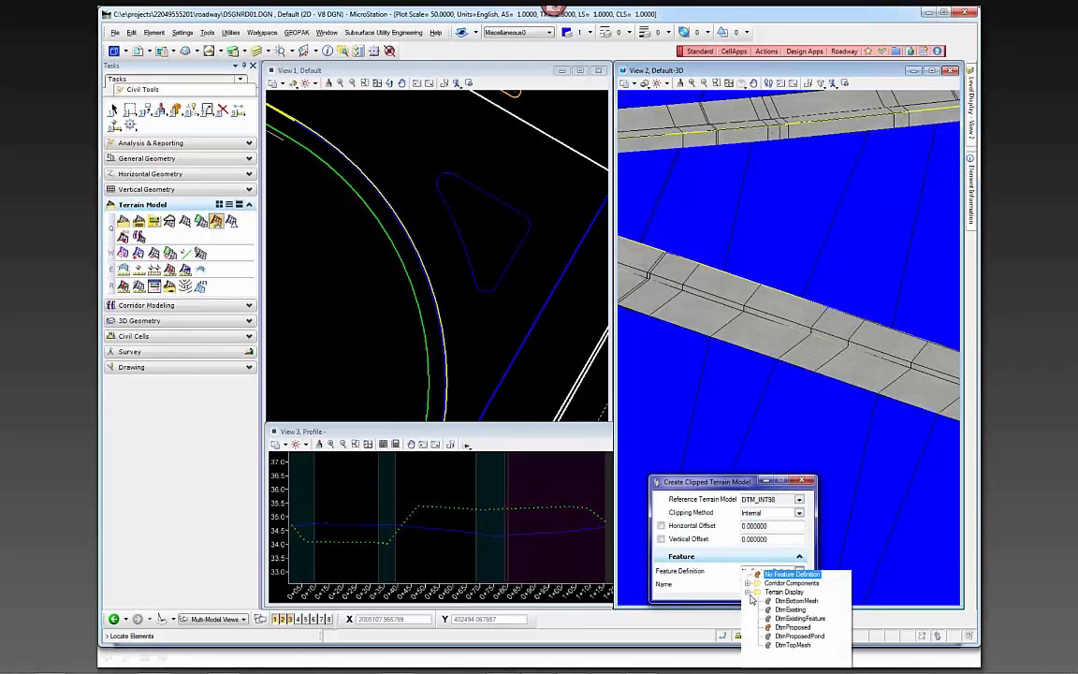
pyautogui.click(791, 627)
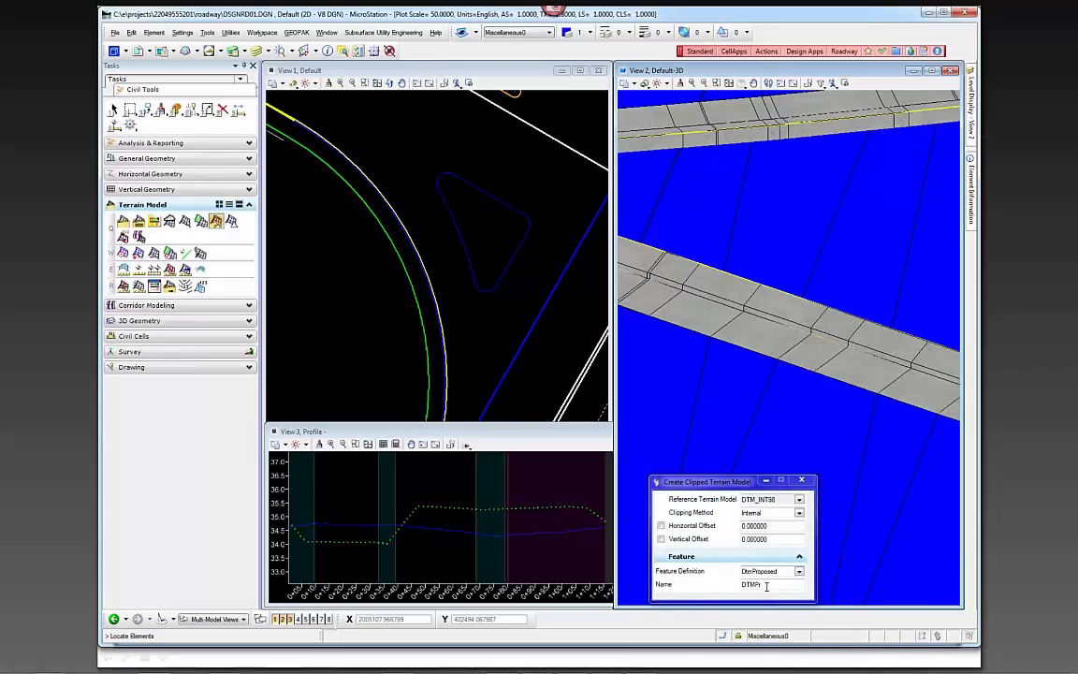
pyautogui.write('i')
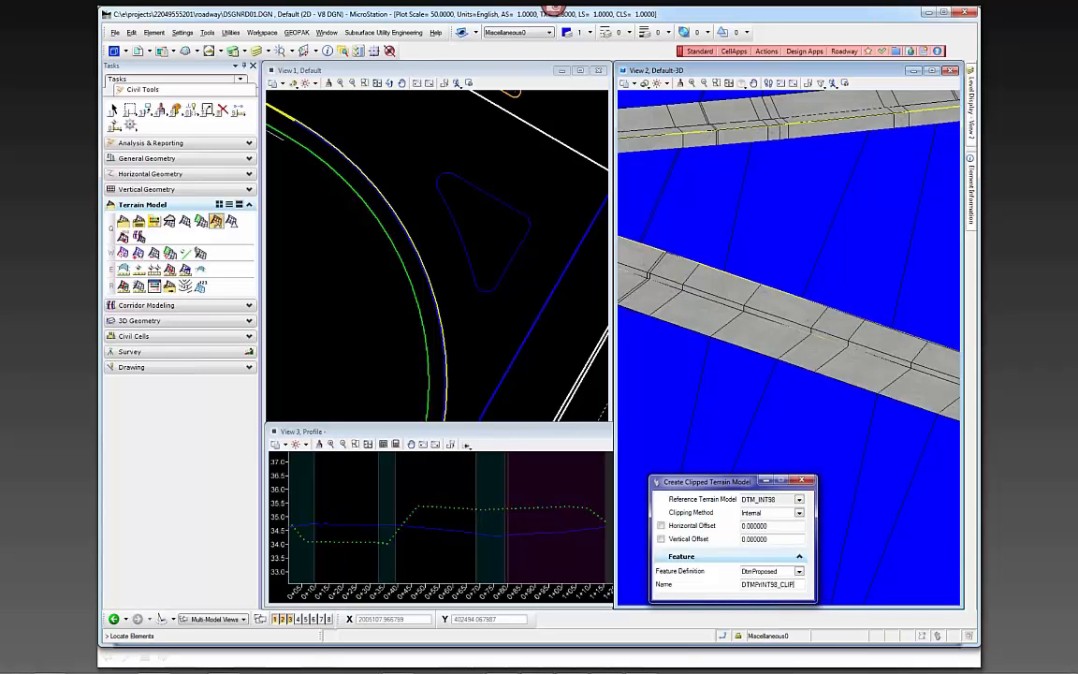
# Step: Clip the terrain with the triangular island shape as the only clipping element, accepting zero offsets and the Internal clipping method
pyautogui.click(483, 292)
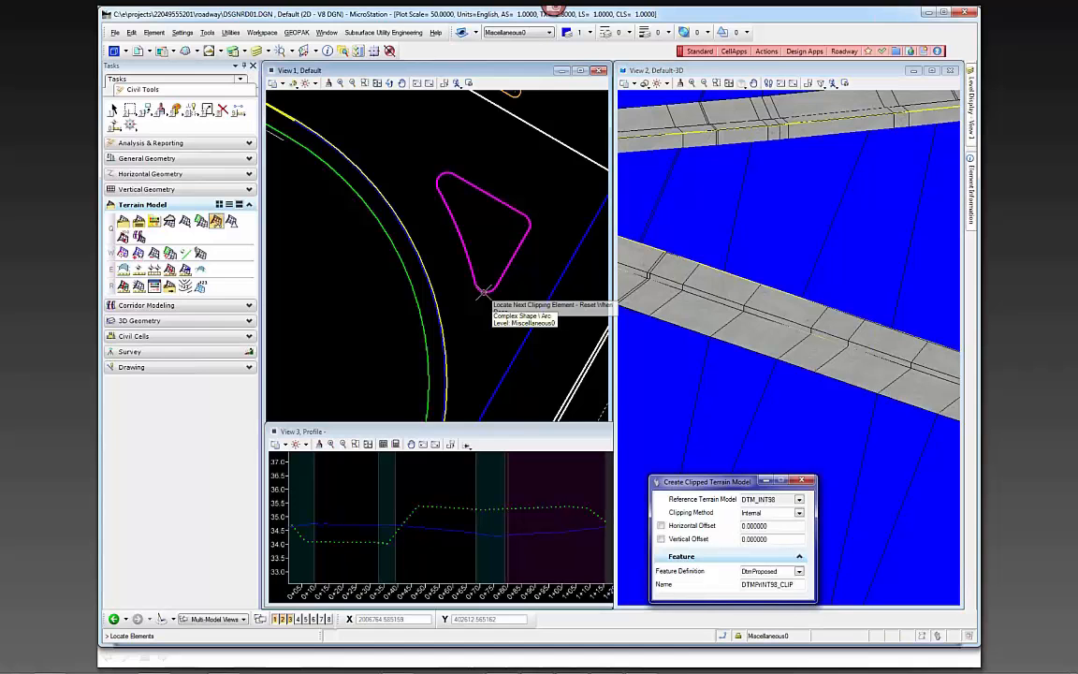
pyautogui.rightClick(317, 243)
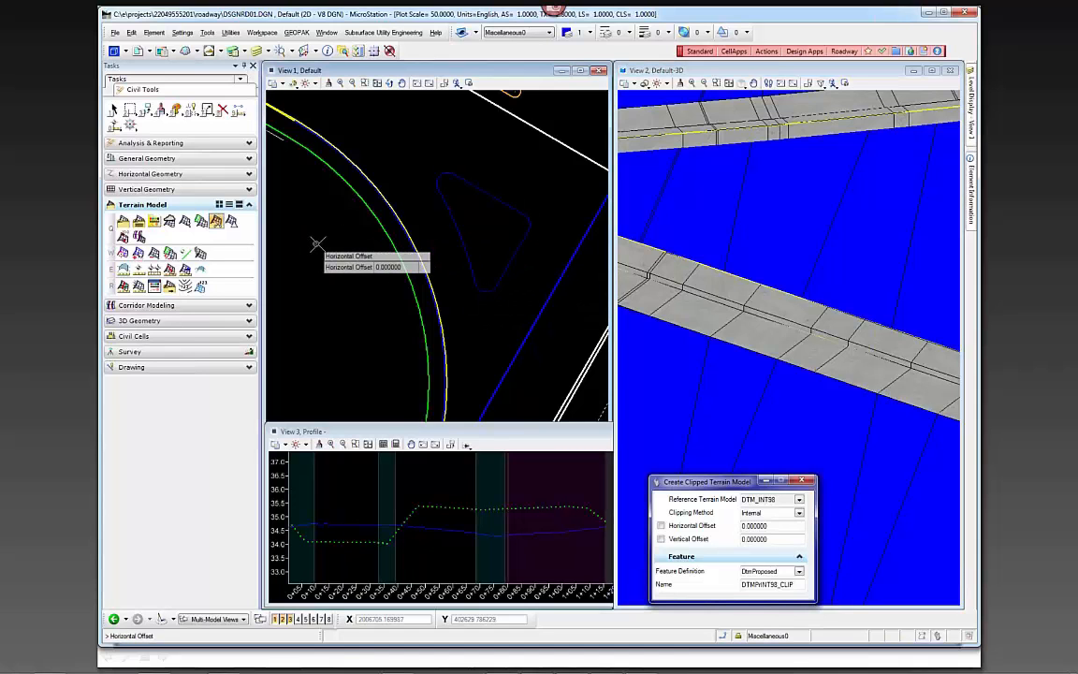
pyautogui.click(318, 244)
pyautogui.click(318, 244)
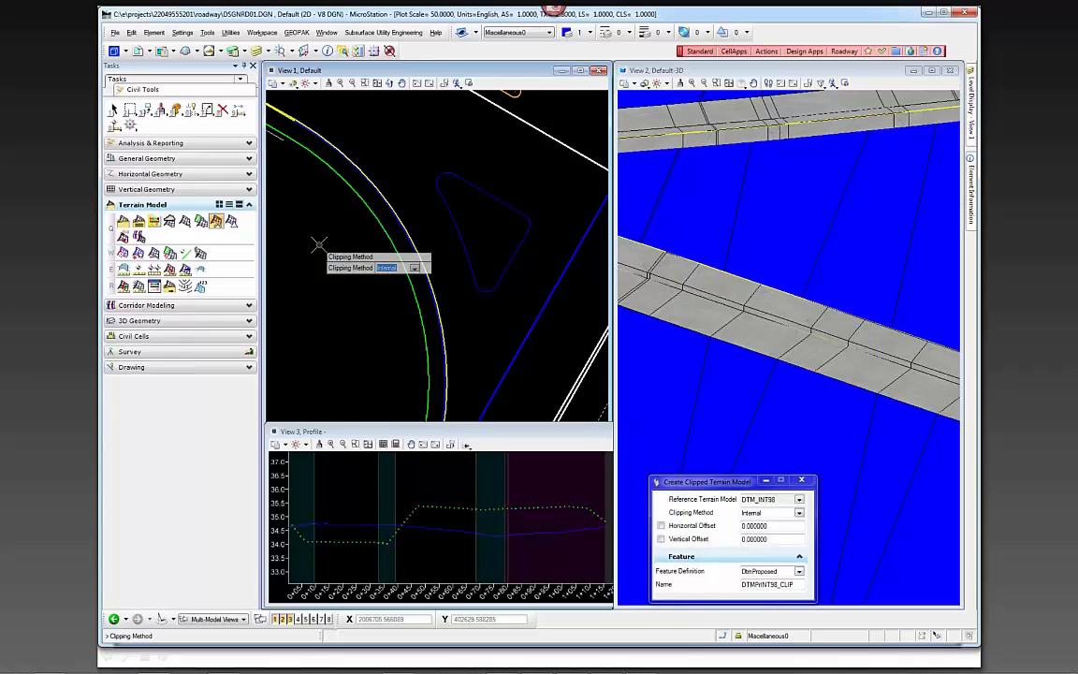
pyautogui.click(318, 244)
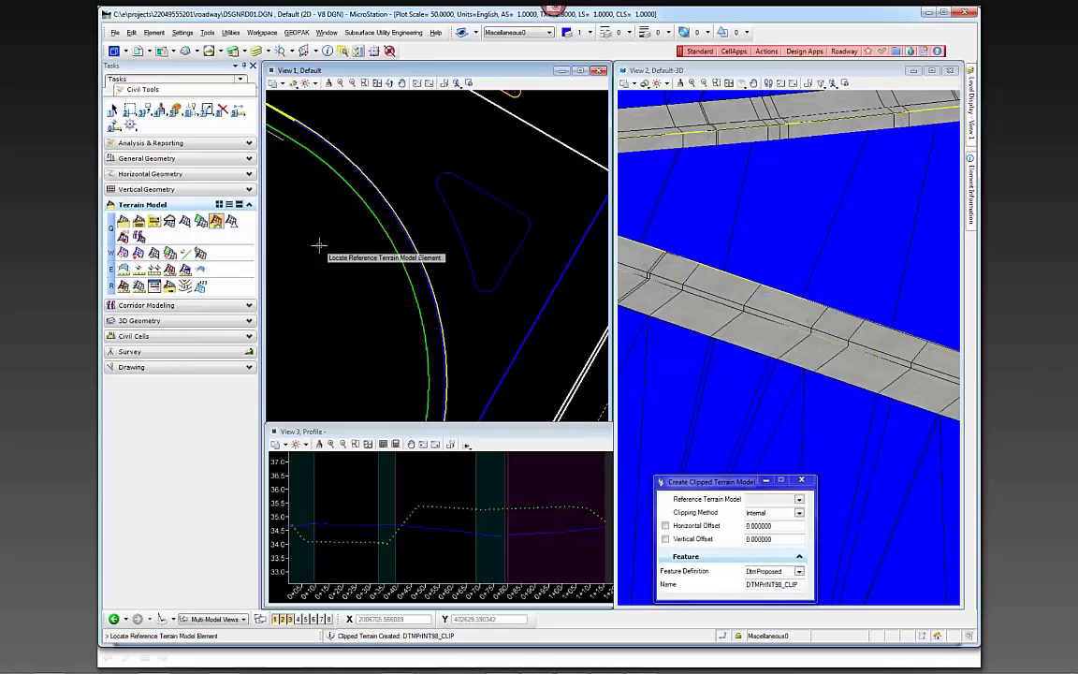
# Step: Hide the surface display of the original terrain DTM_INT98 through its properties in Project Explorer's civil model
pyautogui.scroll(-1, 777, 322)
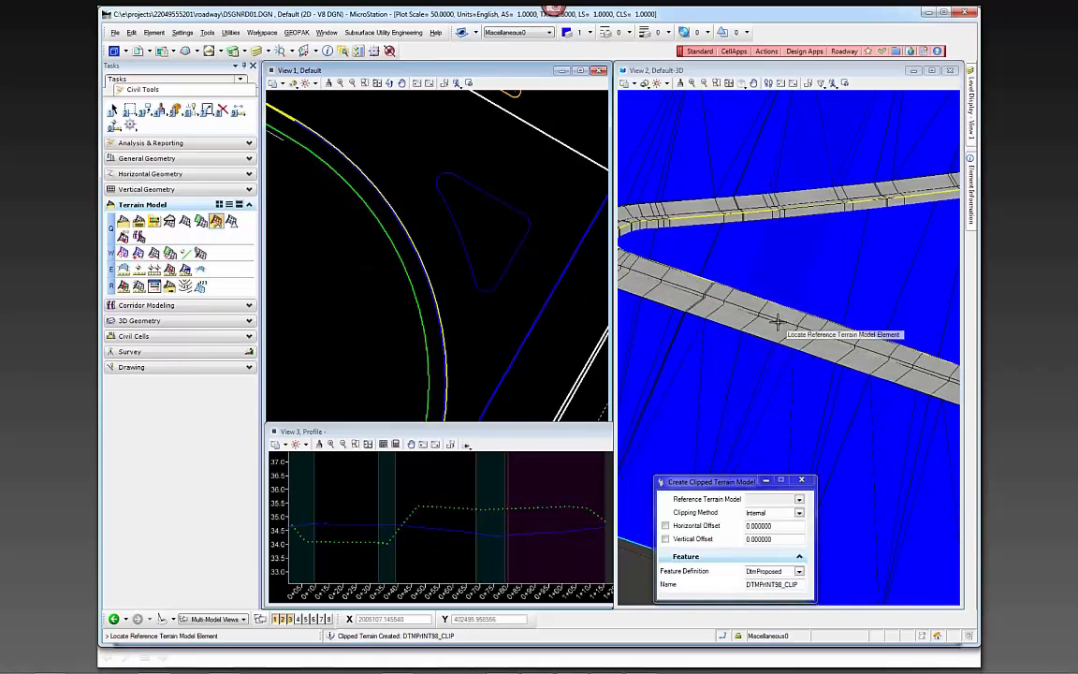
pyautogui.scroll(-1, 776, 322)
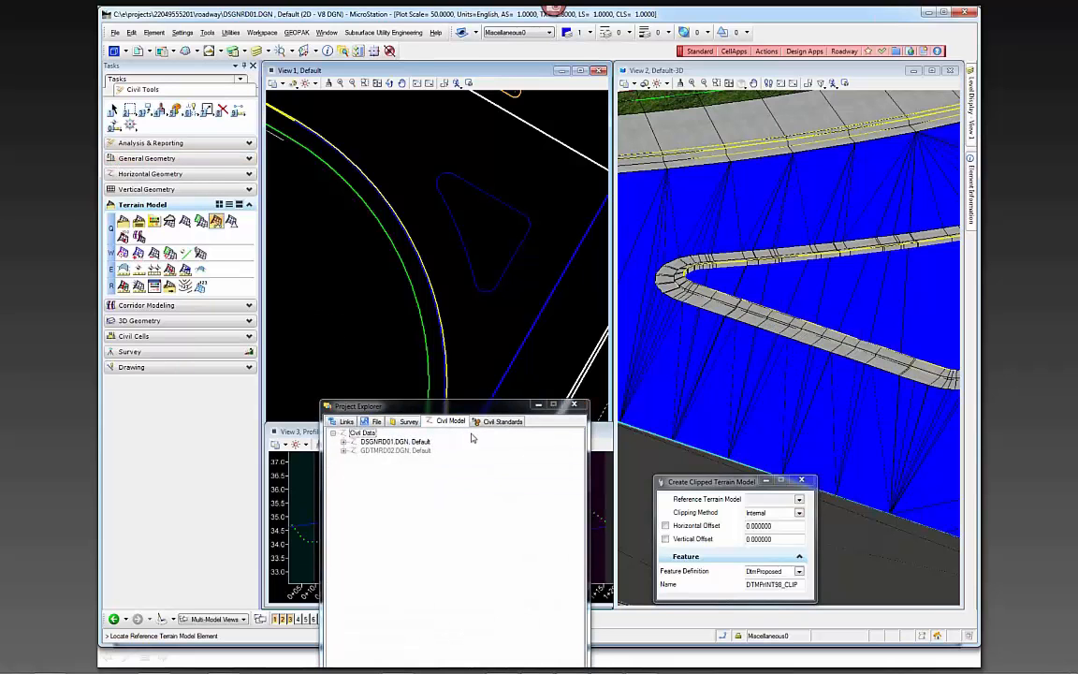
pyautogui.doubleClick(396, 441)
pyautogui.moveTo(418, 407); pyautogui.dragTo(294, 229)
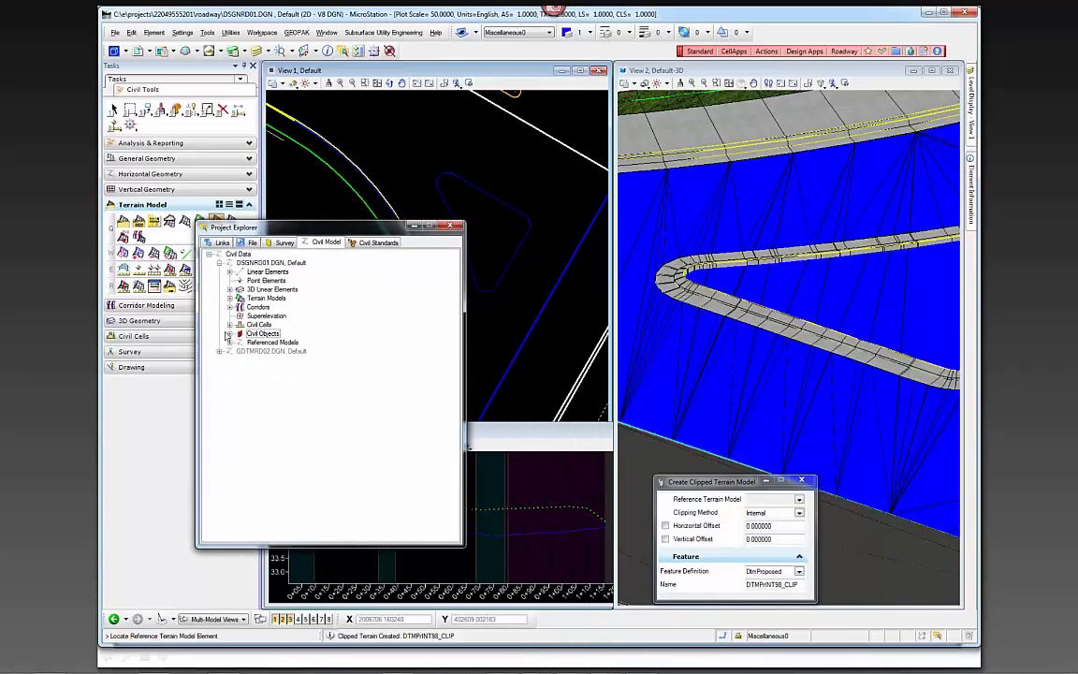
pyautogui.click(229, 299)
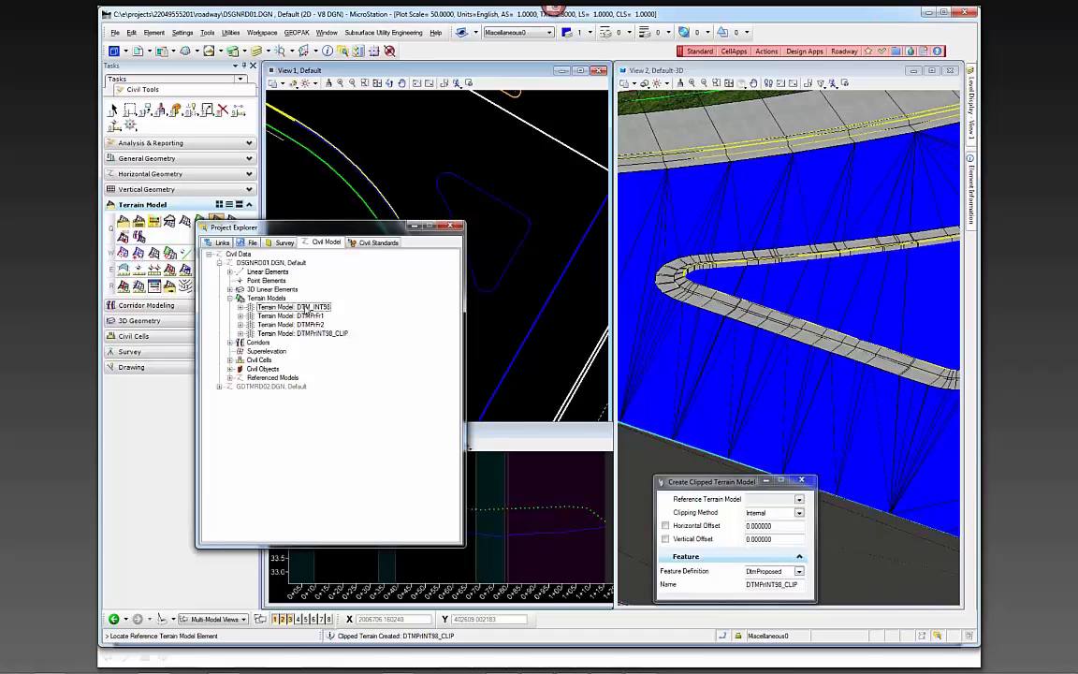
pyautogui.rightClick(305, 309)
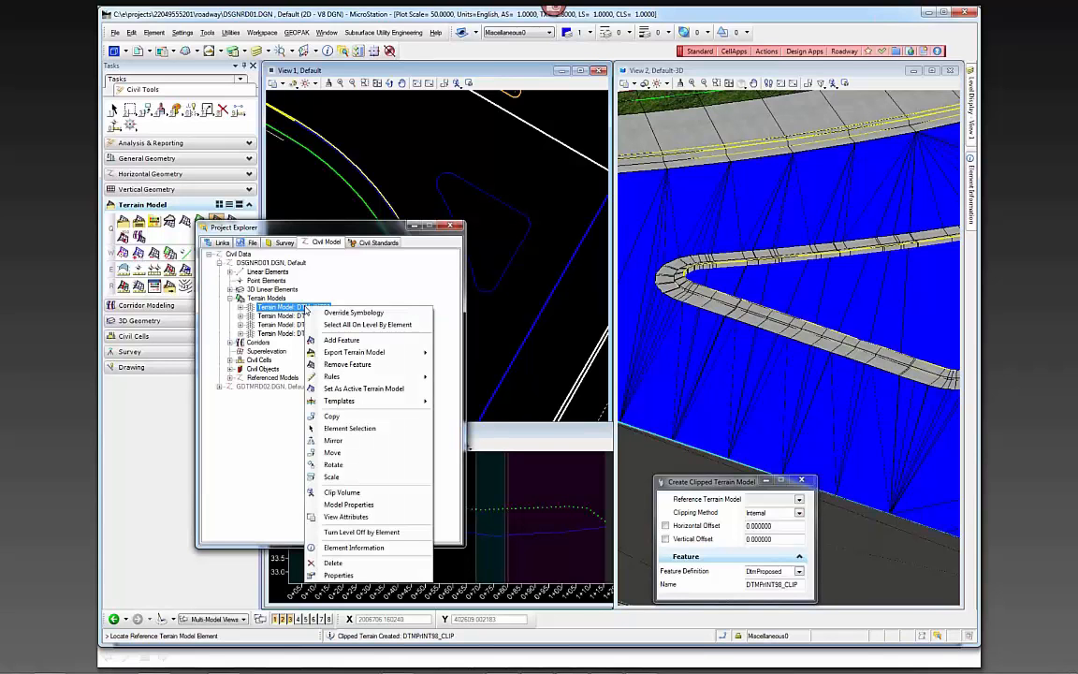
pyautogui.click(338, 575)
pyautogui.doubleClick(842, 320)
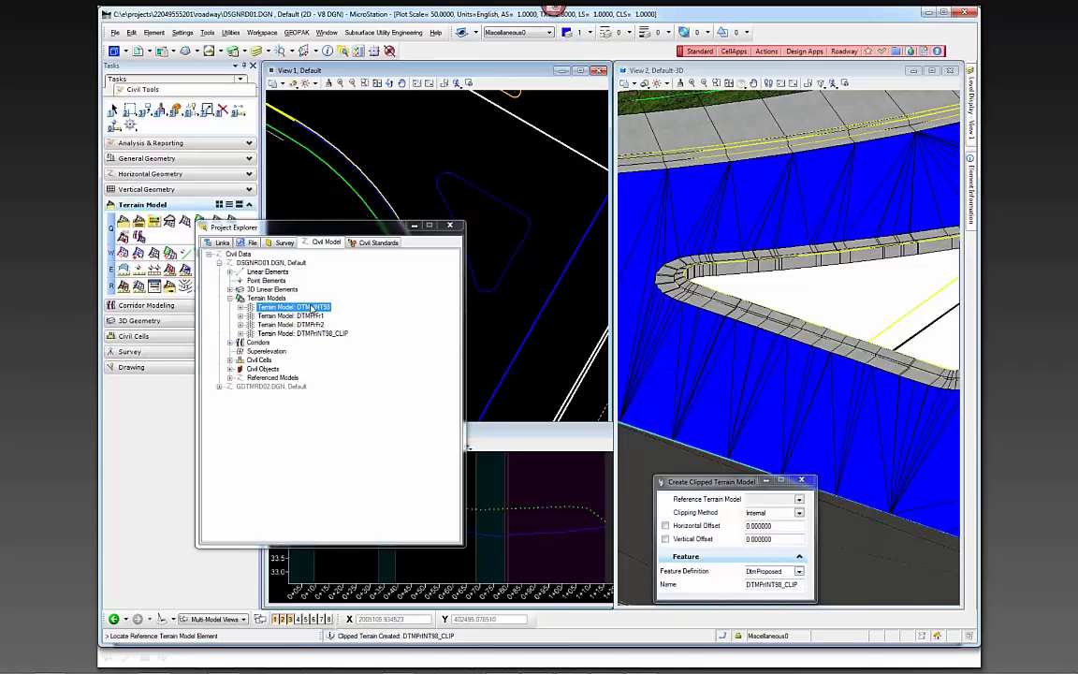
# Step: Inspect the clipped opening inside the island curb in the 3D view, putting away Project Explorer and exiting the clipping command
pyautogui.rightClick(312, 309)
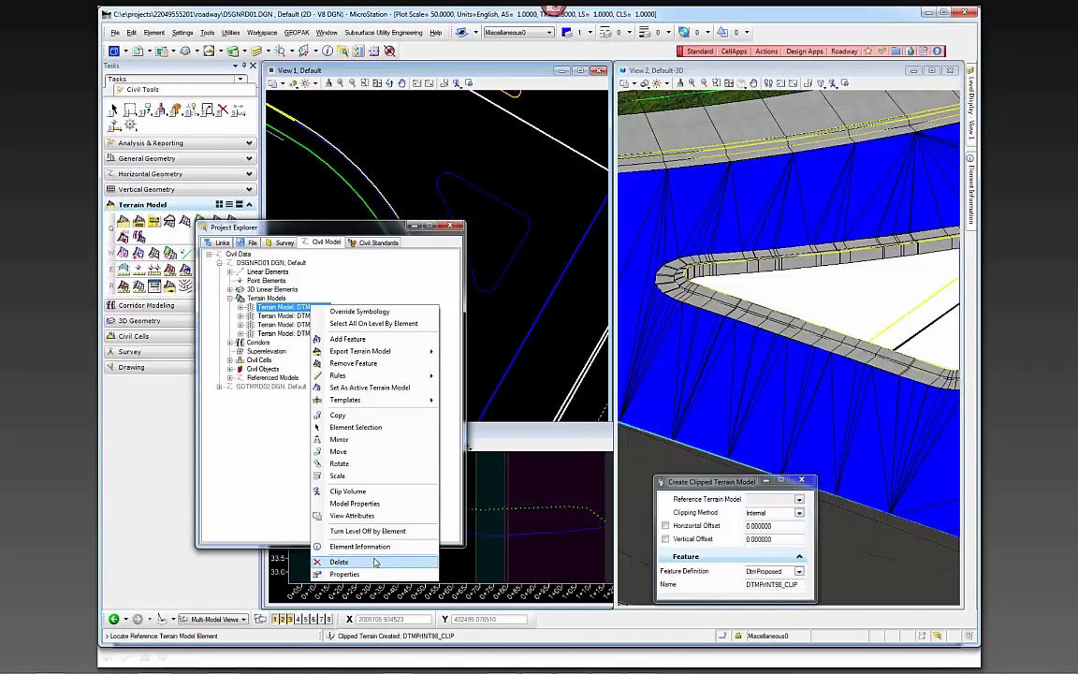
pyautogui.click(236, 470)
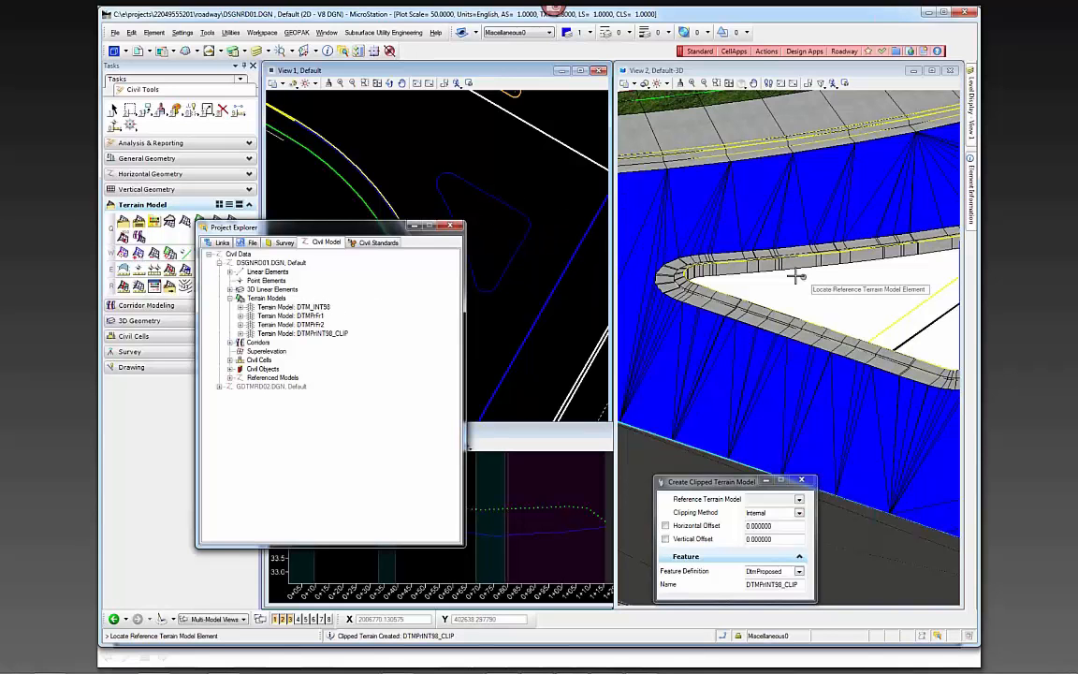
pyautogui.scroll(-2, 795, 276)
pyautogui.scroll(2, 798, 271)
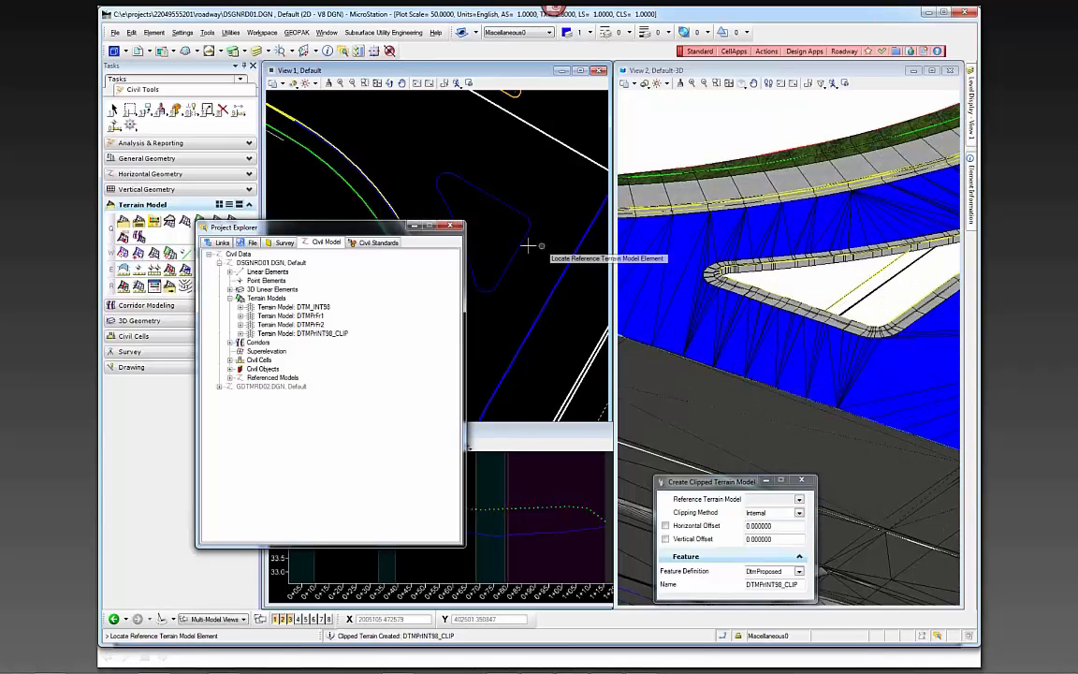
pyautogui.click(413, 227)
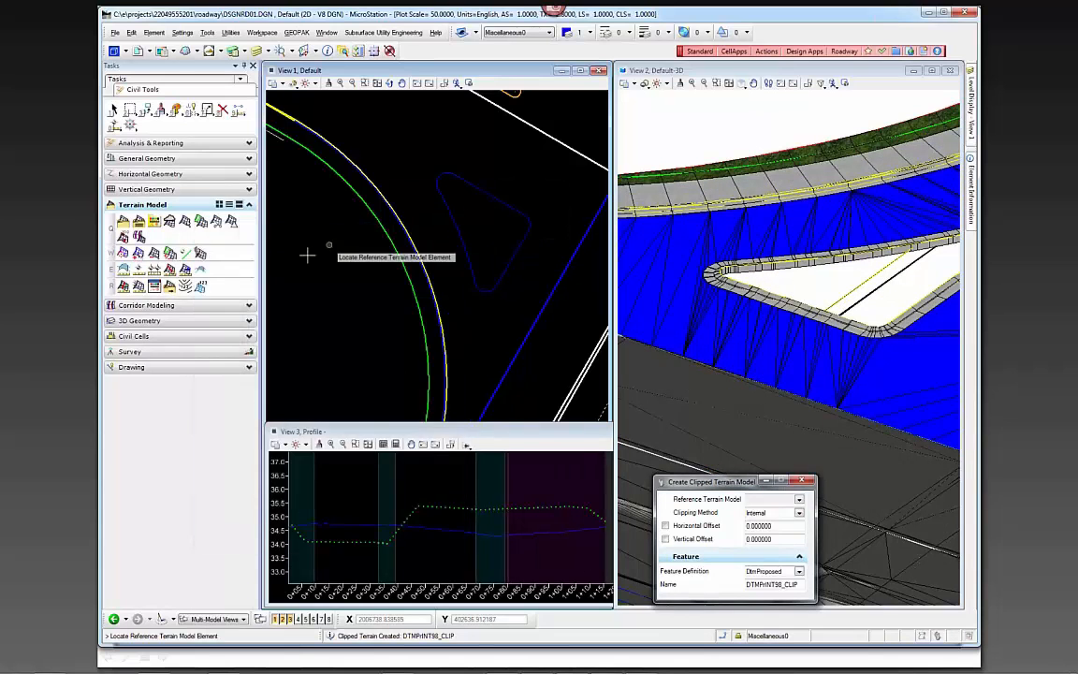
pyautogui.press('Escape')
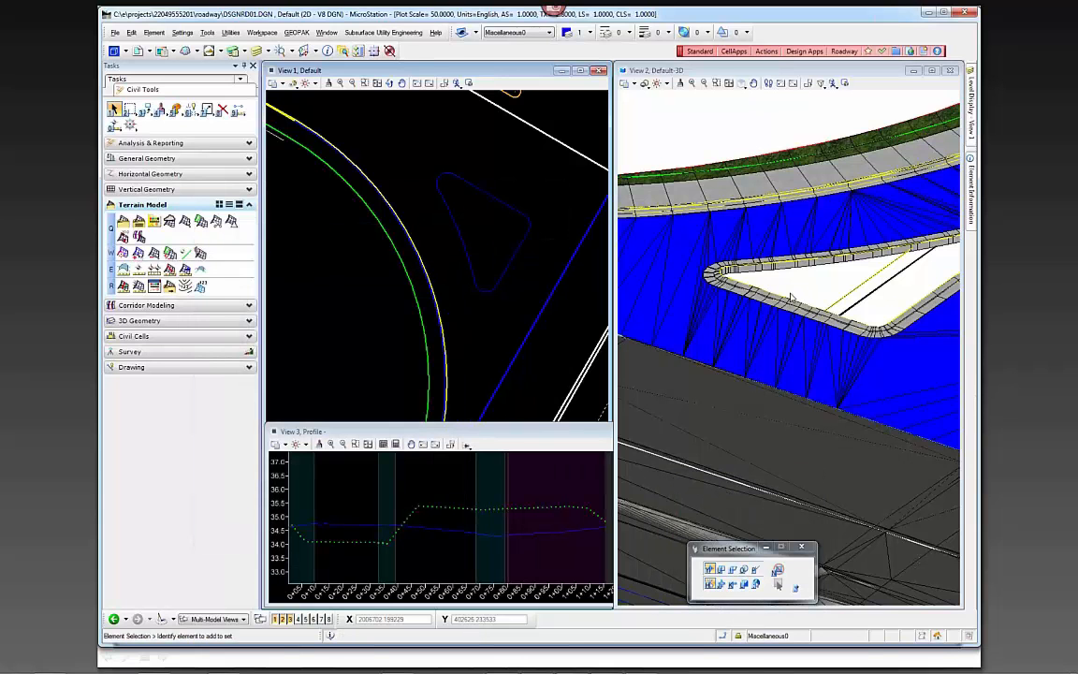
pyautogui.scroll(5, 803, 264)
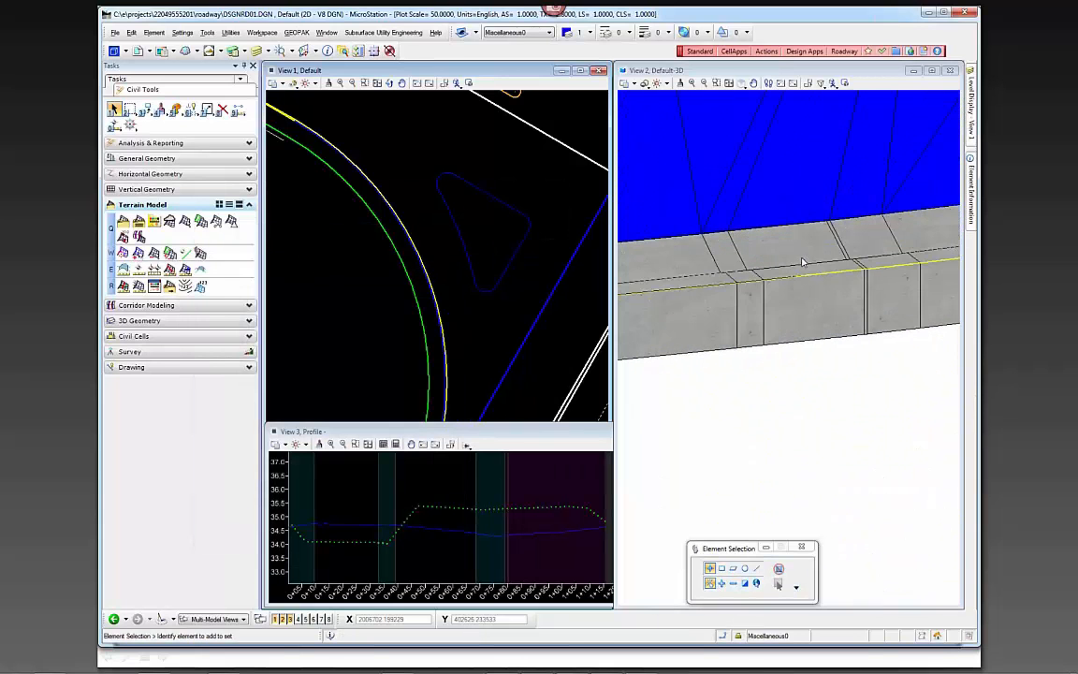
pyautogui.scroll(-4, 798, 279)
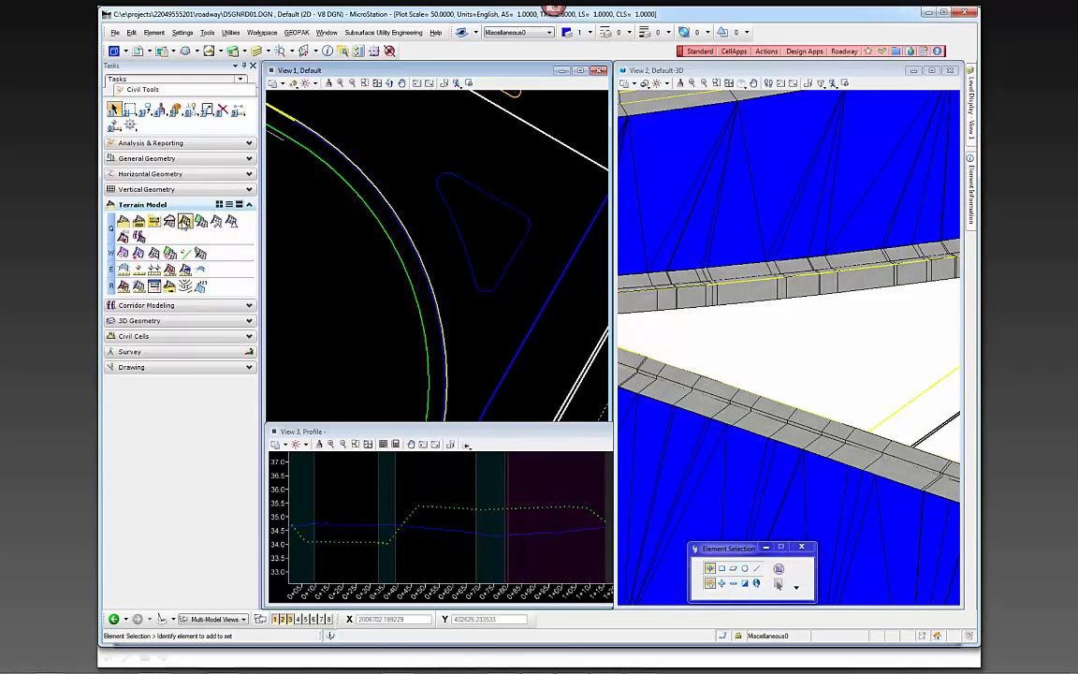
# Step: Start creating a terrain model from elements and set its feature type to Boundary
pyautogui.click(184, 222)
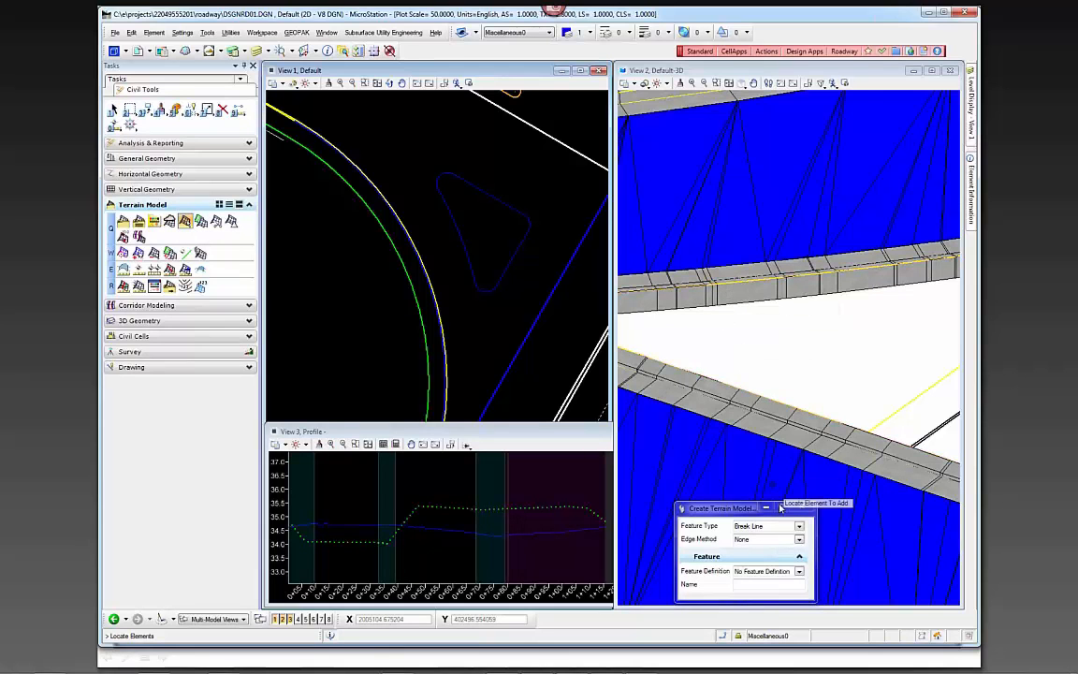
pyautogui.click(748, 526)
pyautogui.click(748, 512)
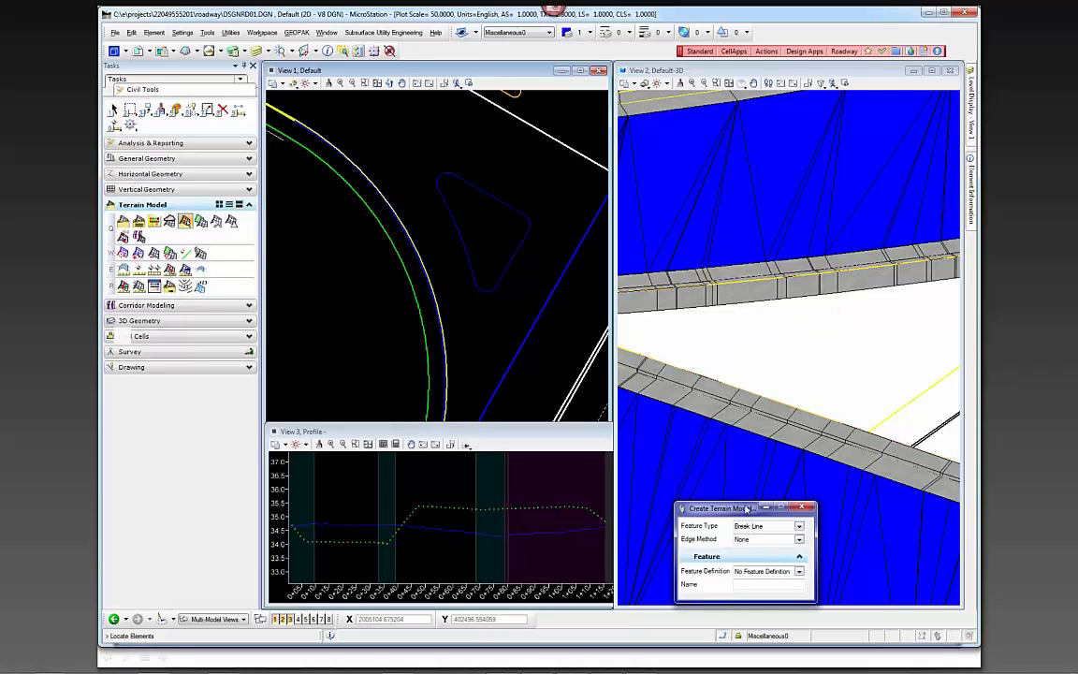
pyautogui.moveTo(749, 513); pyautogui.dragTo(505, 258)
pyautogui.click(512, 272)
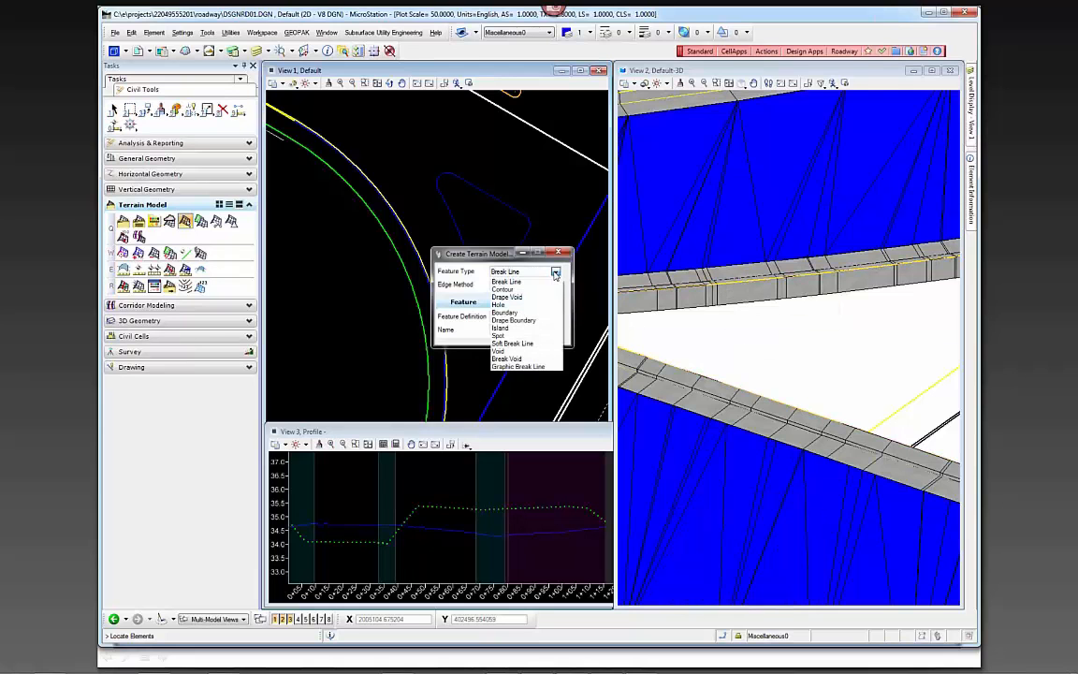
pyautogui.click(505, 313)
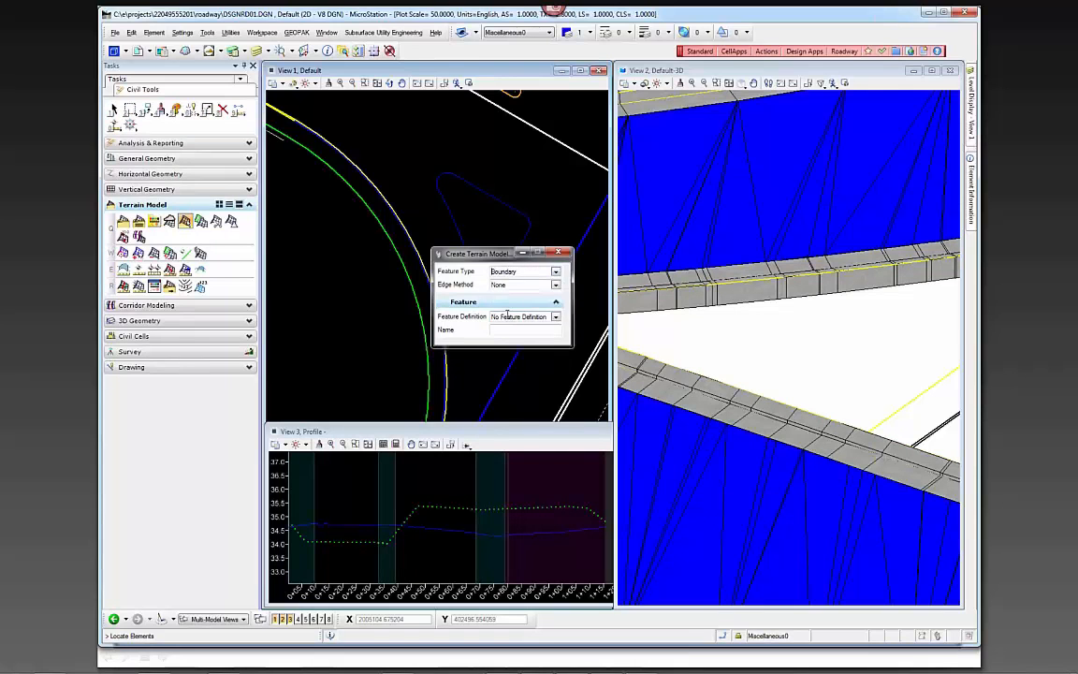
pyautogui.click(556, 319)
pyautogui.click(498, 336)
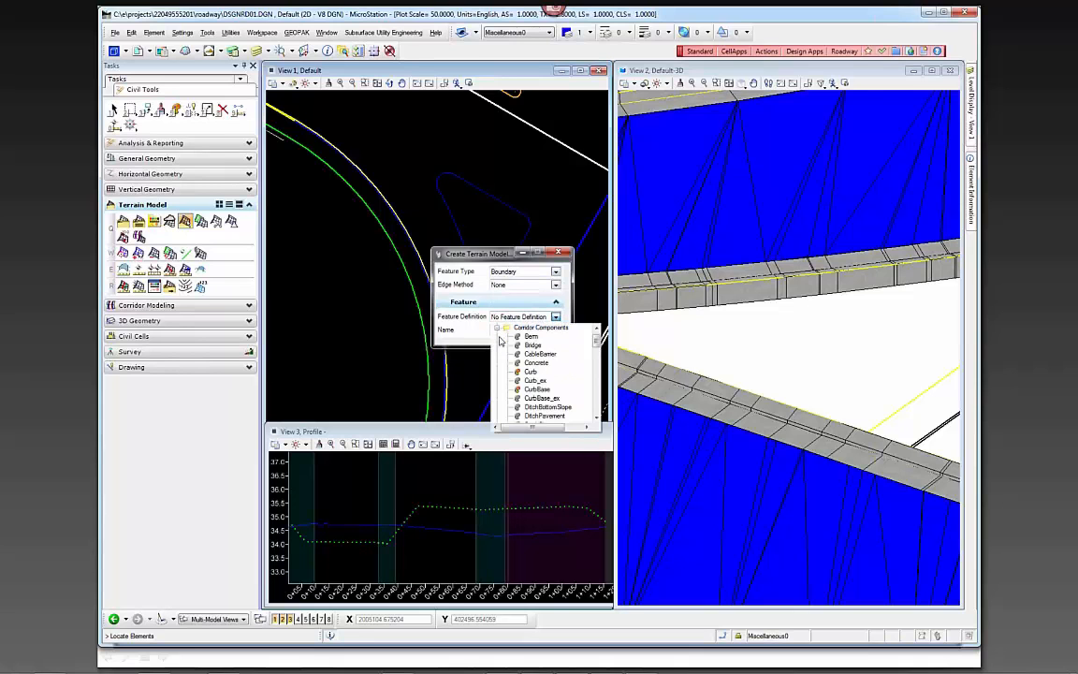
pyautogui.scroll(-1, 514, 379)
pyautogui.scroll(-2, 514, 378)
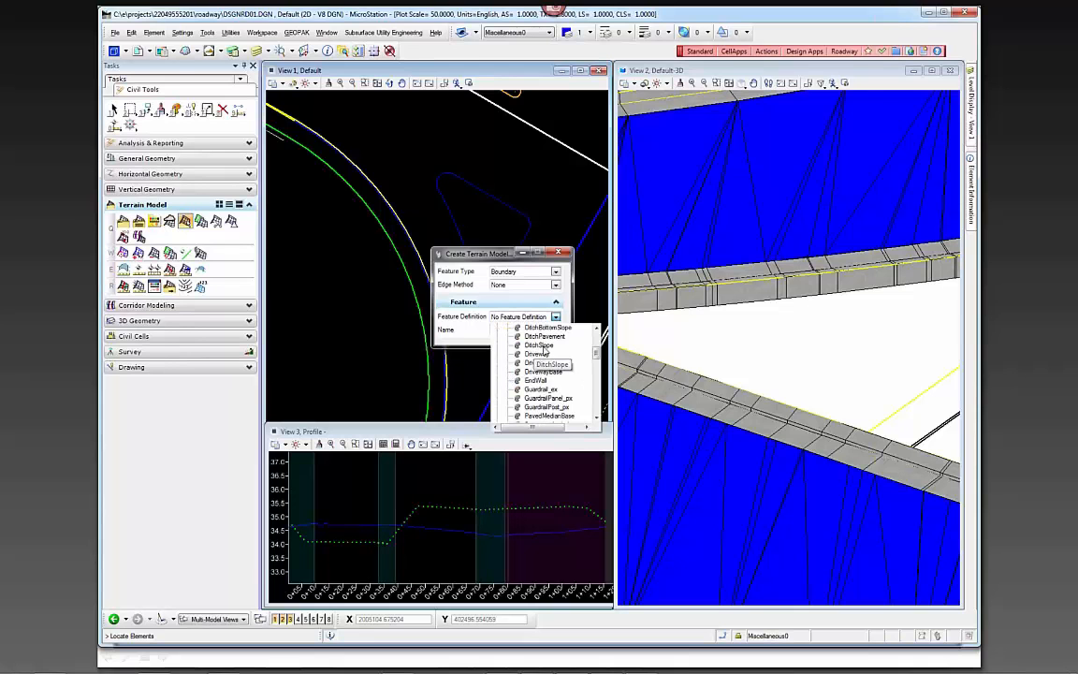
pyautogui.scroll(-6, 488, 352)
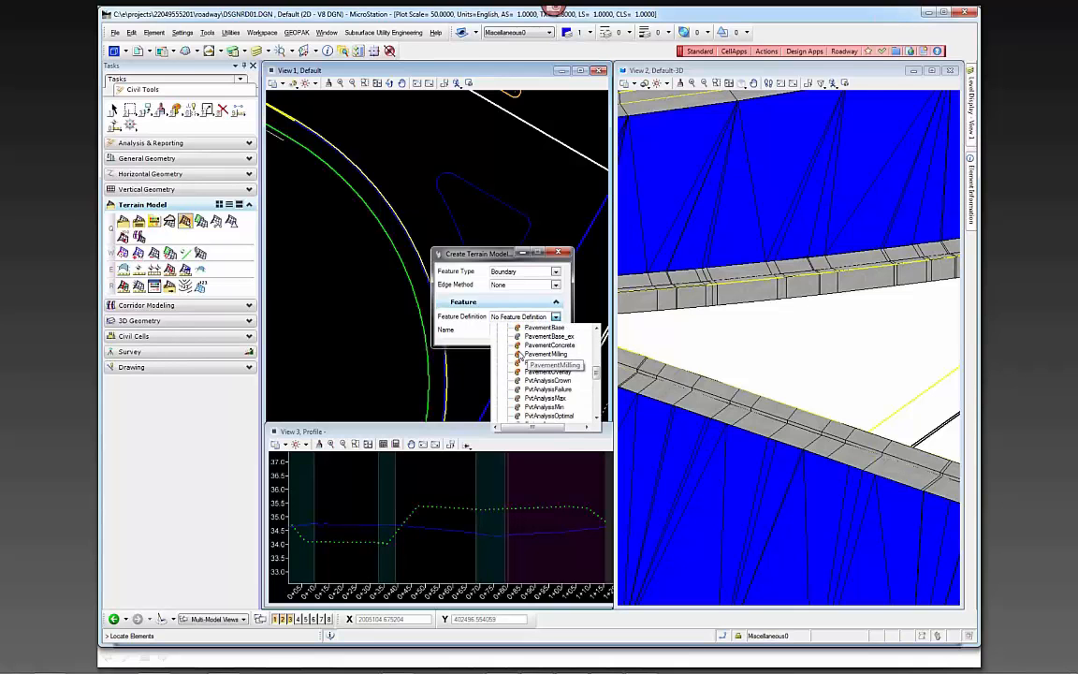
pyautogui.scroll(-2, 488, 352)
# Step: Assign the ShoulderUnpaved feature definition from Corridor Components to the new terrain model
pyautogui.click(556, 318)
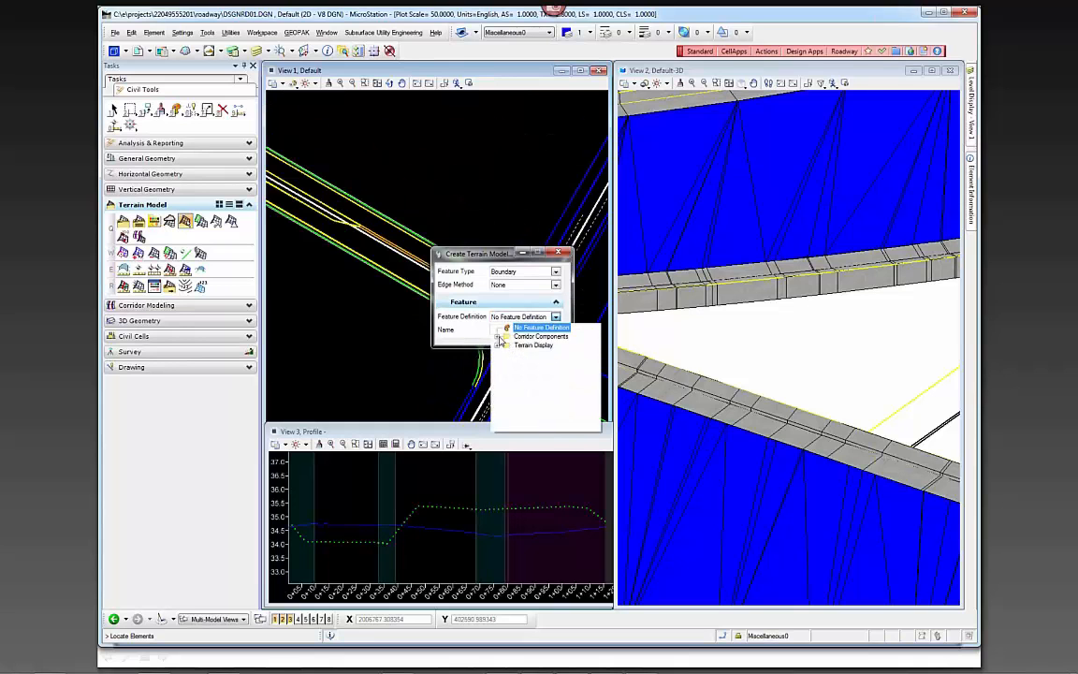
pyautogui.click(499, 336)
pyautogui.scroll(-1, 503, 348)
pyautogui.scroll(-4, 505, 353)
pyautogui.scroll(-5, 515, 363)
pyautogui.scroll(-2, 510, 400)
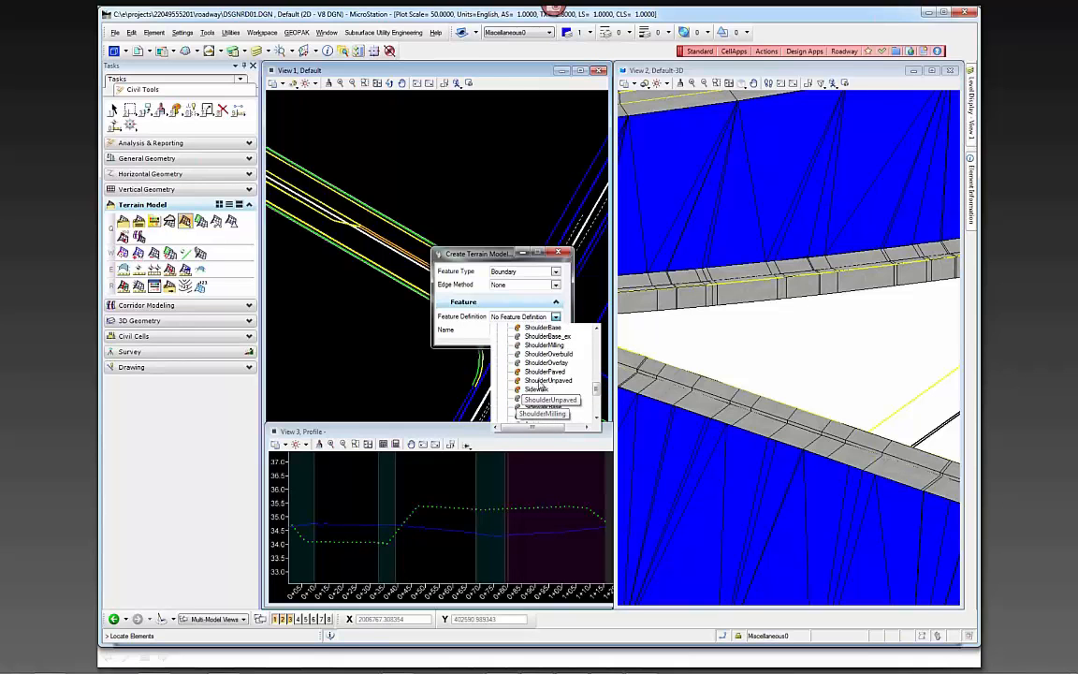
pyautogui.click(542, 380)
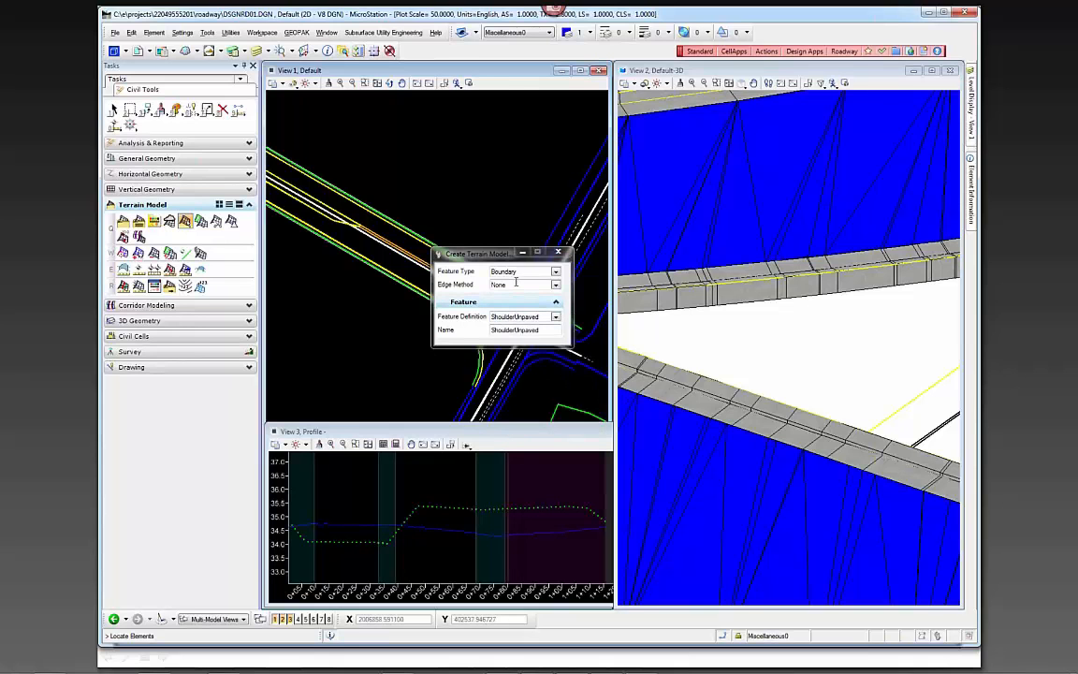
# Step: Create the ShoulderUnpaved terrain model from the island's inner curb line, accepting feature type Boundary and edge method None
pyautogui.click(645, 287)
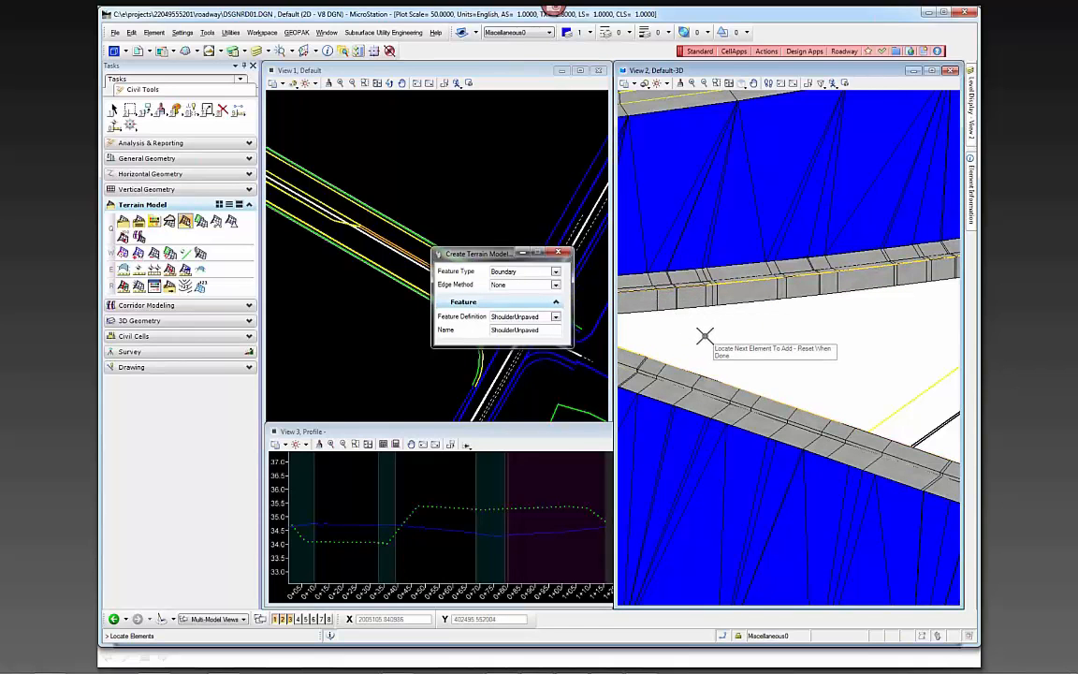
pyautogui.rightClick(704, 335)
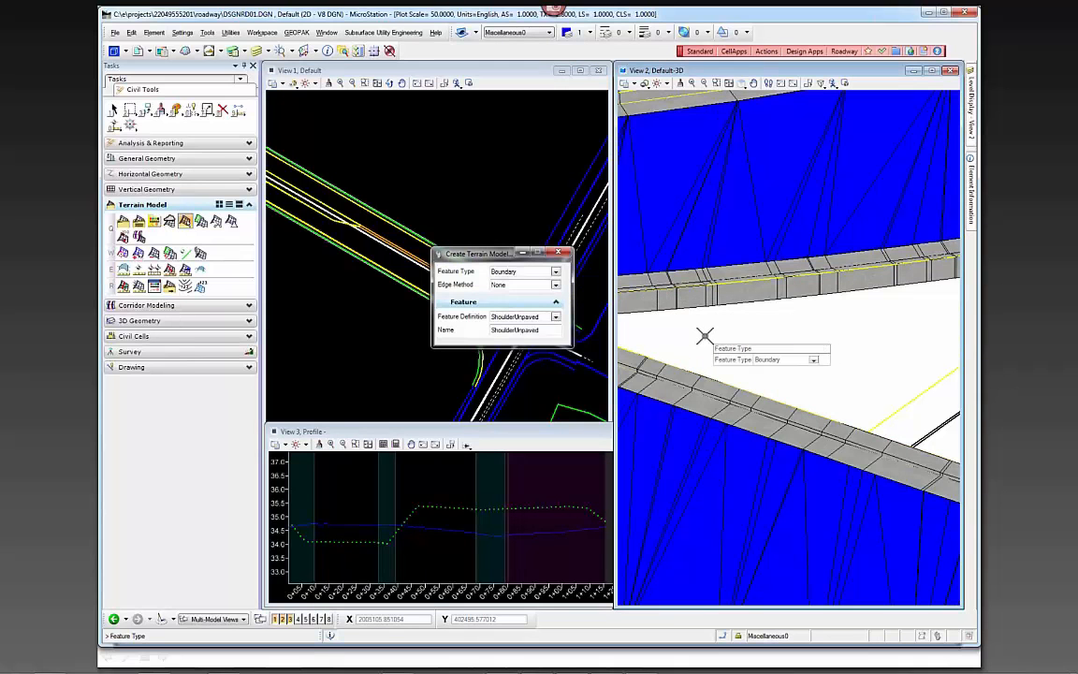
pyautogui.click(704, 334)
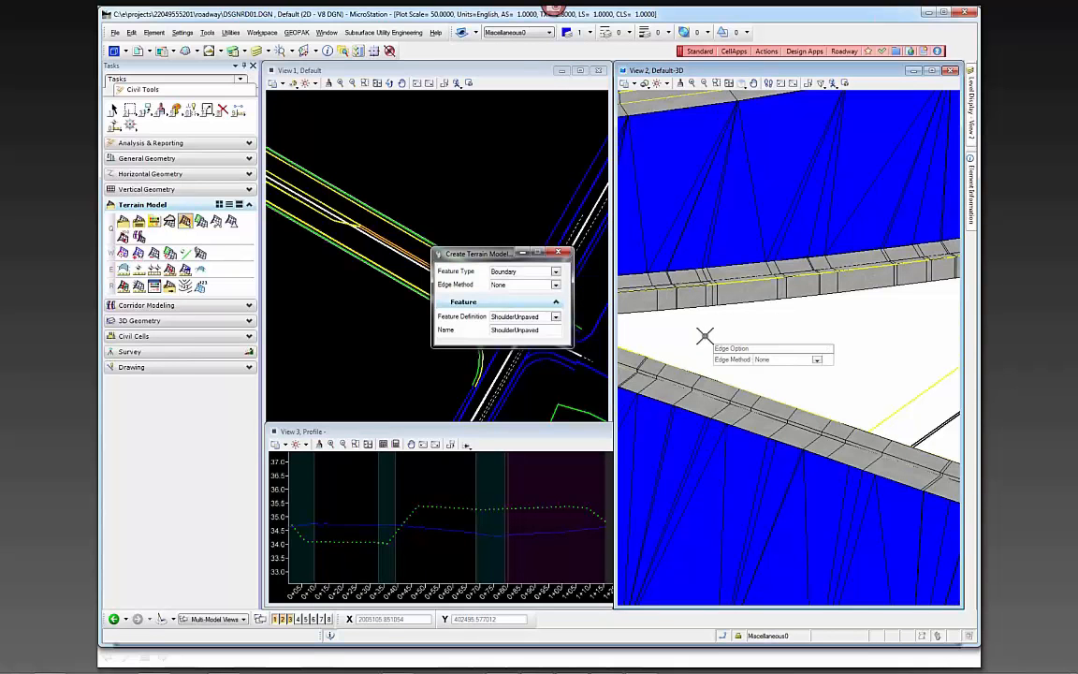
pyautogui.click(703, 335)
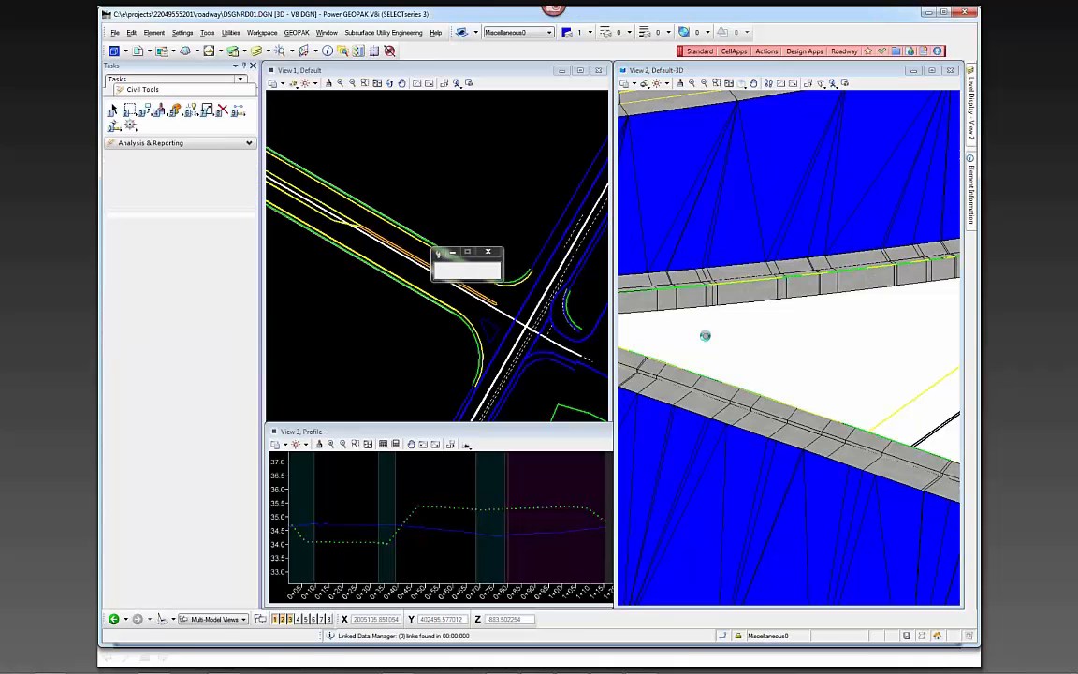
pyautogui.scroll(-4, 706, 339)
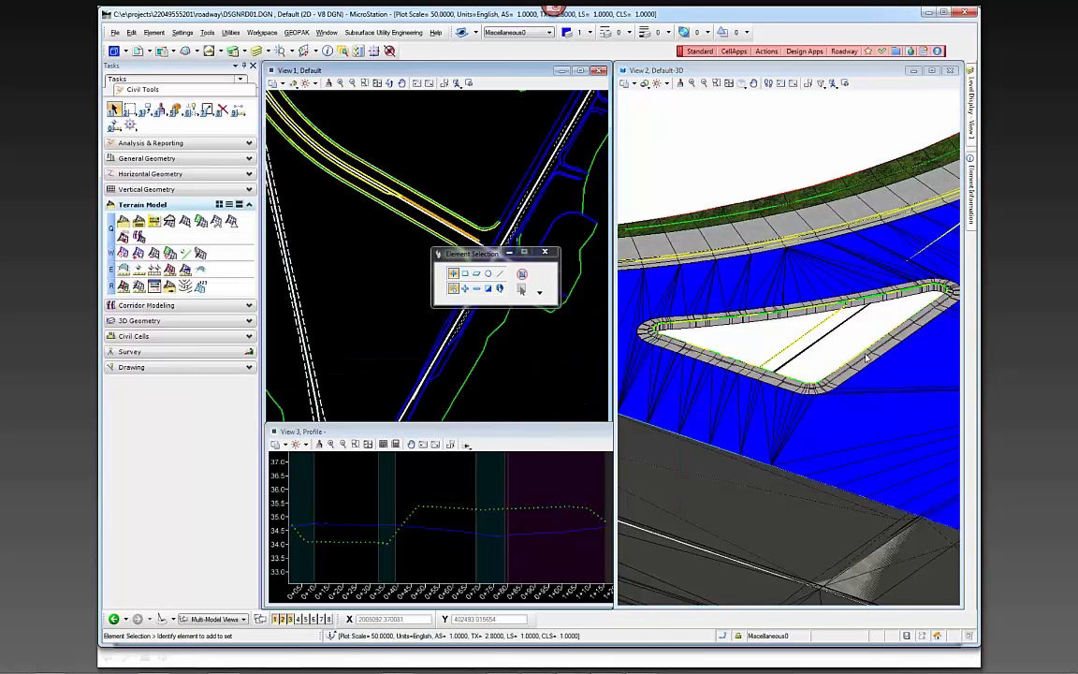
pyautogui.scroll(-2, 781, 324)
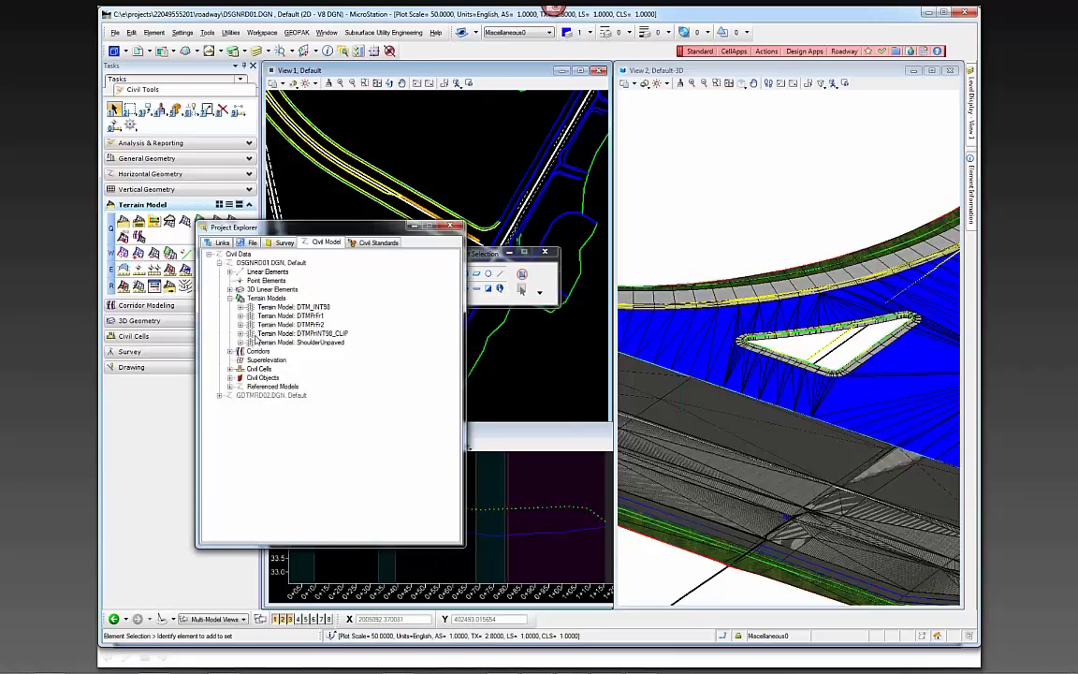
# Step: Open the properties of the ShoulderUnpaved terrain model from the civil model tree and try to turn on its triangles
pyautogui.click(253, 343)
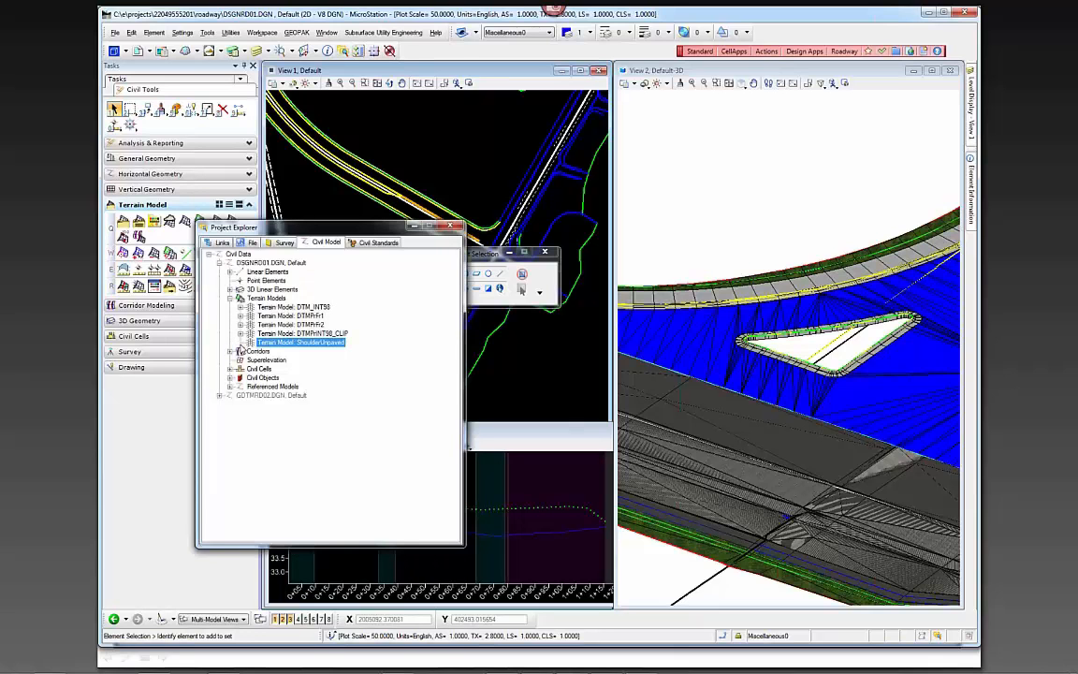
pyautogui.rightClick(295, 345)
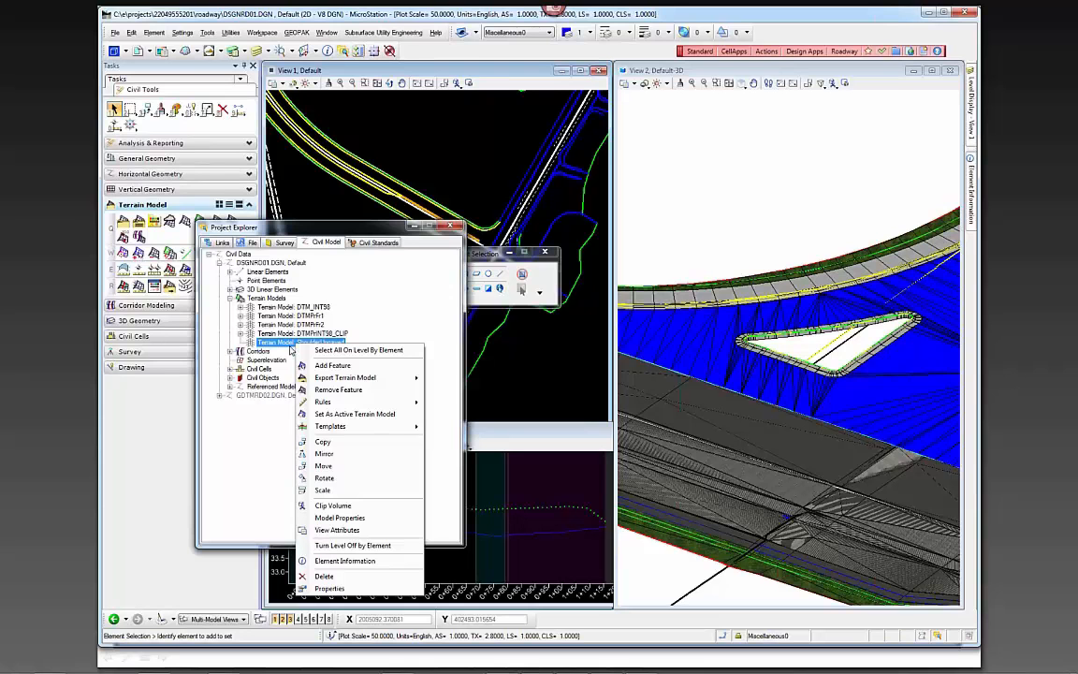
pyautogui.click(353, 587)
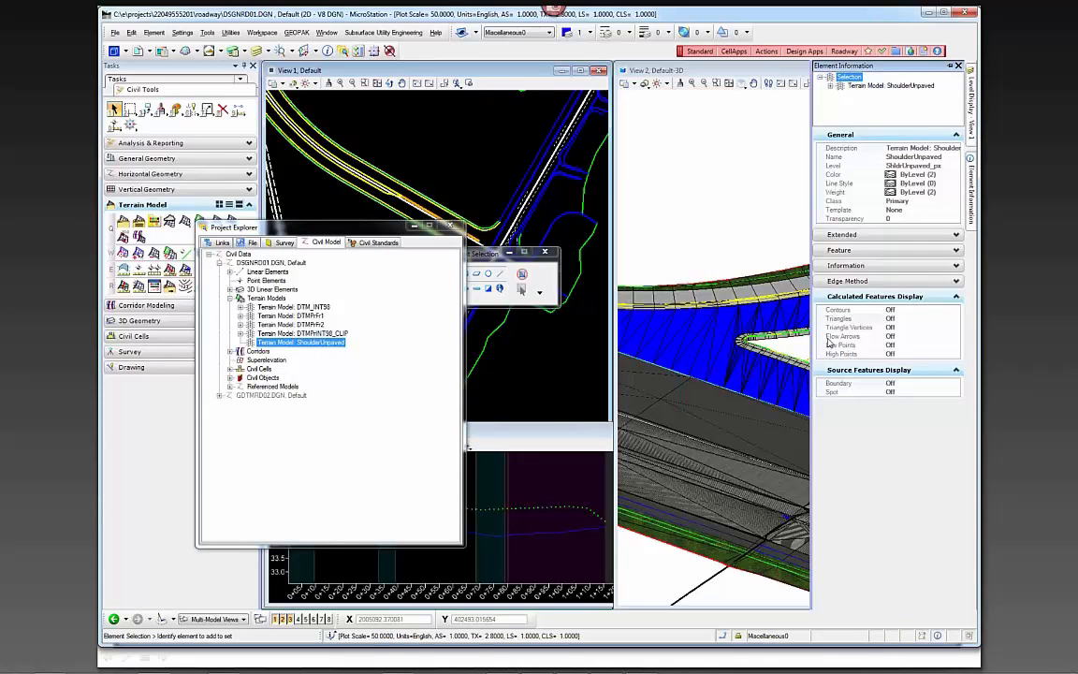
pyautogui.click(840, 320)
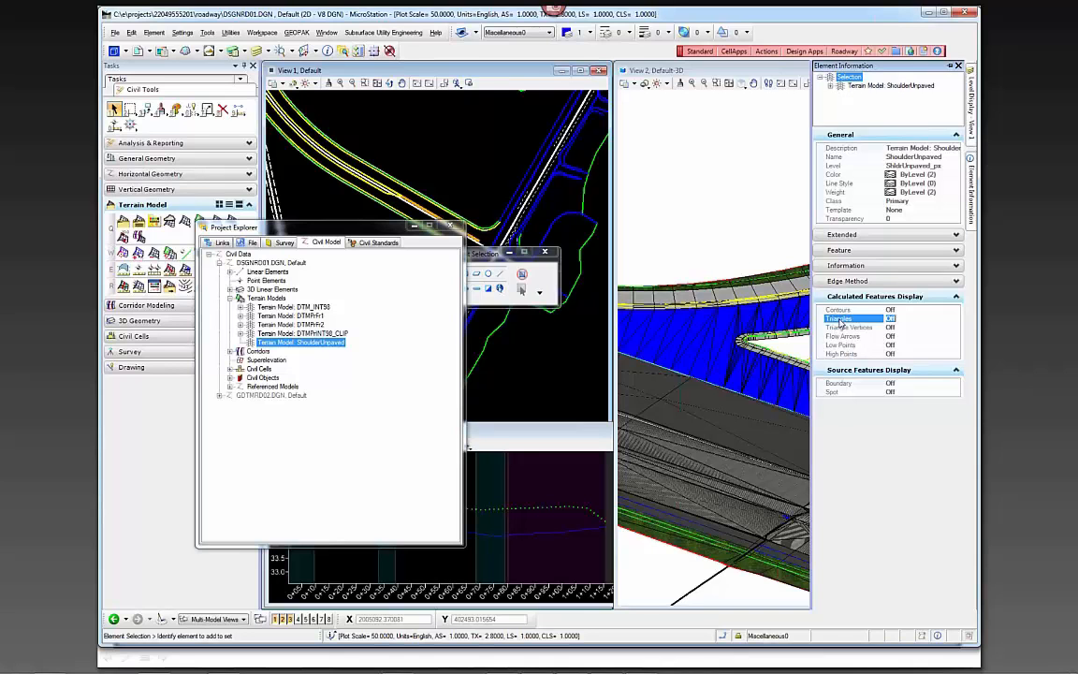
pyautogui.click(839, 320)
# Step: Change the ShoulderUnpaved terrain's feature definition to DtmExisting under Terrain Display and turn on its triangles
pyautogui.click(862, 251)
pyautogui.click(907, 266)
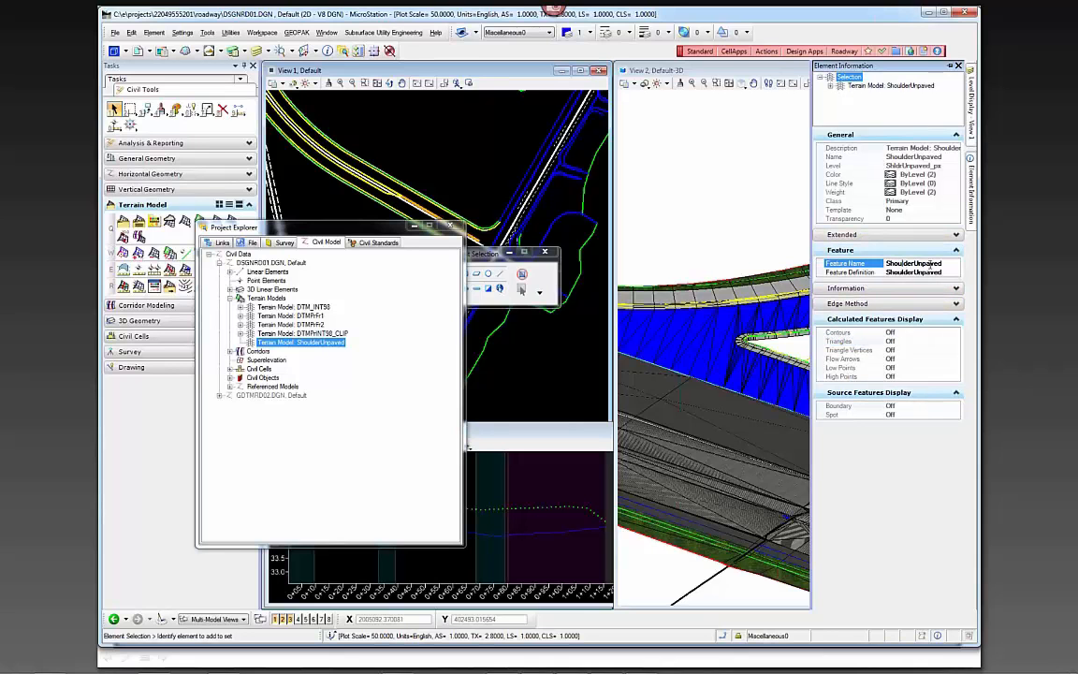
pyautogui.click(949, 272)
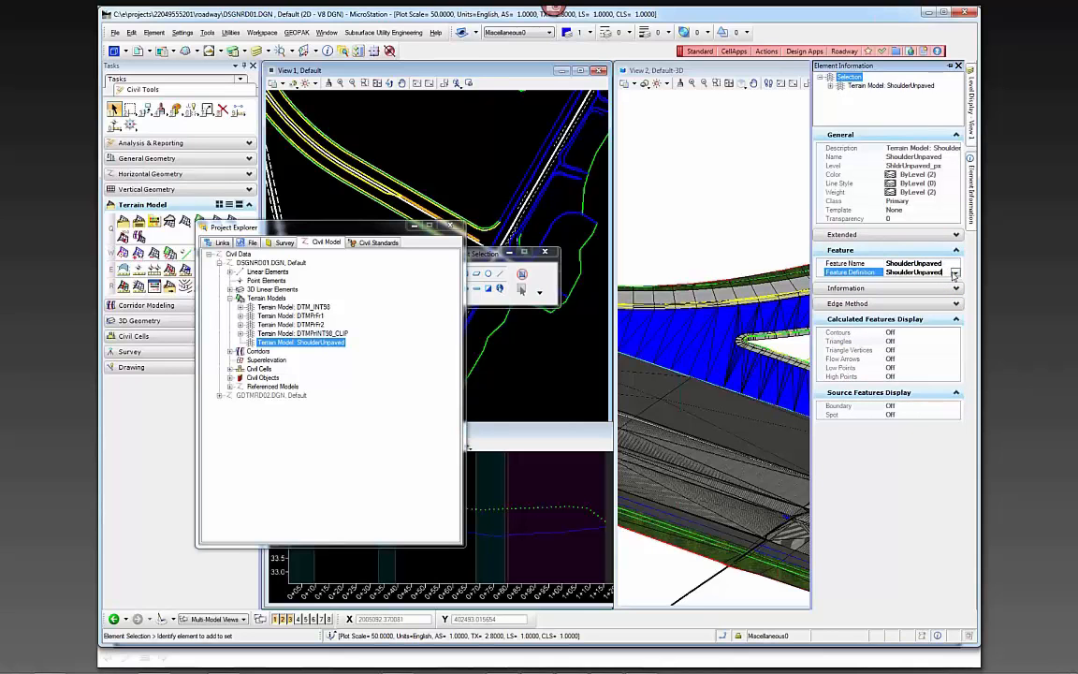
pyautogui.click(955, 272)
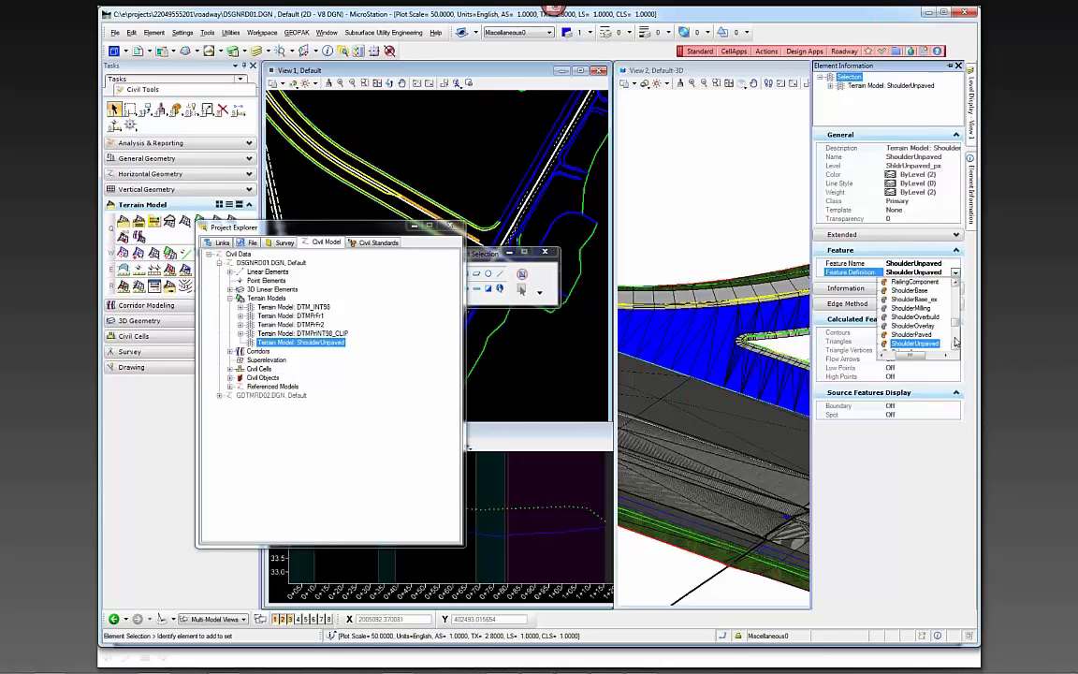
pyautogui.click(955, 341)
pyautogui.moveTo(954, 338); pyautogui.dragTo(895, 355)
pyautogui.click(885, 345)
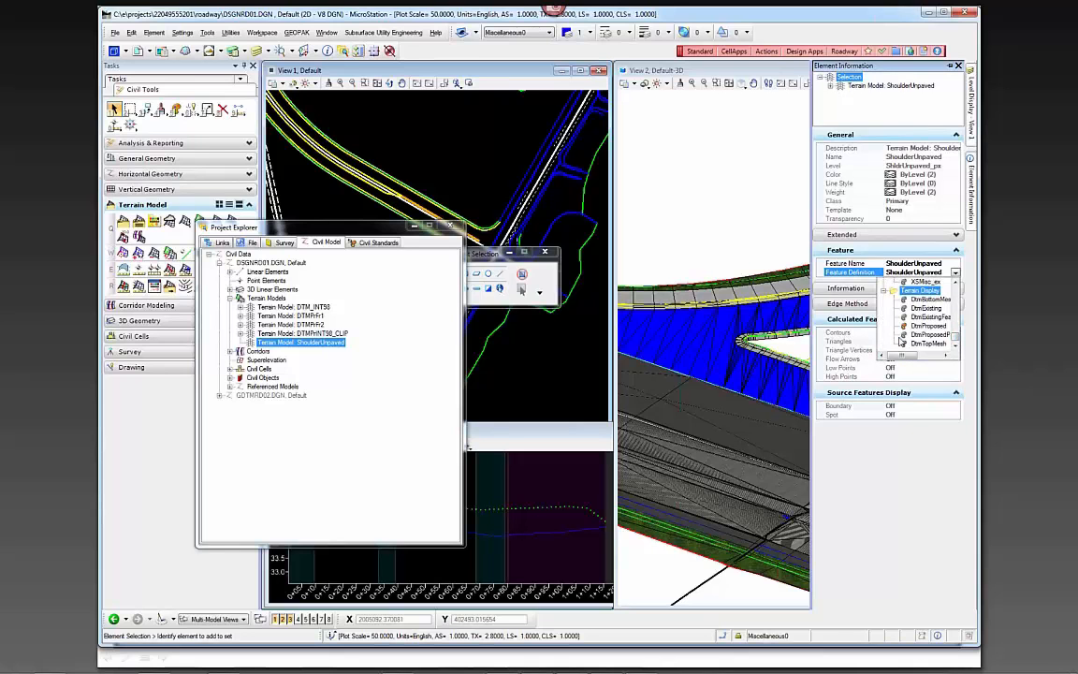
pyautogui.click(922, 307)
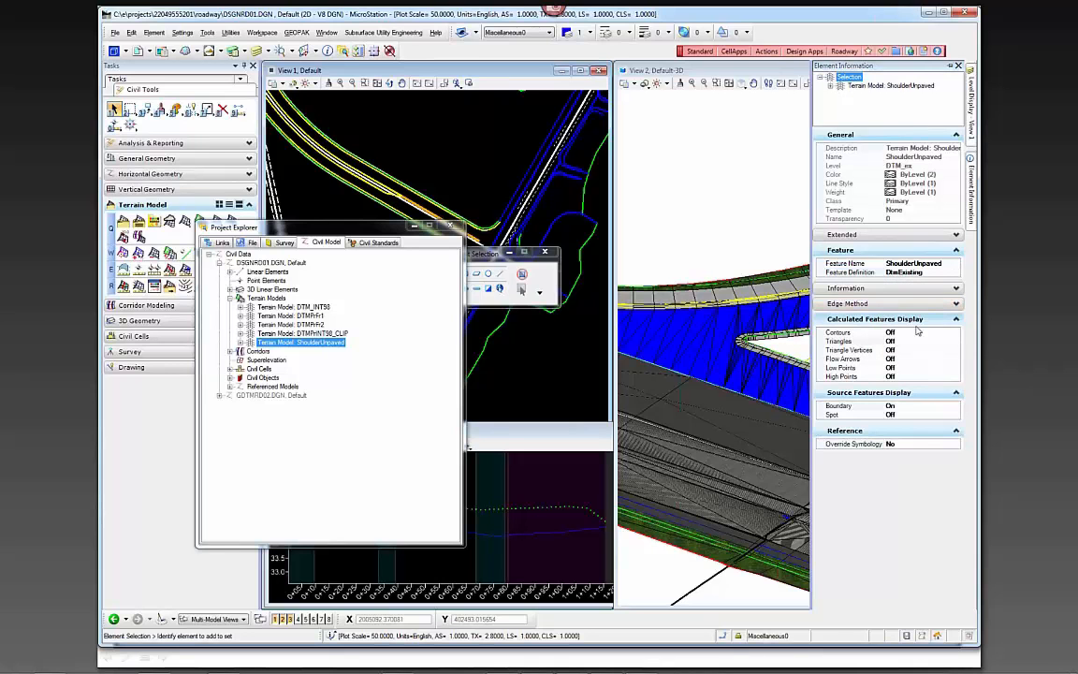
pyautogui.doubleClick(846, 344)
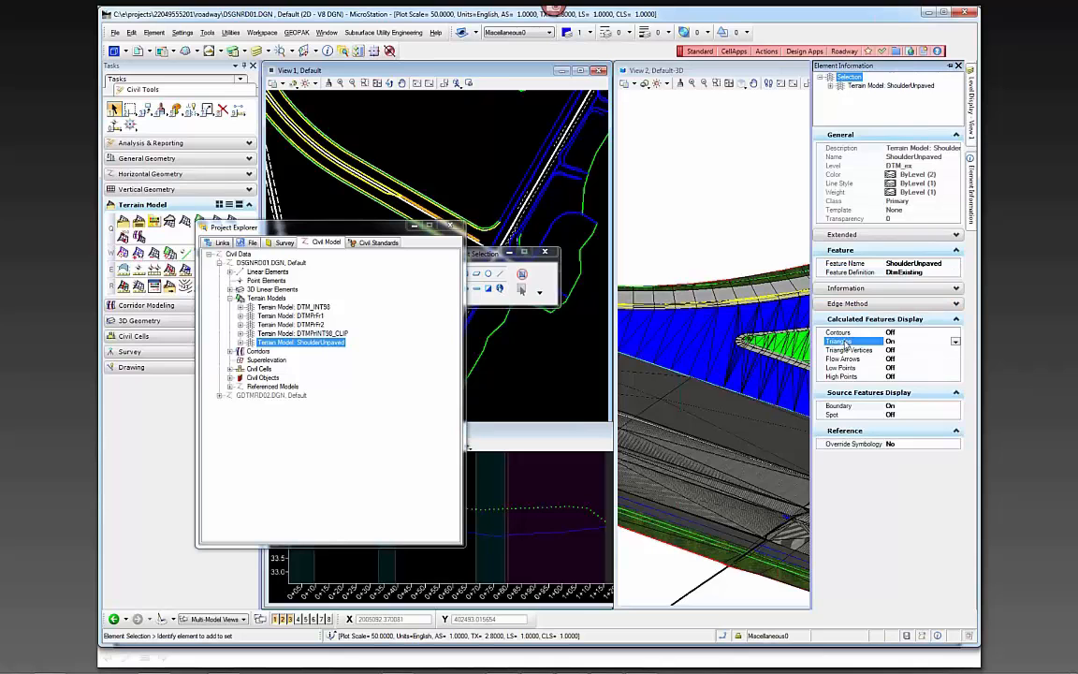
pyautogui.click(687, 188)
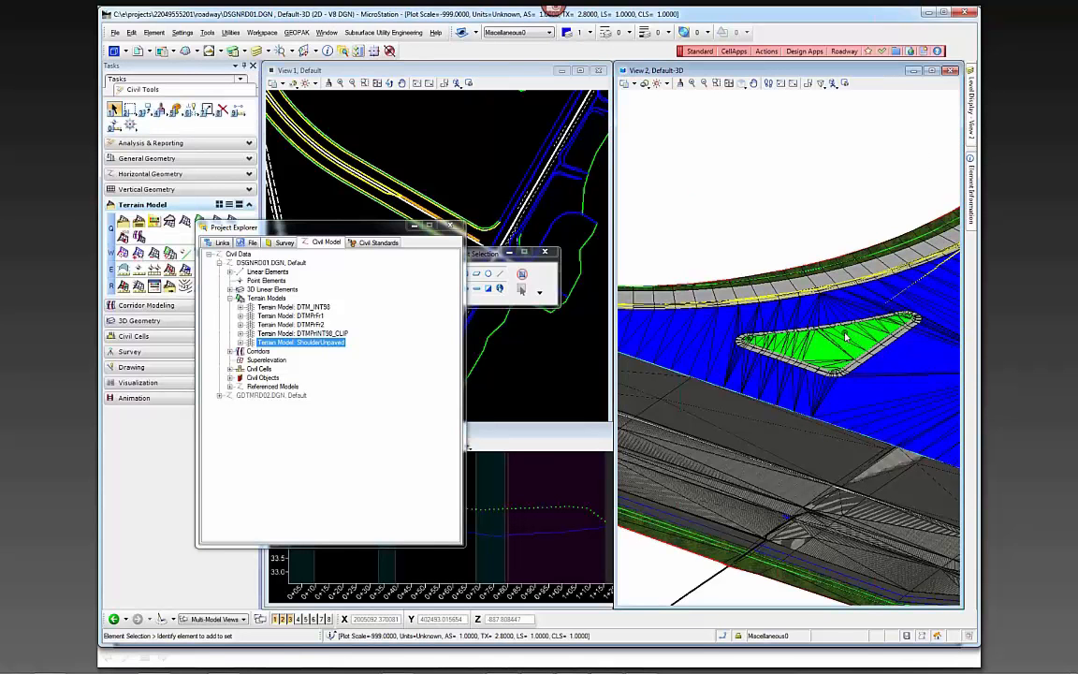
# Step: Examine the filled traffic island, the surrounding intersection surface and the opposite curb return in the 3D view
pyautogui.moveTo(845, 336)
pyautogui.scroll(-2, 733, 201)
pyautogui.scroll(-2, 733, 201)
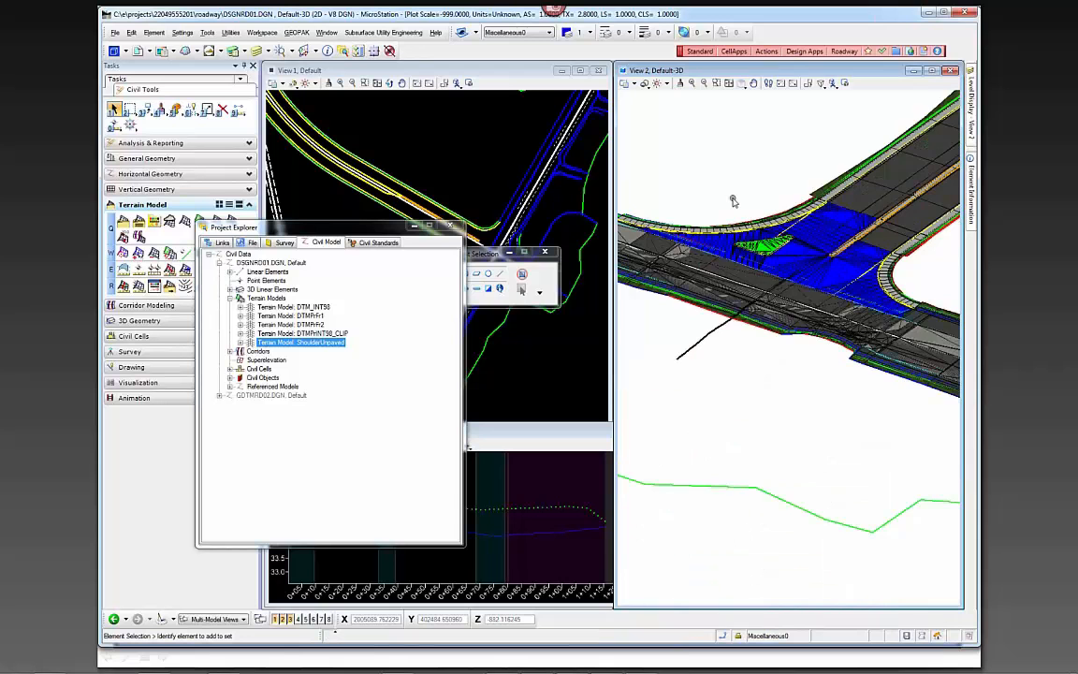
pyautogui.keyDown('shift'); pyautogui.moveTo(859, 294); pyautogui.dragTo(803, 266, button='middle'); pyautogui.keyUp('shift')
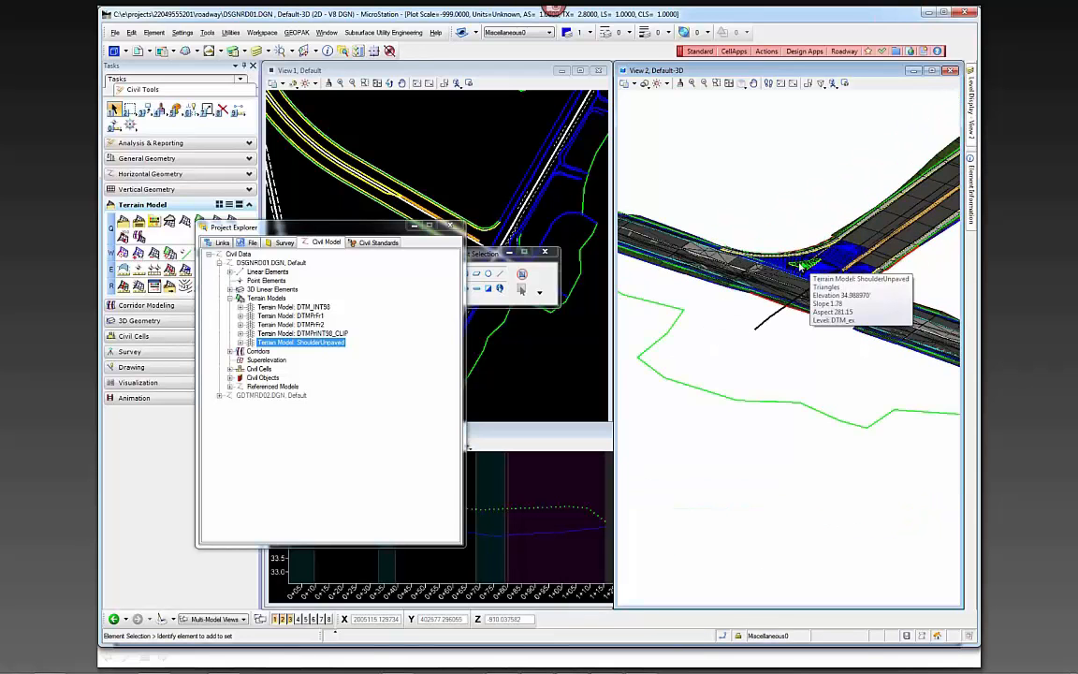
pyautogui.scroll(3, 803, 266)
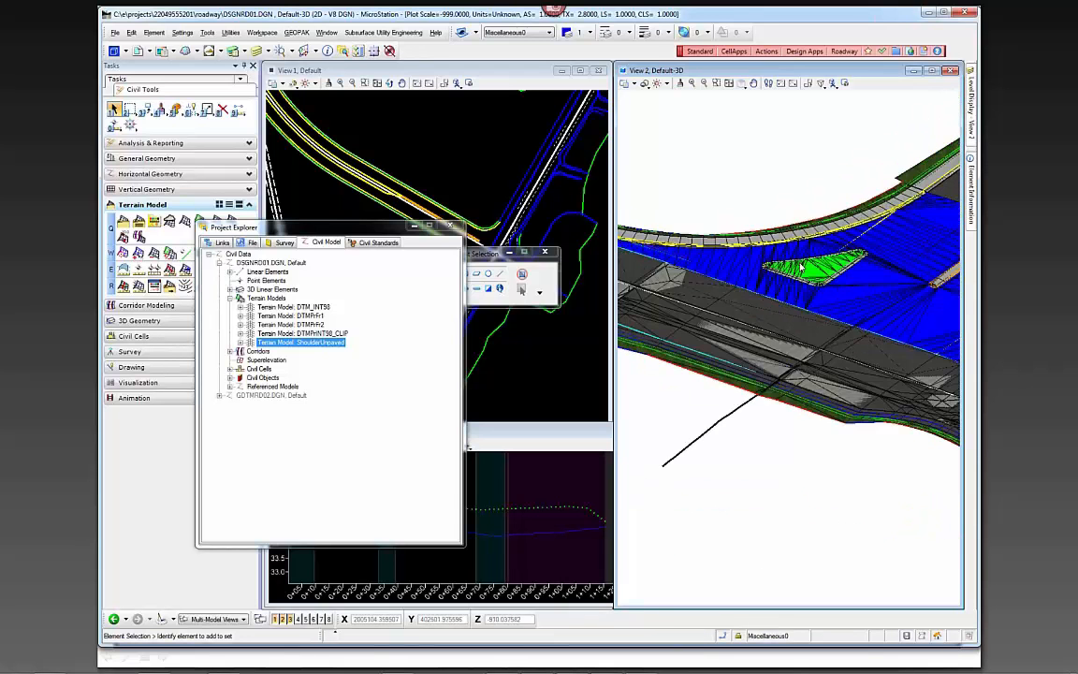
pyautogui.scroll(-1, 736, 257)
pyautogui.scroll(-2, 737, 256)
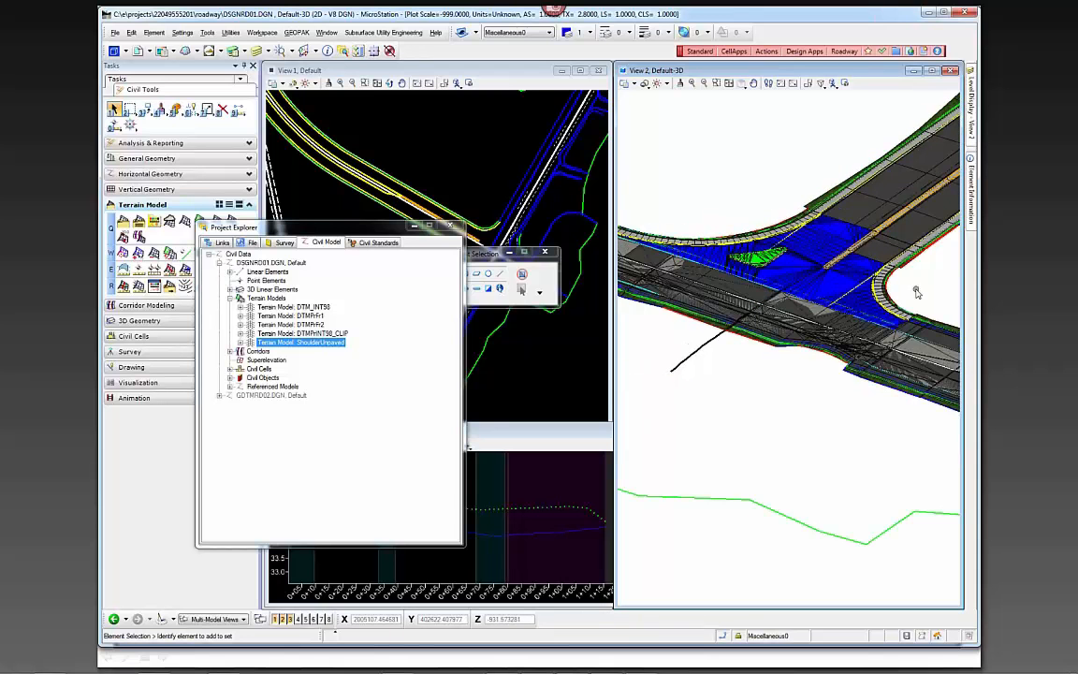
pyautogui.scroll(4, 914, 295)
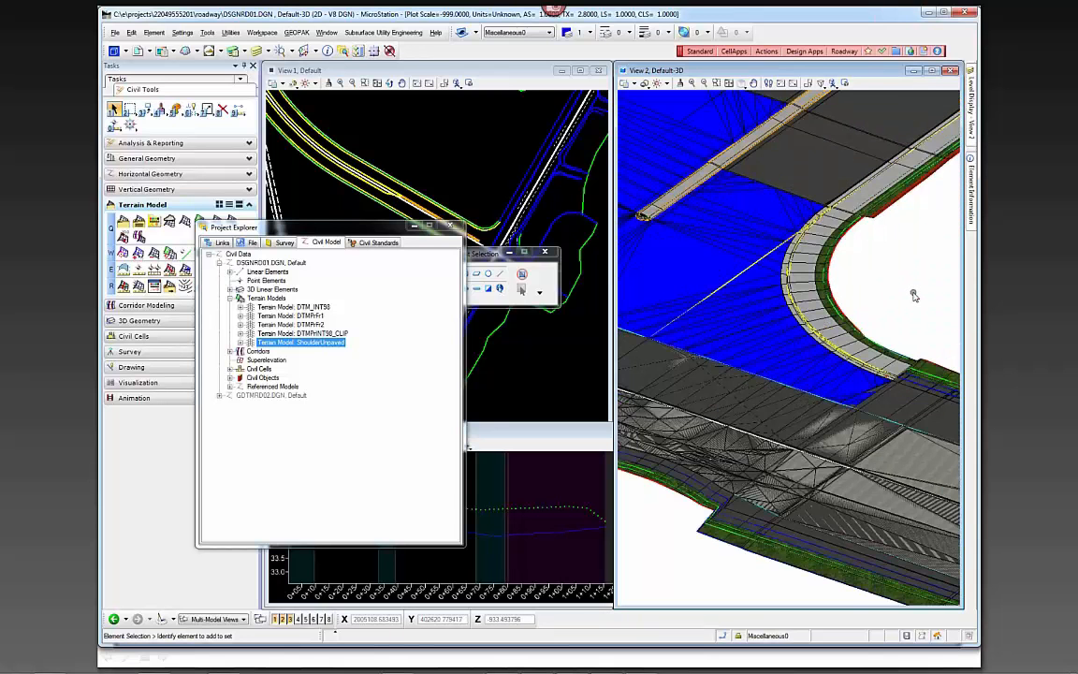
# Step: Put away Project Explorer and the element selection settings, start placing a civil cell and open the list of available cells
pyautogui.click(411, 227)
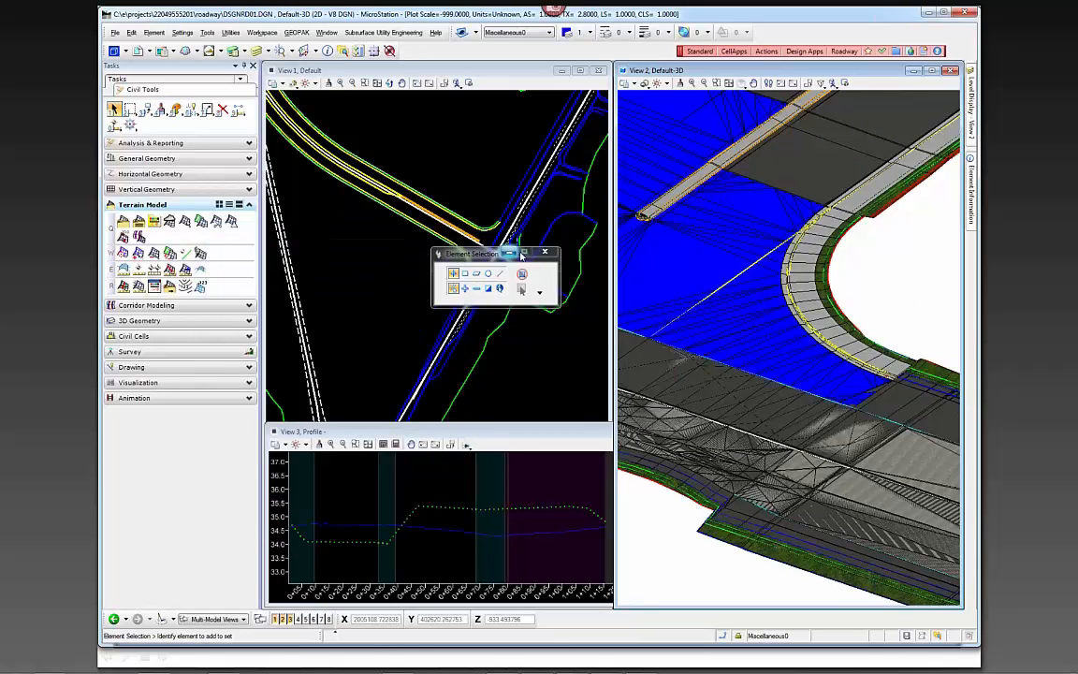
pyautogui.click(544, 253)
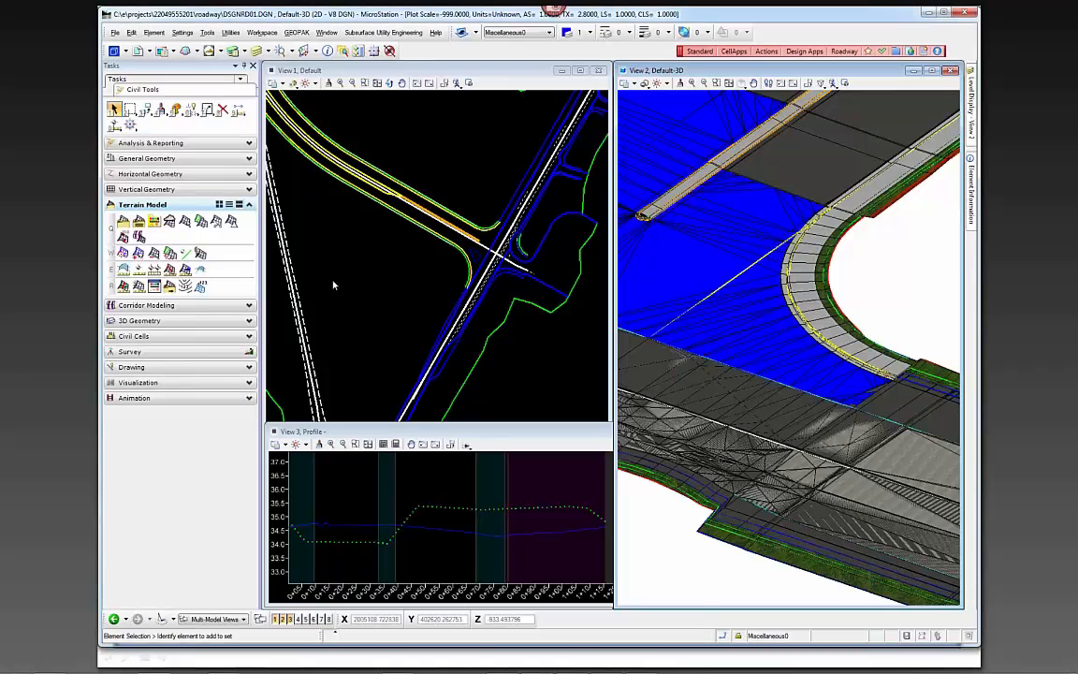
pyautogui.click(126, 336)
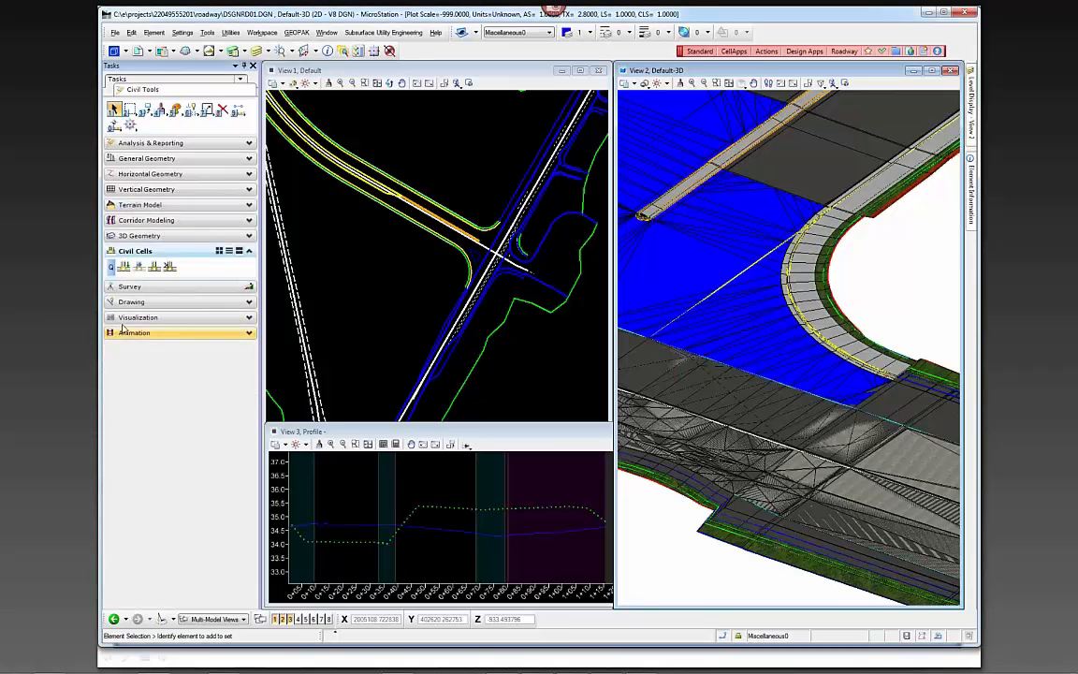
pyautogui.click(124, 268)
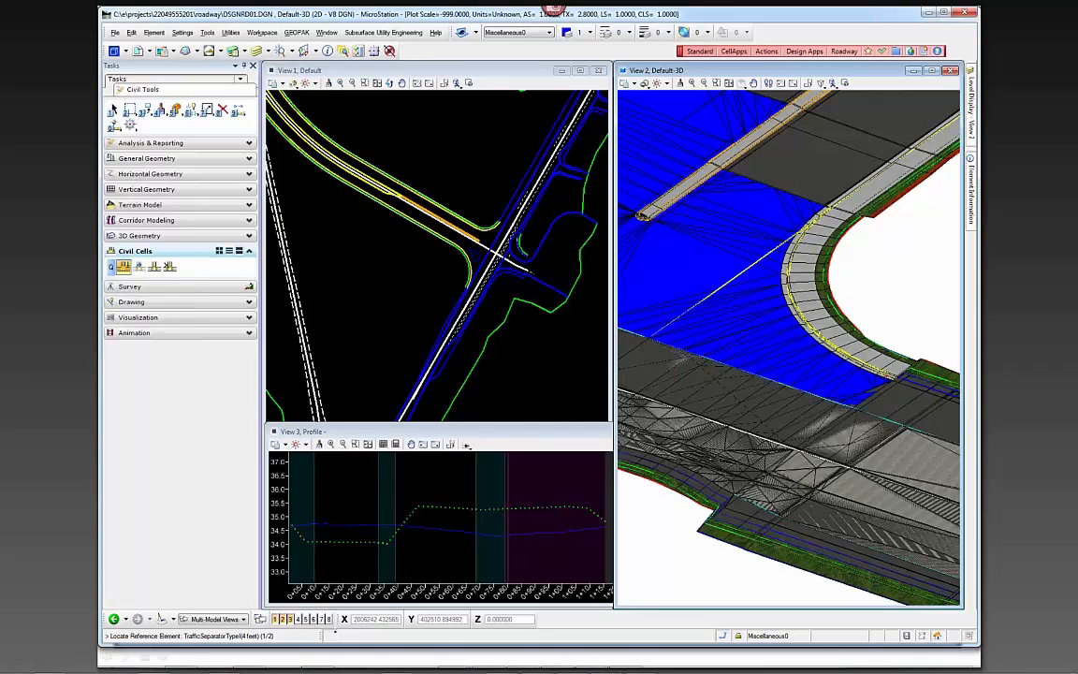
pyautogui.moveTo(462, 659)
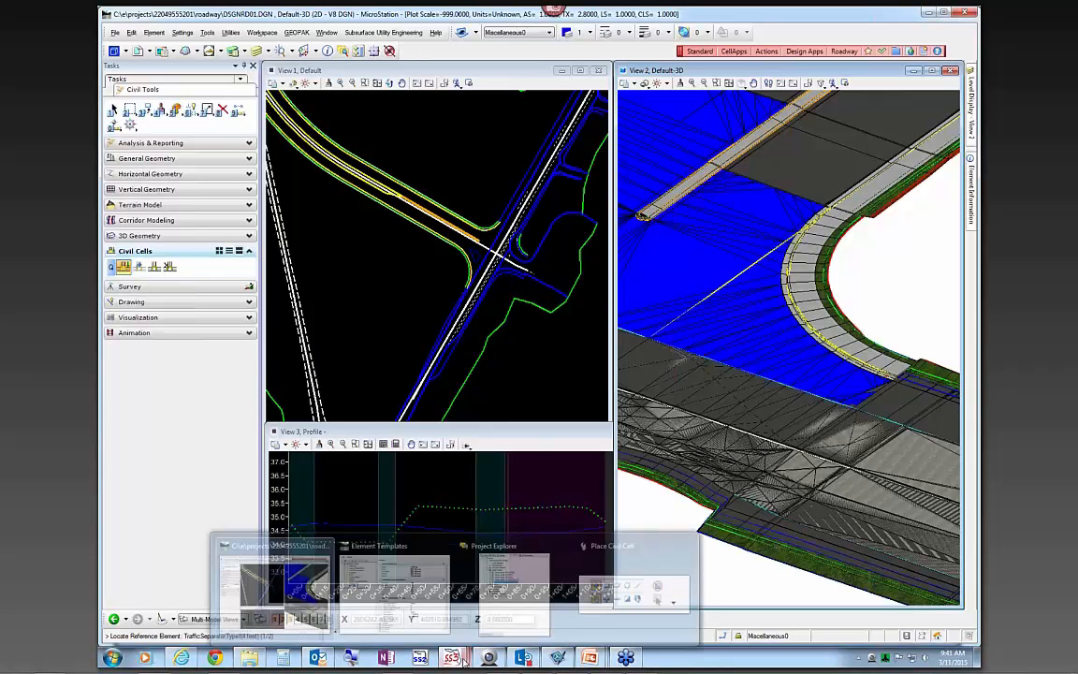
pyautogui.click(629, 591)
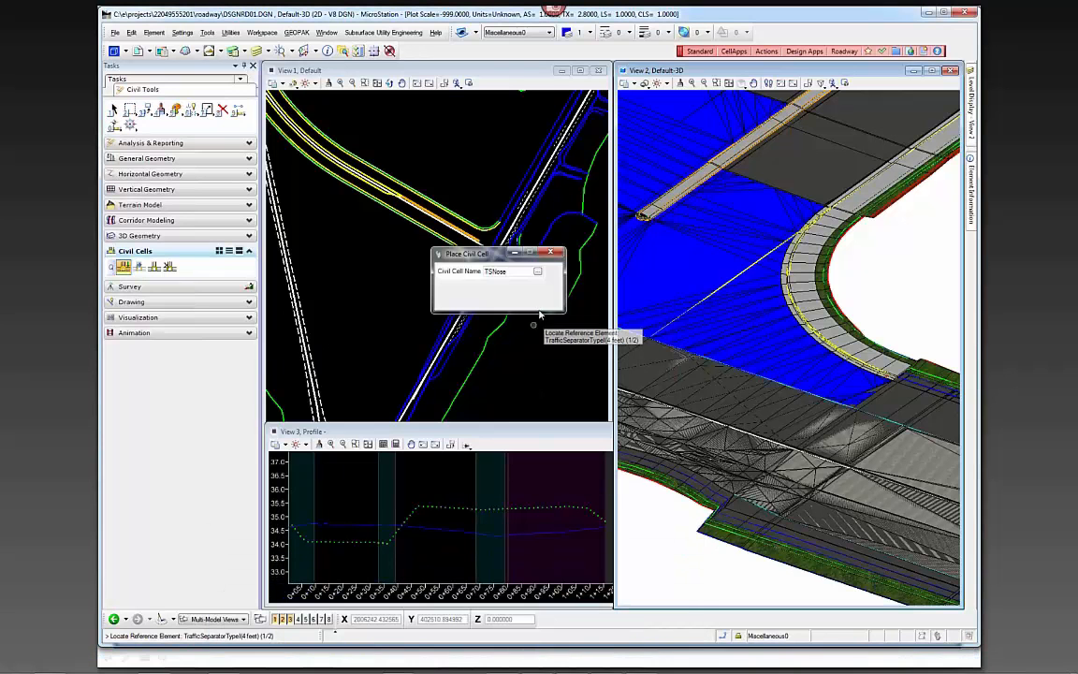
pyautogui.click(537, 271)
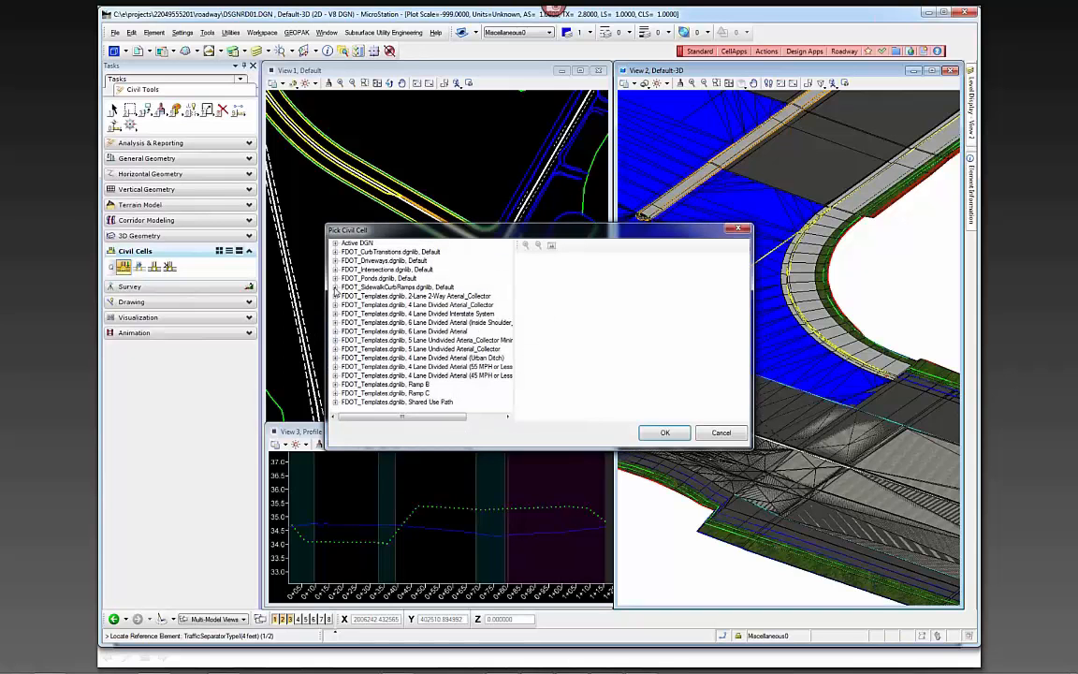
# Step: Compare the previews of the curb ramp civil cells in the FDOT_SidewalkCurbRamps library, including the 3DCR-B and 3DCR-G variants
pyautogui.click(335, 287)
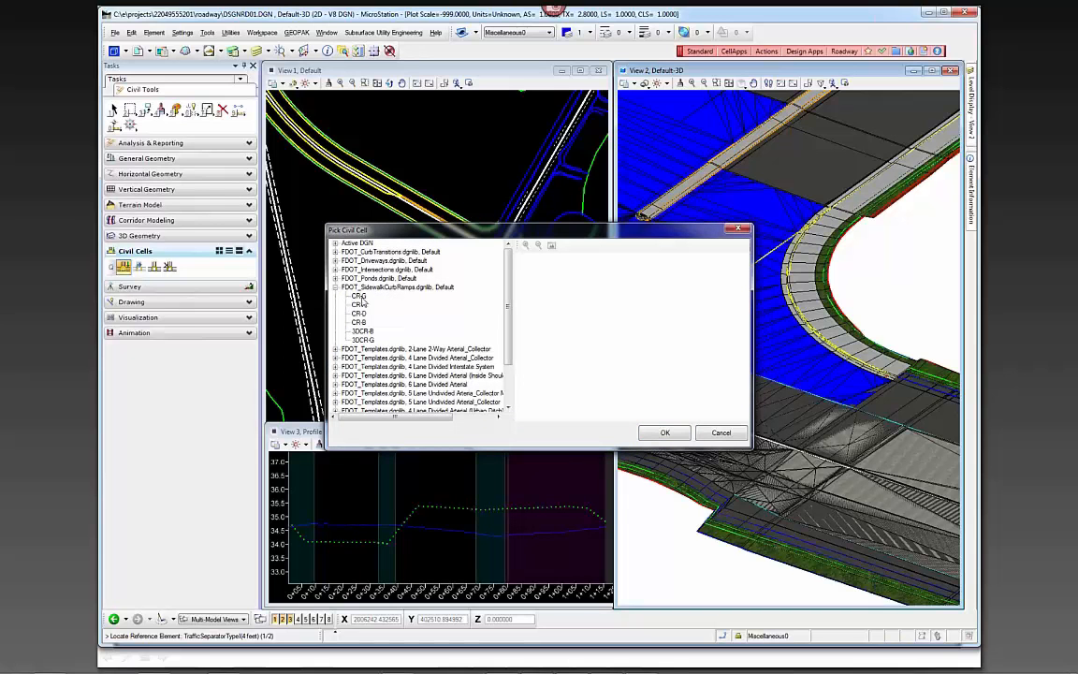
pyautogui.click(356, 297)
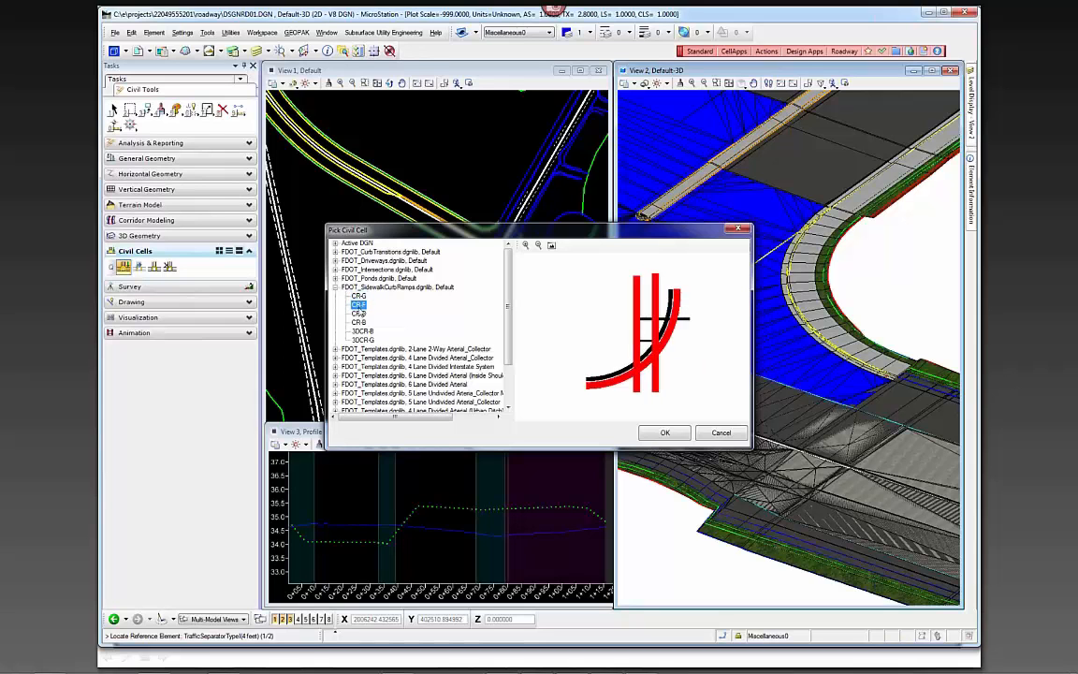
pyautogui.click(358, 313)
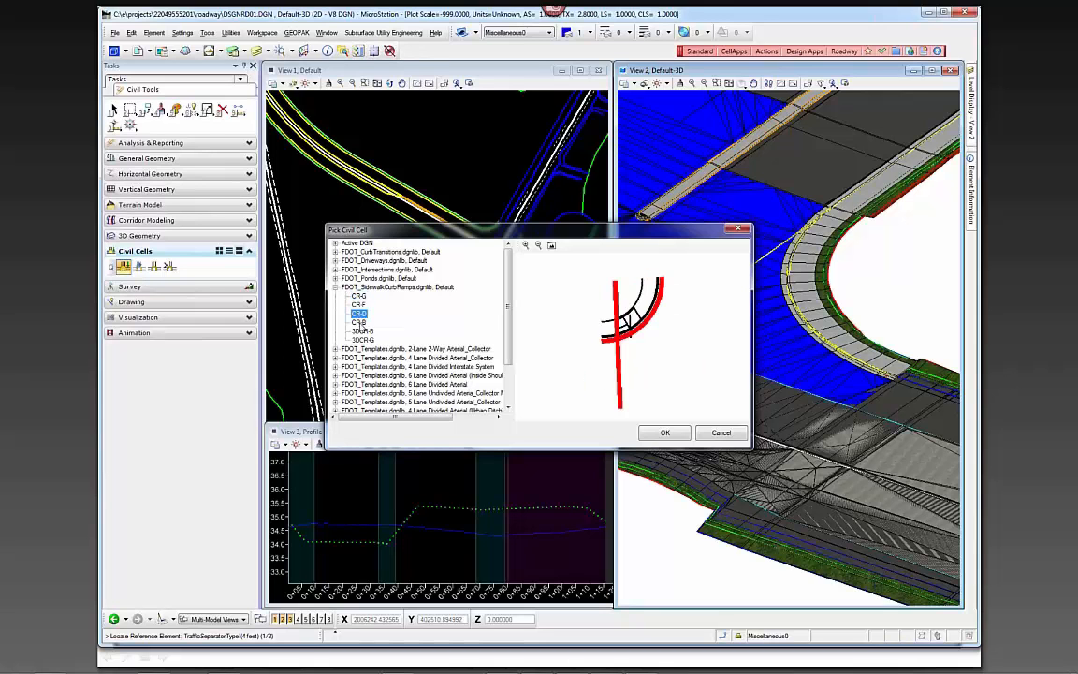
pyautogui.click(359, 322)
pyautogui.click(357, 297)
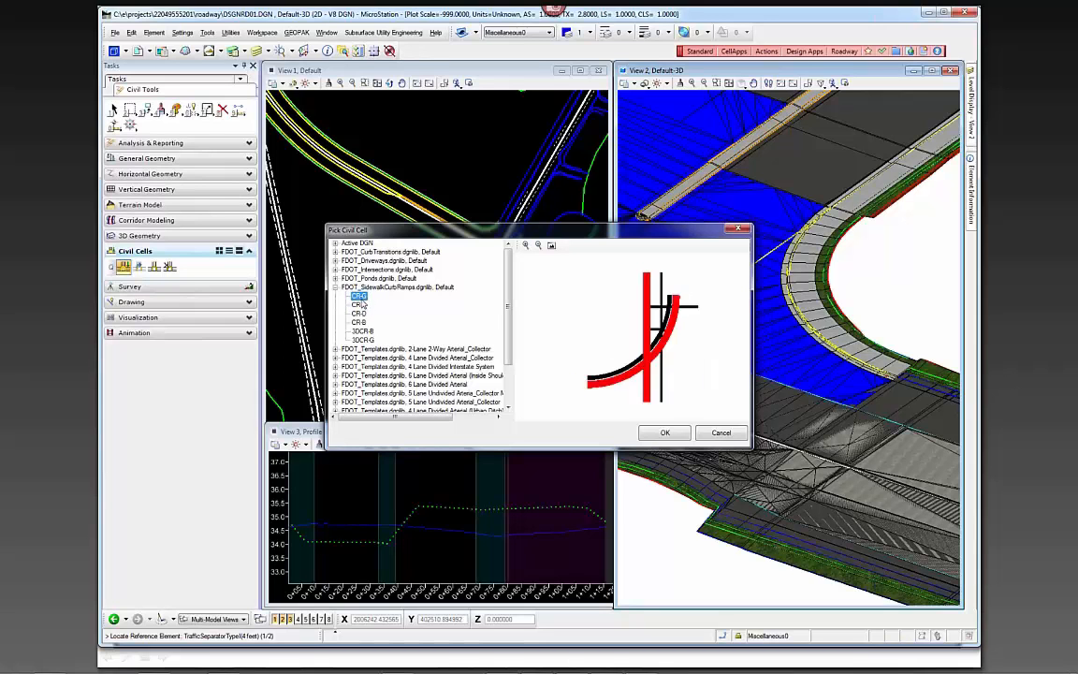
pyautogui.click(359, 305)
pyautogui.click(359, 313)
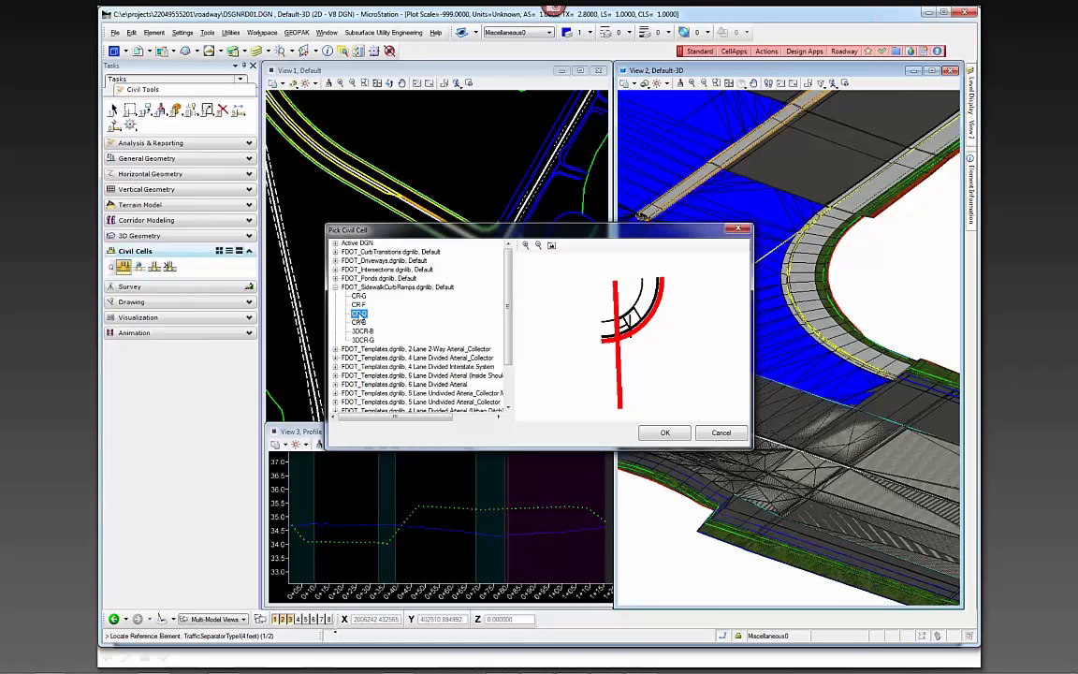
pyautogui.click(359, 305)
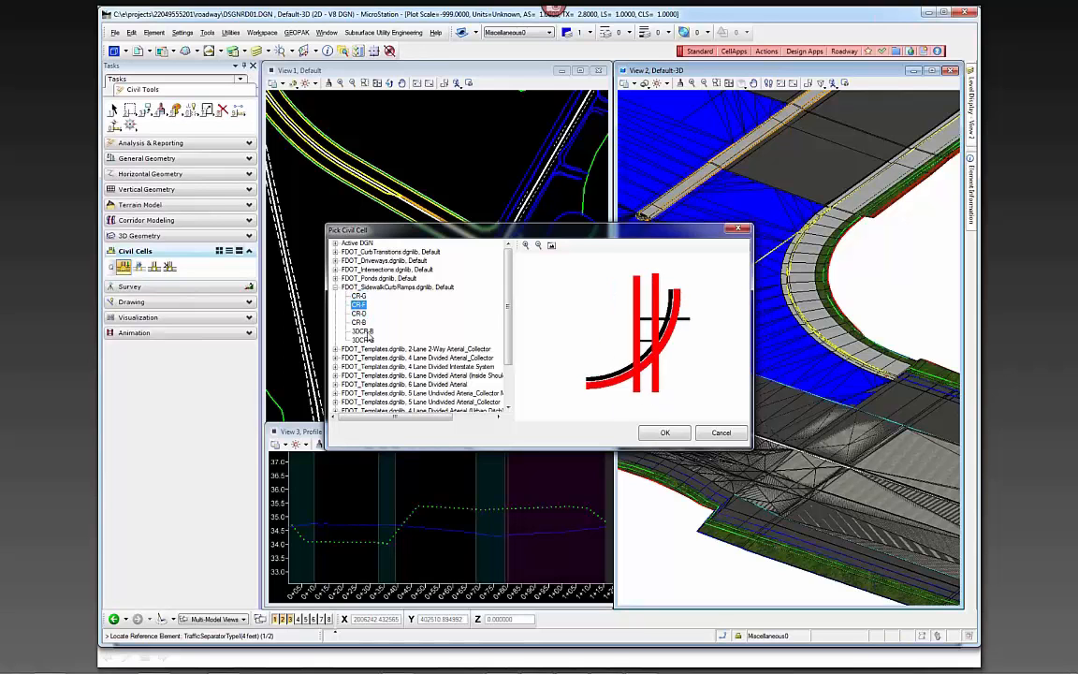
pyautogui.click(363, 332)
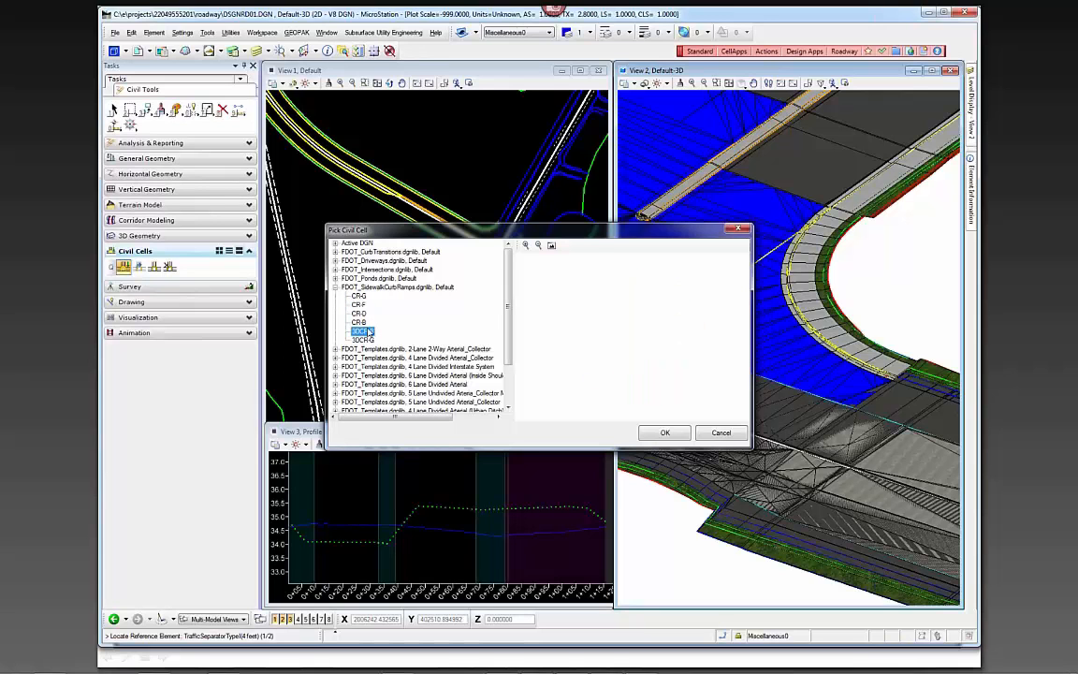
pyautogui.click(358, 296)
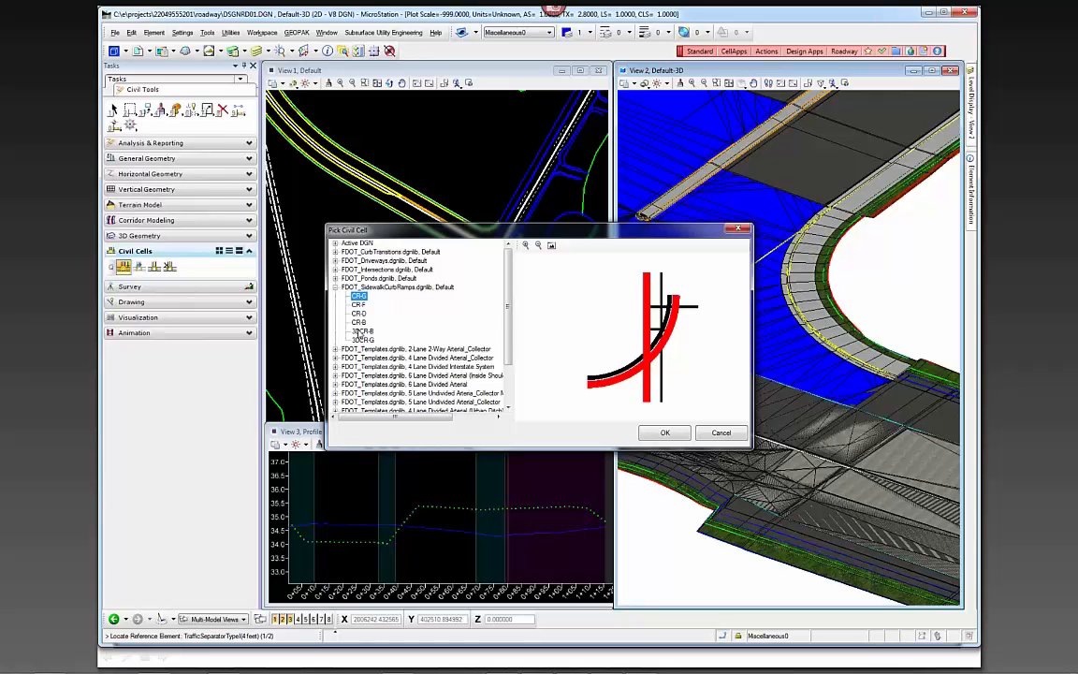
pyautogui.click(362, 331)
pyautogui.click(362, 340)
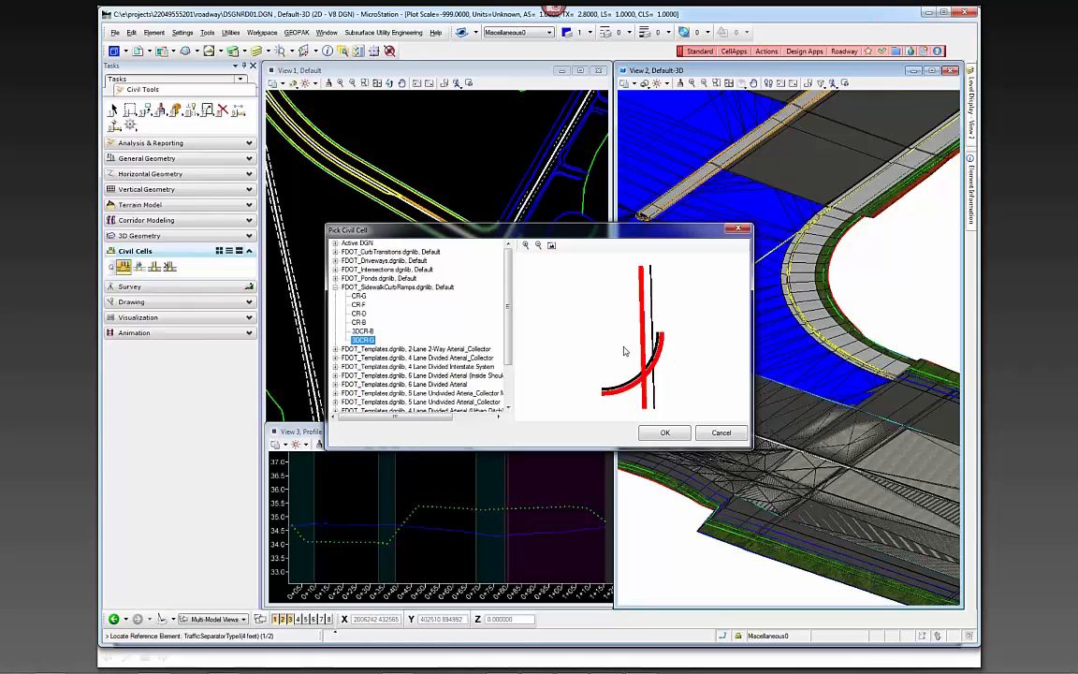
pyautogui.click(664, 434)
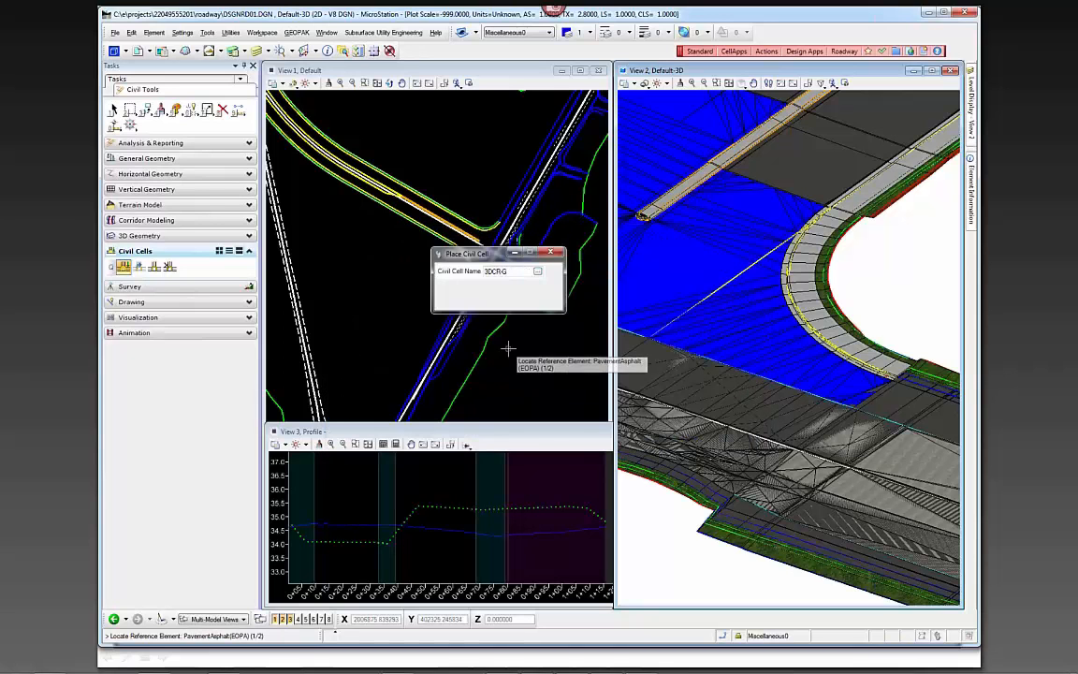
pyautogui.scroll(3, 510, 355)
pyautogui.moveTo(482, 256); pyautogui.dragTo(503, 399)
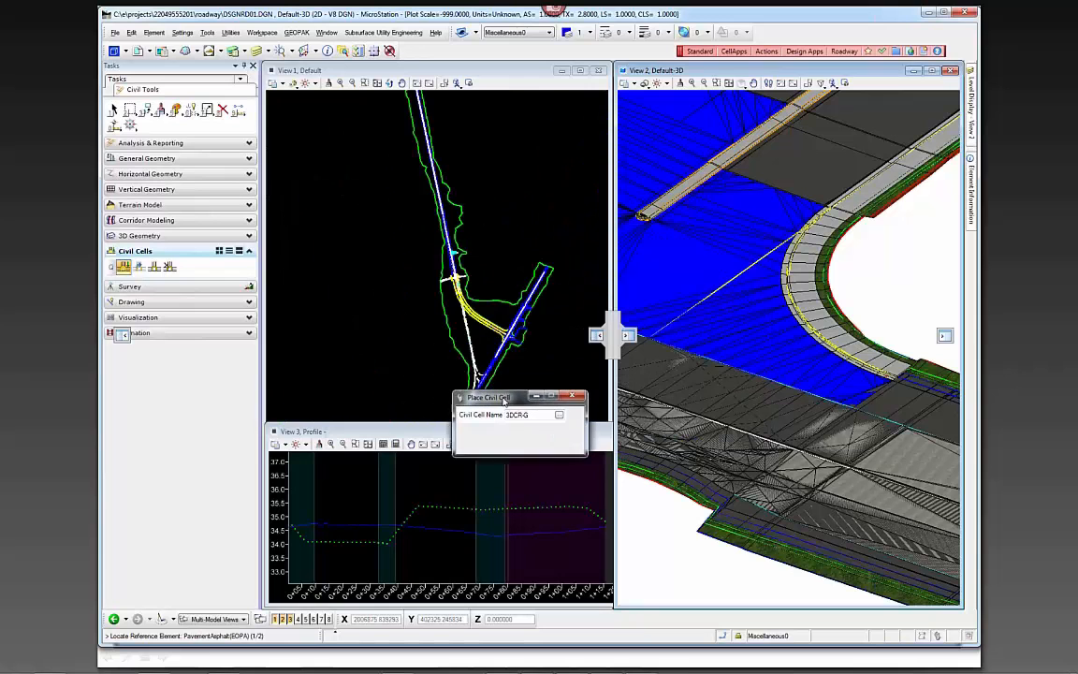
pyautogui.scroll(3, 456, 290)
pyautogui.scroll(4, 455, 264)
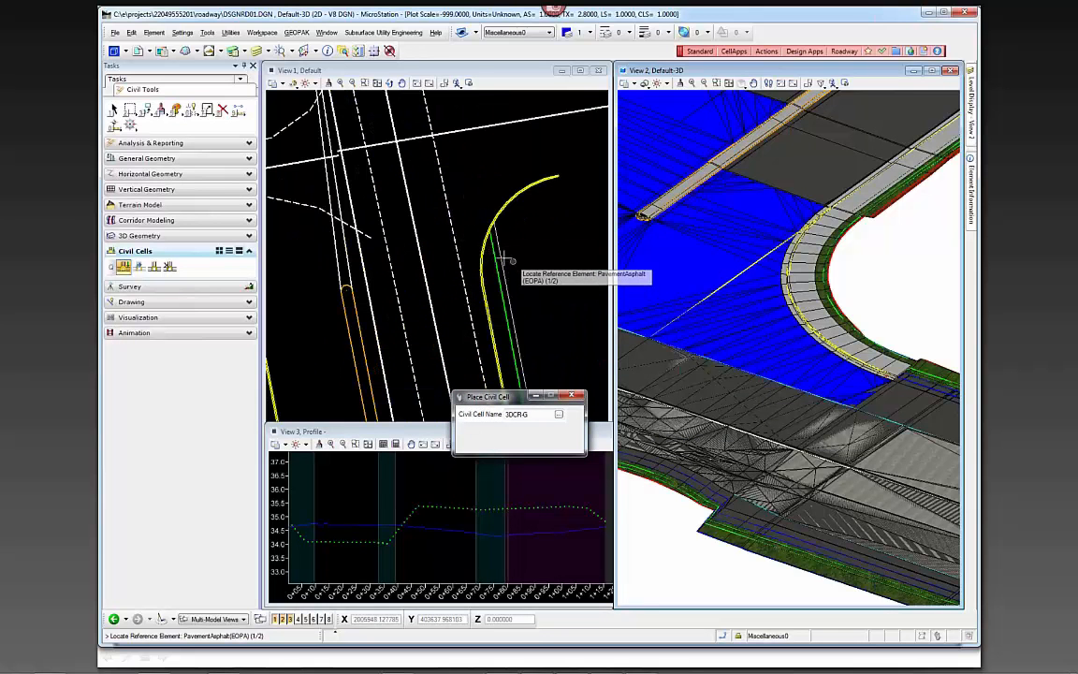
pyautogui.moveTo(493, 251)
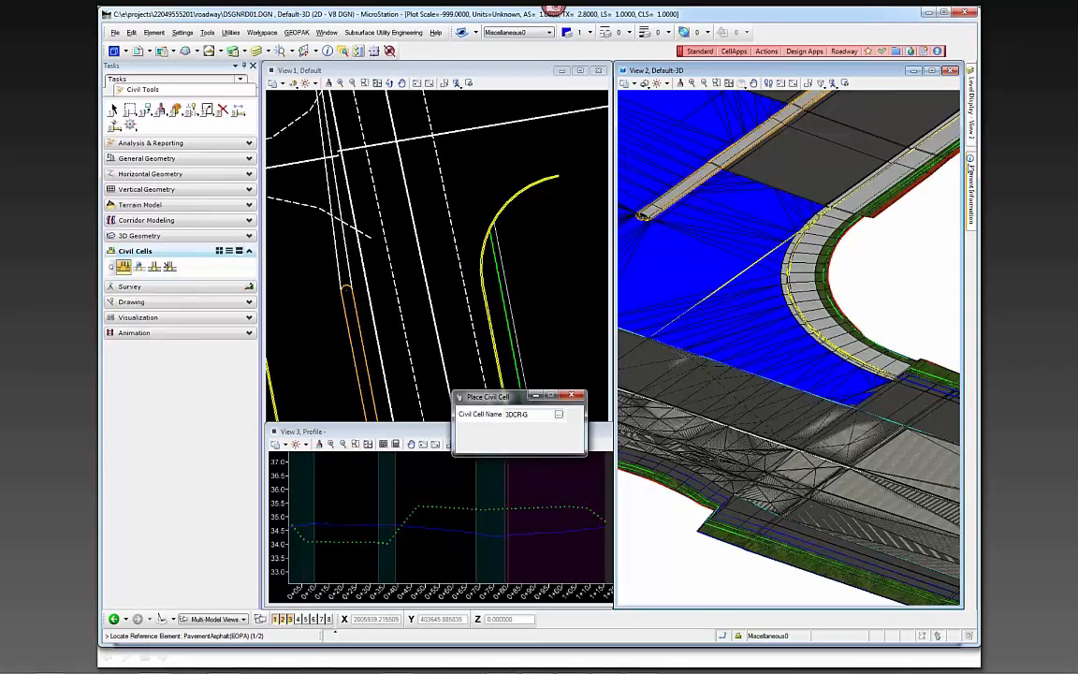
pyautogui.moveTo(973, 147)
pyautogui.moveTo(973, 121)
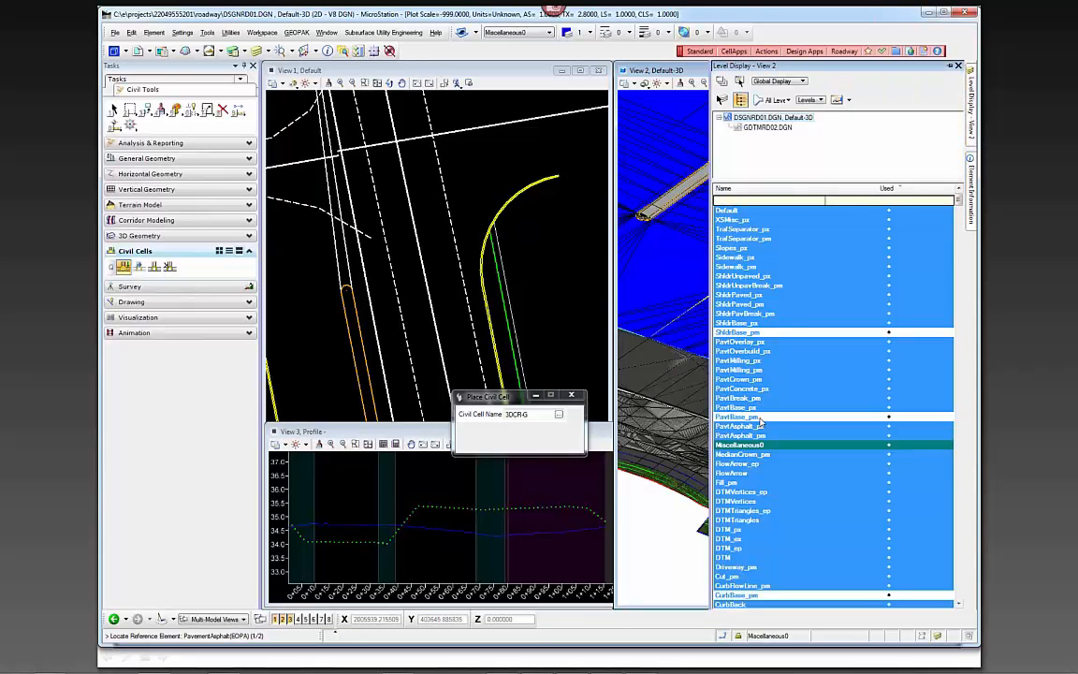
pyautogui.click(527, 241)
pyautogui.moveTo(971, 108)
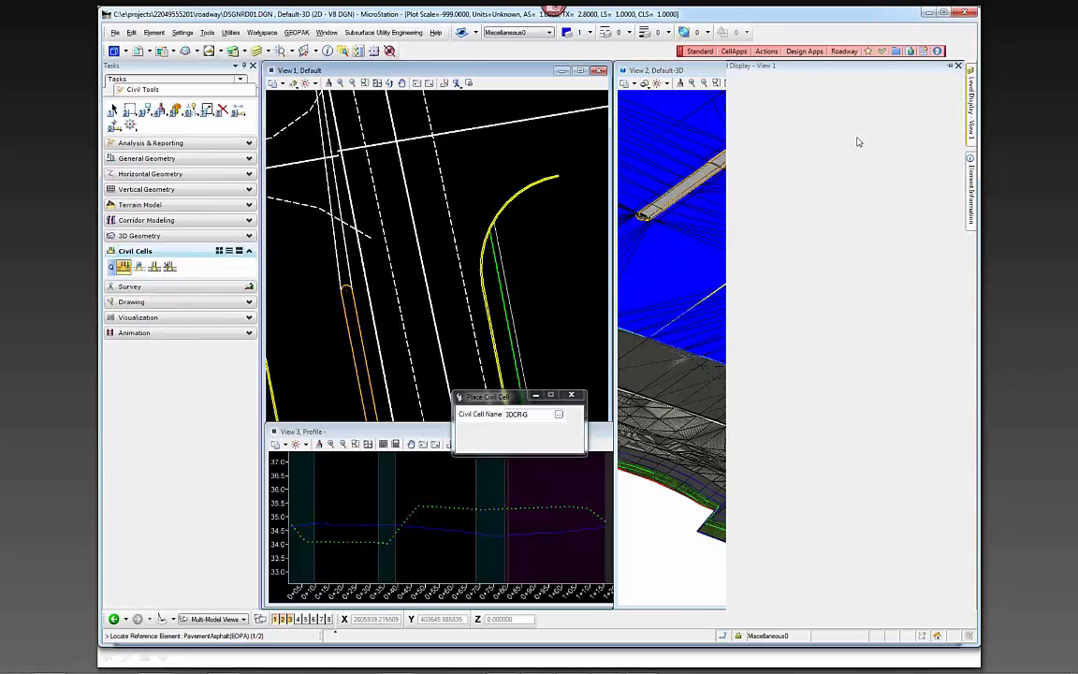
pyautogui.press('Escape')
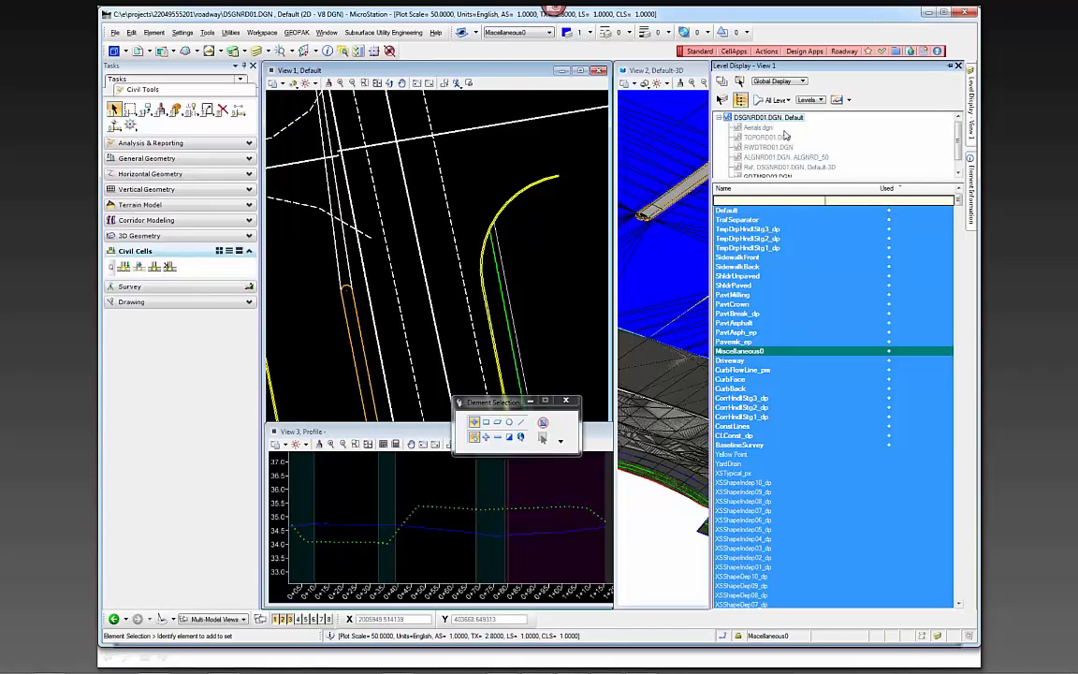
# Step: Enlarge the 2D plan view over the profile view and turn off its PavtBreak_dp level
pyautogui.click(505, 71)
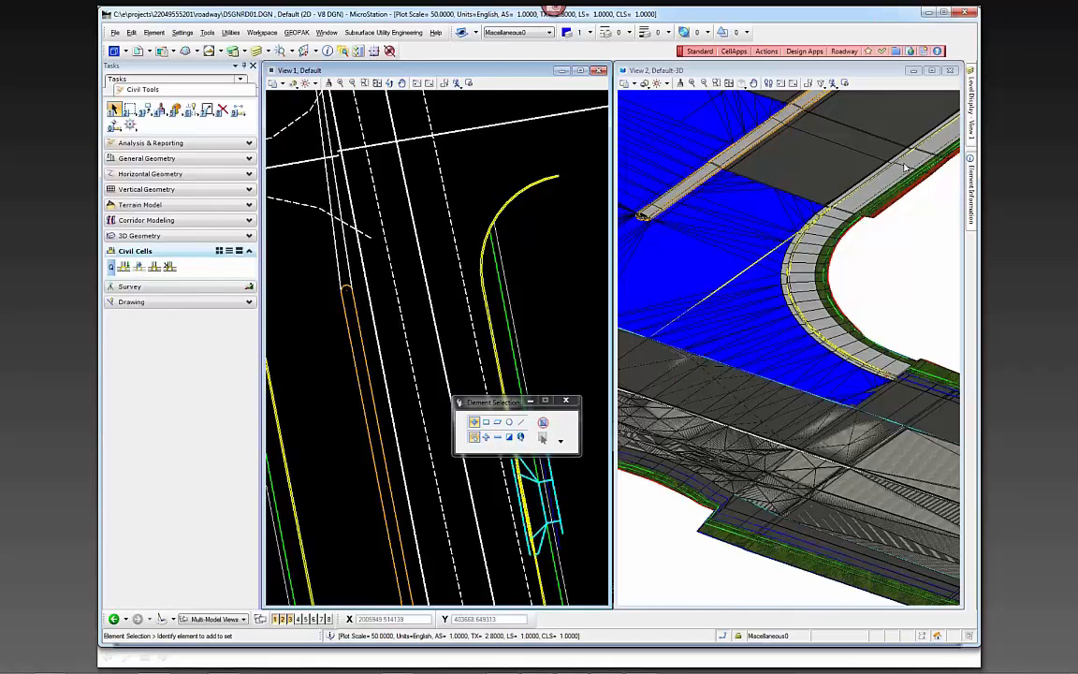
pyautogui.moveTo(970, 94)
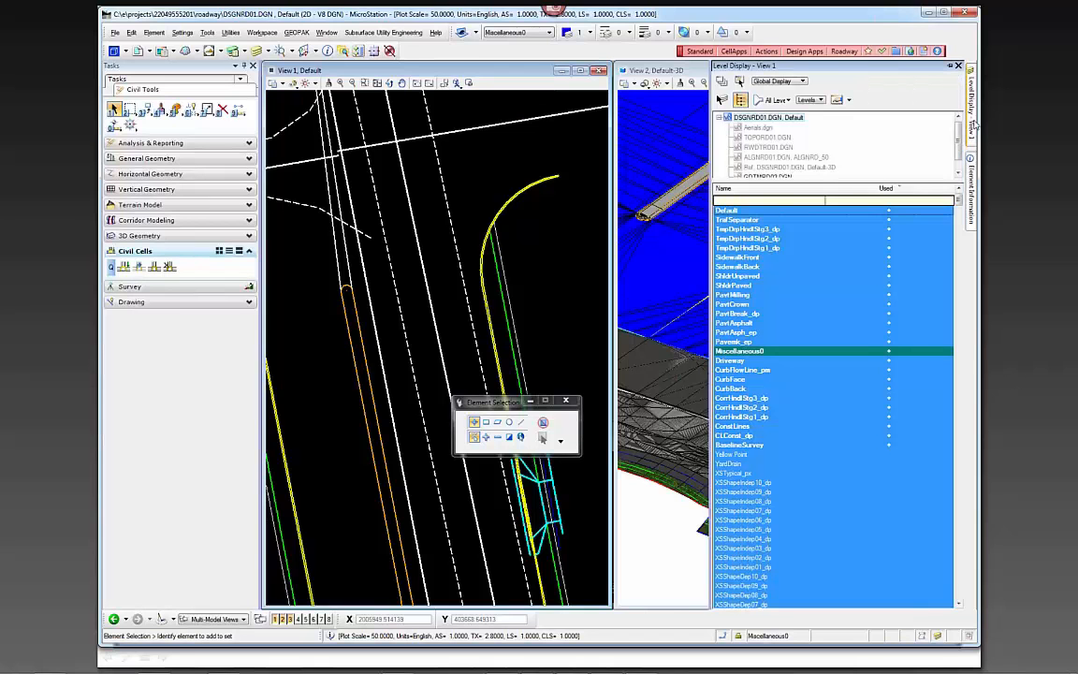
pyautogui.click(749, 325)
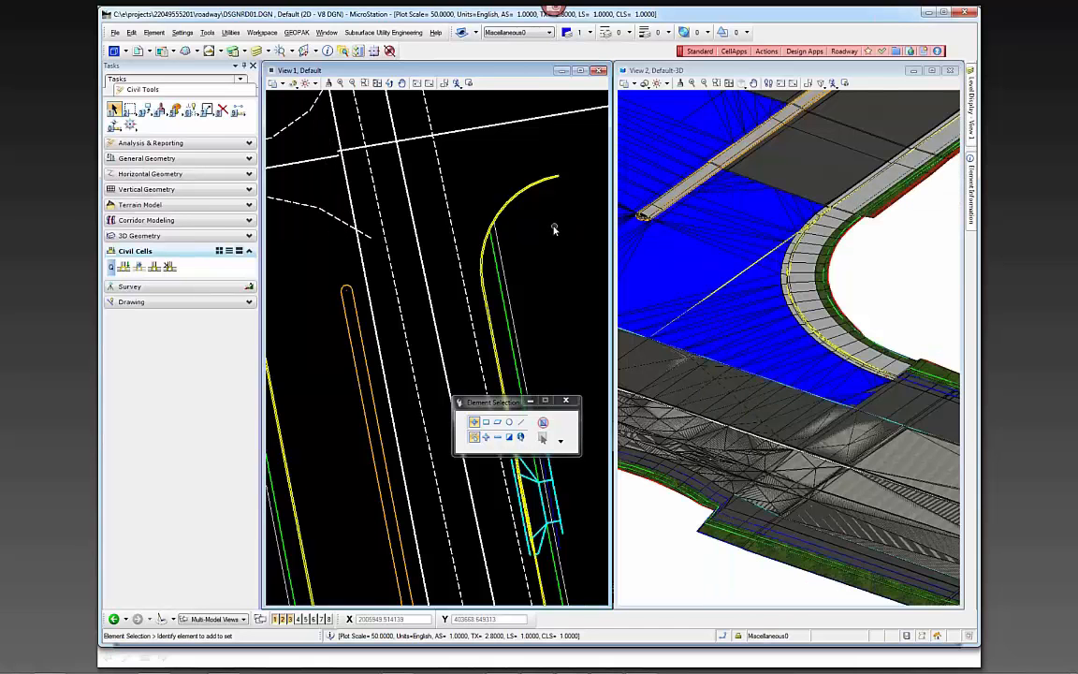
pyautogui.moveTo(970, 93)
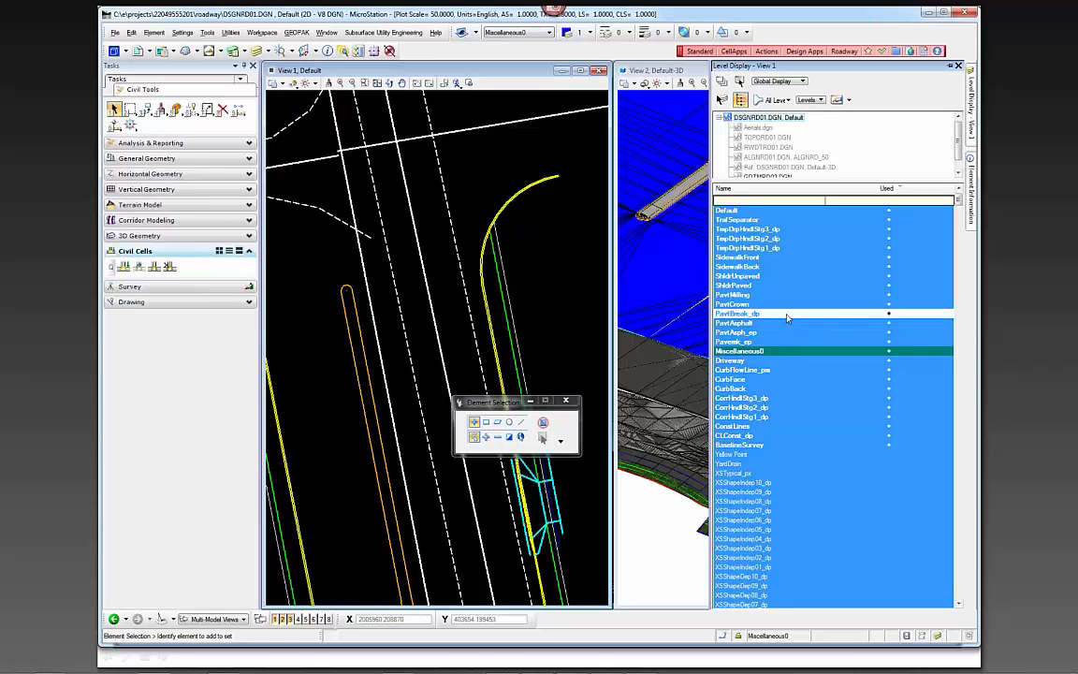
pyautogui.click(814, 323)
# Step: Start placing the CR-B civil cell from FDOT_SidewalkCurbRamps, with the plan view at the curb return beside the triangular island
pyautogui.scroll(-4, 477, 280)
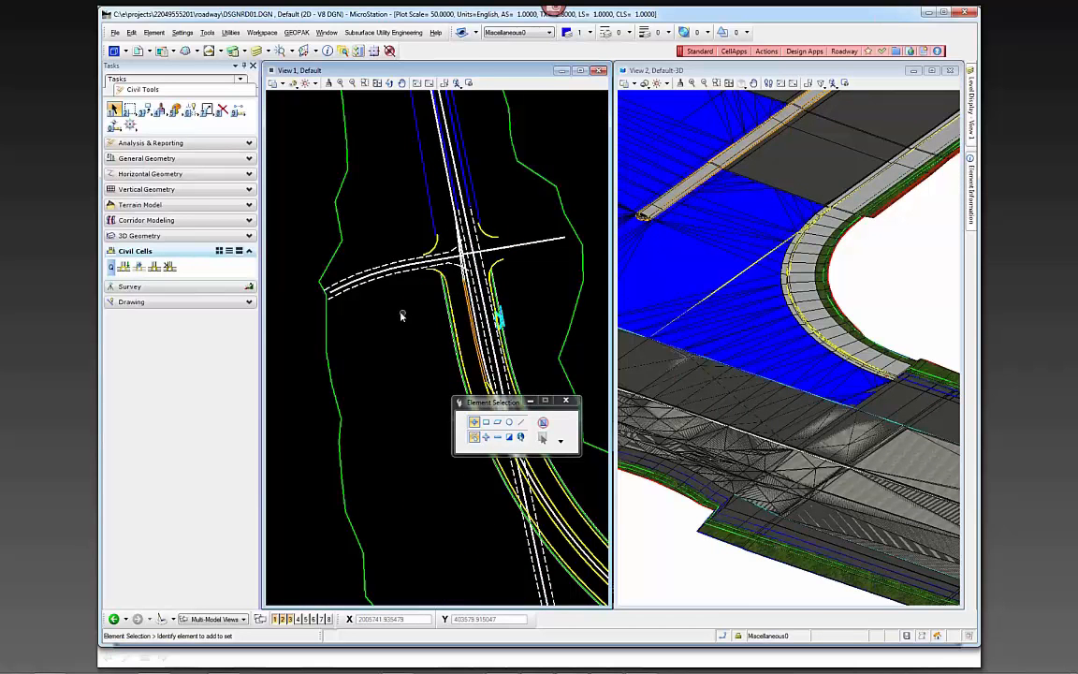
pyautogui.scroll(-3, 402, 314)
pyautogui.scroll(3, 560, 474)
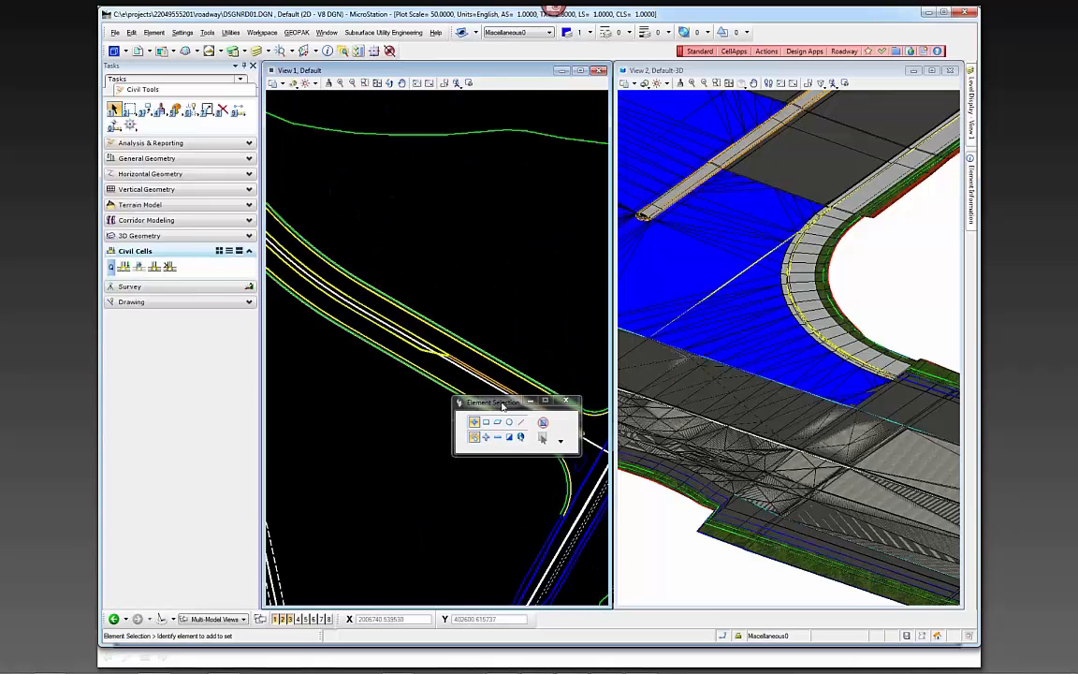
pyautogui.moveTo(503, 404); pyautogui.dragTo(502, 240)
pyautogui.scroll(2, 556, 461)
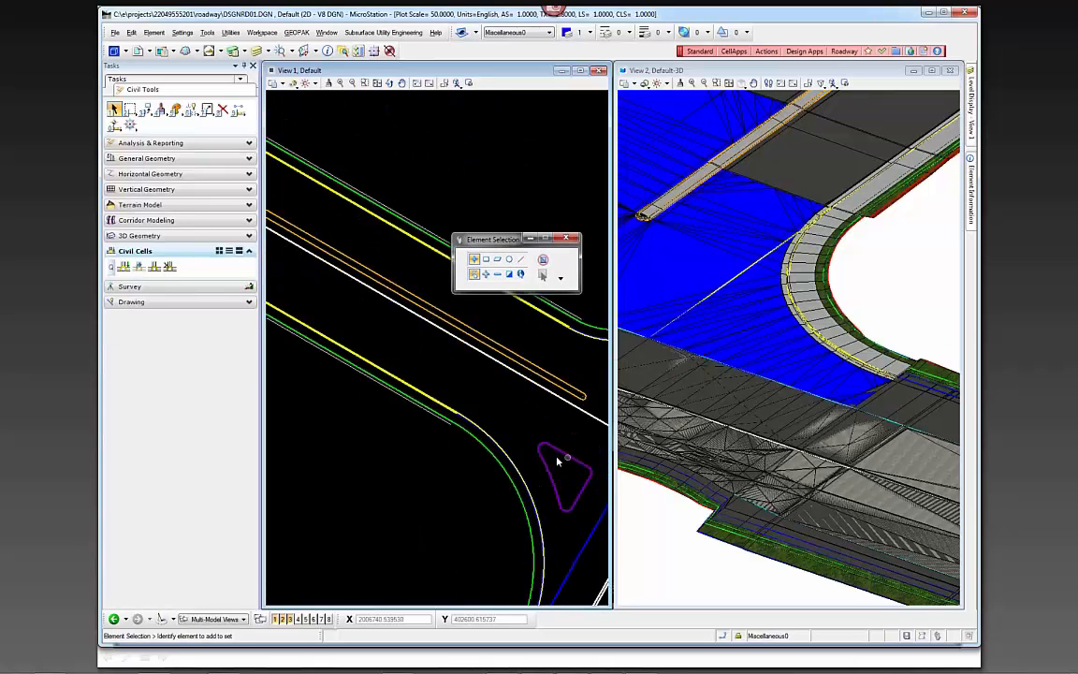
pyautogui.scroll(-2, 556, 461)
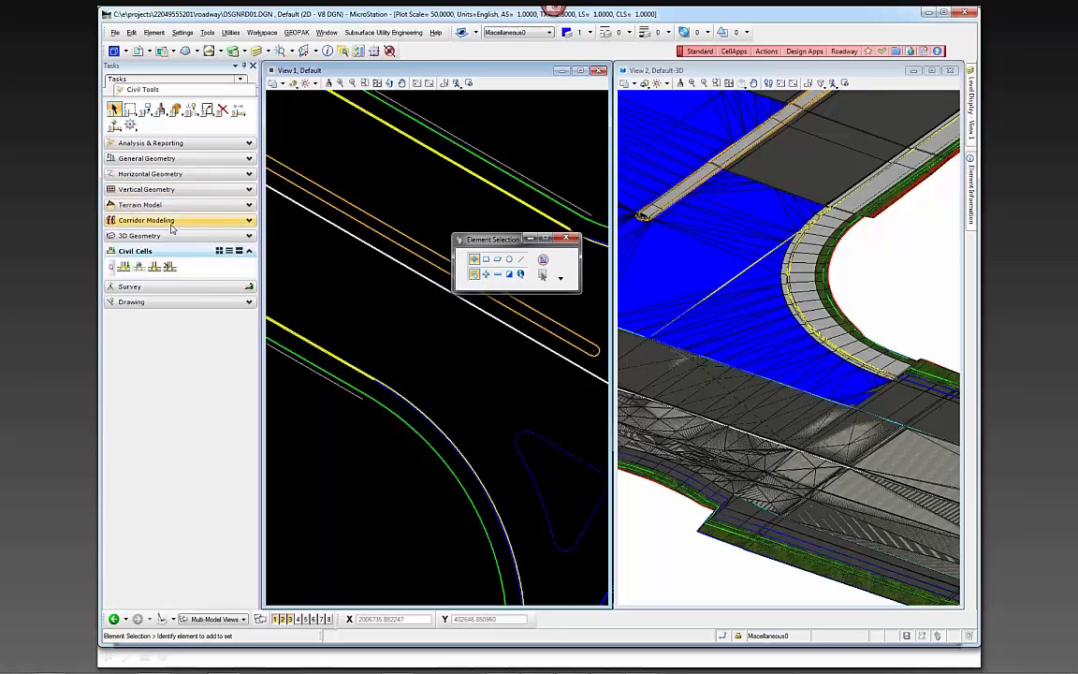
pyautogui.click(123, 266)
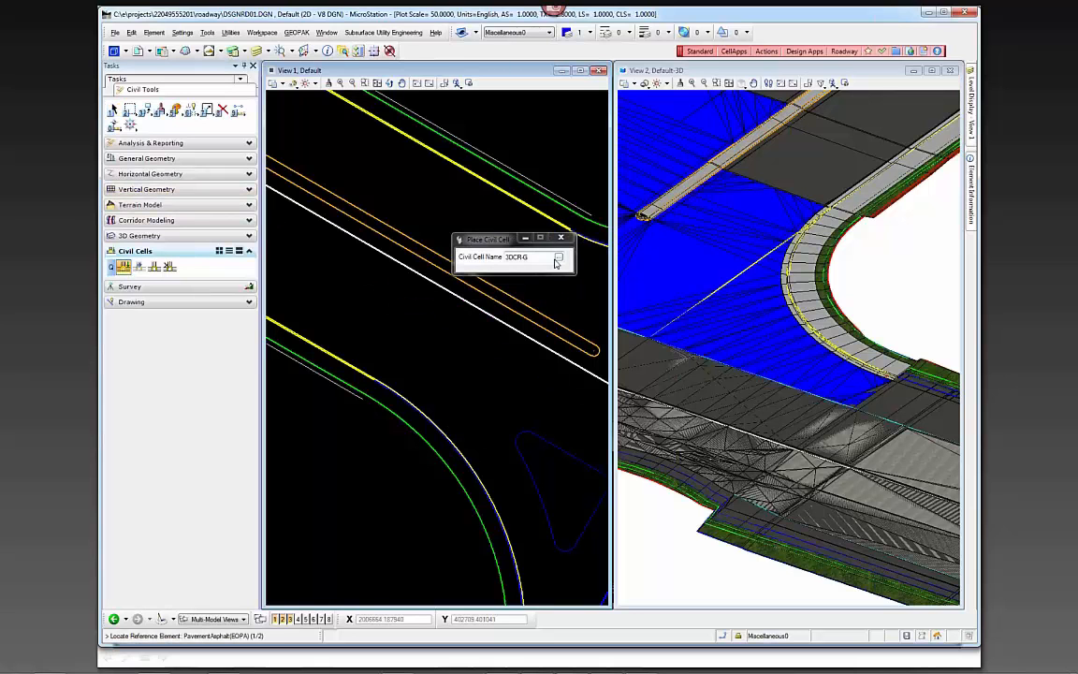
pyautogui.click(558, 259)
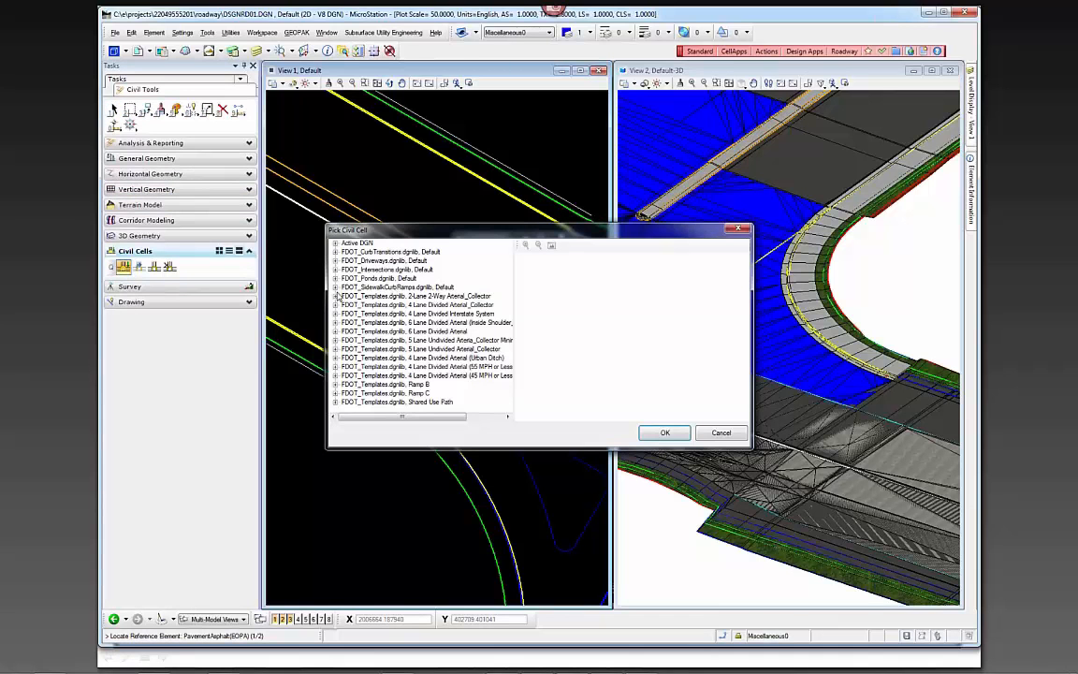
pyautogui.click(335, 287)
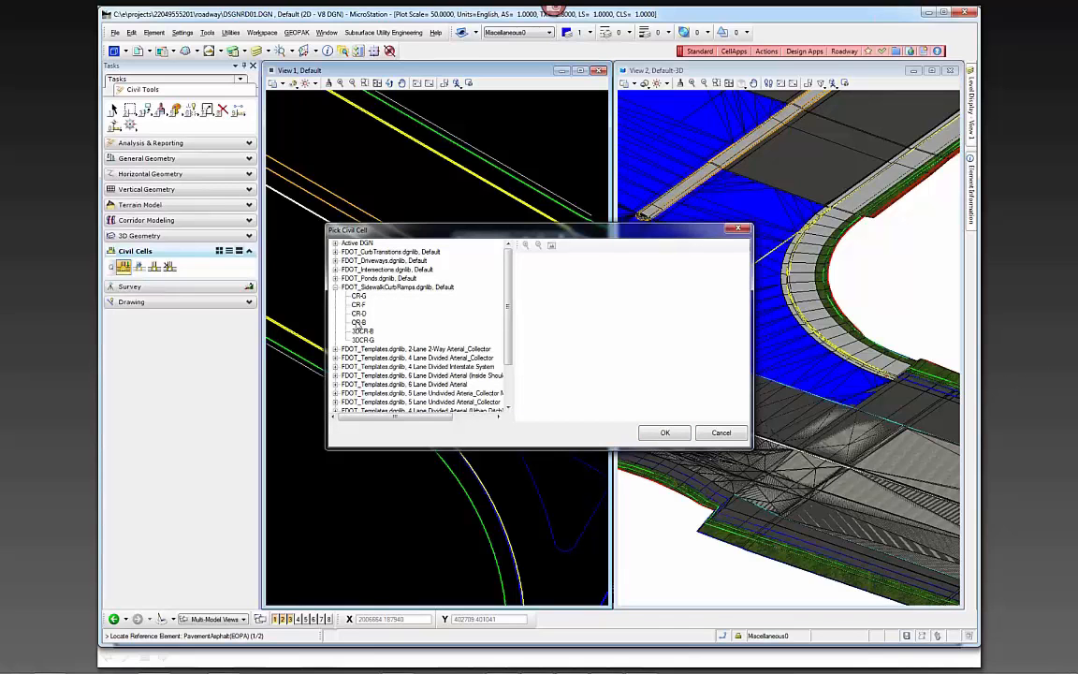
pyautogui.click(359, 322)
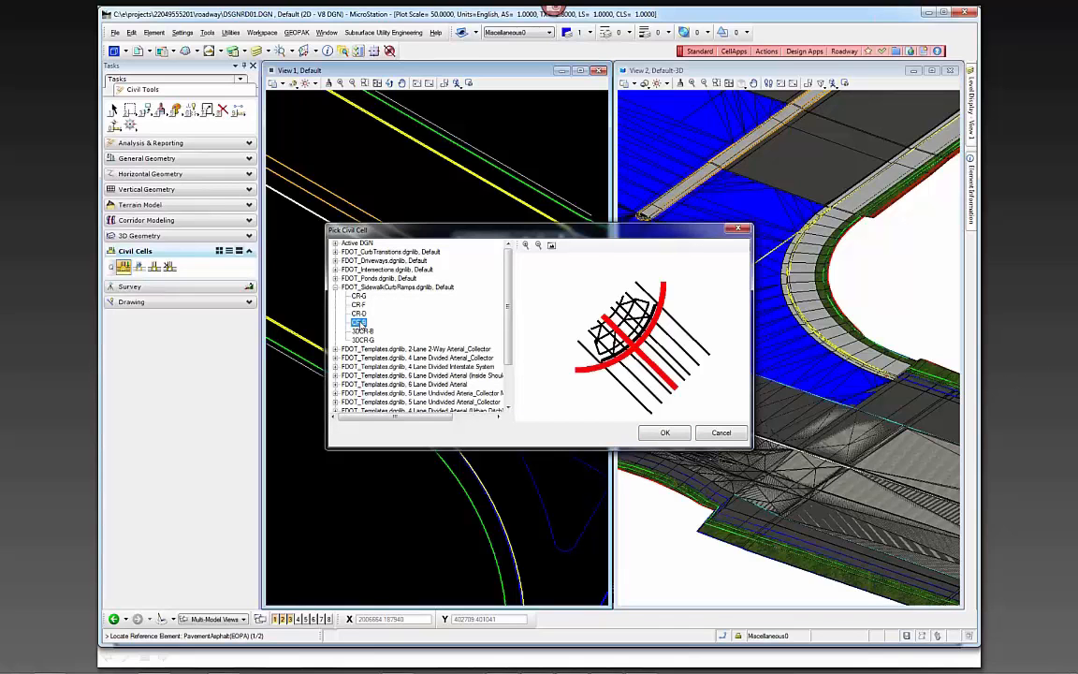
pyautogui.click(666, 432)
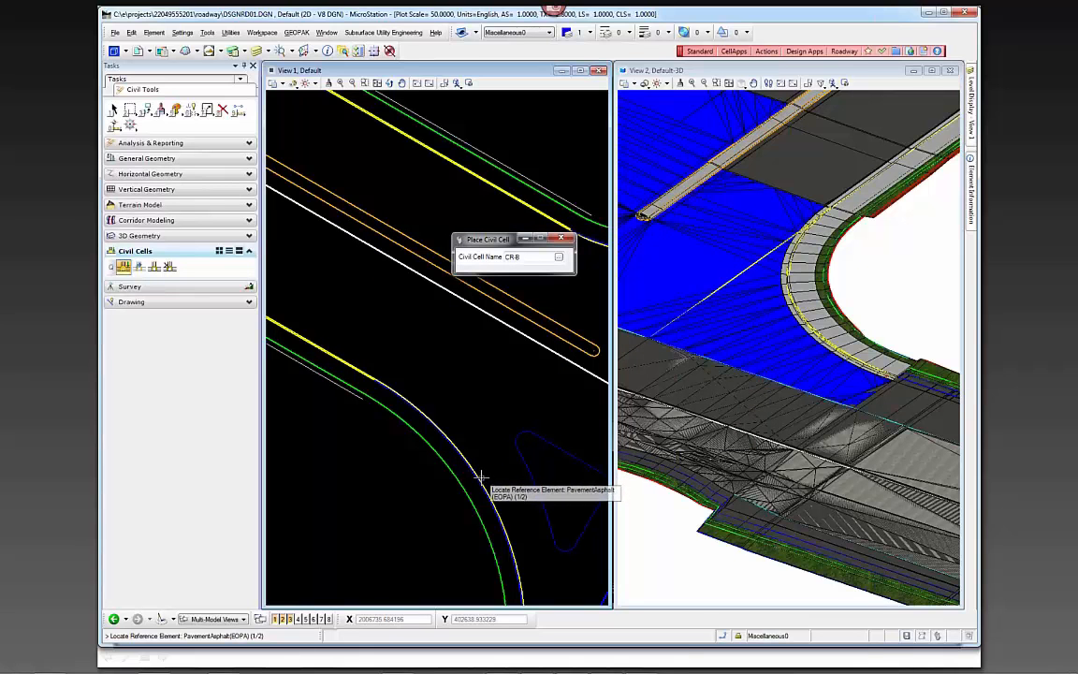
pyautogui.click(480, 477)
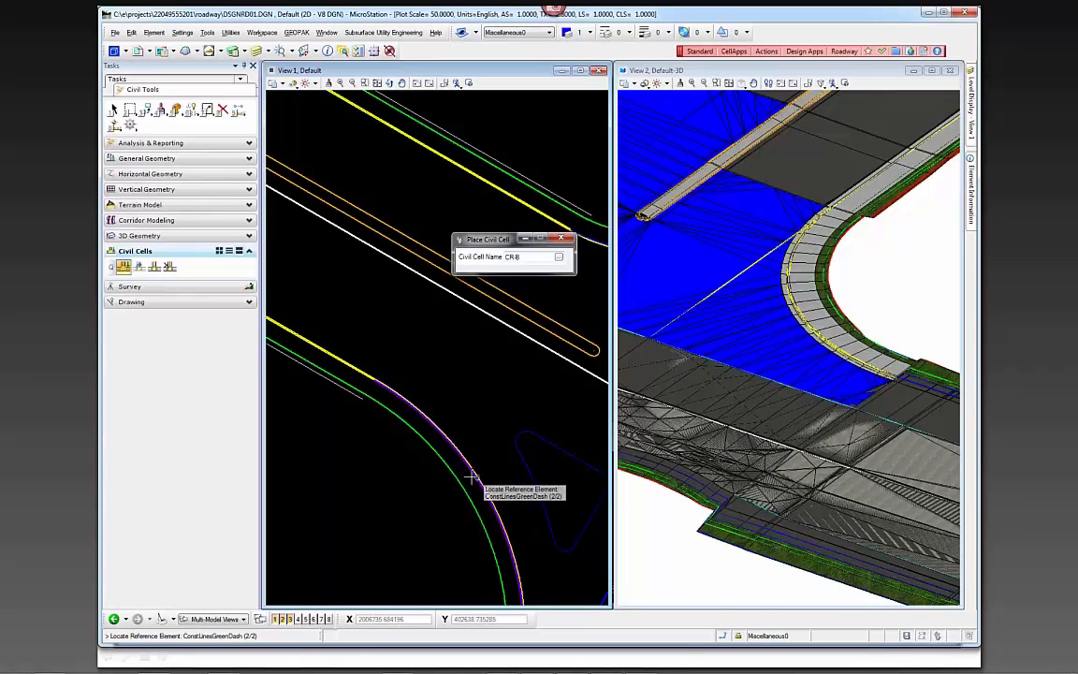
pyautogui.click(454, 477)
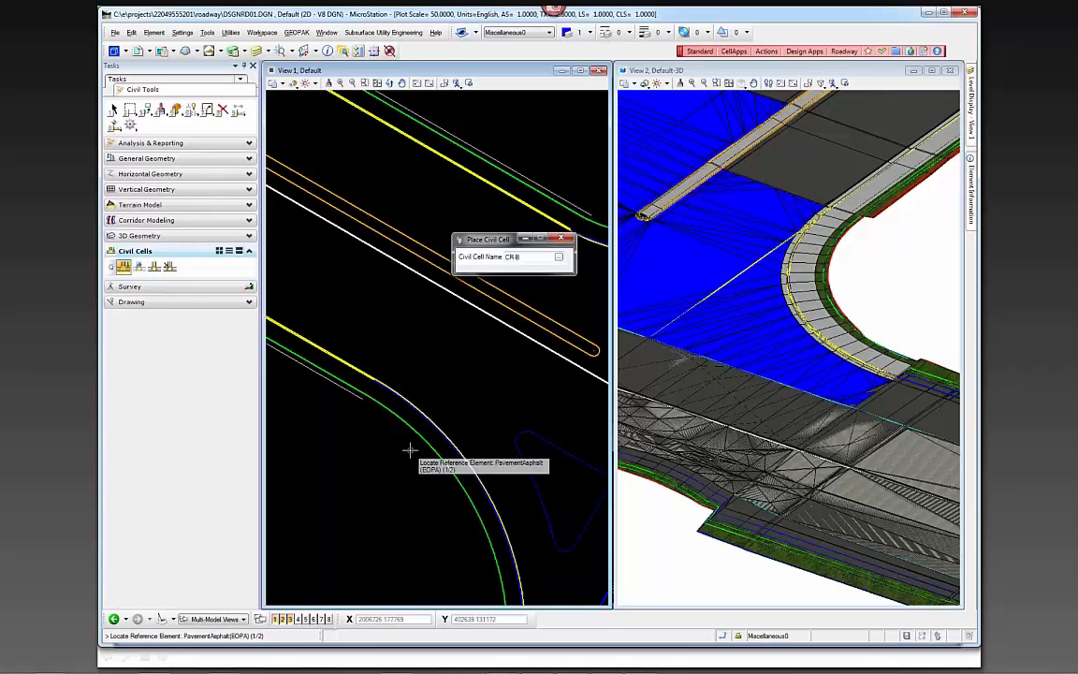
pyautogui.press('Escape')
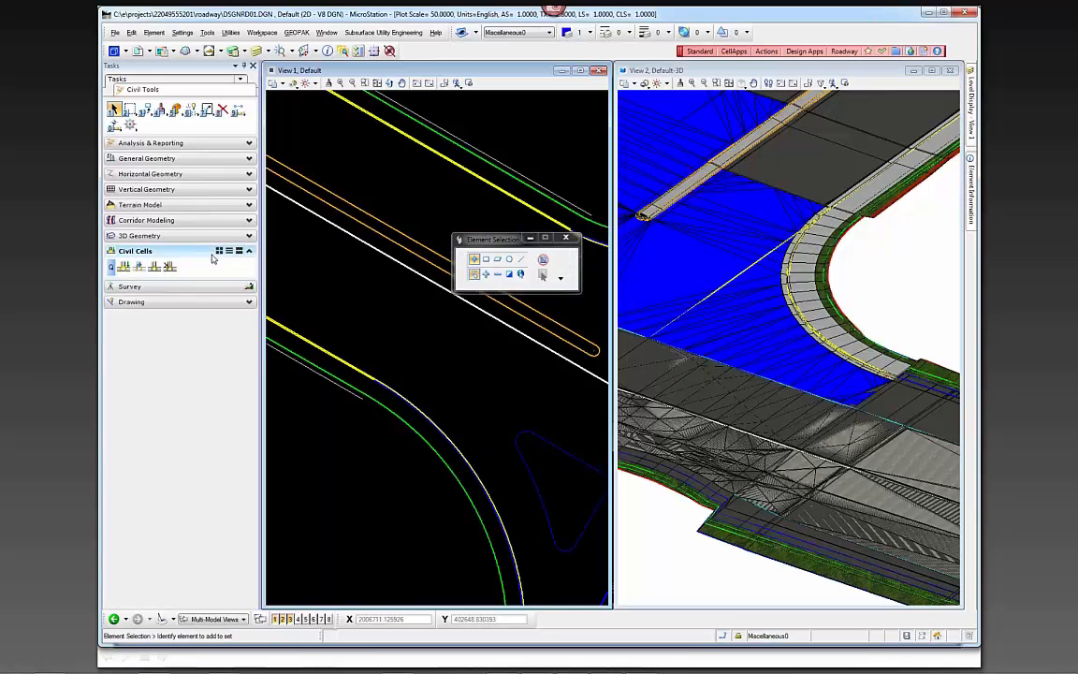
# Step: Draw a ConstLinesGreenDash construction line about 40.3 long across the curb return toward the triangular island
pyautogui.click(148, 178)
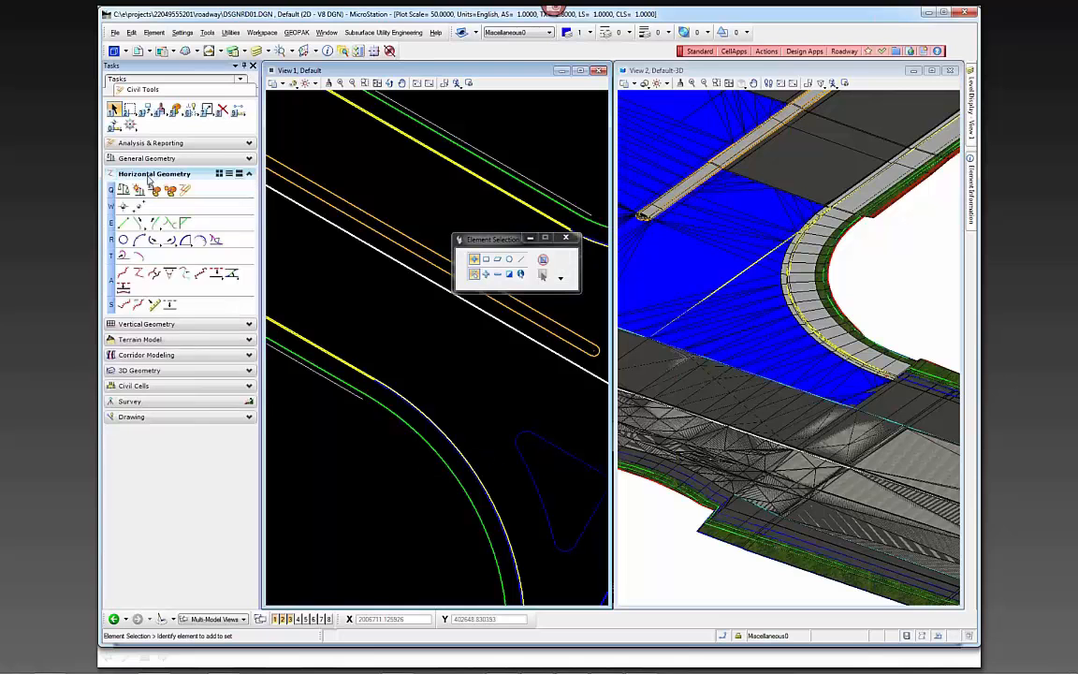
pyautogui.click(123, 222)
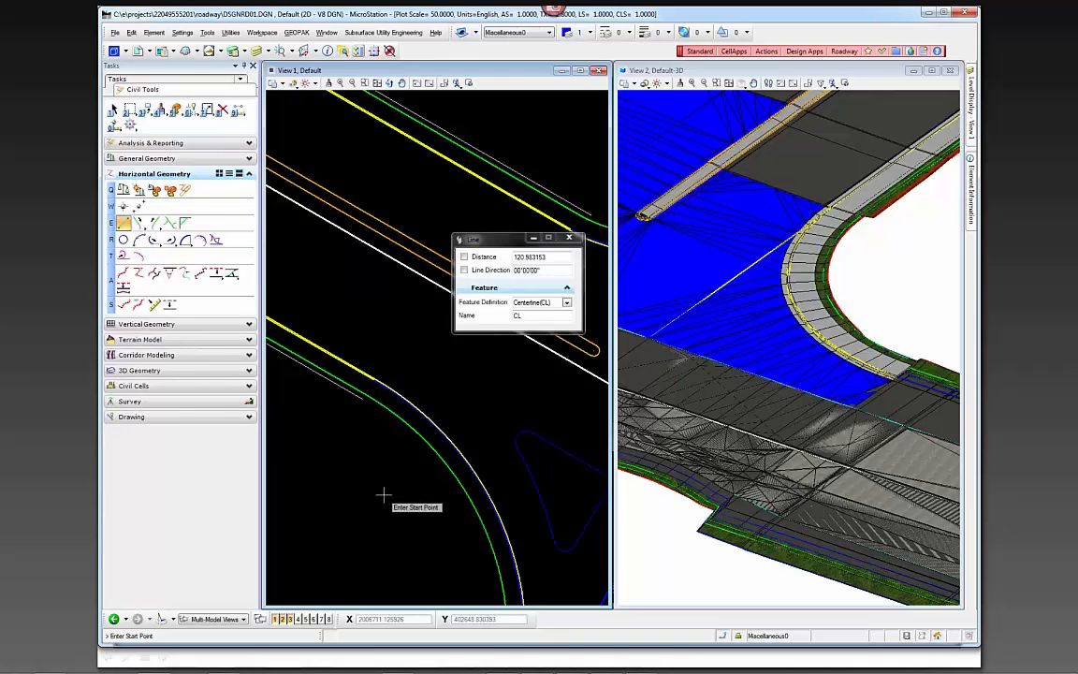
pyautogui.click(566, 302)
pyautogui.scroll(-2, 569, 346)
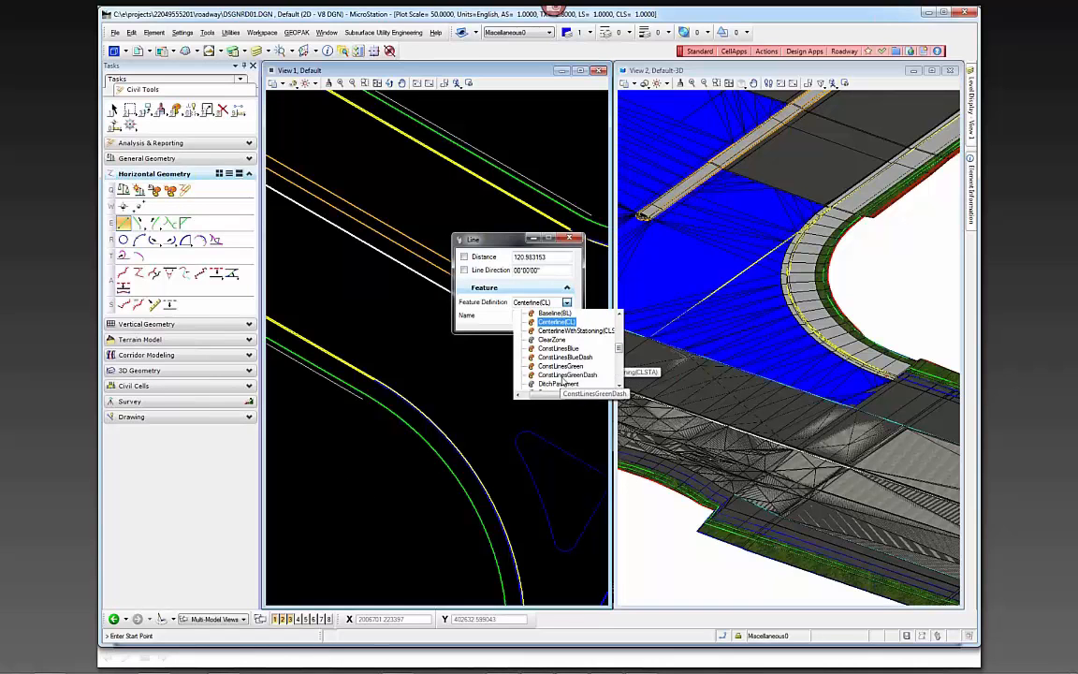
pyautogui.click(562, 373)
pyautogui.click(423, 519)
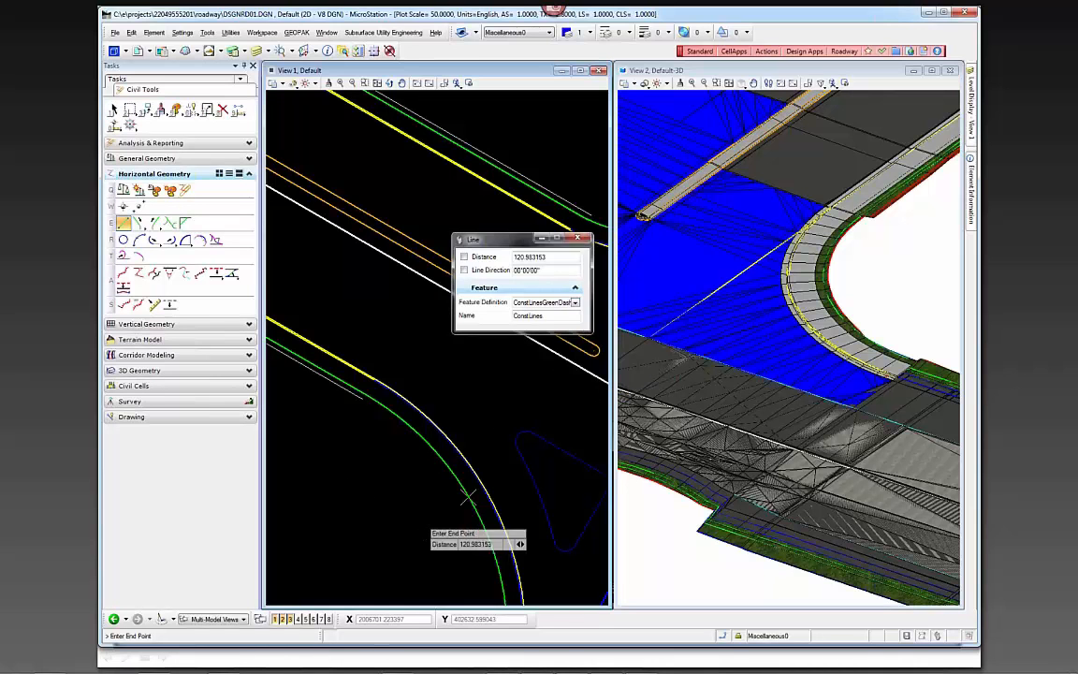
pyautogui.rightClick(518, 476)
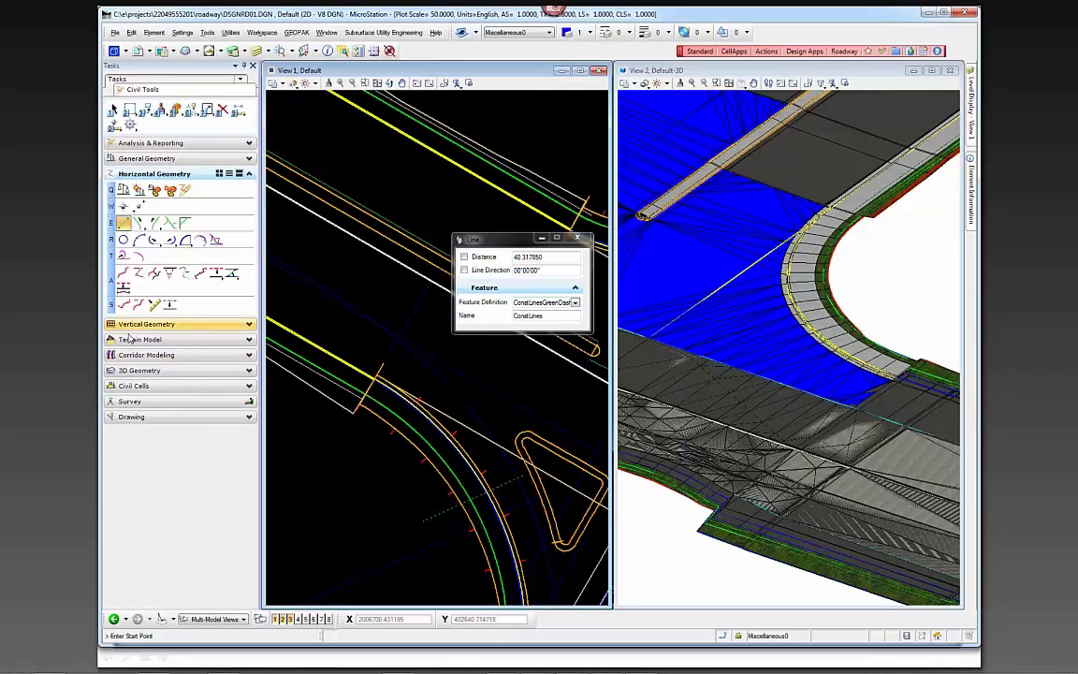
# Step: Start placing the CR-B civil cell and set the level display to View Display with DSGNRD01.DGN, Default active
pyautogui.click(117, 386)
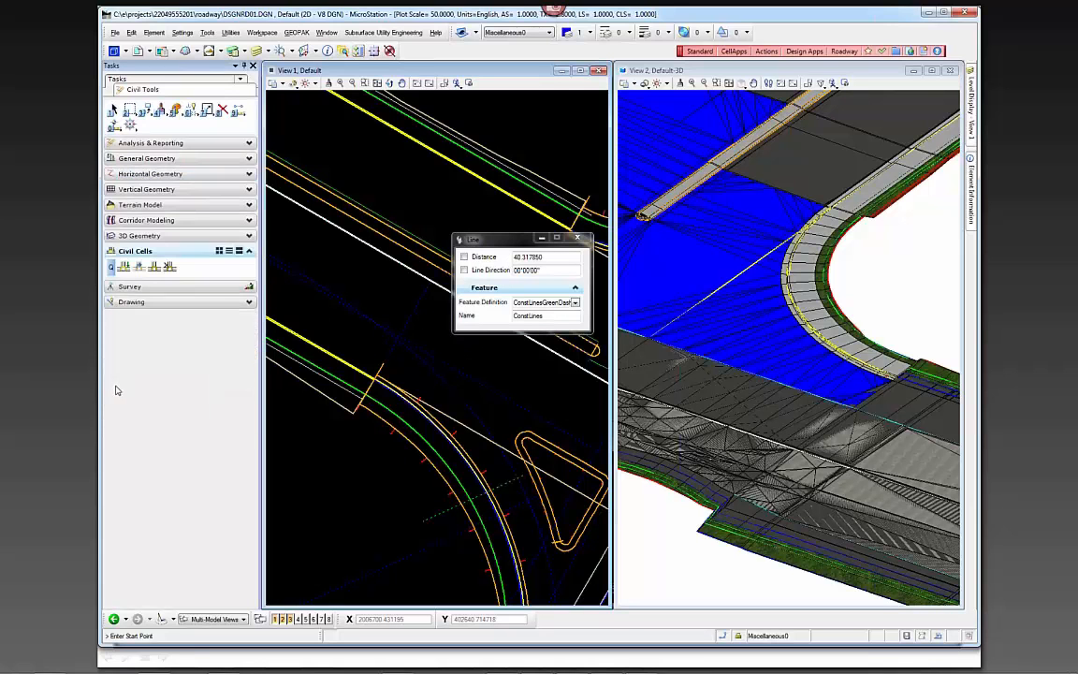
pyautogui.click(123, 266)
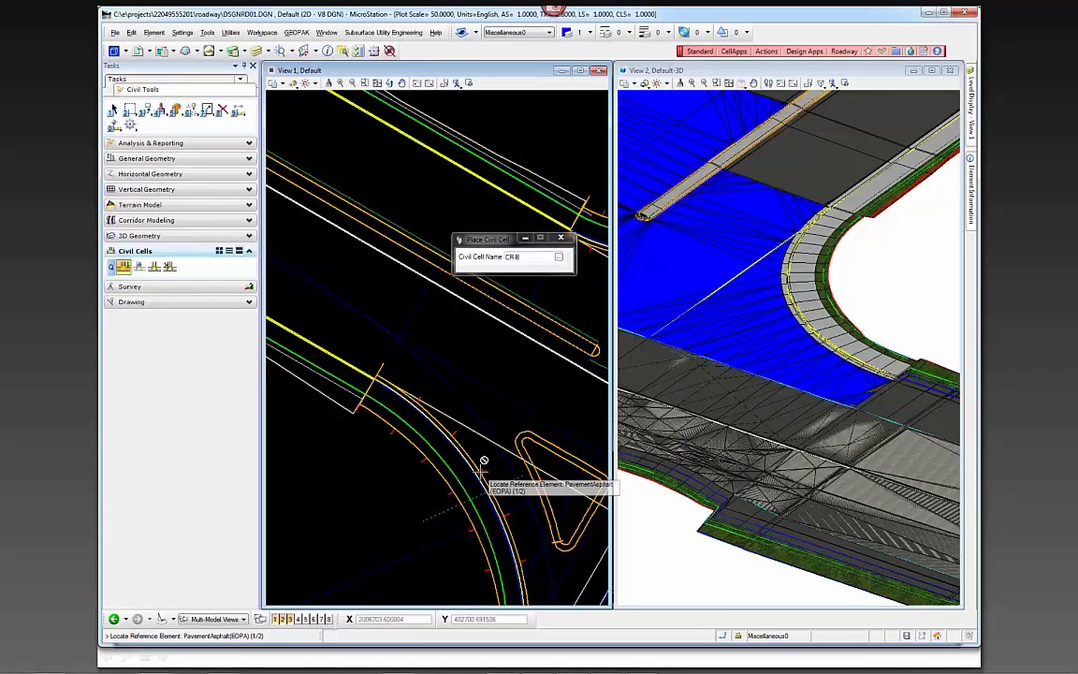
pyautogui.scroll(2, 480, 475)
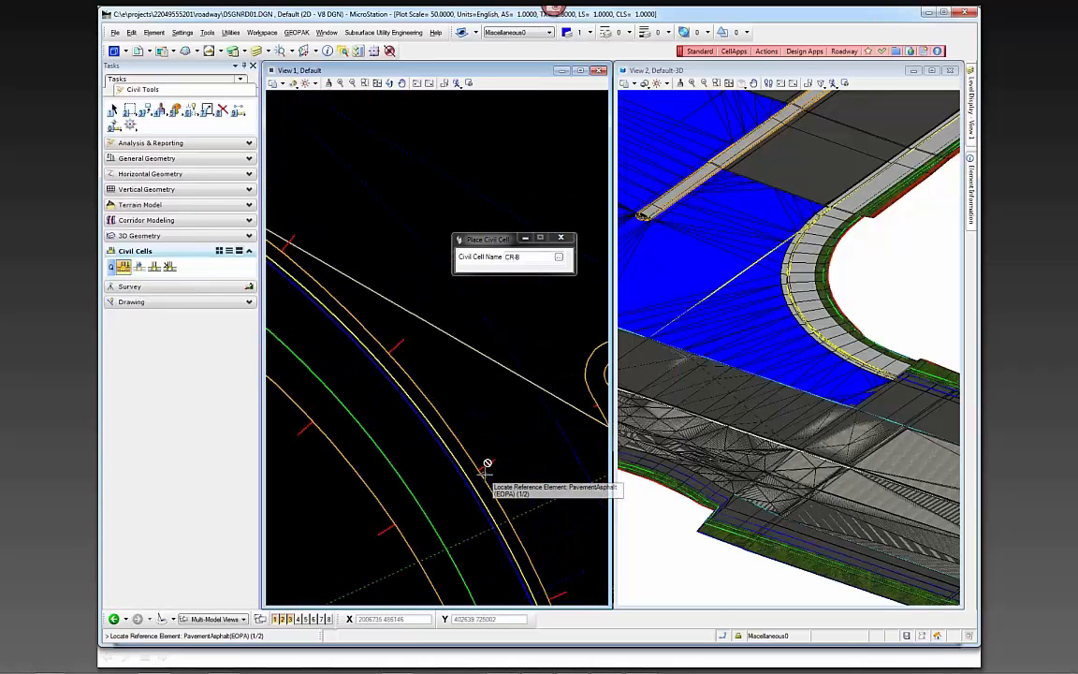
pyautogui.scroll(-2, 477, 429)
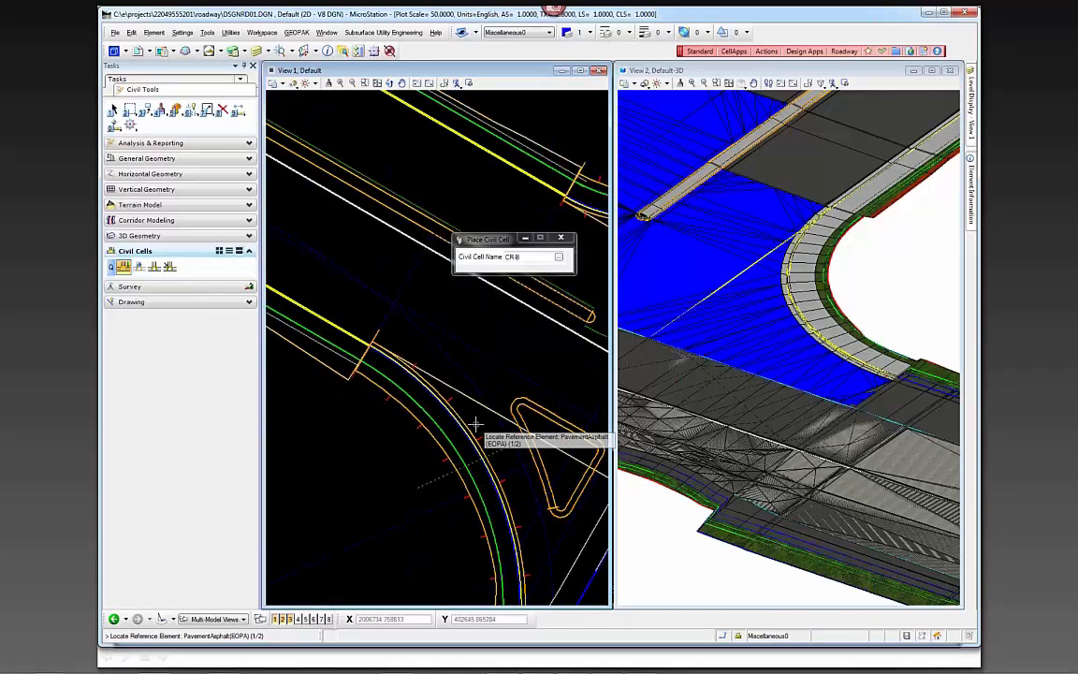
pyautogui.scroll(-2, 409, 414)
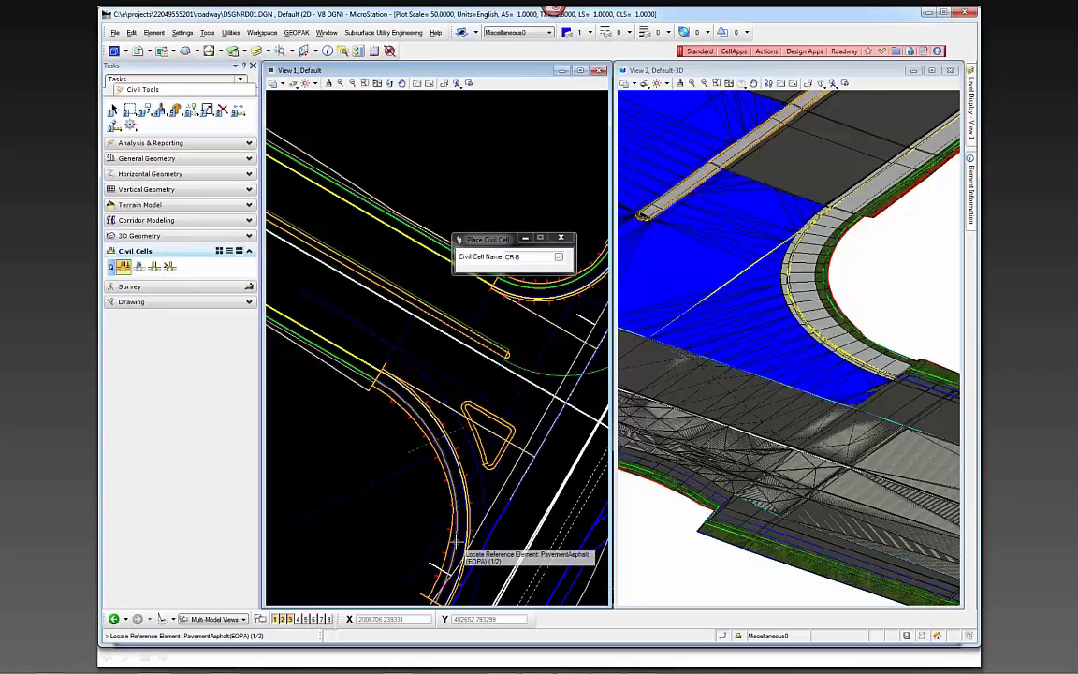
pyautogui.scroll(3, 487, 547)
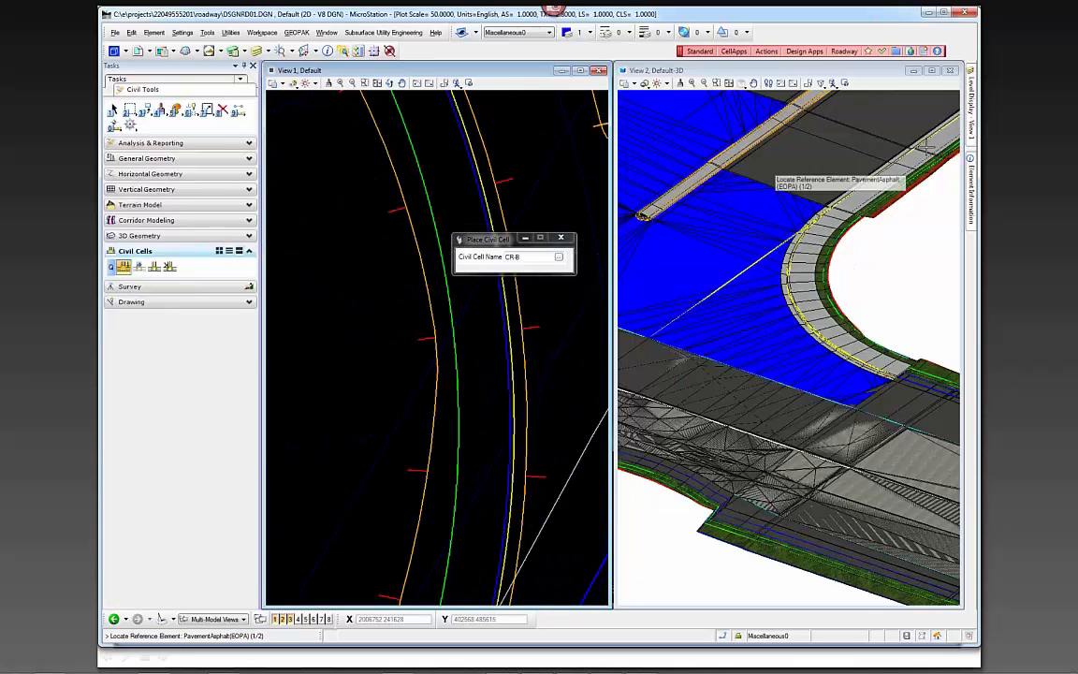
pyautogui.moveTo(971, 98)
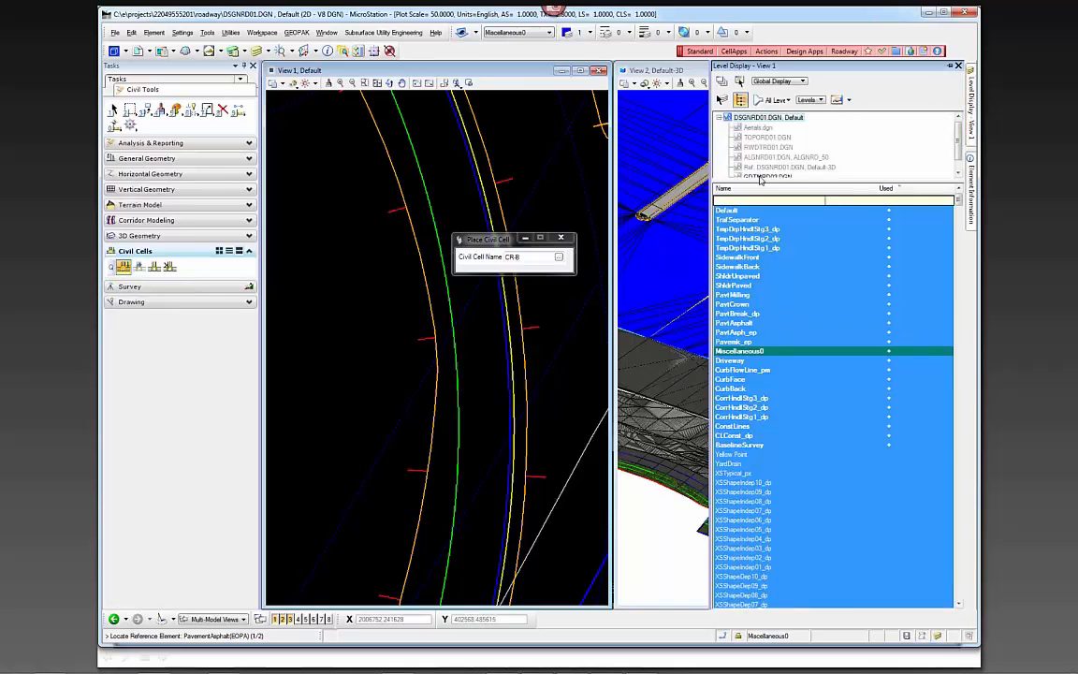
pyautogui.click(763, 176)
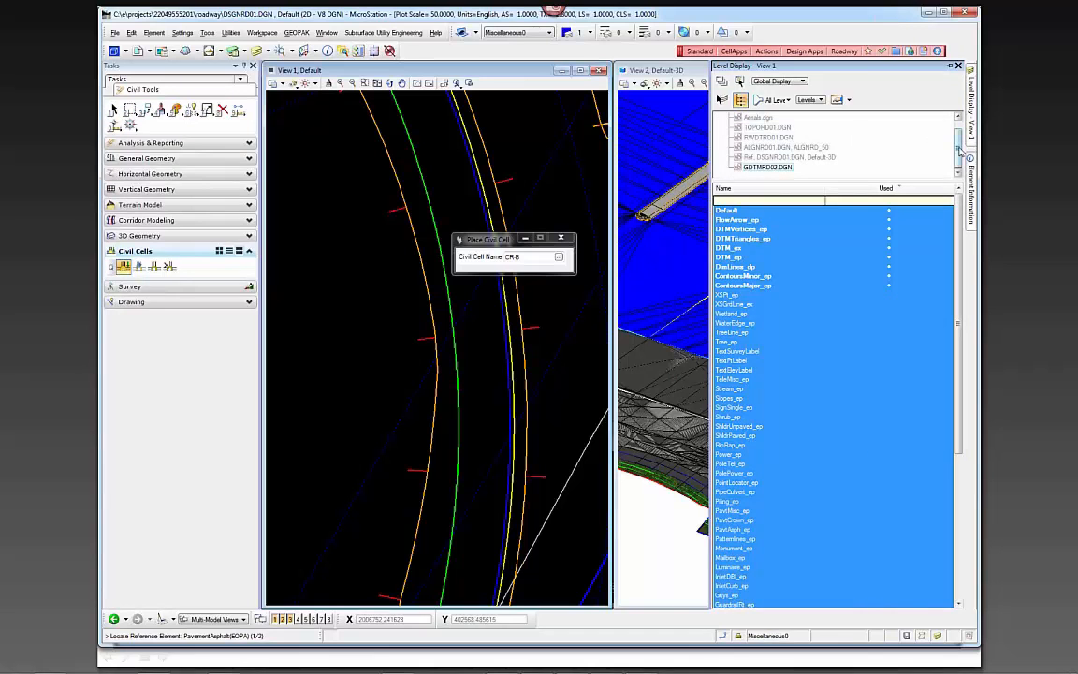
pyautogui.scroll(1, 959, 148)
pyautogui.click(778, 80)
pyautogui.click(778, 72)
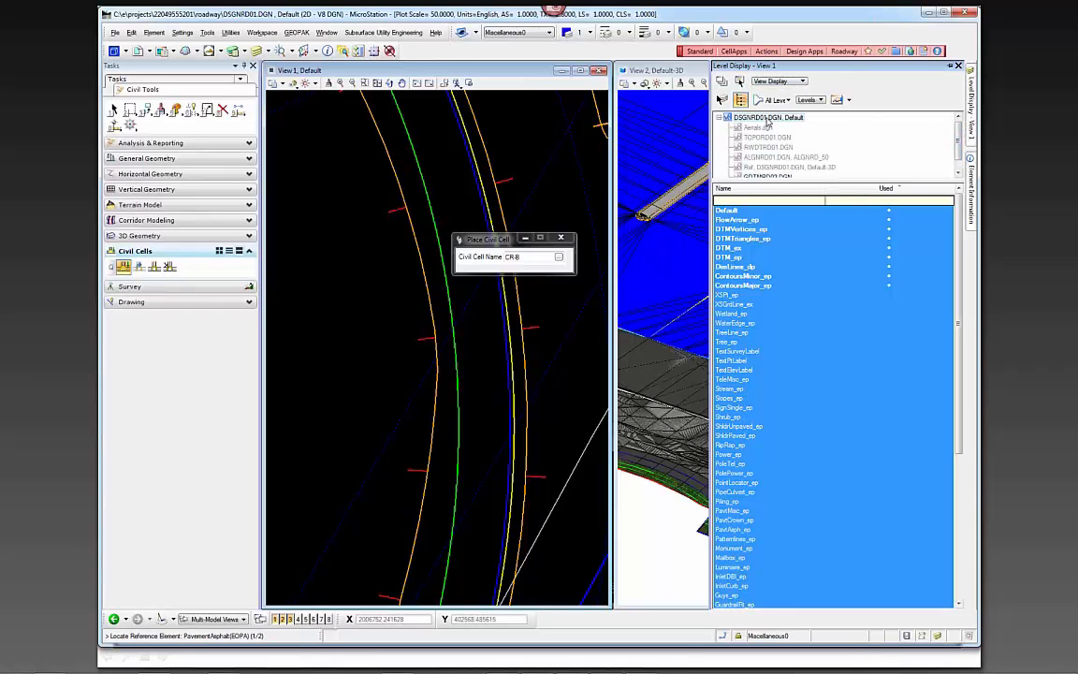
pyautogui.click(767, 117)
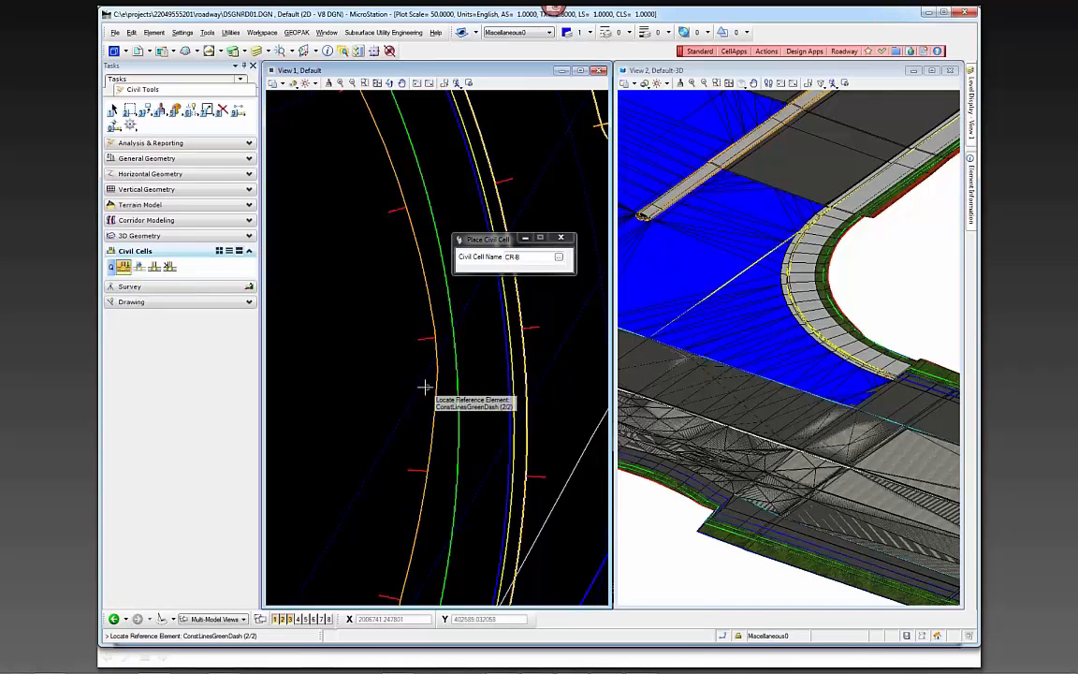
# Step: Place the CR-B civil cell on the curb return with the green dashed construction line as second reference, skipping alternatives
pyautogui.scroll(-5, 375, 280)
pyautogui.click(361, 276)
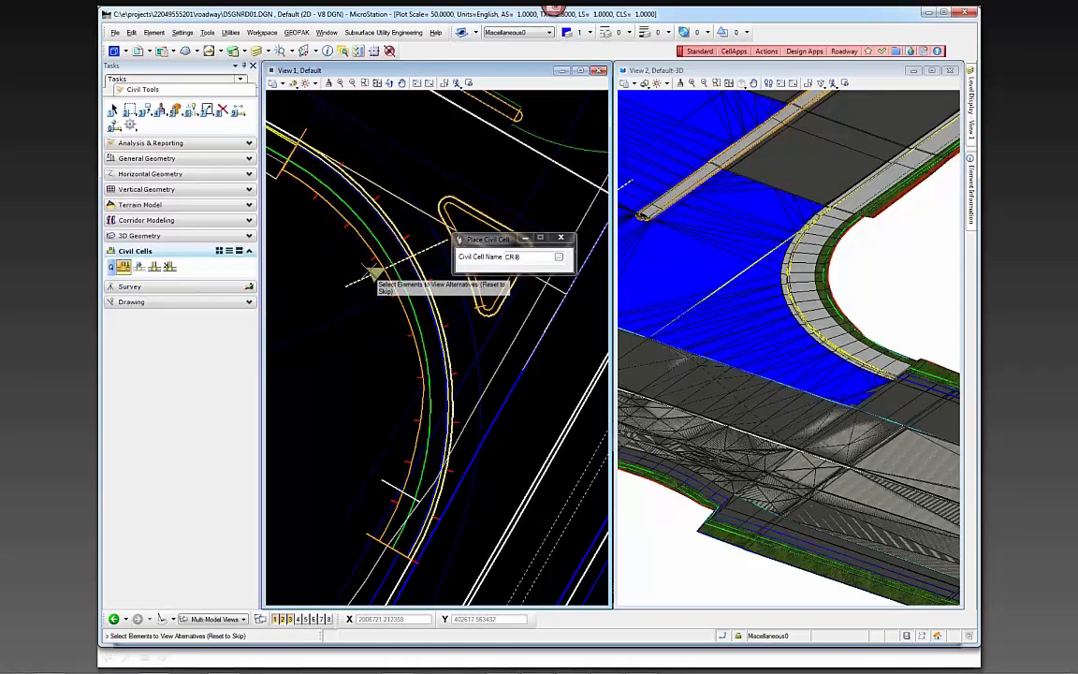
pyautogui.scroll(2, 373, 273)
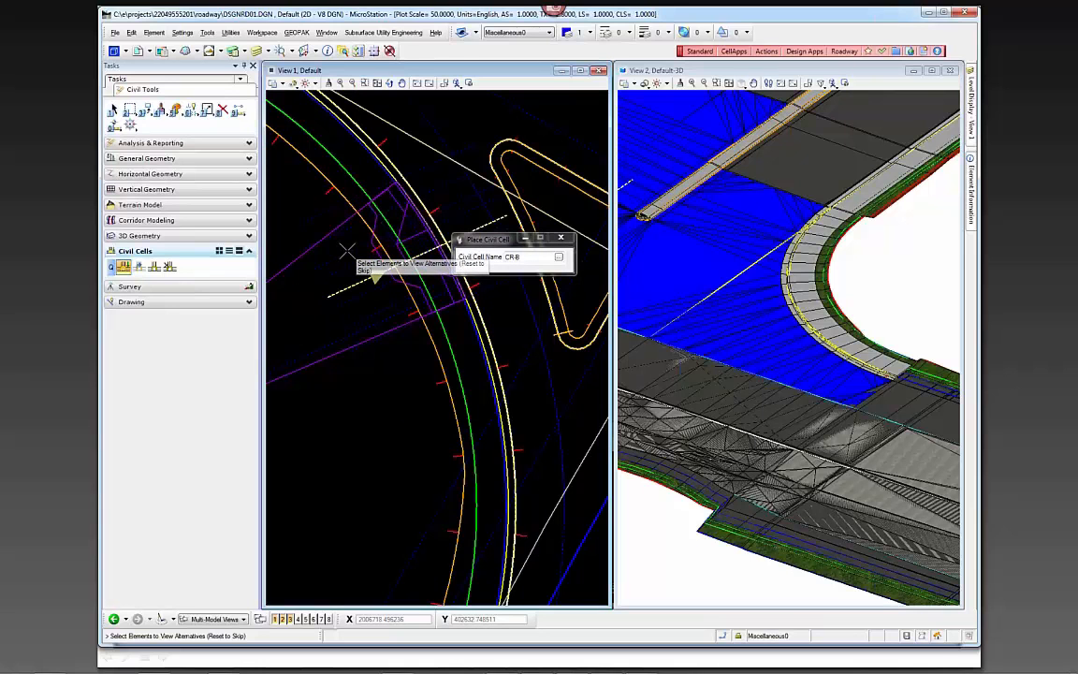
pyautogui.rightClick(347, 251)
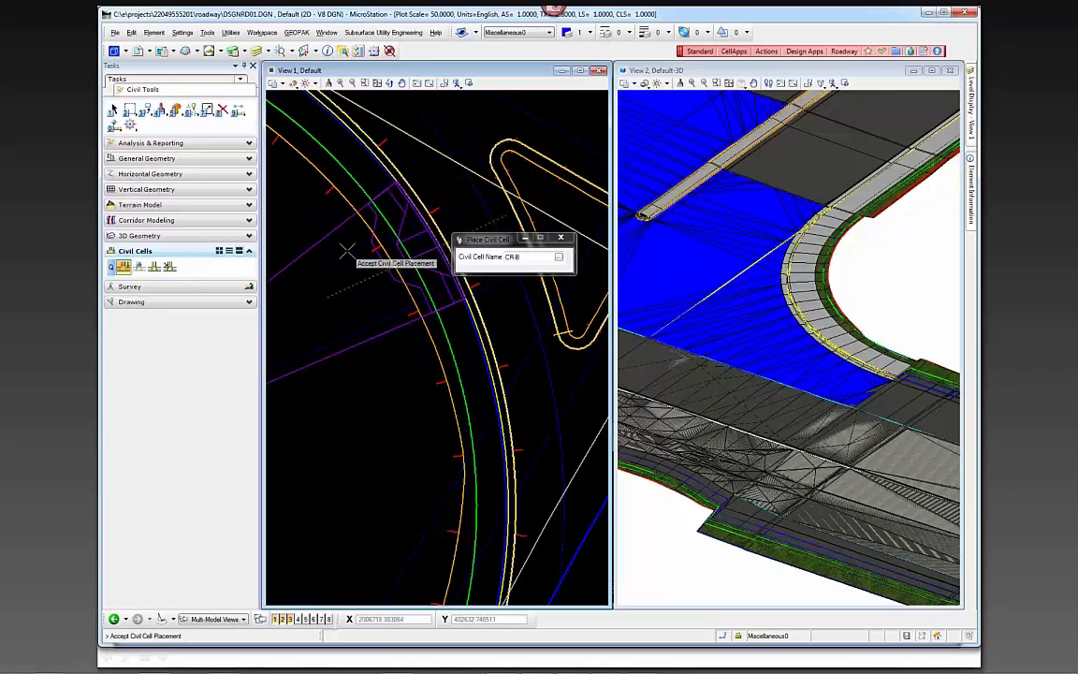
pyautogui.click(347, 251)
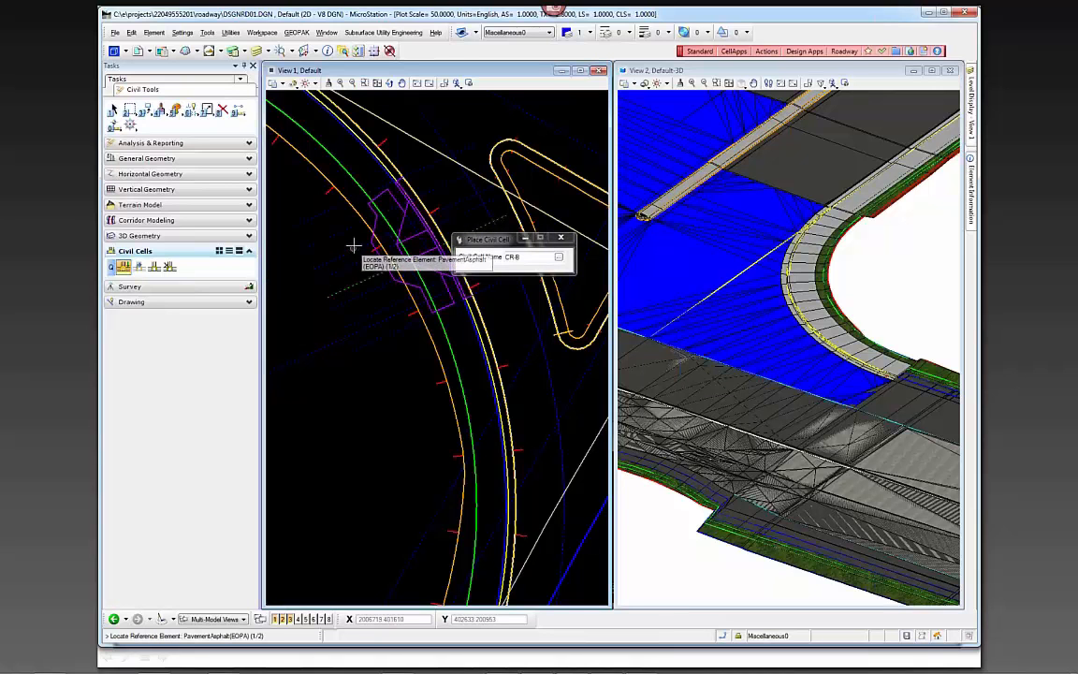
pyautogui.press('Escape')
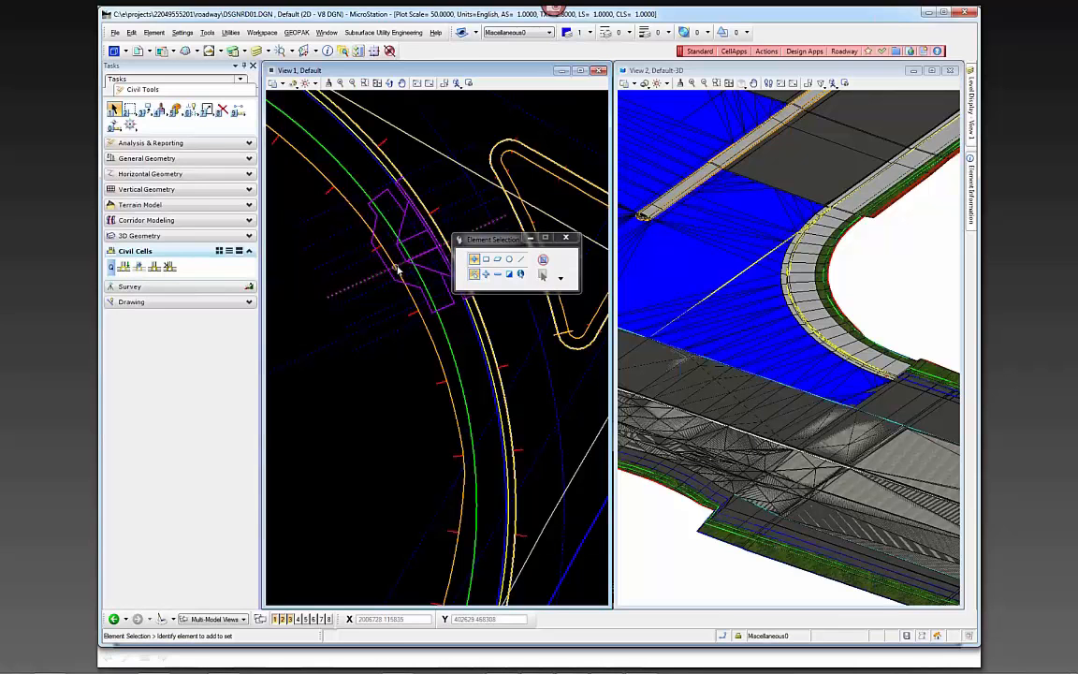
# Step: Shift the construction line along the curb return to the island's lower corner and rotate it slightly, repositioning the curb ramp
pyautogui.click(398, 267)
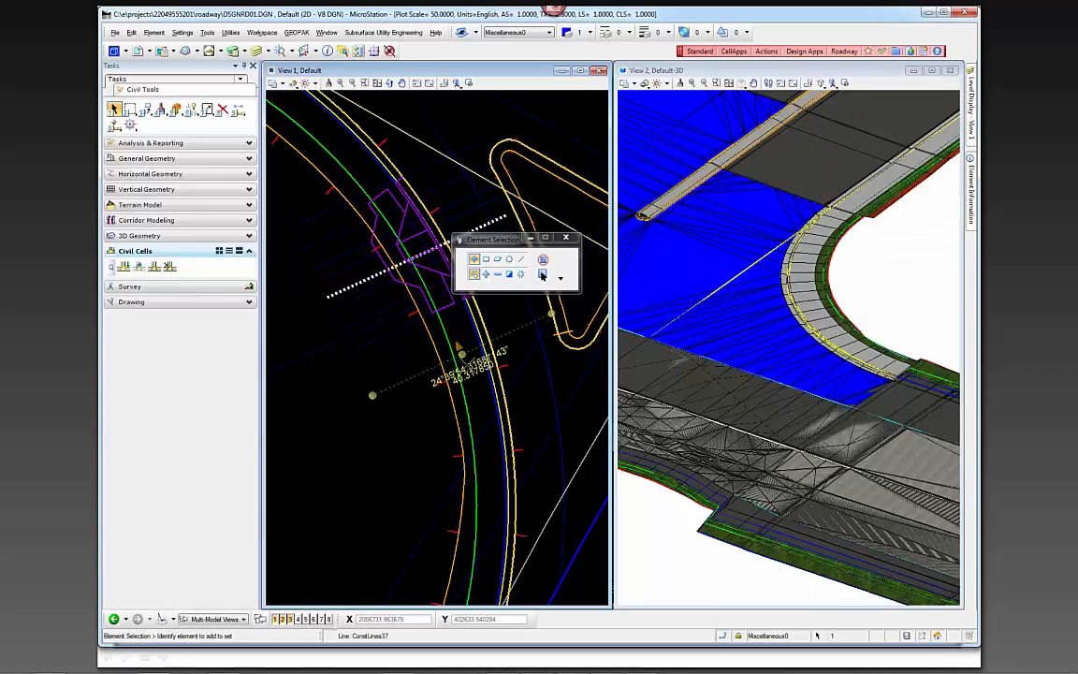
pyautogui.moveTo(461, 355); pyautogui.dragTo(473, 380)
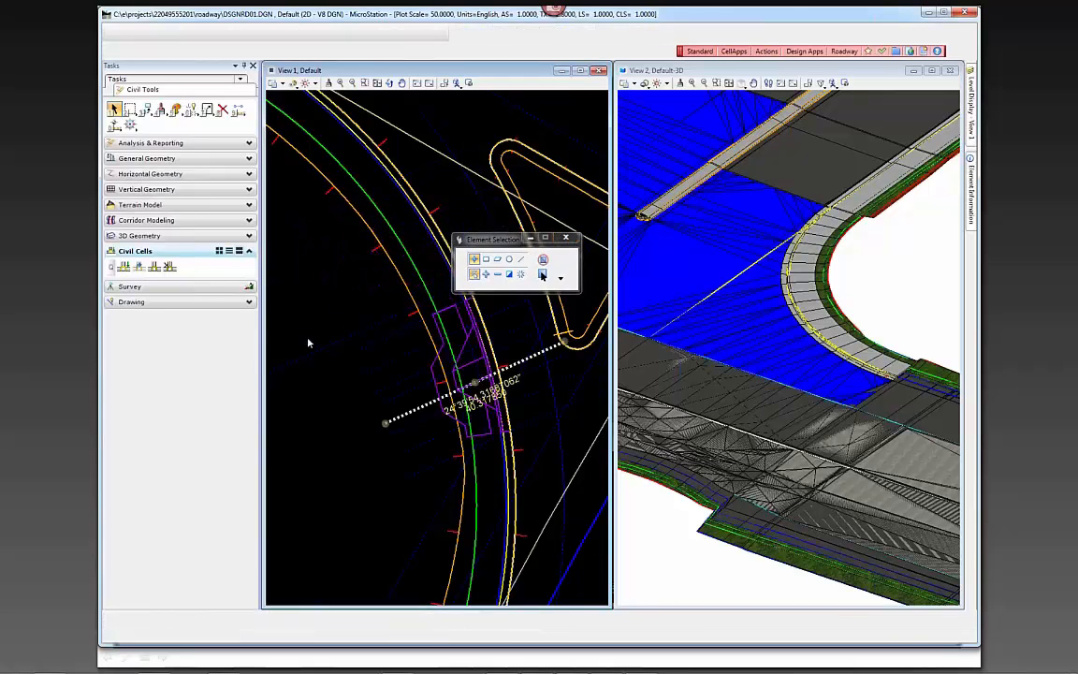
pyautogui.scroll(1, 548, 381)
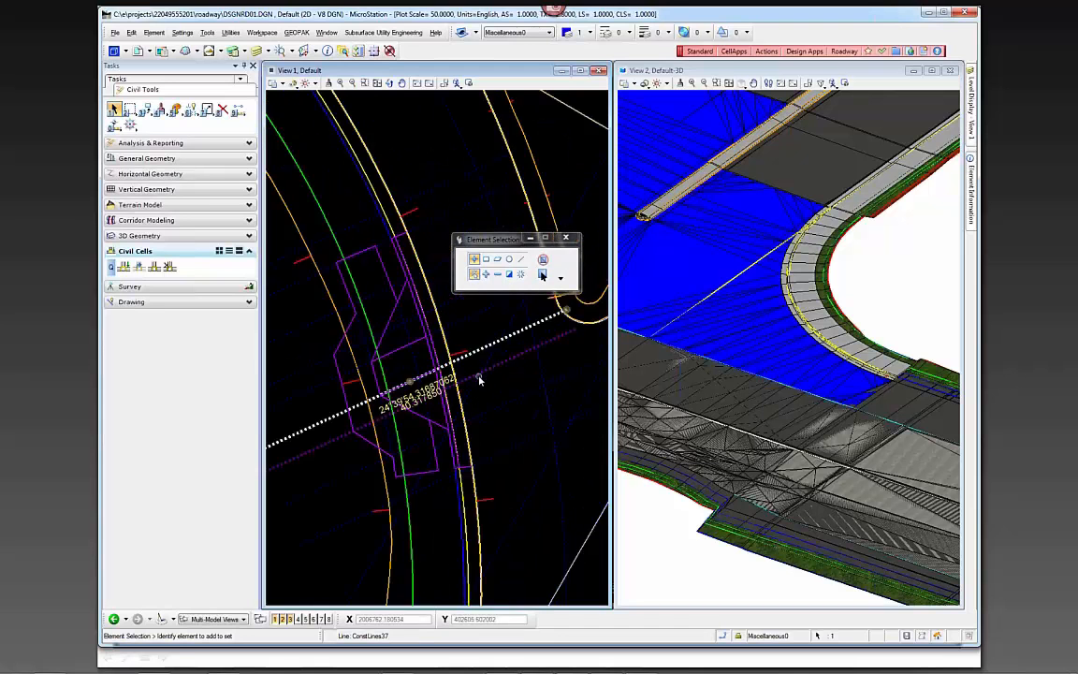
pyautogui.scroll(-1, 479, 378)
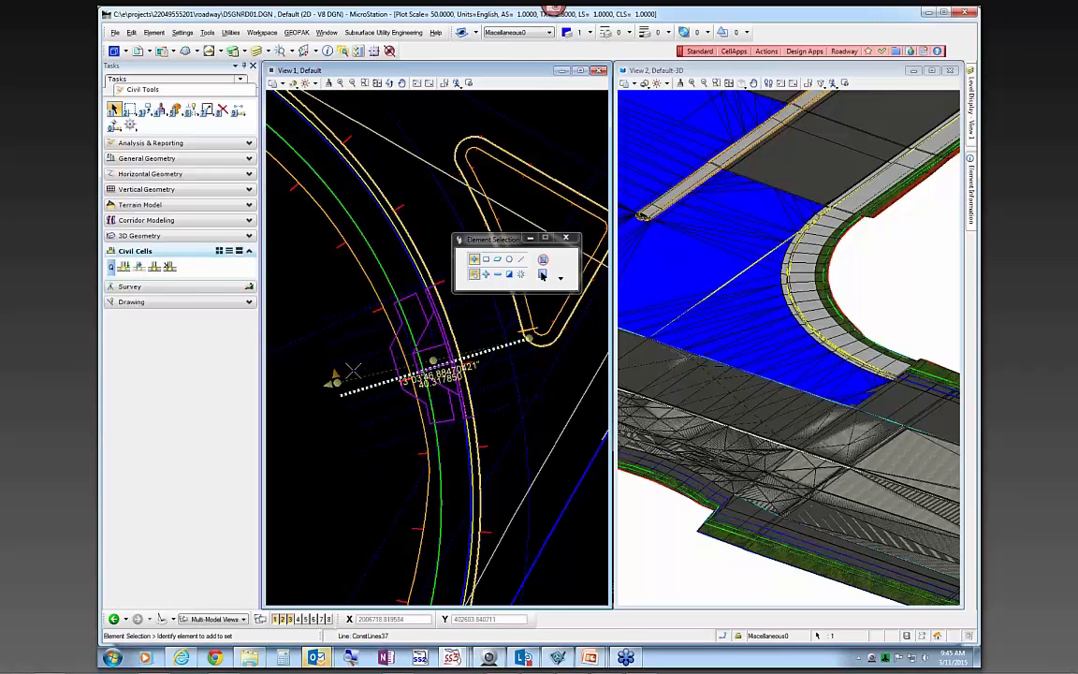
pyautogui.click(321, 367)
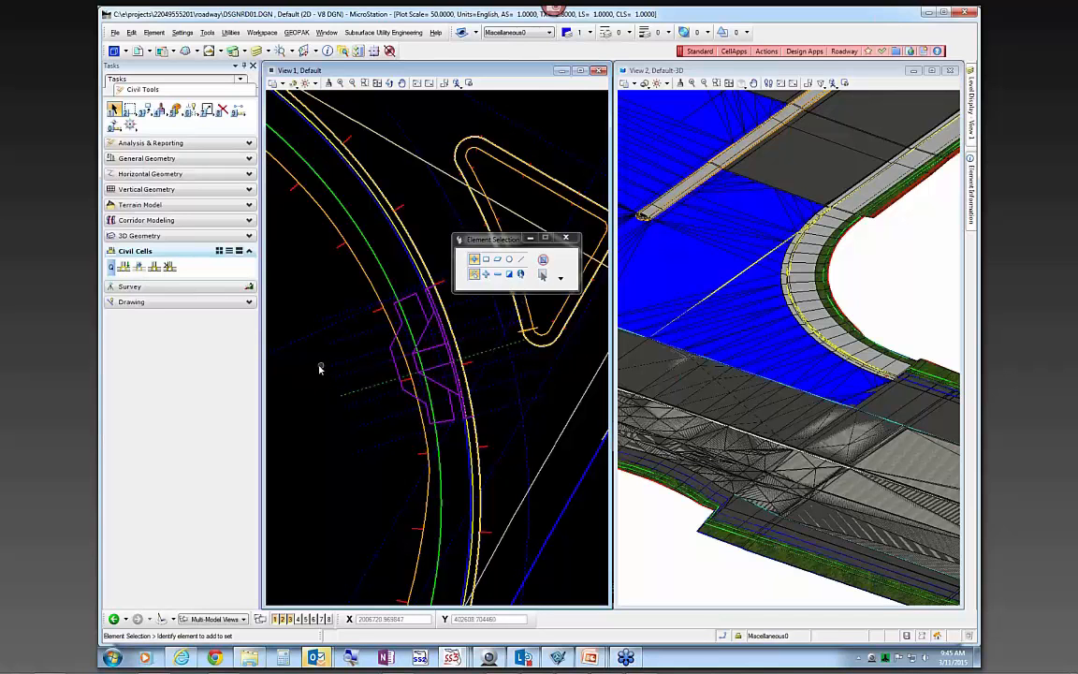
# Step: Draw a second ConstLinesGreenDash construction line about 53 long across the opposite curb return, beyond the median from the island
pyautogui.scroll(-4, 318, 368)
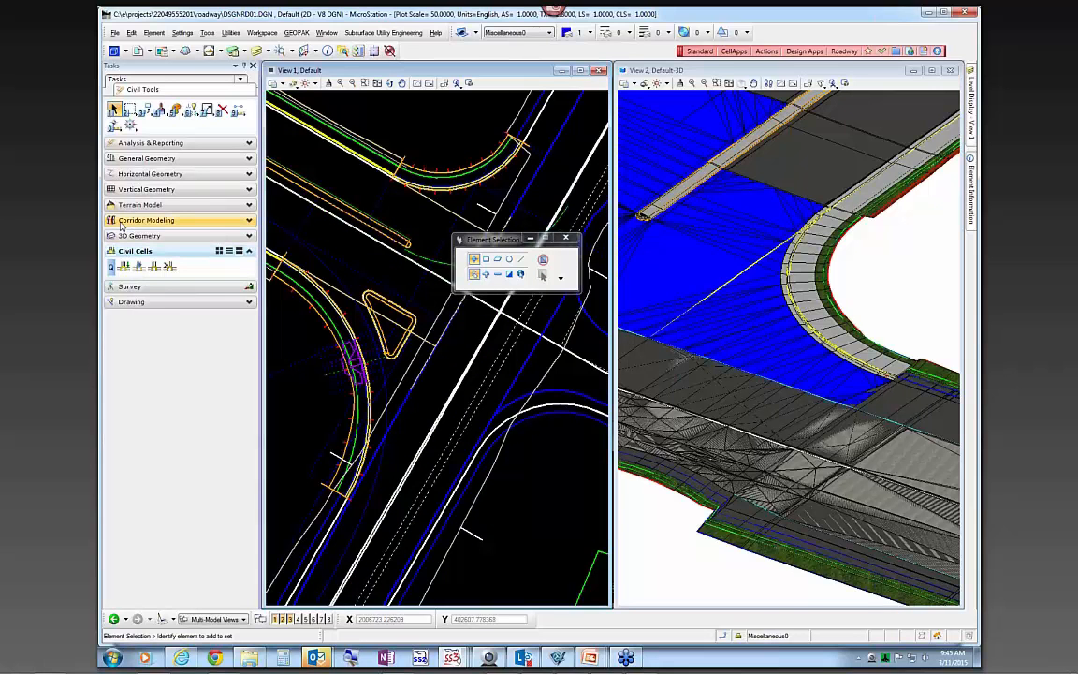
pyautogui.scroll(2, 462, 183)
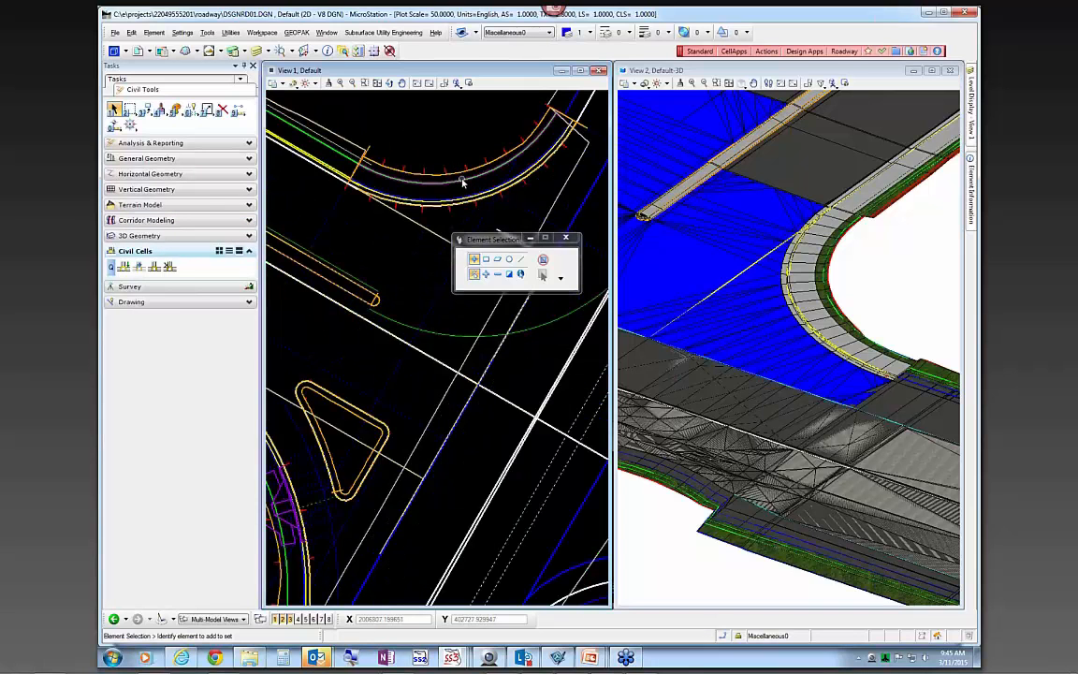
pyautogui.moveTo(462, 182)
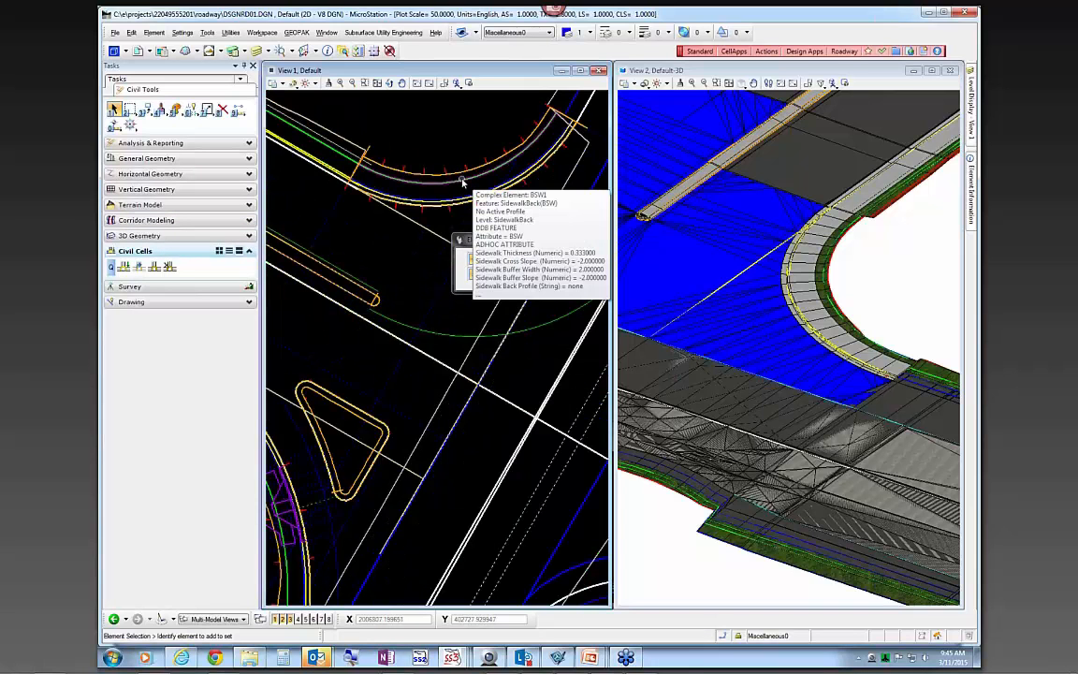
pyautogui.scroll(2, 465, 210)
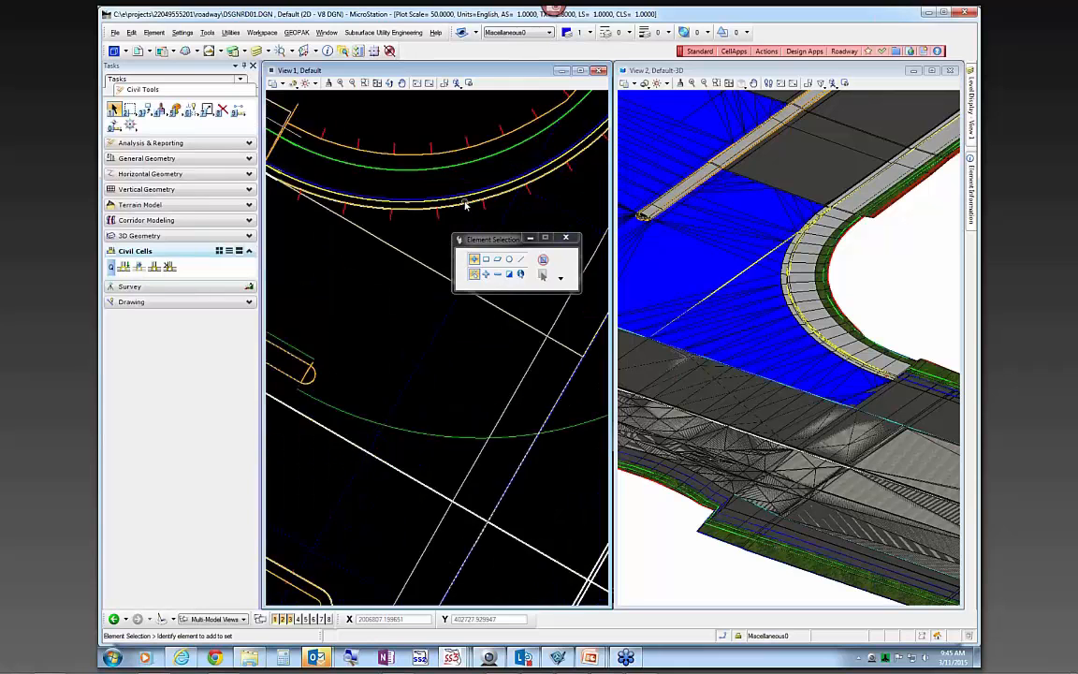
pyautogui.scroll(-2, 469, 215)
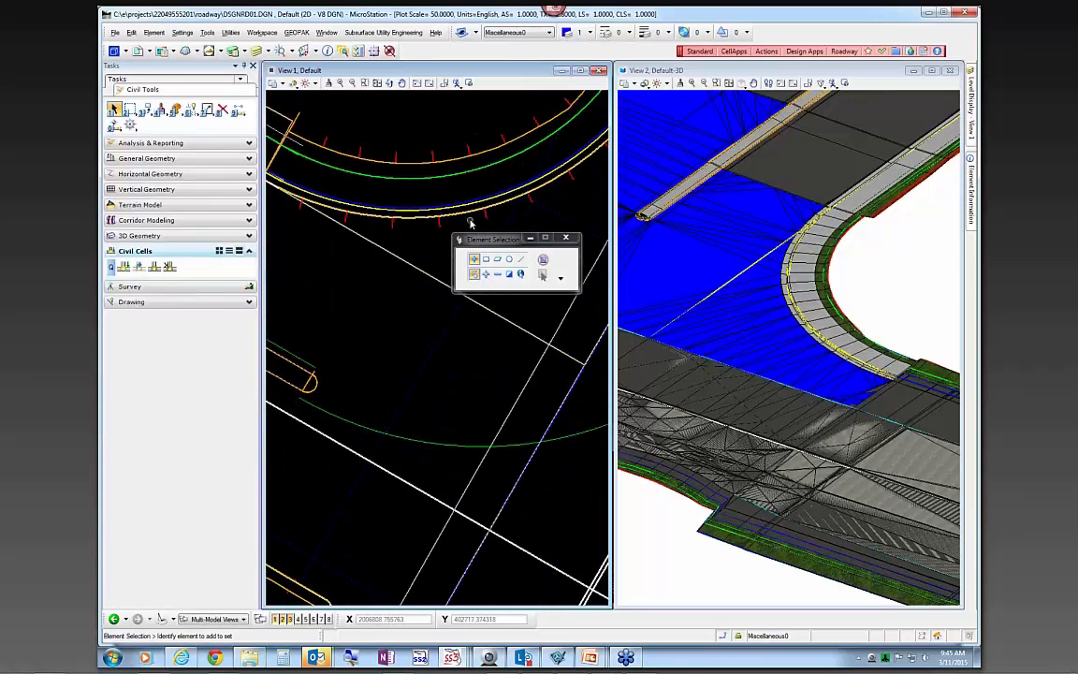
pyautogui.click(110, 174)
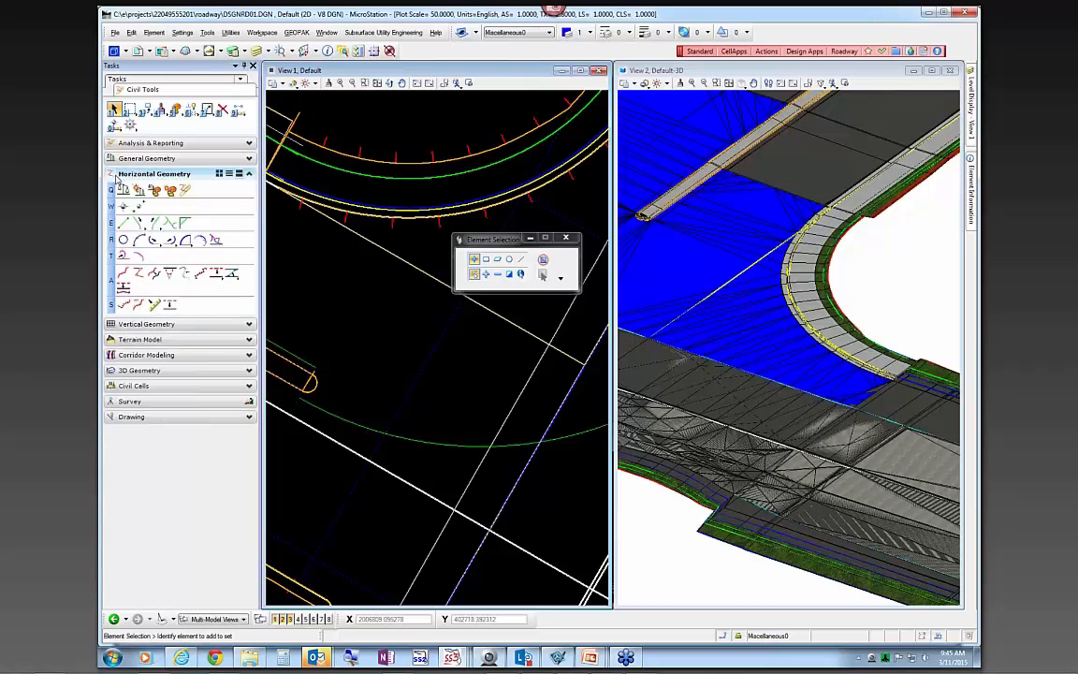
pyautogui.click(135, 226)
pyautogui.click(126, 226)
pyautogui.click(453, 105)
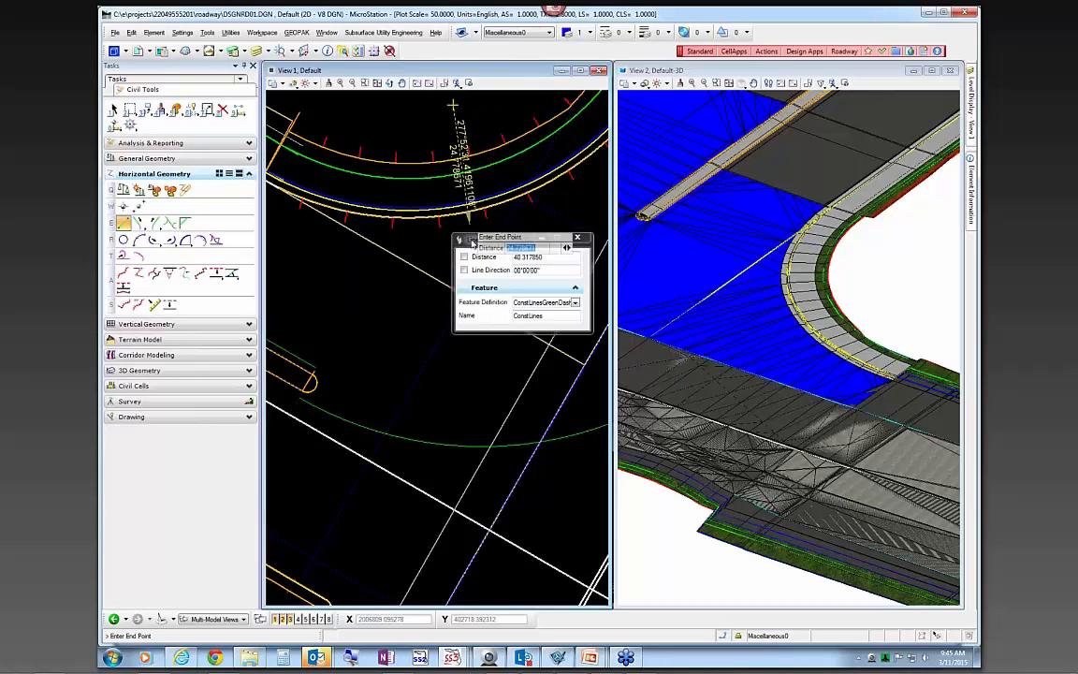
pyautogui.scroll(-2, 471, 338)
pyautogui.click(481, 350)
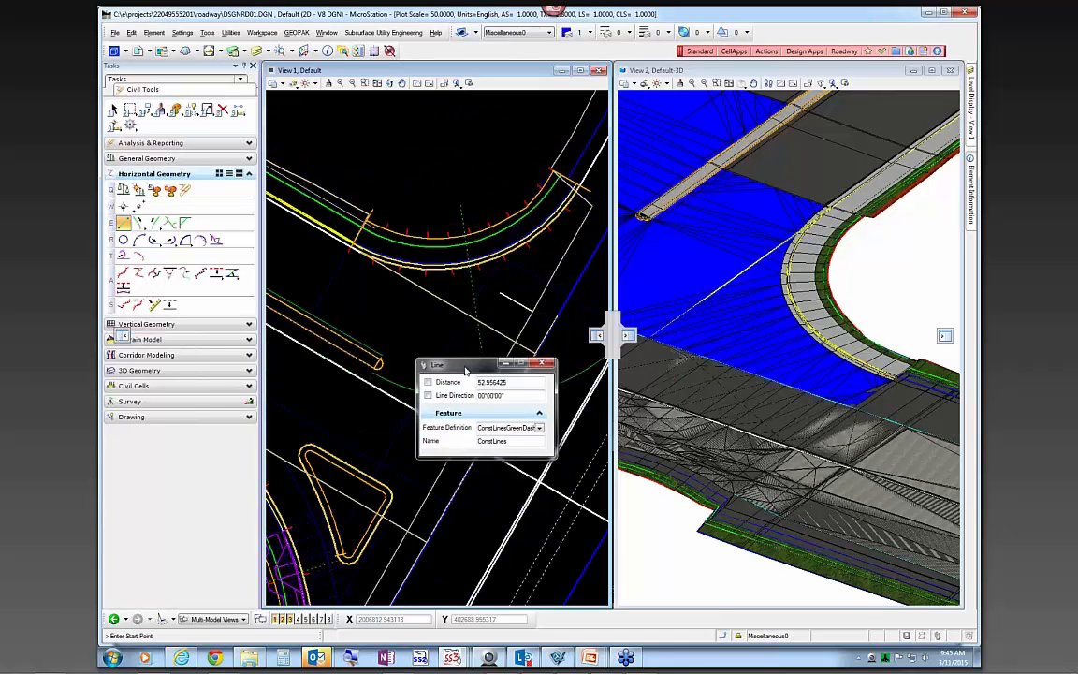
pyautogui.scroll(2, 442, 262)
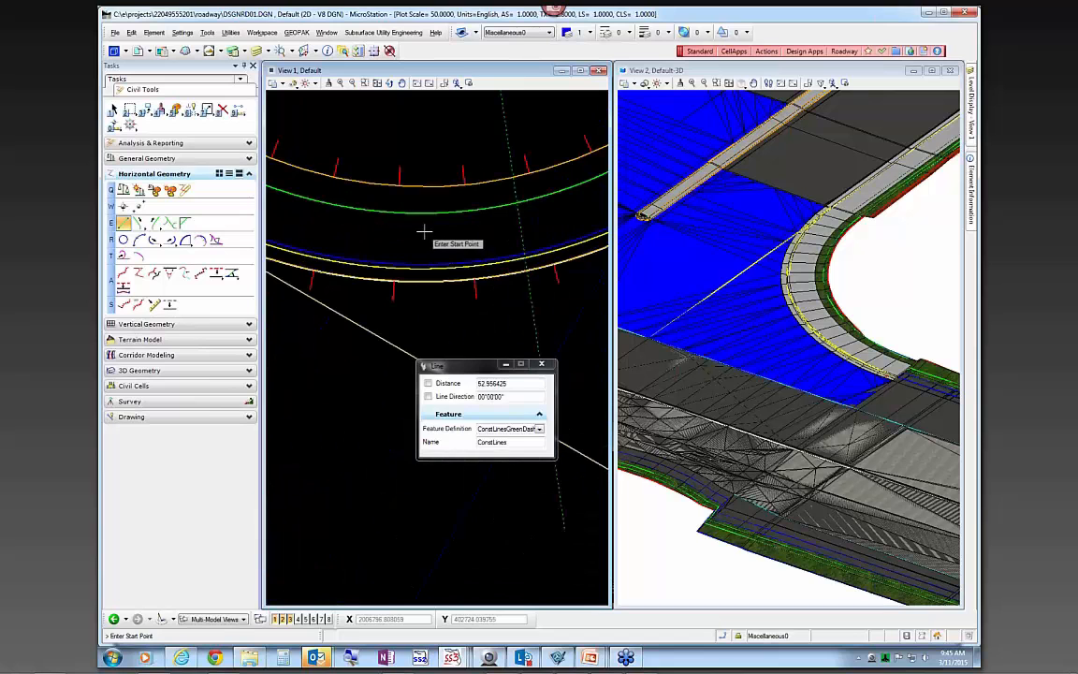
pyautogui.press('Escape')
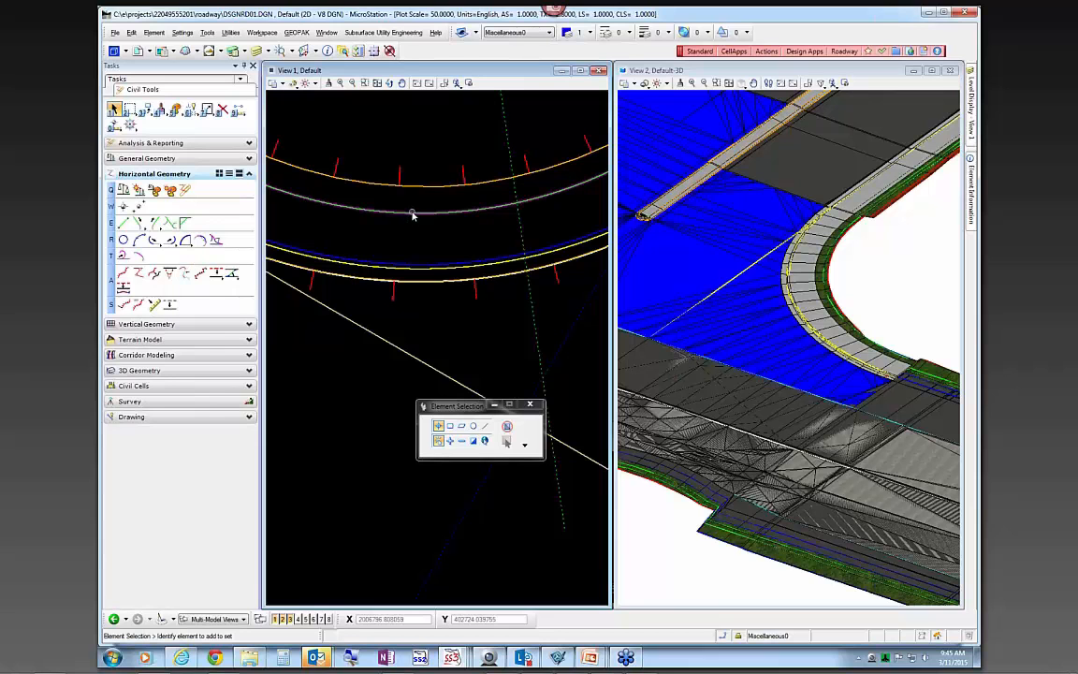
# Step: Assign the back-of-sidewalk line a profile by 3D element, using the sidewalk's back top edge in the 3D model
pyautogui.click(217, 324)
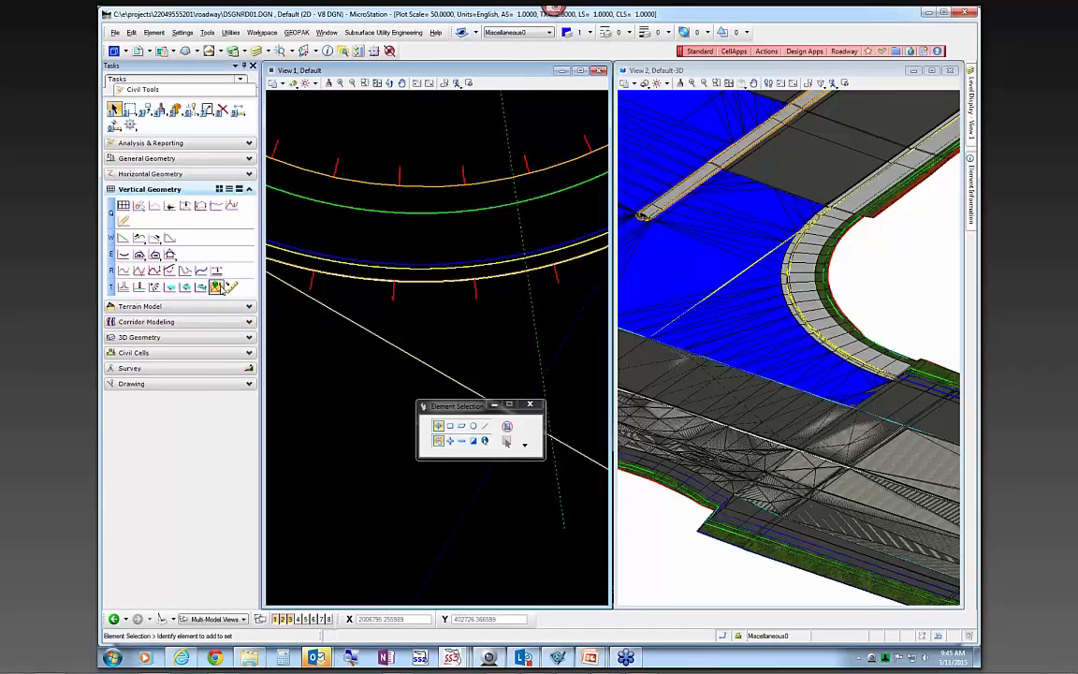
pyautogui.click(216, 287)
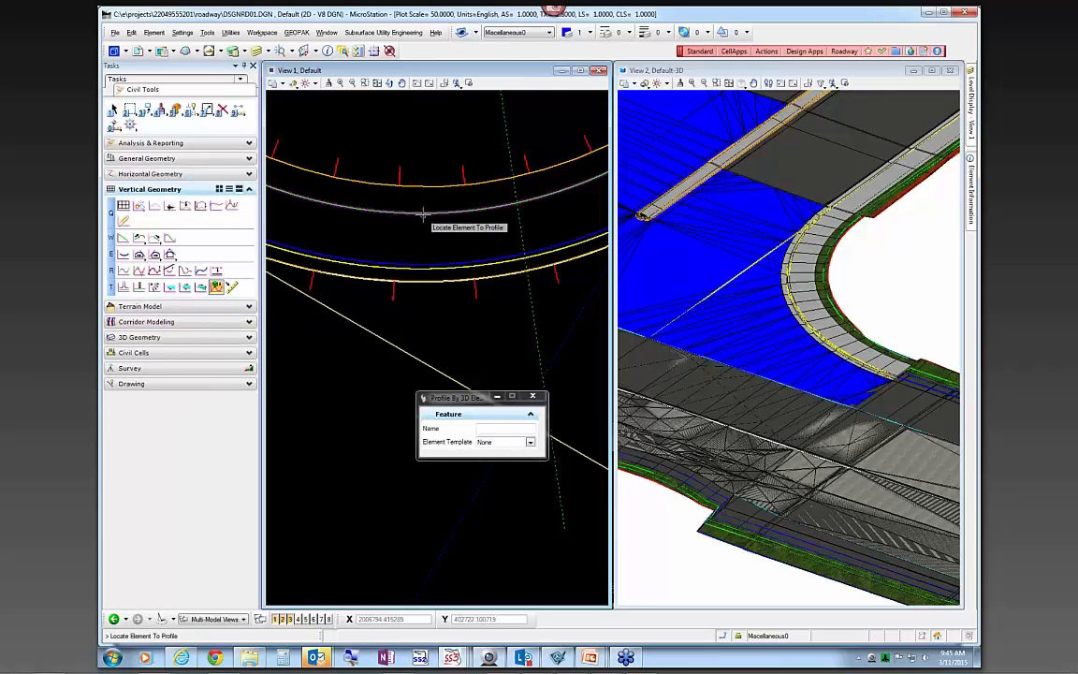
pyautogui.click(423, 213)
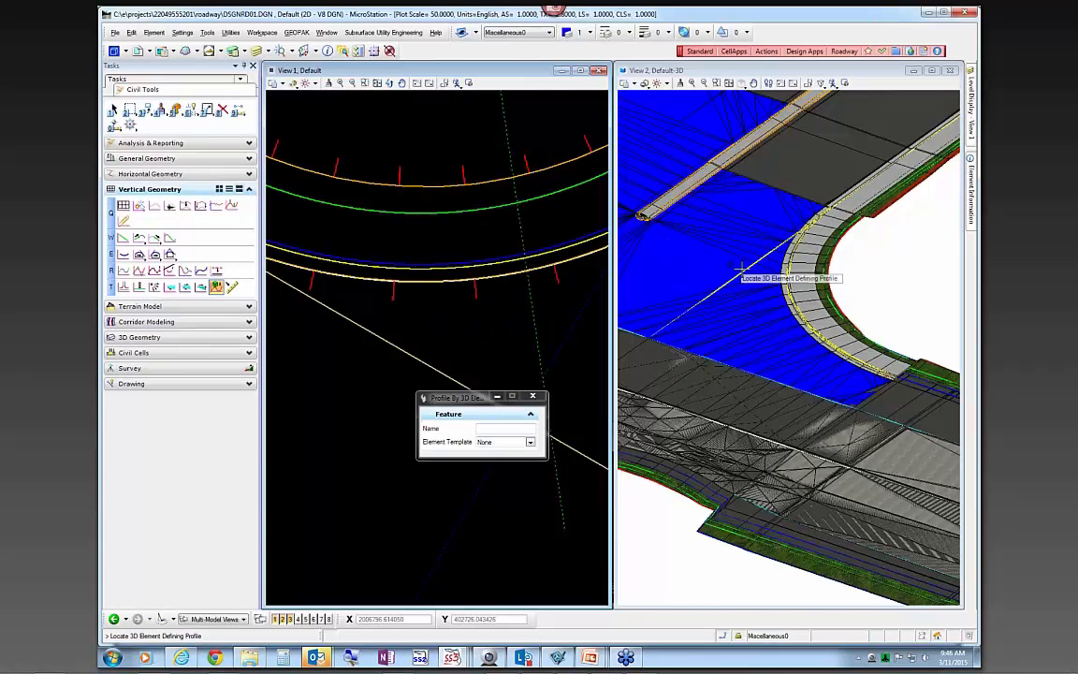
pyautogui.scroll(2, 828, 306)
pyautogui.scroll(2, 827, 305)
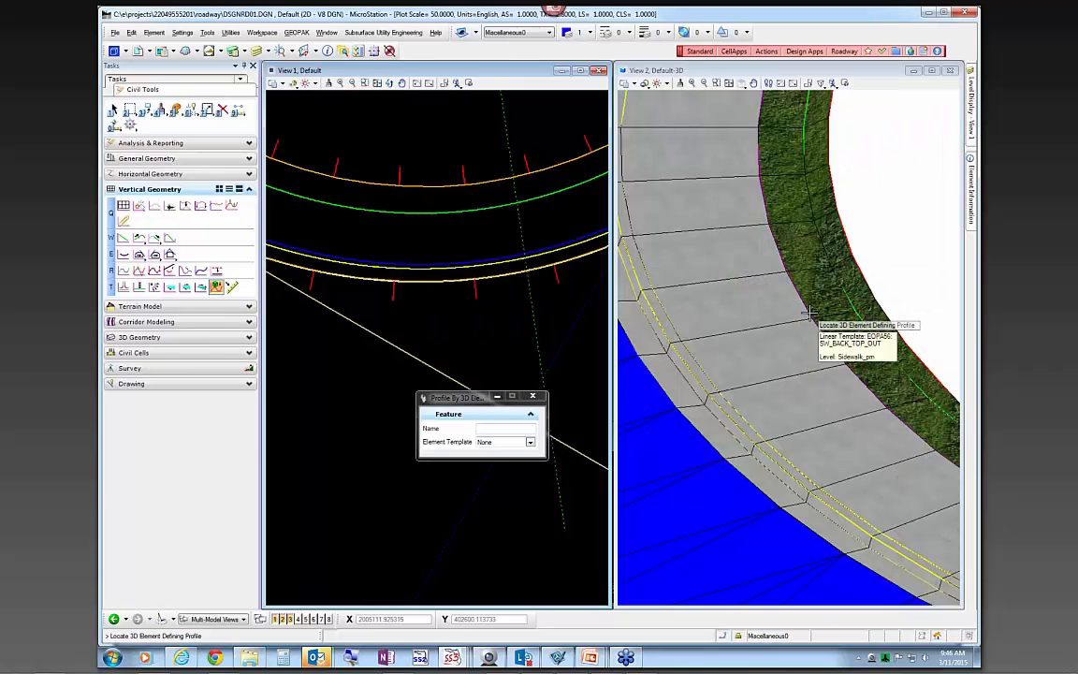
pyautogui.click(792, 309)
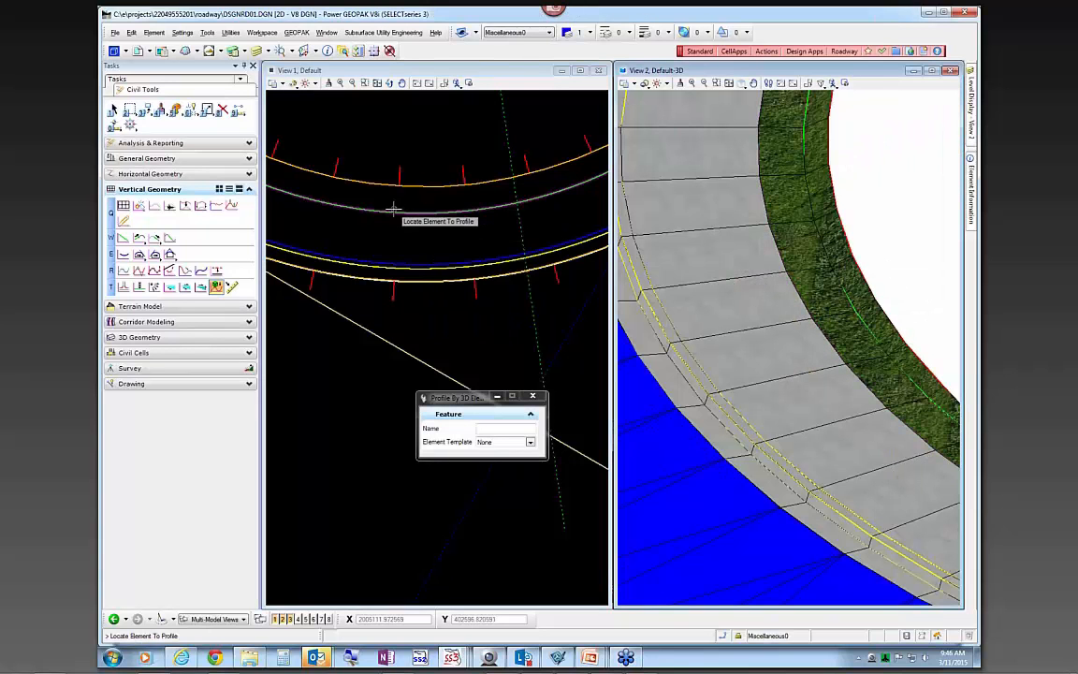
pyautogui.moveTo(391, 214)
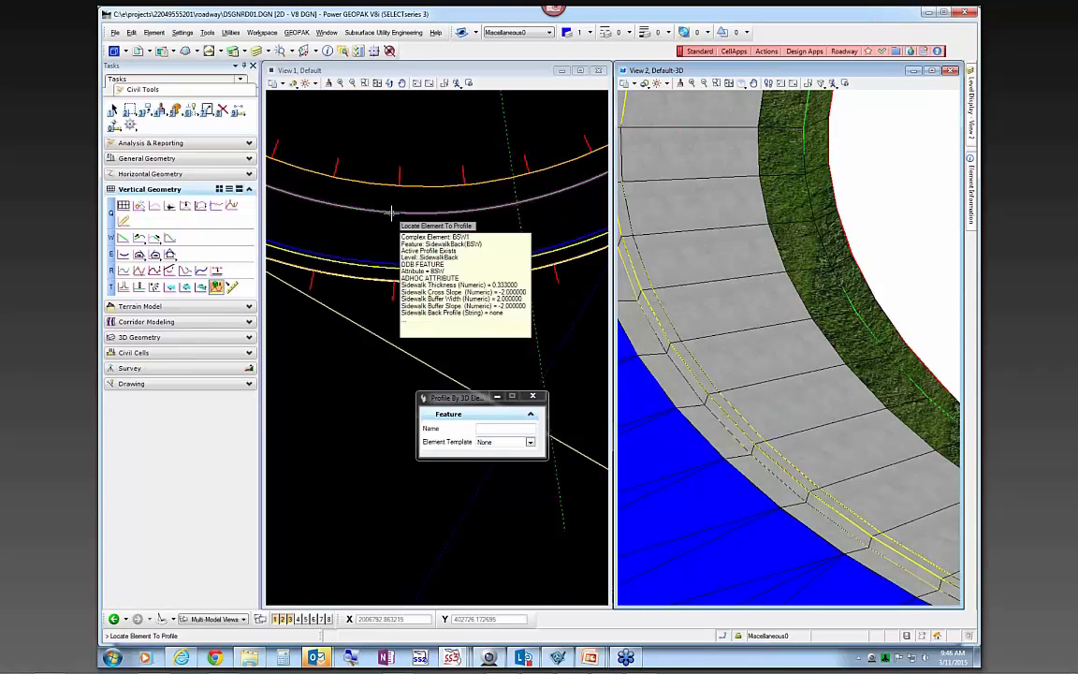
pyautogui.rightClick(404, 239)
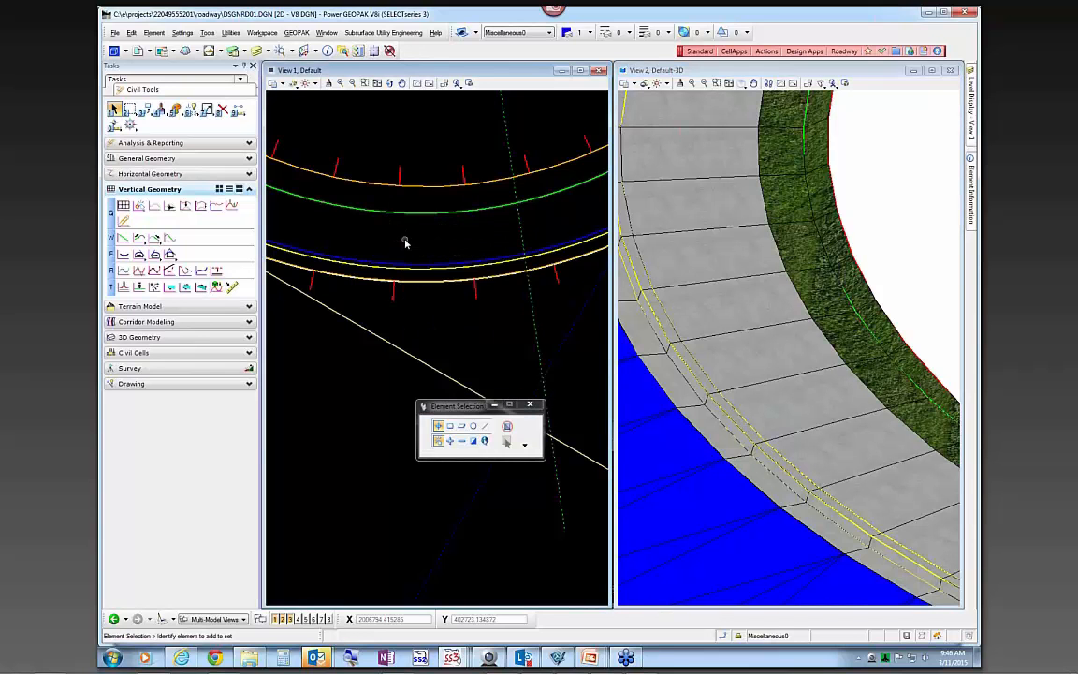
# Step: Set up a Single Offset Partial with the SidewalkBack(BSW) feature definition and an offset of 2
pyautogui.scroll(-2, 405, 242)
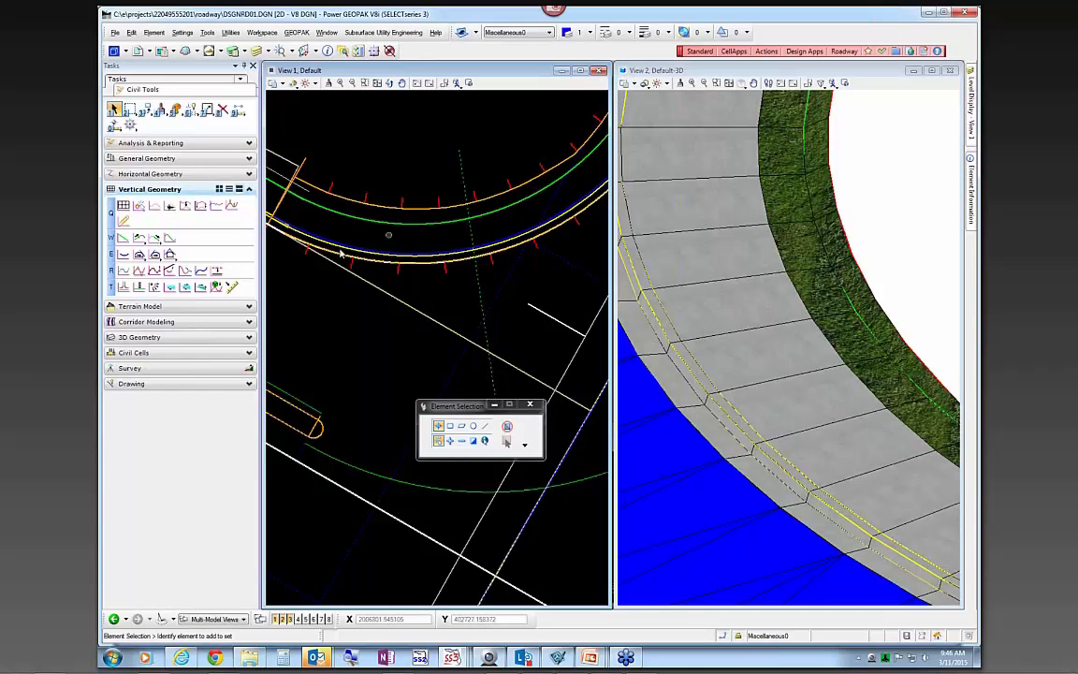
pyautogui.click(216, 272)
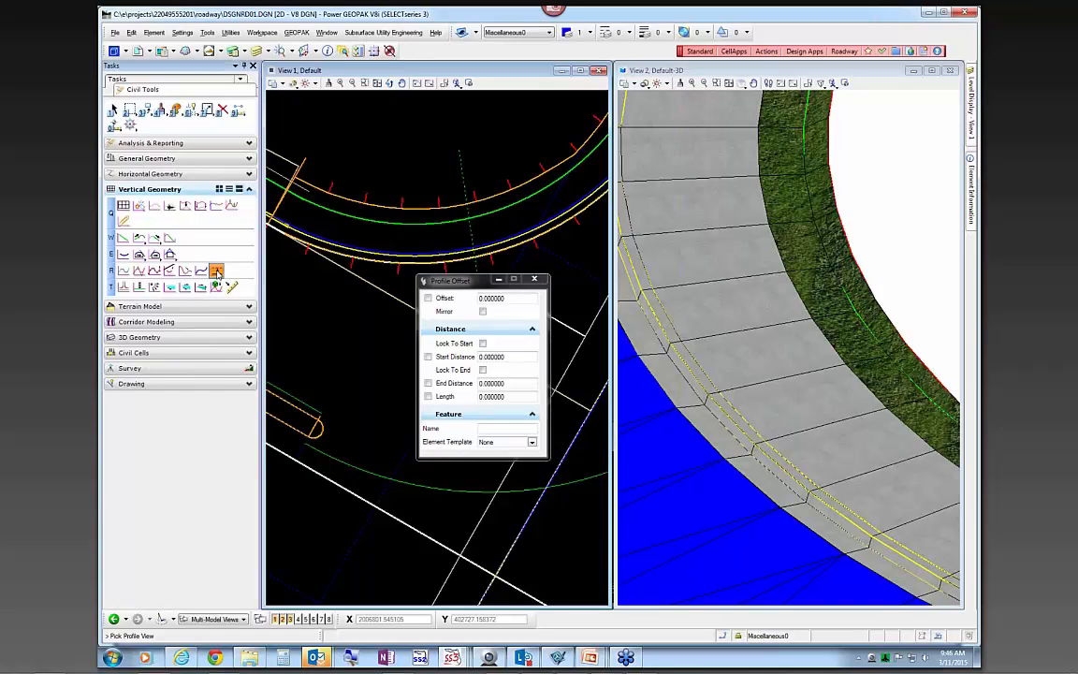
pyautogui.click(174, 173)
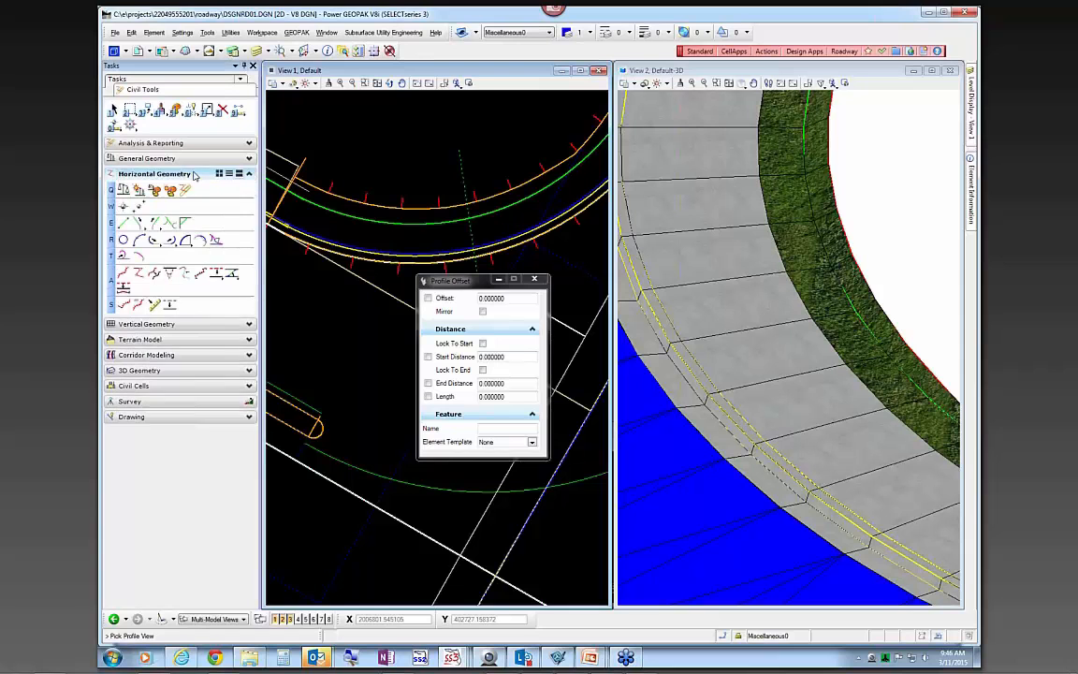
pyautogui.click(217, 272)
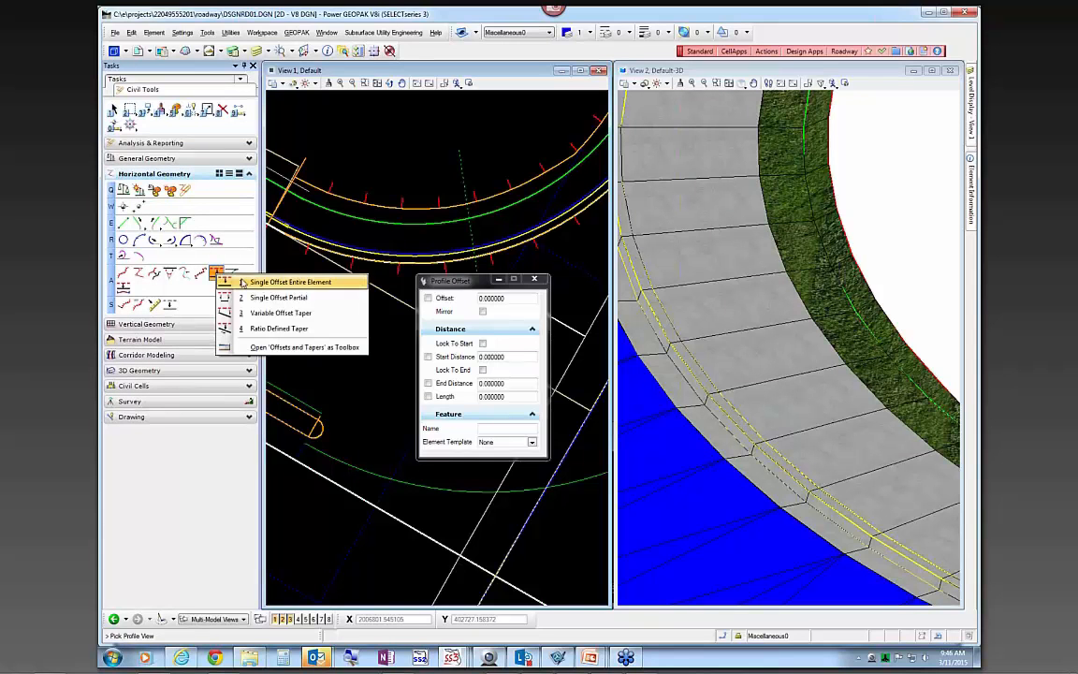
pyautogui.click(270, 298)
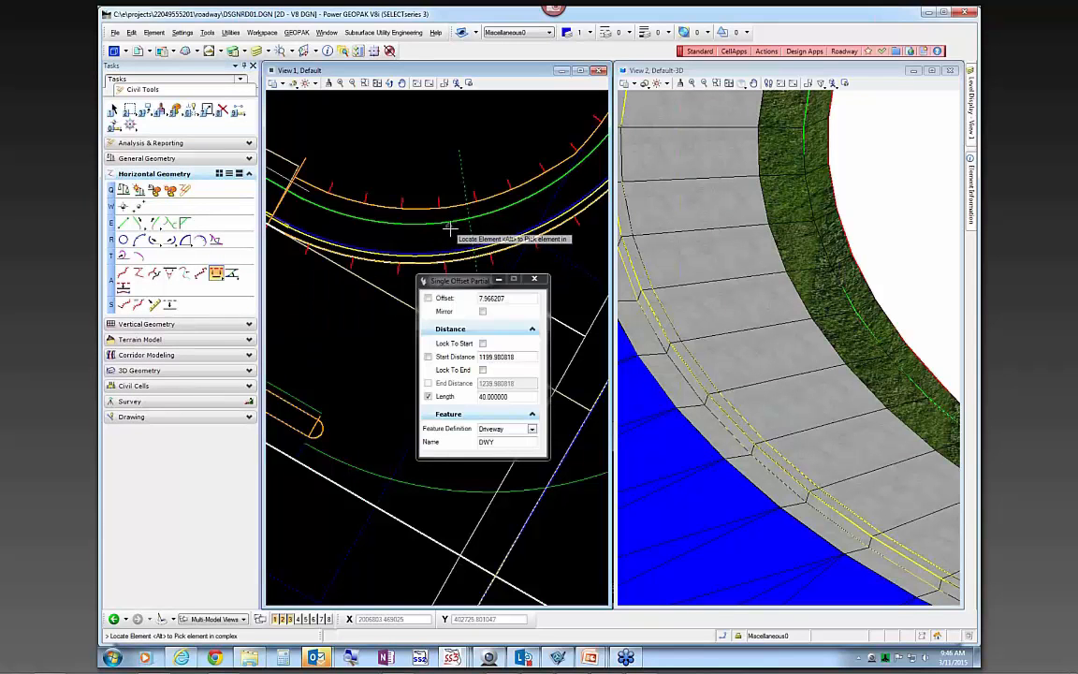
pyautogui.click(531, 428)
pyautogui.scroll(-2, 531, 468)
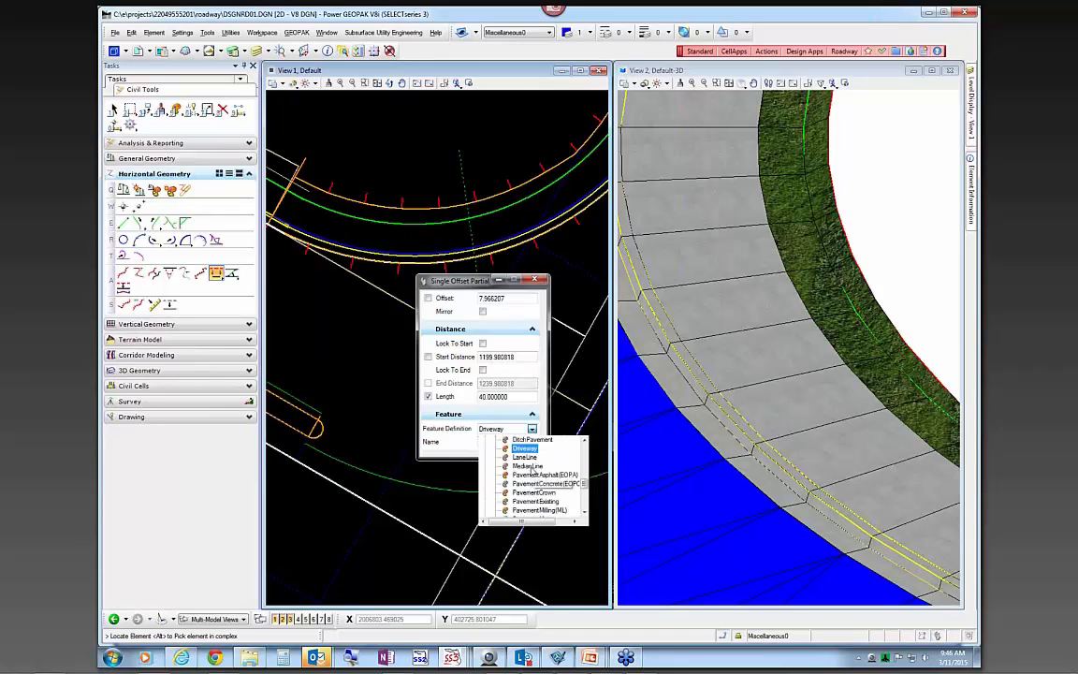
pyautogui.scroll(-5, 531, 470)
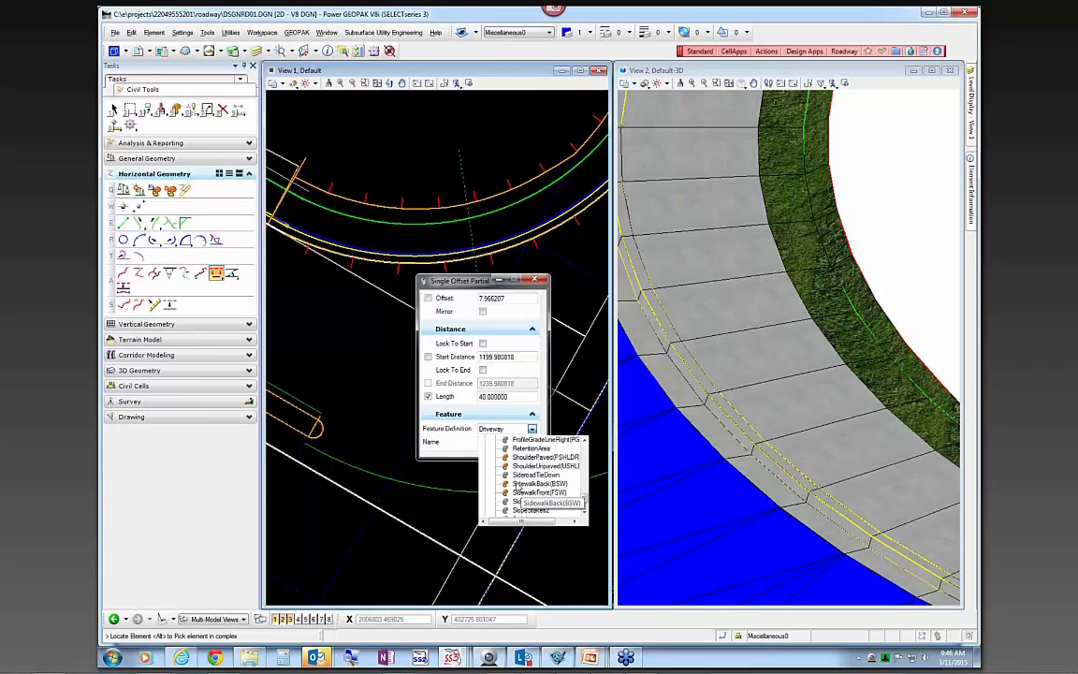
pyautogui.click(538, 485)
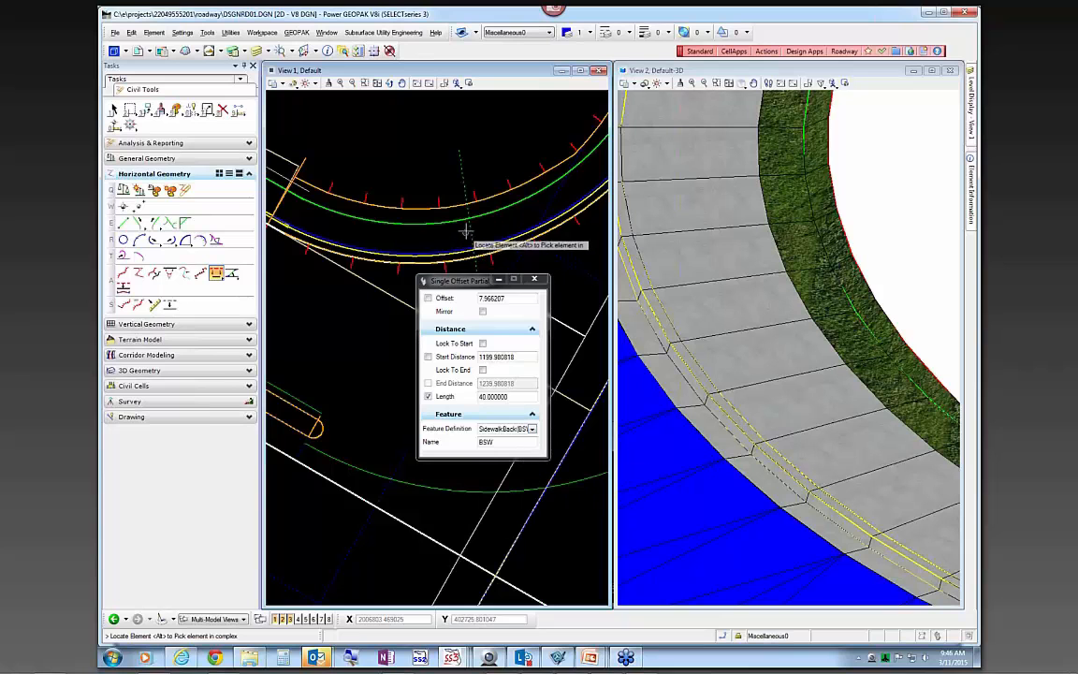
pyautogui.doubleClick(506, 298)
pyautogui.write('2')
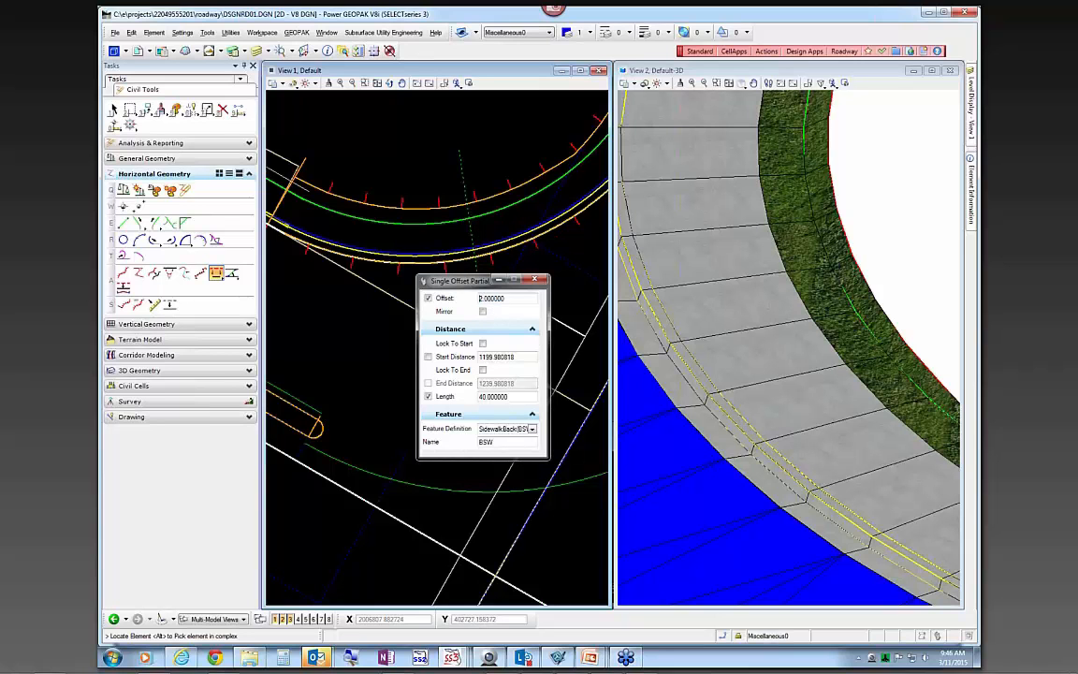
# Step: Place the partial offset behind the curb return's back-of-sidewalk line, about 18.8 long from station 0+23.25 past the dashed construction line, without mirroring
pyautogui.click(482, 229)
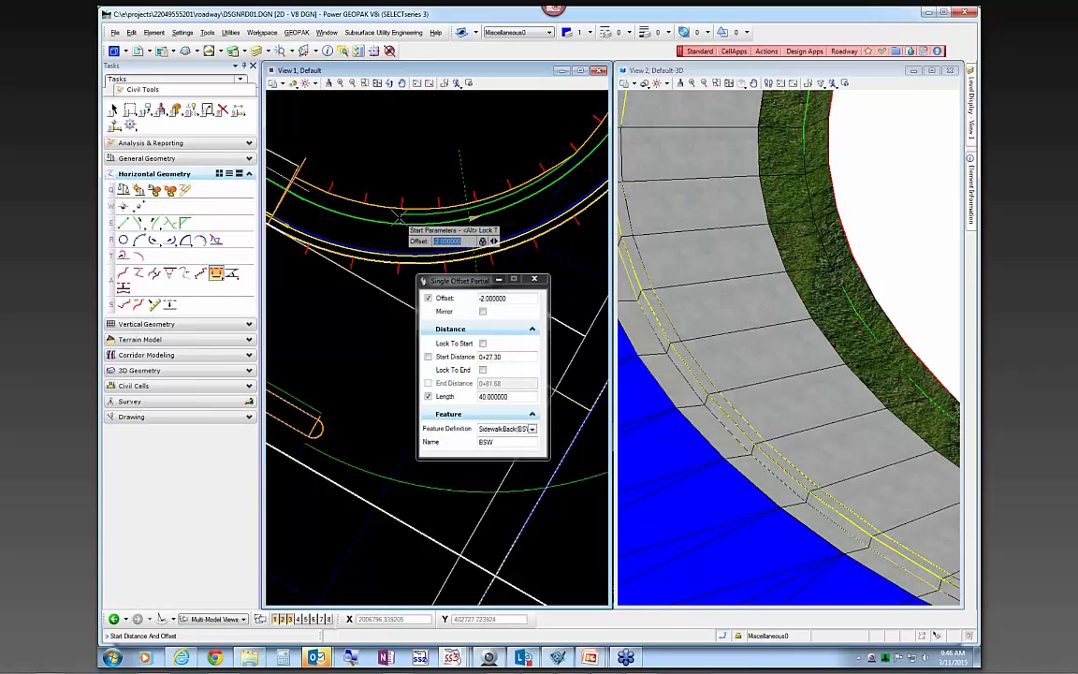
pyautogui.click(399, 216)
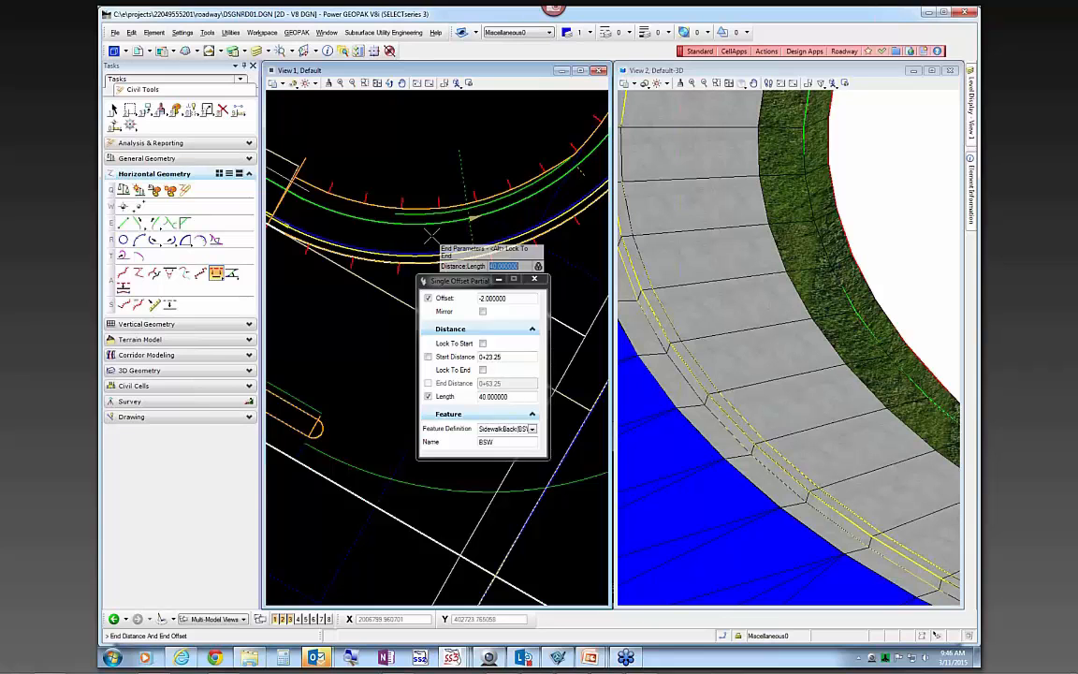
pyautogui.press('End')
pyautogui.click(482, 241)
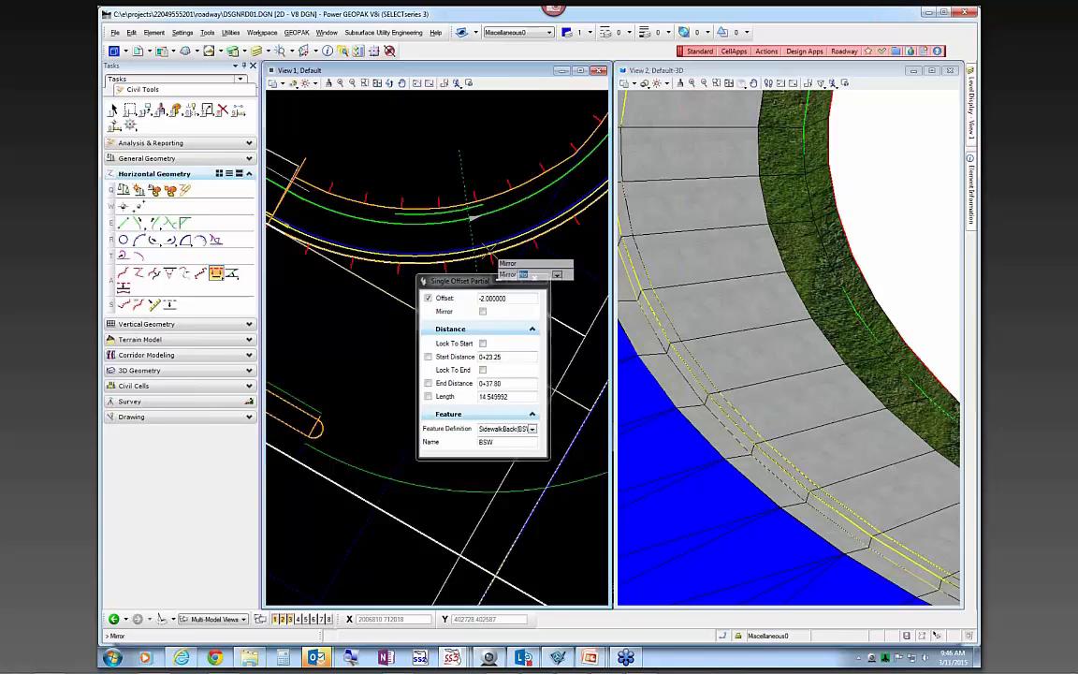
pyautogui.click(431, 246)
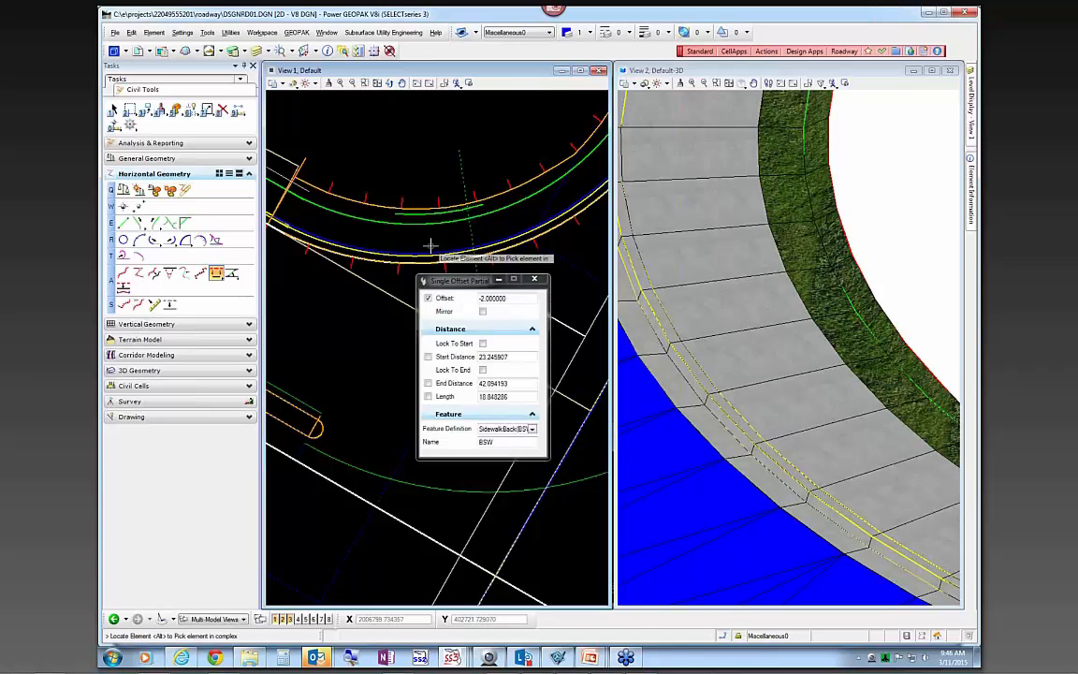
pyautogui.press('Escape')
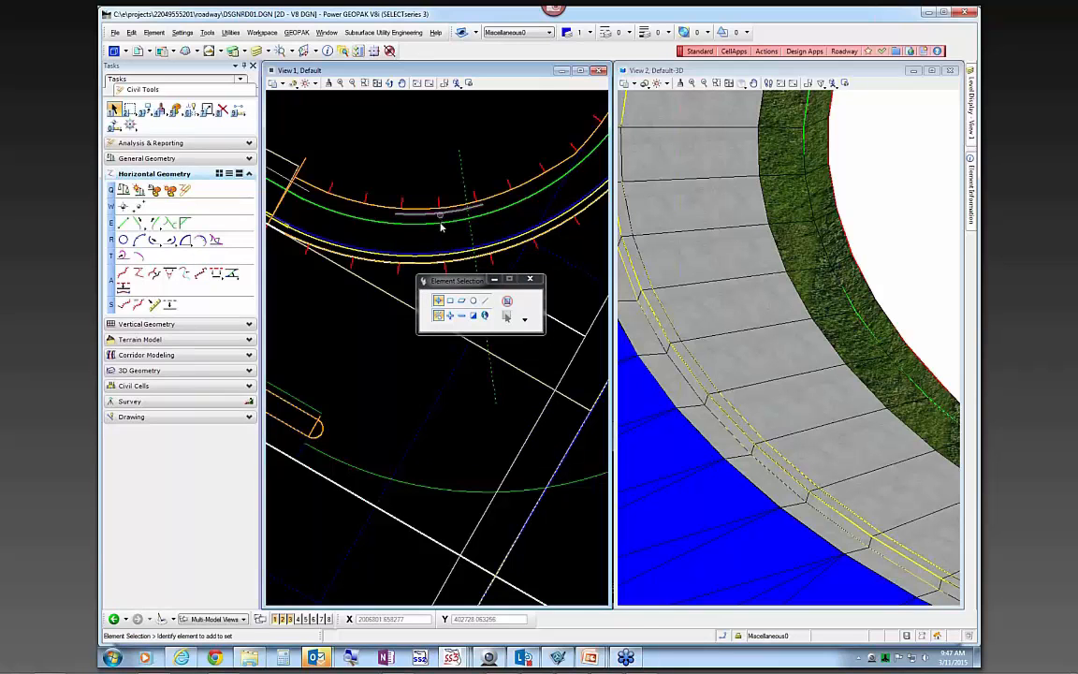
pyautogui.moveTo(441, 225)
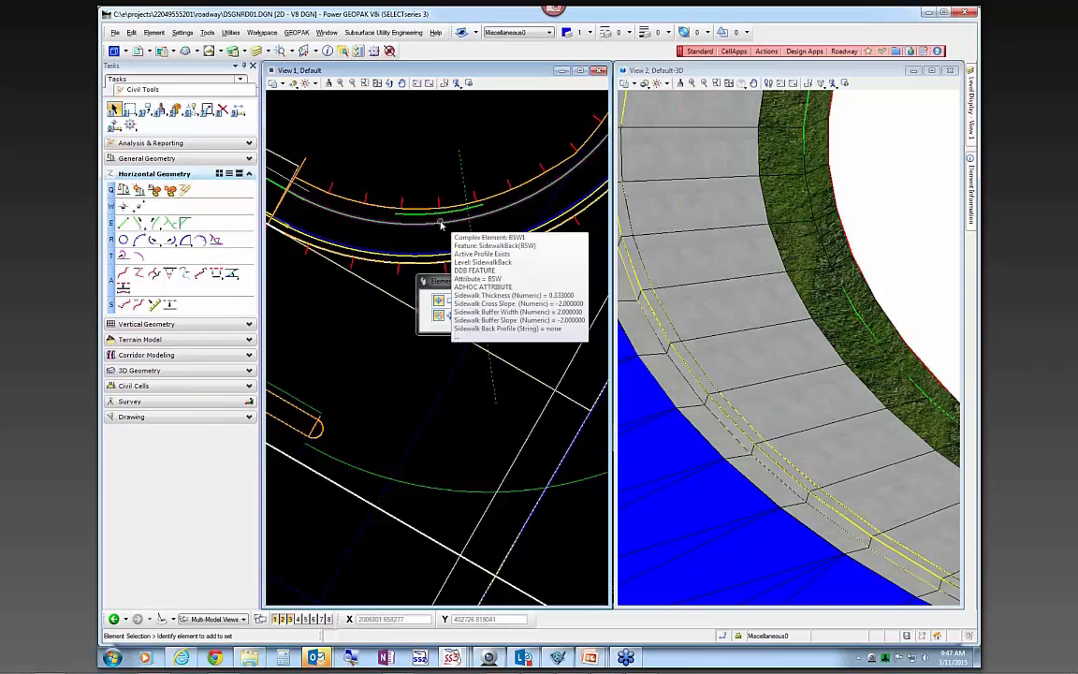
# Step: Project a profile range from the full back-of-sidewalk line onto the short partial offset line
pyautogui.click(151, 324)
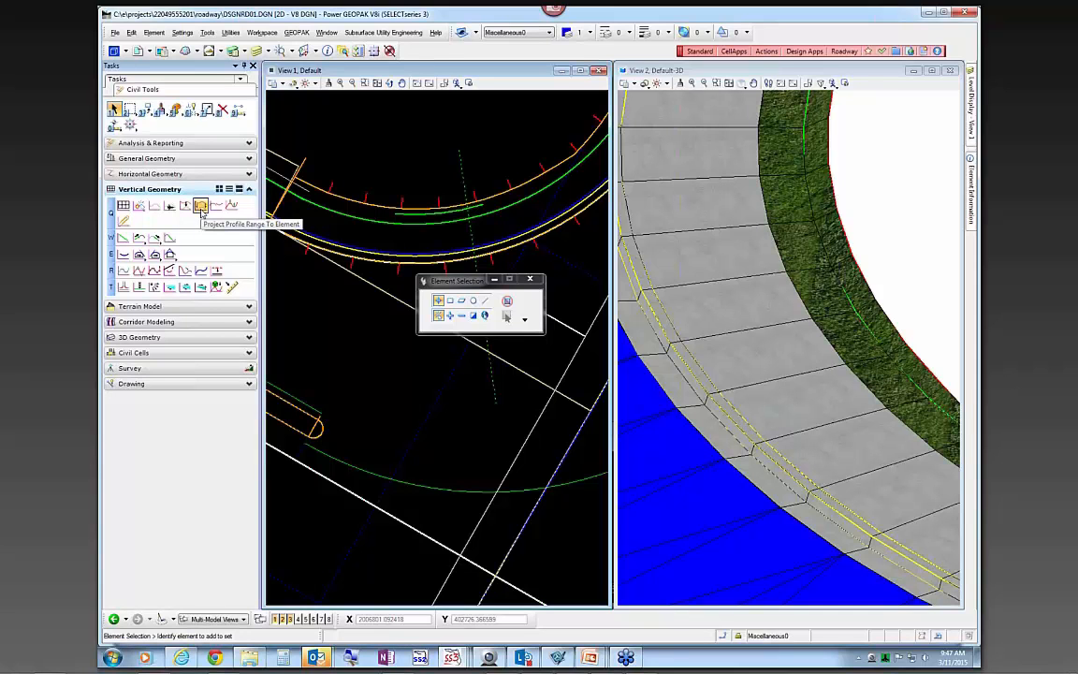
pyautogui.click(200, 206)
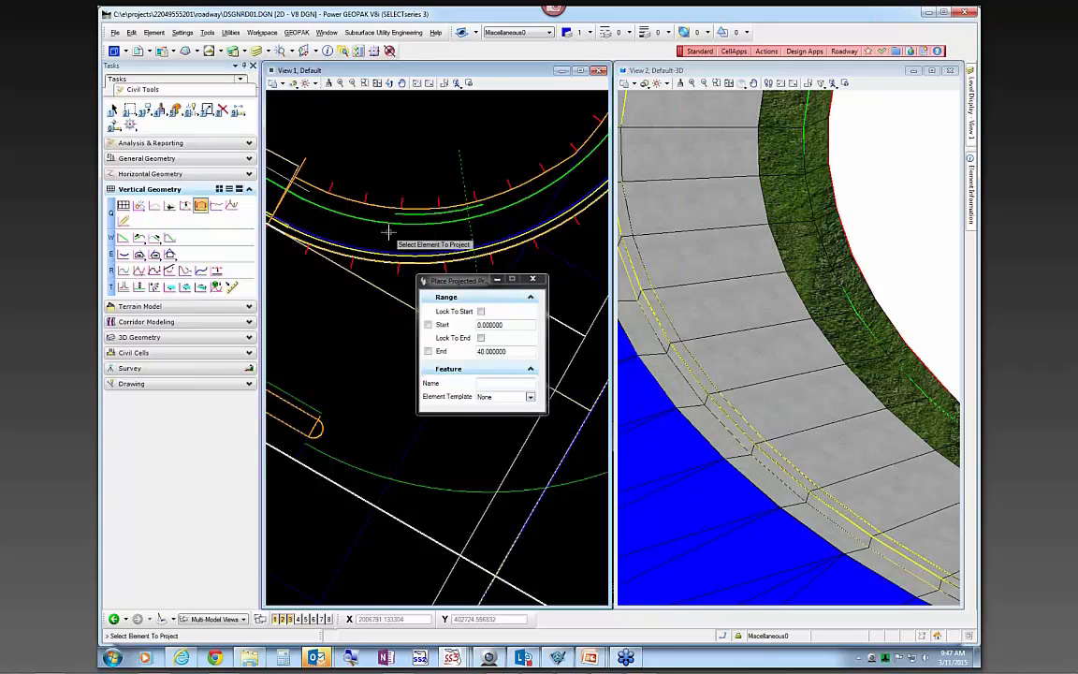
pyautogui.click(407, 240)
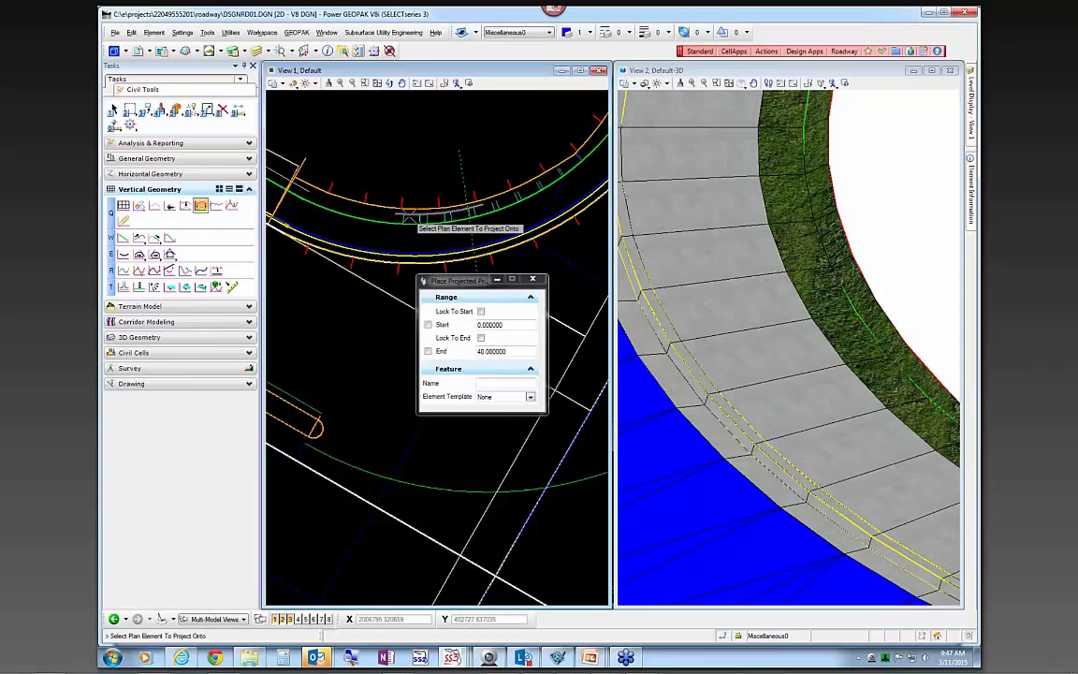
pyautogui.click(405, 214)
pyautogui.click(358, 164)
pyautogui.click(466, 157)
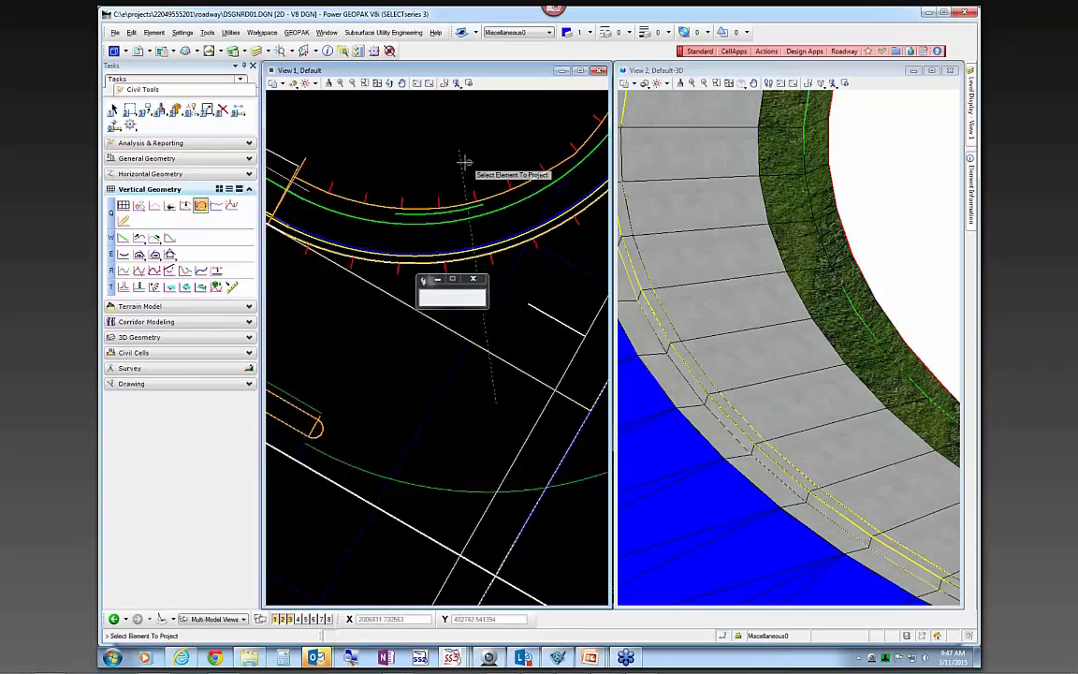
pyautogui.rightClick(403, 163)
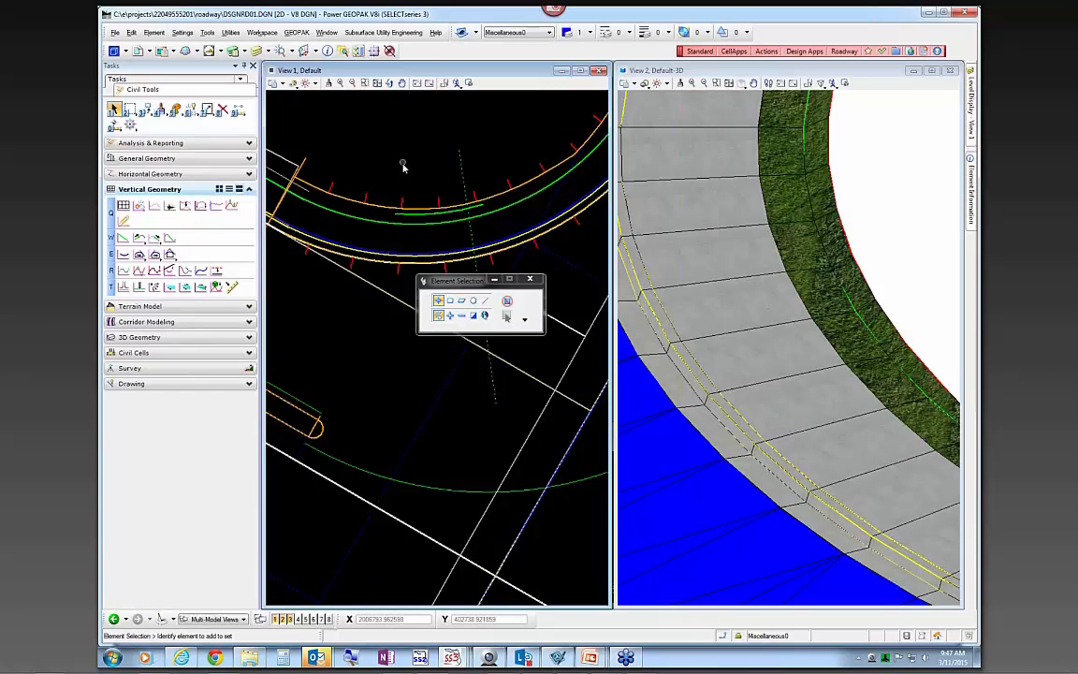
# Step: Set the short sidewalk-back line's offset to 0 so it lies on the original back-of-sidewalk line
pyautogui.click(428, 220)
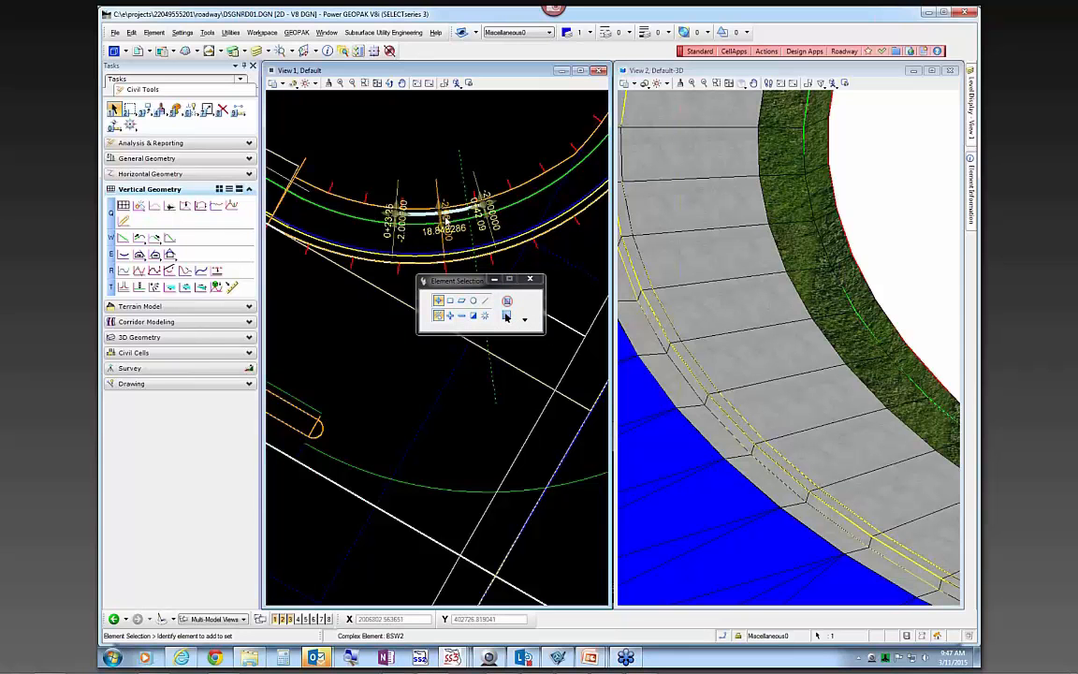
pyautogui.click(446, 224)
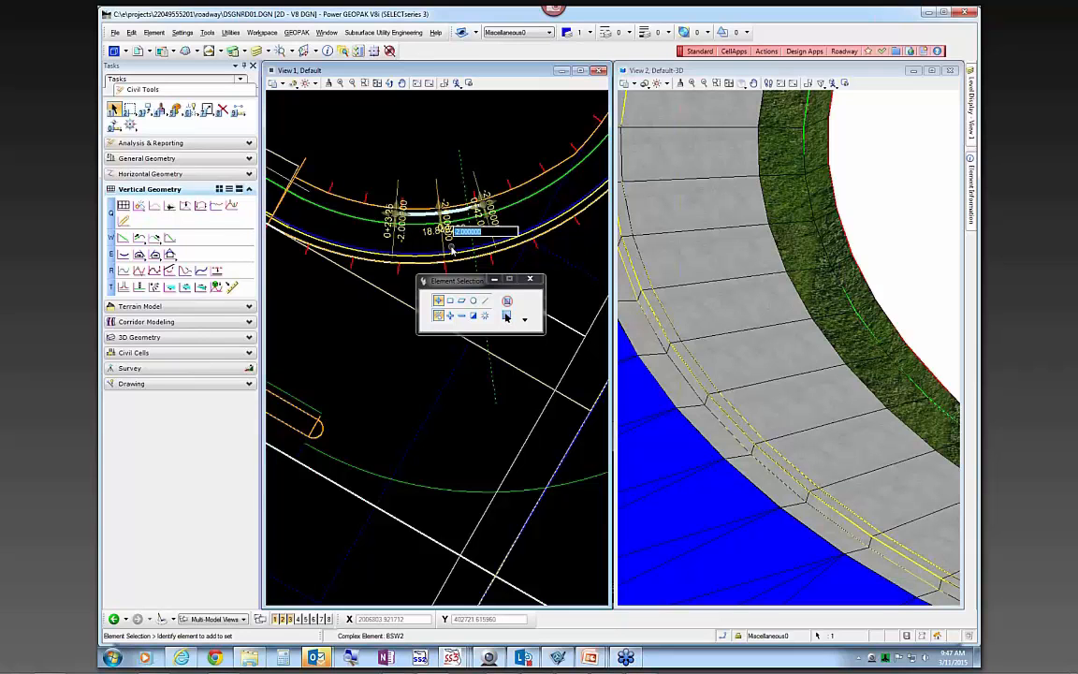
pyautogui.write('0')
pyautogui.press('Return')
pyautogui.click(409, 239)
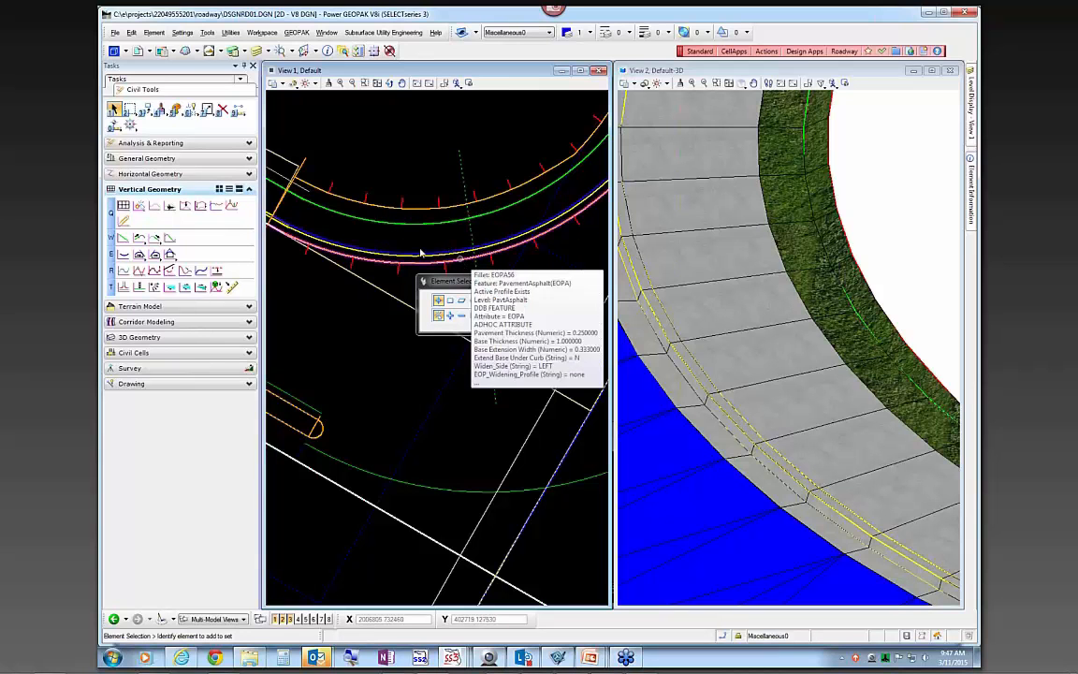
# Step: Choose the 3DCR-B civil cell from FDOT_SidewalkCurbRamps.dgnlib for placement
pyautogui.click(114, 335)
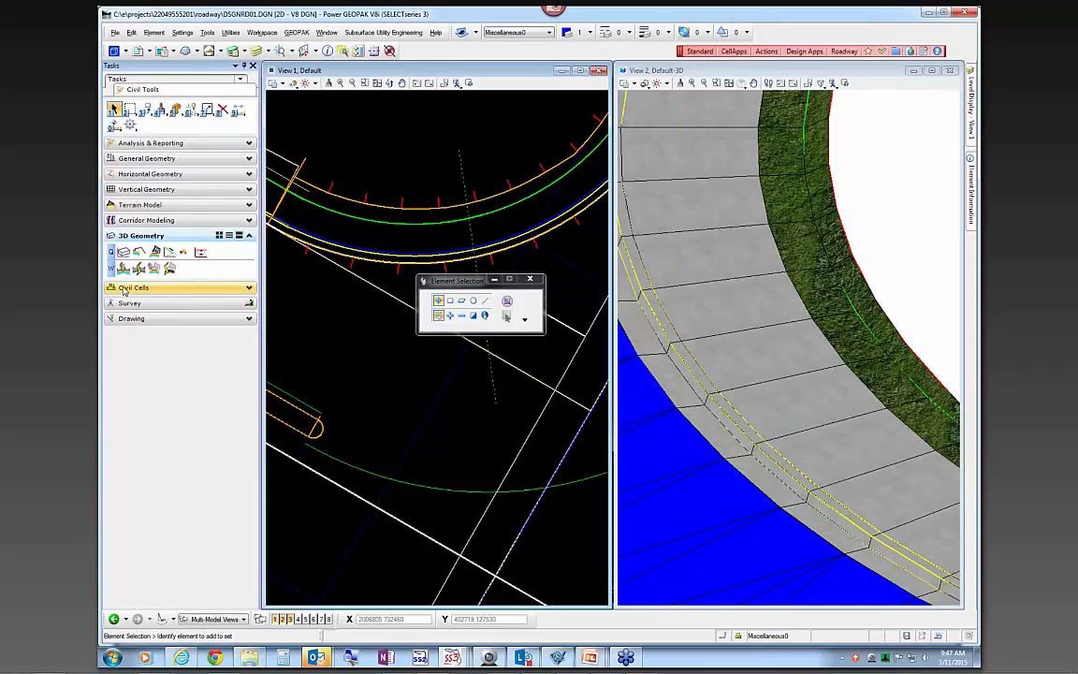
pyautogui.click(122, 289)
pyautogui.click(123, 266)
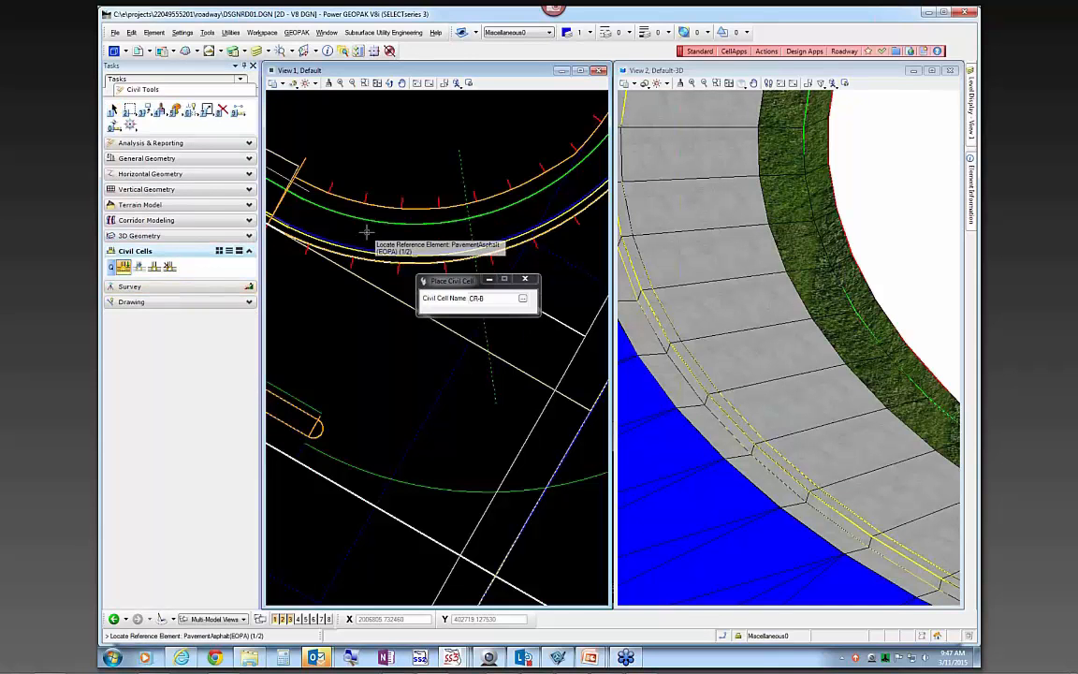
pyautogui.click(524, 299)
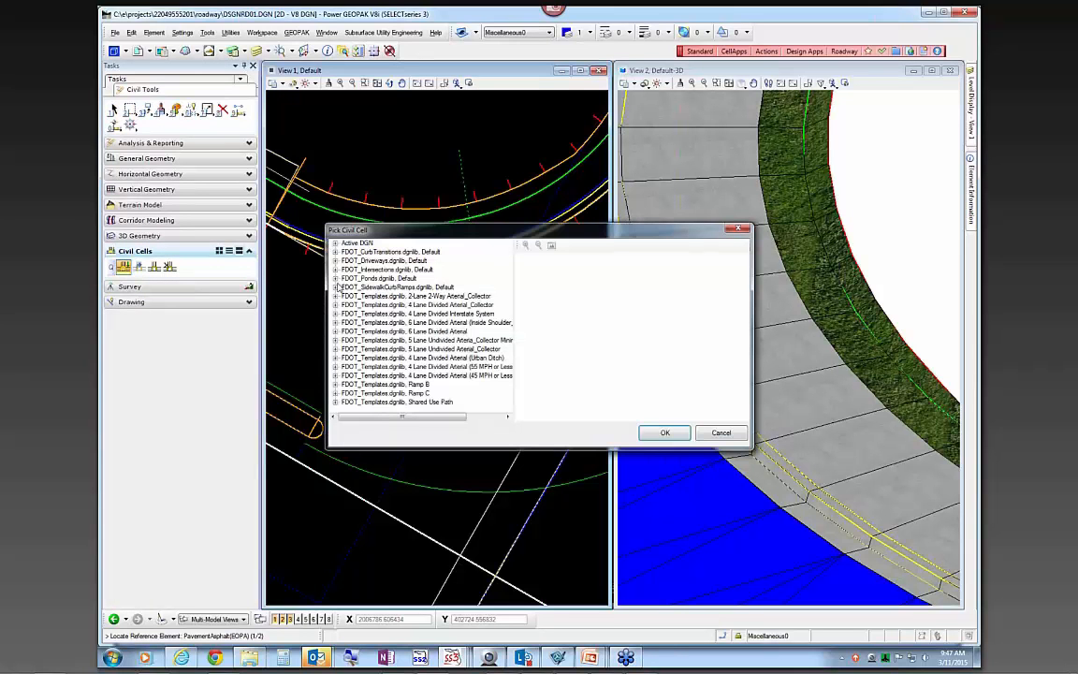
pyautogui.click(335, 288)
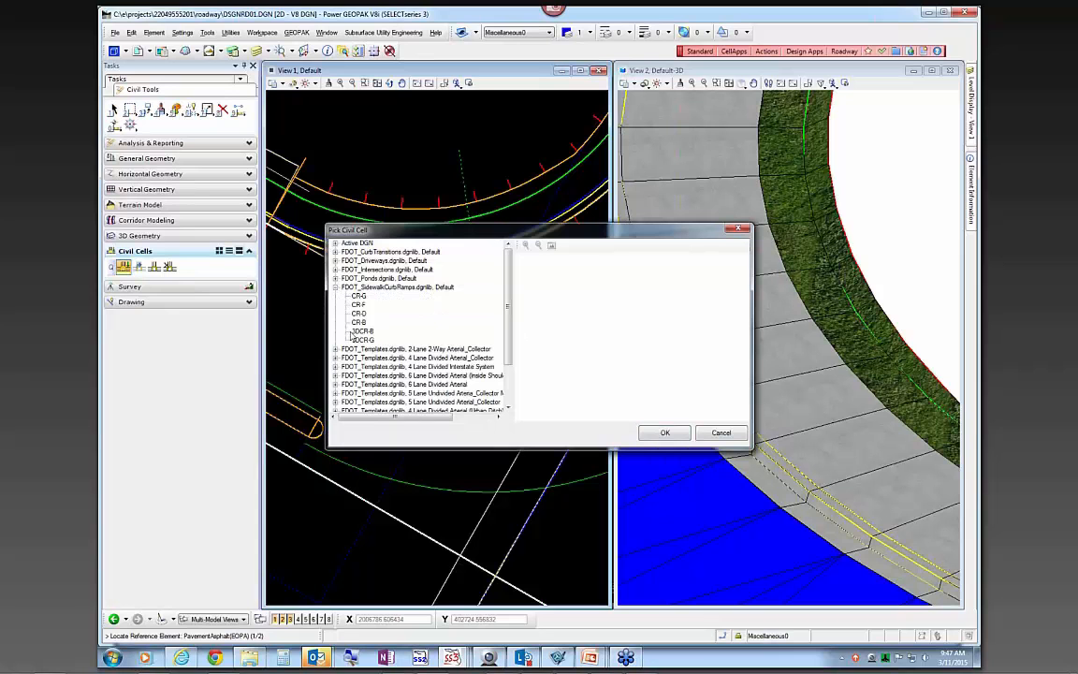
pyautogui.click(361, 332)
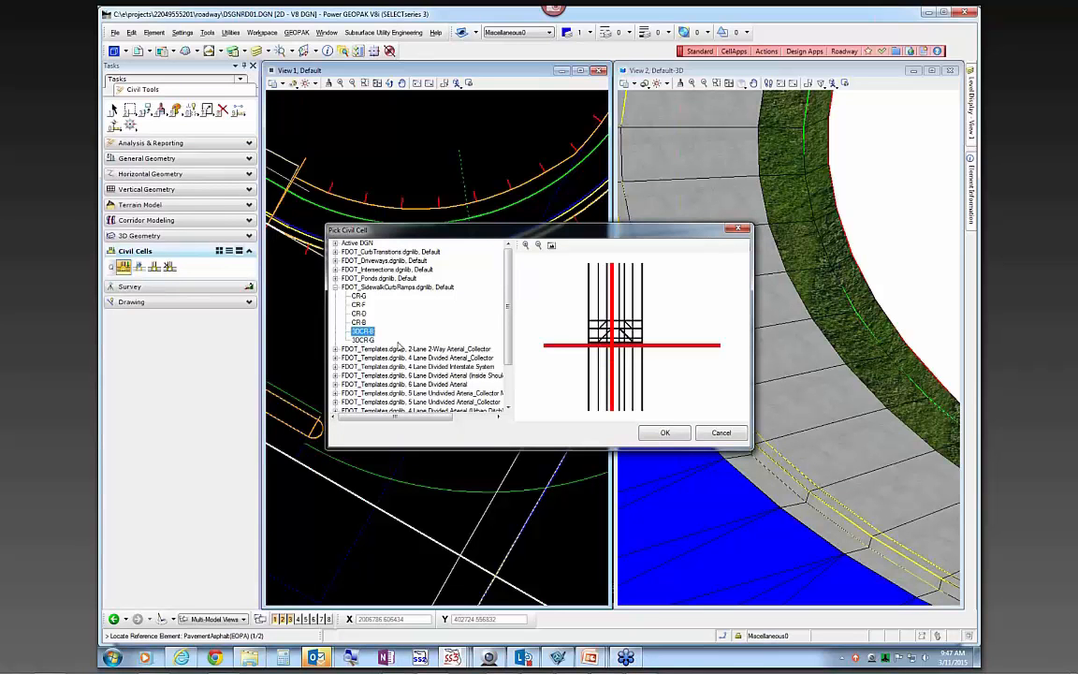
pyautogui.click(665, 433)
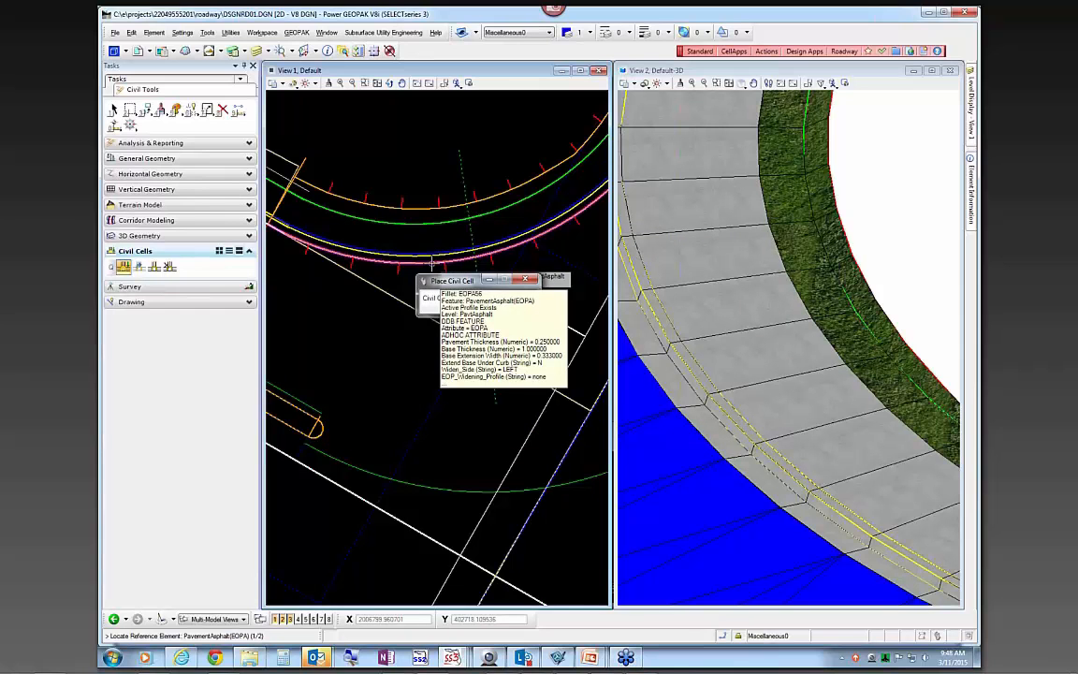
# Step: Place the 3DCR-B cell using the curb return's PavementAsphalt edge and the dashed green construction line as references, keeping the default alternative
pyautogui.click(431, 264)
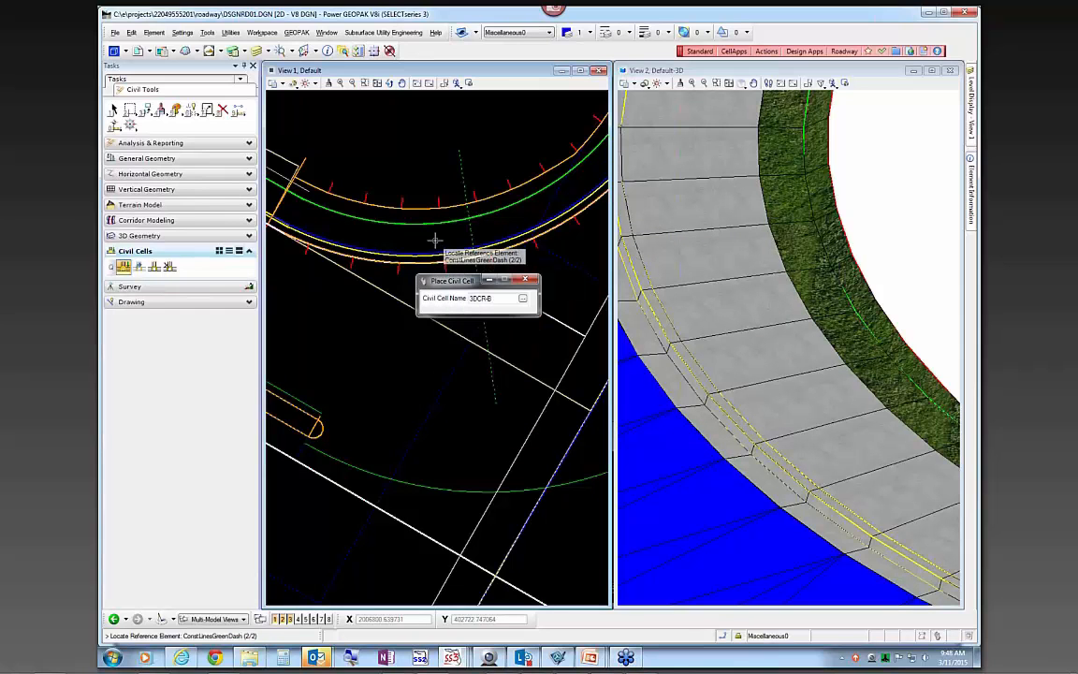
pyautogui.click(470, 236)
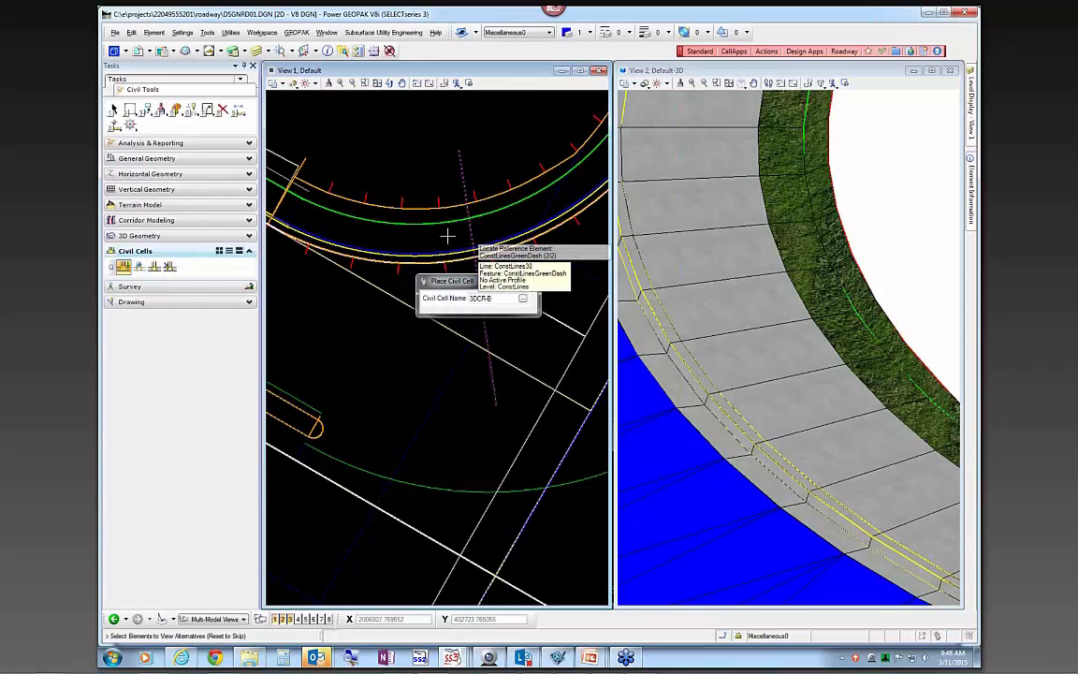
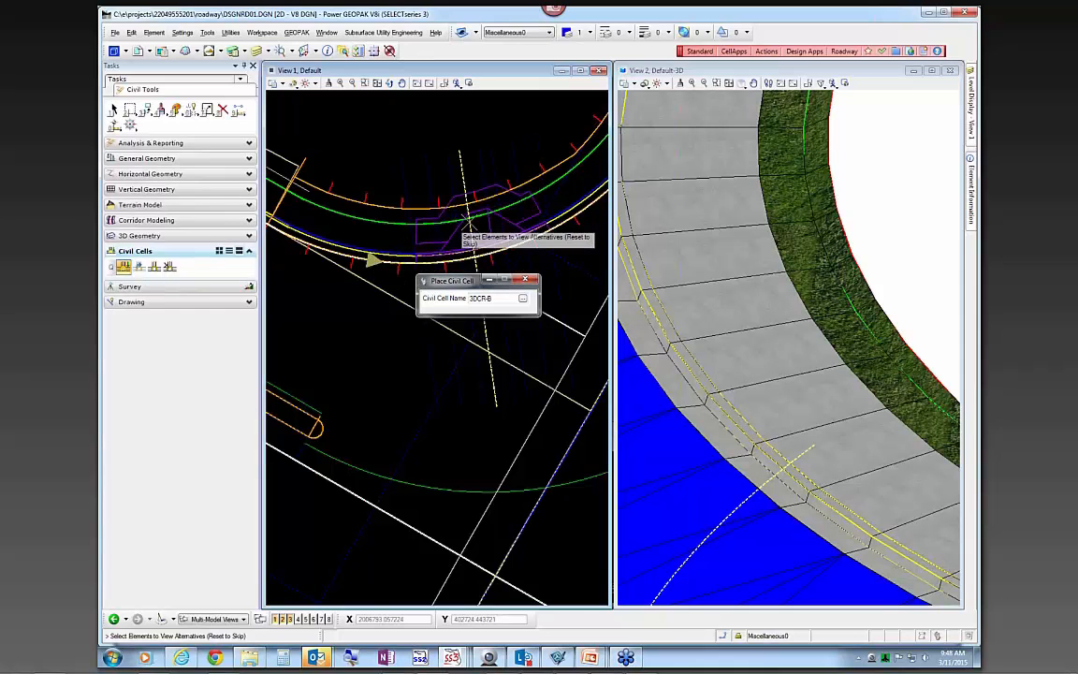
pyautogui.click(498, 165)
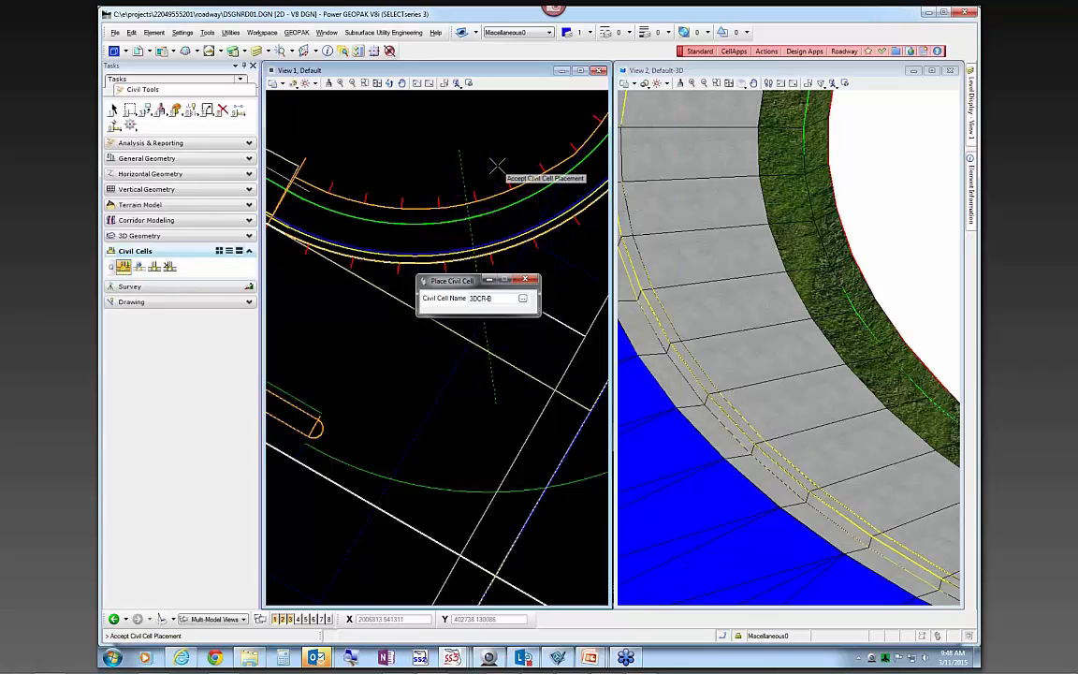
pyautogui.click(497, 166)
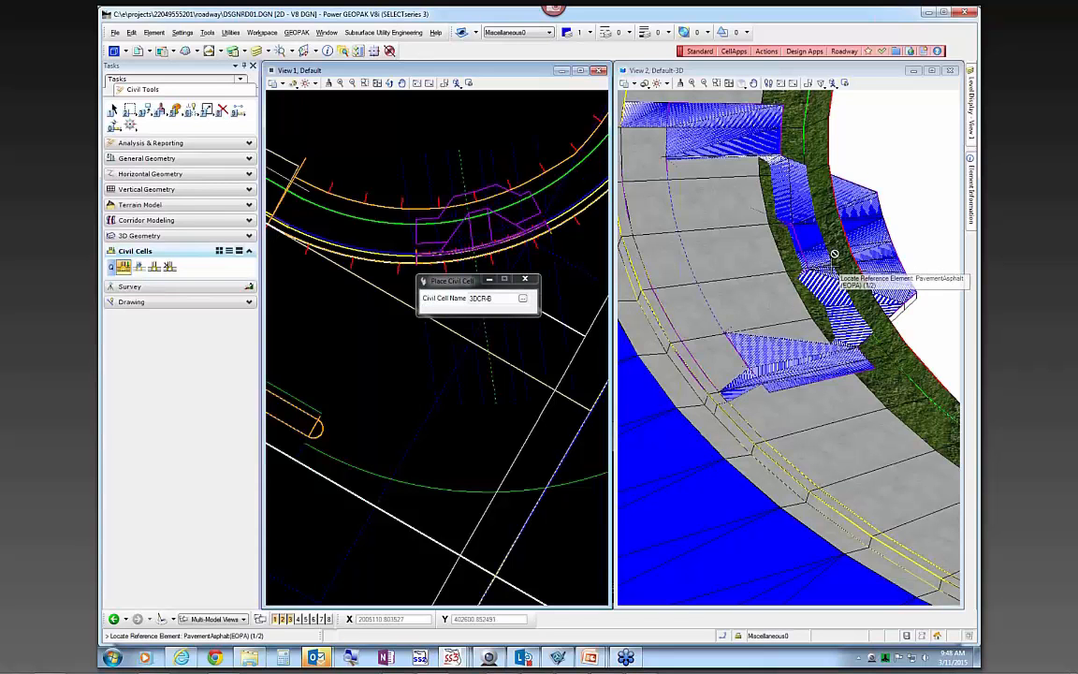
pyautogui.scroll(-2, 831, 264)
pyautogui.scroll(2, 762, 245)
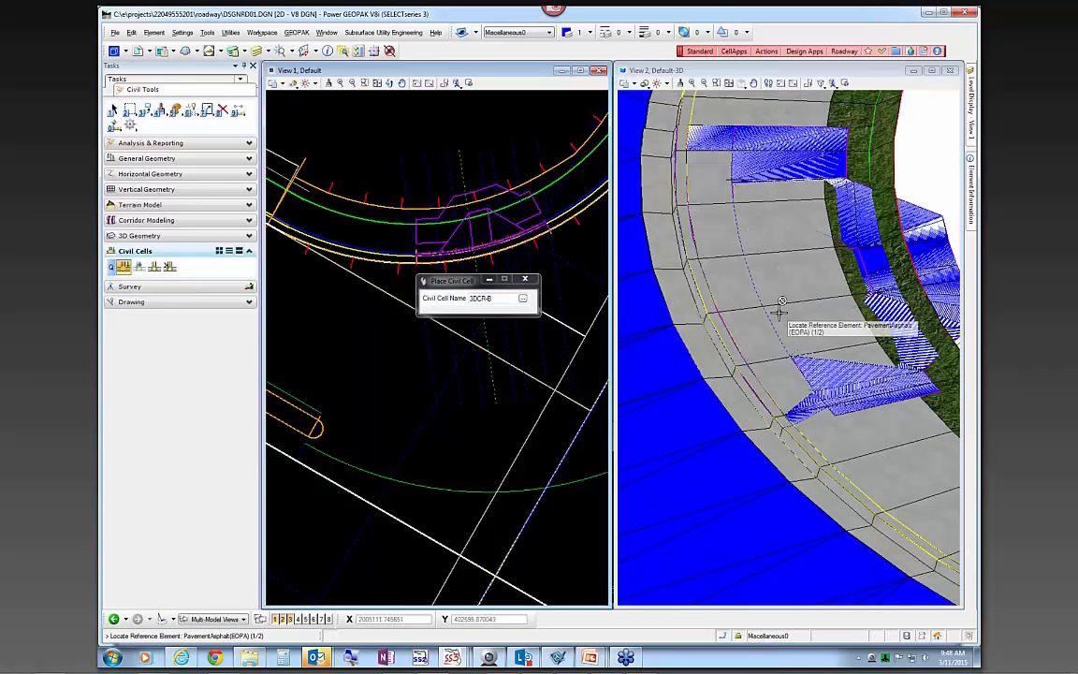
pyautogui.press('Escape')
pyautogui.keyDown('shift'); pyautogui.moveTo(815, 272); pyautogui.dragTo(617, 268, button='middle'); pyautogui.keyUp('shift')
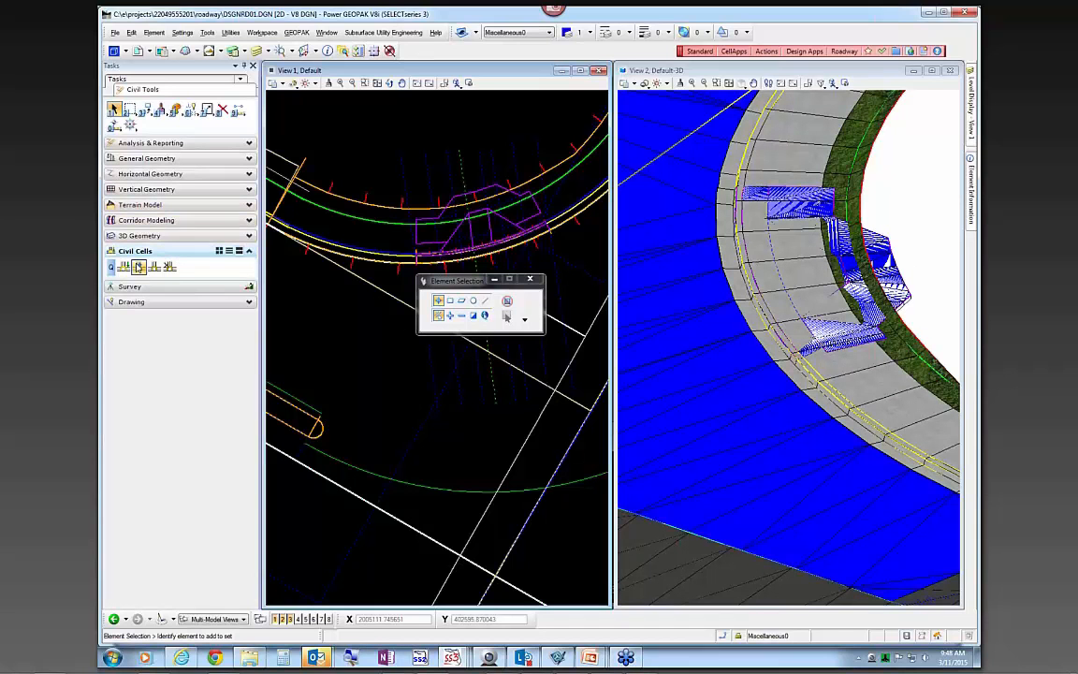
# Step: Clip the curb return's linear template with the 3DRamp terrain model as the clipping reference
pyautogui.click(145, 221)
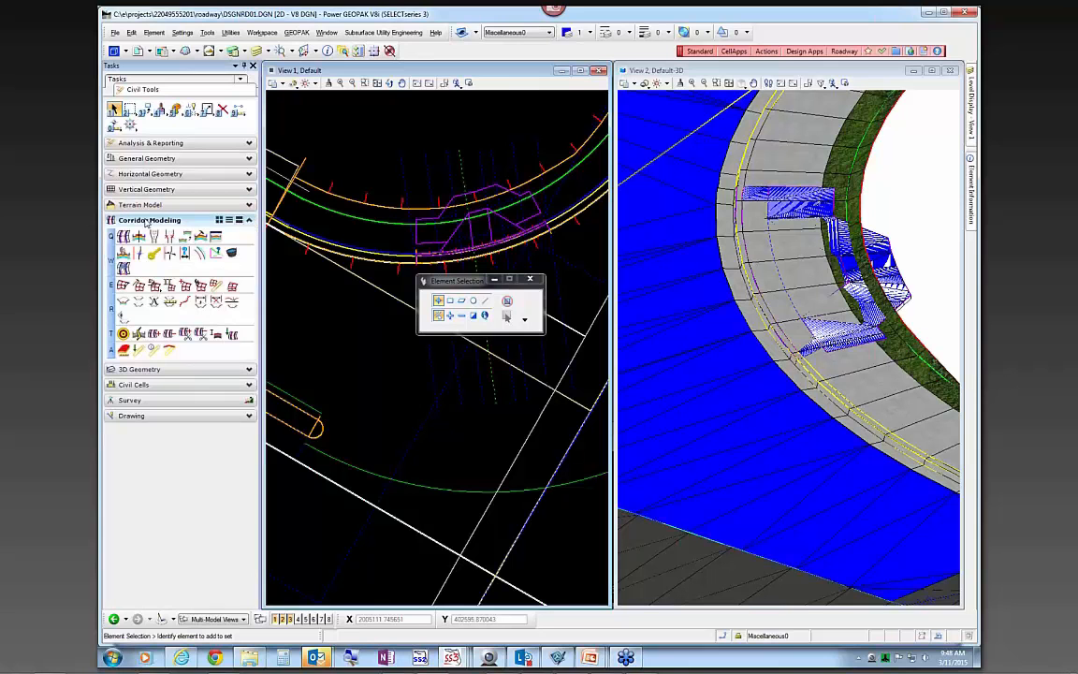
pyautogui.click(185, 334)
pyautogui.moveTo(399, 270)
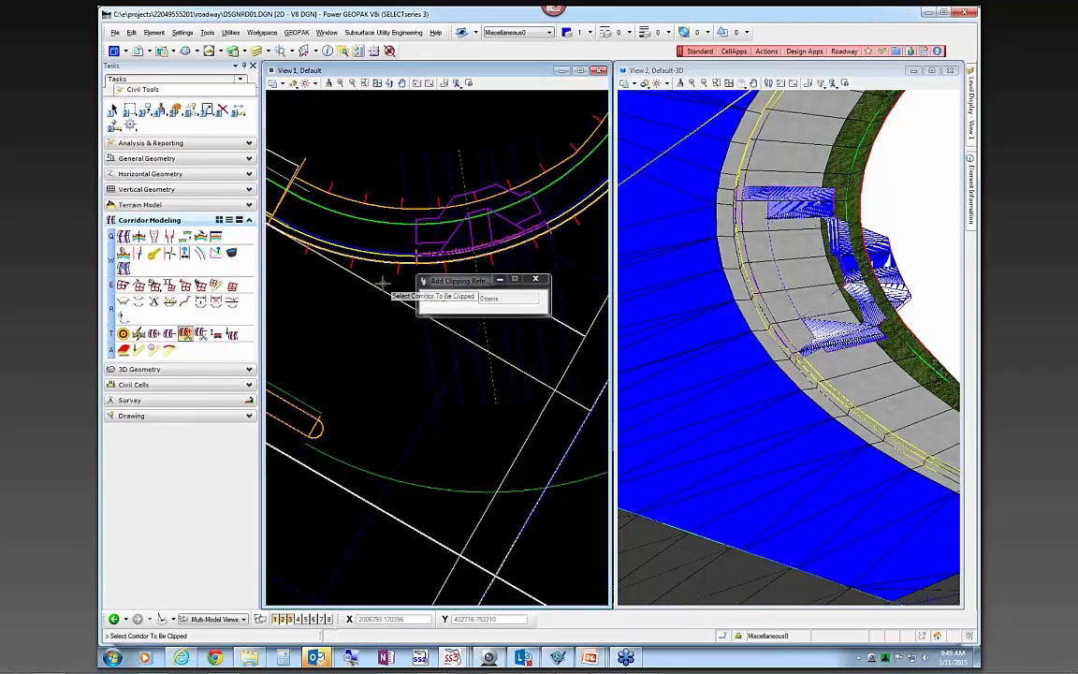
pyautogui.click(398, 271)
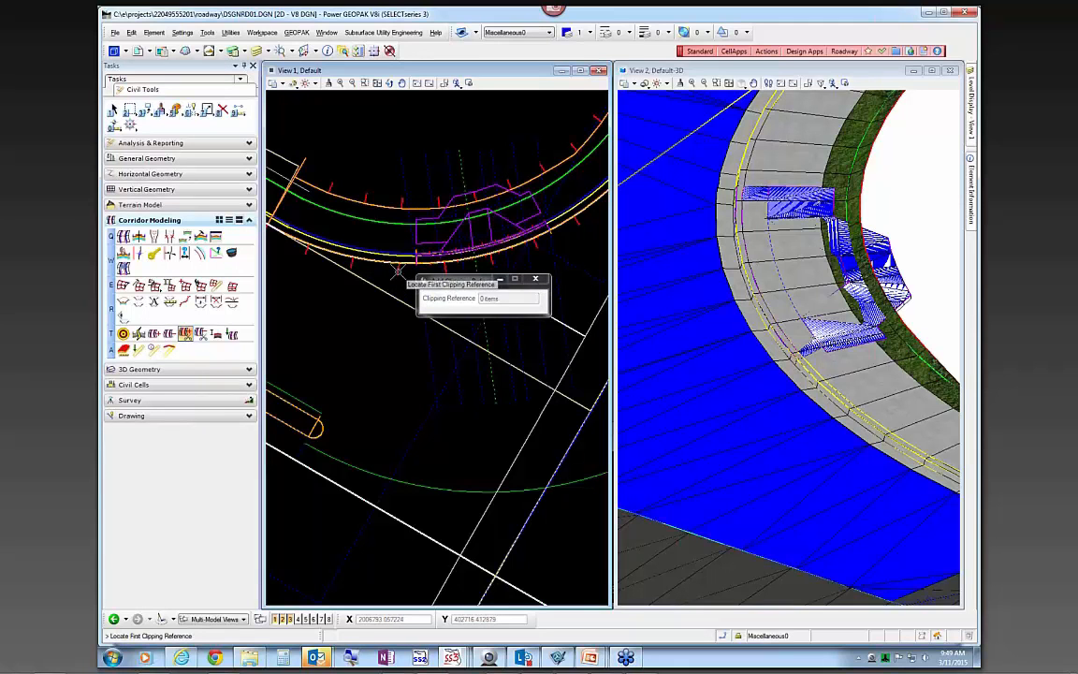
pyautogui.moveTo(888, 230)
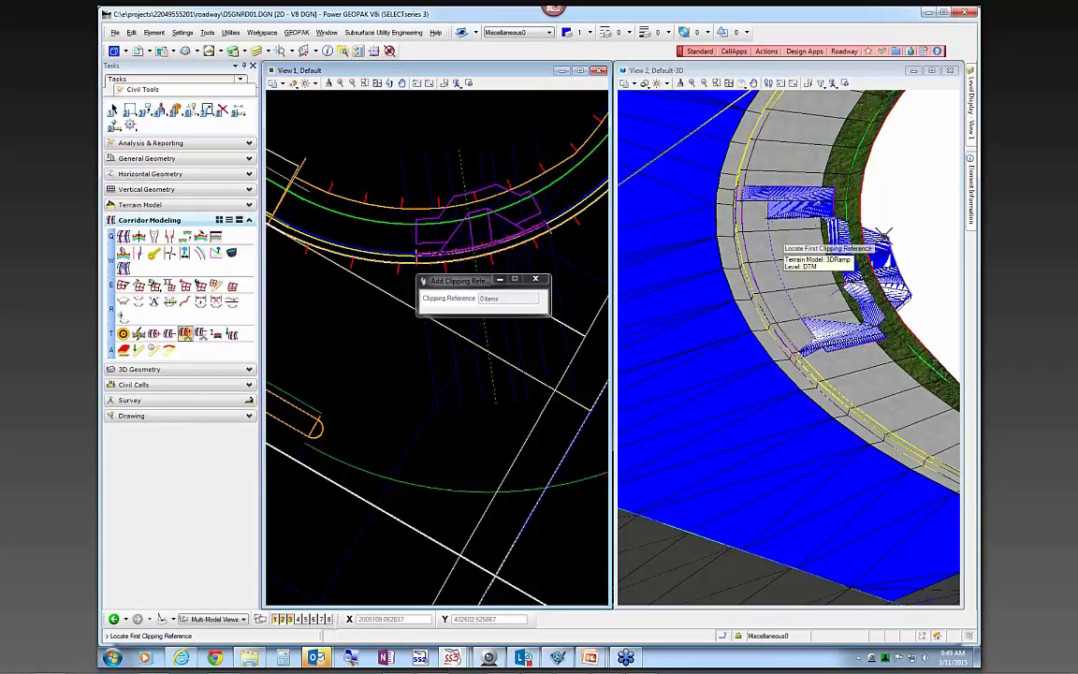
pyautogui.click(888, 230)
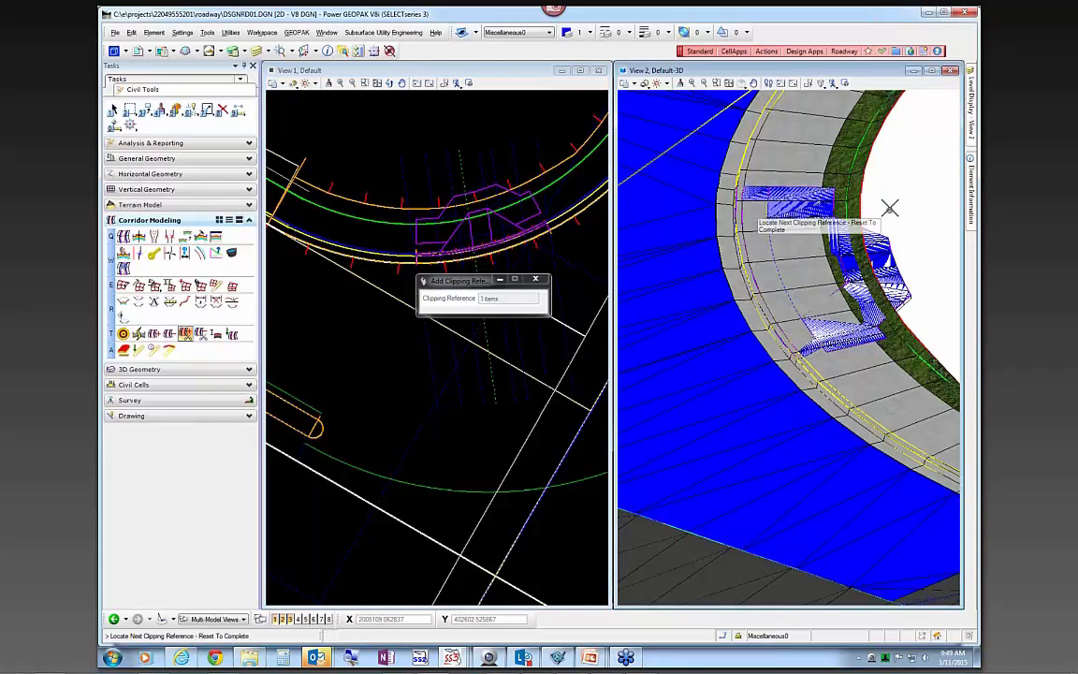
pyautogui.rightClick(478, 149)
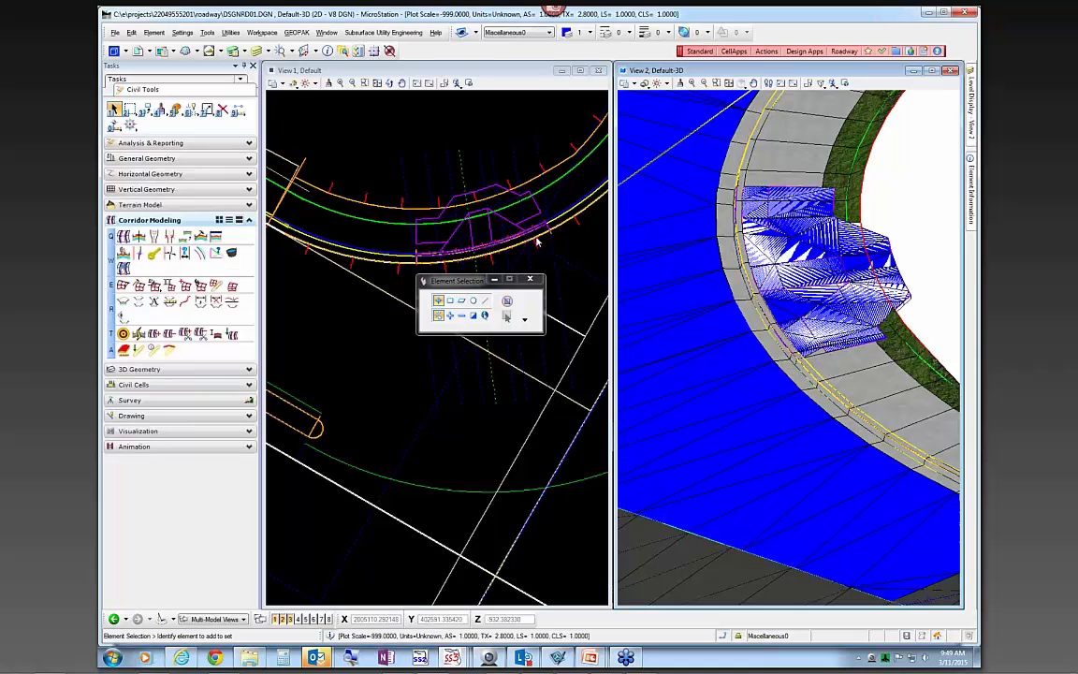
# Step: Add the ramp cell's Curb Type F linear template as a clipping reference for the curb return's corridor
pyautogui.click(580, 253)
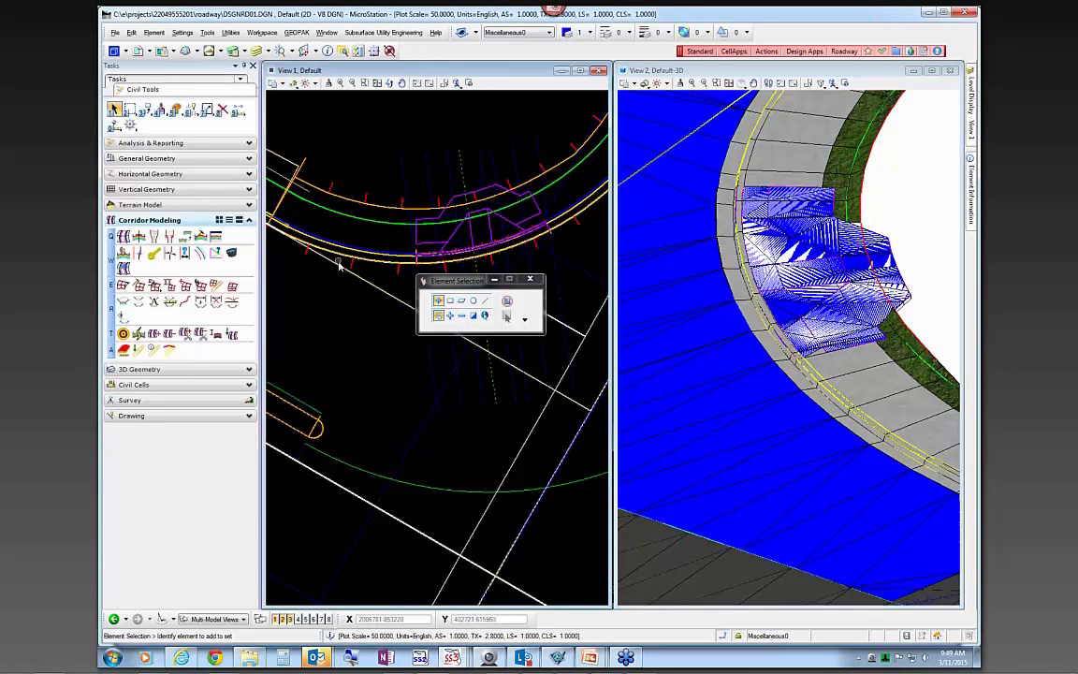
pyautogui.click(185, 334)
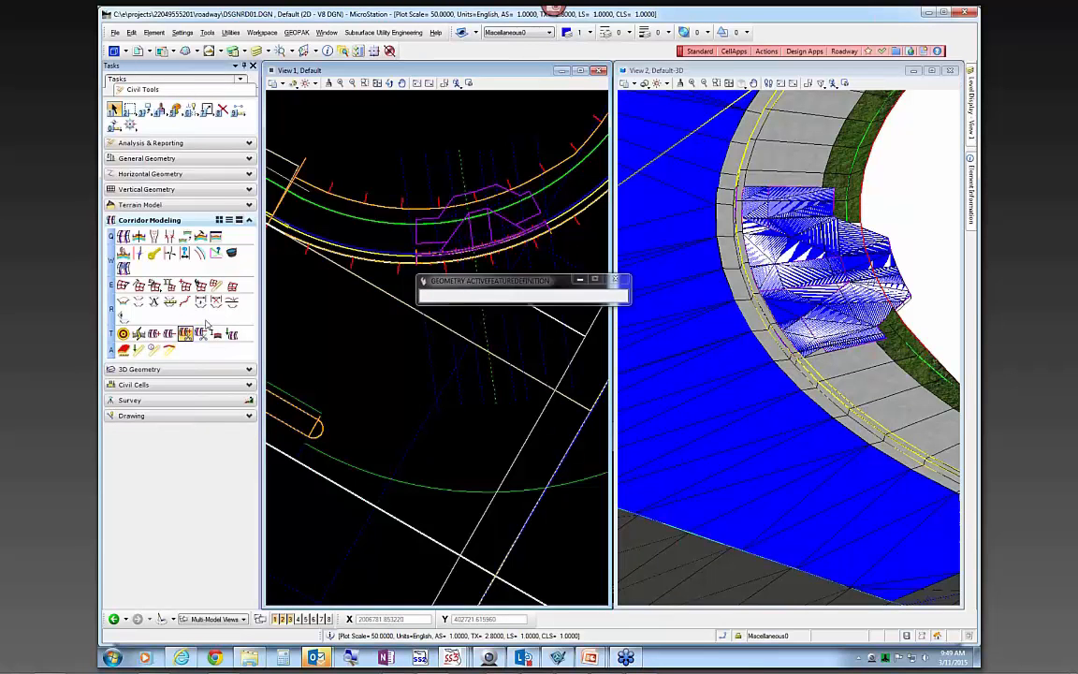
pyautogui.click(384, 250)
pyautogui.scroll(4, 466, 245)
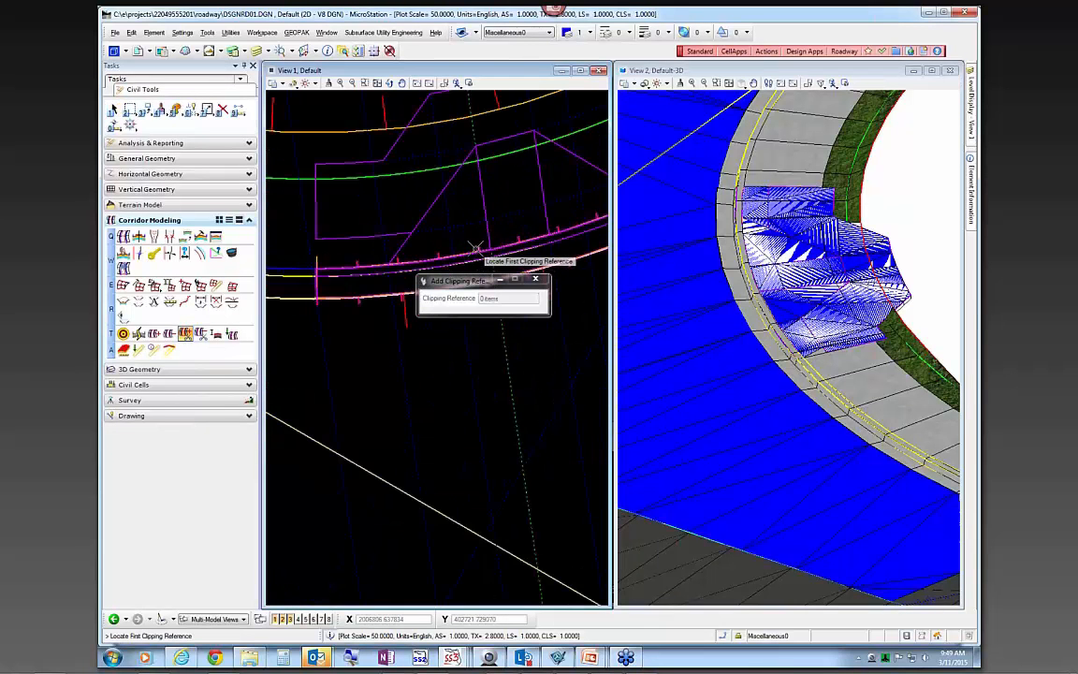
pyautogui.click(477, 248)
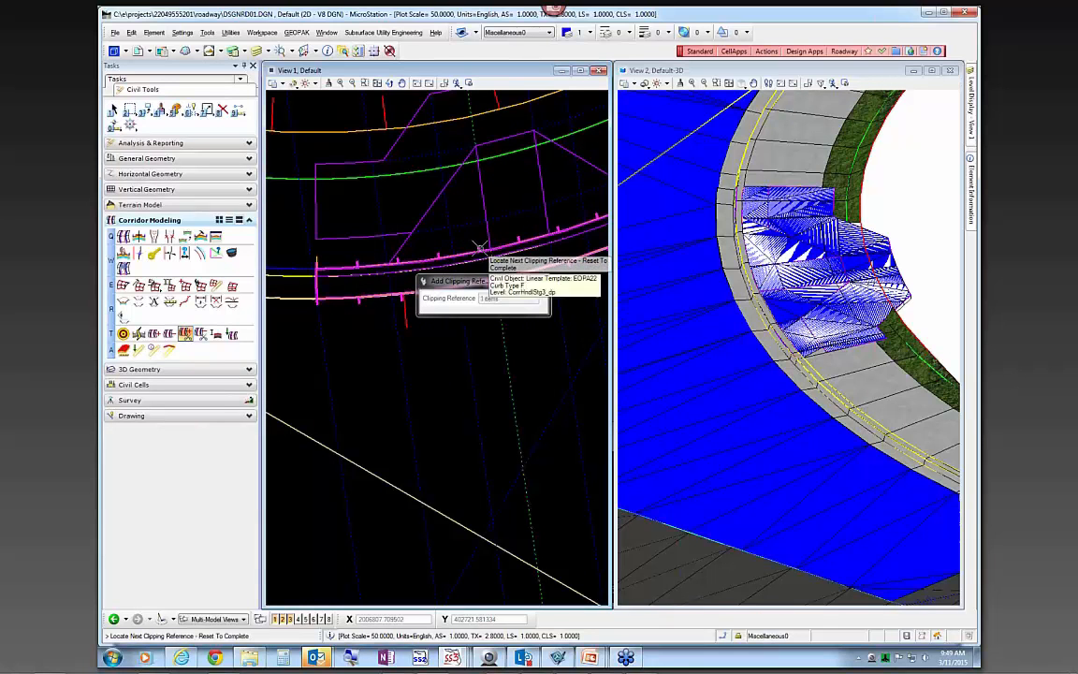
pyautogui.rightClick(450, 229)
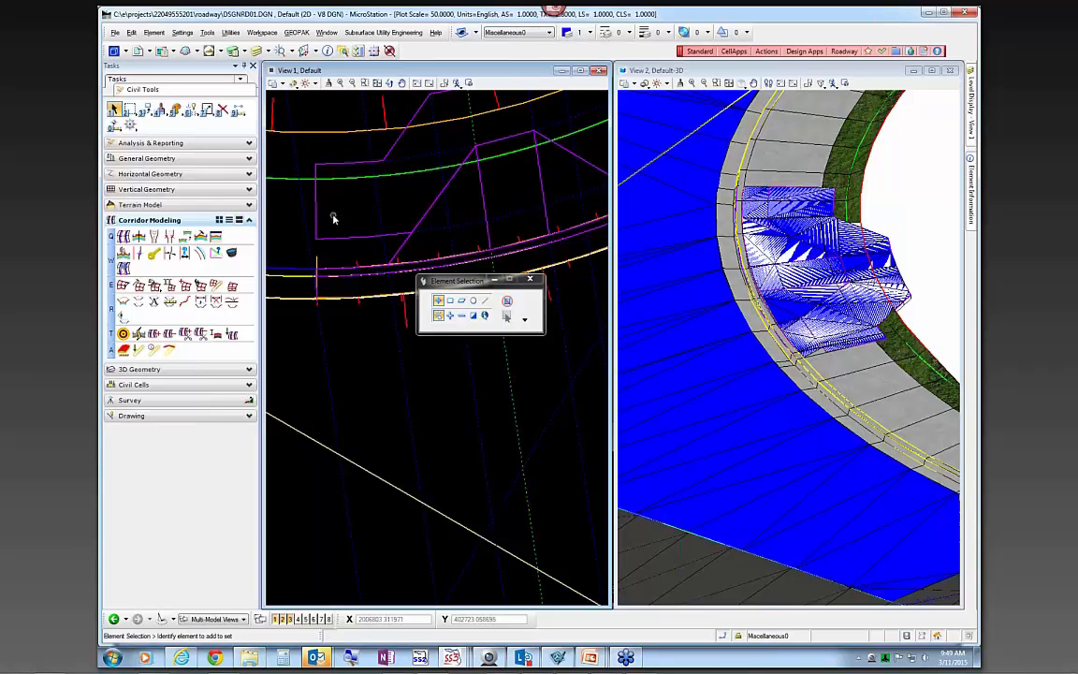
# Step: Repeat the clipping on the Outside Lane w/ Type F Curb linear template, picking the ramp's short curb template as the reference
pyautogui.keyDown('shift'); pyautogui.moveTo(717, 380); pyautogui.dragTo(739, 337, button='middle'); pyautogui.keyUp('shift')
pyautogui.keyDown('shift'); pyautogui.moveTo(662, 380); pyautogui.dragTo(749, 383, button='middle'); pyautogui.keyUp('shift')
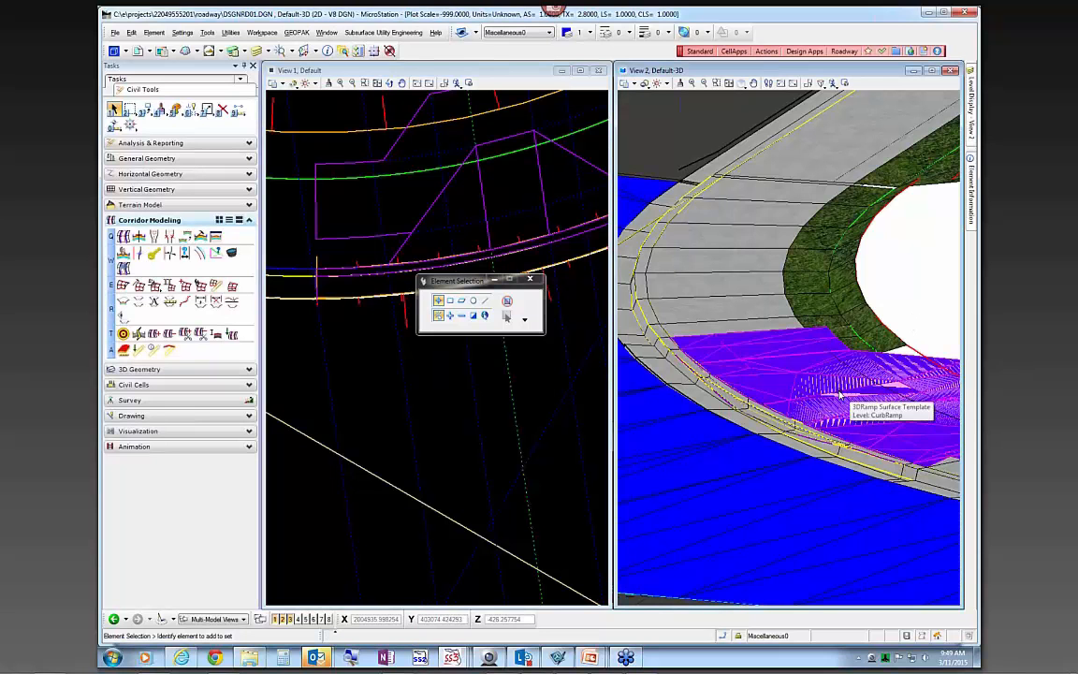
pyautogui.scroll(1, 746, 372)
pyautogui.scroll(-1, 820, 372)
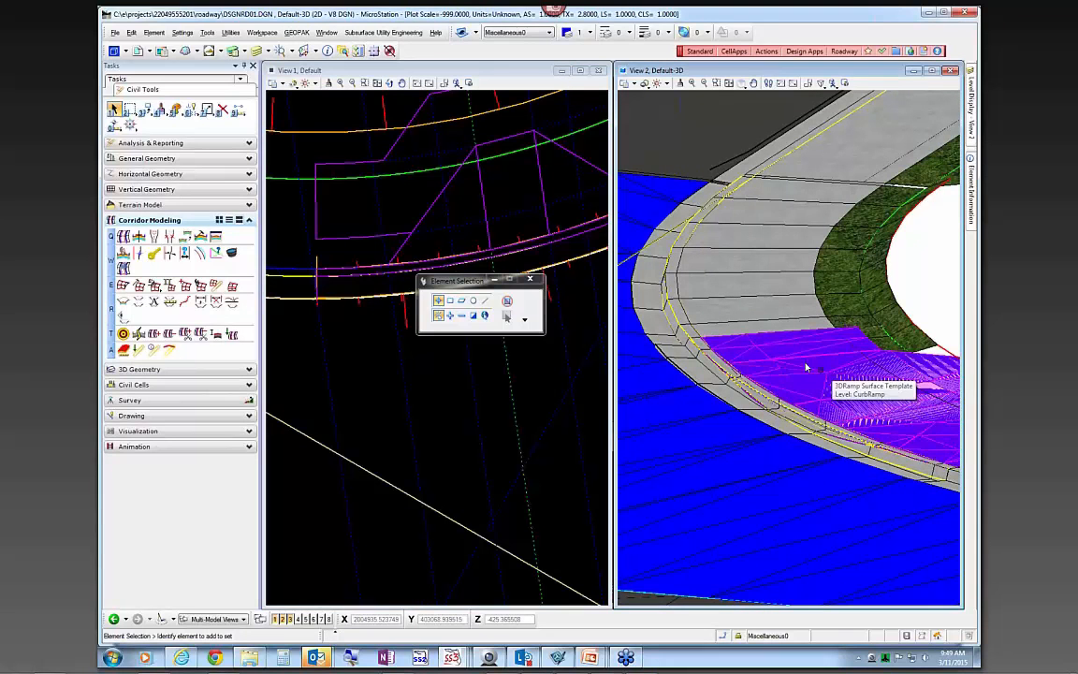
pyautogui.click(370, 214)
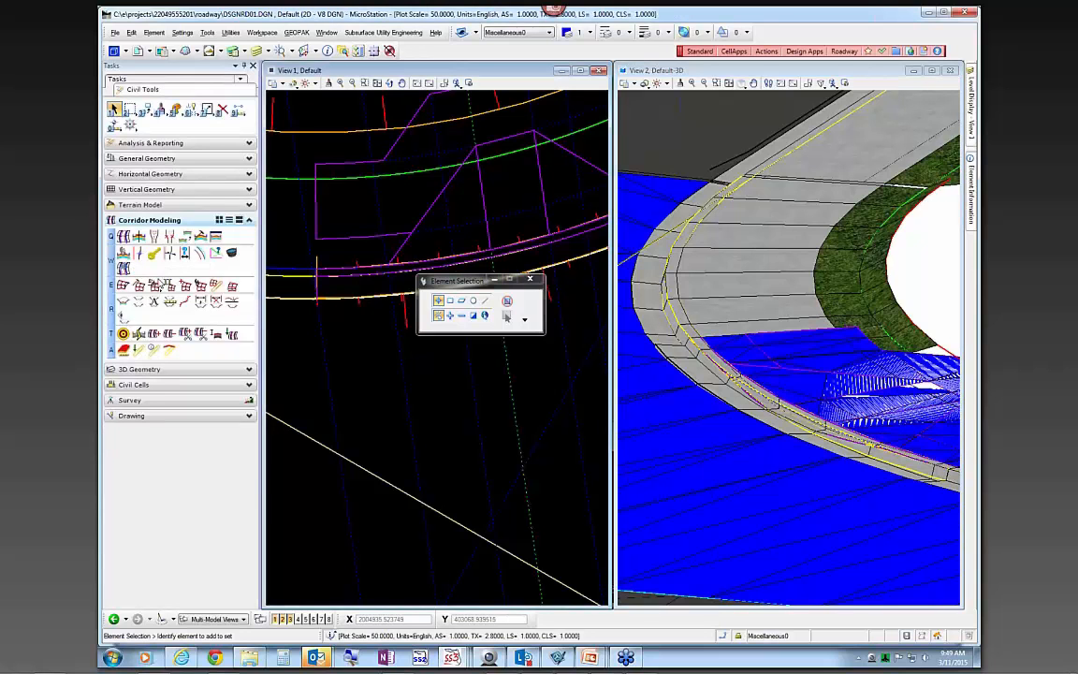
pyautogui.click(186, 334)
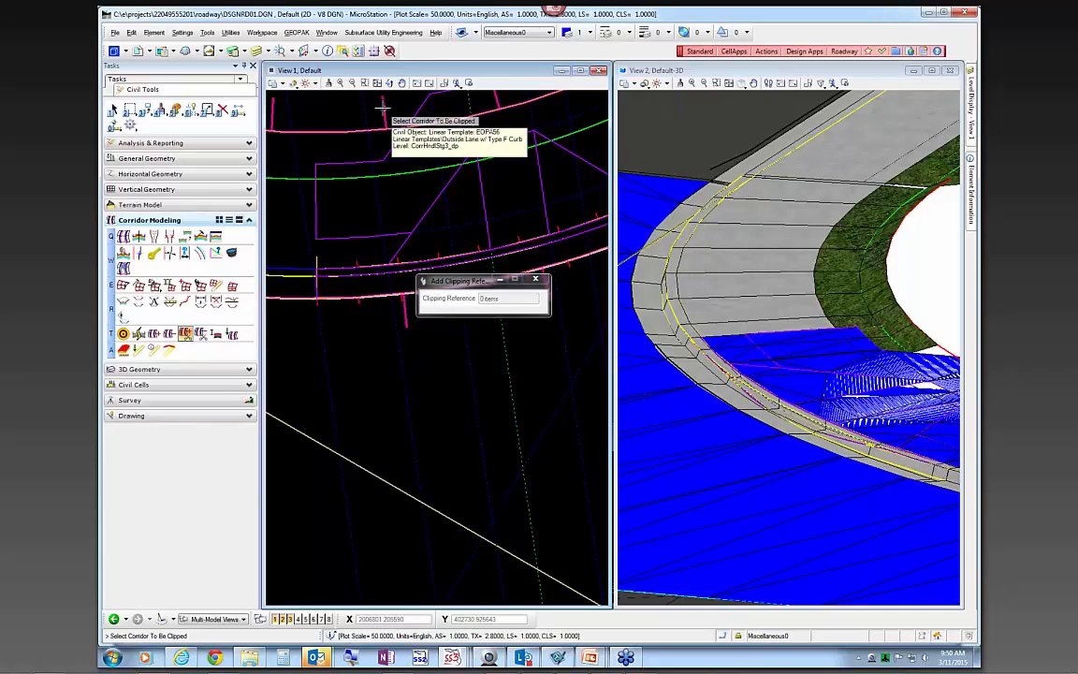
pyautogui.click(381, 107)
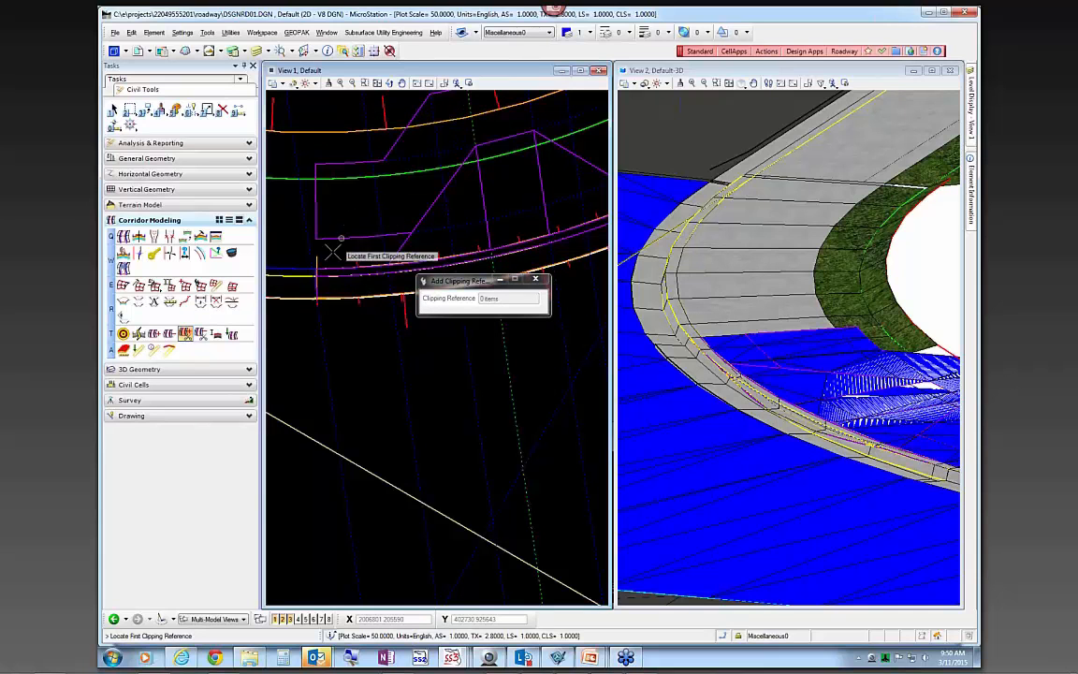
pyautogui.click(357, 301)
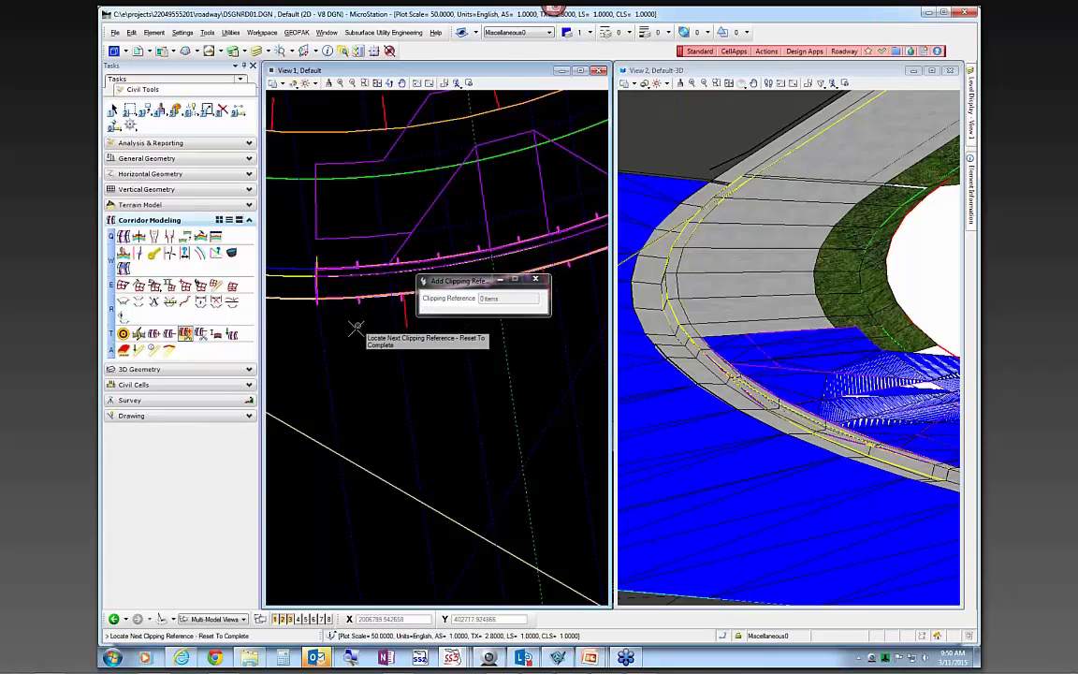
pyautogui.rightClick(352, 337)
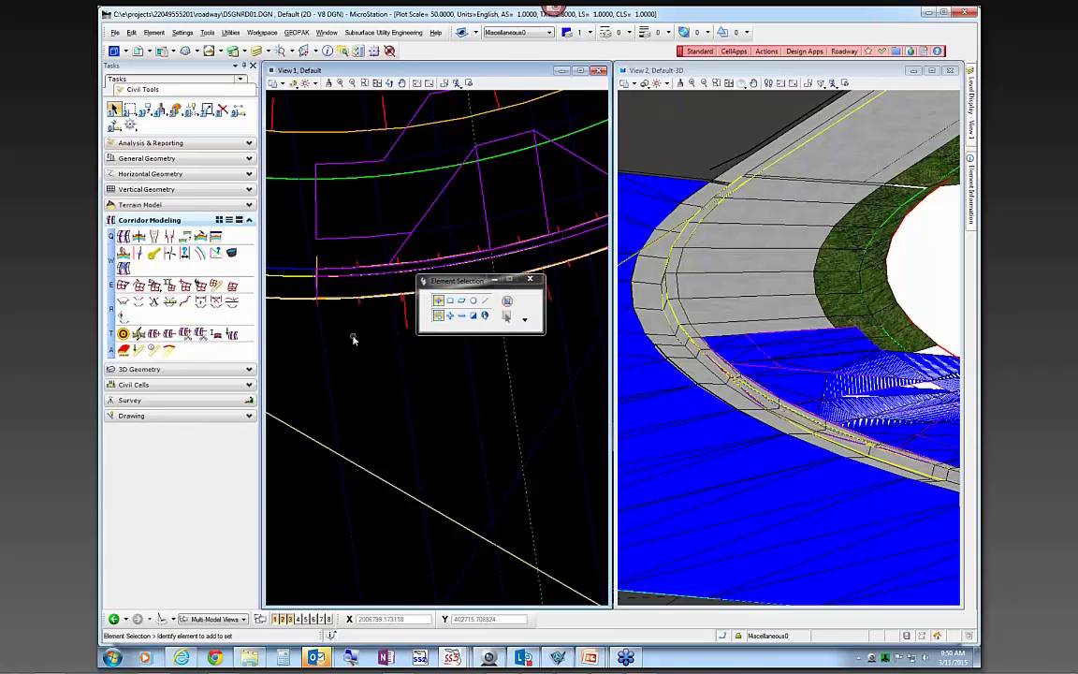
# Step: Examine in the 3D view how the ramp surface and curb meet along the curb return
pyautogui.scroll(2, 741, 381)
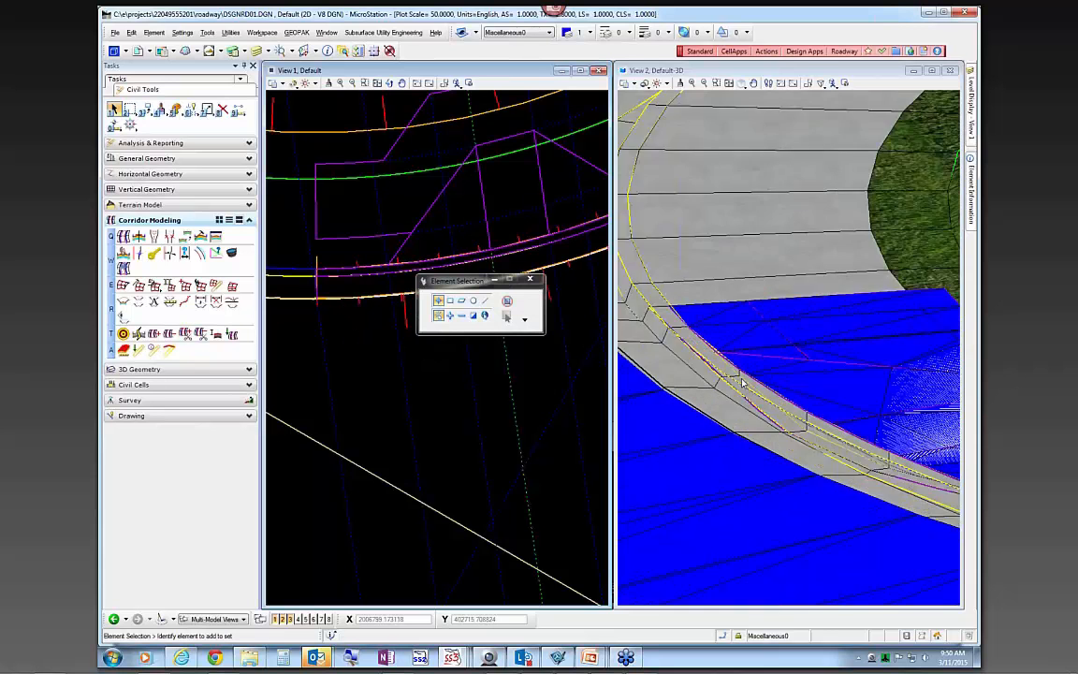
pyautogui.scroll(2, 849, 437)
pyautogui.scroll(-2, 756, 374)
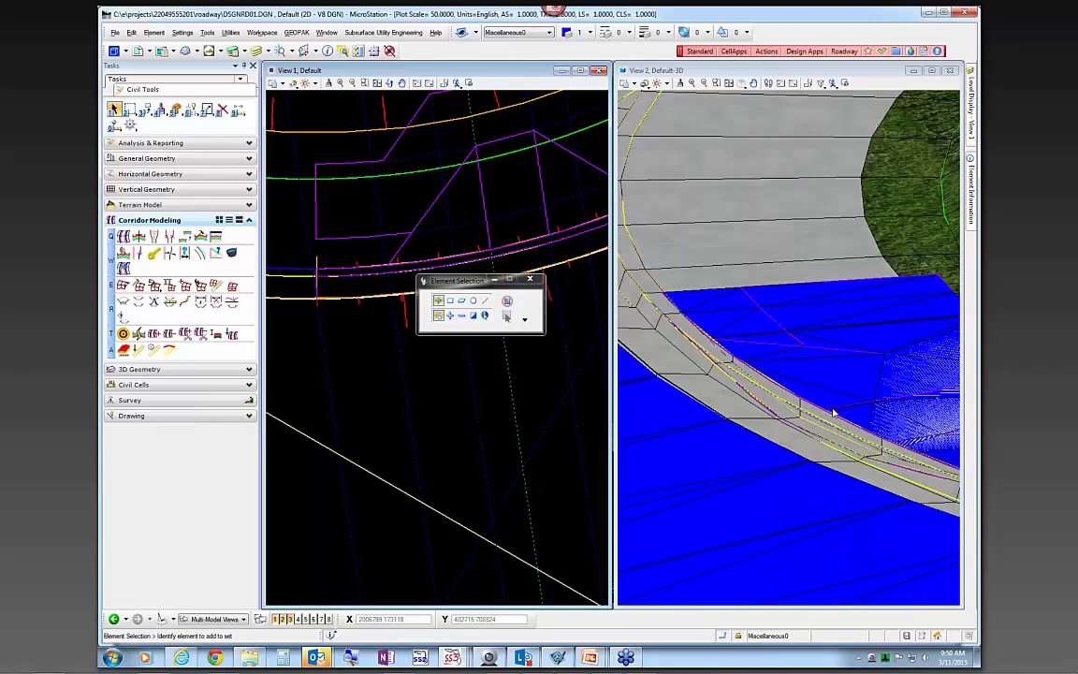
pyautogui.scroll(3, 758, 373)
pyautogui.scroll(-3, 759, 371)
pyautogui.scroll(2, 831, 393)
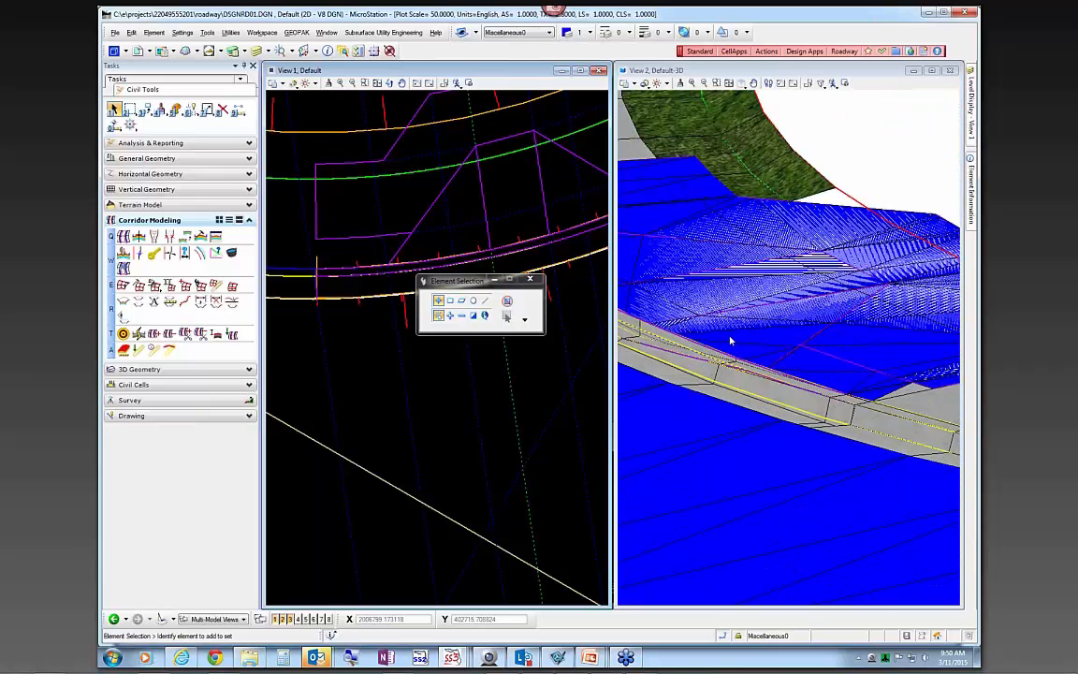
pyautogui.scroll(-2, 778, 356)
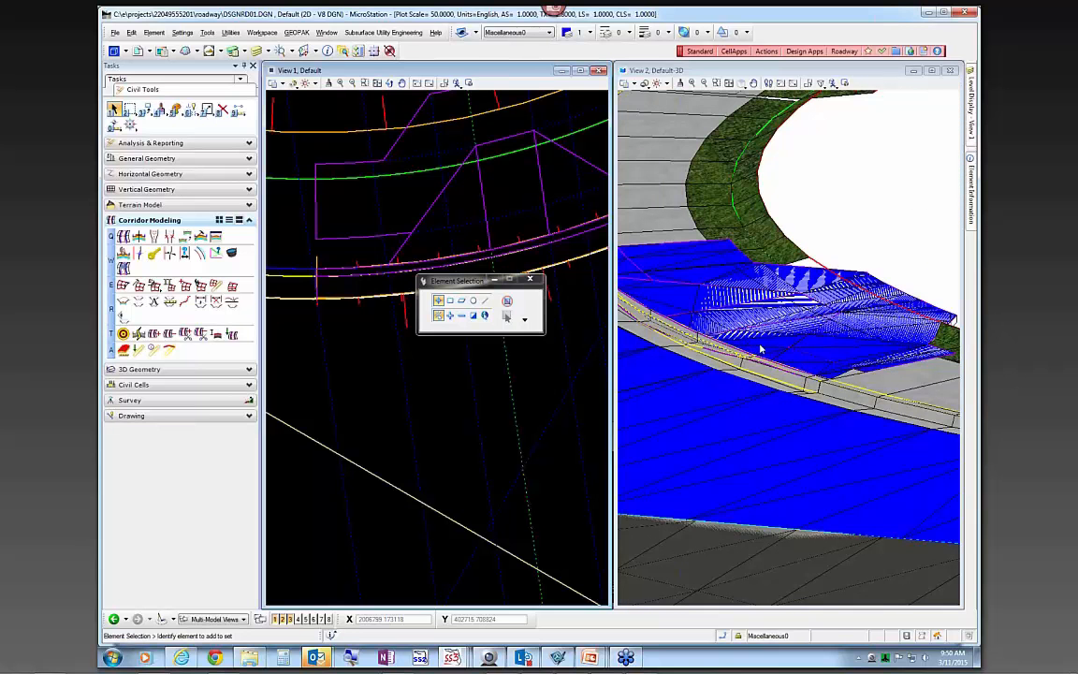
pyautogui.scroll(4, 758, 354)
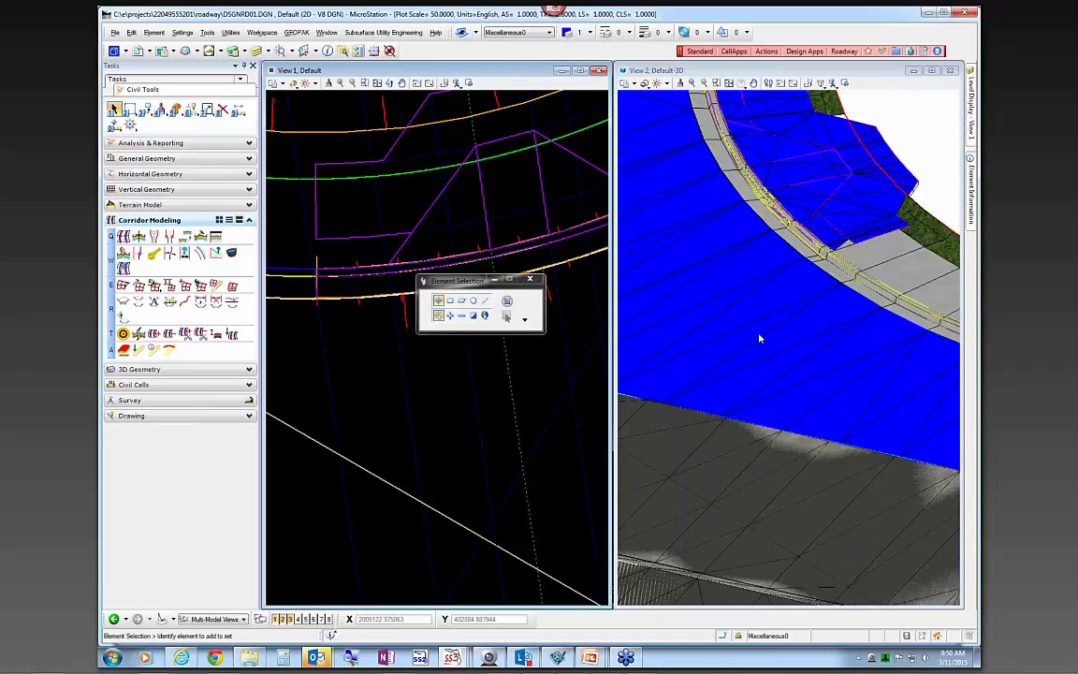
pyautogui.scroll(2, 724, 166)
pyautogui.scroll(-6, 785, 219)
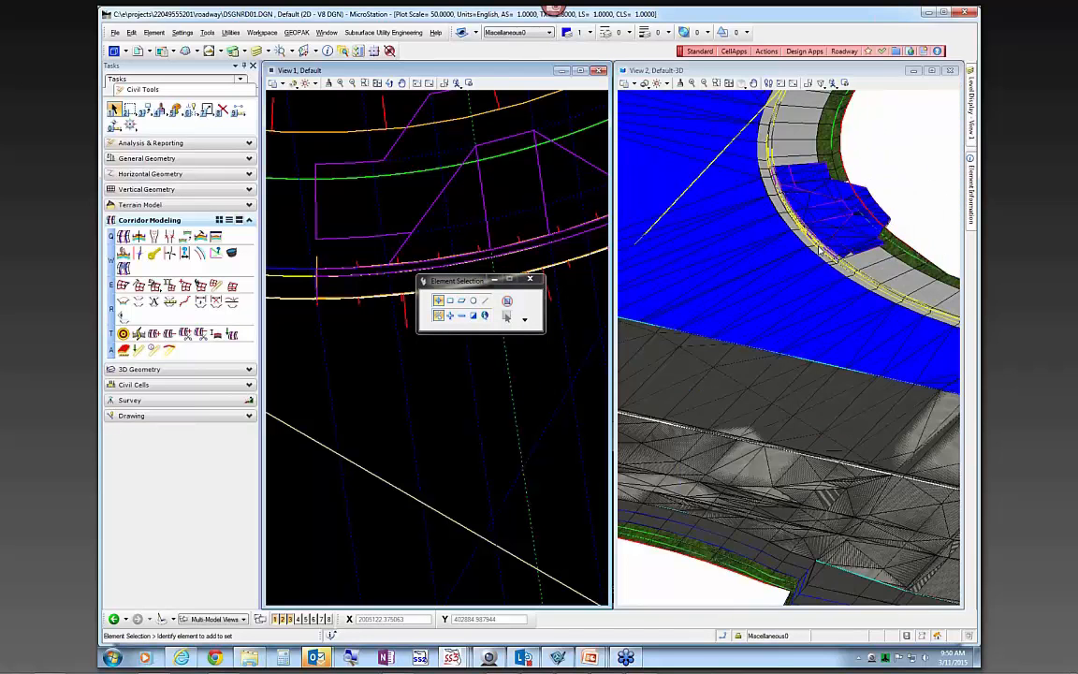
pyautogui.keyDown('shift'); pyautogui.moveTo(841, 291); pyautogui.dragTo(753, 349, button='middle'); pyautogui.keyUp('shift')
# Step: Open a dynamic cross section of the curb return's Outside Lane w/ Type F Curb linear template in View 4
pyautogui.click(472, 380)
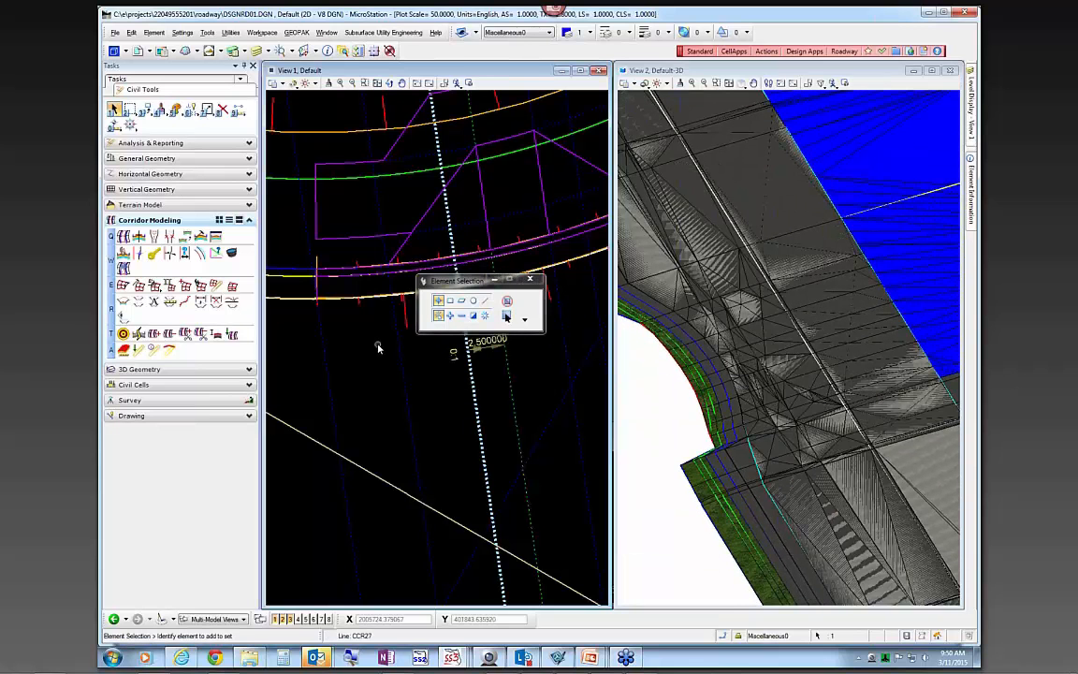
pyautogui.scroll(-3, 402, 400)
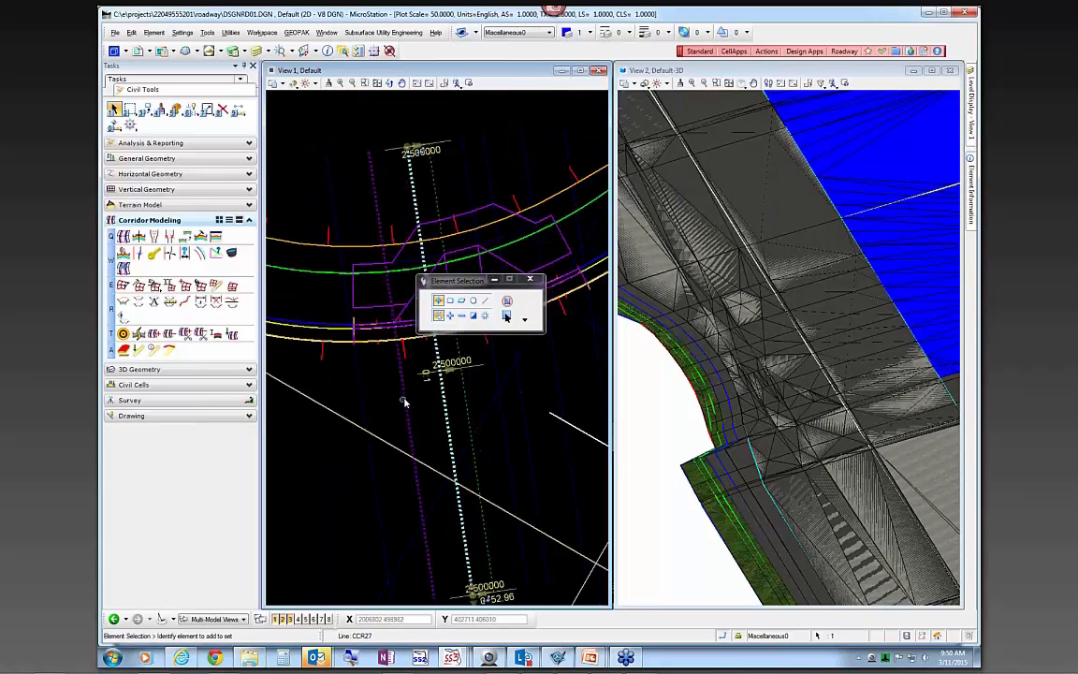
pyautogui.click(329, 234)
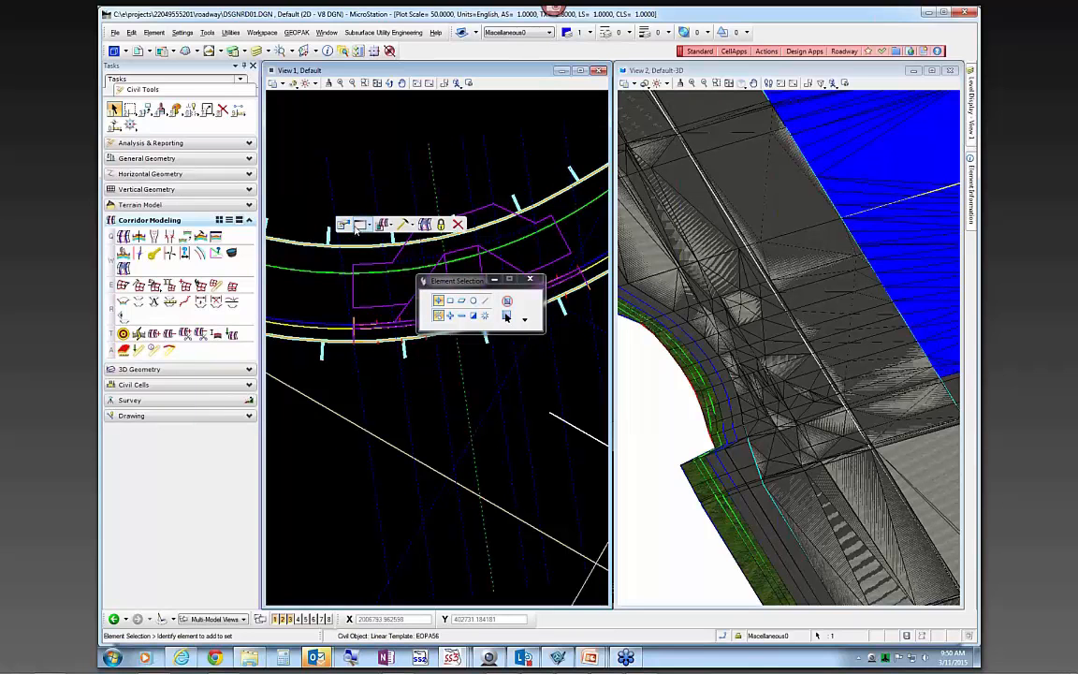
pyautogui.click(381, 225)
pyautogui.click(378, 240)
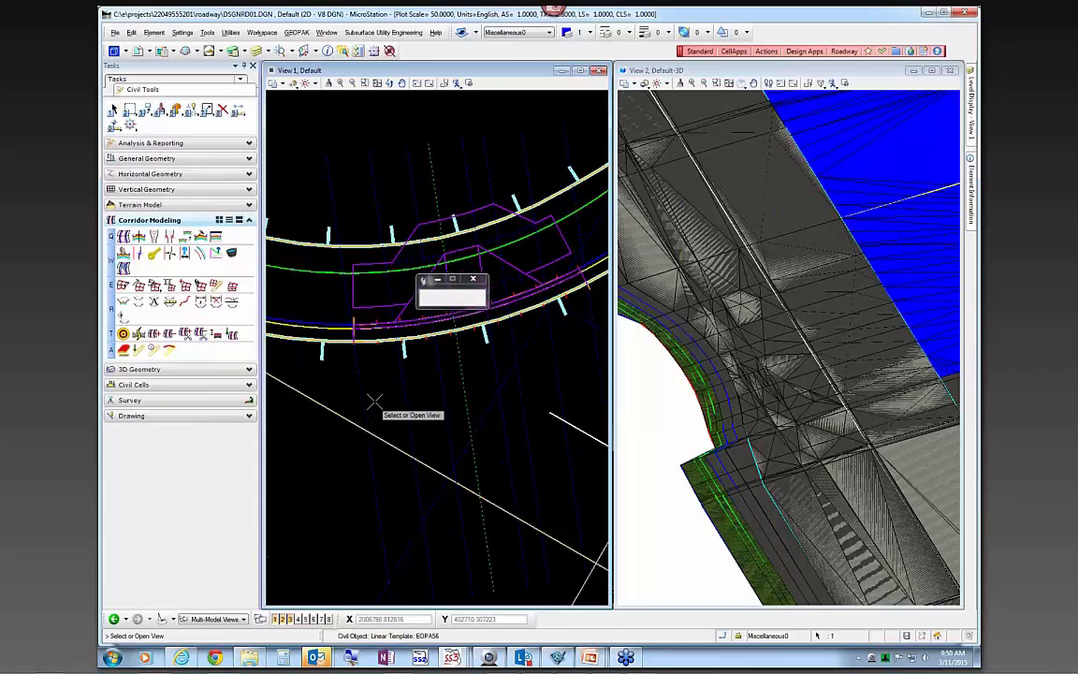
pyautogui.click(363, 375)
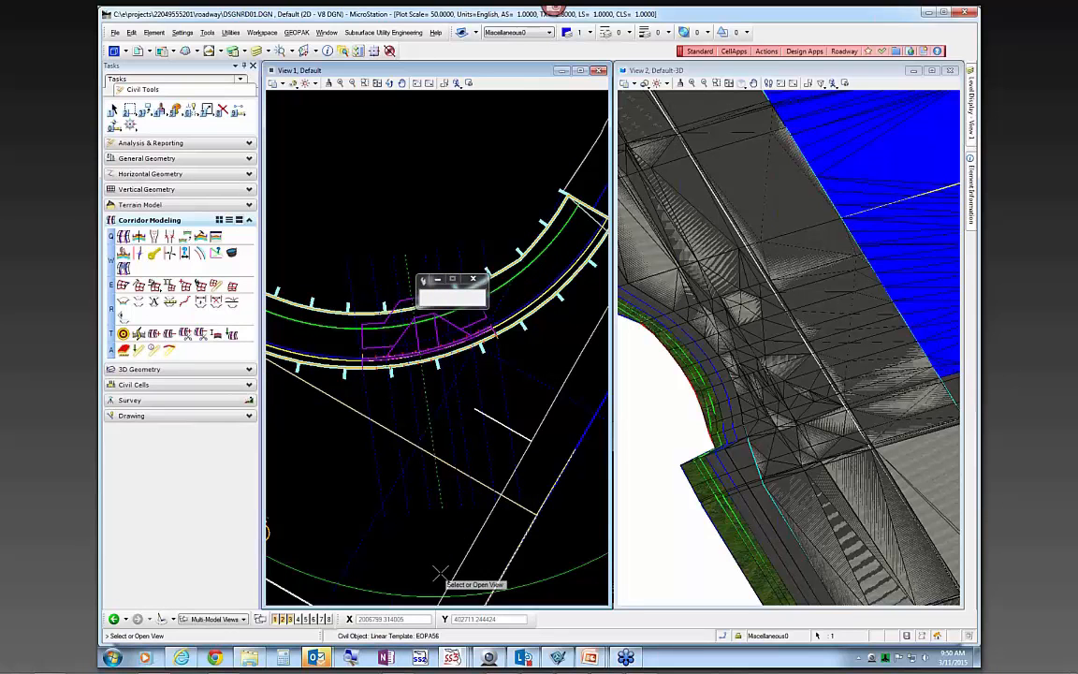
pyautogui.click(297, 619)
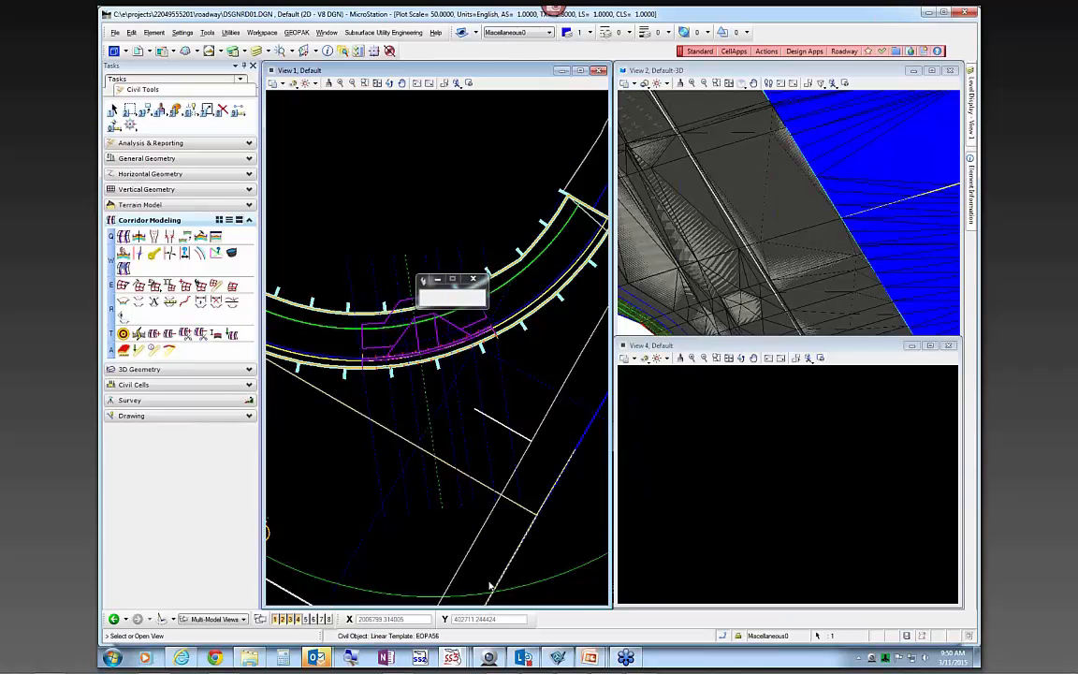
pyautogui.click(702, 503)
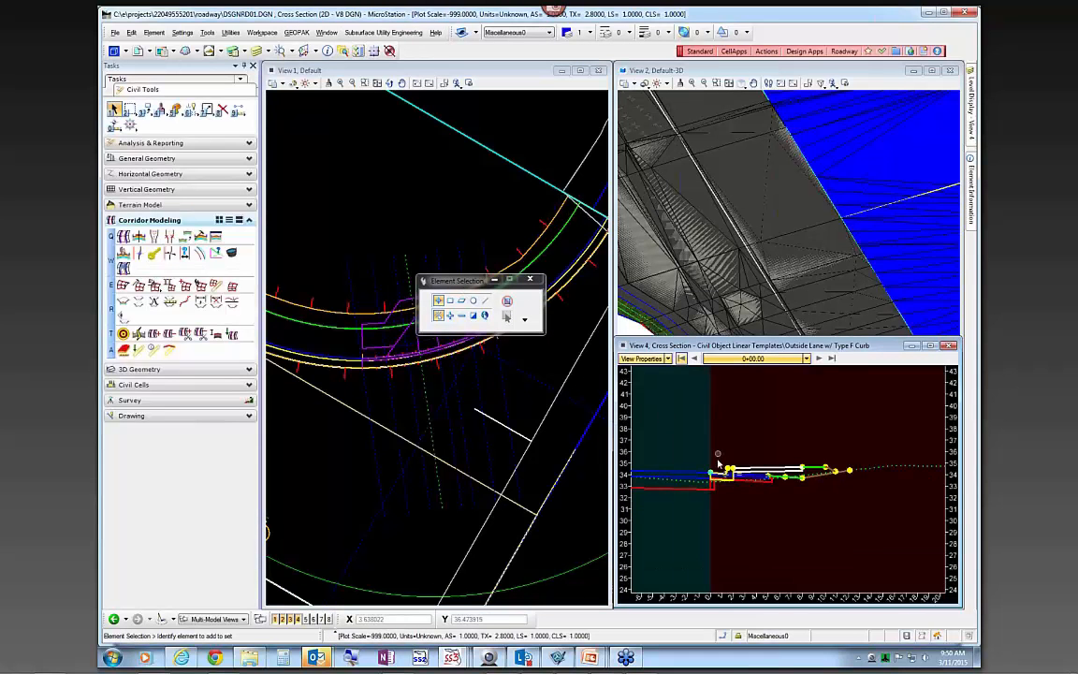
# Step: Advance the dynamic cross section along the curb return from station 0+00.00 to 0+40.00 at the ramp
pyautogui.scroll(-5, 733, 261)
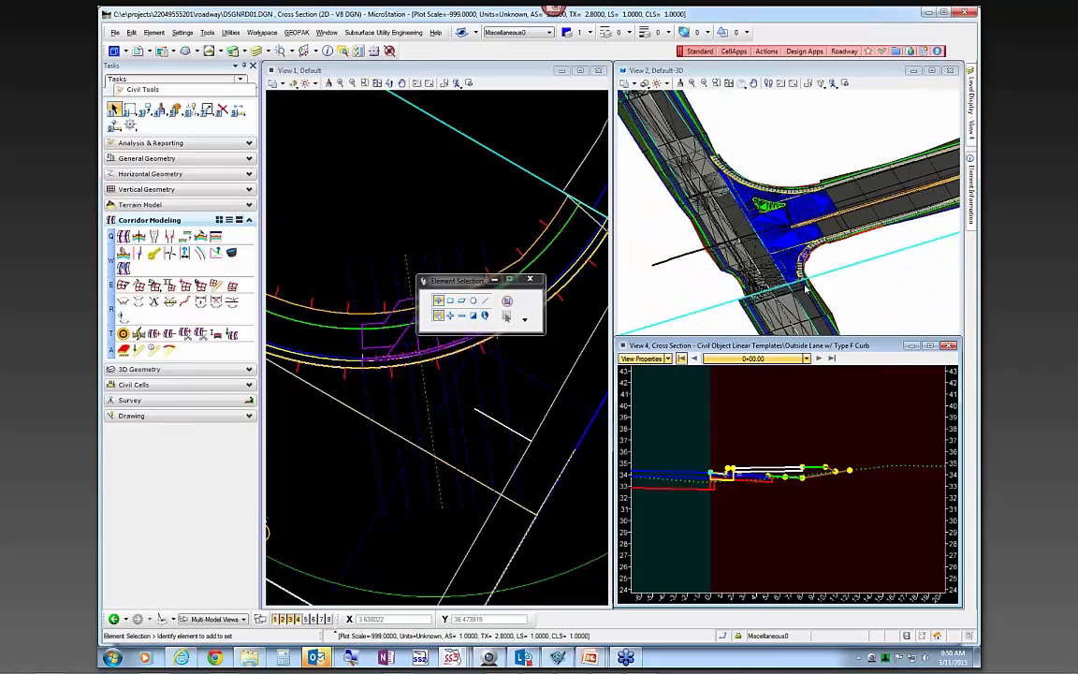
pyautogui.scroll(5, 796, 262)
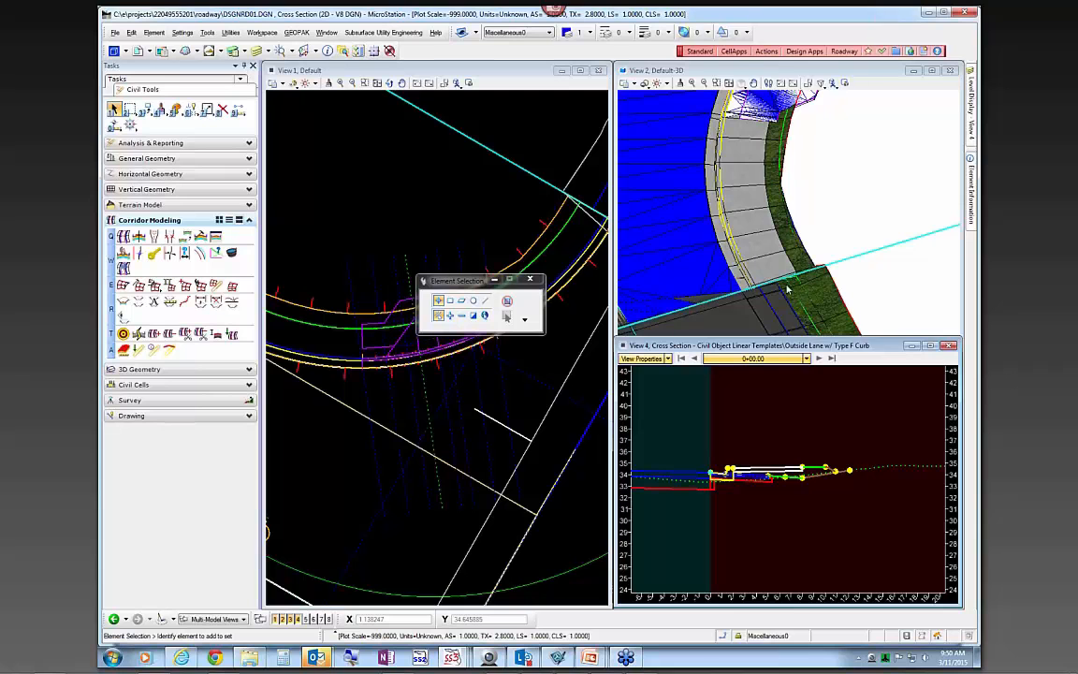
pyautogui.scroll(2, 750, 476)
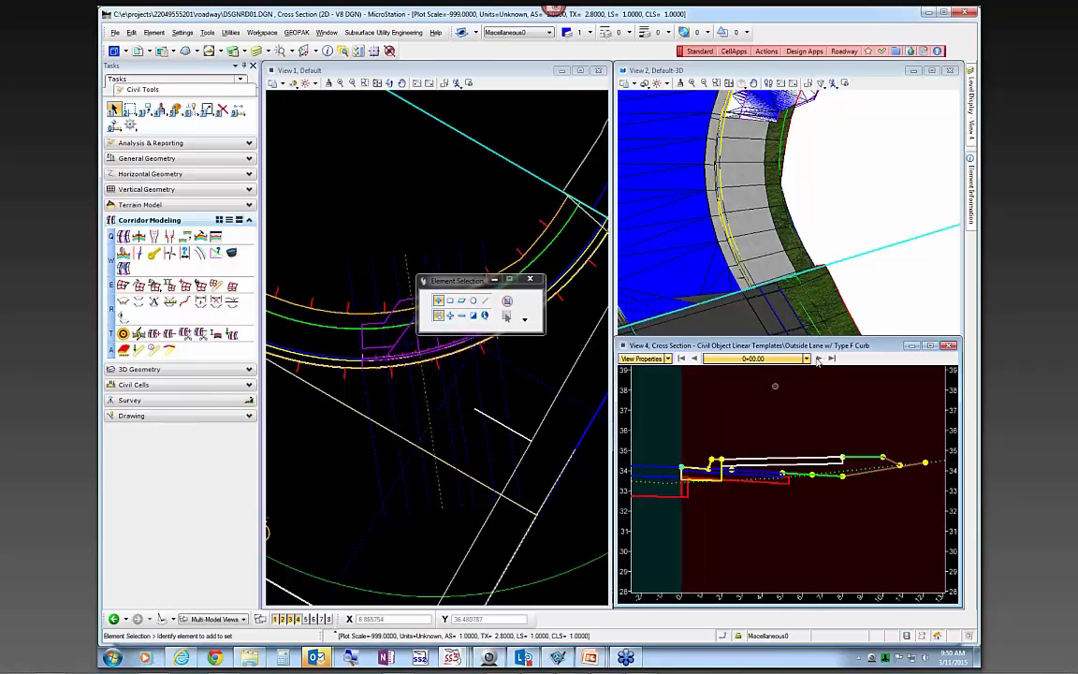
pyautogui.click(818, 359)
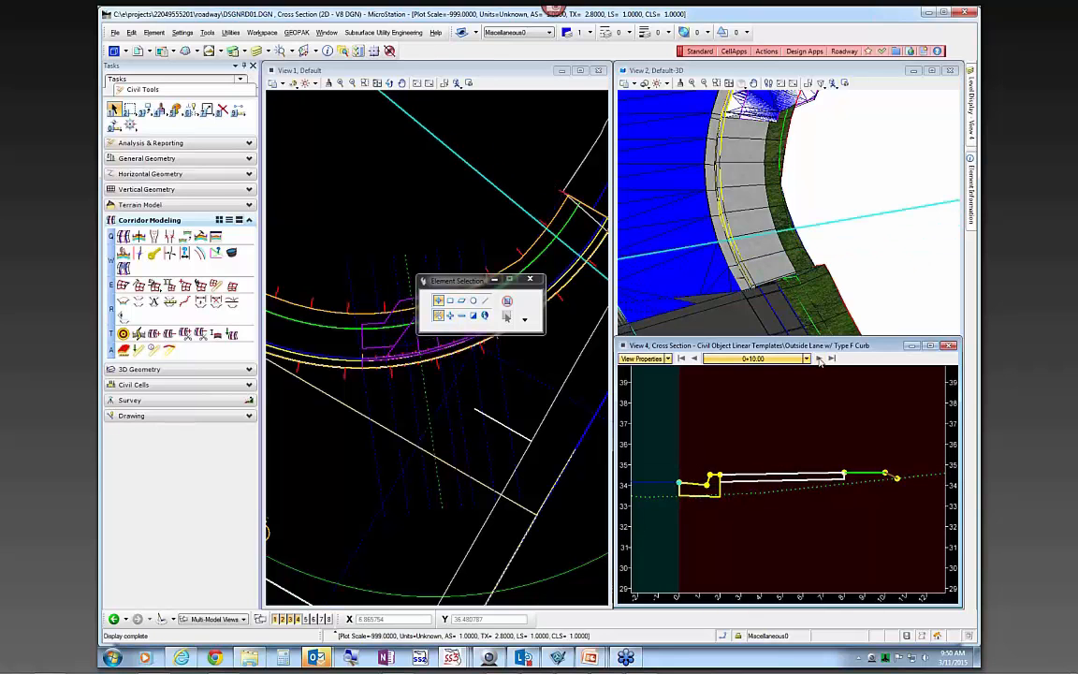
pyautogui.click(818, 359)
pyautogui.click(818, 359)
pyautogui.click(818, 359)
pyautogui.click(817, 359)
# Step: Examine the curb and ramp shape in the cross sections from 0+40.00 through 0+45.00 and 0+50.00 to 0+65.00
pyautogui.scroll(-1, 797, 479)
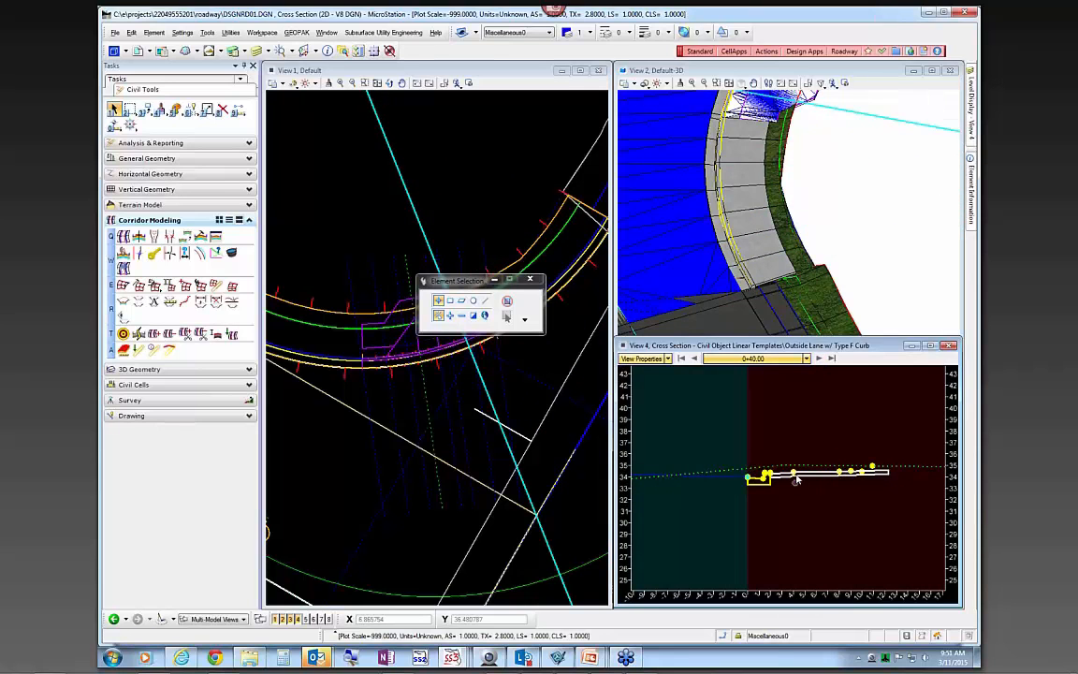
pyautogui.scroll(2, 797, 479)
pyautogui.scroll(-1, 812, 287)
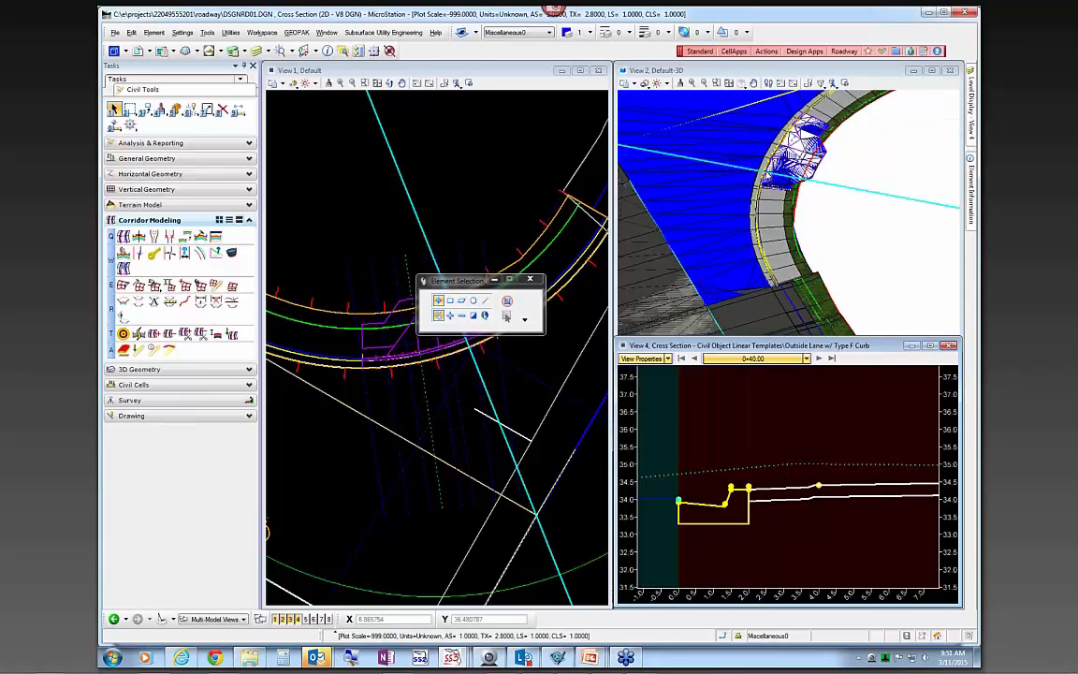
pyautogui.click(817, 359)
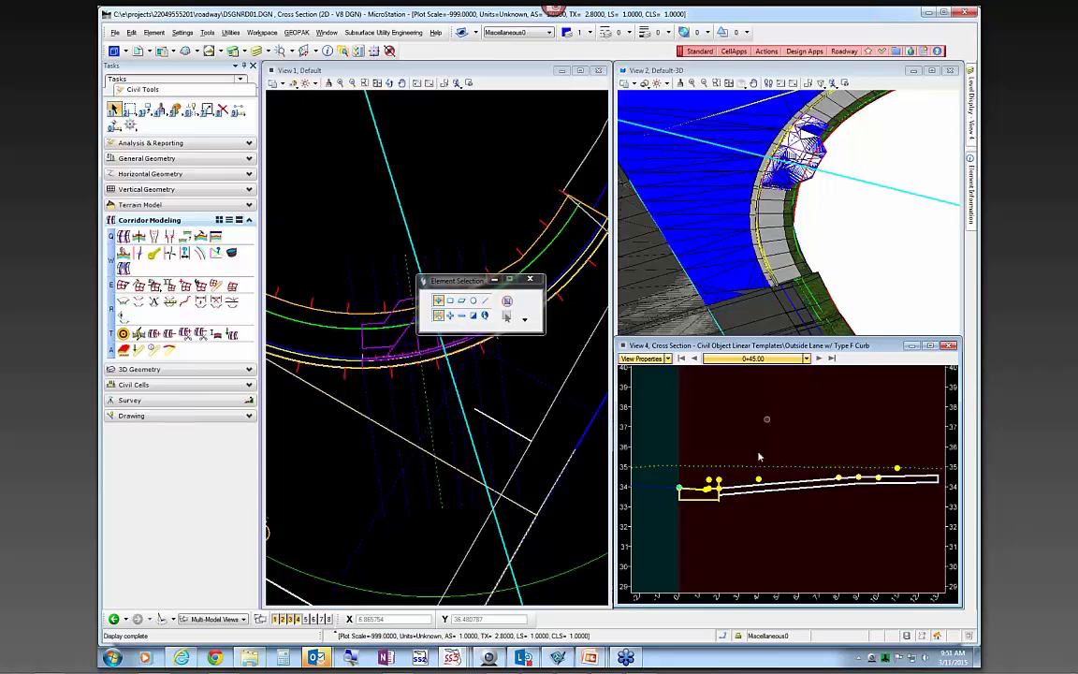
pyautogui.scroll(3, 786, 455)
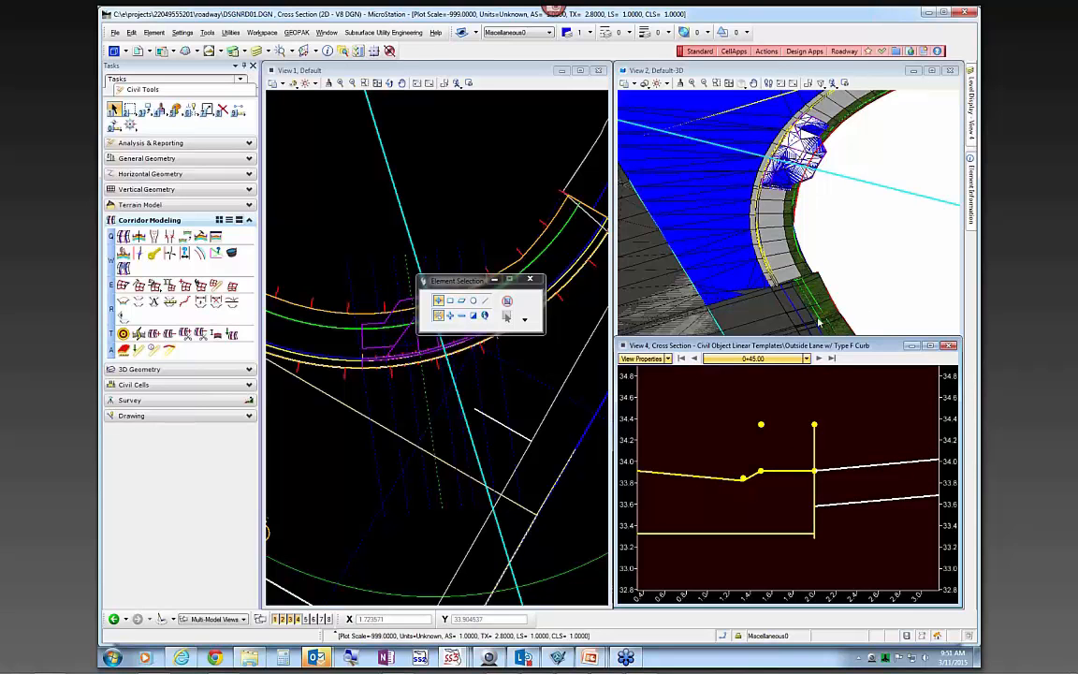
pyautogui.scroll(-2, 769, 413)
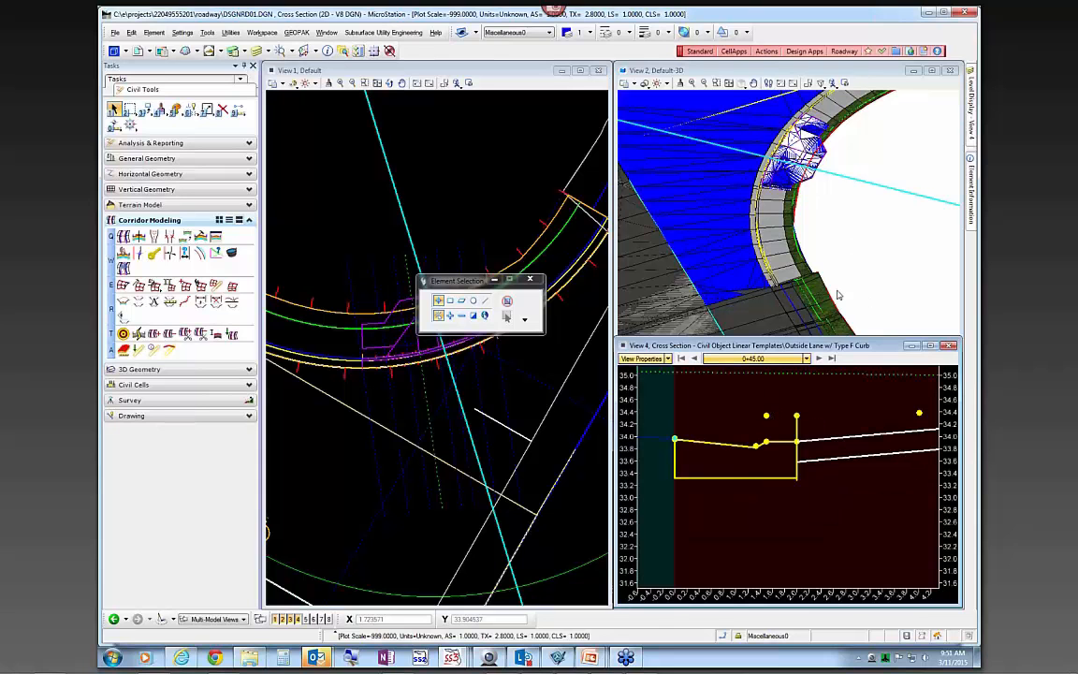
pyautogui.click(819, 358)
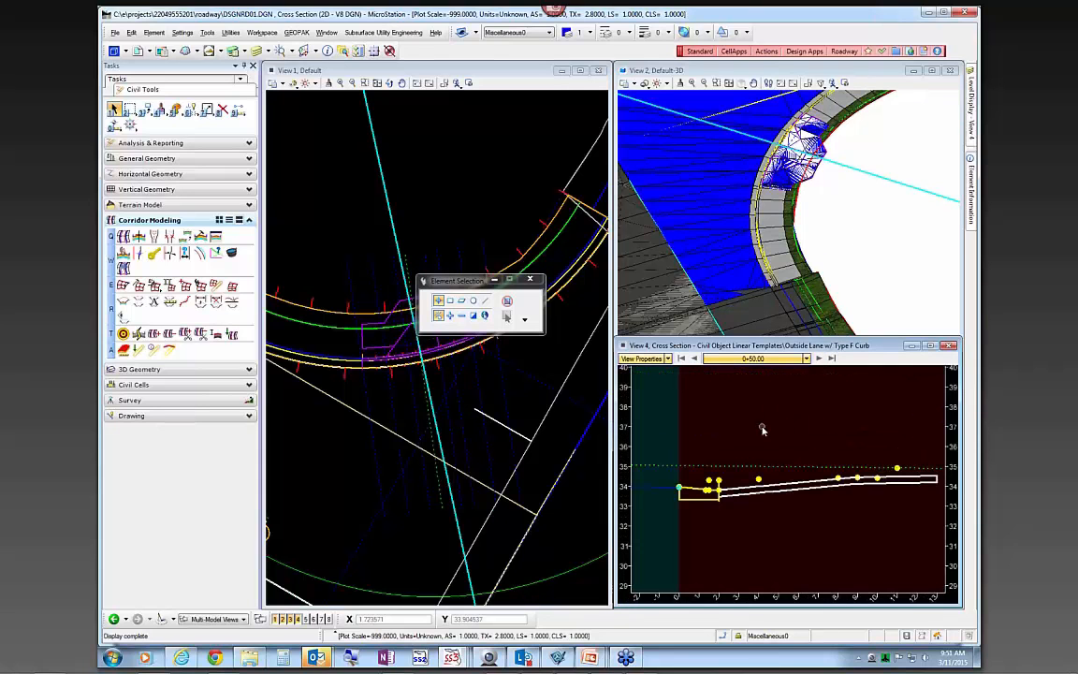
pyautogui.click(818, 358)
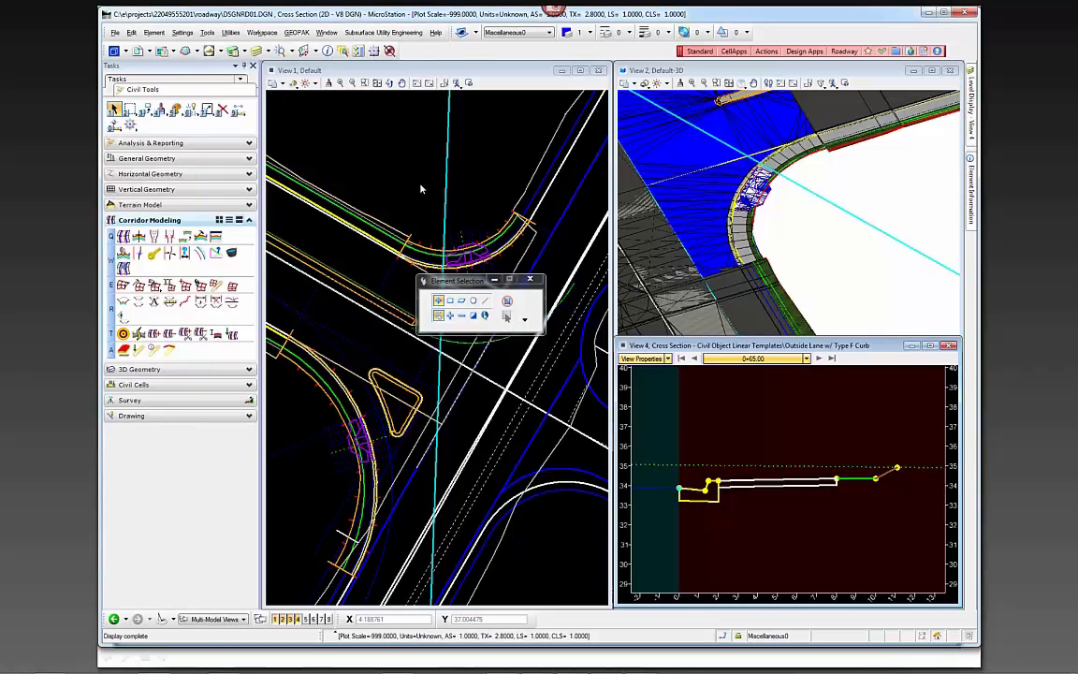
pyautogui.scroll(-4, 421, 189)
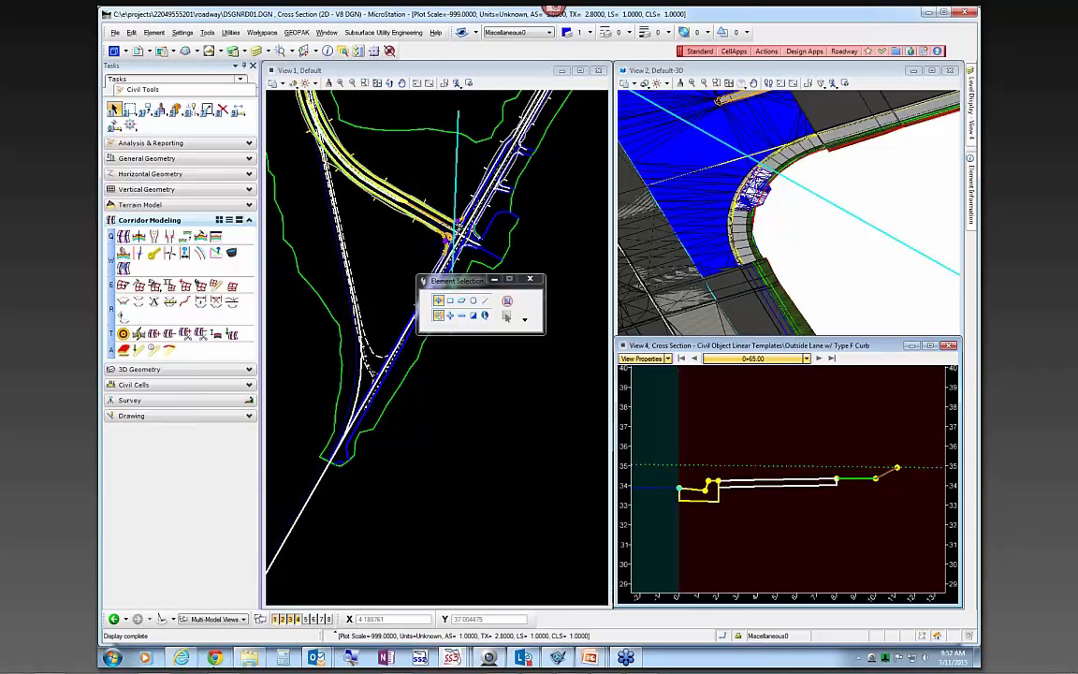
pyautogui.click(182, 658)
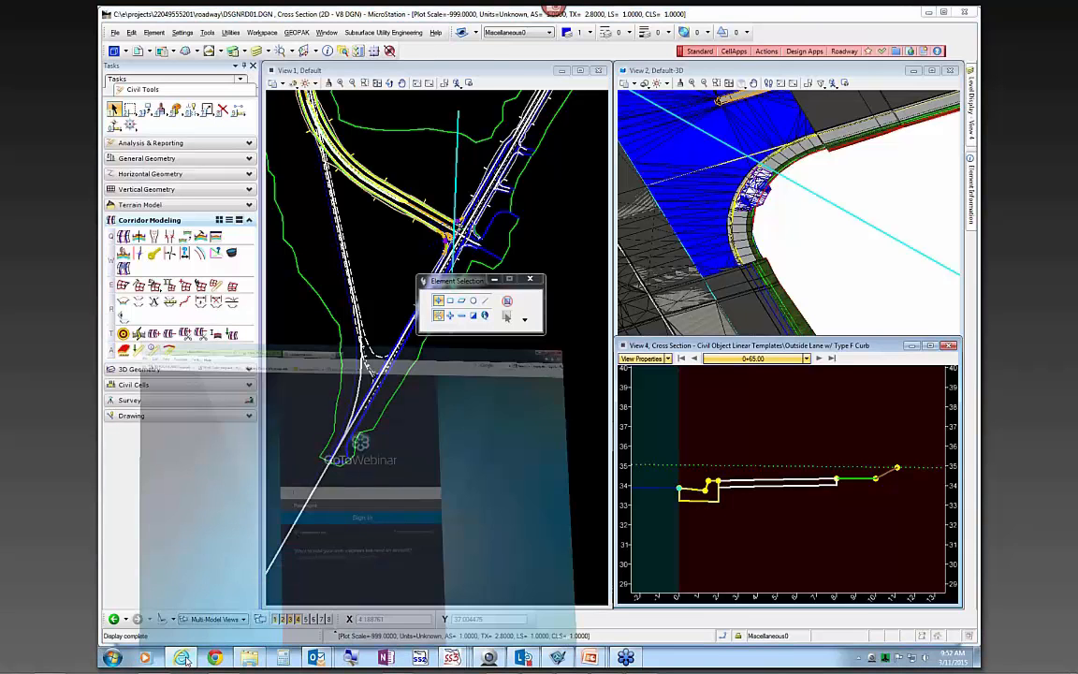
pyautogui.click(185, 658)
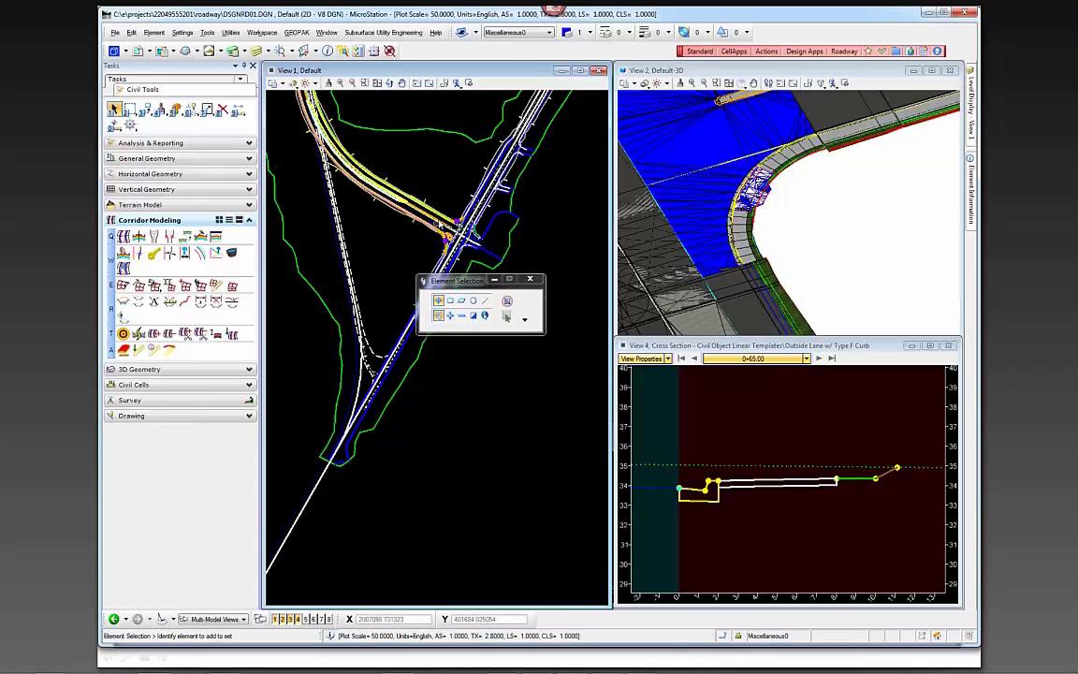
# Step: Examine the median nose and the triangular traffic island at the intersection in the plan and 3D views
pyautogui.scroll(3, 440, 234)
pyautogui.scroll(2, 439, 234)
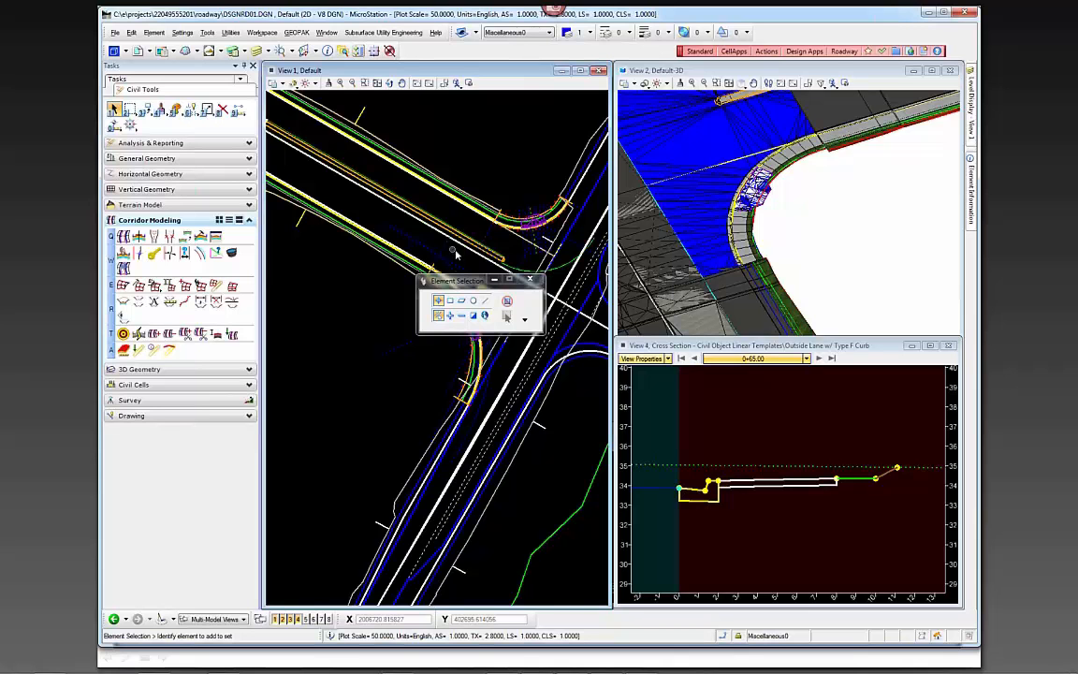
pyautogui.scroll(3, 502, 263)
pyautogui.scroll(2, 503, 263)
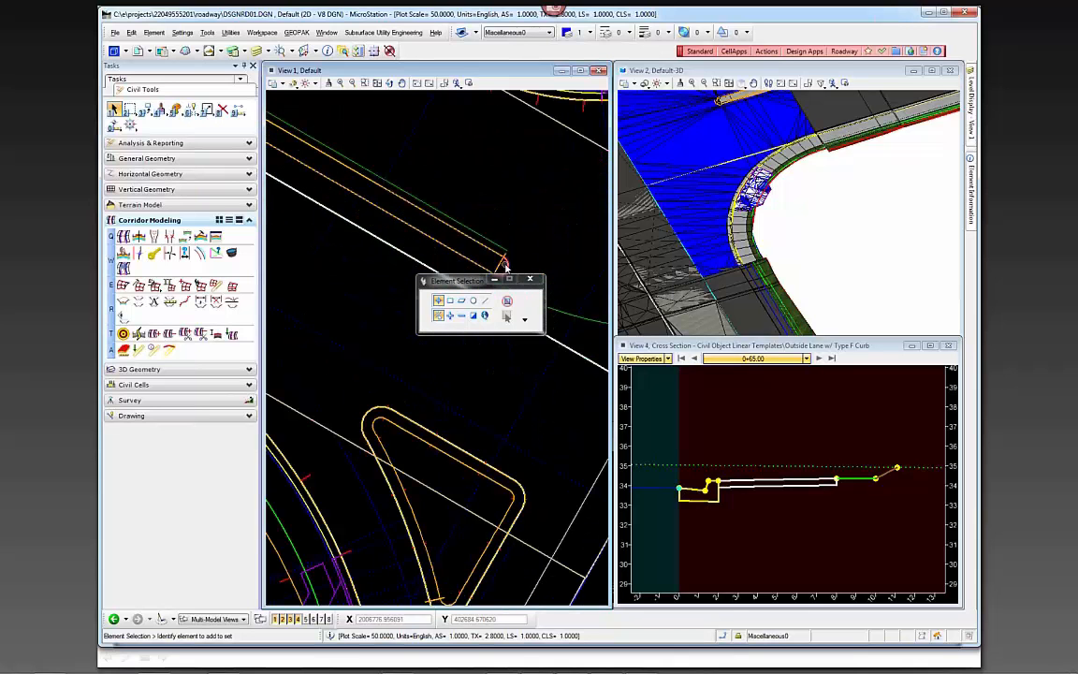
pyautogui.moveTo(470, 280); pyautogui.dragTo(458, 333)
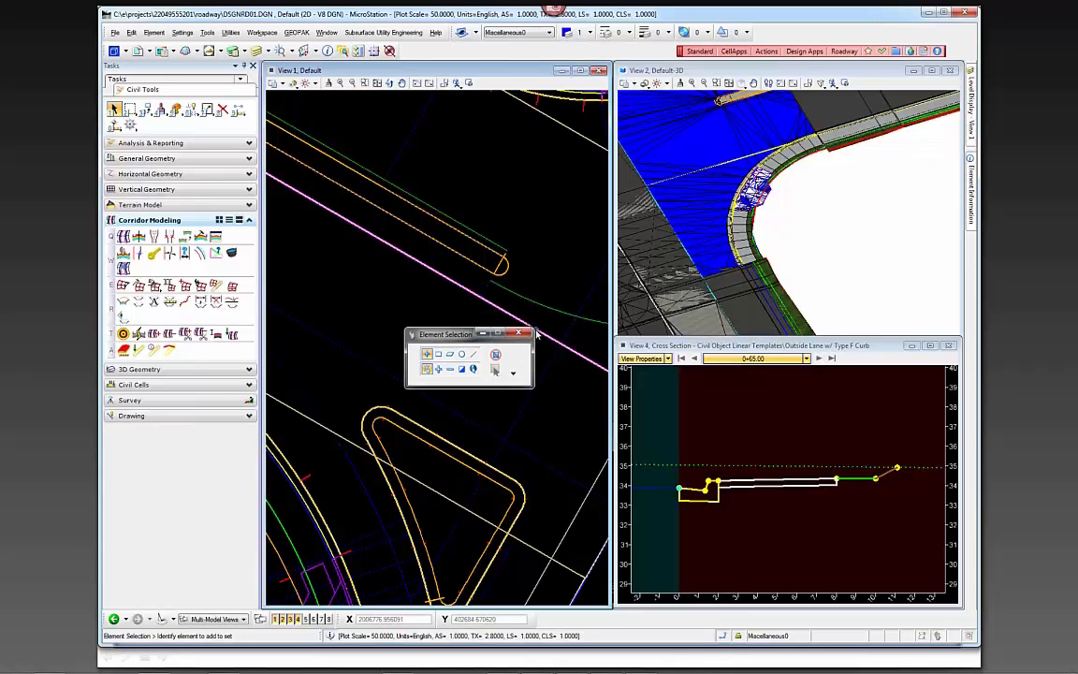
pyautogui.moveTo(537, 334)
pyautogui.scroll(-2, 456, 434)
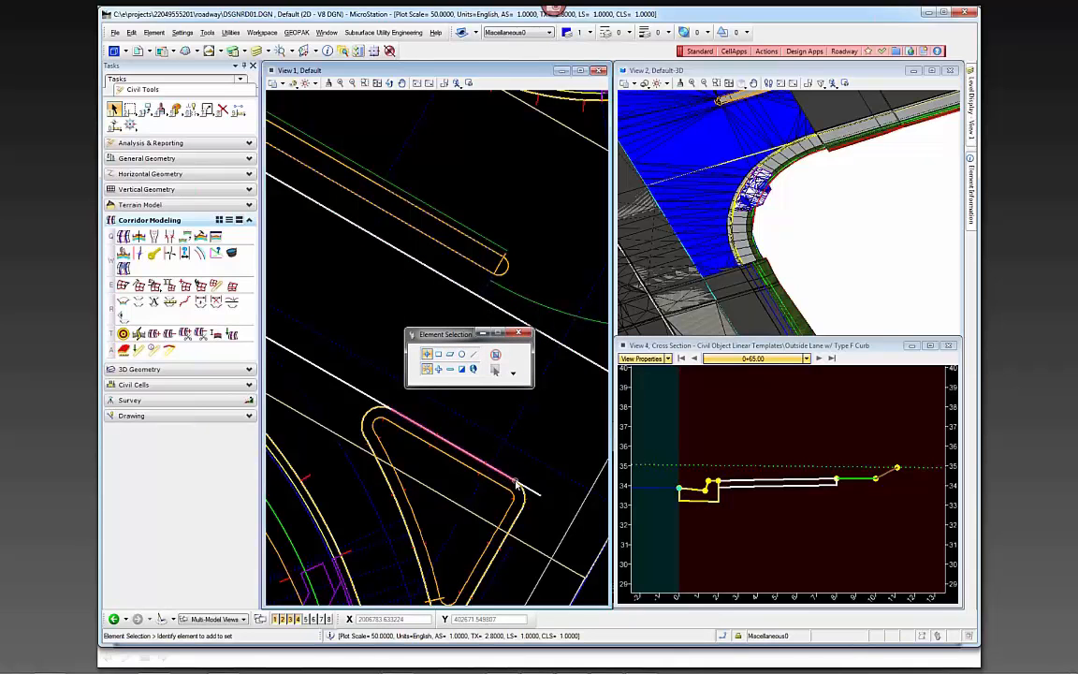
pyautogui.scroll(5, 487, 478)
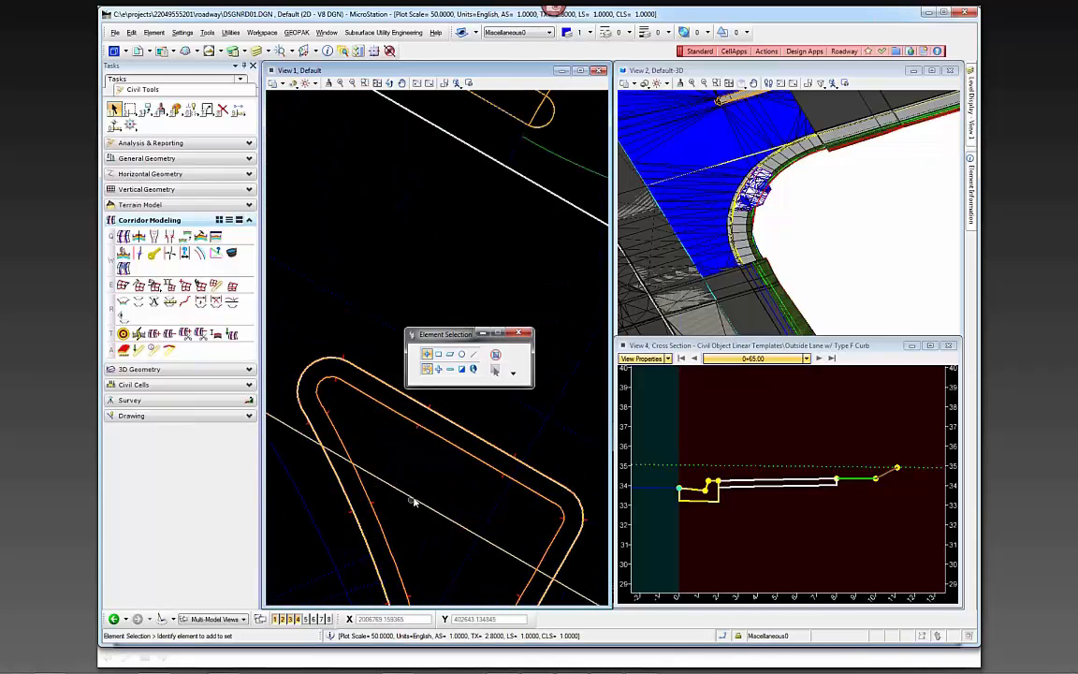
pyautogui.moveTo(416, 502)
pyautogui.scroll(-2, 806, 279)
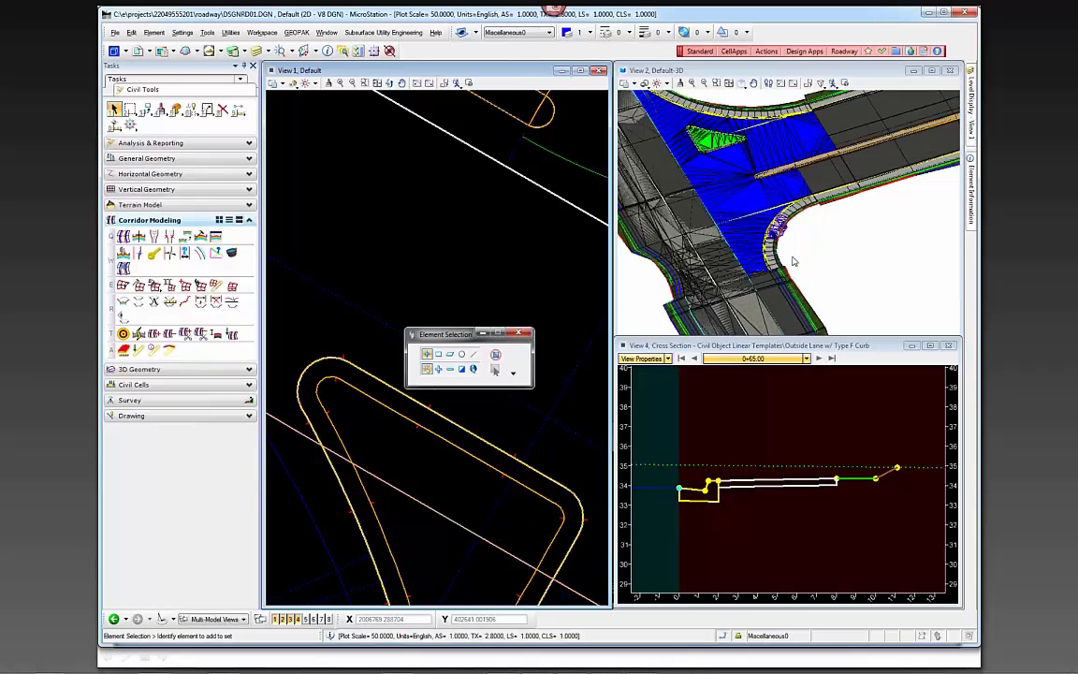
pyautogui.scroll(2, 706, 129)
pyautogui.scroll(2, 712, 166)
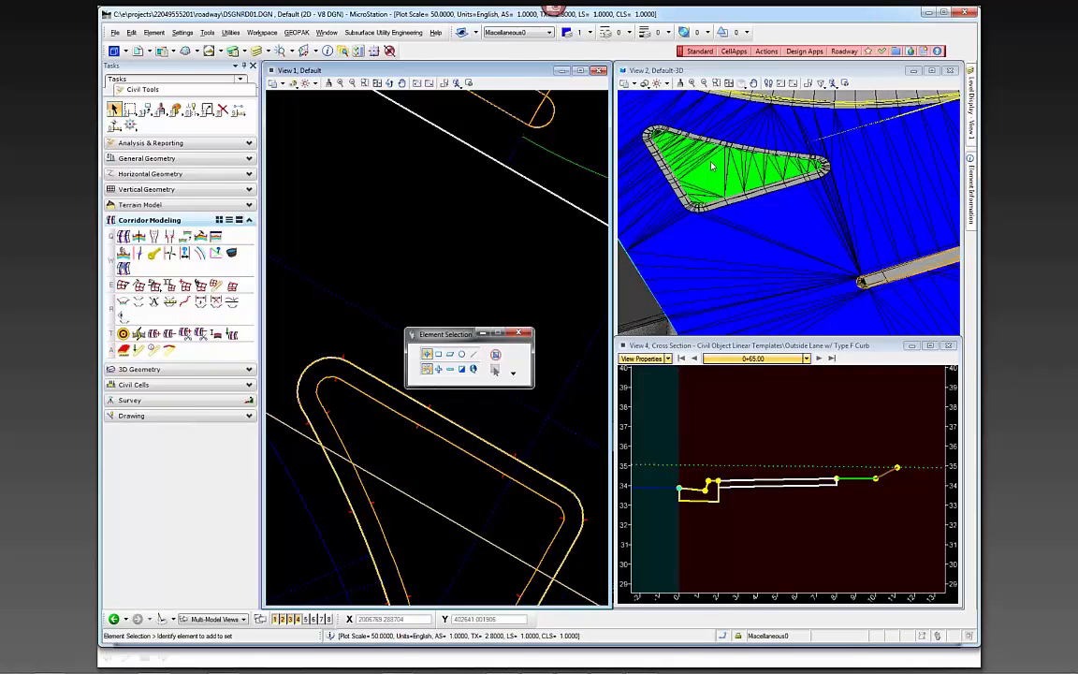
pyautogui.scroll(-2, 712, 166)
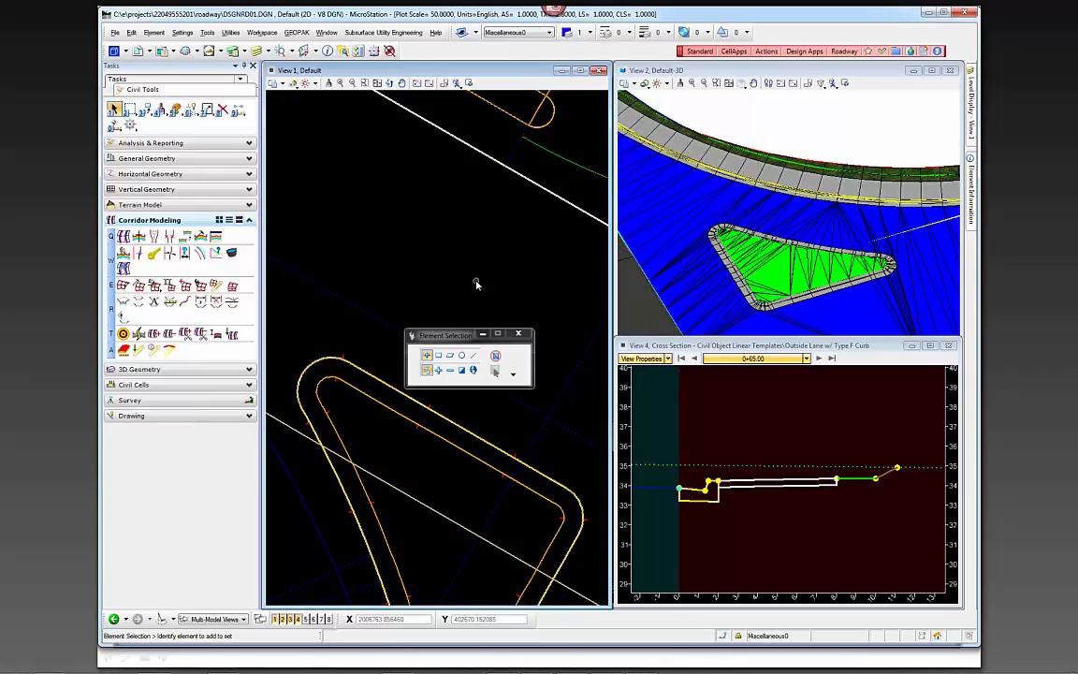
pyautogui.scroll(-3, 477, 283)
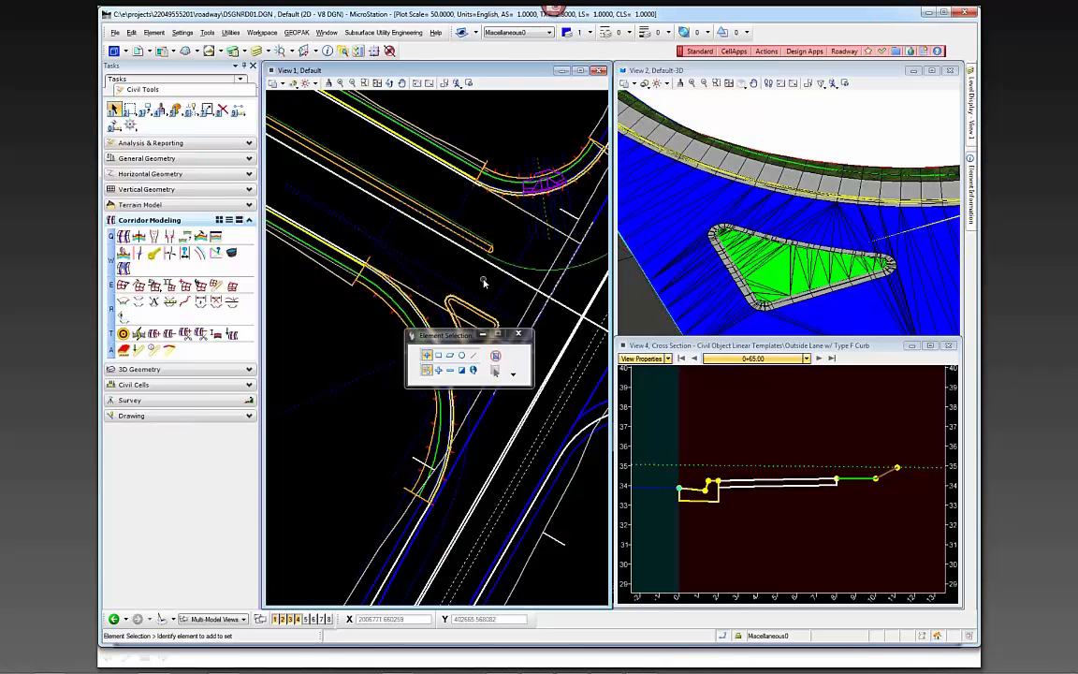
# Step: Open the design file dsgnrd01_SS3.dgn from the KHA project folder
pyautogui.click(116, 34)
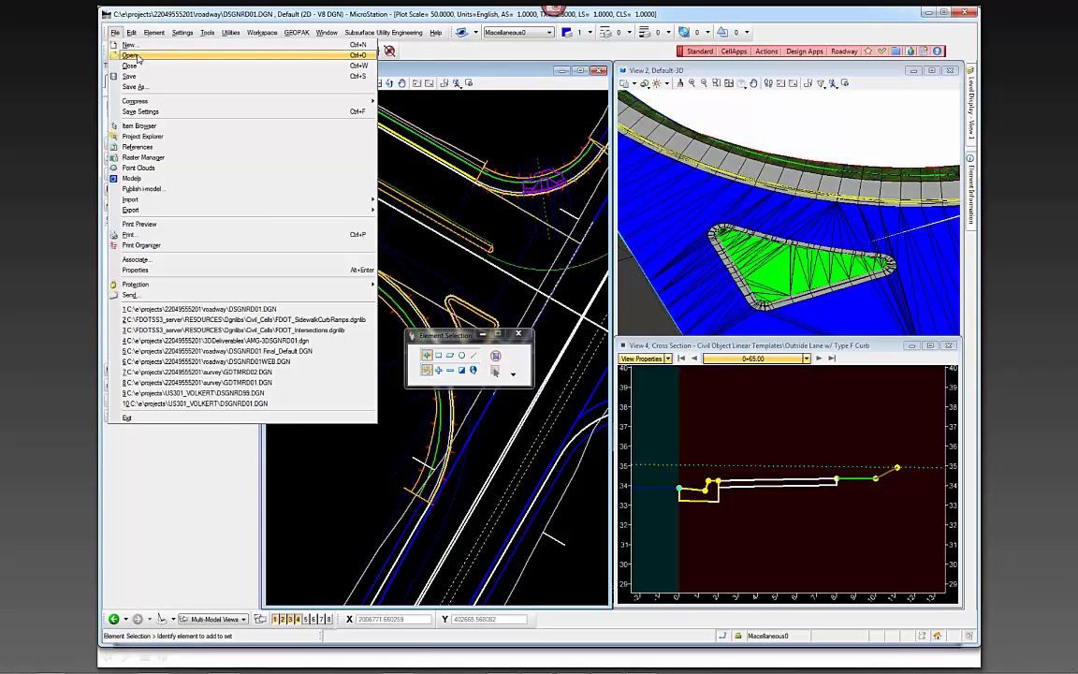
pyautogui.click(138, 58)
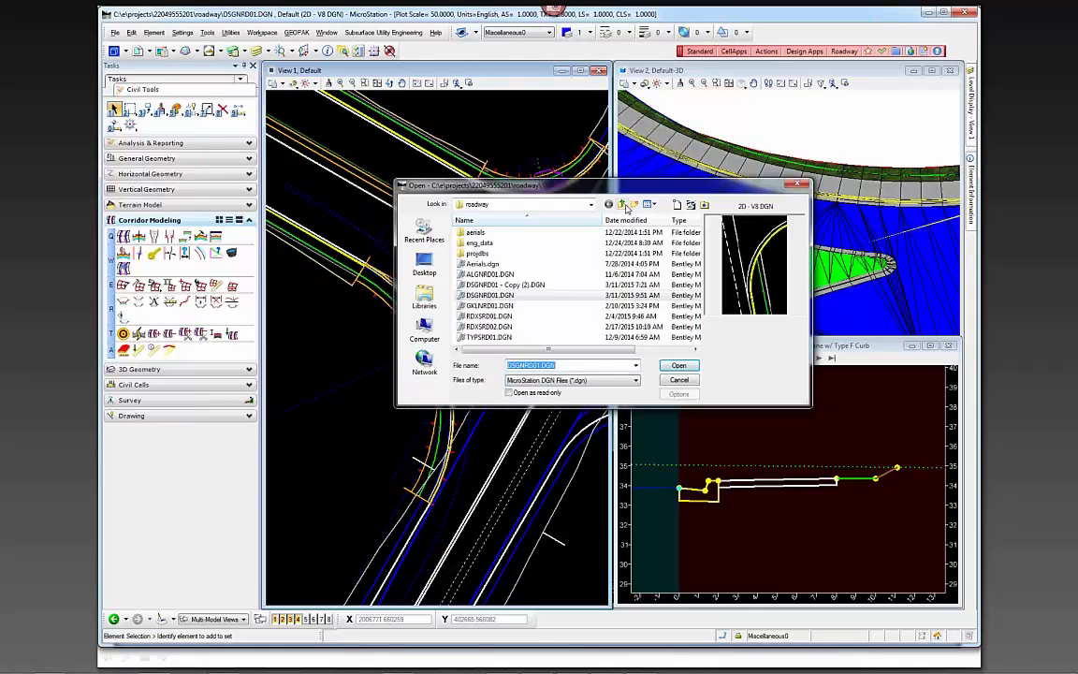
pyautogui.click(620, 203)
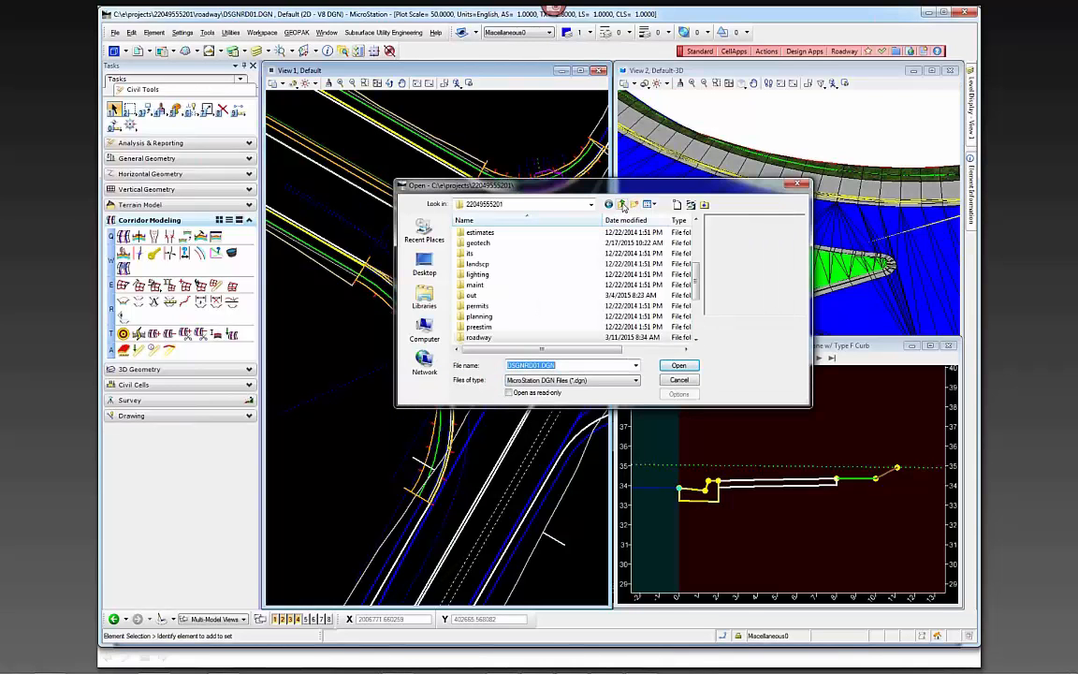
pyautogui.click(620, 204)
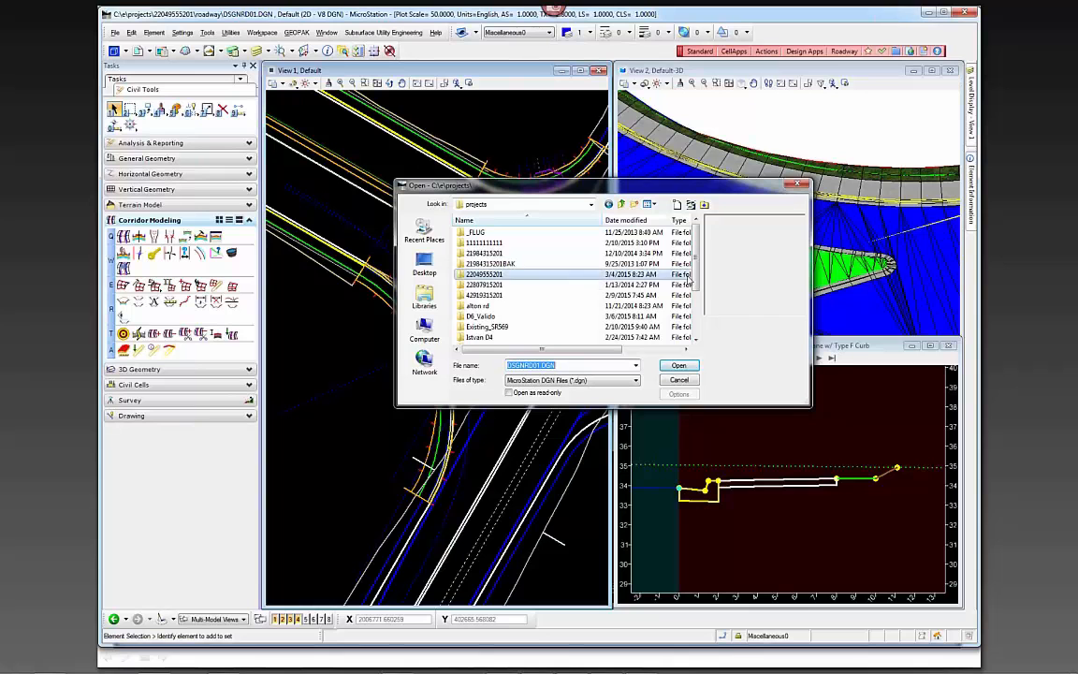
pyautogui.moveTo(695, 277); pyautogui.dragTo(697, 298)
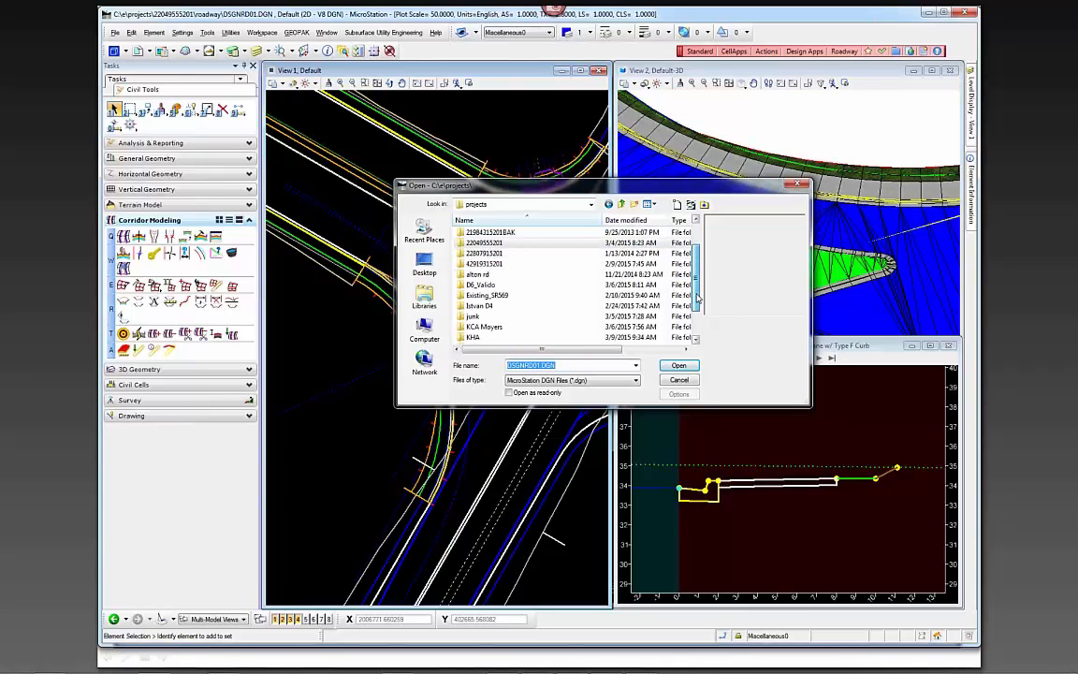
pyautogui.doubleClick(482, 337)
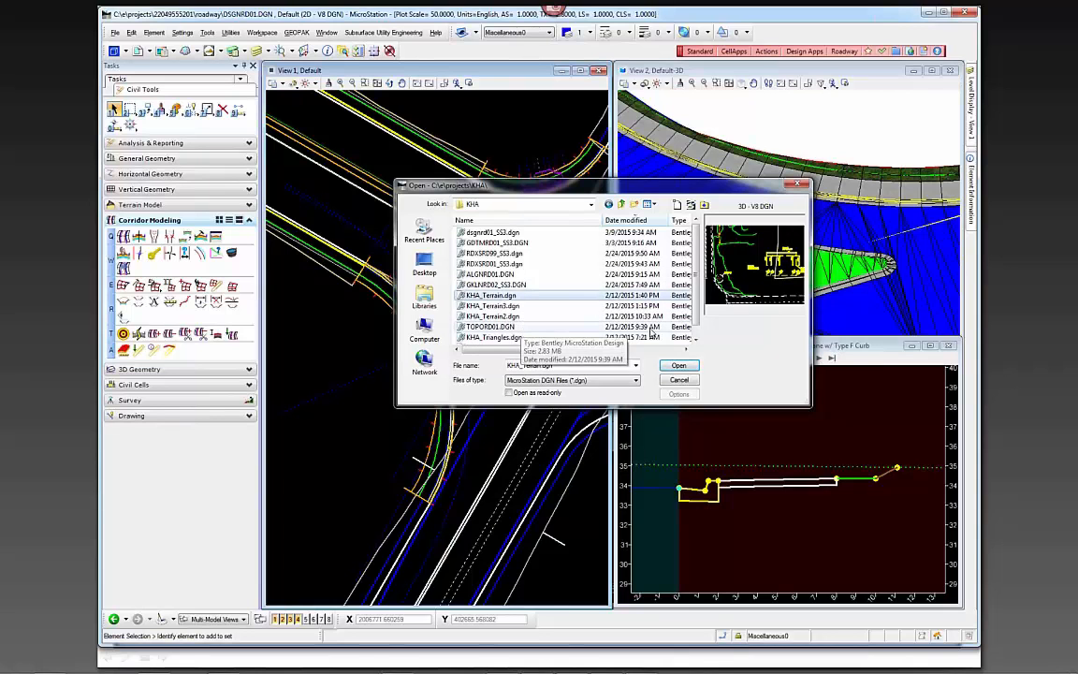
pyautogui.click(694, 335)
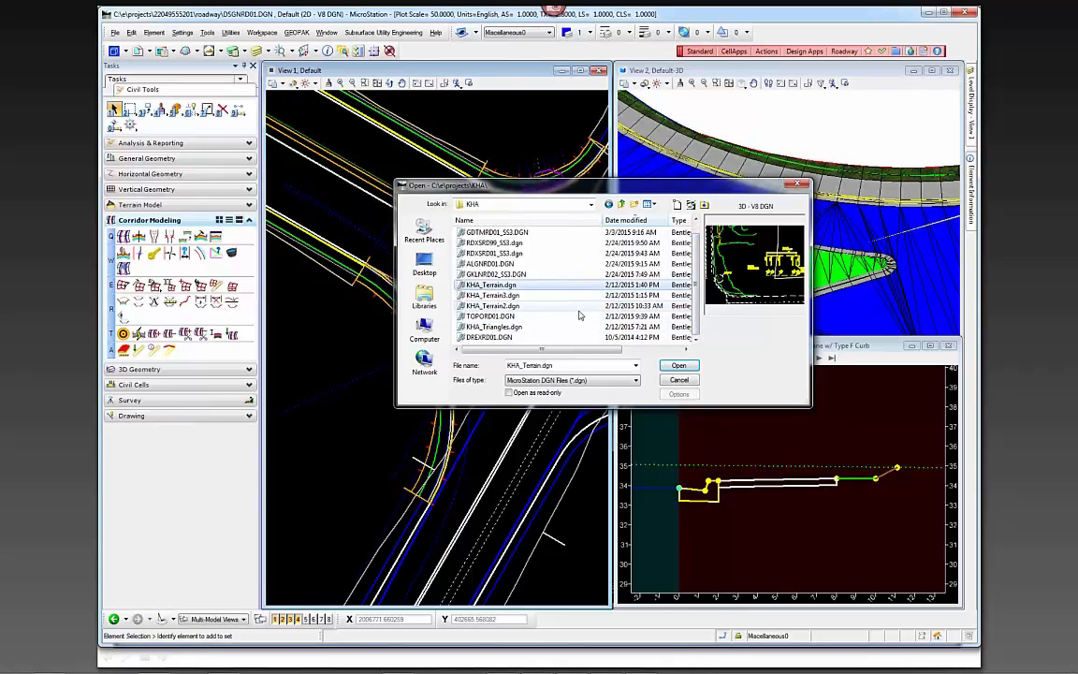
pyautogui.scroll(1, 698, 296)
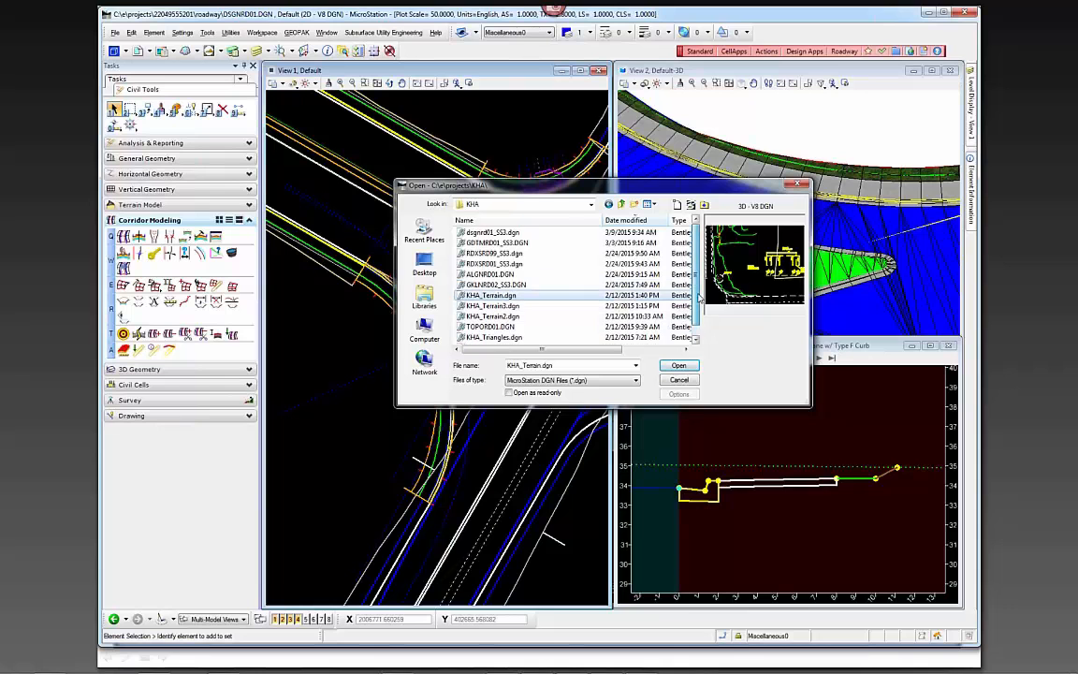
pyautogui.click(678, 366)
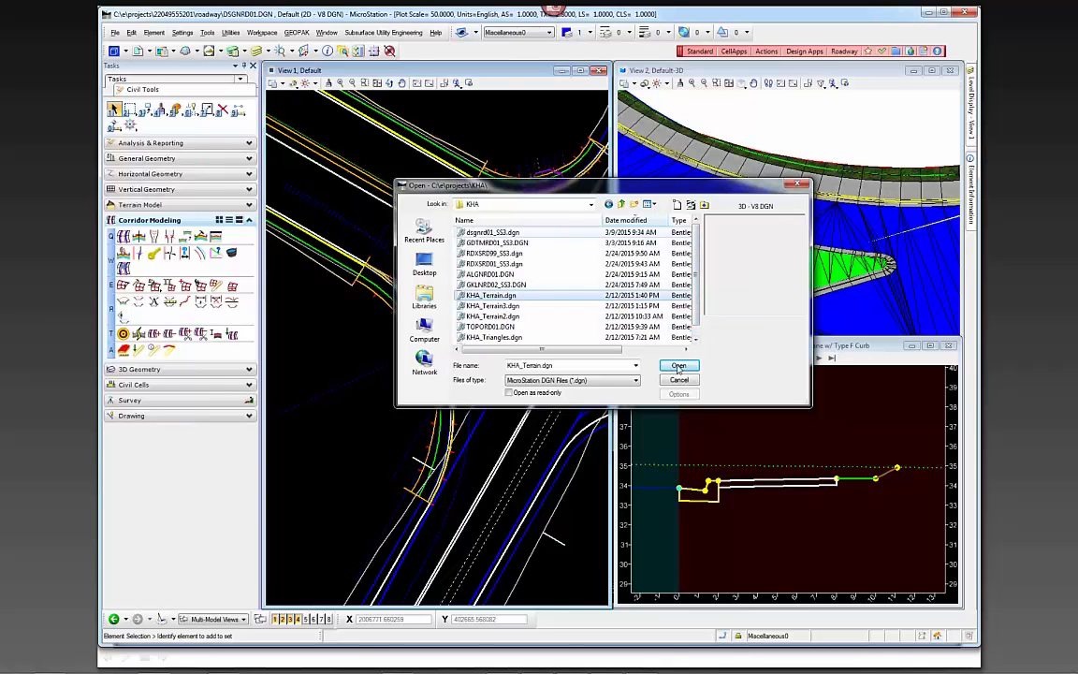
pyautogui.click(678, 366)
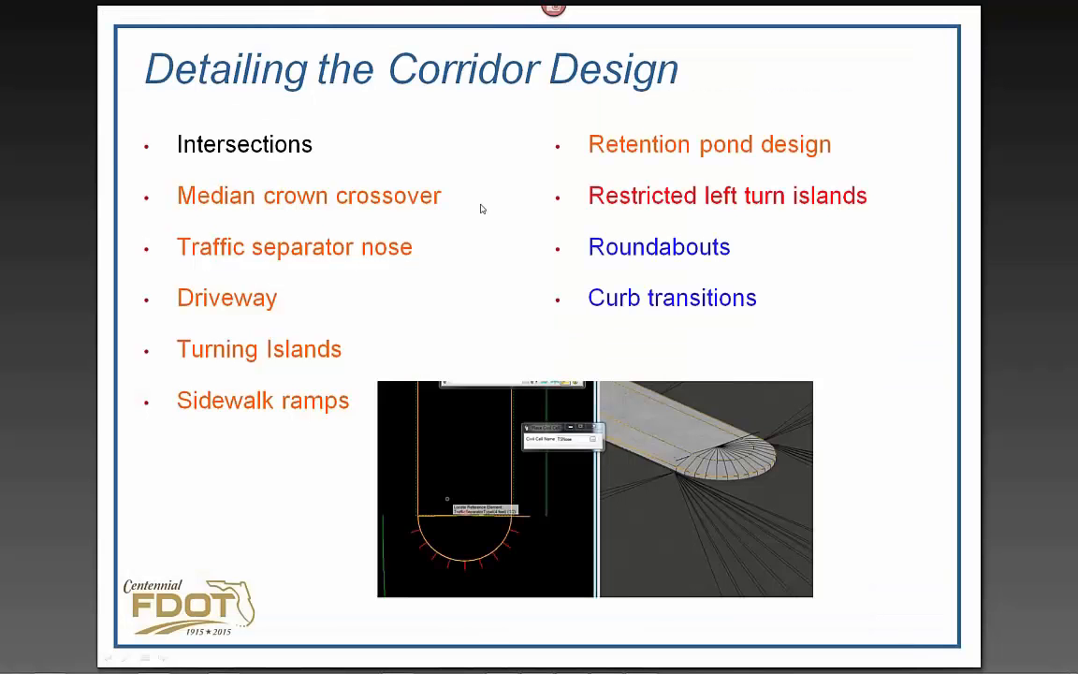
# Step: Switch from the presentation back to the MicroStation window with dsgnrd01_SS3.dgn
pyautogui.moveTo(423, 666)
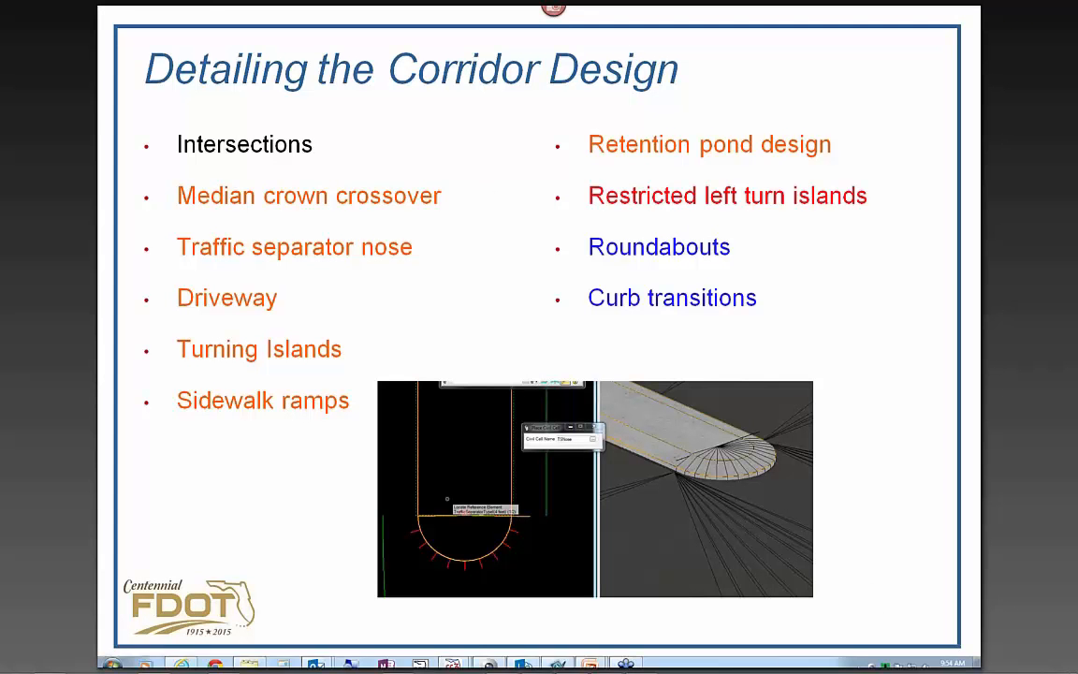
pyautogui.moveTo(461, 660)
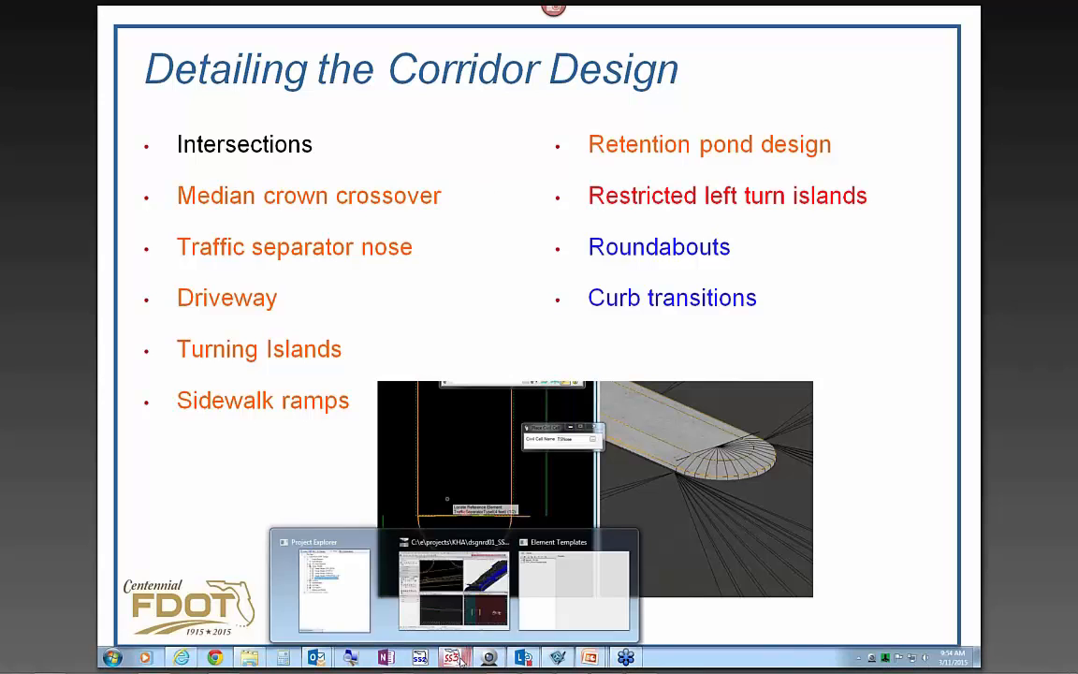
pyautogui.click(460, 606)
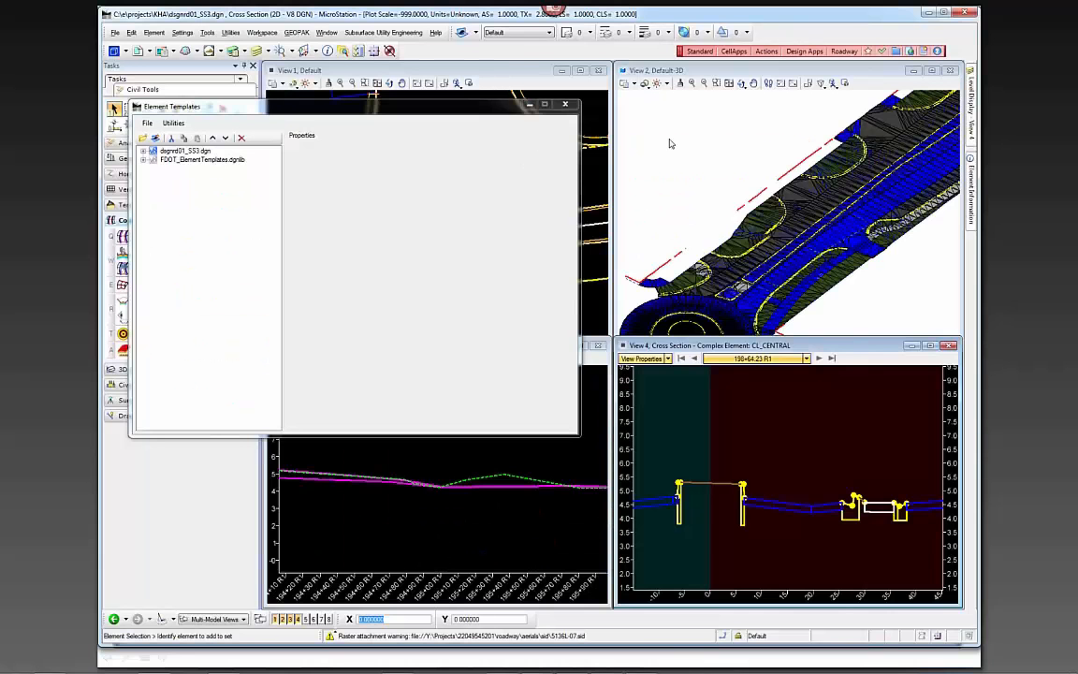
# Step: Maximize the Default-3D view and close the Element Templates window
pyautogui.click(933, 72)
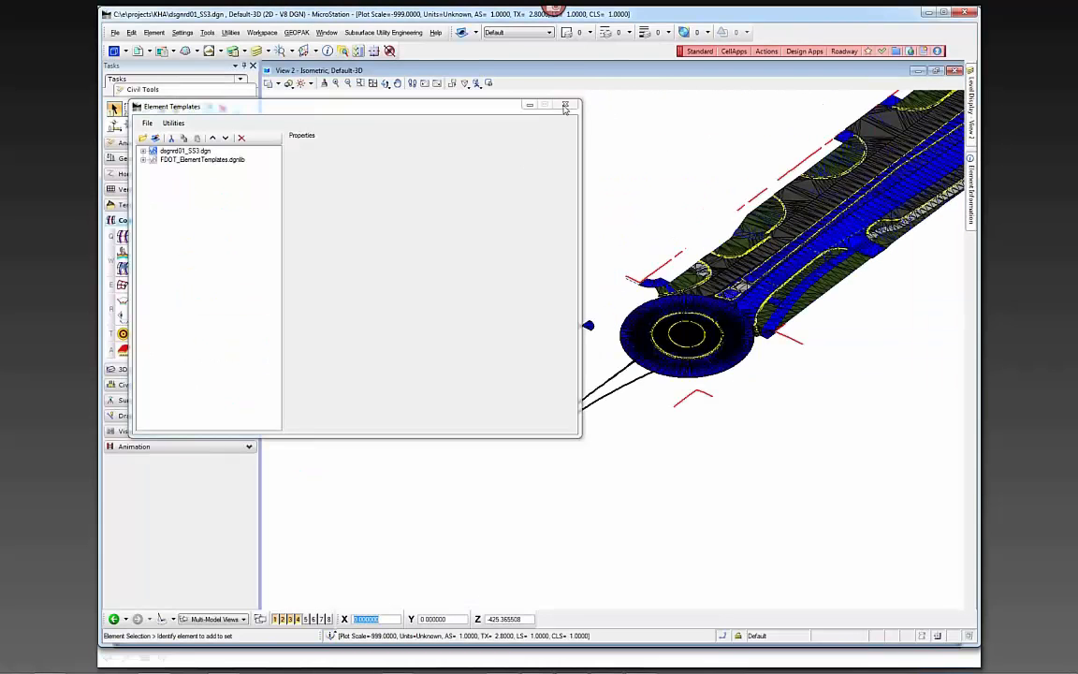
pyautogui.click(568, 105)
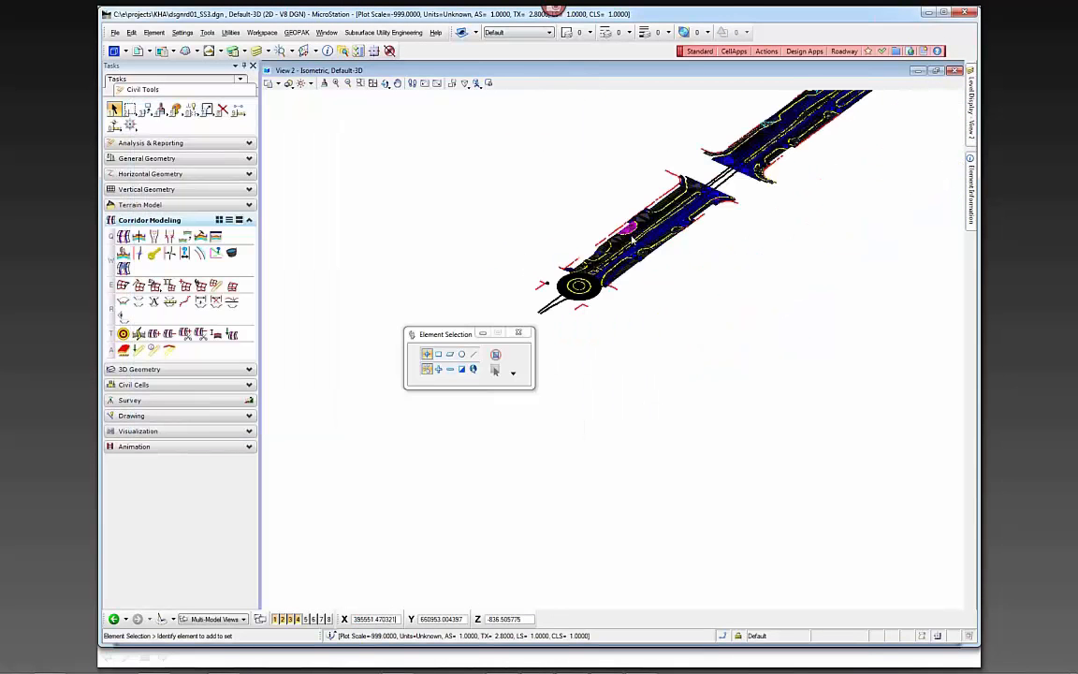
# Step: Examine the corridor model around the roundabout, including its central island and the approach medians, in the 3D view
pyautogui.keyDown('shift'); pyautogui.moveTo(679, 368); pyautogui.dragTo(760, 279, button='middle'); pyautogui.keyUp('shift')
pyautogui.scroll(5, 714, 169)
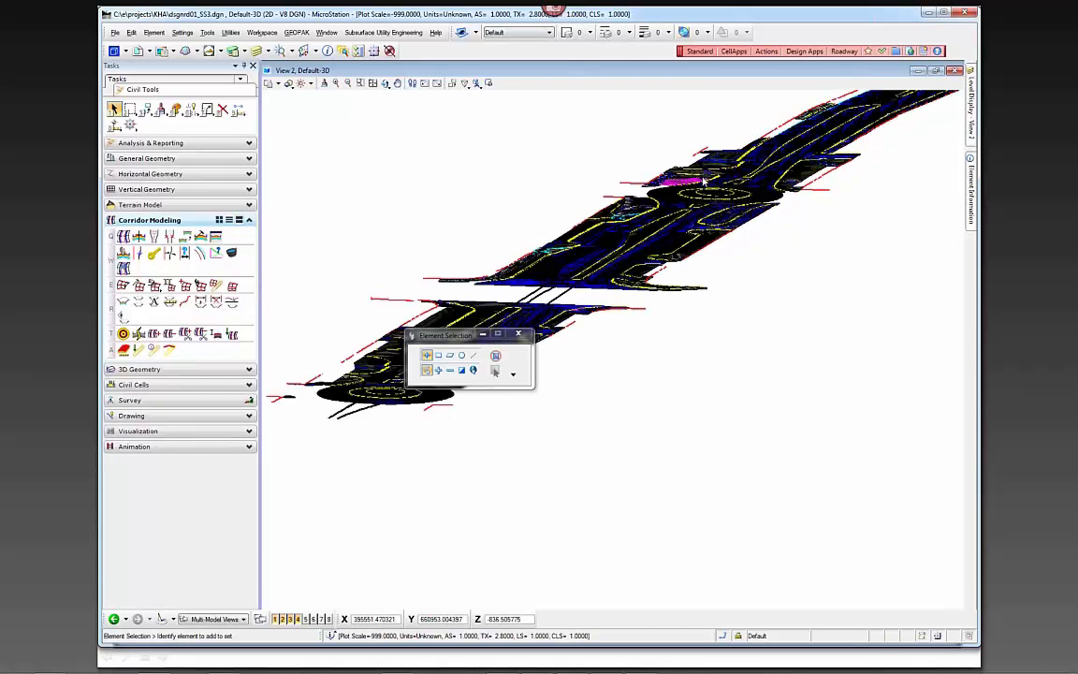
pyautogui.scroll(2, 714, 215)
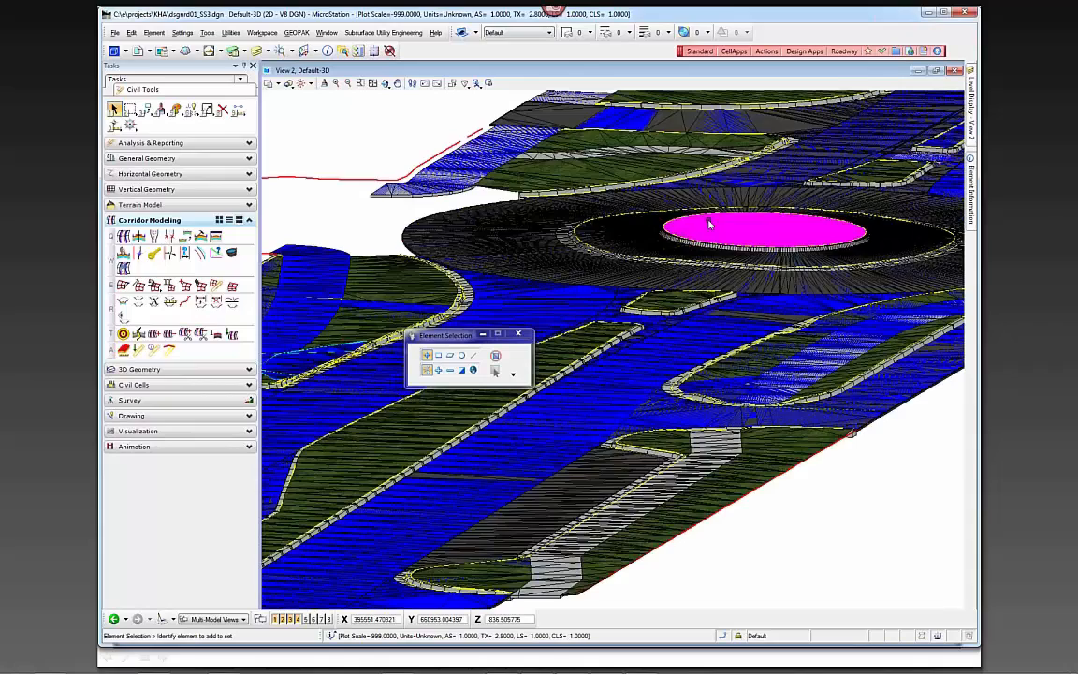
pyautogui.scroll(2, 709, 222)
pyautogui.scroll(-4, 628, 353)
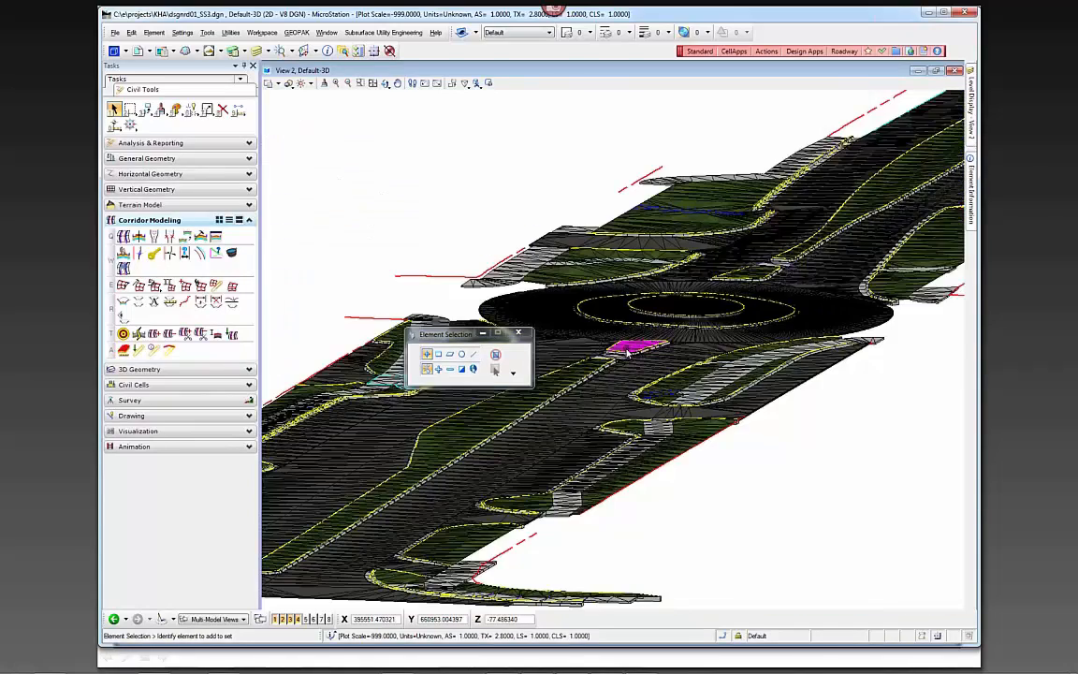
pyautogui.scroll(2, 623, 355)
pyautogui.scroll(2, 642, 376)
pyautogui.keyDown('shift'); pyautogui.moveTo(642, 375); pyautogui.dragTo(643, 385, button='middle'); pyautogui.keyUp('shift')
# Step: Examine the curb, curb ramp and adjoining paved strip at the nose of the grassed island near the roundabout
pyautogui.scroll(5, 644, 414)
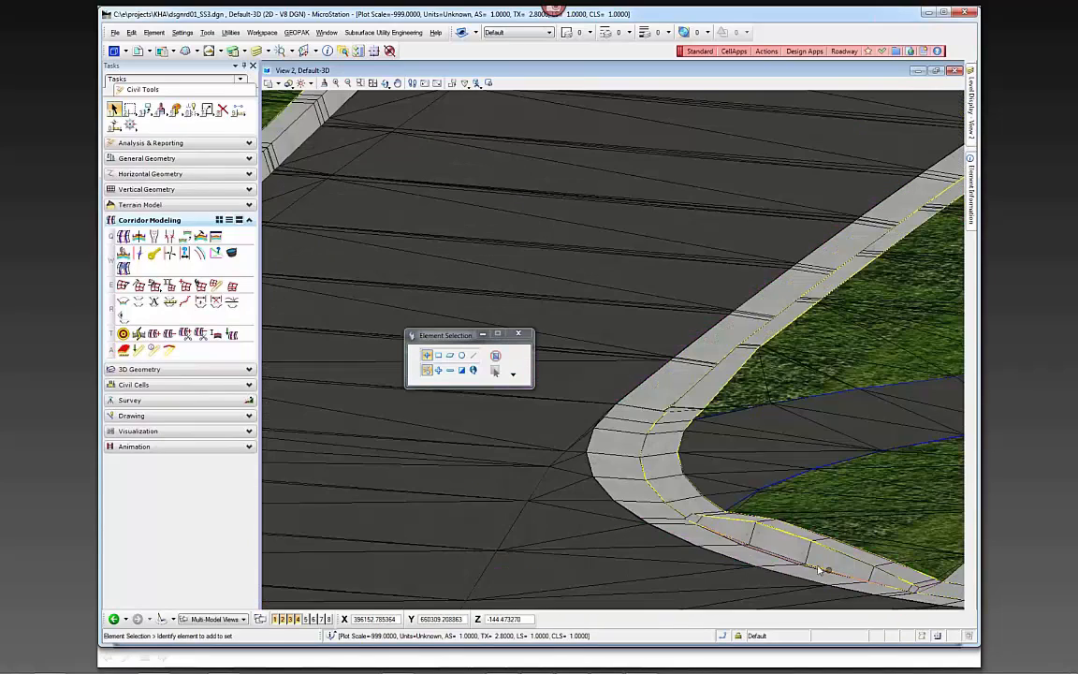
pyautogui.scroll(-2, 716, 455)
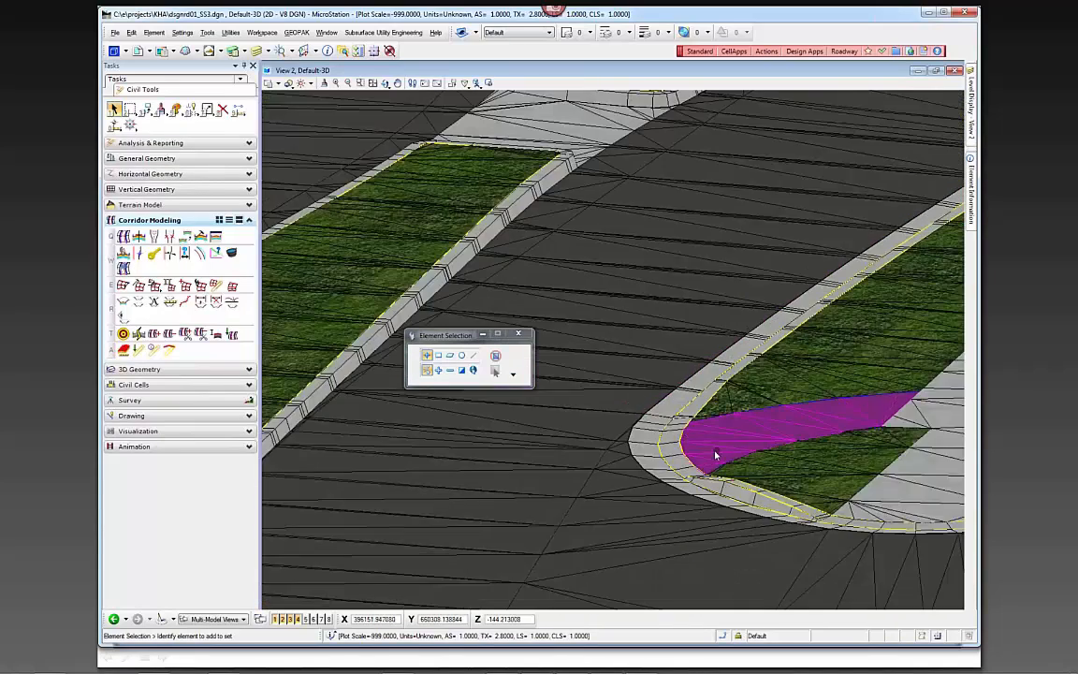
pyautogui.scroll(-2, 716, 455)
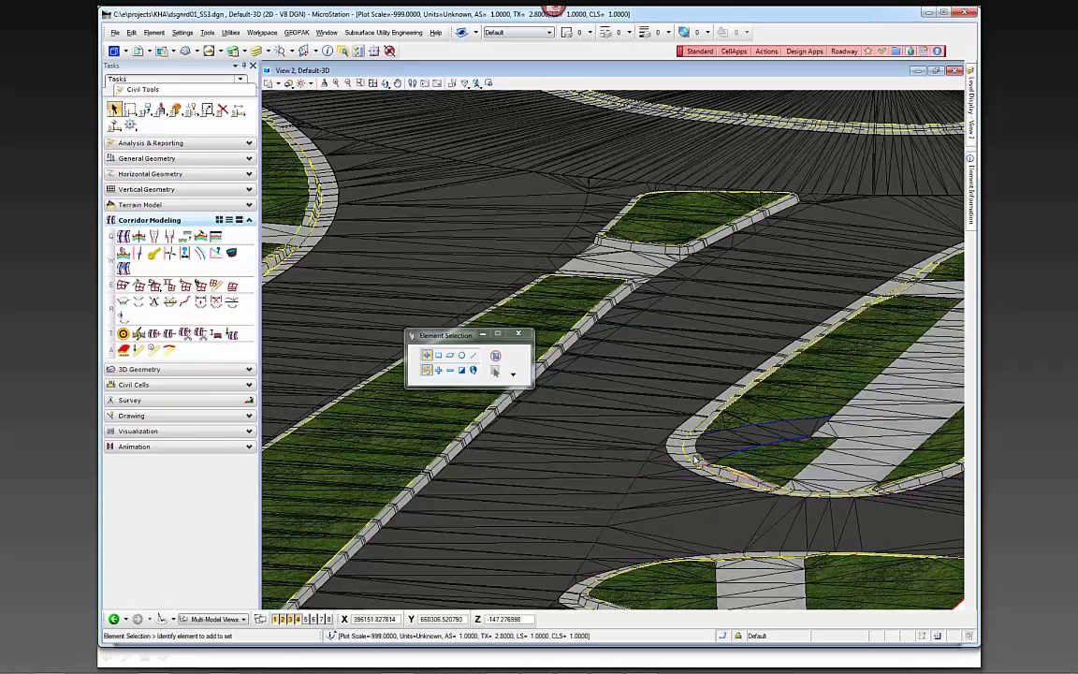
pyautogui.scroll(4, 689, 456)
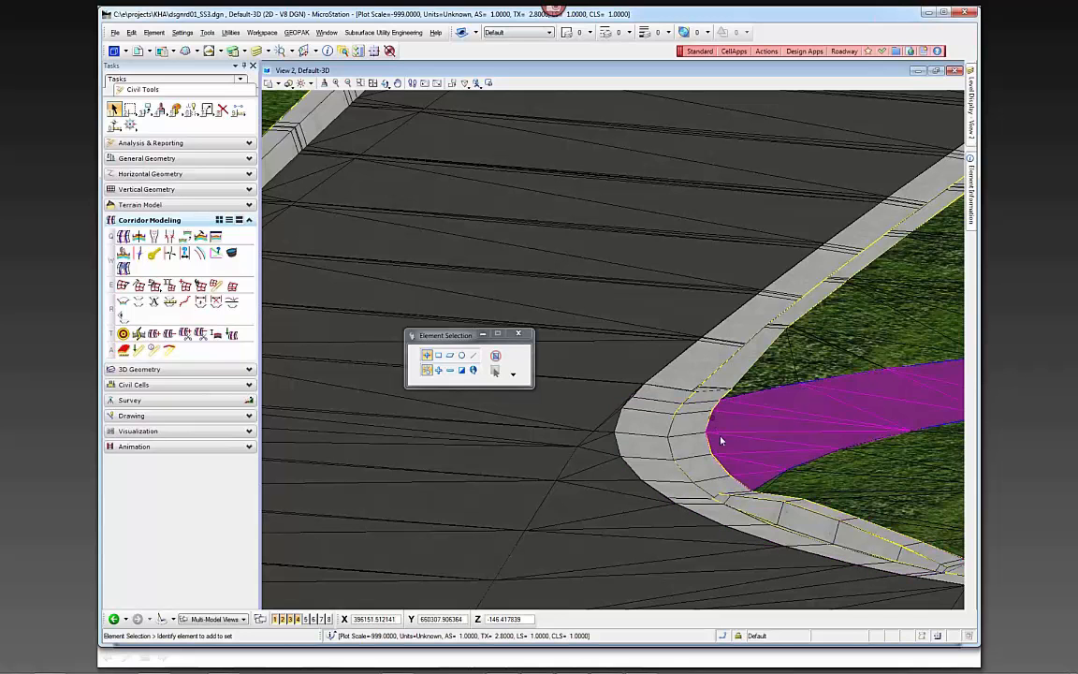
pyautogui.scroll(-2, 720, 463)
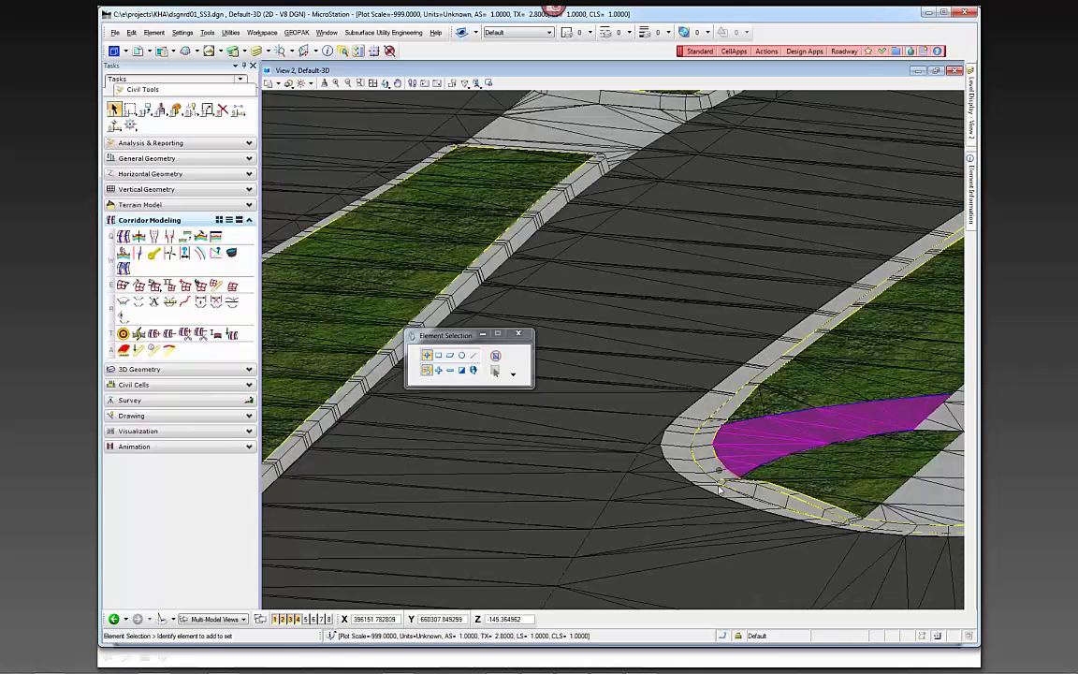
pyautogui.scroll(2, 736, 494)
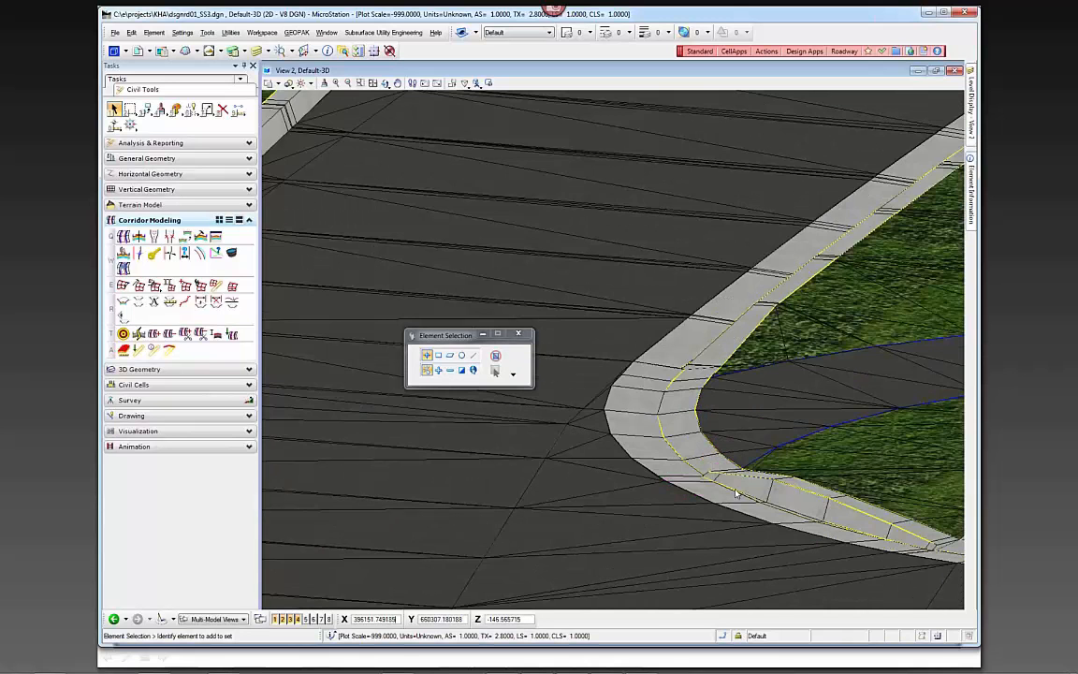
pyautogui.scroll(2, 735, 494)
pyautogui.scroll(-1, 694, 487)
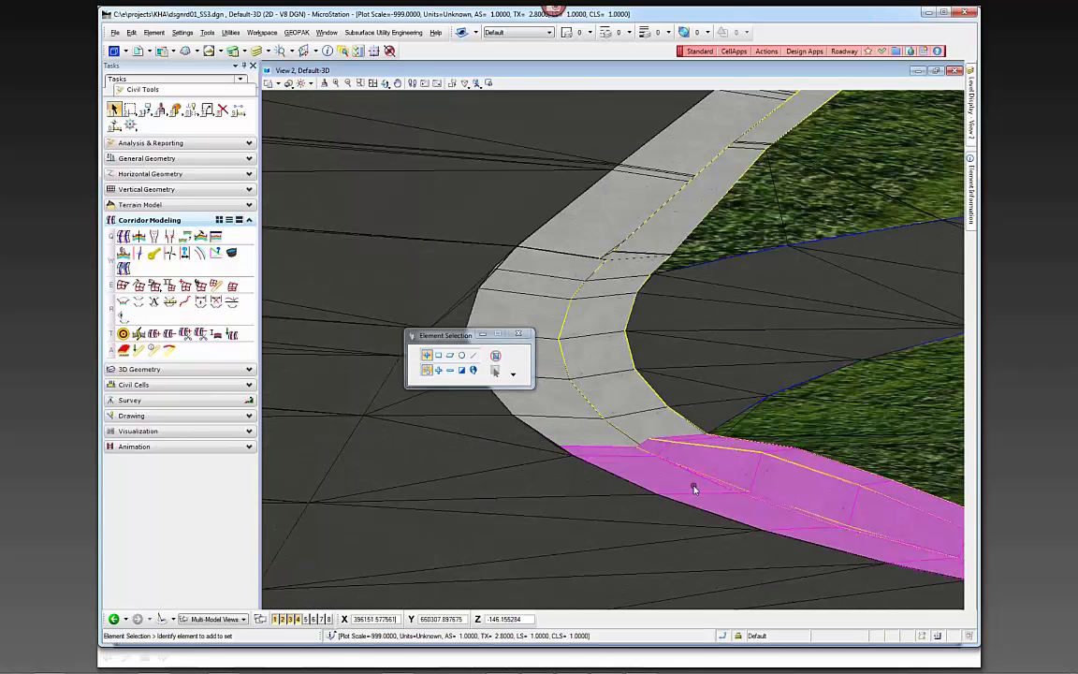
pyautogui.scroll(-1, 693, 488)
pyautogui.scroll(-3, 786, 513)
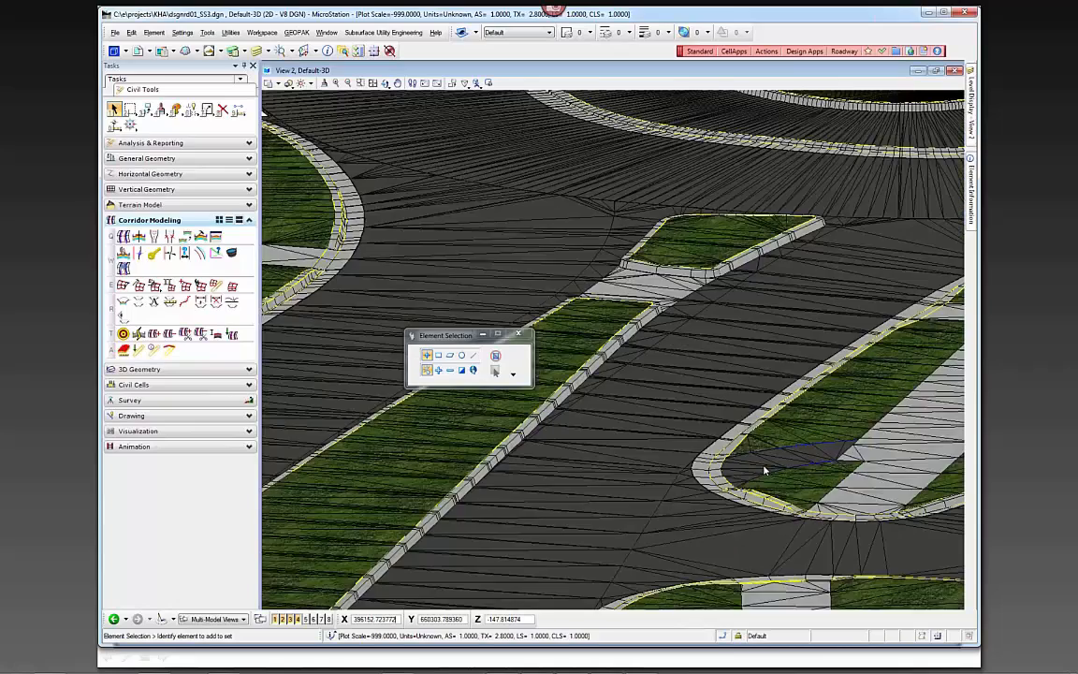
# Step: Examine the pedestrian cut-through in the approach median and the roundabout's circulating roadway and central island
pyautogui.scroll(2, 668, 291)
pyautogui.scroll(1, 668, 291)
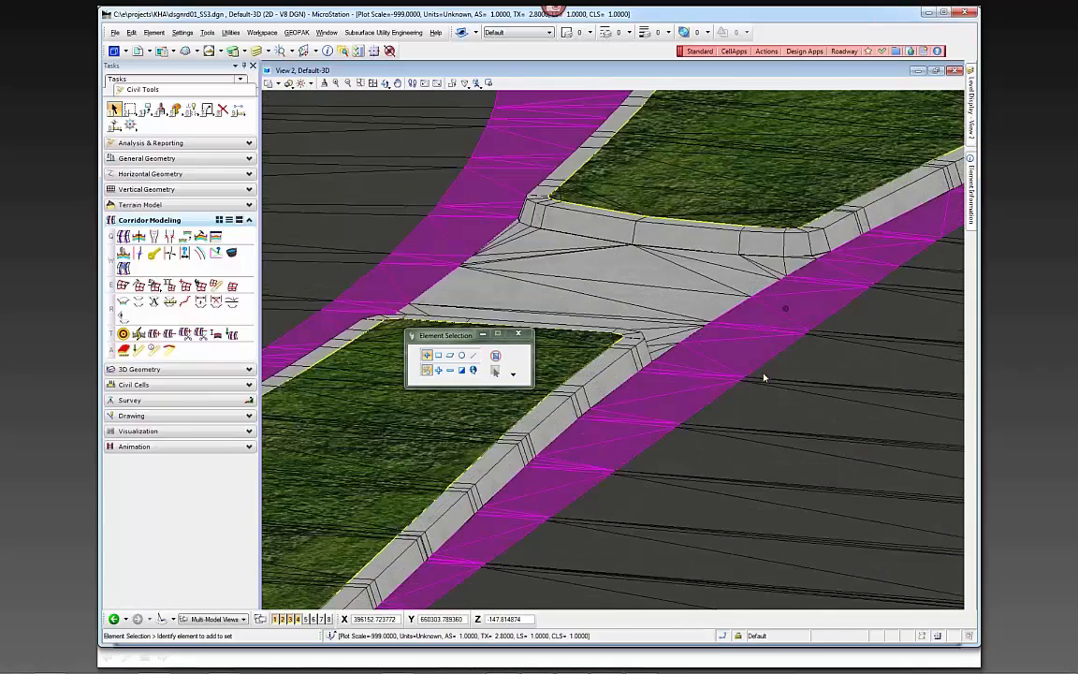
pyautogui.scroll(-2, 764, 377)
pyautogui.scroll(2, 787, 218)
pyautogui.moveTo(787, 218); pyautogui.dragTo(738, 328, button='middle')
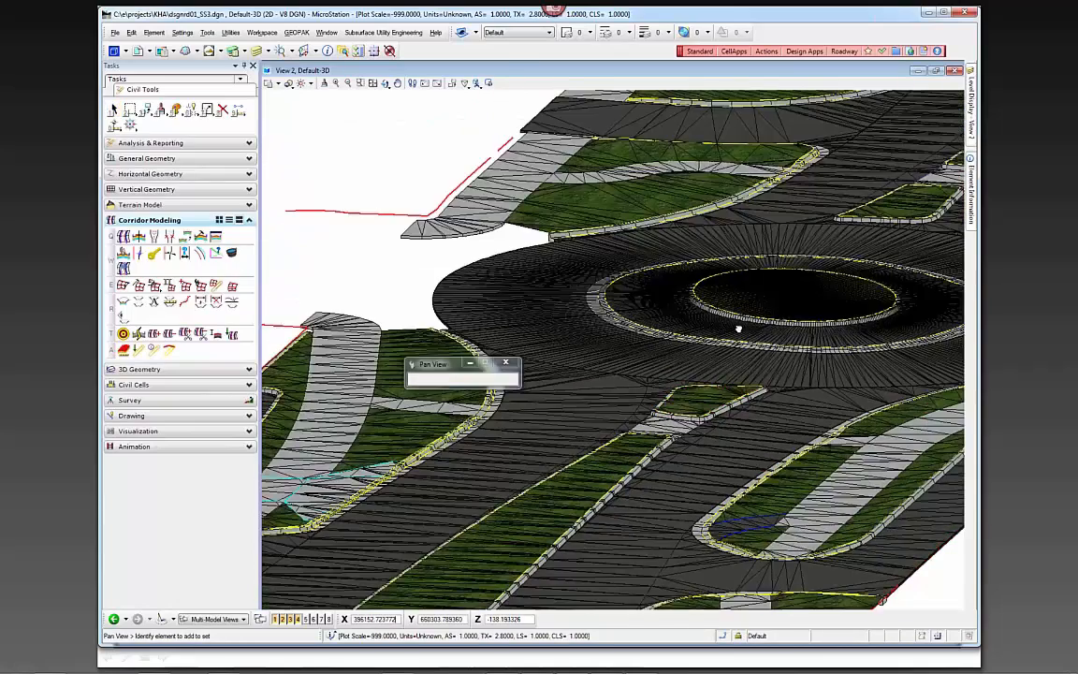
pyautogui.moveTo(826, 490); pyautogui.dragTo(806, 568, button='middle')
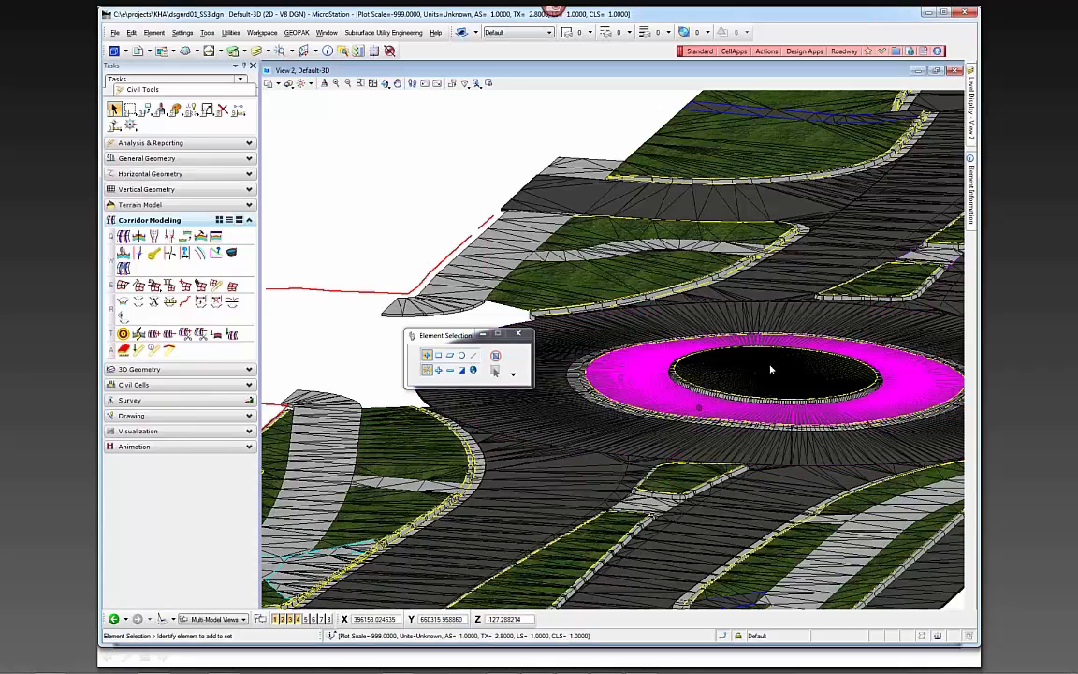
pyautogui.scroll(-2, 765, 372)
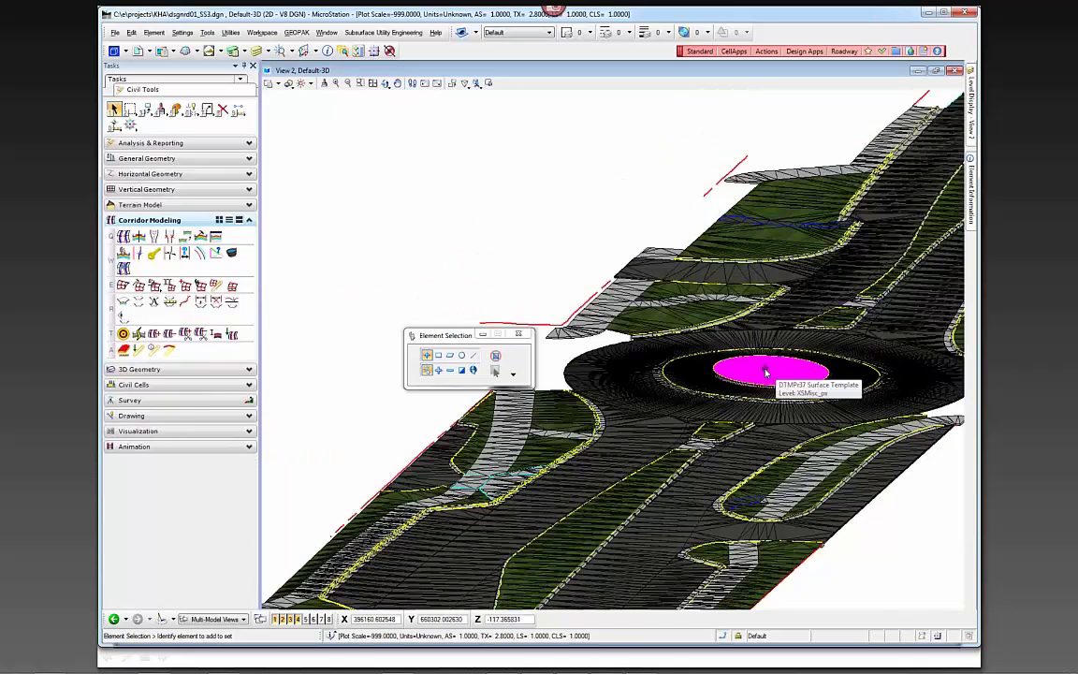
# Step: Examine the sidewalk and grass strip at the roundabout's corner and the sidewalk junction along the approach road
pyautogui.scroll(4, 629, 301)
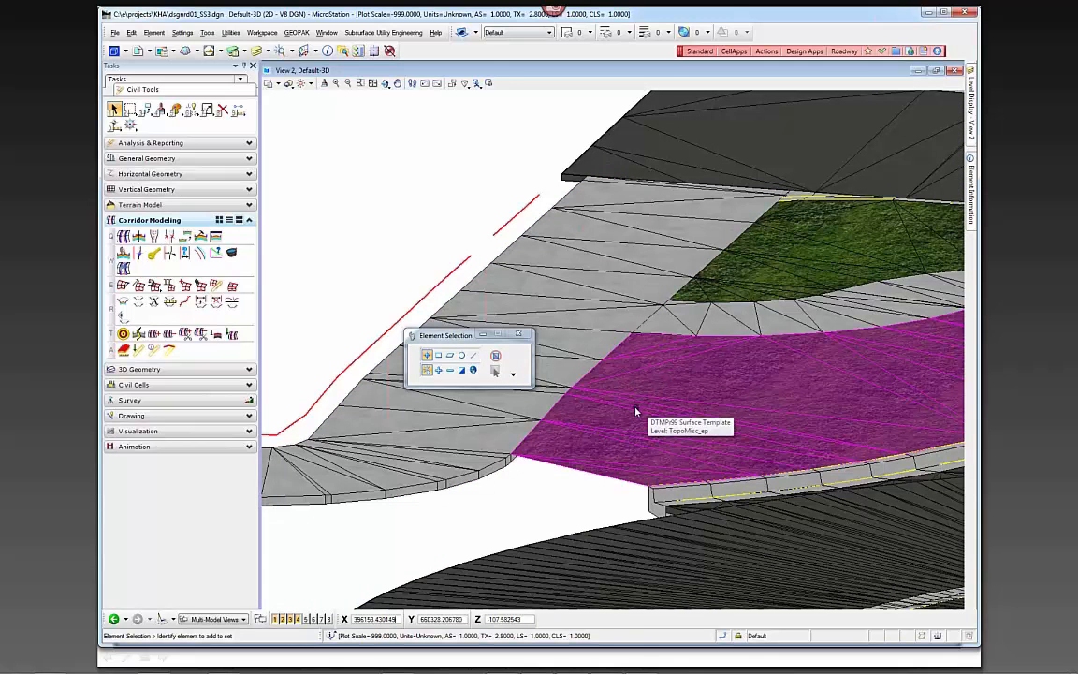
pyautogui.scroll(-3, 635, 412)
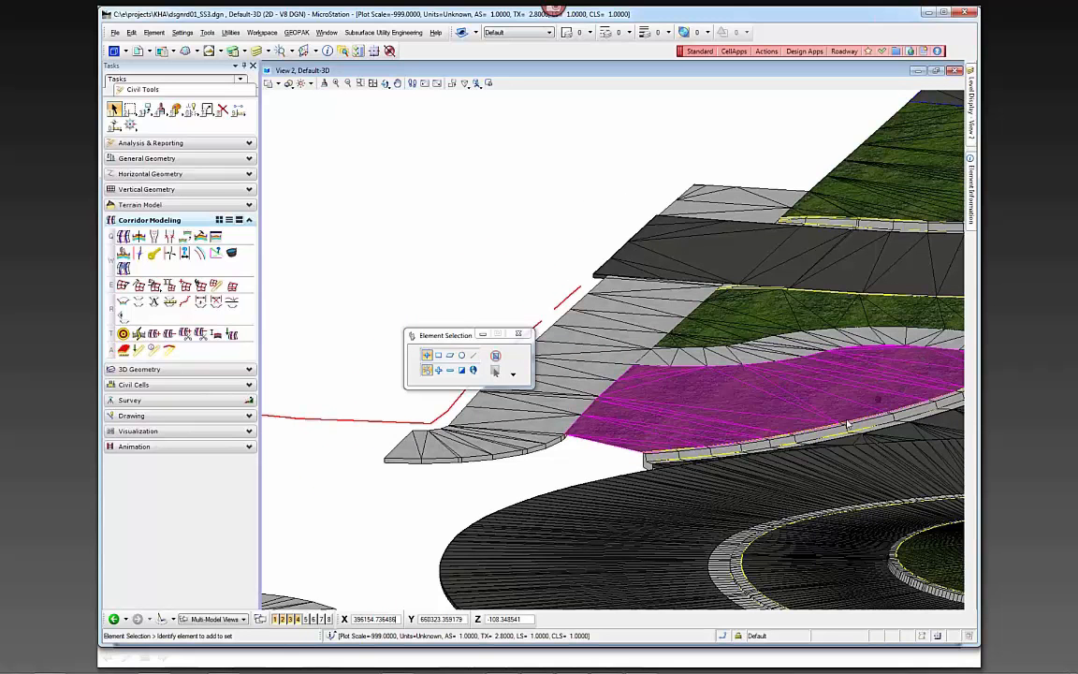
pyautogui.scroll(-6, 758, 444)
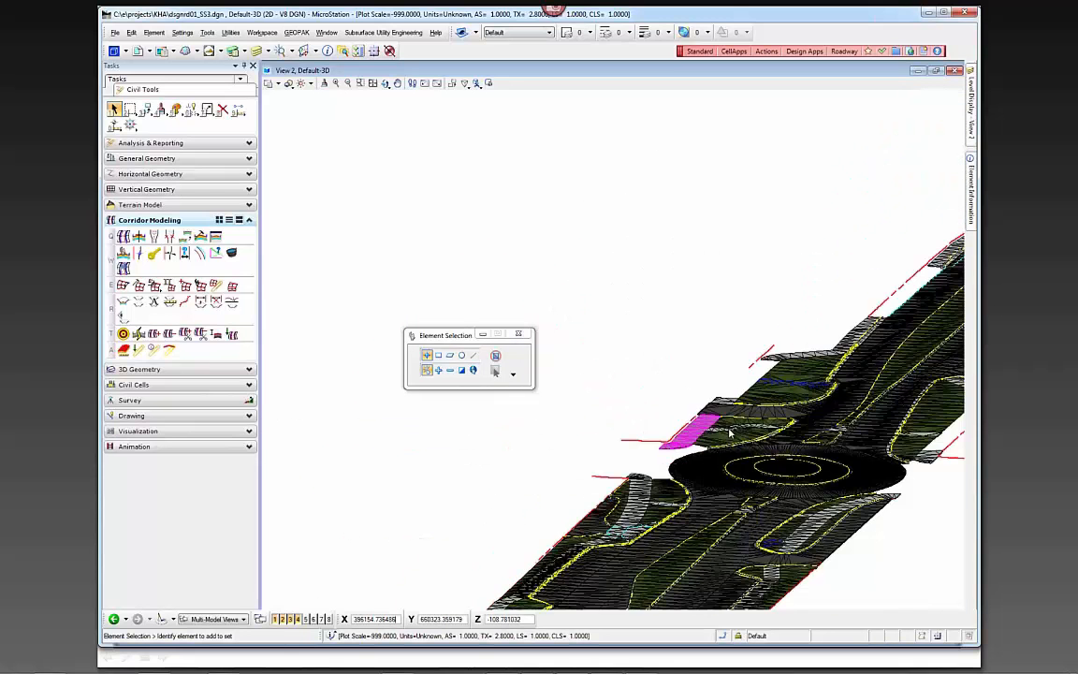
pyautogui.keyDown('shift'); pyautogui.moveTo(762, 443); pyautogui.dragTo(664, 494, button='middle'); pyautogui.keyUp('shift')
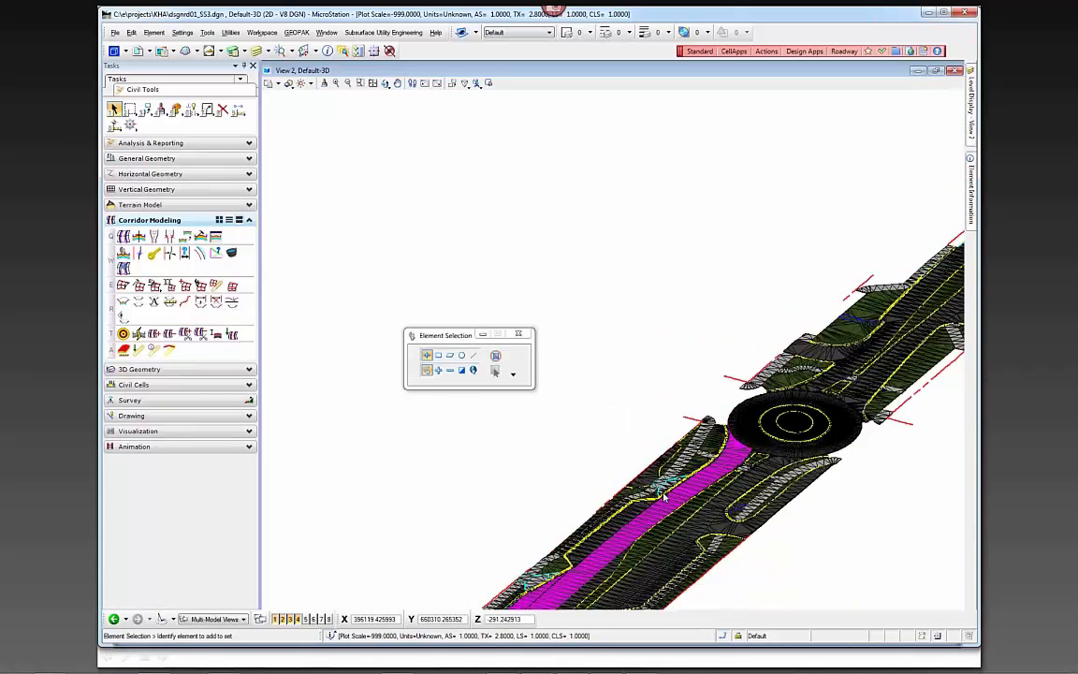
pyautogui.scroll(5, 663, 496)
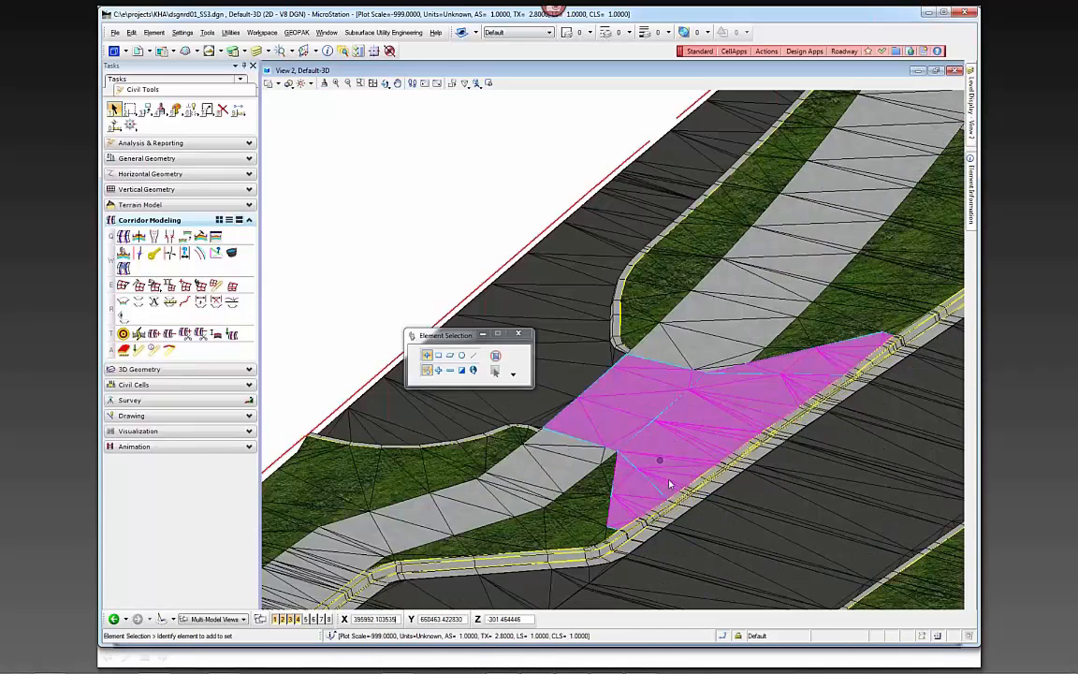
# Step: Examine the side driveway pavement and the curb return where it meets the sidewalk crossing on the approach road
pyautogui.scroll(-6, 737, 384)
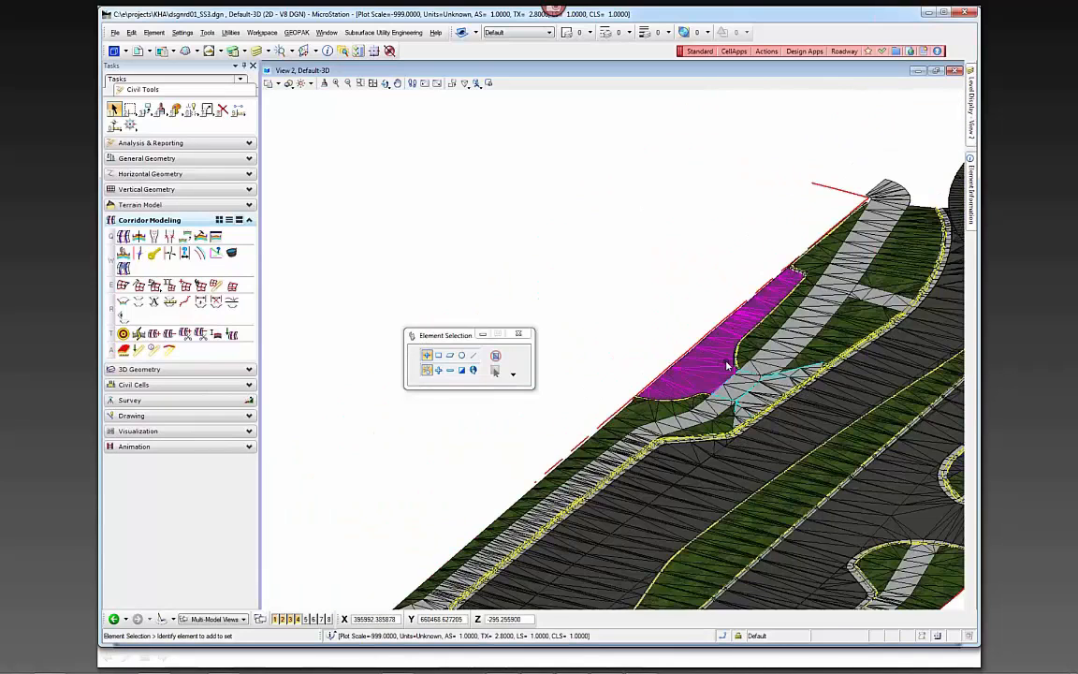
pyautogui.scroll(6, 725, 365)
pyautogui.scroll(2, 754, 361)
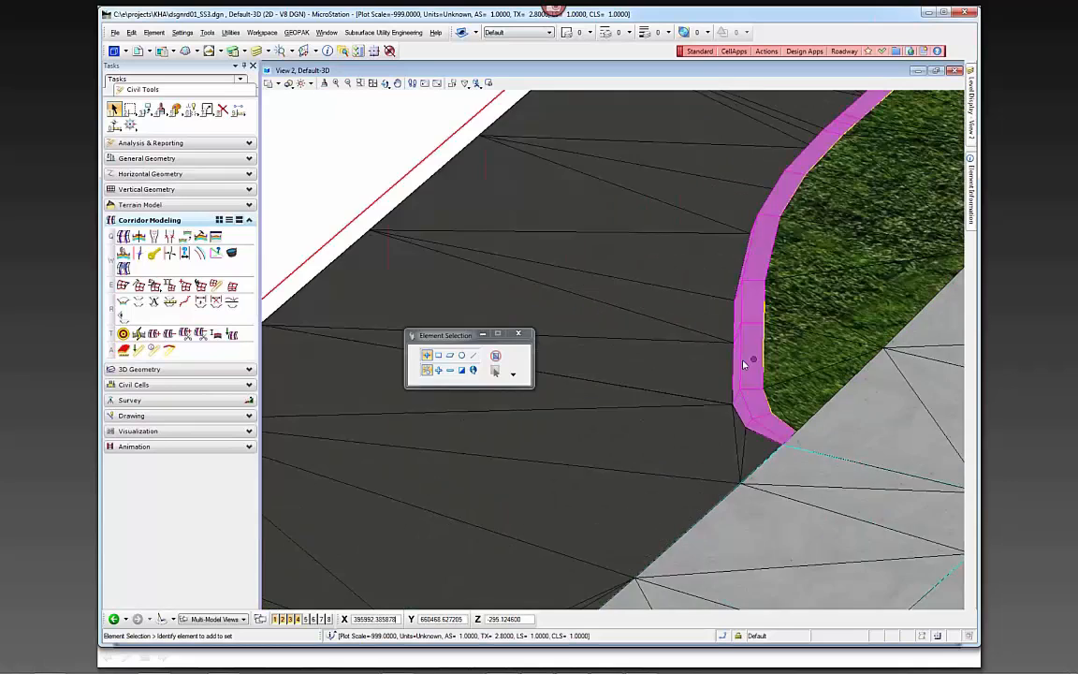
# Step: Review the corridor model along its length, from the approach road past the roundabout to the bend at the far end
pyautogui.scroll(-7, 748, 365)
pyautogui.moveTo(715, 457); pyautogui.dragTo(782, 296, button='middle')
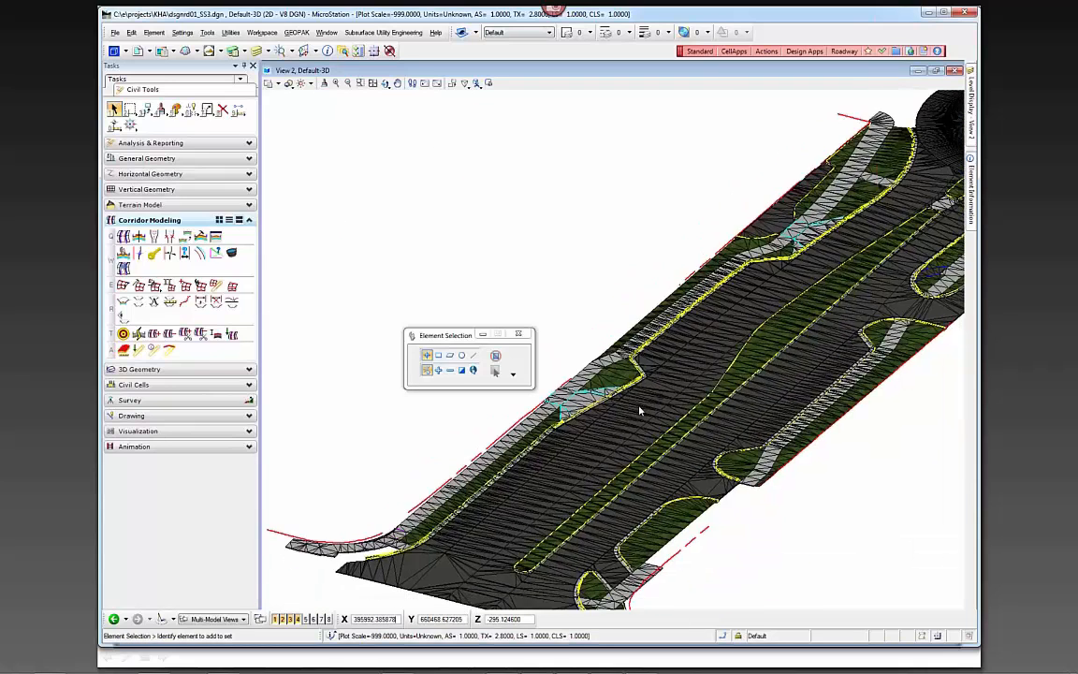
pyautogui.scroll(-2, 643, 405)
pyautogui.moveTo(731, 353); pyautogui.dragTo(636, 429, button='middle')
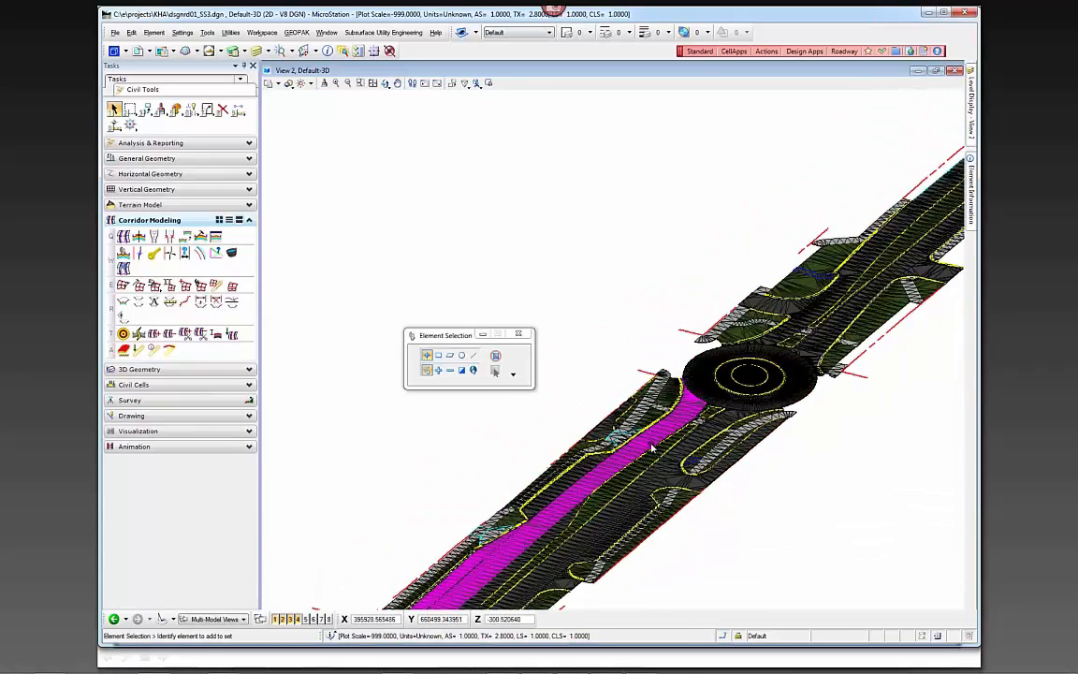
pyautogui.scroll(-2, 636, 429)
pyautogui.moveTo(823, 302); pyautogui.dragTo(691, 417, button='middle')
pyautogui.moveTo(856, 295); pyautogui.dragTo(468, 567, button='middle')
pyautogui.scroll(3, 677, 425)
pyautogui.scroll(-3, 676, 425)
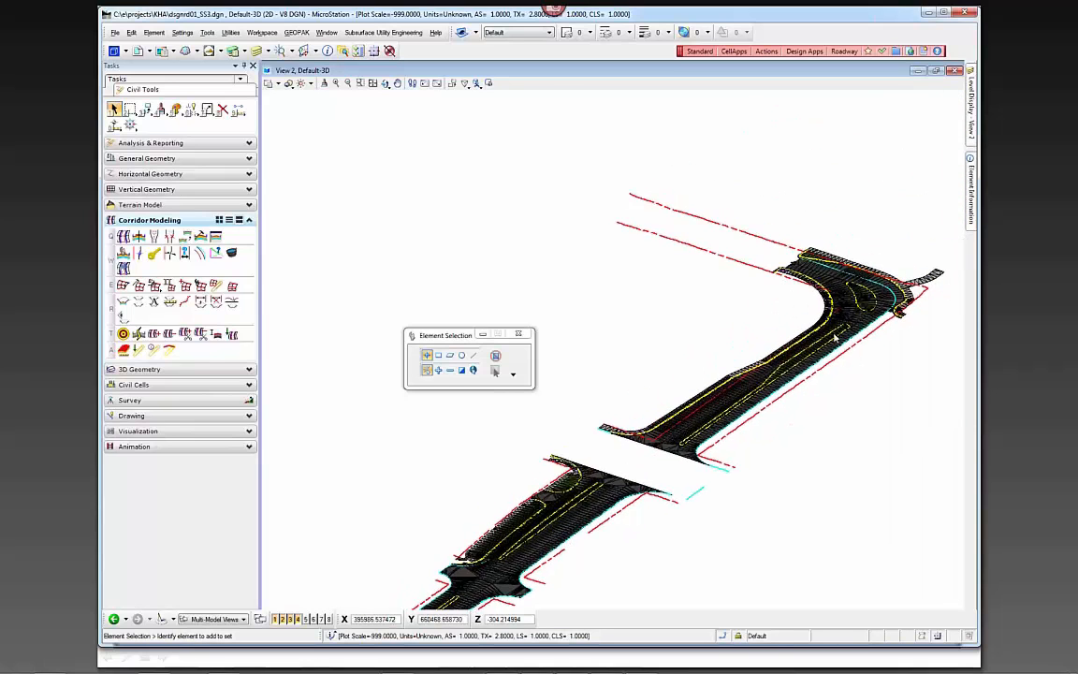
# Step: Examine the pavement, curbs, sidewalk and teardrop-shaped grassed island at the corridor's far bend
pyautogui.scroll(2, 869, 294)
pyautogui.scroll(2, 872, 292)
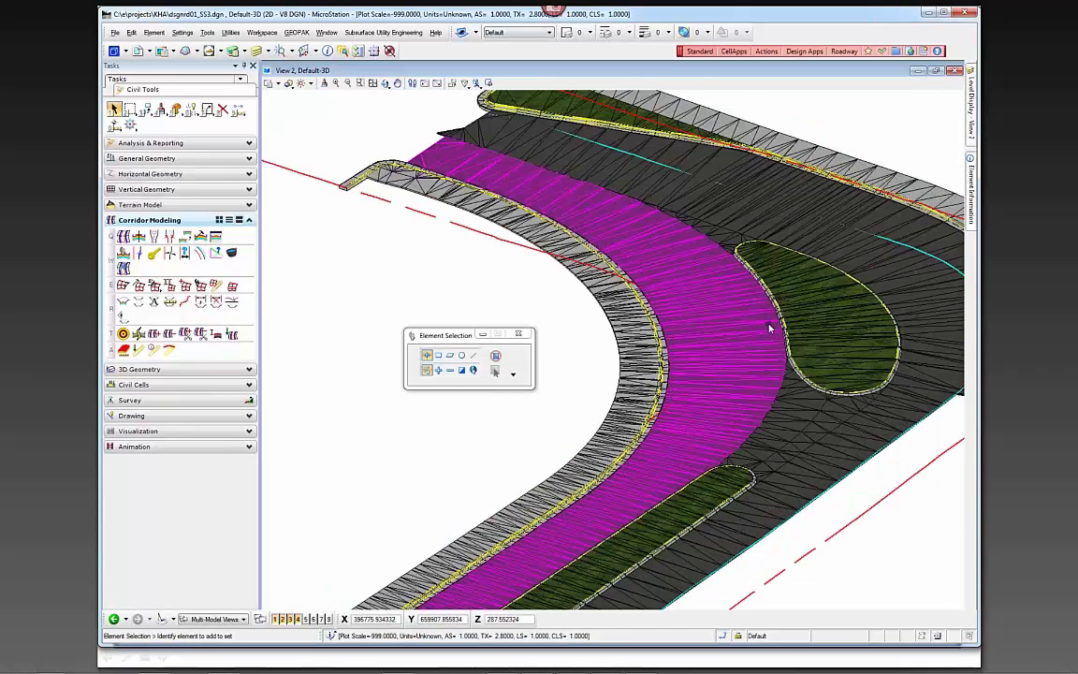
pyautogui.scroll(-2, 771, 327)
pyautogui.scroll(4, 915, 357)
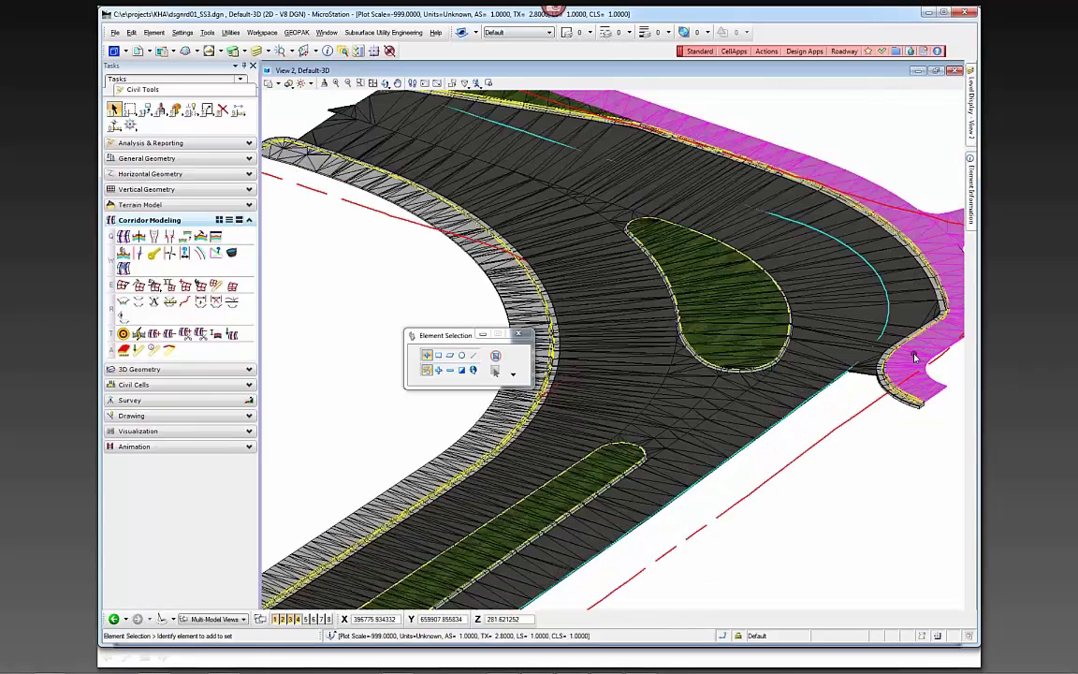
pyautogui.scroll(-6, 813, 330)
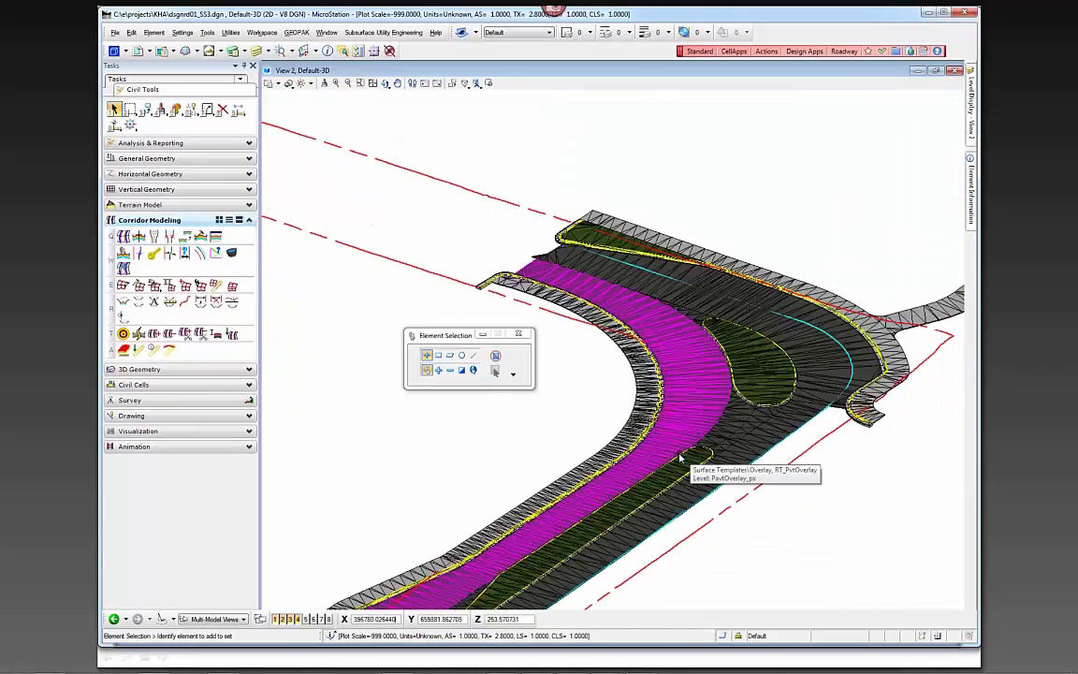